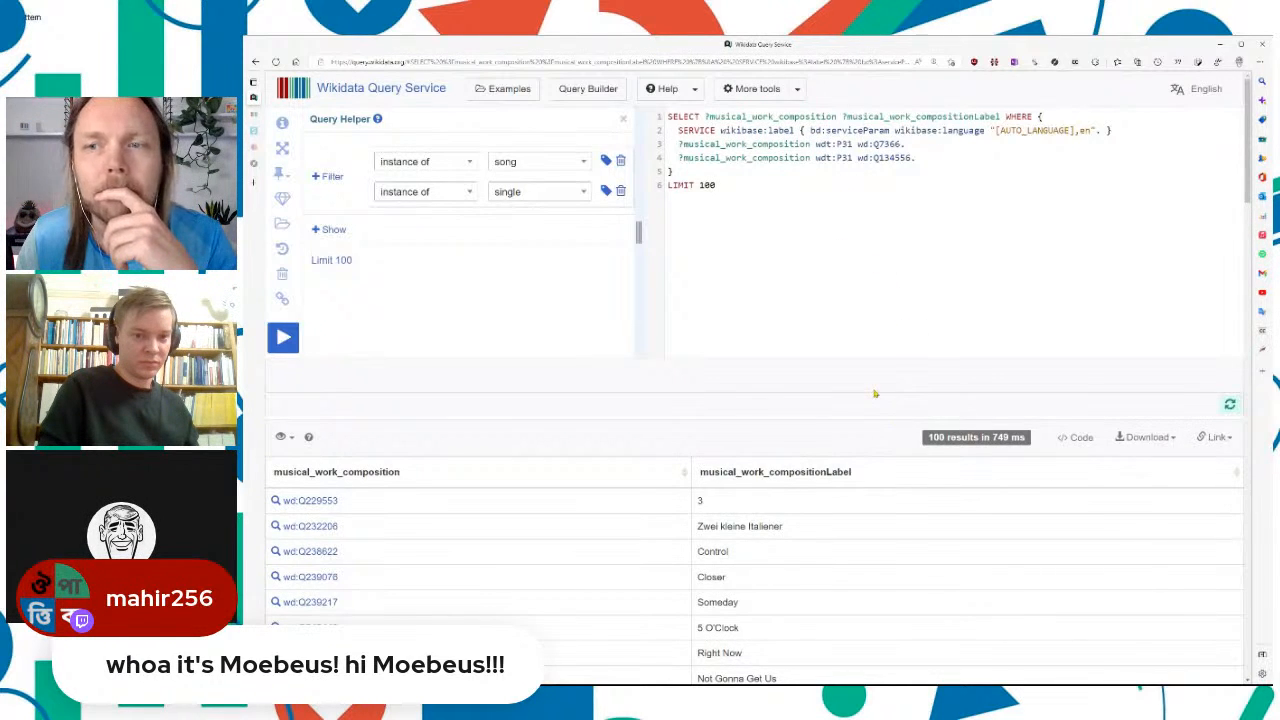
Step: Find the song "One Bourbon, One Scotch, One Beer" in the query results, enlarge the page and highlight its label
{"action": "scroll", "coordinate": [874, 393], "scroll_direction": "down", "scroll_amount": 3}
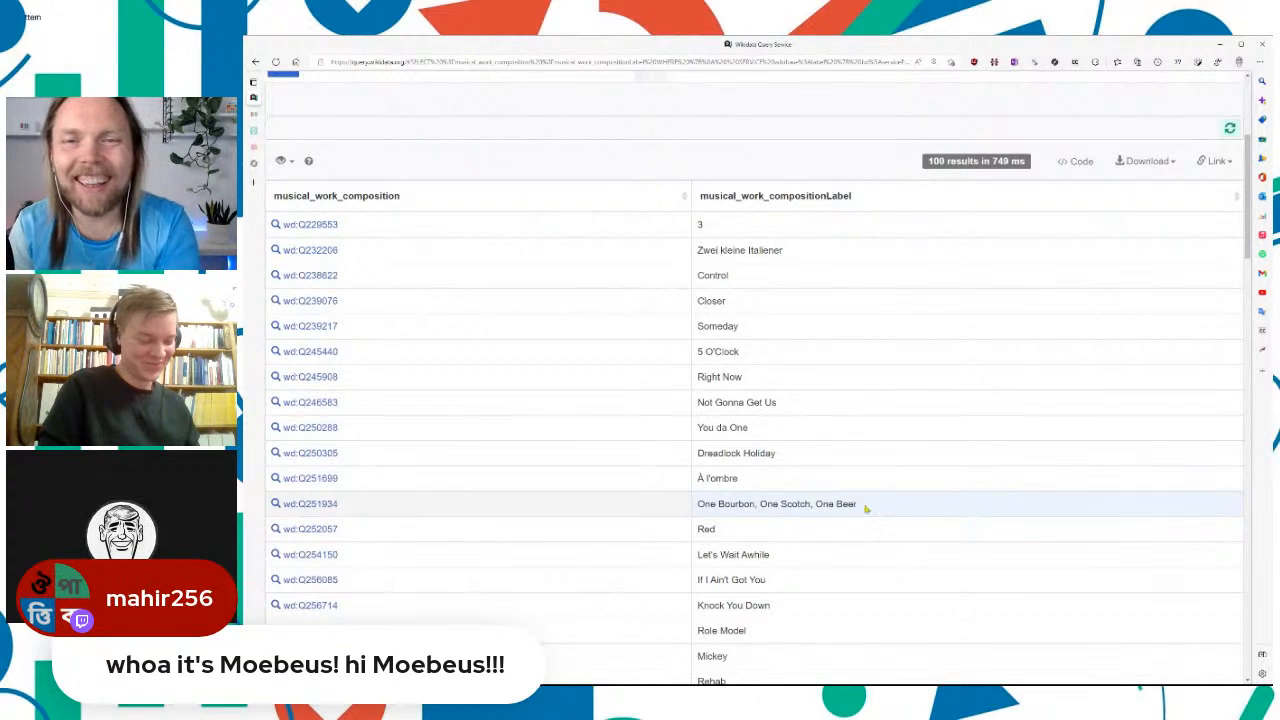
{"action": "left_click_drag", "start_coordinate": [860, 506], "coordinate": [695, 506]}
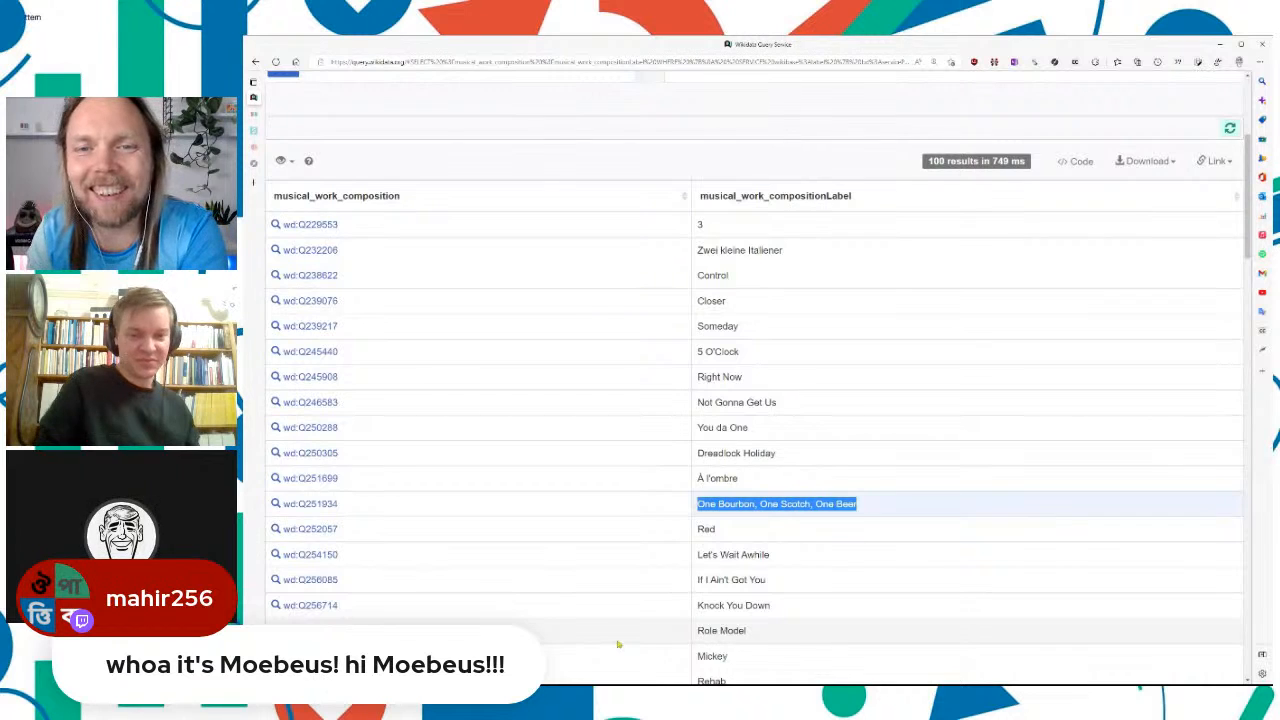
{"action": "key", "text": "ctrl+plus"}
{"action": "key", "text": "ctrl+plus"}
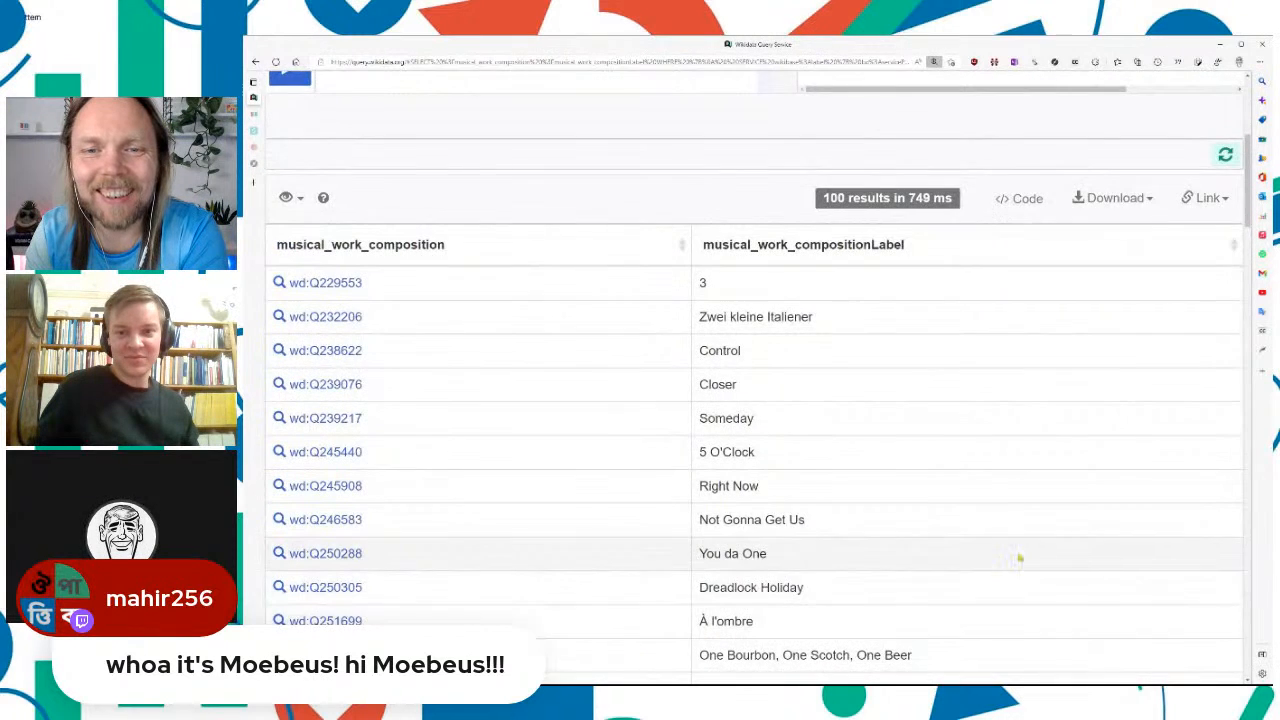
{"action": "scroll", "coordinate": [1017, 557], "scroll_direction": "down", "scroll_amount": 1}
{"action": "left_click_drag", "start_coordinate": [951, 563], "coordinate": [678, 568]}
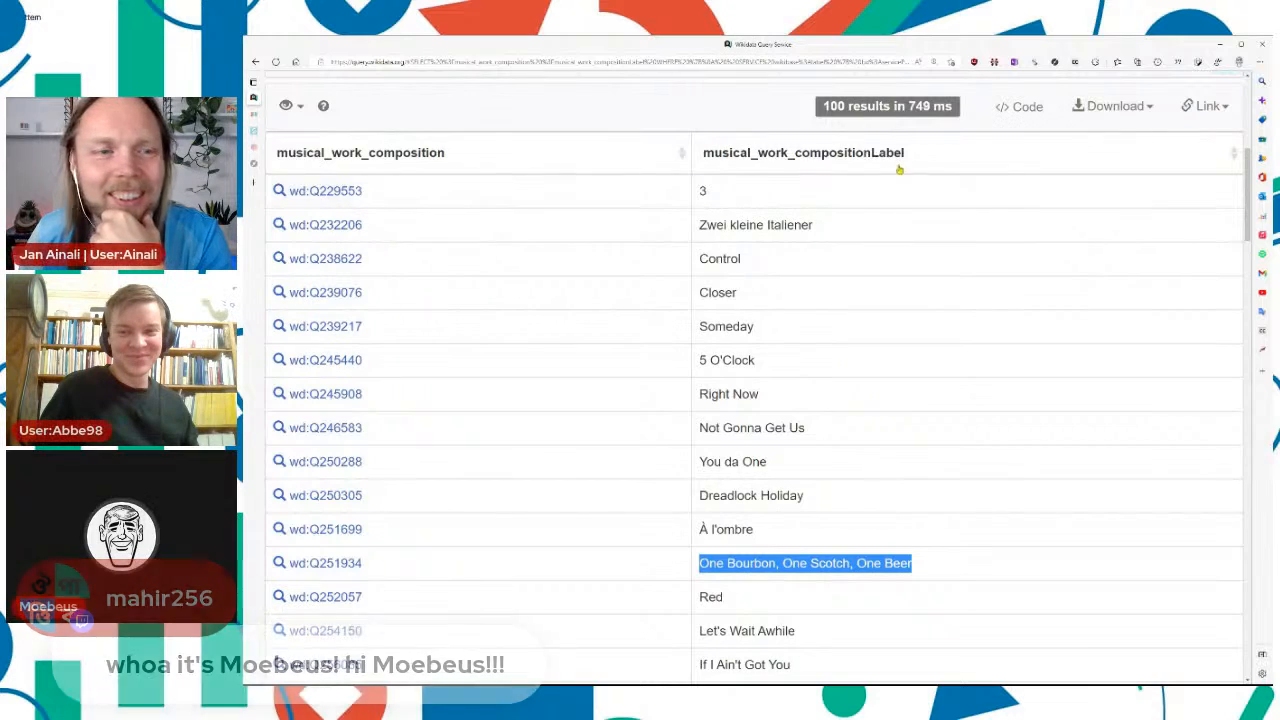
Step: Switch to the Wikidata item for "One Bourbon, One Scotch, One Beer" and examine its statements at a readable page size
{"action": "key", "text": "ctrl+Tab"}
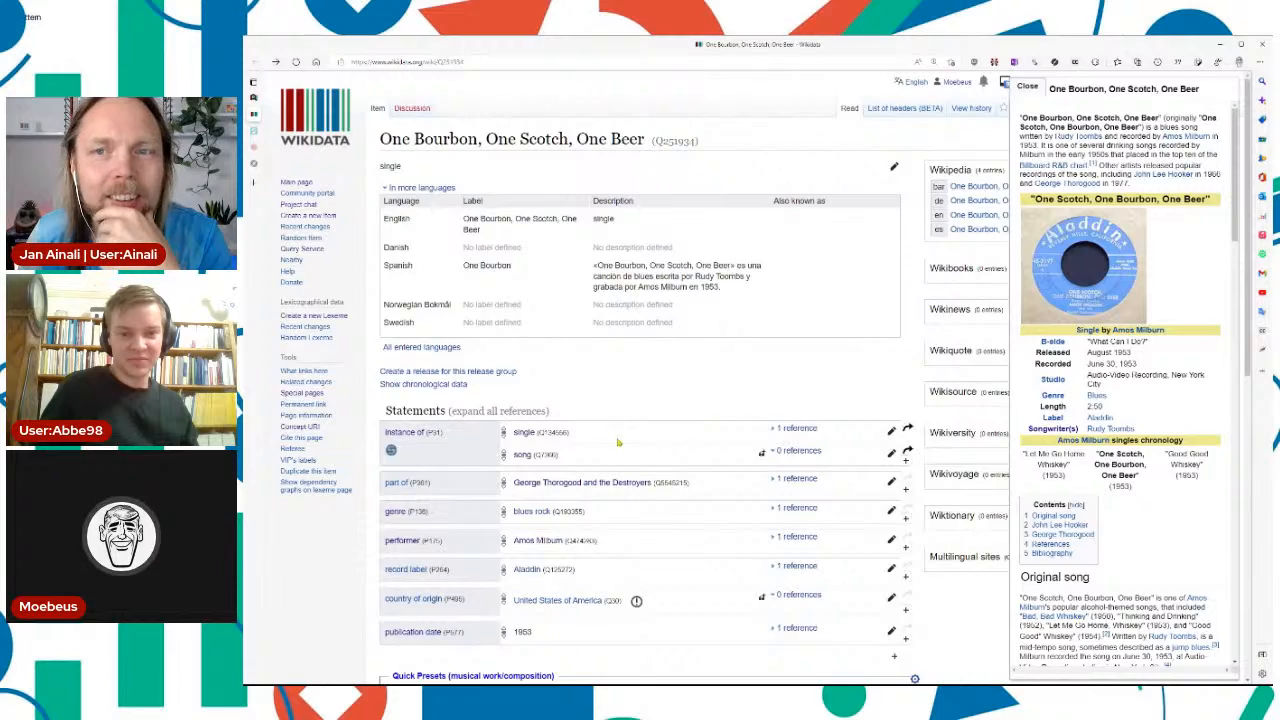
{"action": "scroll", "coordinate": [618, 440], "scroll_direction": "down", "scroll_amount": 1}
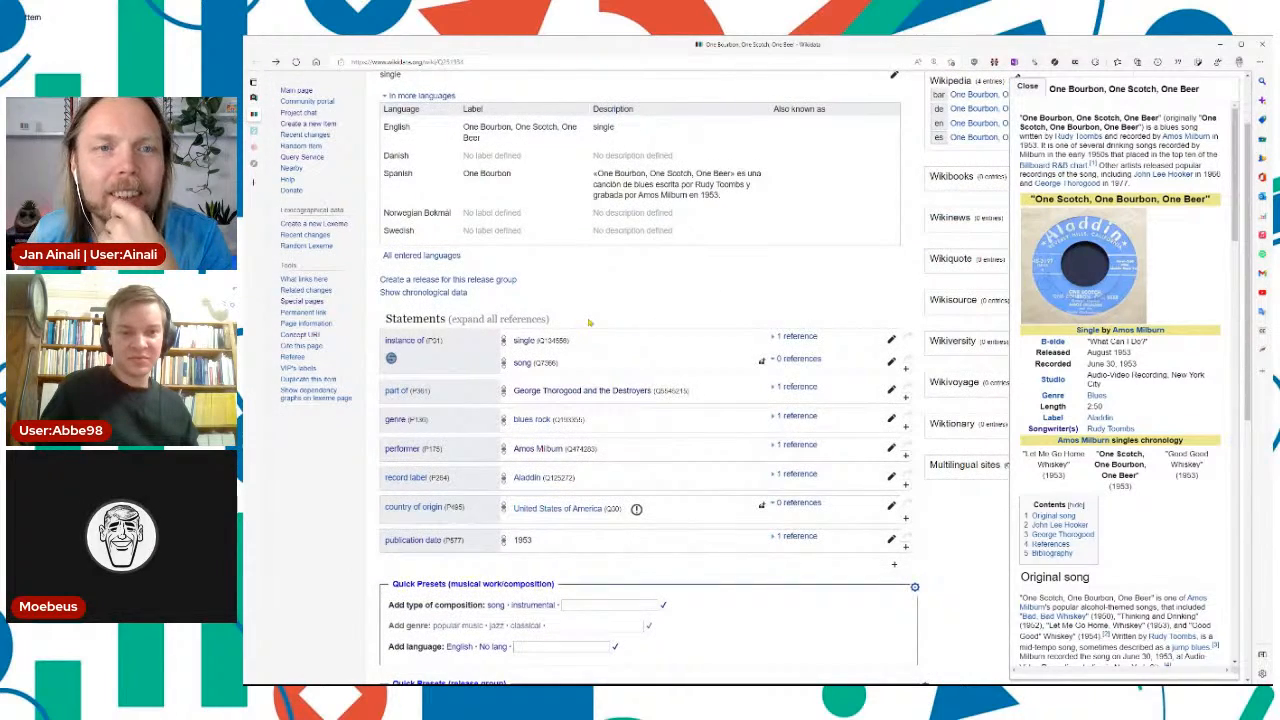
{"action": "key", "text": "ctrl+plus"}
{"action": "key", "text": "ctrl+plus"}
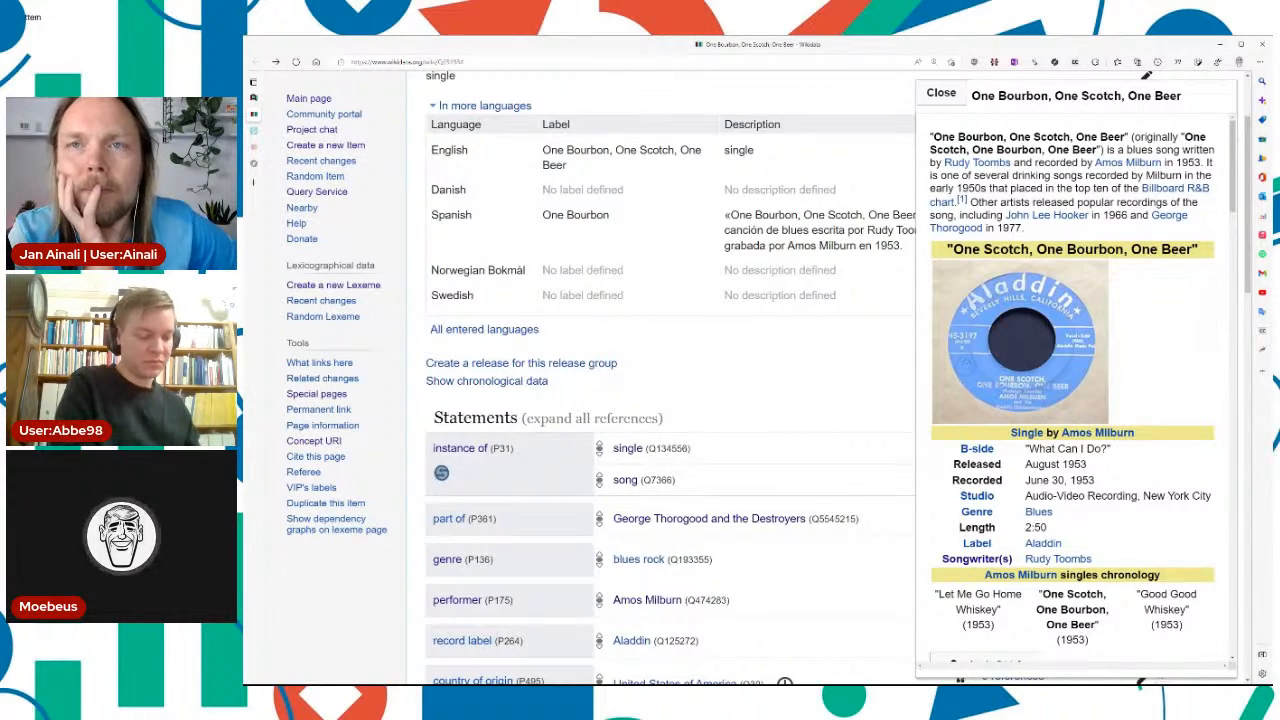
{"action": "key", "text": "ctrl+plus"}
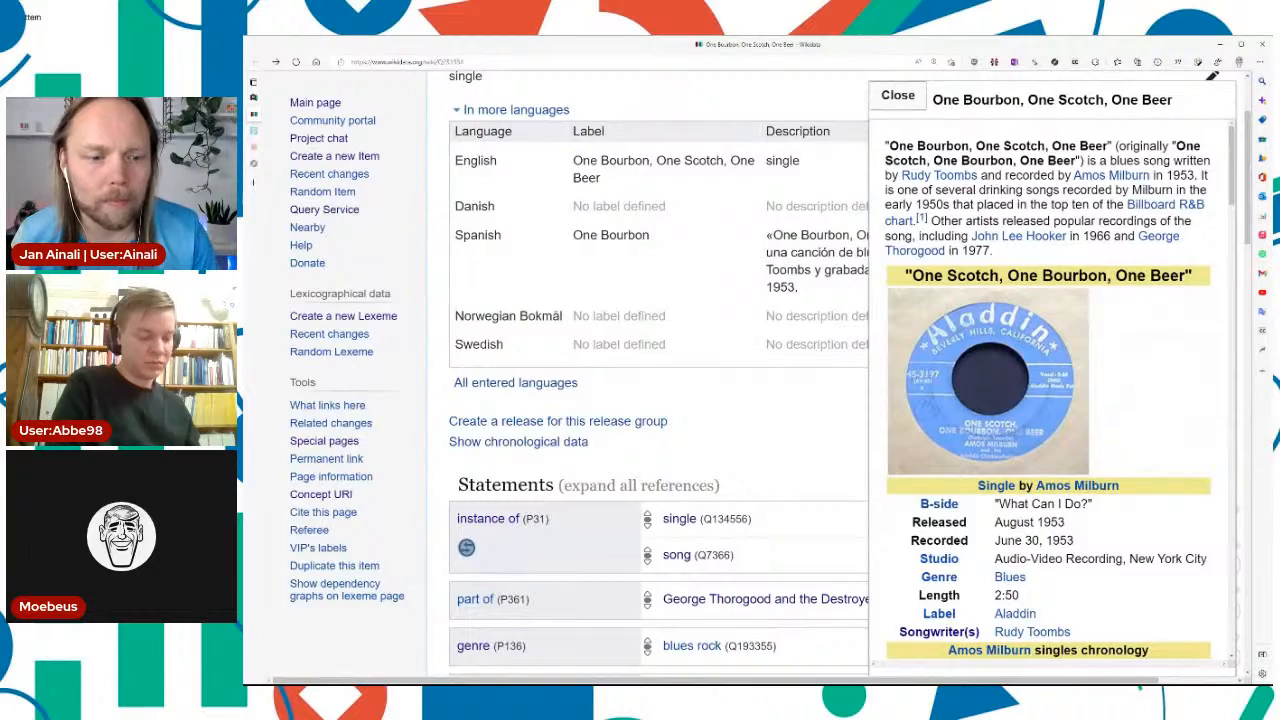
{"action": "key", "text": "ctrl+minus"}
{"action": "key", "text": "ctrl+minus"}
{"action": "key", "text": "ctrl+minus"}
{"action": "key", "text": "ctrl+minus"}
{"action": "key", "text": "ctrl+minus"}
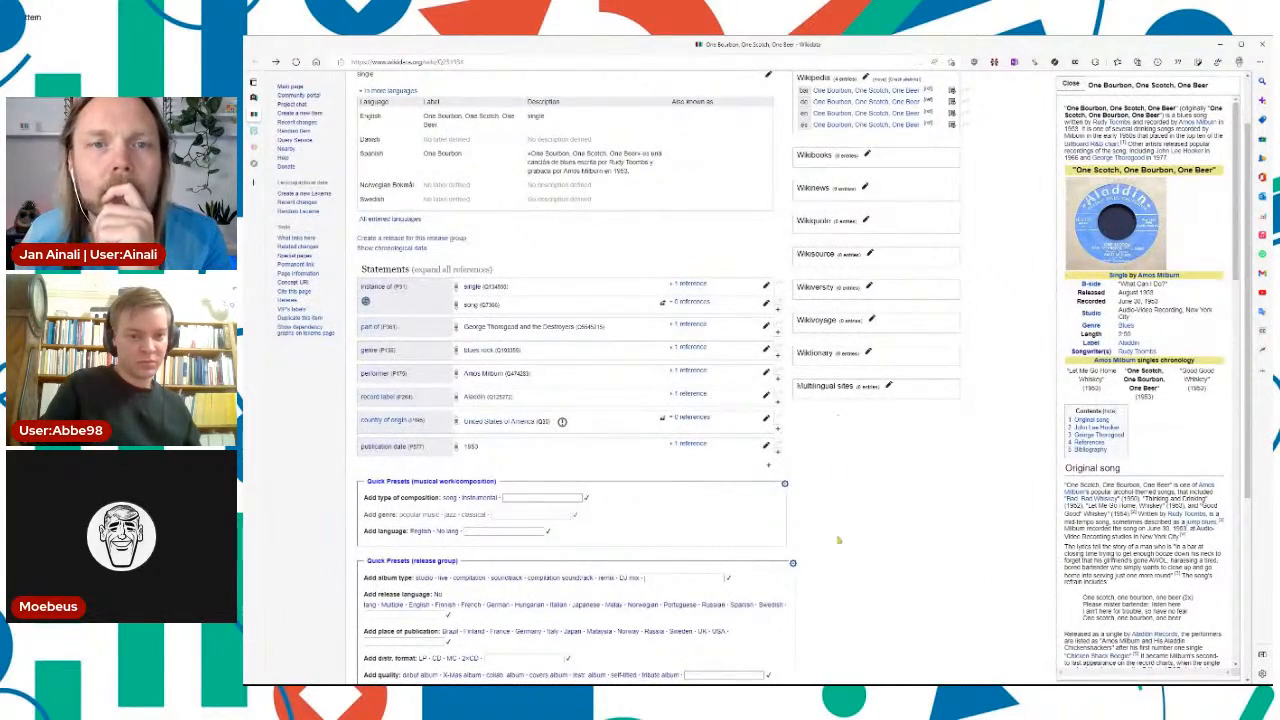
{"action": "key", "text": "ctrl+plus"}
{"action": "key", "text": "ctrl+plus"}
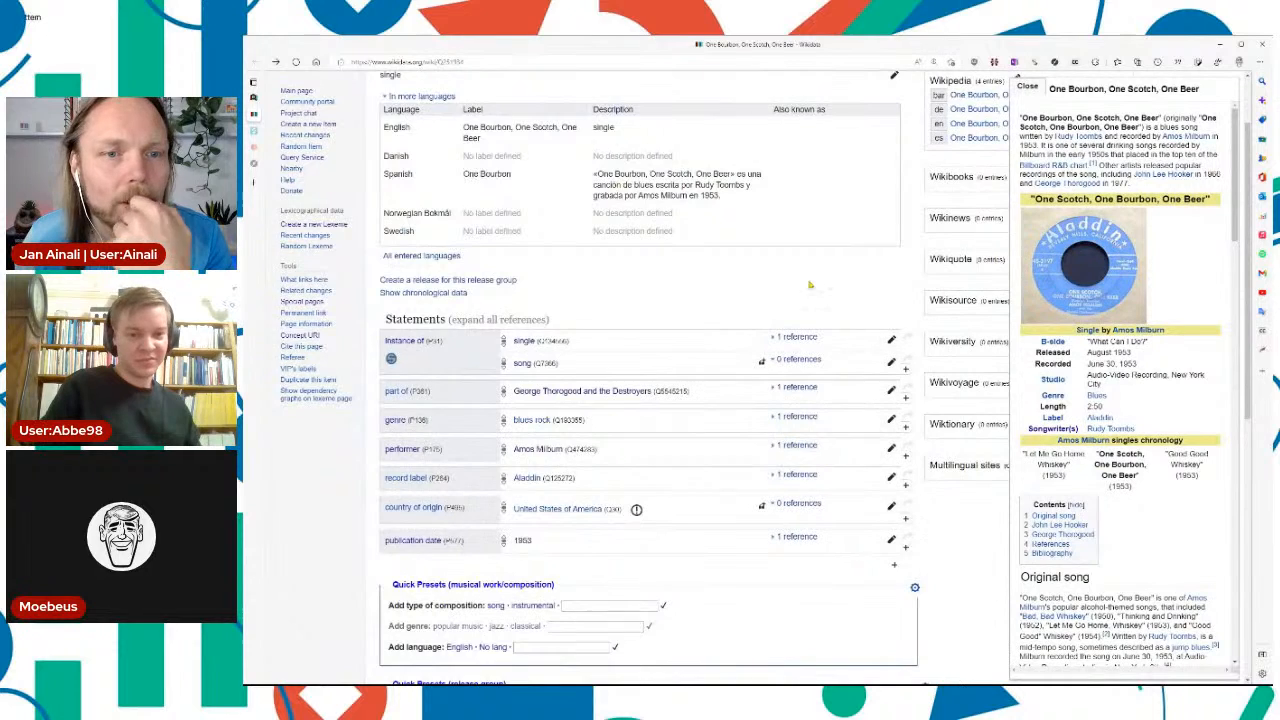
{"action": "scroll", "coordinate": [810, 285], "scroll_direction": "down", "scroll_amount": 1}
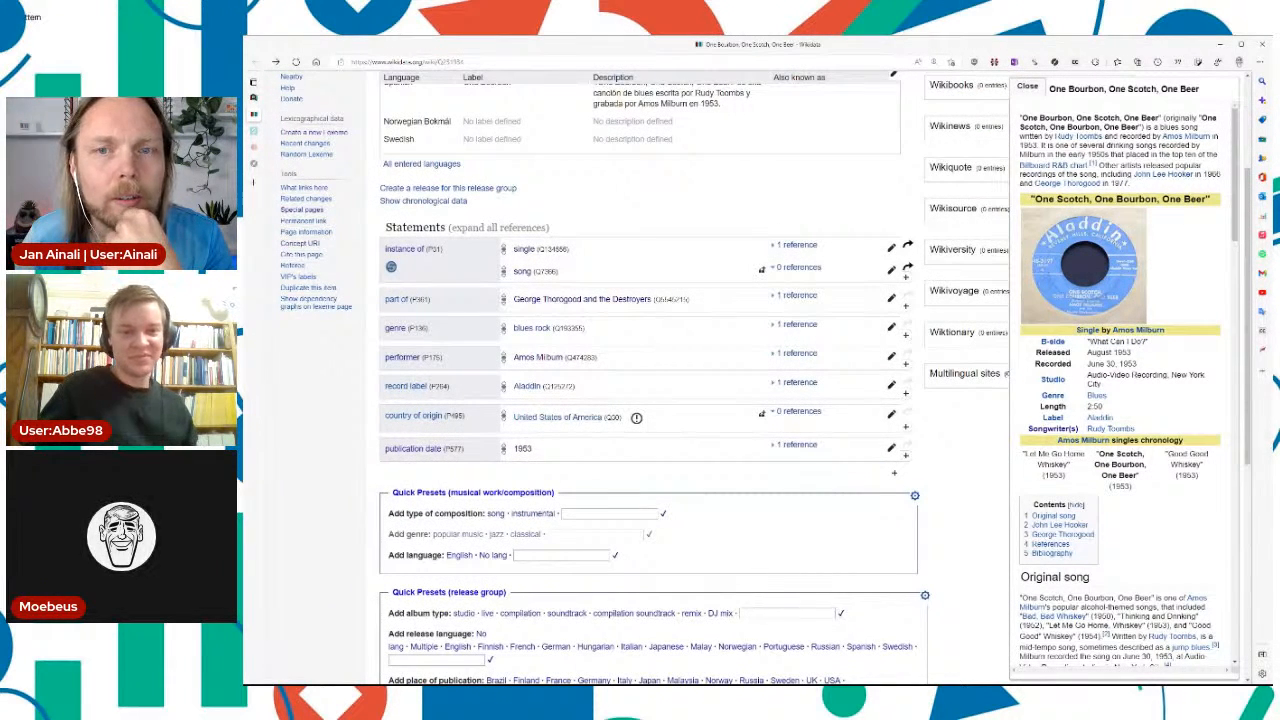
{"action": "key", "text": "ctrl+plus"}
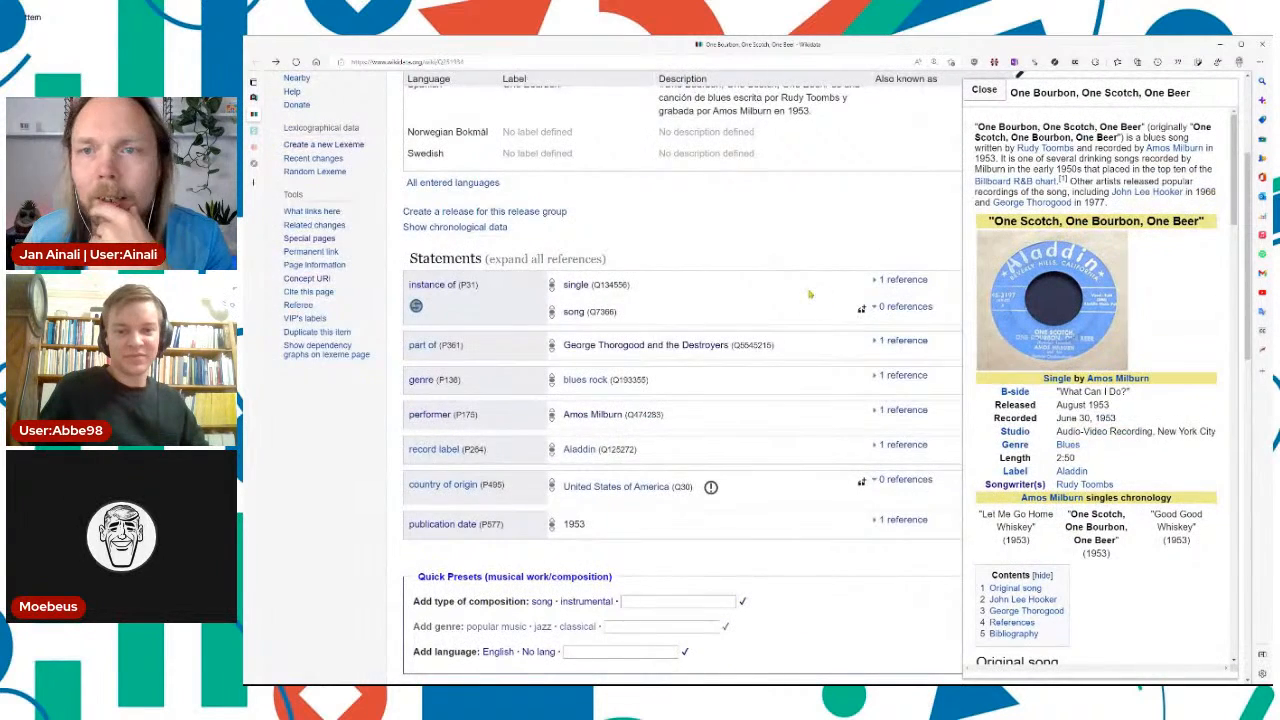
{"action": "scroll", "coordinate": [811, 295], "scroll_direction": "down", "scroll_amount": 1}
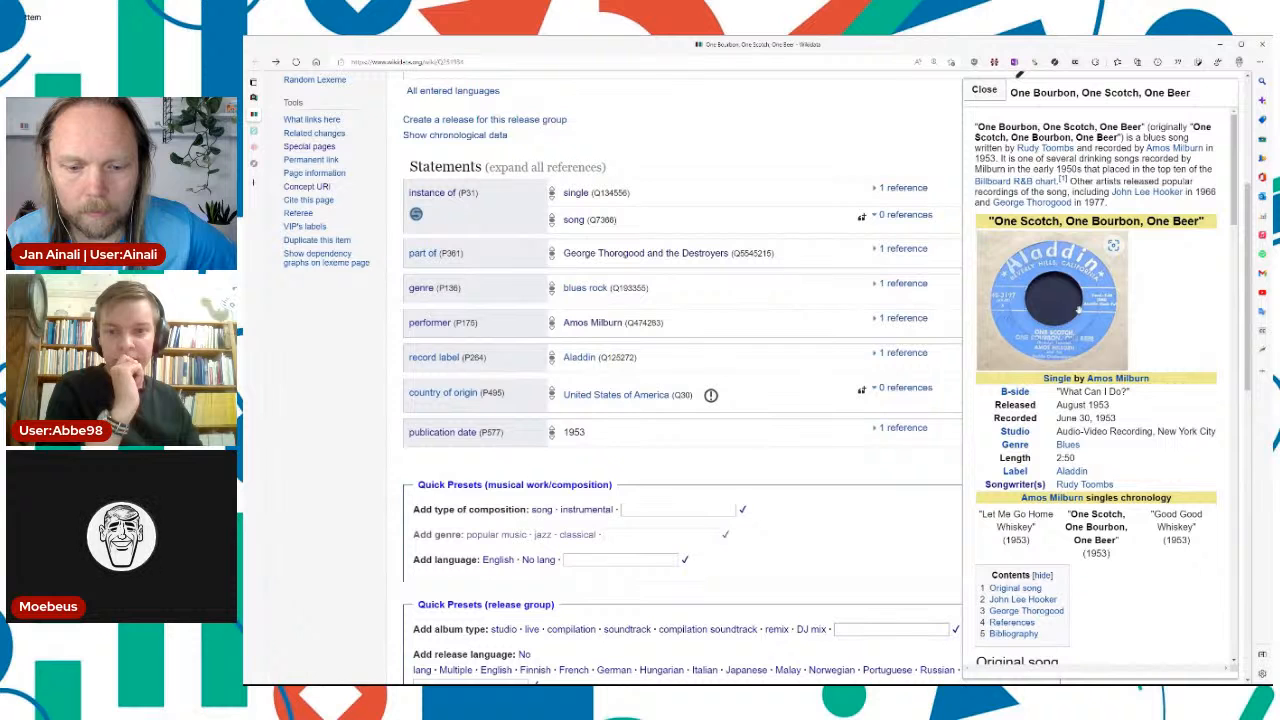
Step: View the Aladdin single's label image at full size from the Wikipedia preview, and return to the Wikidata item
{"action": "left_click", "coordinate": [1079, 310]}
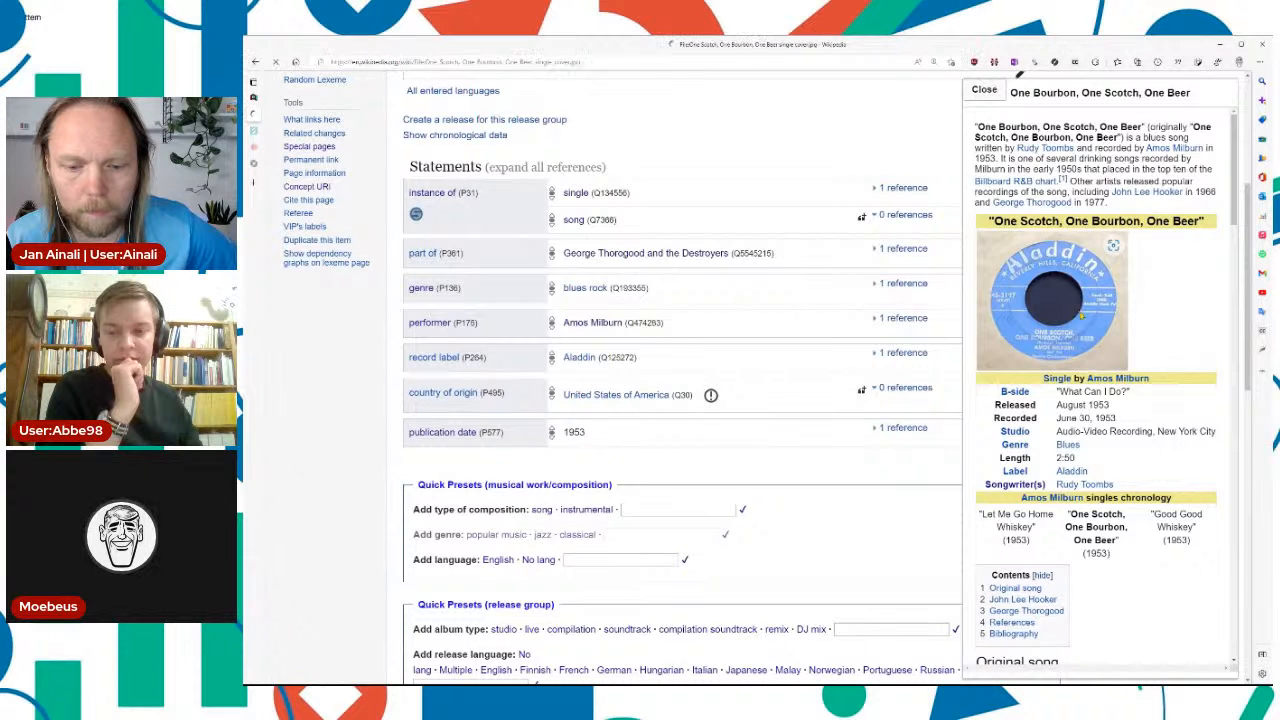
{"action": "left_click", "coordinate": [578, 317]}
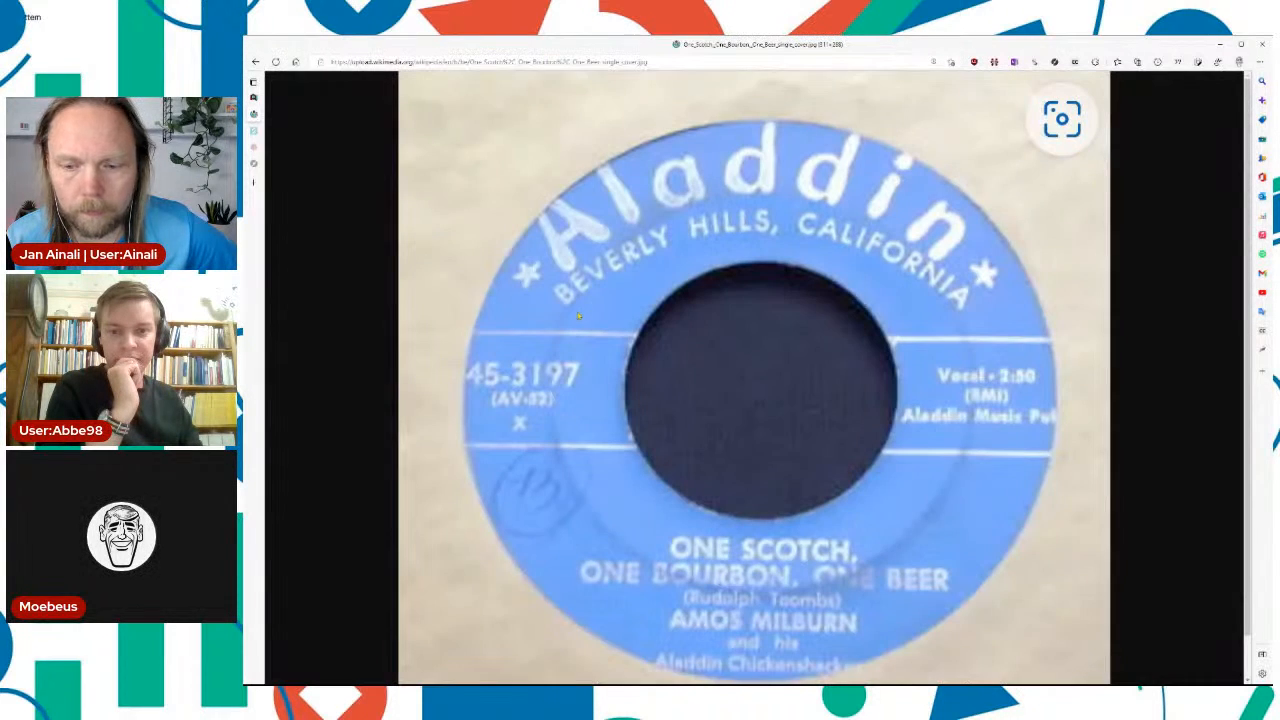
{"action": "scroll", "coordinate": [1157, 557], "scroll_direction": "down", "scroll_amount": 1}
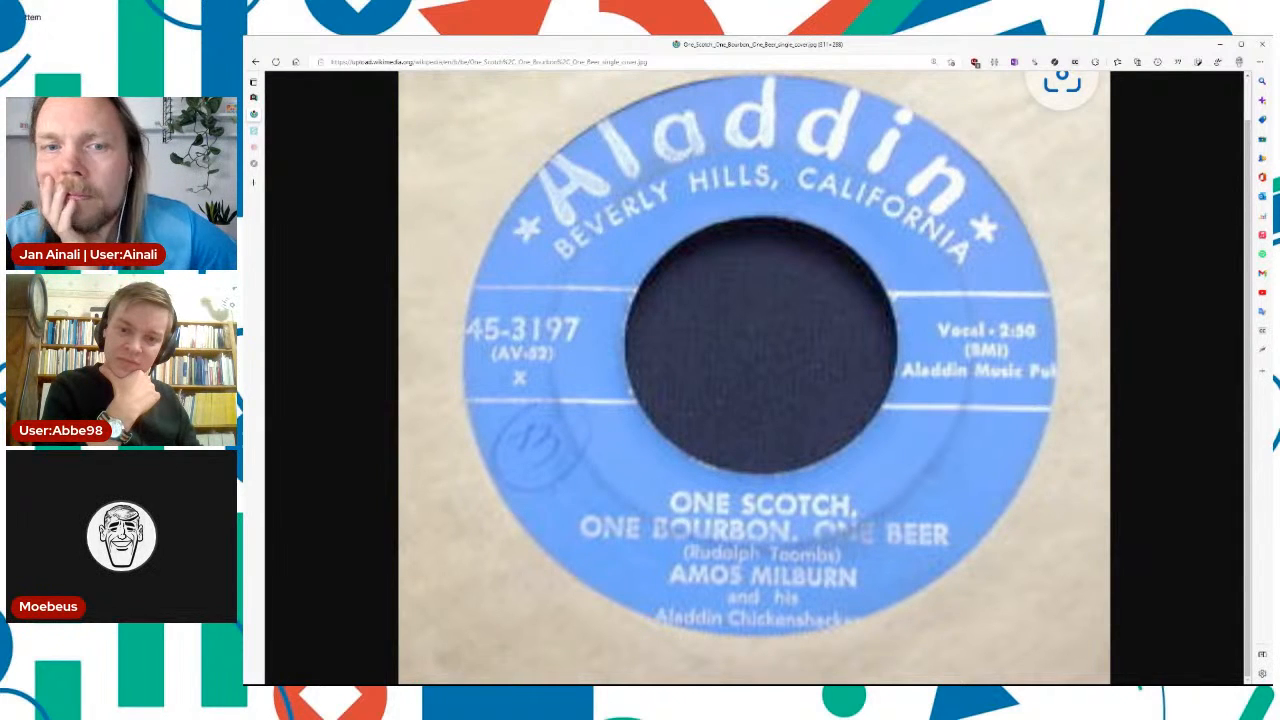
{"action": "key", "text": "alt+Left"}
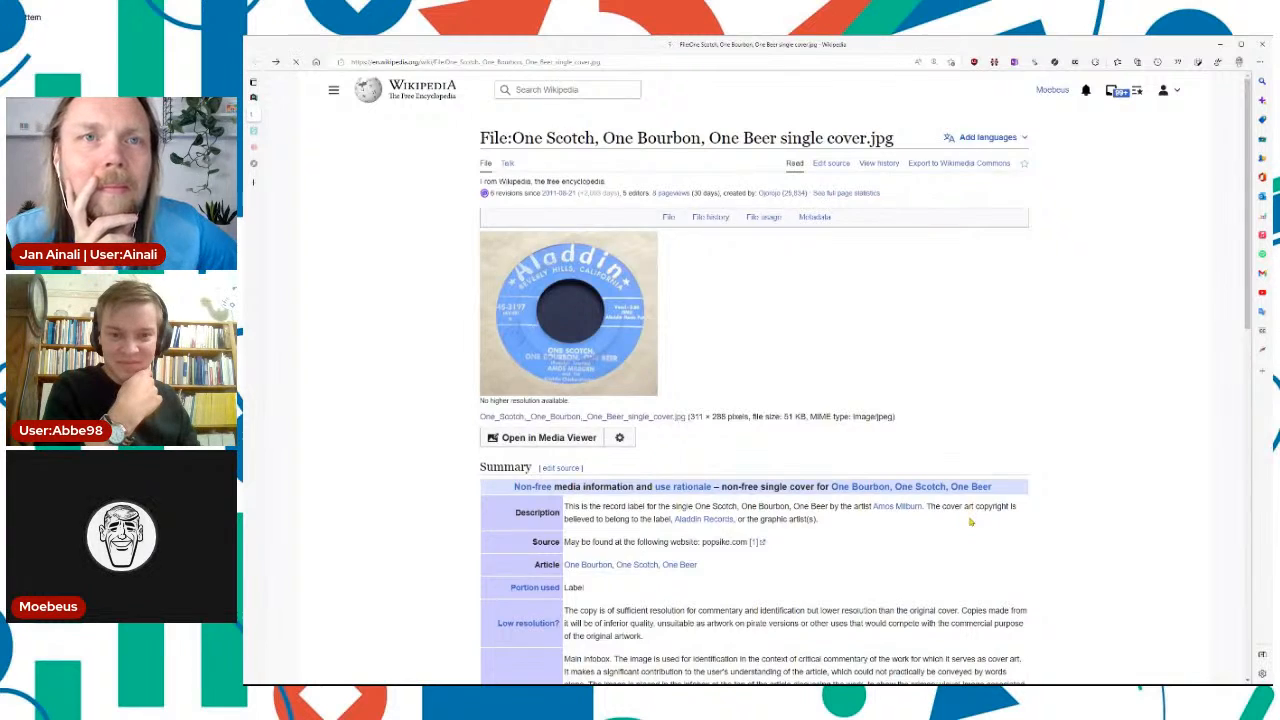
{"action": "key", "text": "alt+Left"}
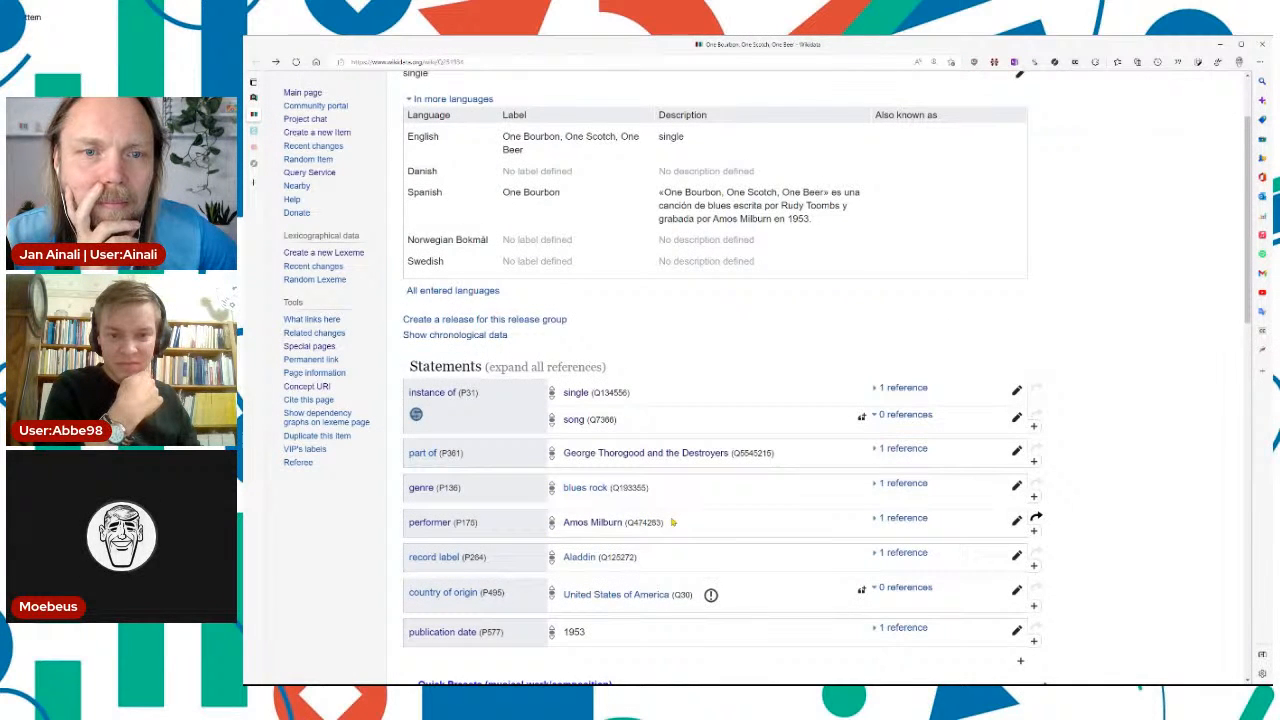
Step: Review the item's statements, identifiers and Wikipedia sitelinks, and return to its heading
{"action": "scroll", "coordinate": [672, 522], "scroll_direction": "down", "scroll_amount": 2}
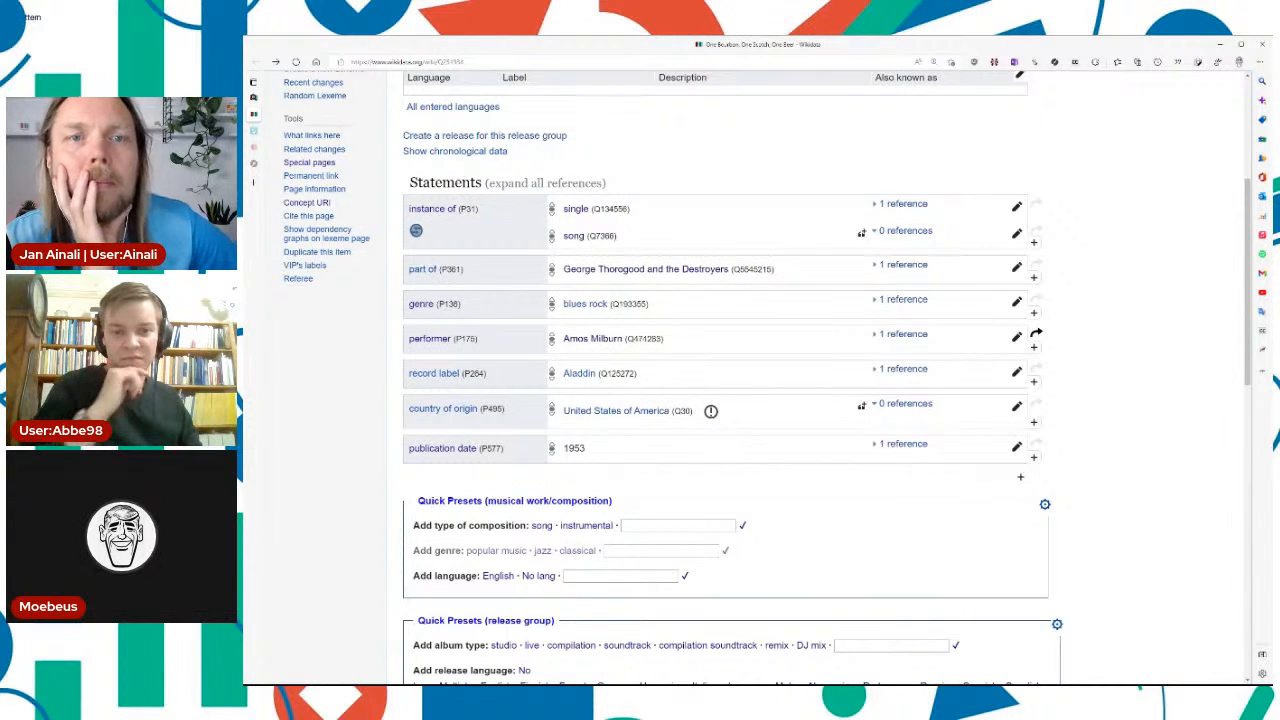
{"action": "scroll", "coordinate": [764, 333], "scroll_direction": "down", "scroll_amount": 7}
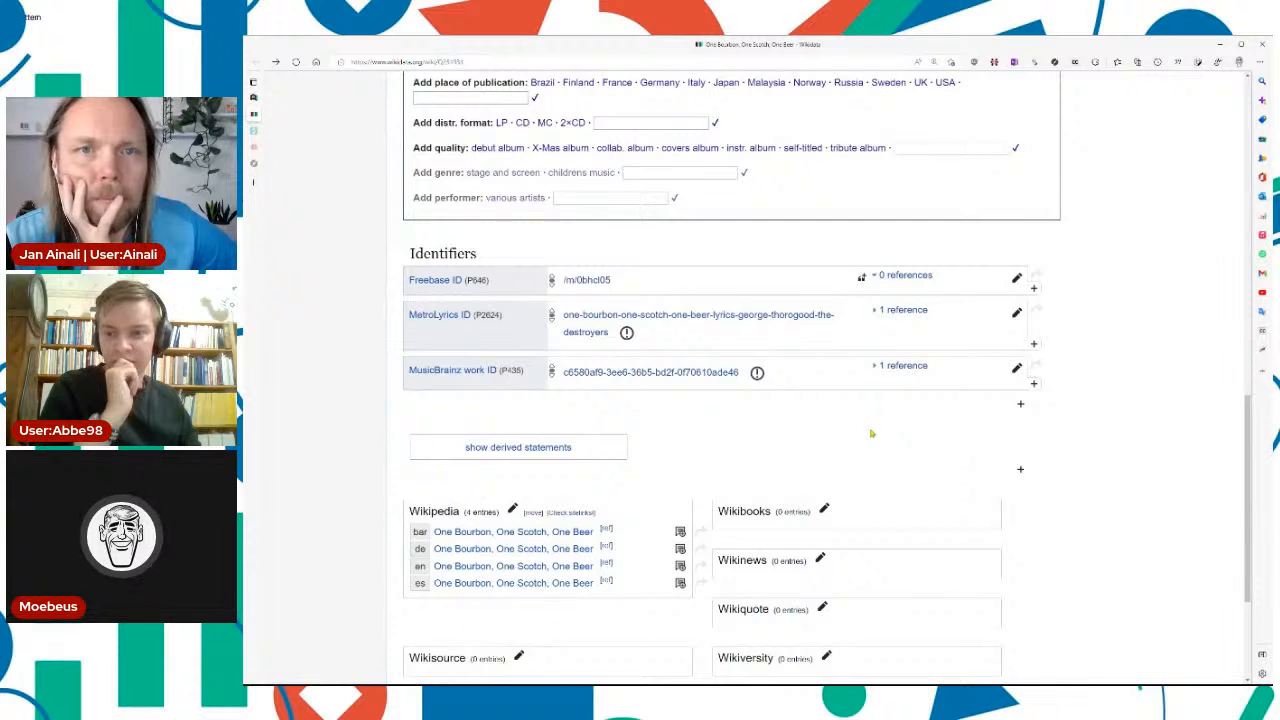
{"action": "scroll", "coordinate": [871, 434], "scroll_direction": "up", "scroll_amount": 10}
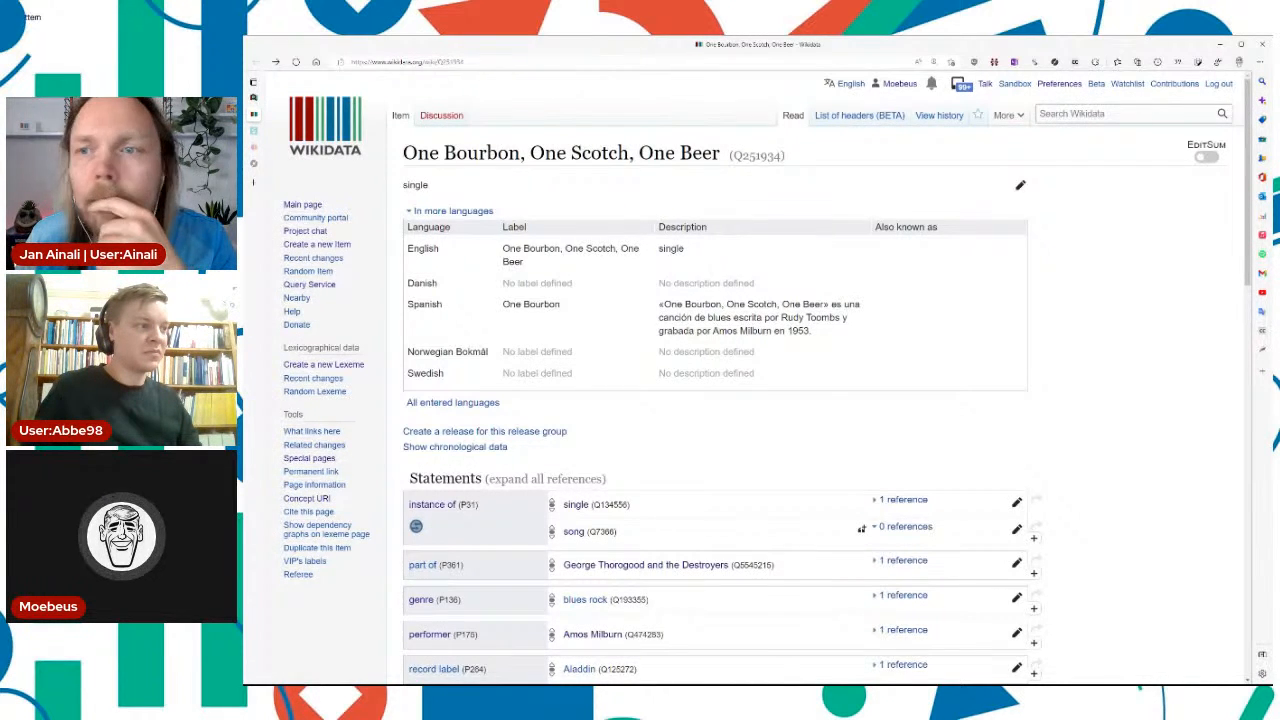
Step: Compare the song's MusicBrainz work page with the Discogs master release page for the Amos Milburn single
{"action": "key", "text": "ctrl+Tab"}
{"action": "key", "text": "ctrl+Tab"}
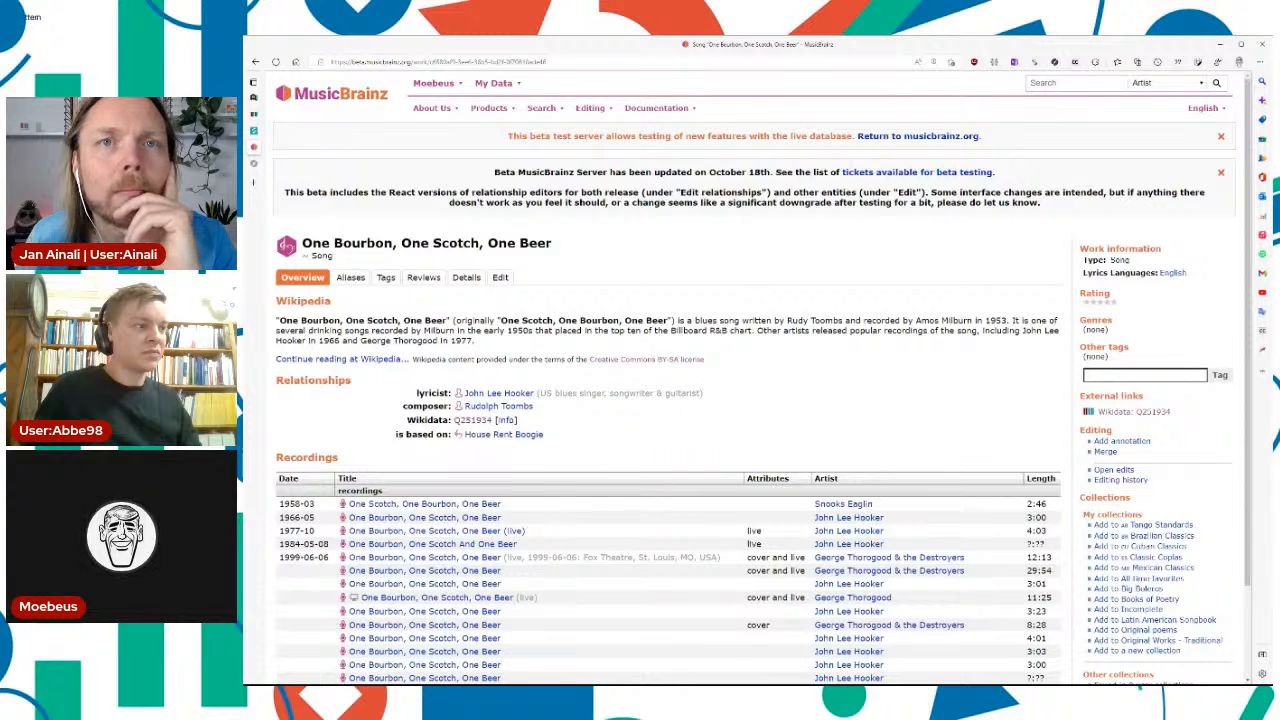
{"action": "key", "text": "ctrl+Tab"}
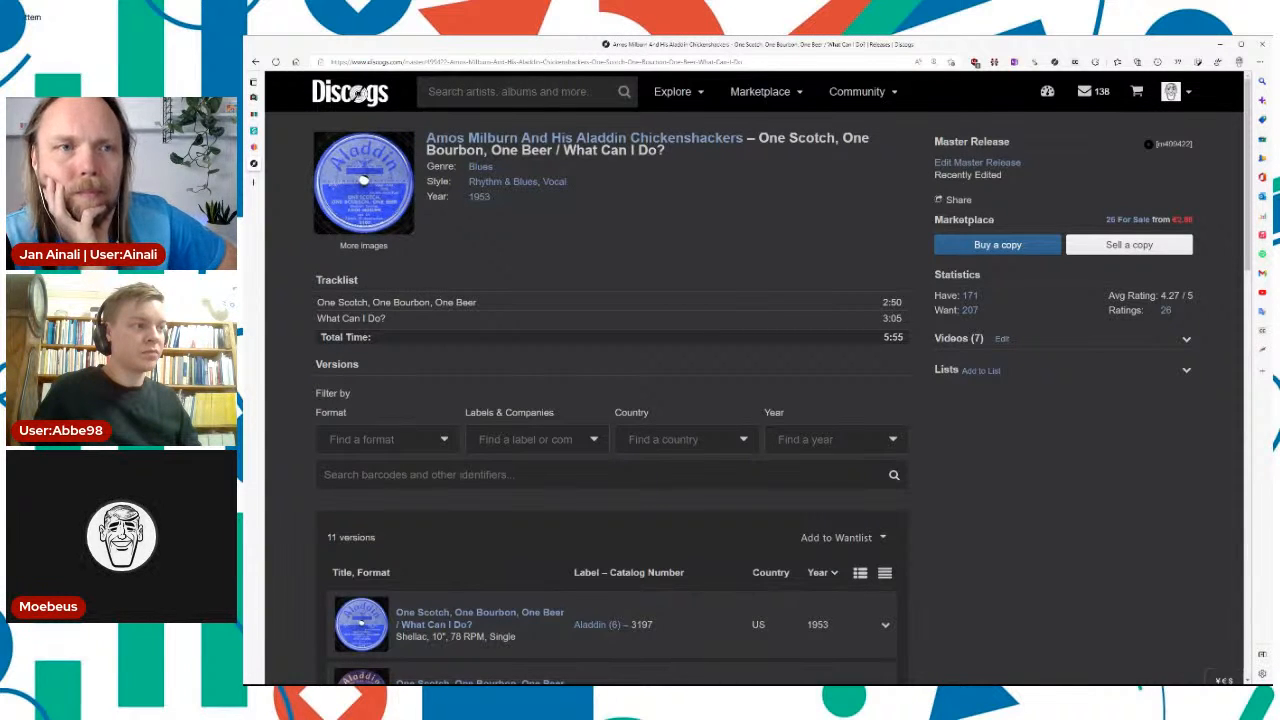
{"action": "key", "text": "ctrl+Tab"}
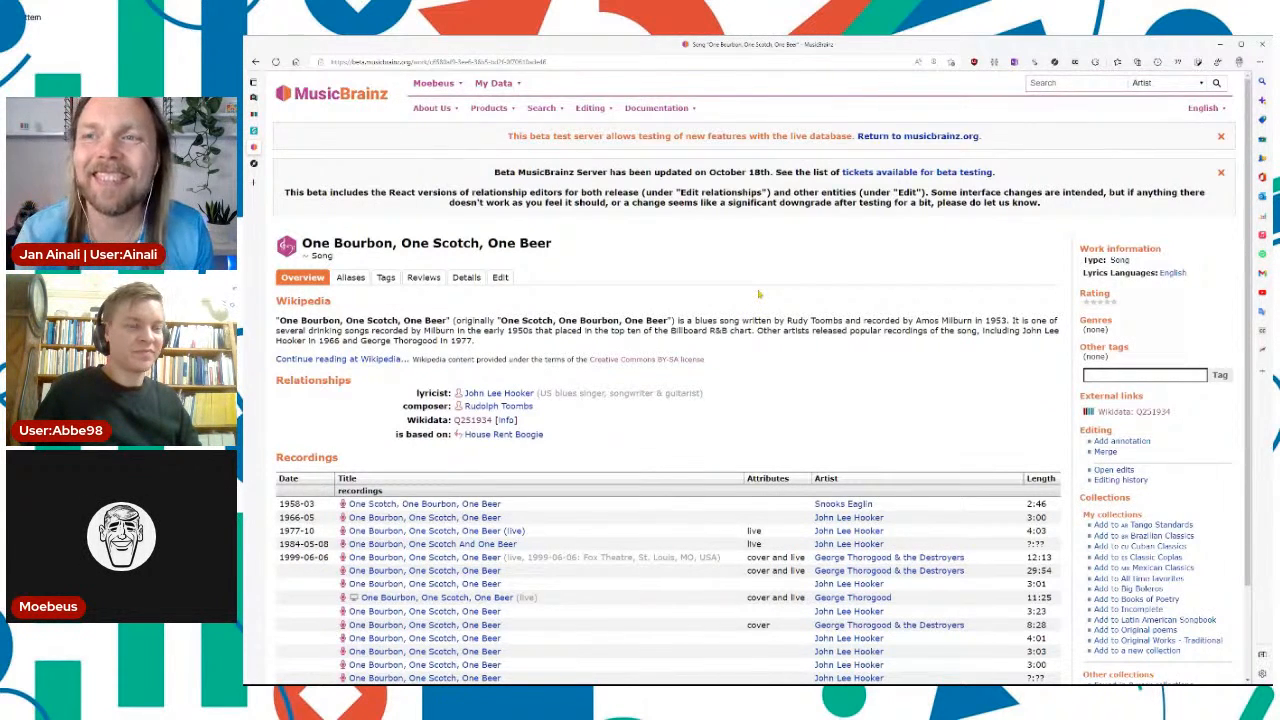
{"action": "key", "text": "ctrl+Tab"}
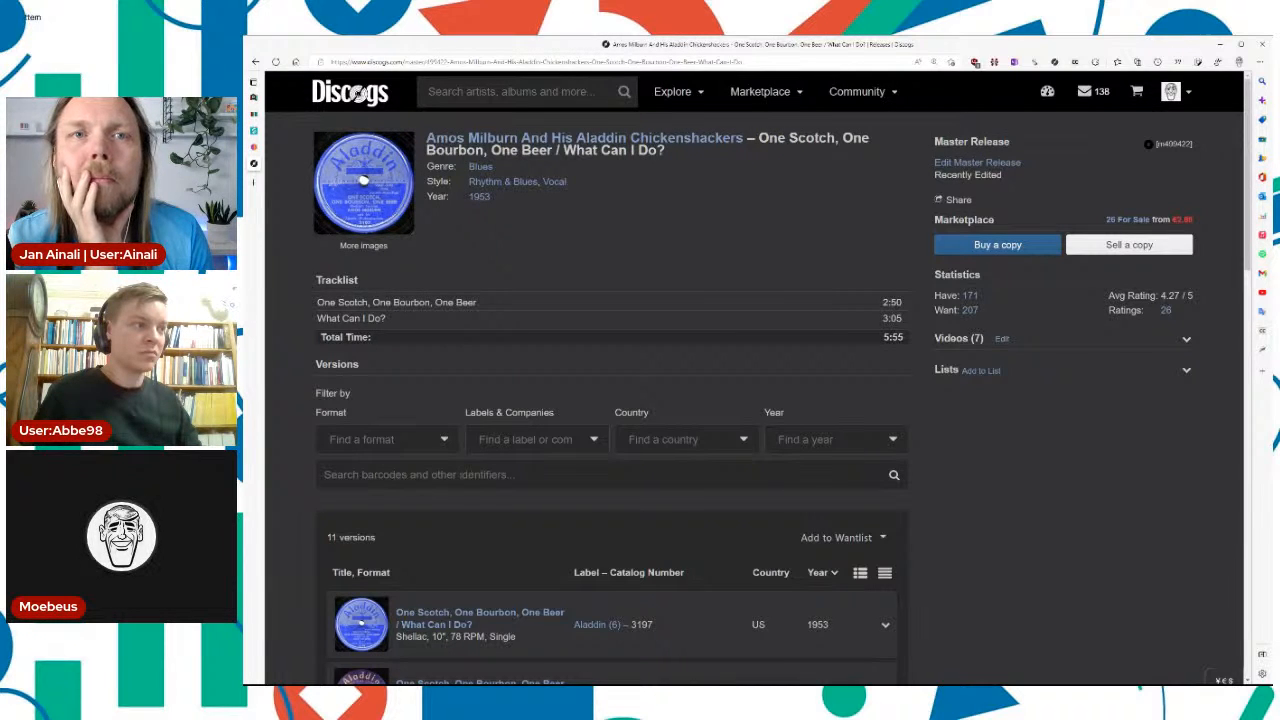
Step: Start a new Wikidata item labelled "One Scotch, One Bourbon, One Beer / What Can I Do?", taking the title from the Discogs release
{"action": "left_click_drag", "start_coordinate": [771, 139], "coordinate": [752, 158]}
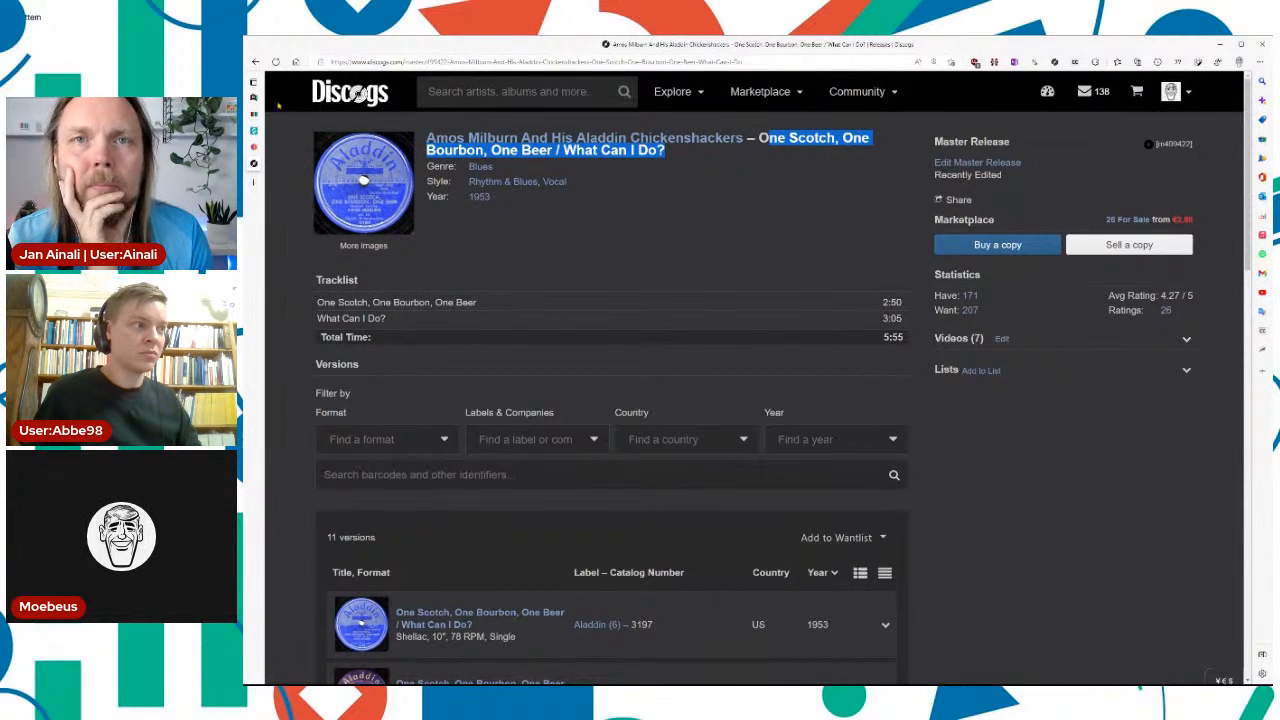
{"action": "left_click", "coordinate": [254, 114]}
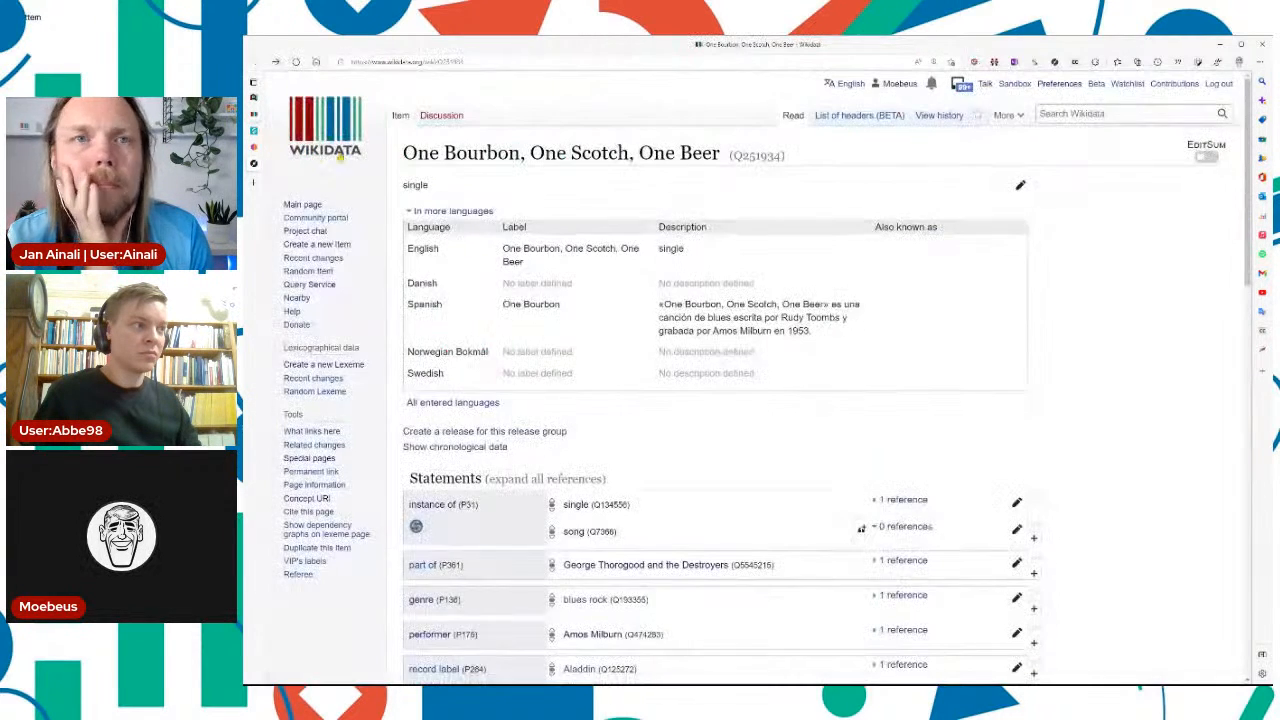
{"action": "left_click", "coordinate": [327, 245]}
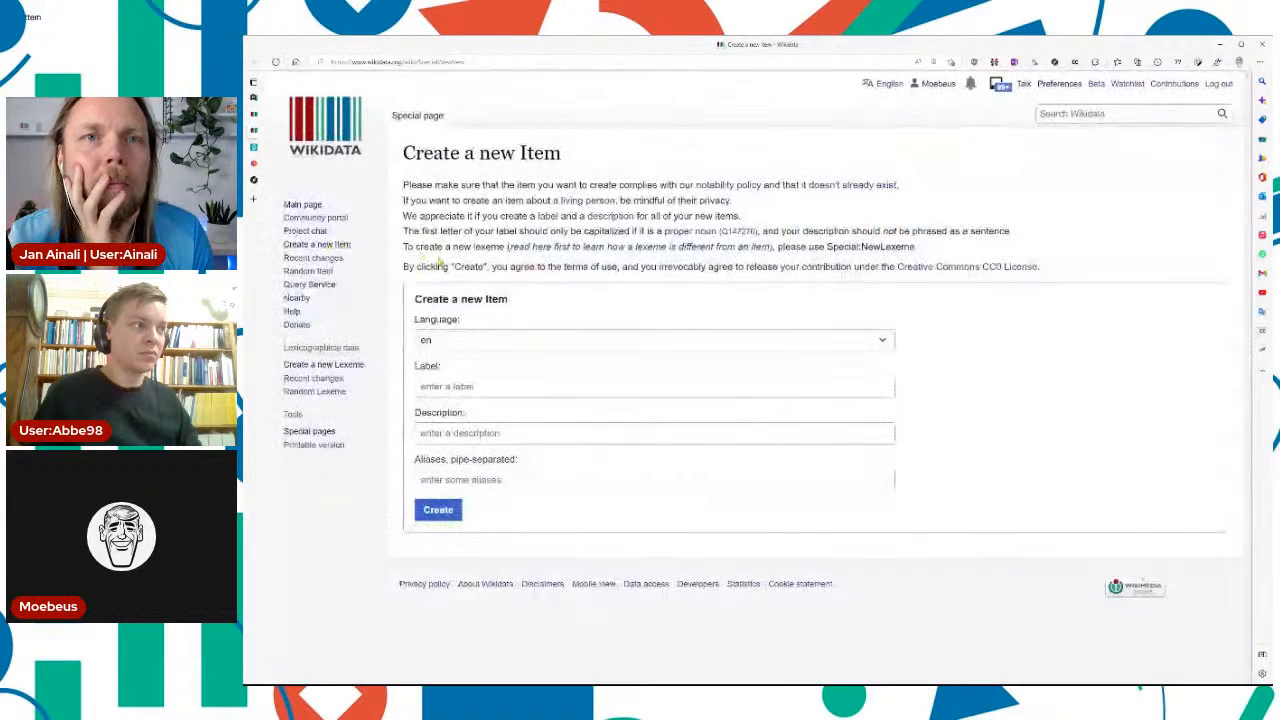
{"action": "left_click", "coordinate": [491, 386]}
{"action": "type", "text": "One Scotch, One Bourbon, One Beer / What Can I Do?"}
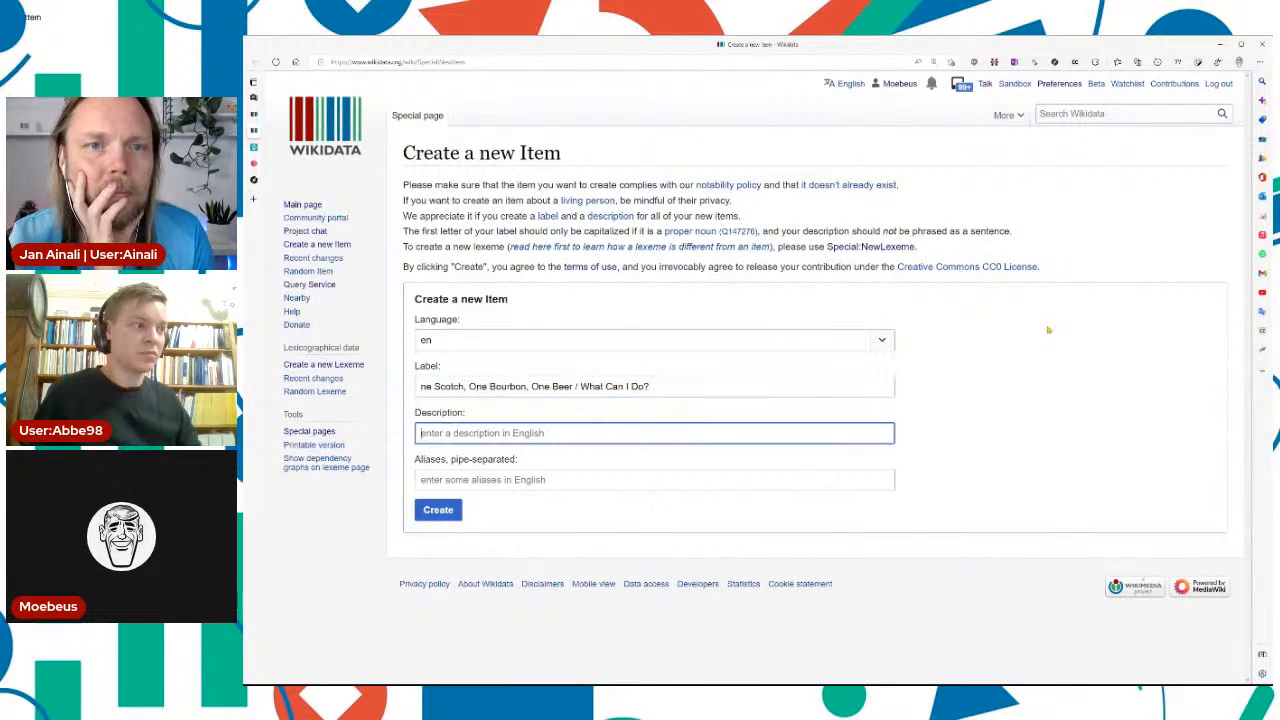
{"action": "key", "text": "Tab"}
{"action": "key", "text": "shift+Tab"}
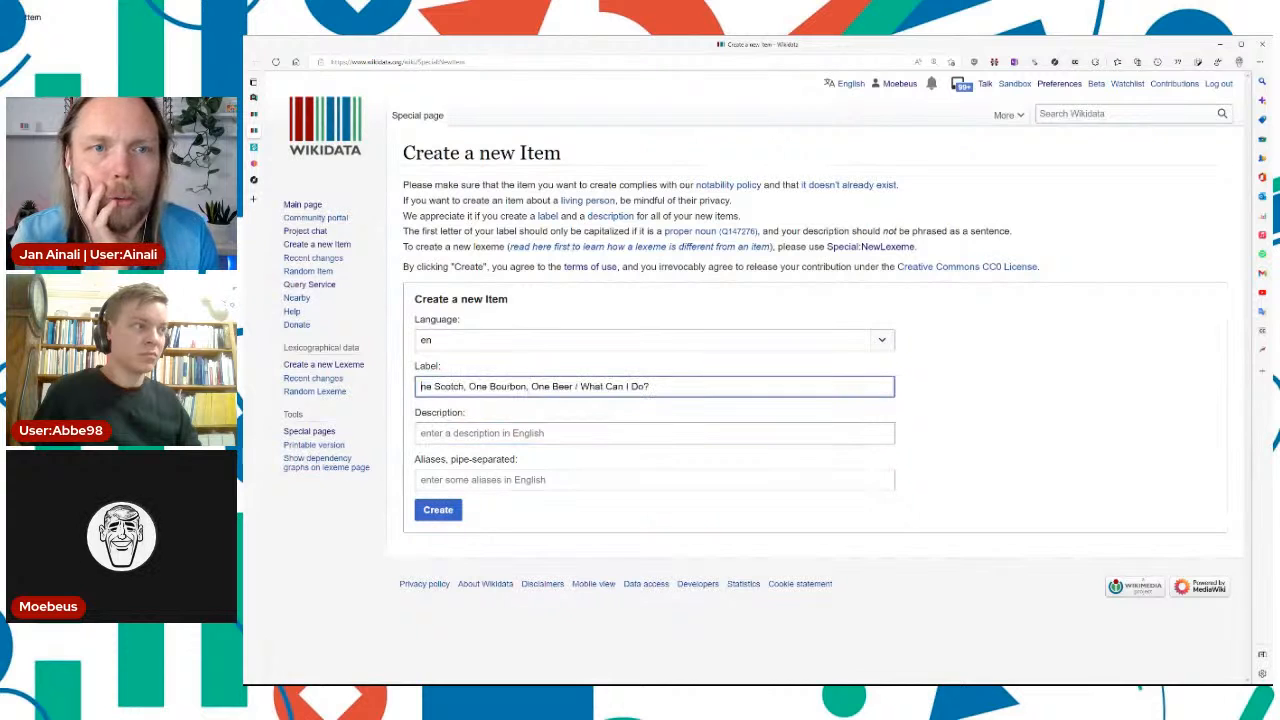
{"action": "key", "text": "Home"}
{"action": "key", "text": "Tab"}
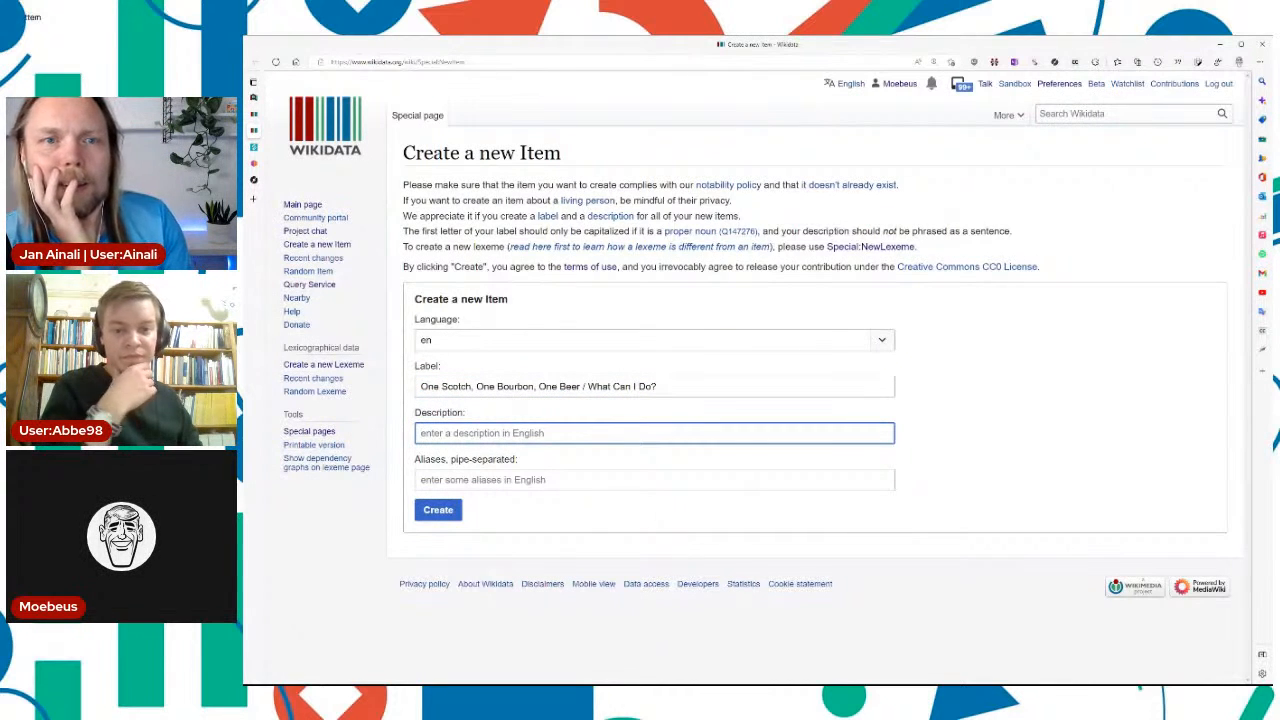
Step: Copy the artist name "Amos Milburn And His Aladdin Chickenshackers" from the Discogs release heading
{"action": "left_click", "coordinate": [254, 180]}
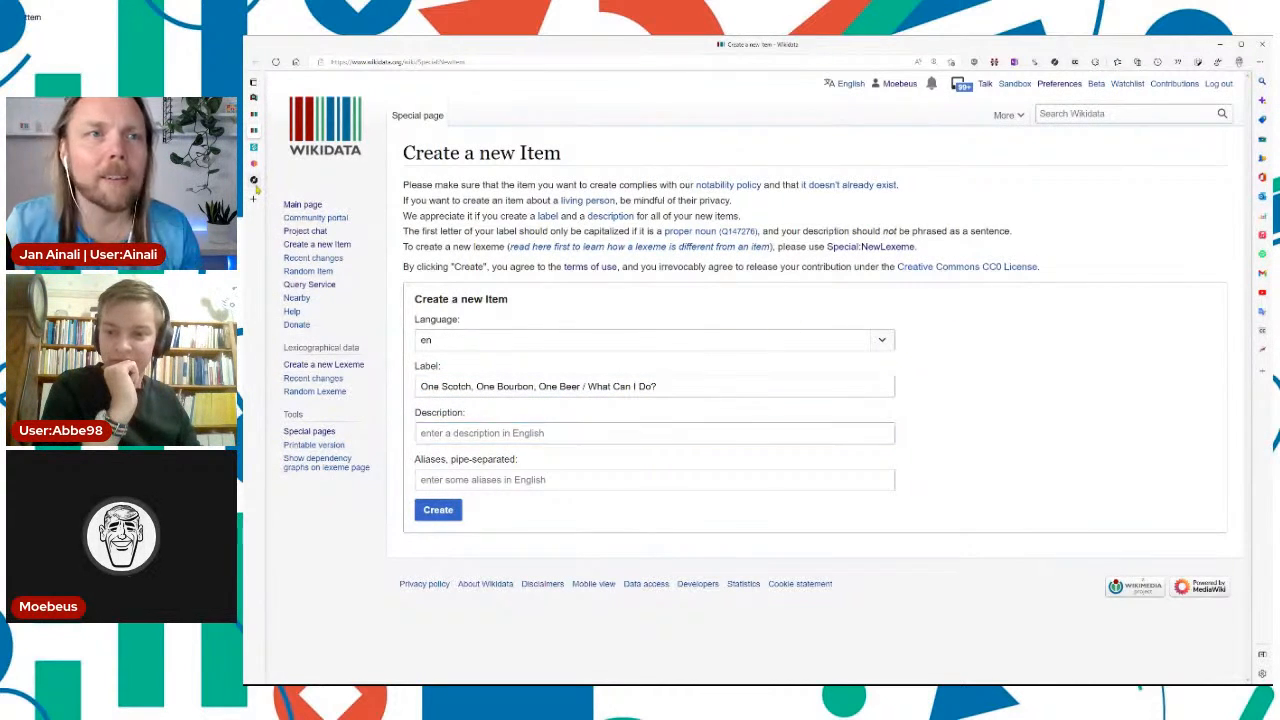
{"action": "left_click", "coordinate": [652, 271]}
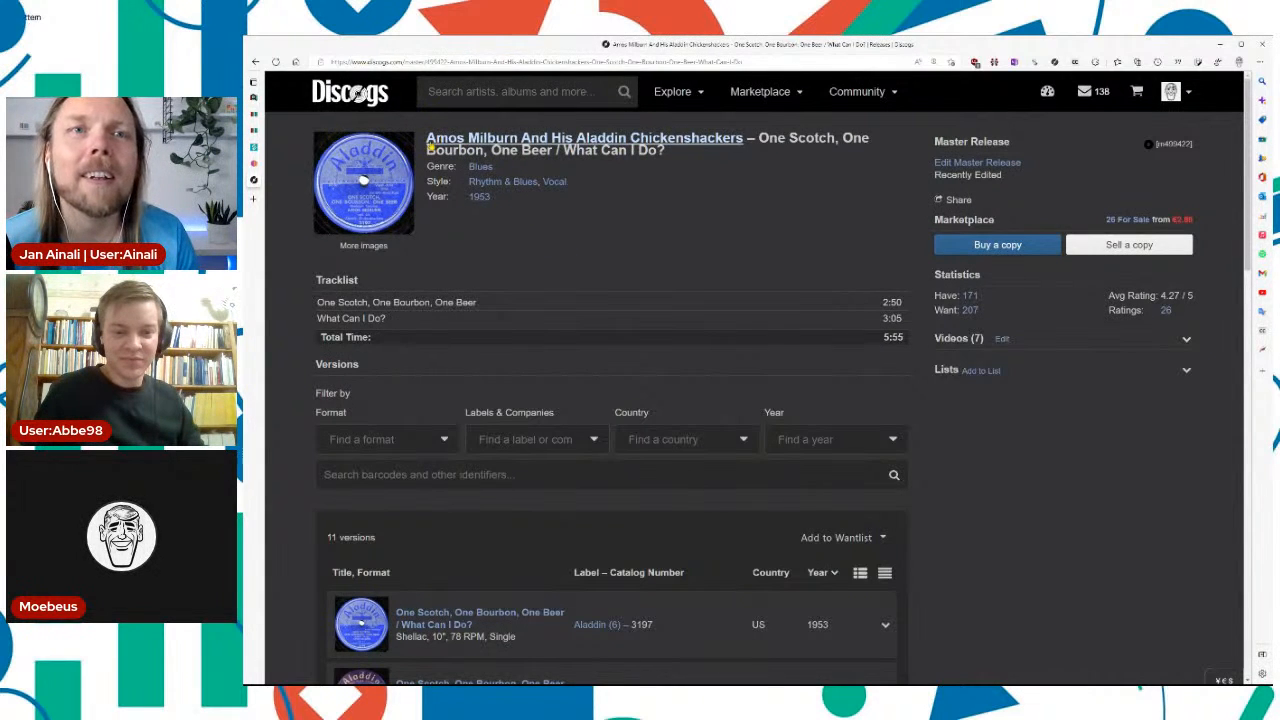
{"action": "left_click_drag", "start_coordinate": [428, 138], "coordinate": [737, 140]}
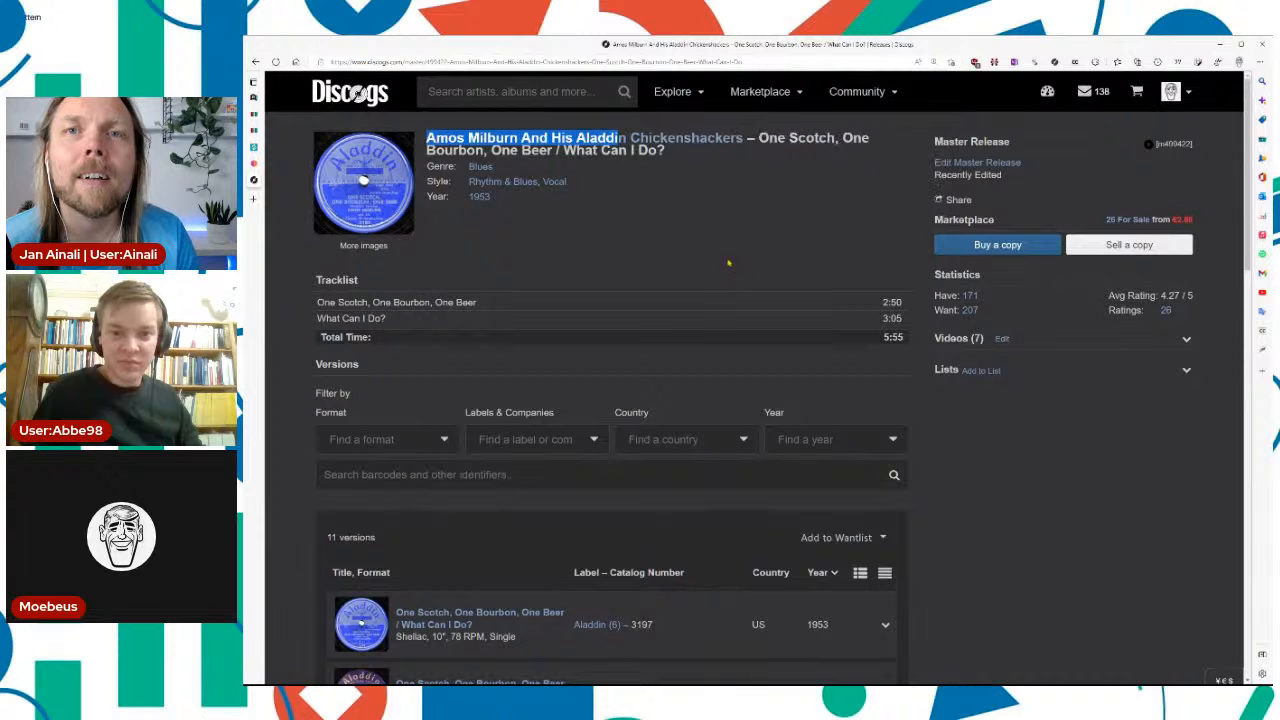
{"action": "left_click_drag", "start_coordinate": [763, 136], "coordinate": [747, 138]}
{"action": "key", "text": "ctrl+c"}
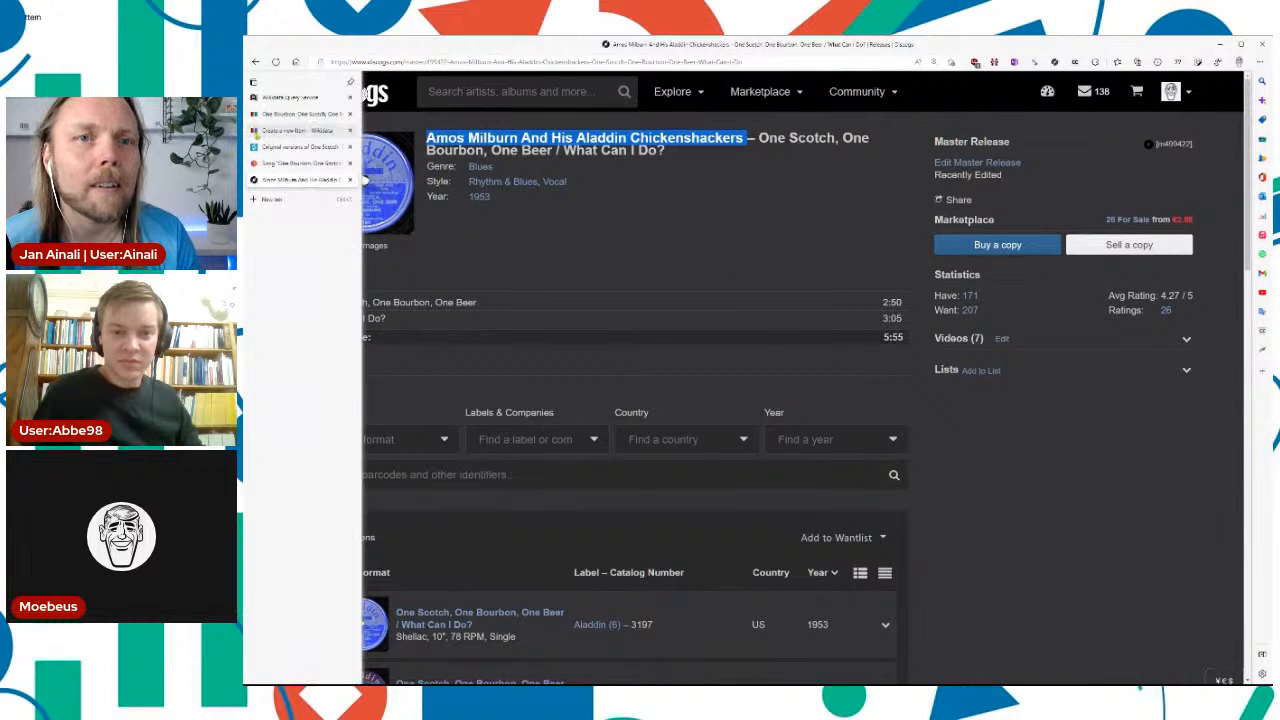
Step: Describe the new Wikidata item as "1953 single by Amos Milburn and His Aladdin Chickenshackers"
{"action": "left_click", "coordinate": [255, 132]}
{"action": "type", "text": "1953 single by"}
{"action": "key", "text": "ctrl+v"}
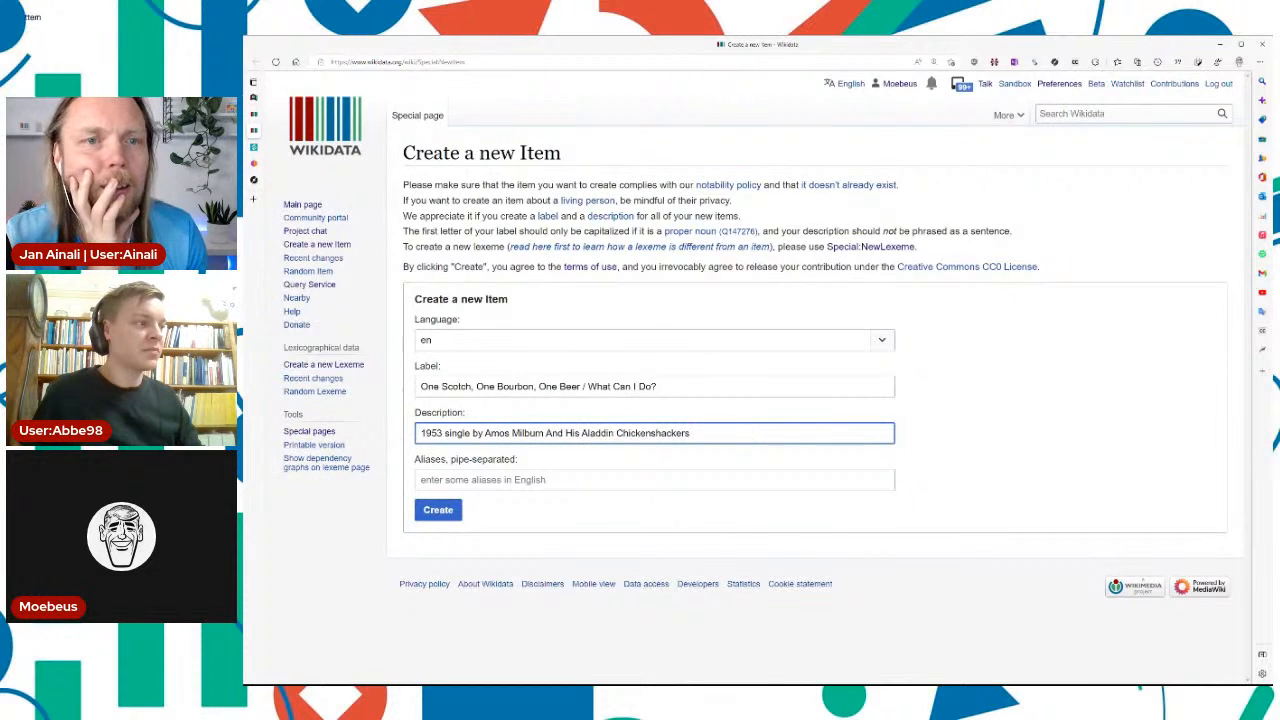
{"action": "key", "text": "ctrl+Left"}
{"action": "key", "text": "ctrl+Left"}
{"action": "key", "text": "ctrl+Left"}
{"action": "key", "text": "ctrl+Left"}
{"action": "key", "text": "shift+Right"}
{"action": "type", "text": "a"}
{"action": "key", "text": "shift+Tab"}
{"action": "key", "text": "shift+Tab"}
{"action": "key", "text": "shift+Tab"}
{"action": "key", "text": "Tab"}
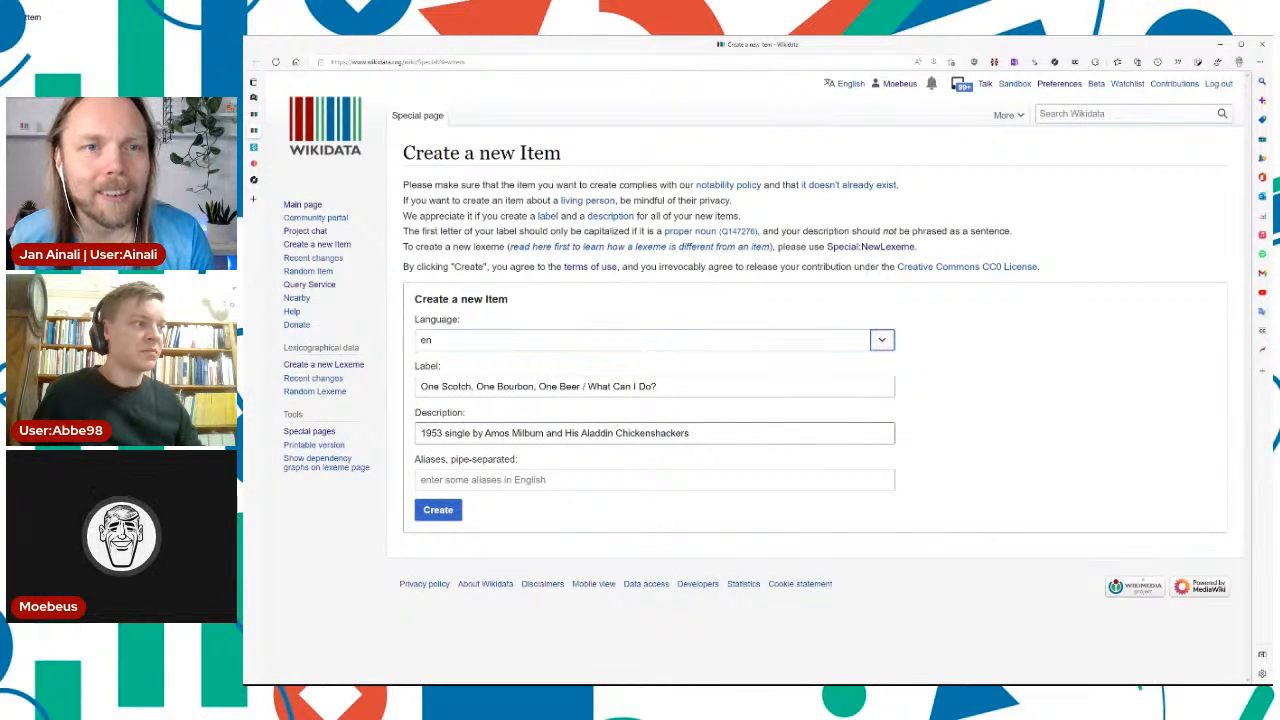
Step: Add the aliases "One Scotch, One Bourbon, One Beer" and "What Can I Do?", separated by a pipe, and create the item
{"action": "triple_click", "coordinate": [734, 386]}
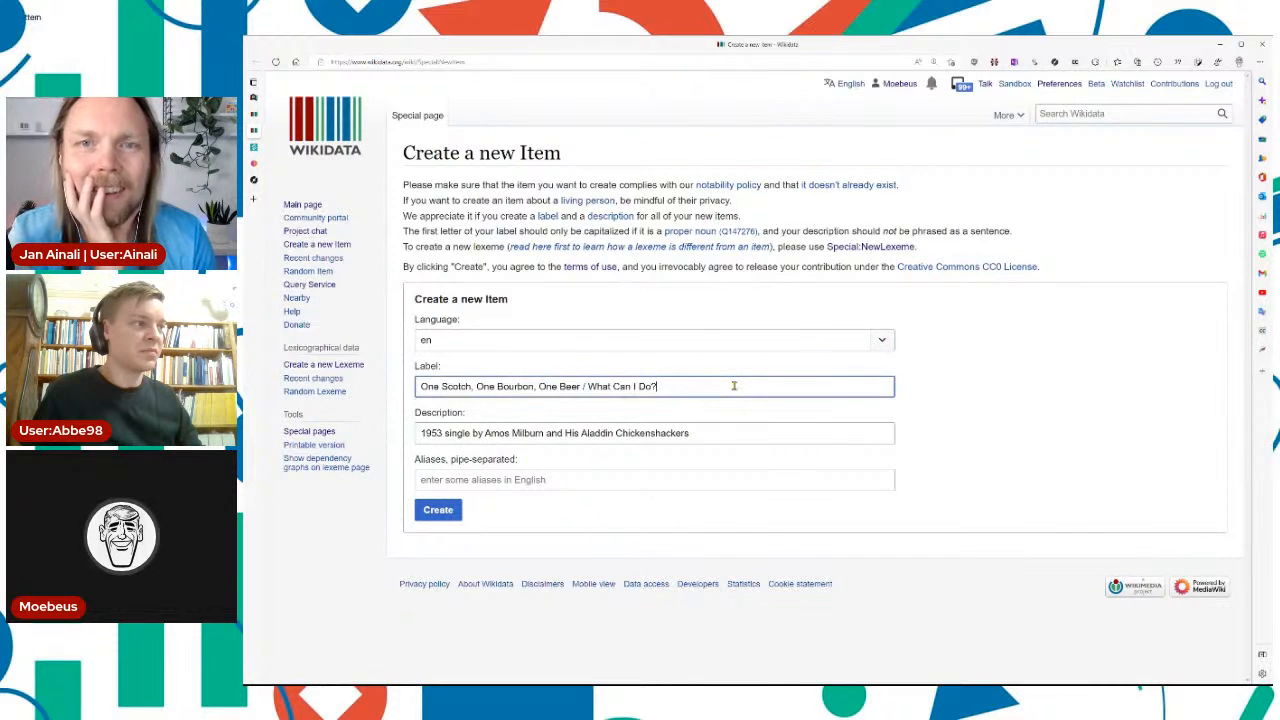
{"action": "key", "text": "ctrl+c"}
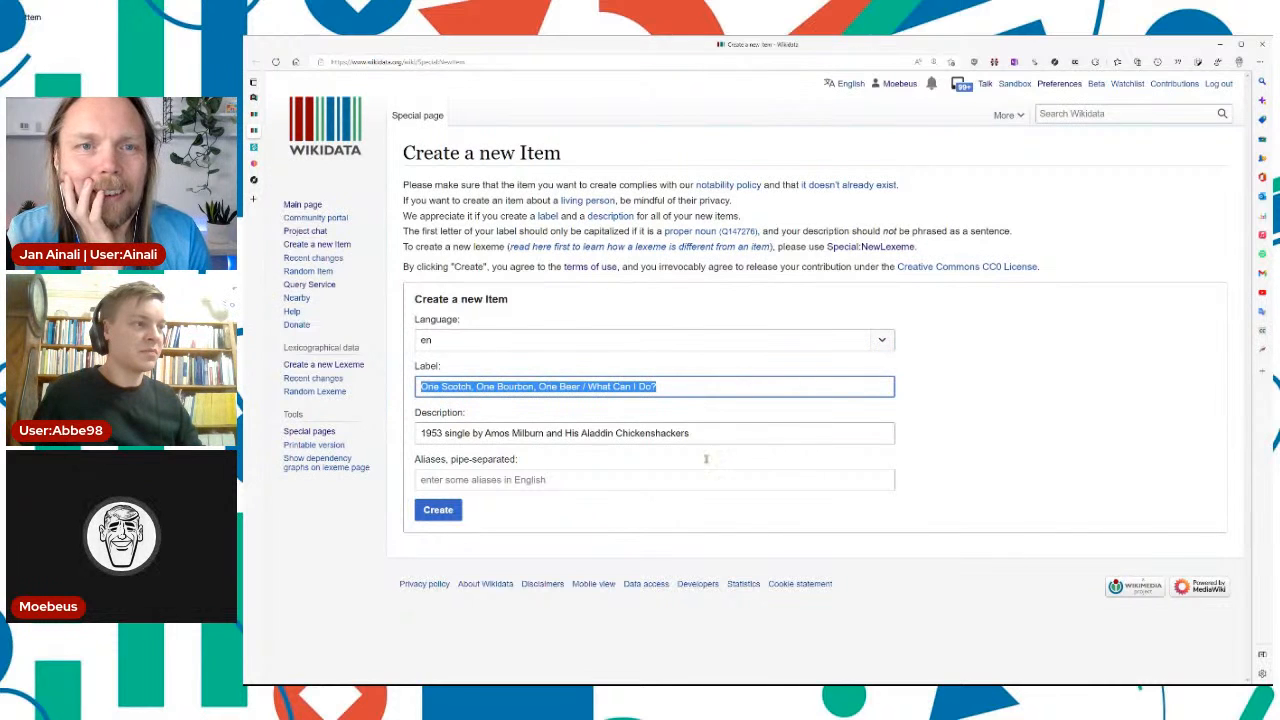
{"action": "left_click", "coordinate": [616, 480]}
{"action": "key", "text": "ctrl+v"}
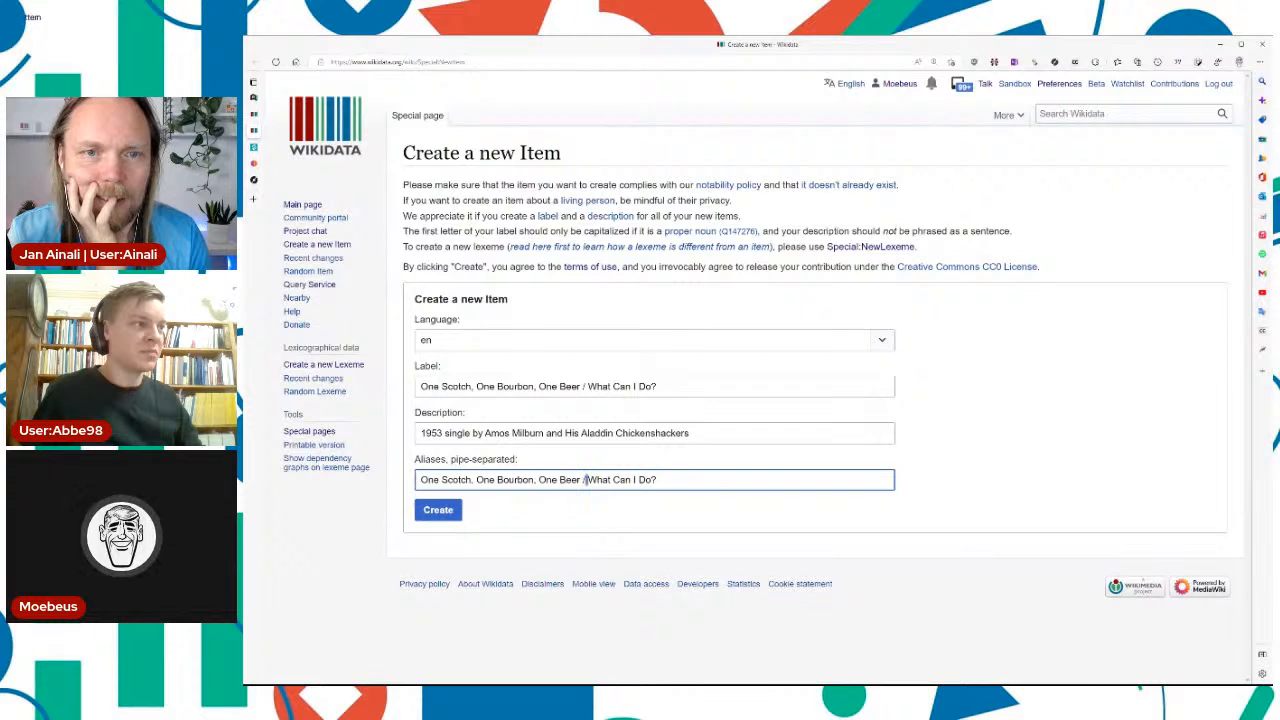
{"action": "type", "text": "|"}
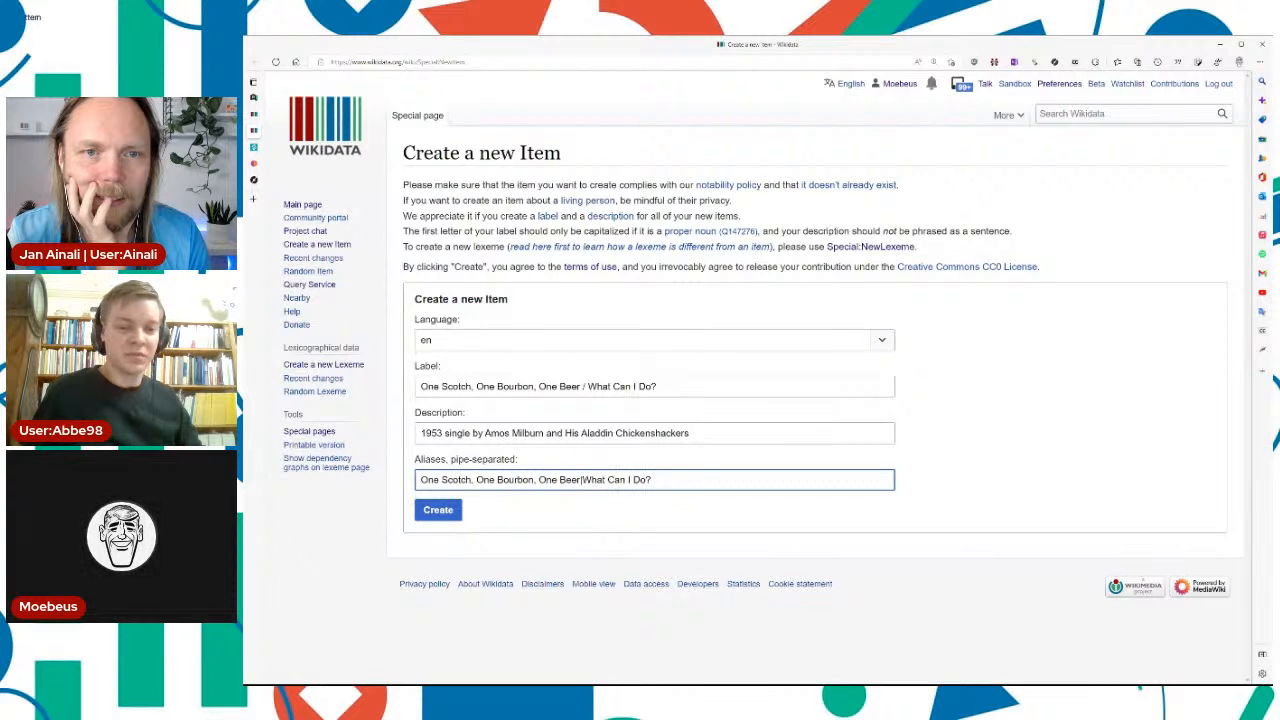
{"action": "left_click", "coordinate": [691, 479]}
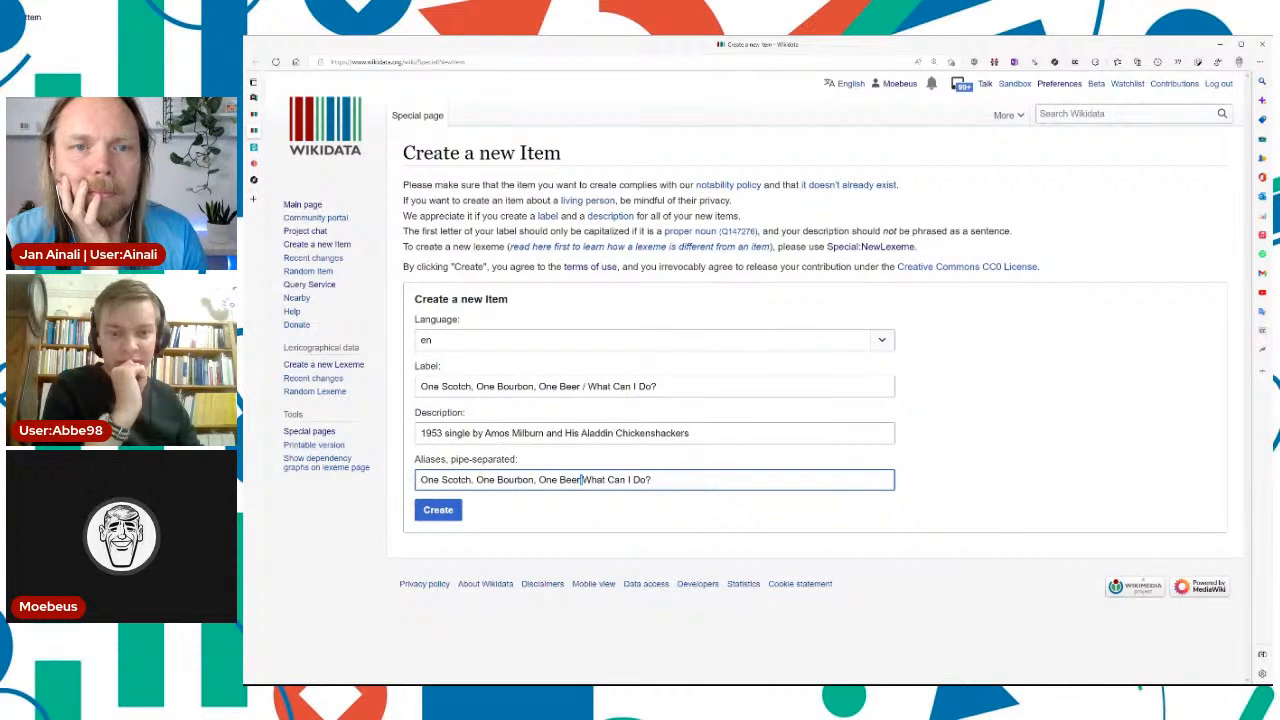
{"action": "type", "text": "|"}
{"action": "left_click_drag", "start_coordinate": [584, 480], "coordinate": [581, 480]}
{"action": "key", "text": "BackSpace"}
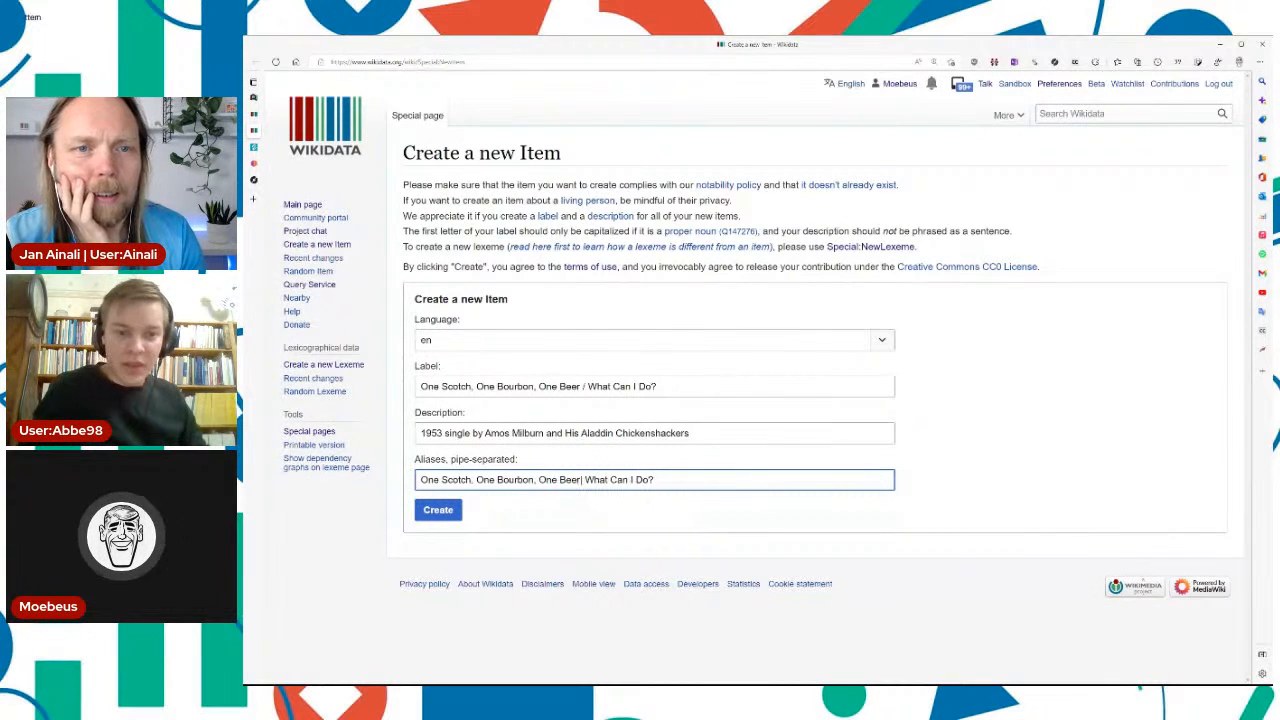
{"action": "key", "text": "Delete"}
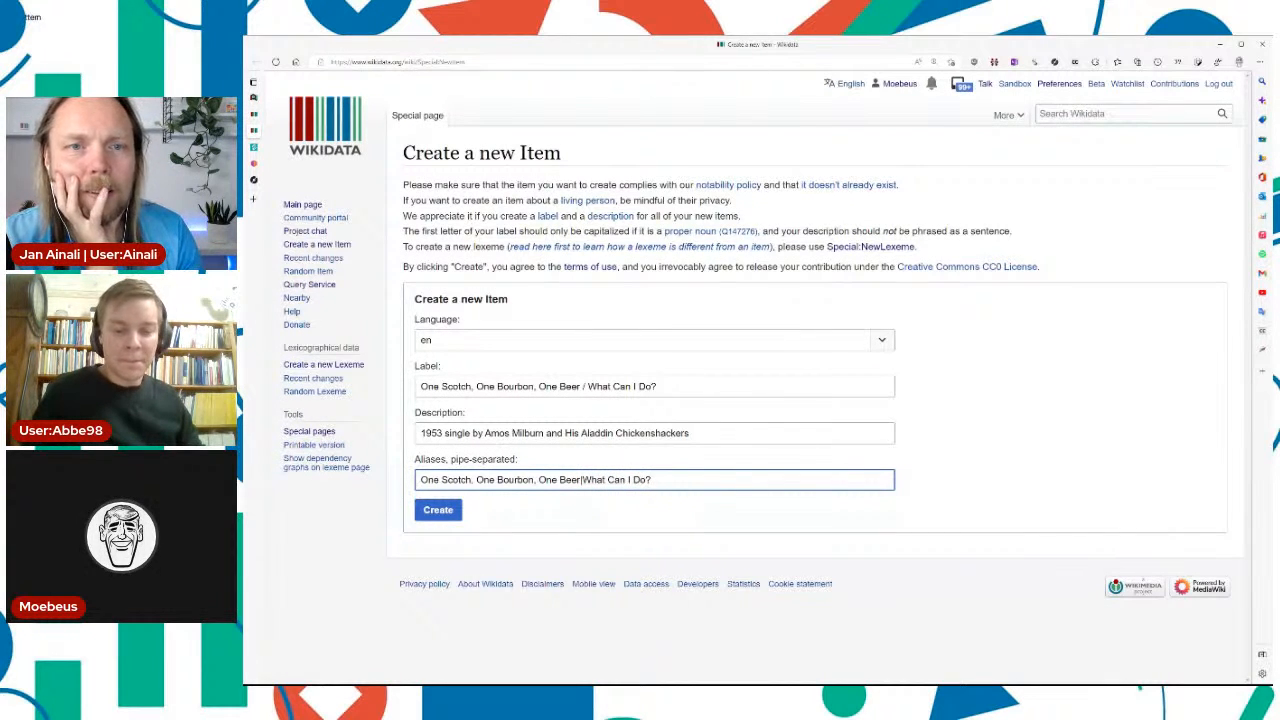
{"action": "left_click", "coordinate": [1090, 475]}
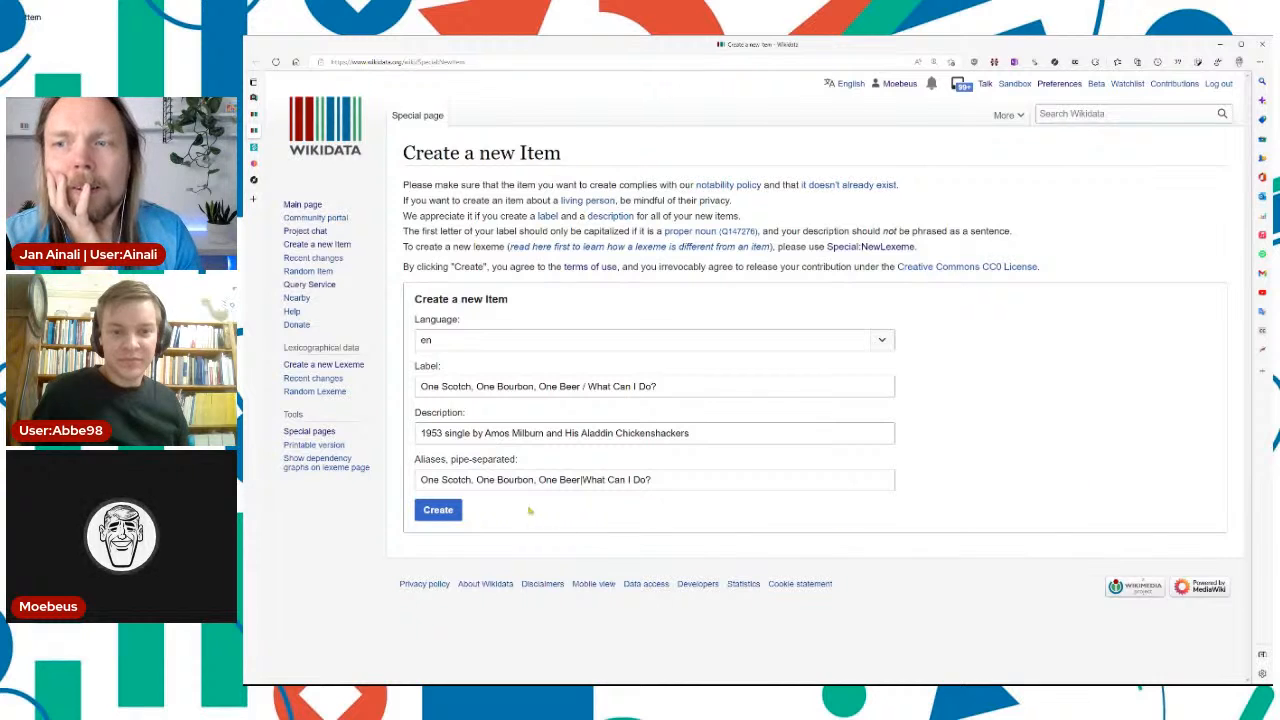
{"action": "left_click", "coordinate": [440, 511]}
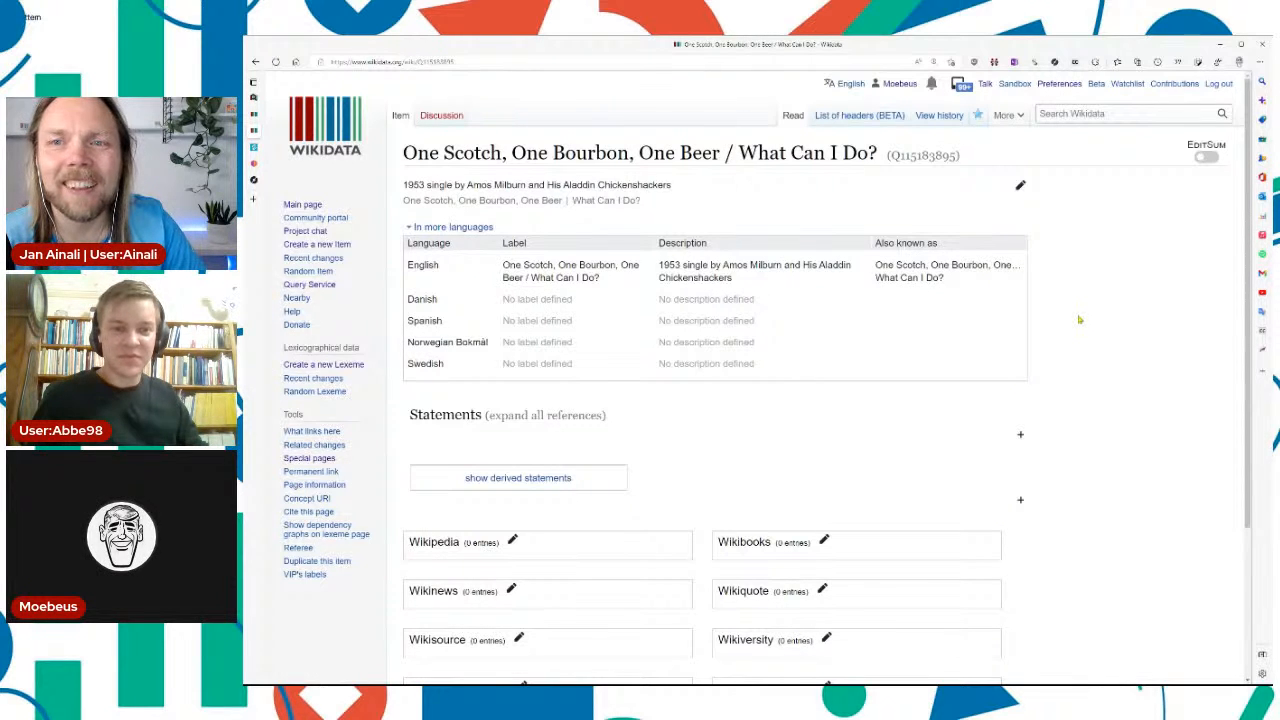
Step: Add an "instance of" statement with the music release value "single" to the new item and publish it
{"action": "key", "text": "a"}
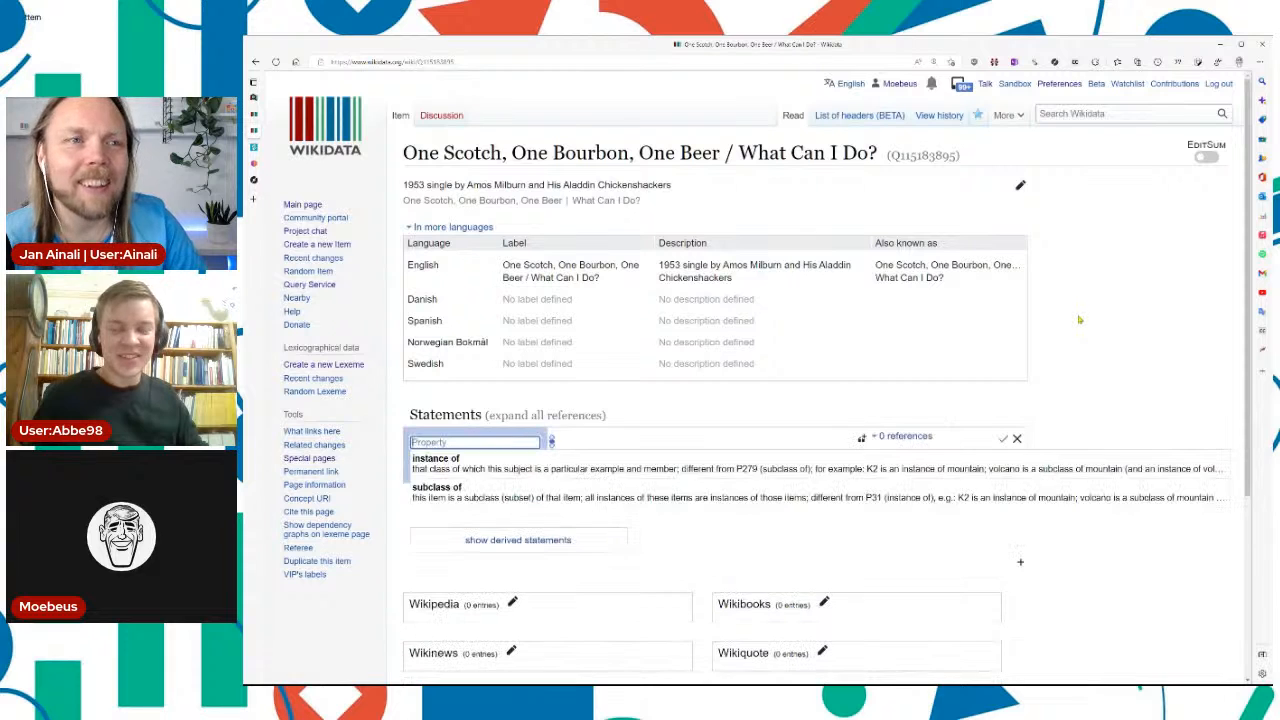
{"action": "key", "text": "Down"}
{"action": "key", "text": "Return"}
{"action": "type", "text": "single"}
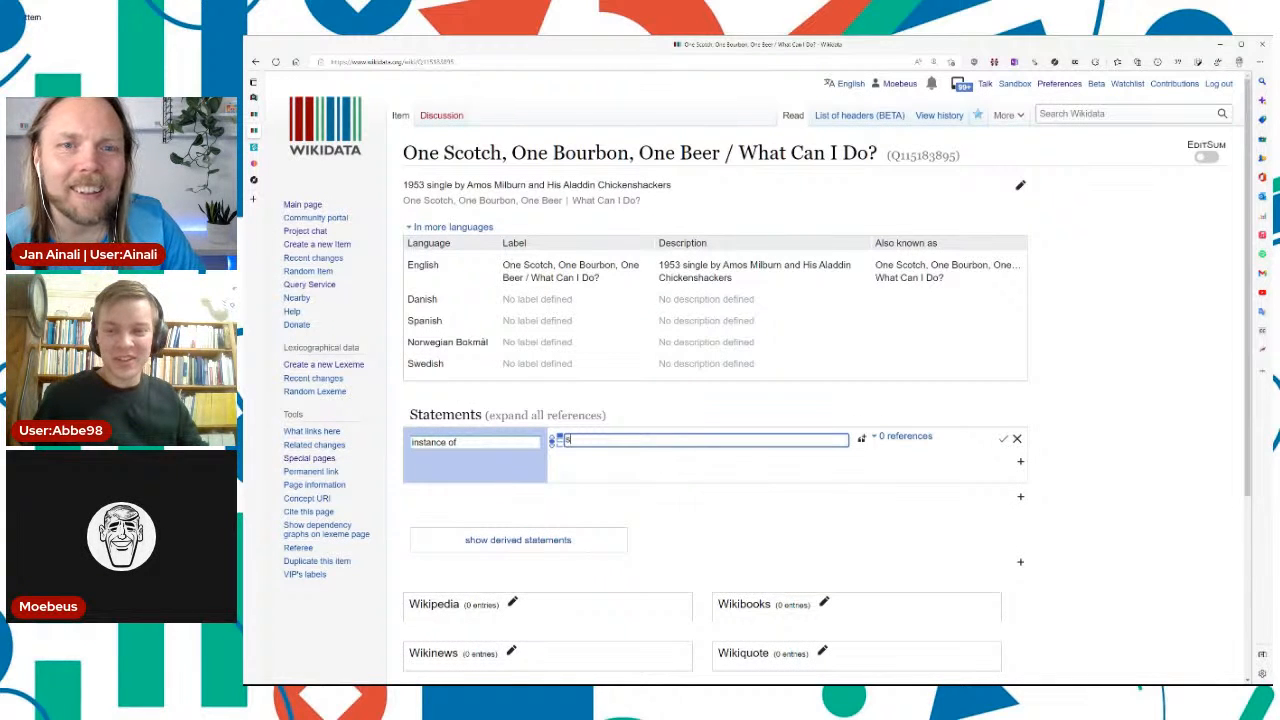
{"action": "key", "text": "Down"}
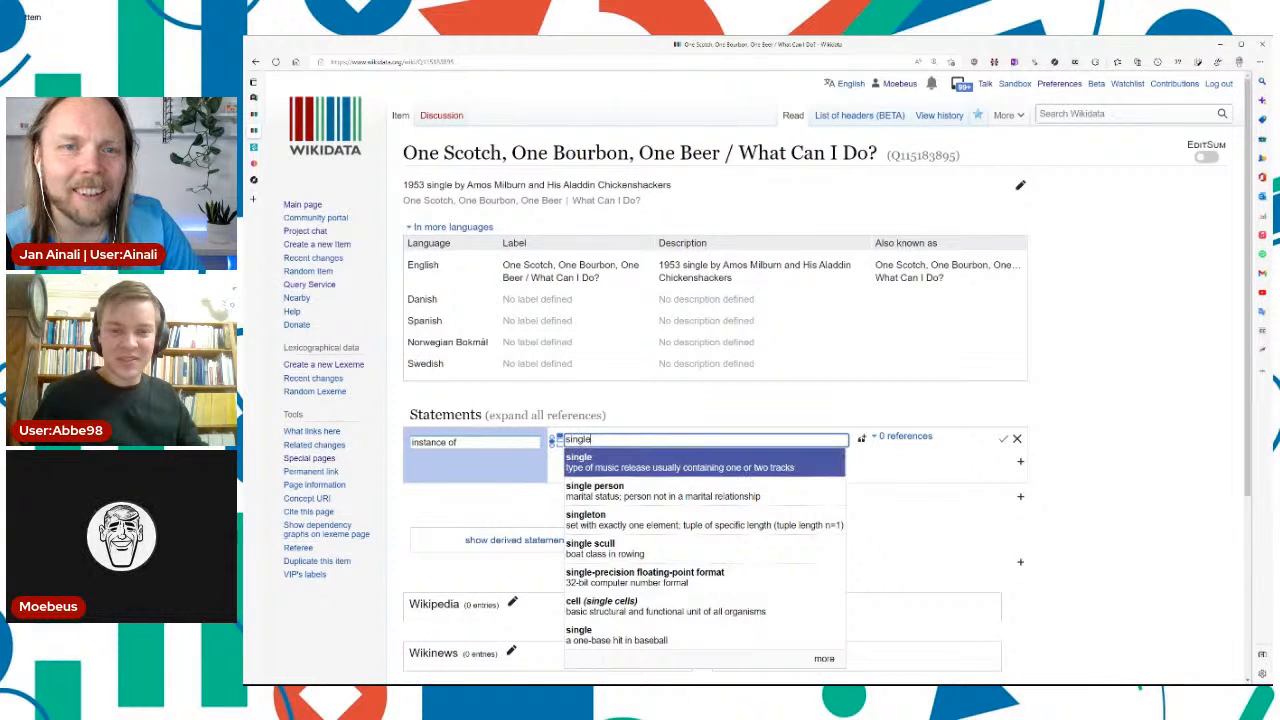
{"action": "key", "text": "Return"}
{"action": "key", "text": "Return"}
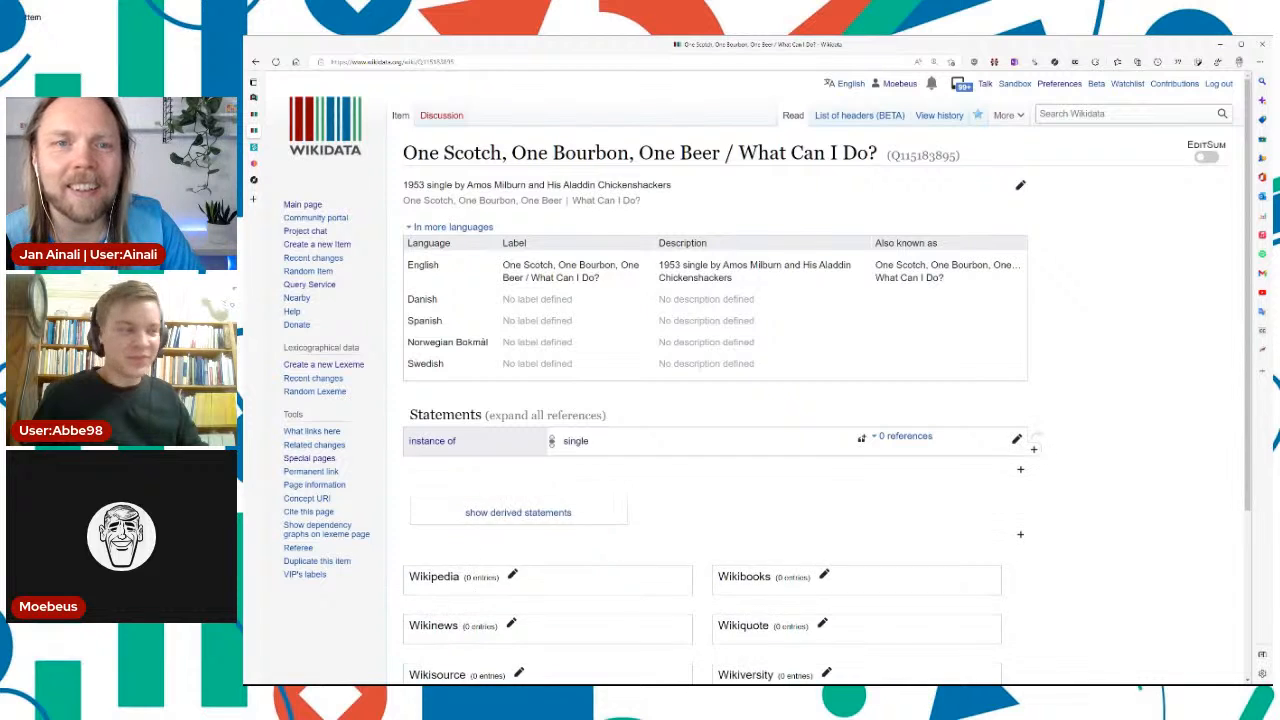
Step: Add and publish a "publication date" statement with the year 1953
{"action": "key", "text": "a"}
{"action": "key", "text": "Down"}
{"action": "key", "text": "Return"}
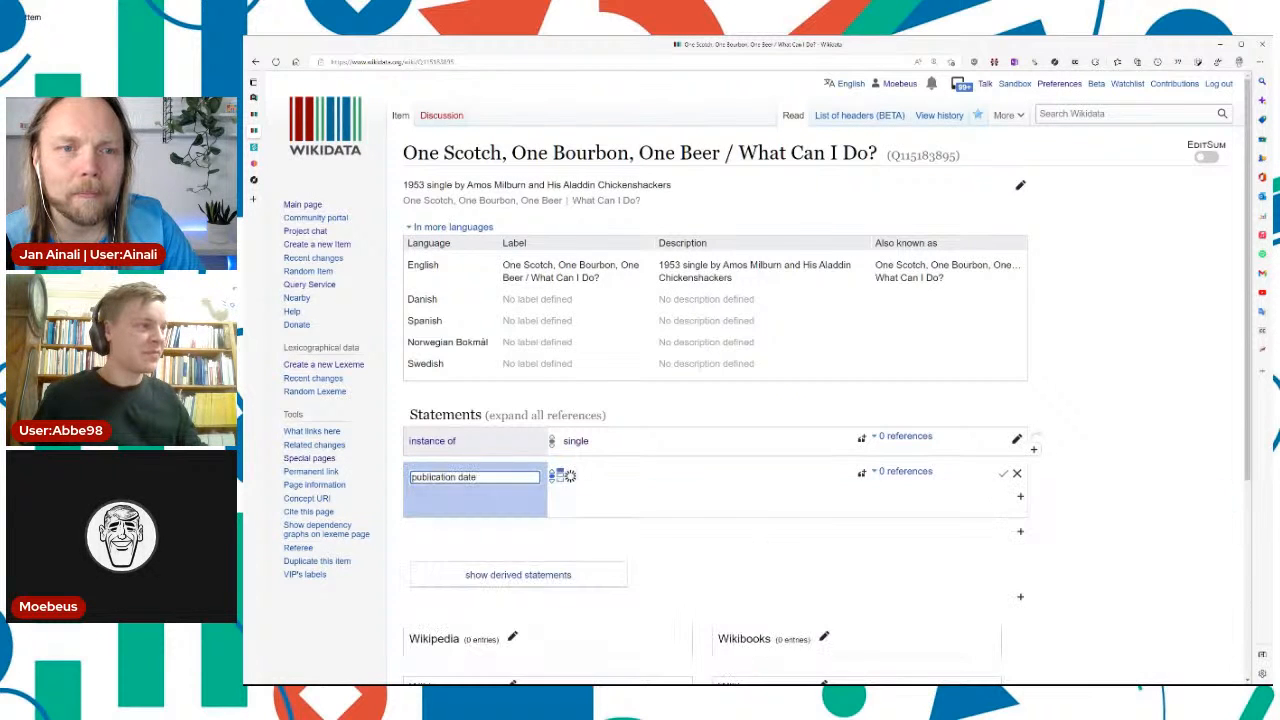
{"action": "type", "text": "1953"}
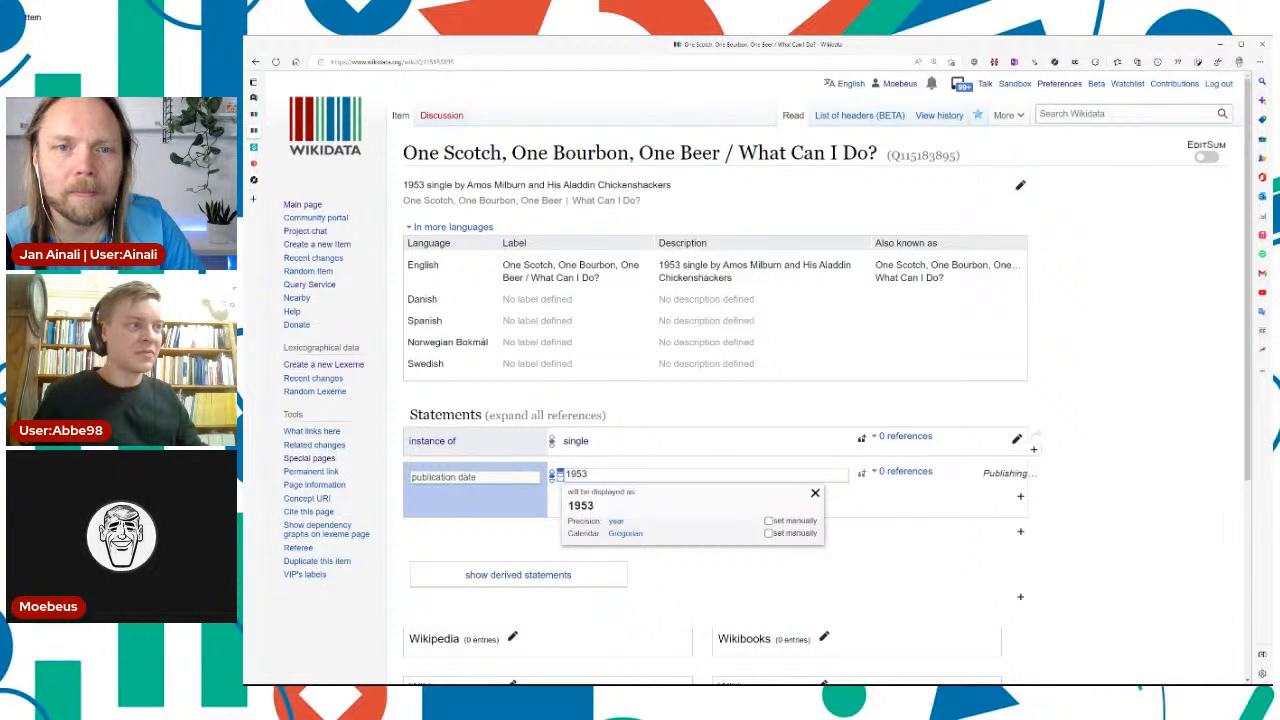
{"action": "key", "text": "Return"}
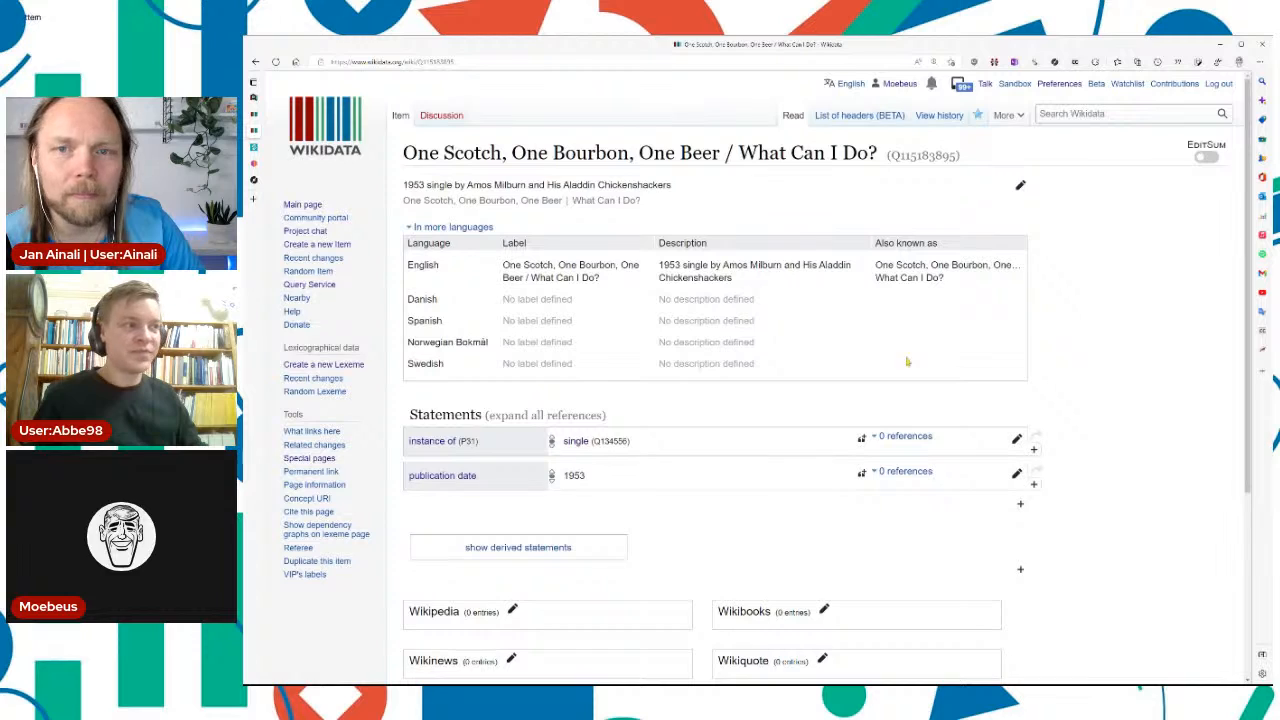
Step: Check the original item's statements, the Discogs master release and the Discogs artist page of Amos Milburn And His Aladdin Chickenshackers
{"action": "key", "text": "ctrl+shift+Tab"}
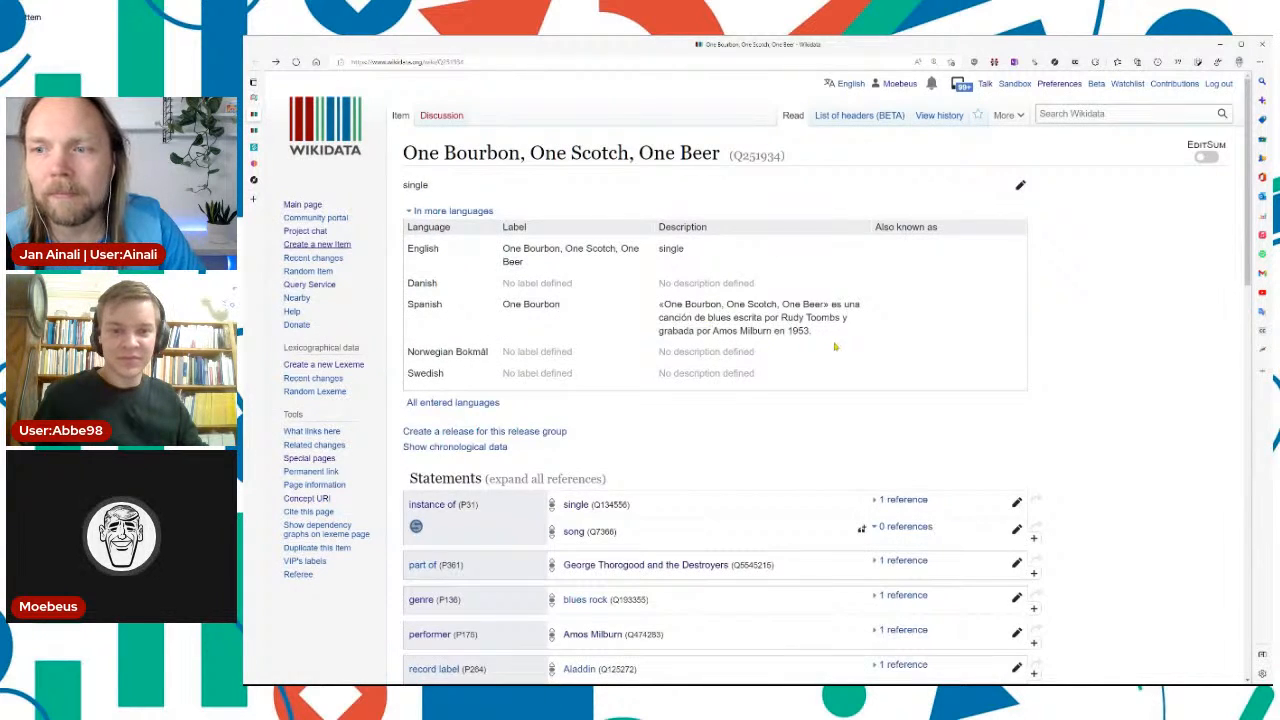
{"action": "scroll", "coordinate": [836, 347], "scroll_direction": "down", "scroll_amount": 3}
{"action": "scroll", "coordinate": [970, 280], "scroll_direction": "up", "scroll_amount": 3}
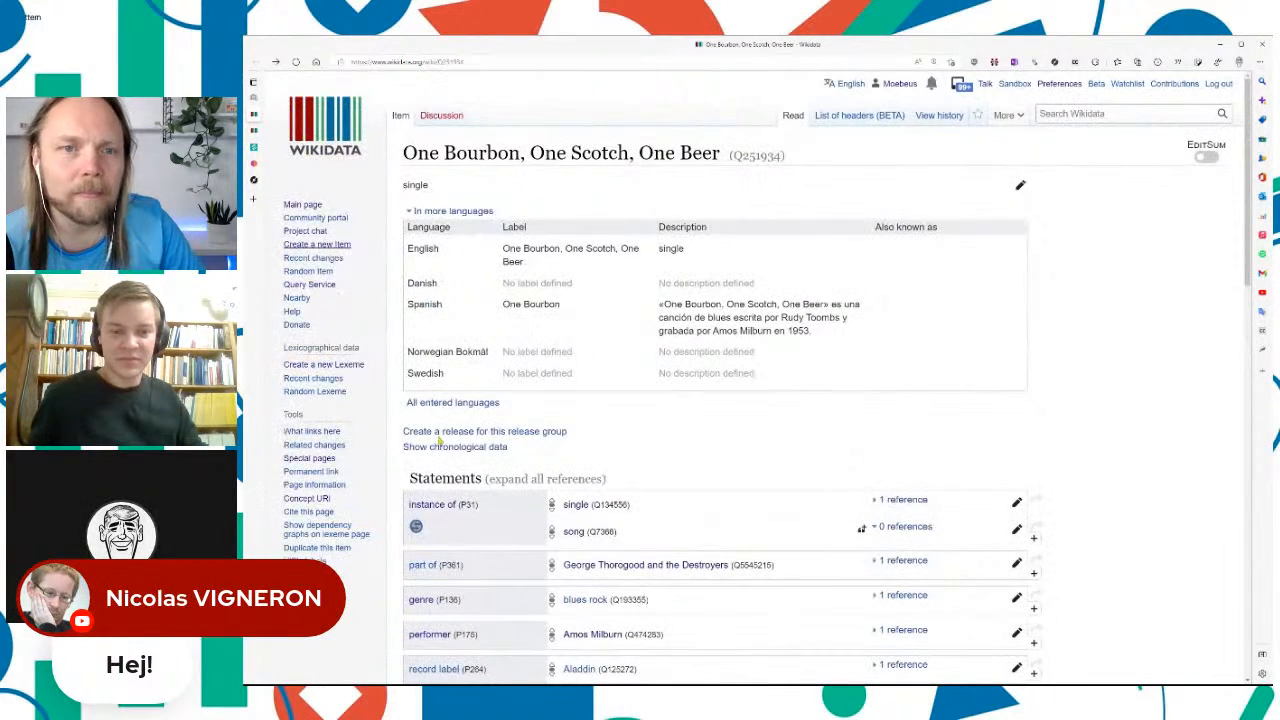
{"action": "scroll", "coordinate": [870, 464], "scroll_direction": "down", "scroll_amount": 1}
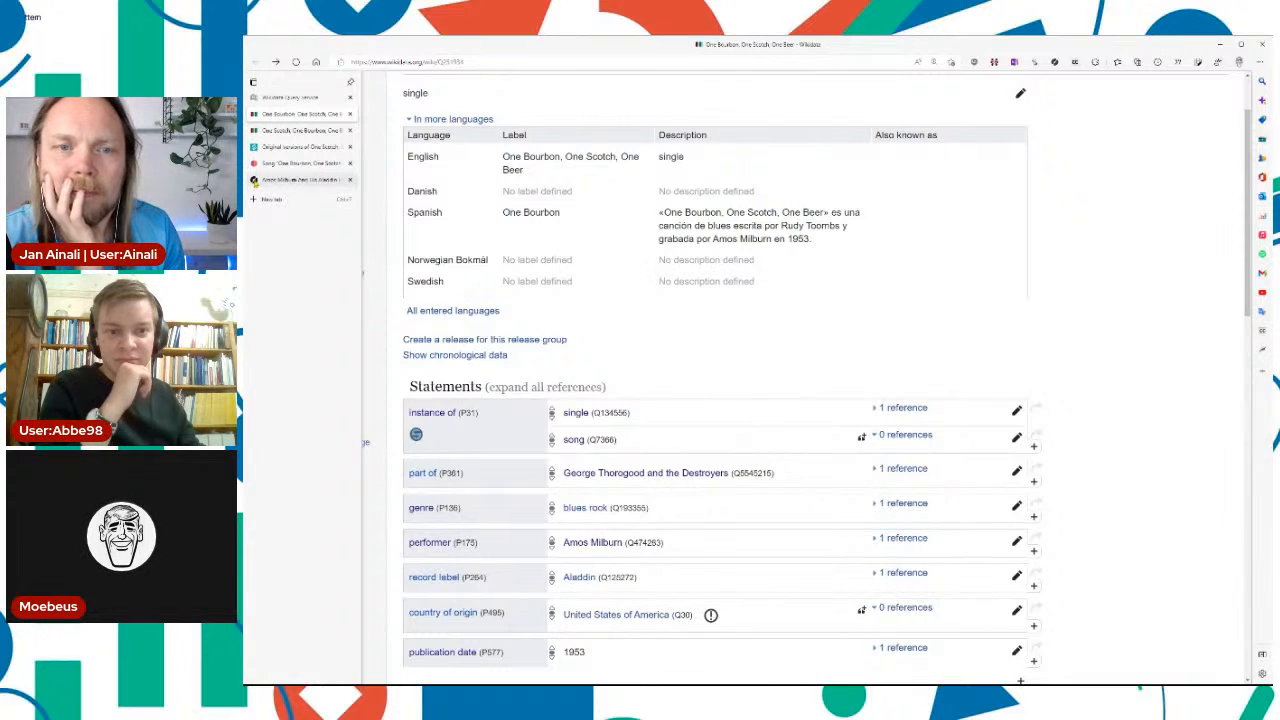
{"action": "left_click", "coordinate": [254, 181]}
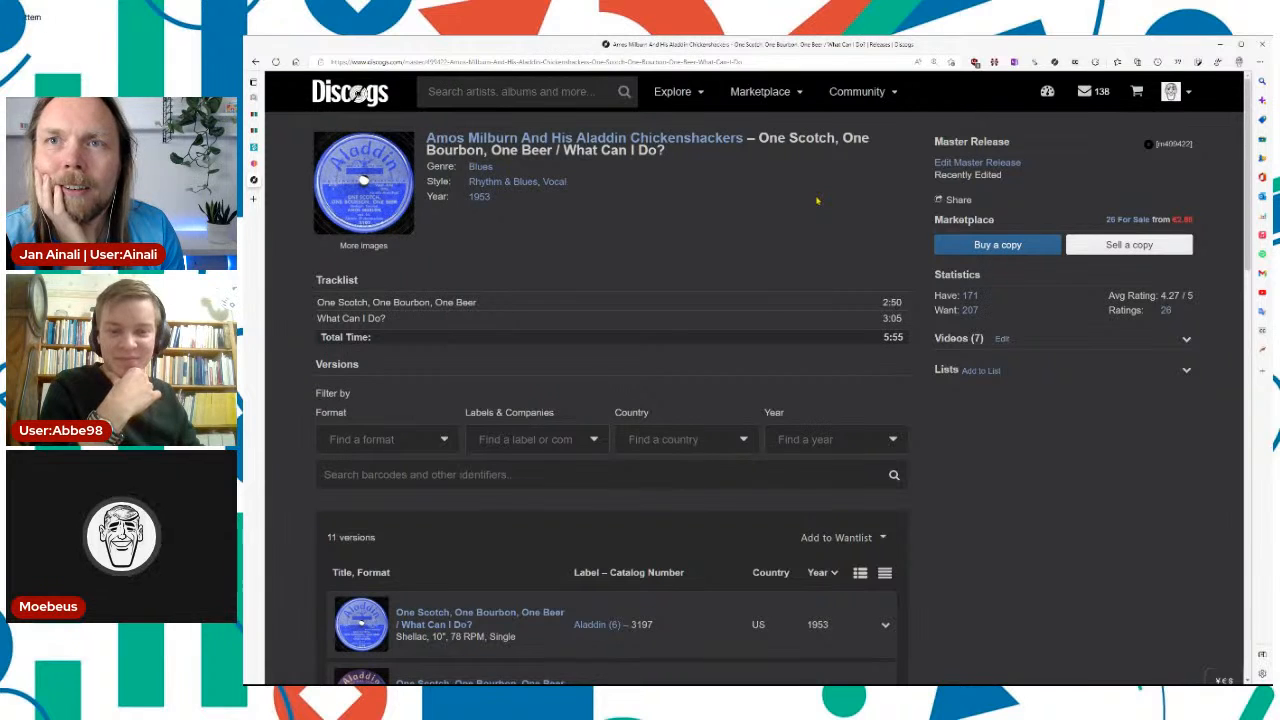
{"action": "left_click", "coordinate": [733, 143]}
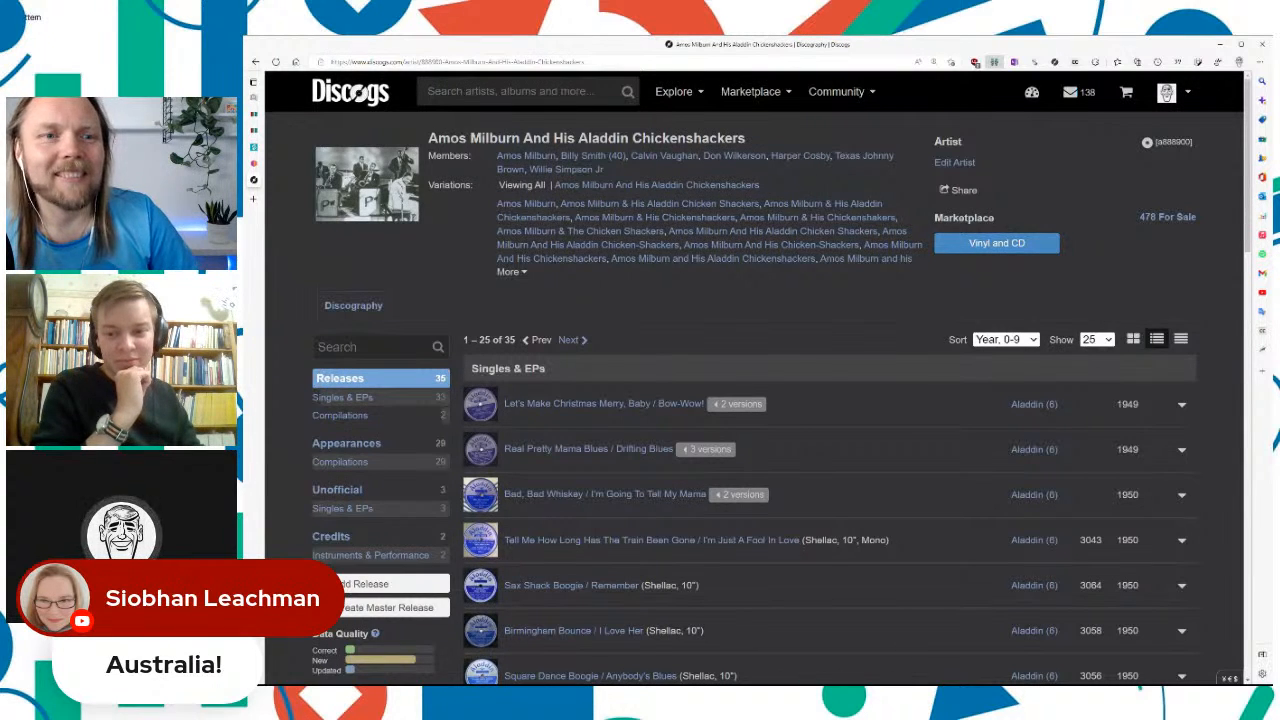
Step: Add a "performer" statement to the new single item with Amos Milburn and His Aladdin Chickenshackers (Q115183154) and publish it
{"action": "left_click", "coordinate": [262, 132]}
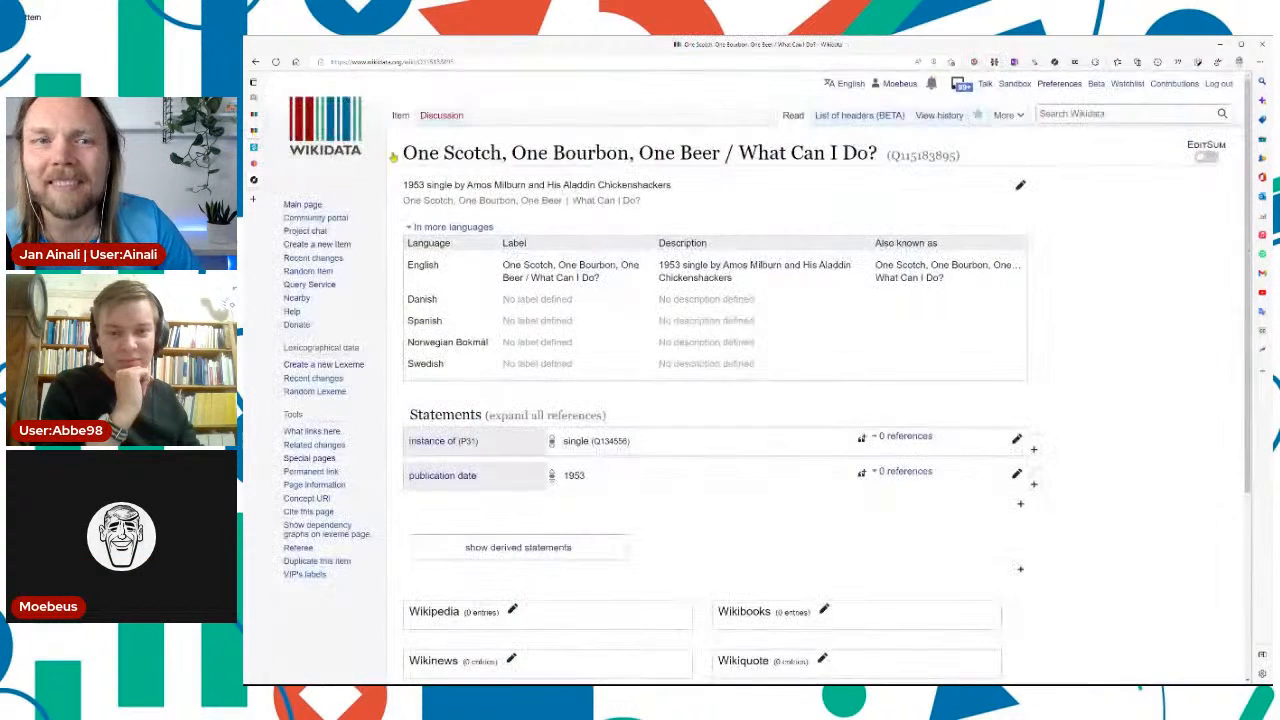
{"action": "key", "text": "a"}
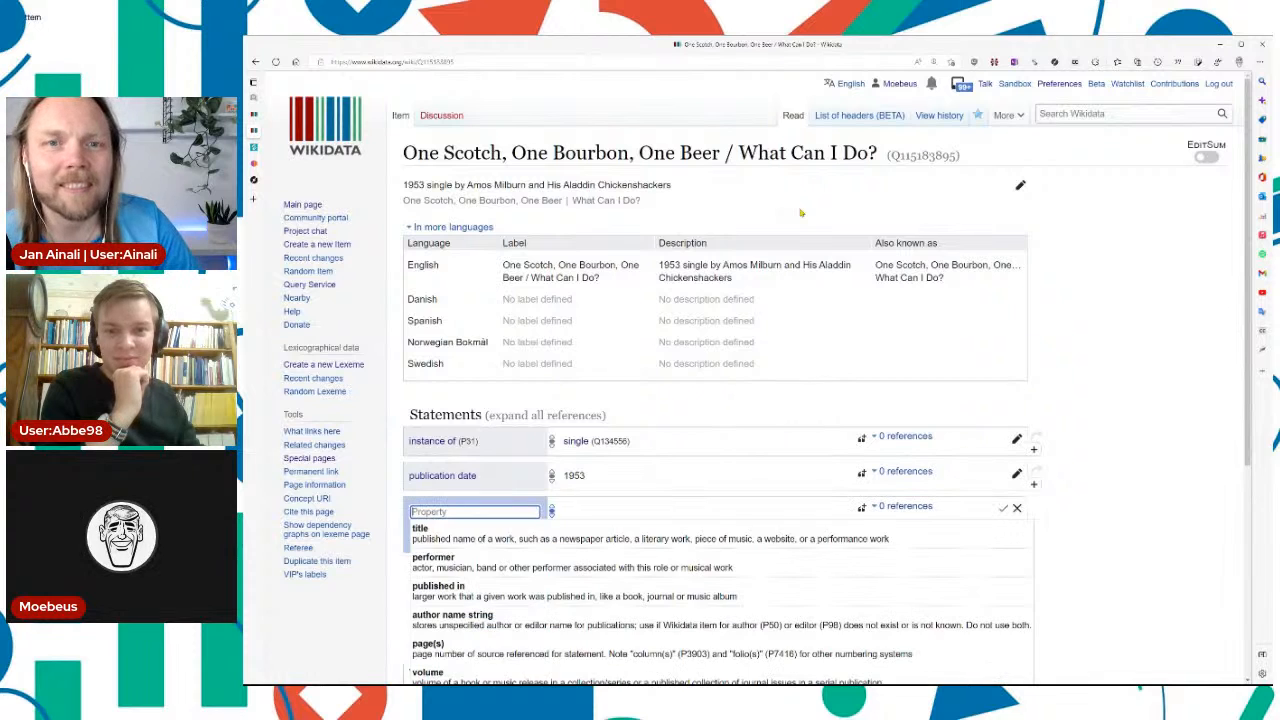
{"action": "key", "text": "Down"}
{"action": "key", "text": "Down"}
{"action": "key", "text": "Return"}
{"action": "type", "text": "https://www.wikidata.org/wiki/Q115183154"}
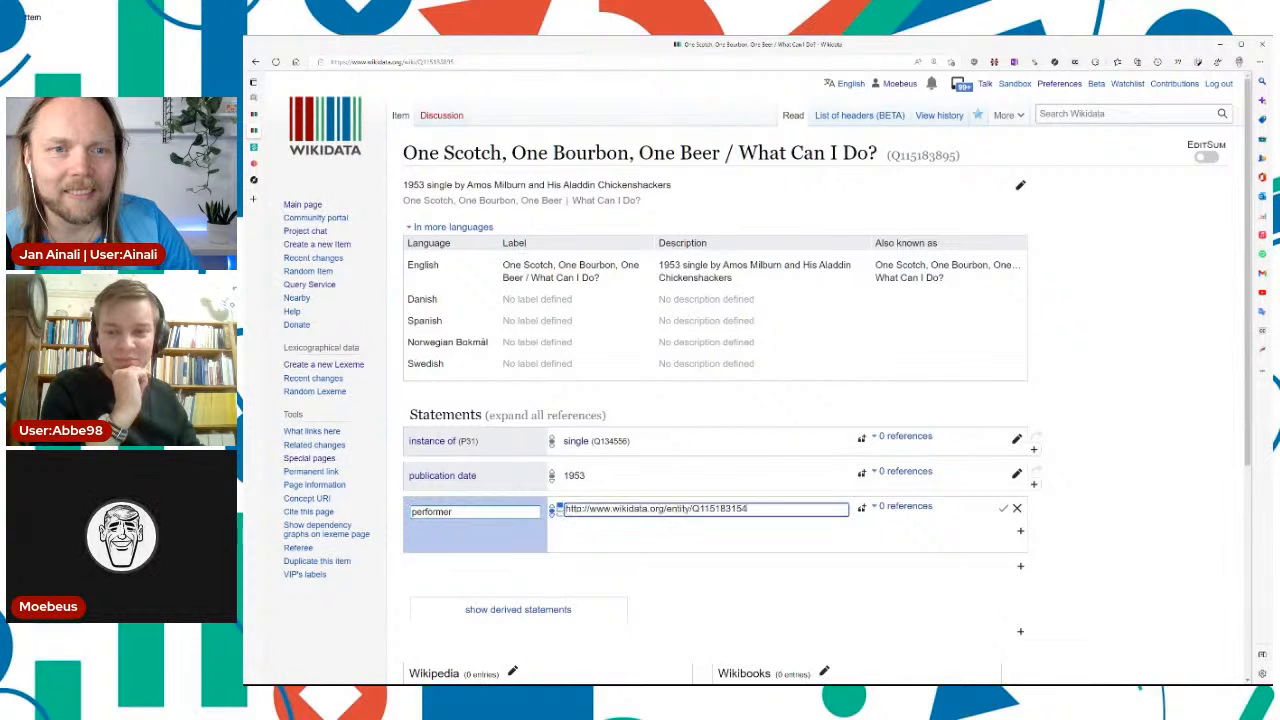
{"action": "key", "text": "Return"}
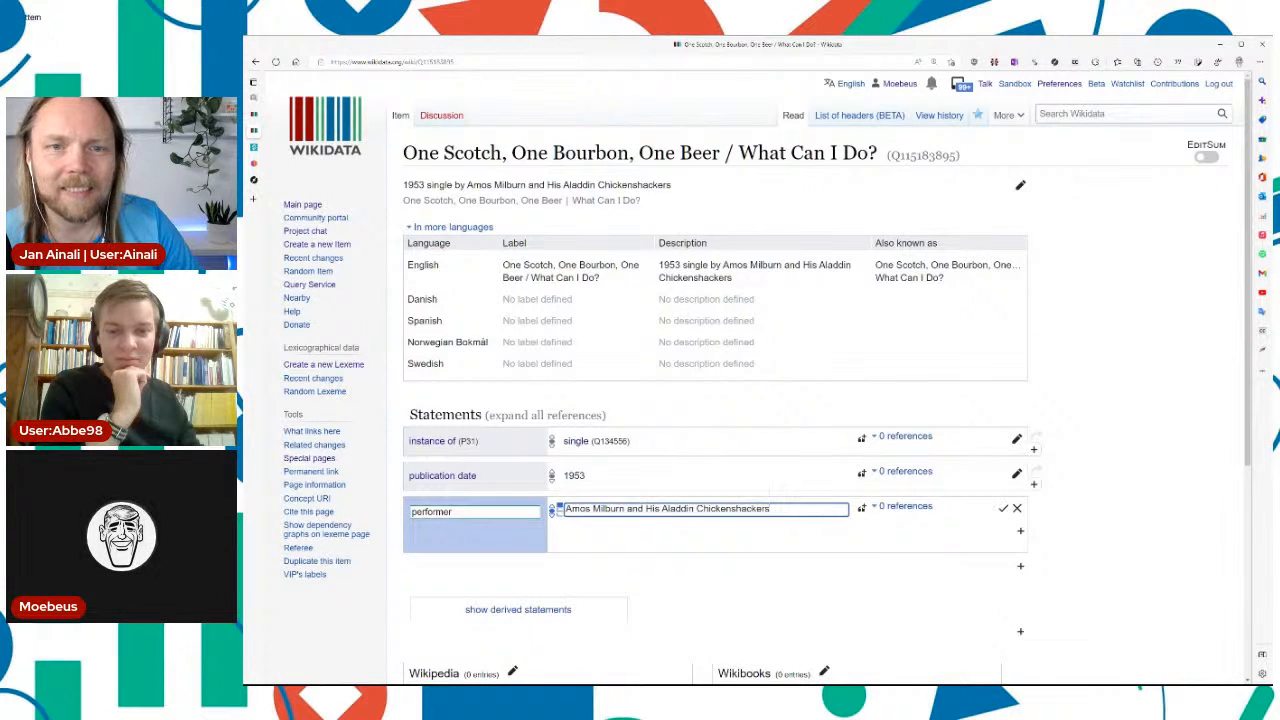
{"action": "key", "text": "Return"}
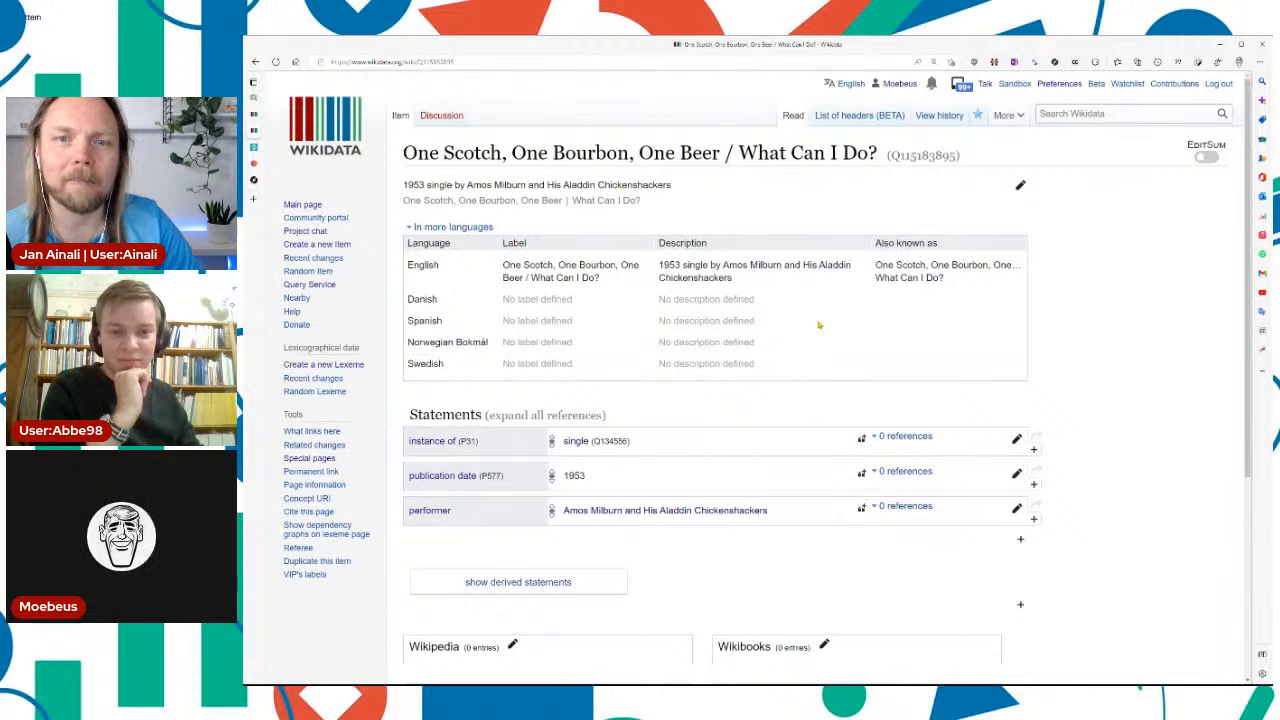
Step: Add and publish a "place of publication" statement with the value United States of America
{"action": "key", "text": "a"}
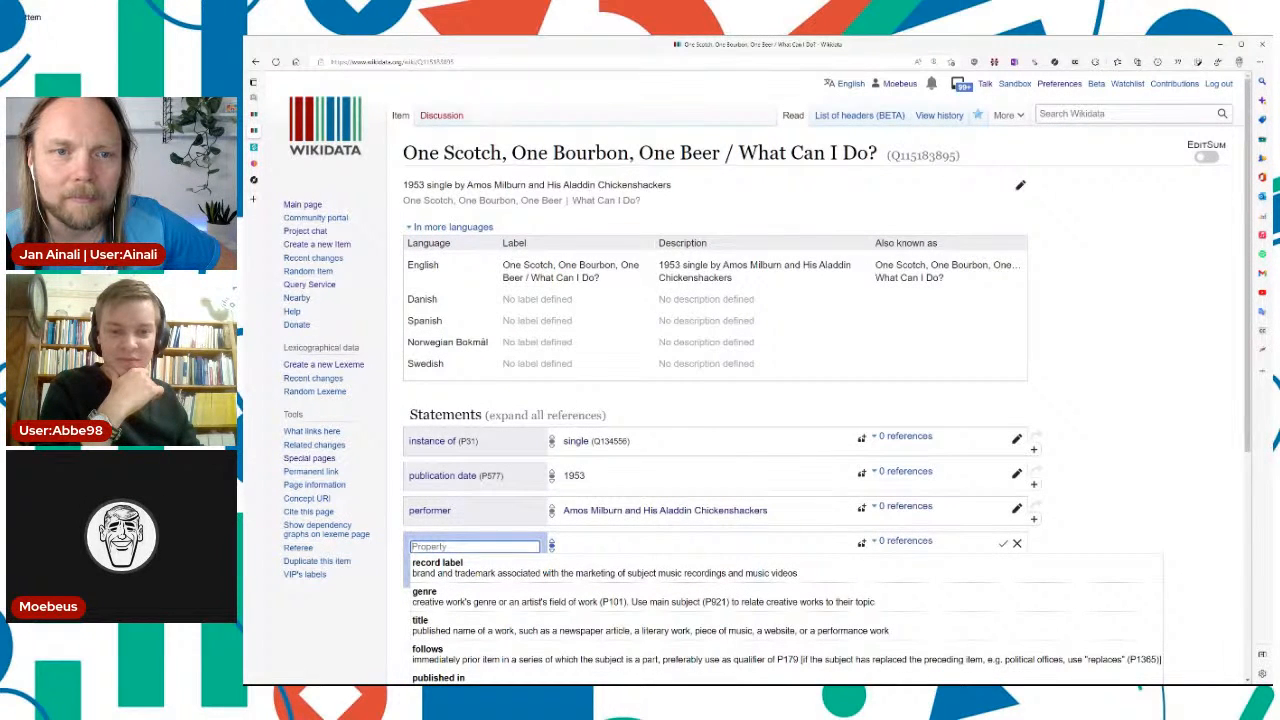
{"action": "type", "text": "publi"}
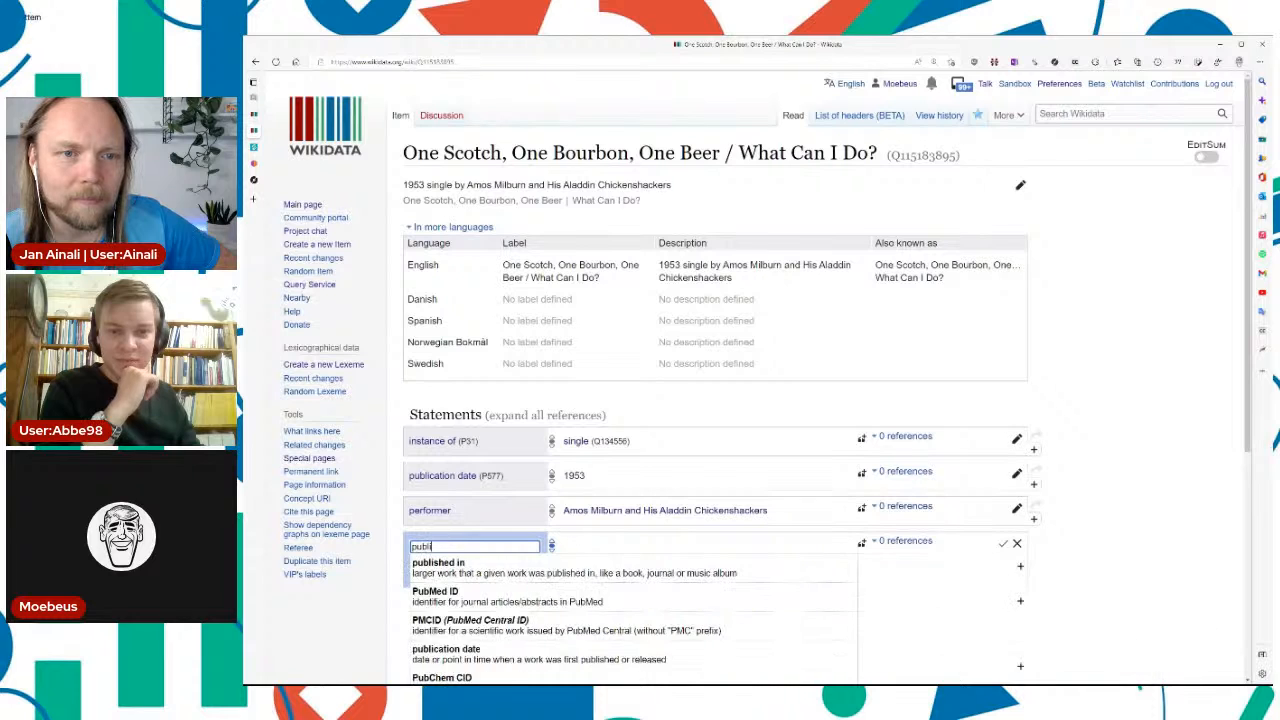
{"action": "type", "text": "shed in"}
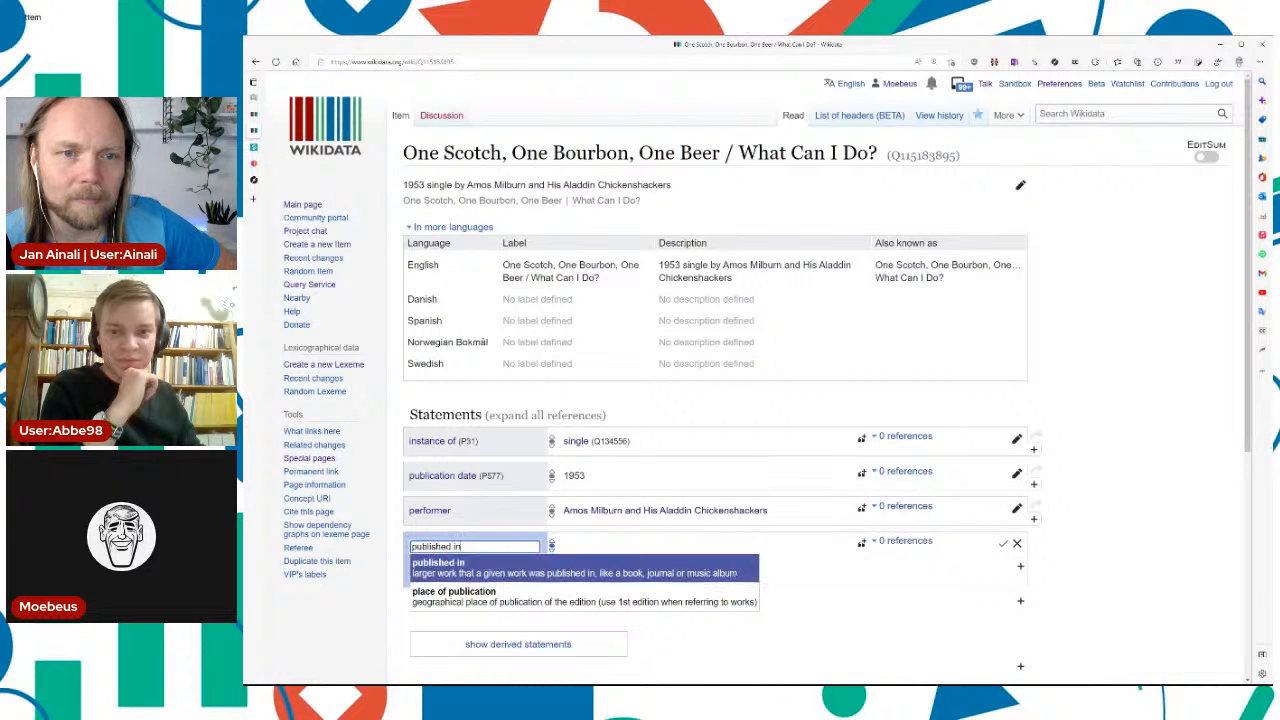
{"action": "key", "text": "Return"}
{"action": "type", "text": "pla"}
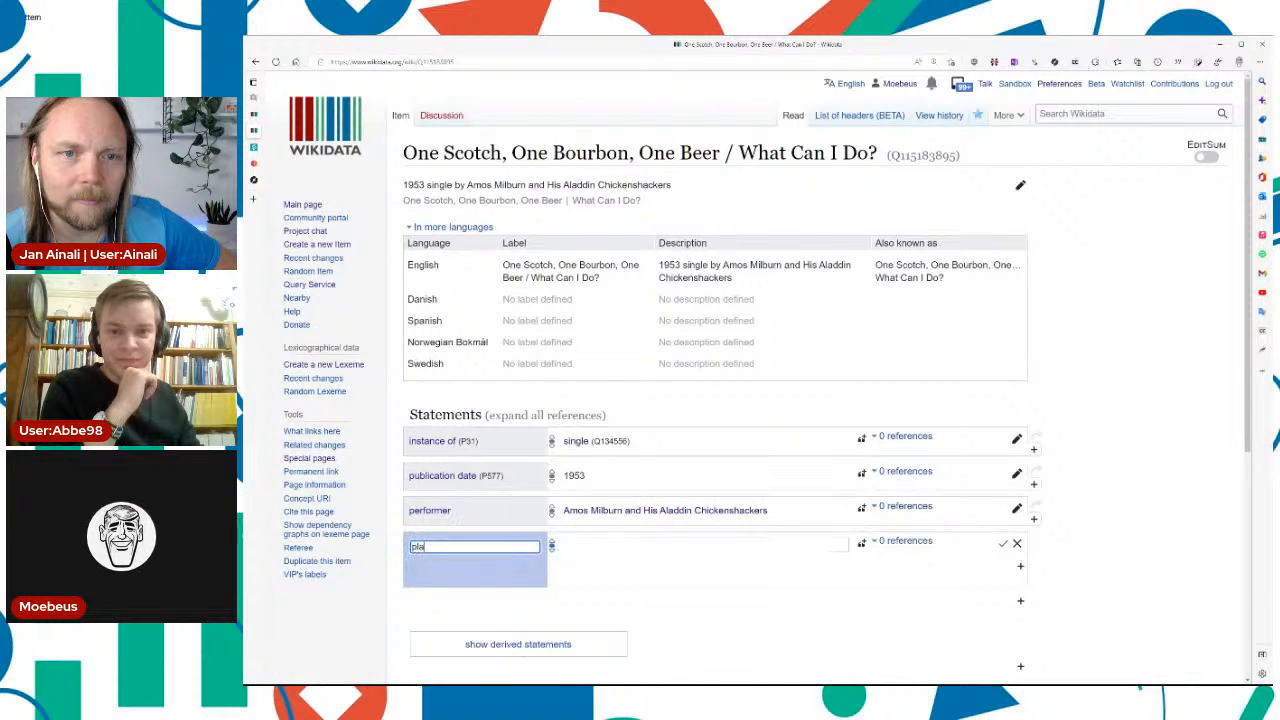
{"action": "type", "text": "ce of publication"}
{"action": "key", "text": "Return"}
{"action": "type", "text": "usa"}
{"action": "key", "text": "Return"}
{"action": "key", "text": "Return"}
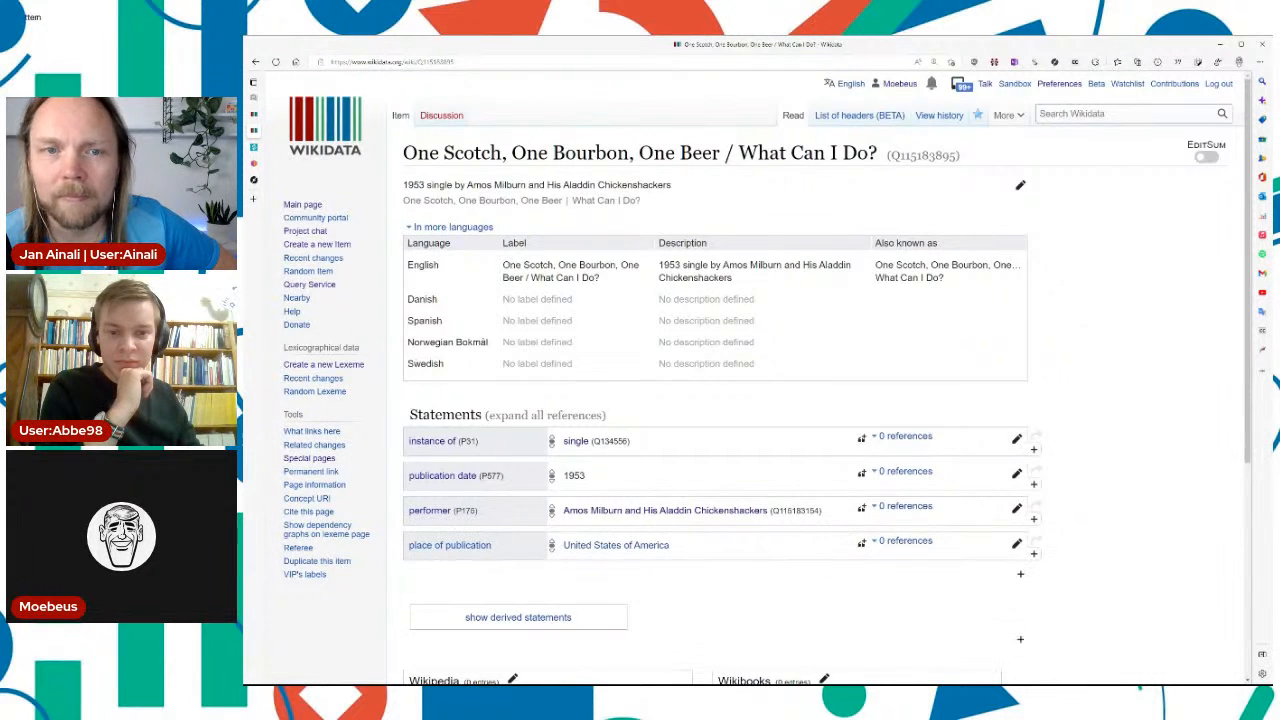
Step: Add a "distribution format" statement with the value 7" single to the new single item and publish it
{"action": "scroll", "coordinate": [819, 326], "scroll_direction": "down", "scroll_amount": 3}
{"action": "type", "text": "adistribution format"}
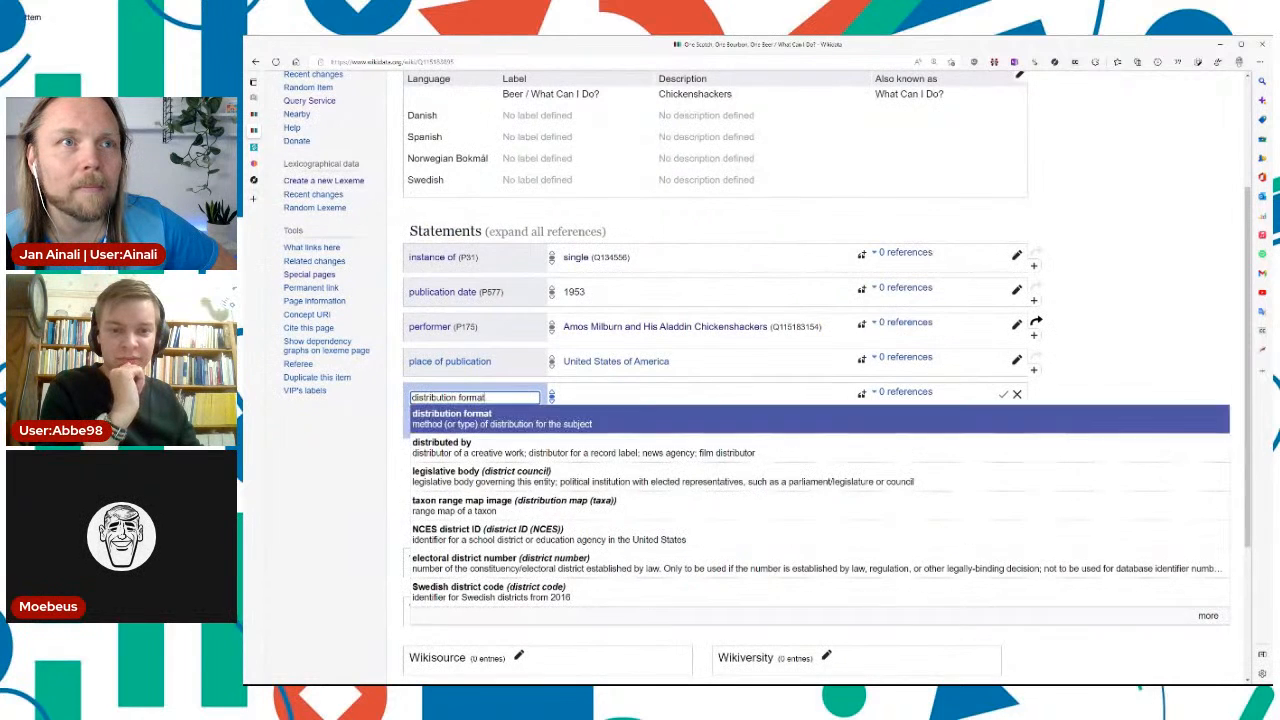
{"action": "key", "text": "Return"}
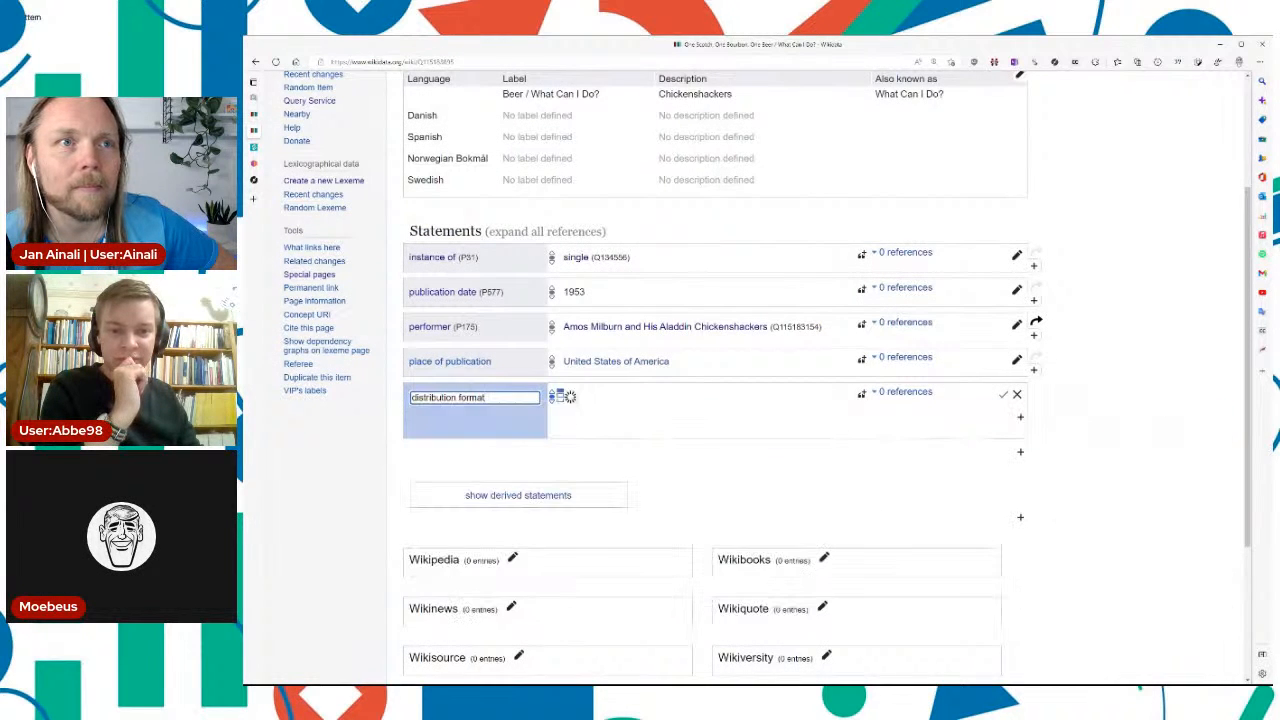
{"action": "type", "text": "7\" si"}
{"action": "key", "text": "Down"}
{"action": "key", "text": "Return"}
{"action": "key", "text": "Return"}
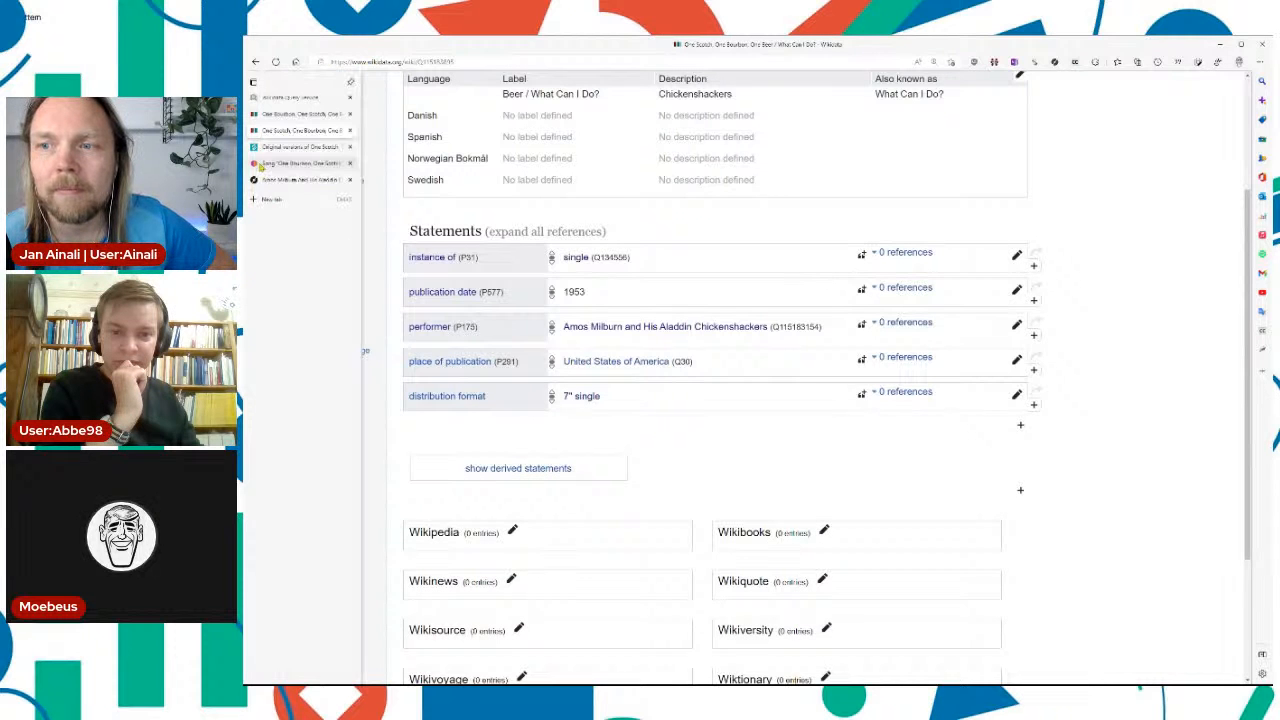
Step: Look up the master release number on Discogs and enter it in a new "Discogs master ID" statement as 499422
{"action": "left_click", "coordinate": [266, 182]}
{"action": "key", "text": "alt+Left"}
{"action": "left_click_drag", "start_coordinate": [747, 139], "coordinate": [746, 151]}
{"action": "left_click", "coordinate": [774, 217]}
{"action": "key", "text": "ctrl+l"}
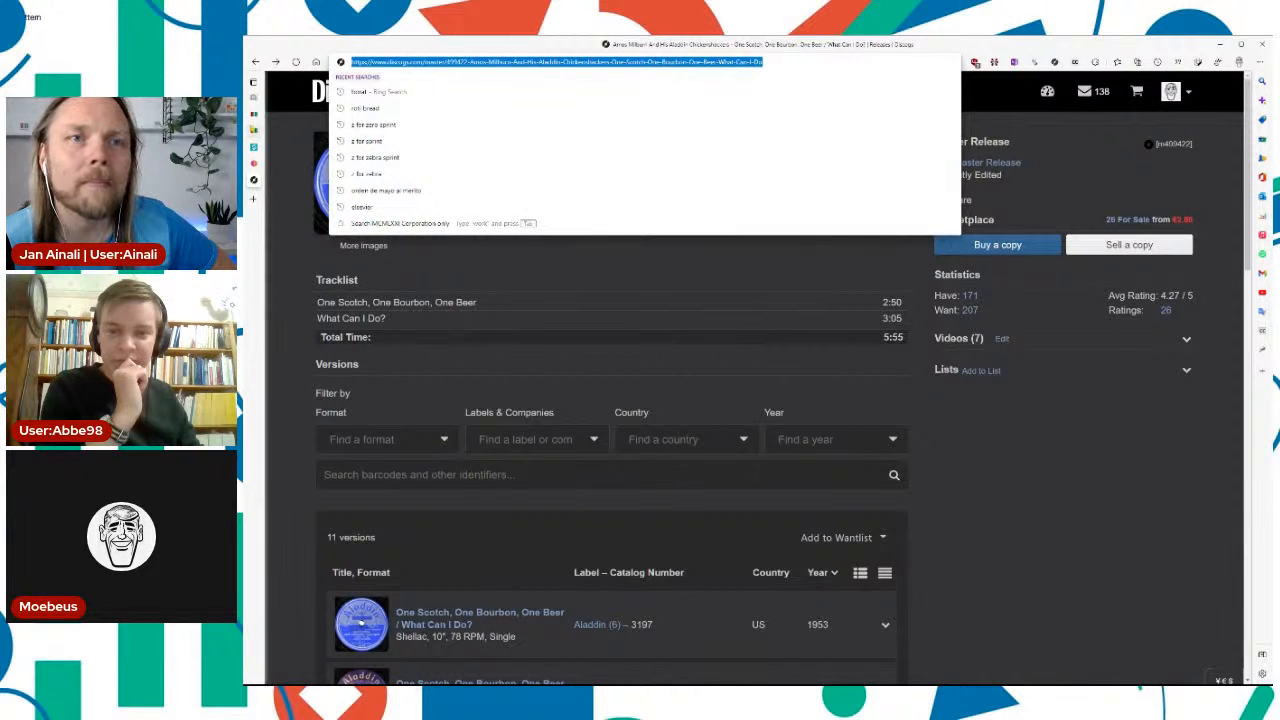
{"action": "left_click", "coordinate": [260, 133]}
{"action": "type", "text": "a"}
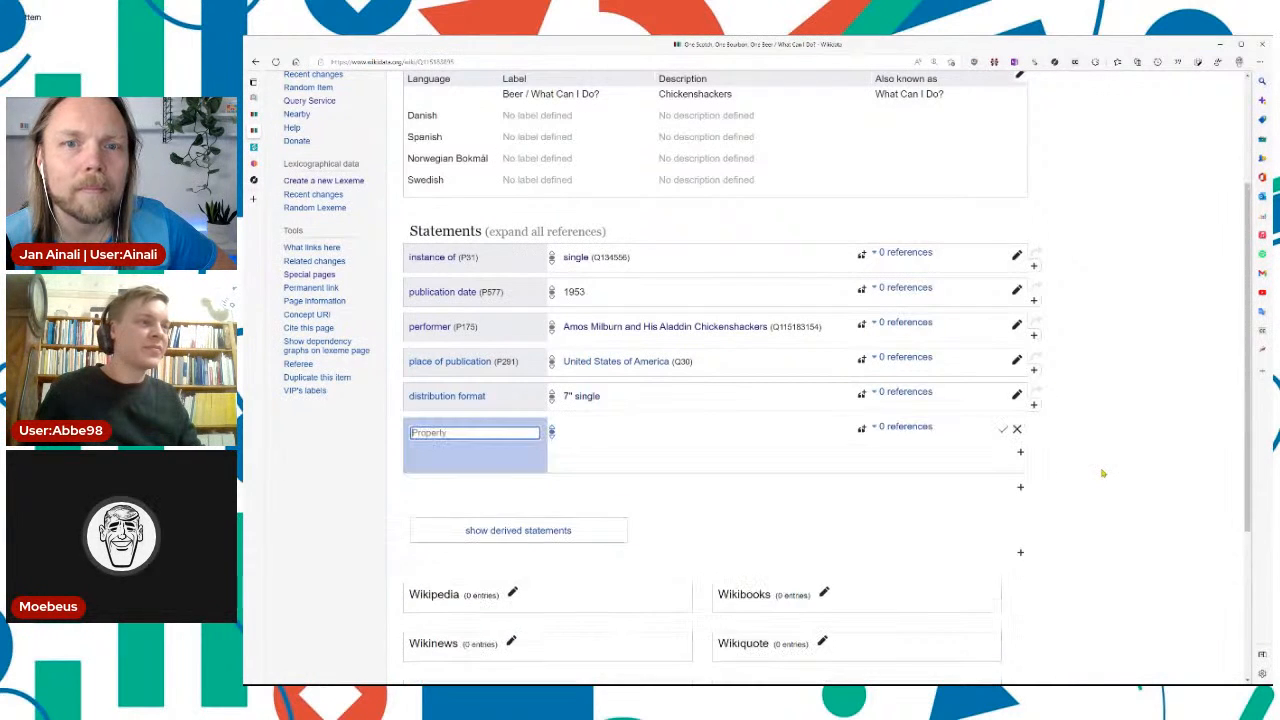
{"action": "type", "text": "discogs"}
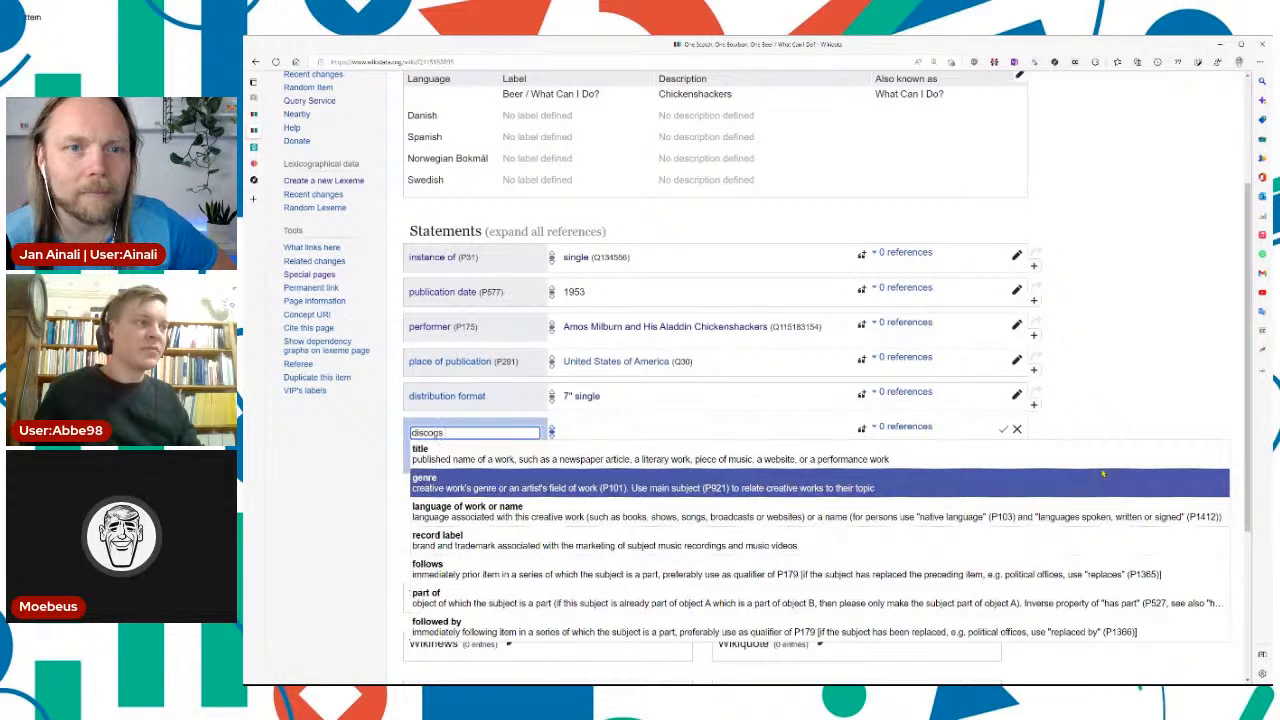
{"action": "key", "text": "Down"}
{"action": "key", "text": "Return"}
{"action": "type", "text": "499422"}
{"action": "key", "text": "Tab"}
Step: Add a "subject named as" qualifier with the Discogs title "One Scotch, One Bourbon, One Beer / What Can I Do?"
{"action": "key", "text": "Return"}
{"action": "type", "text": "named as"}
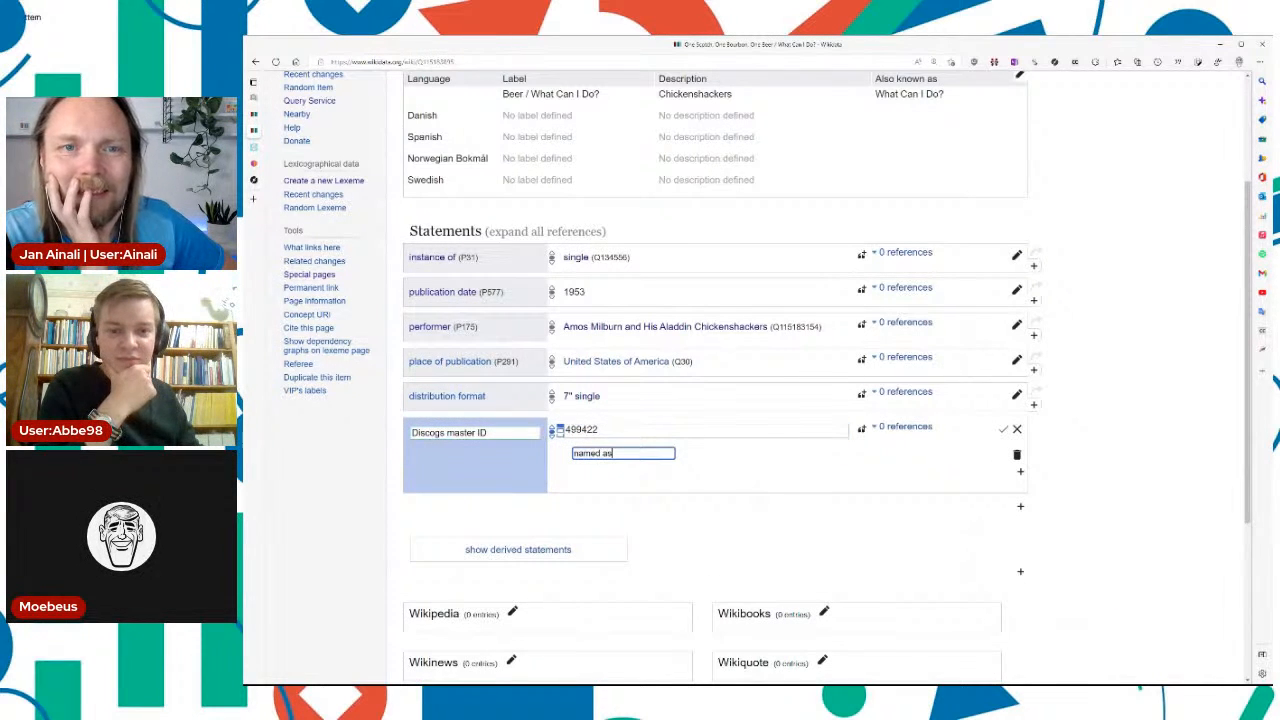
{"action": "key", "text": "Down"}
{"action": "key", "text": "Down"}
{"action": "key", "text": "Return"}
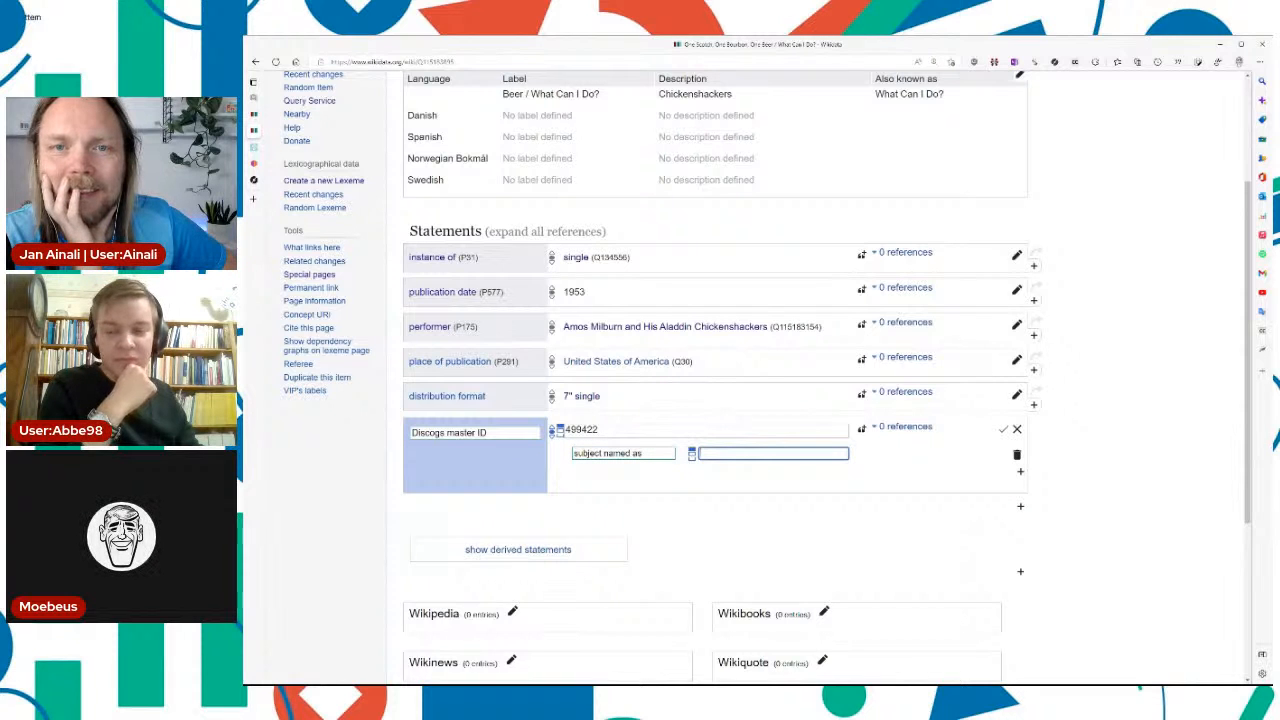
{"action": "left_click", "coordinate": [254, 181]}
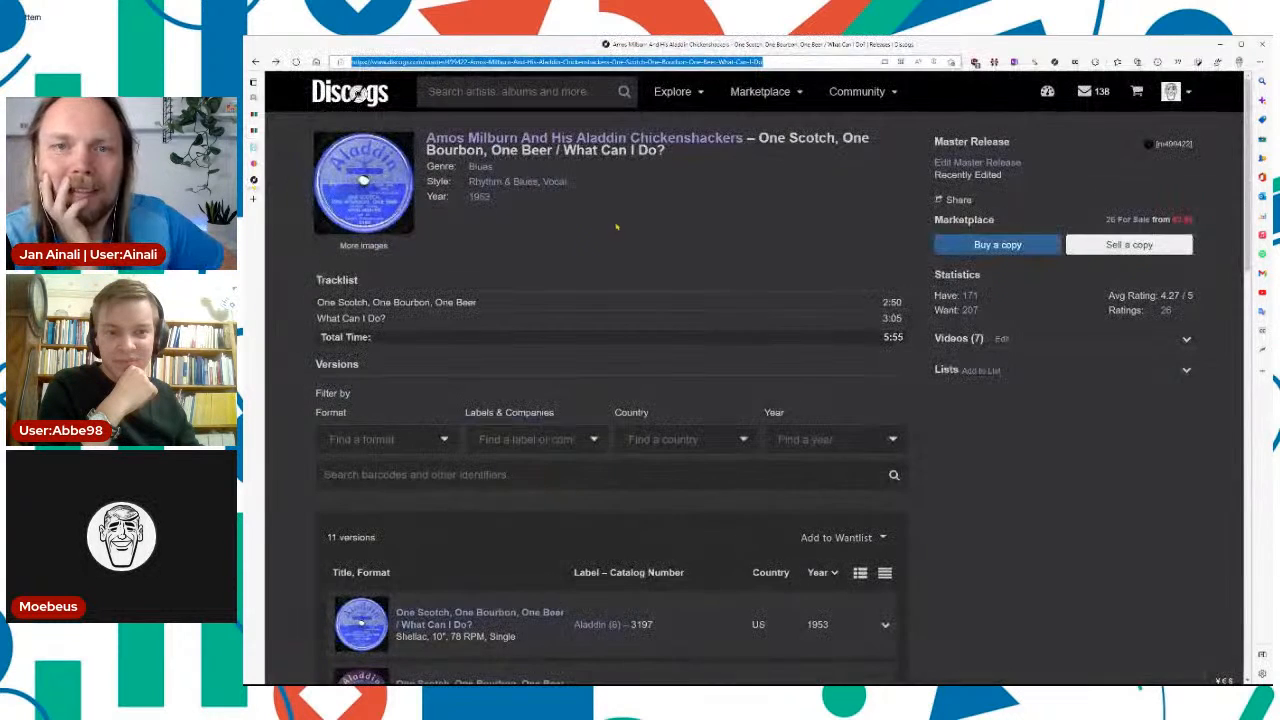
{"action": "left_click_drag", "start_coordinate": [758, 138], "coordinate": [667, 152]}
{"action": "key", "text": "ctrl+c"}
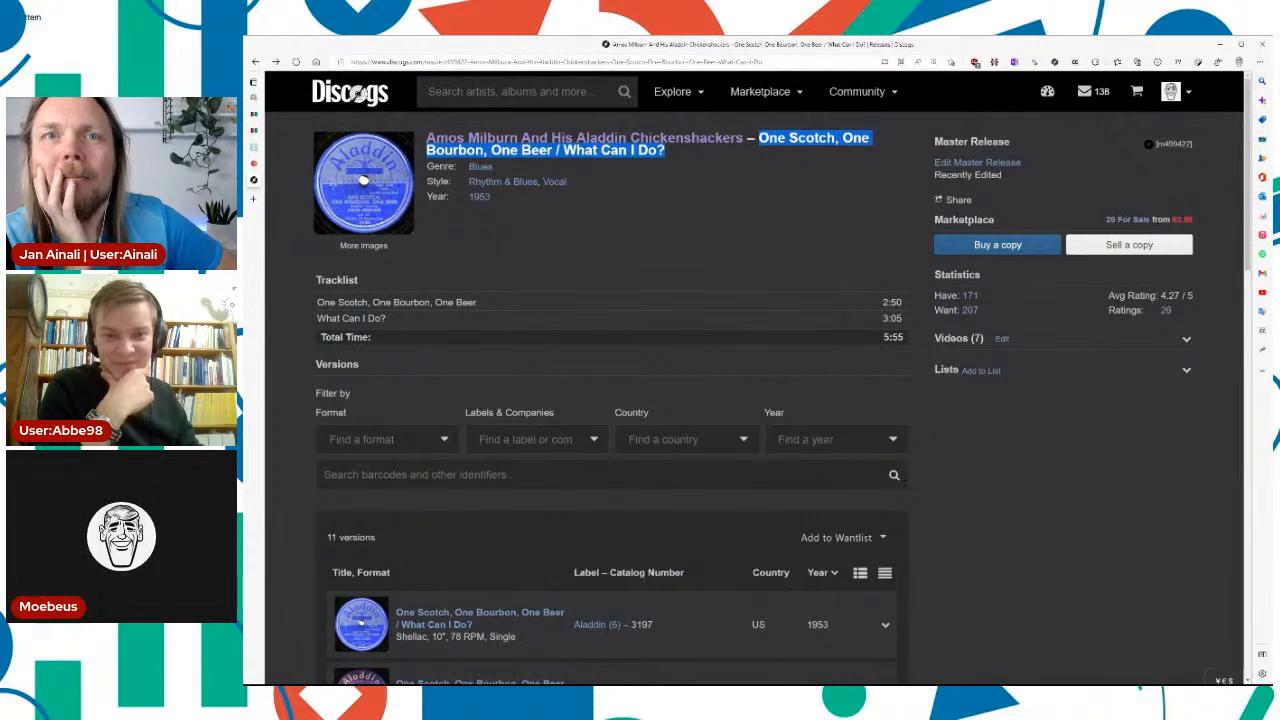
{"action": "left_click", "coordinate": [254, 131]}
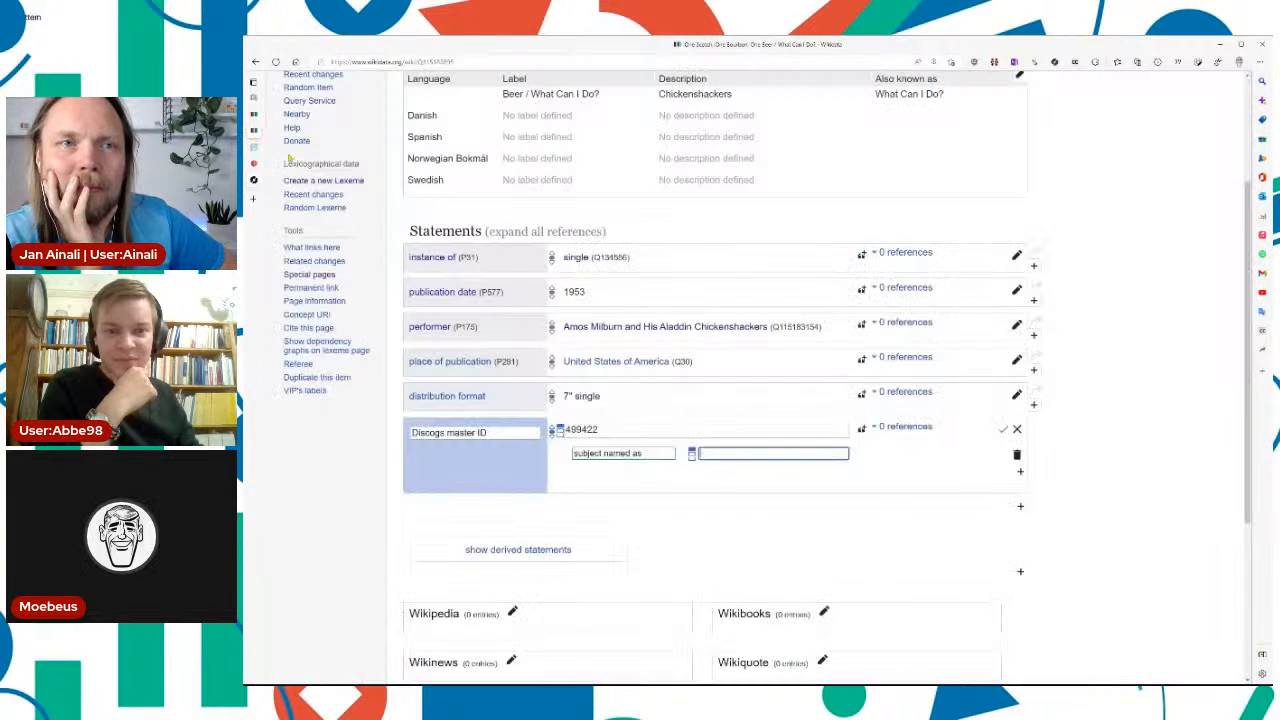
{"action": "key", "text": "ctrl+v"}
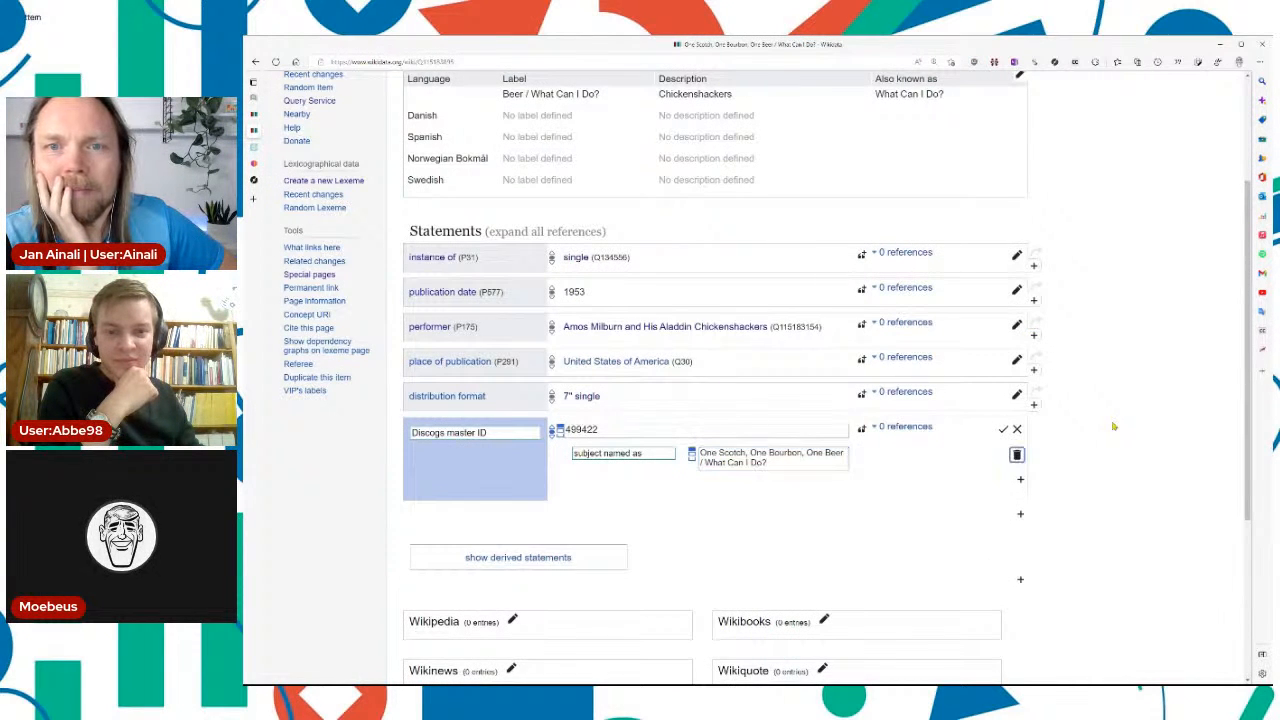
Step: Add a reference with "stated in" Discogs and a retrieved date to the Discogs master ID, and publish the statement
{"action": "key", "text": "Return"}
{"action": "type", "text": "stated"}
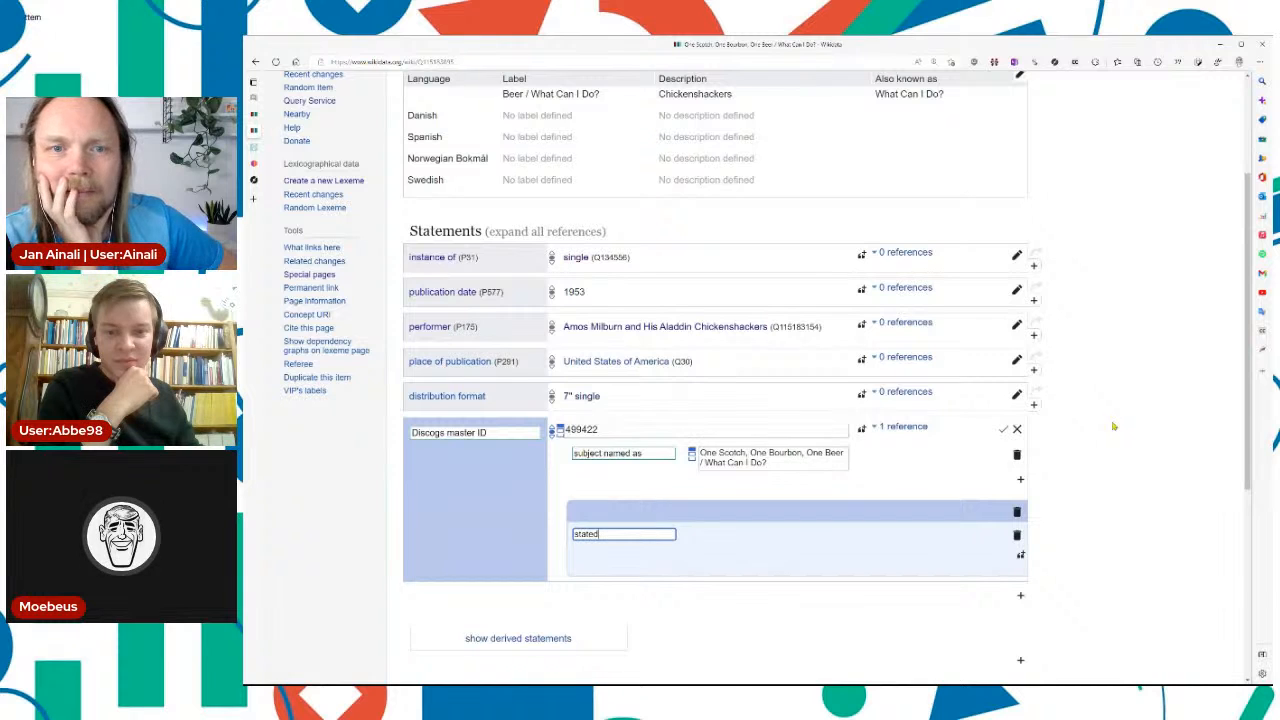
{"action": "key", "text": "Down"}
{"action": "key", "text": "Return"}
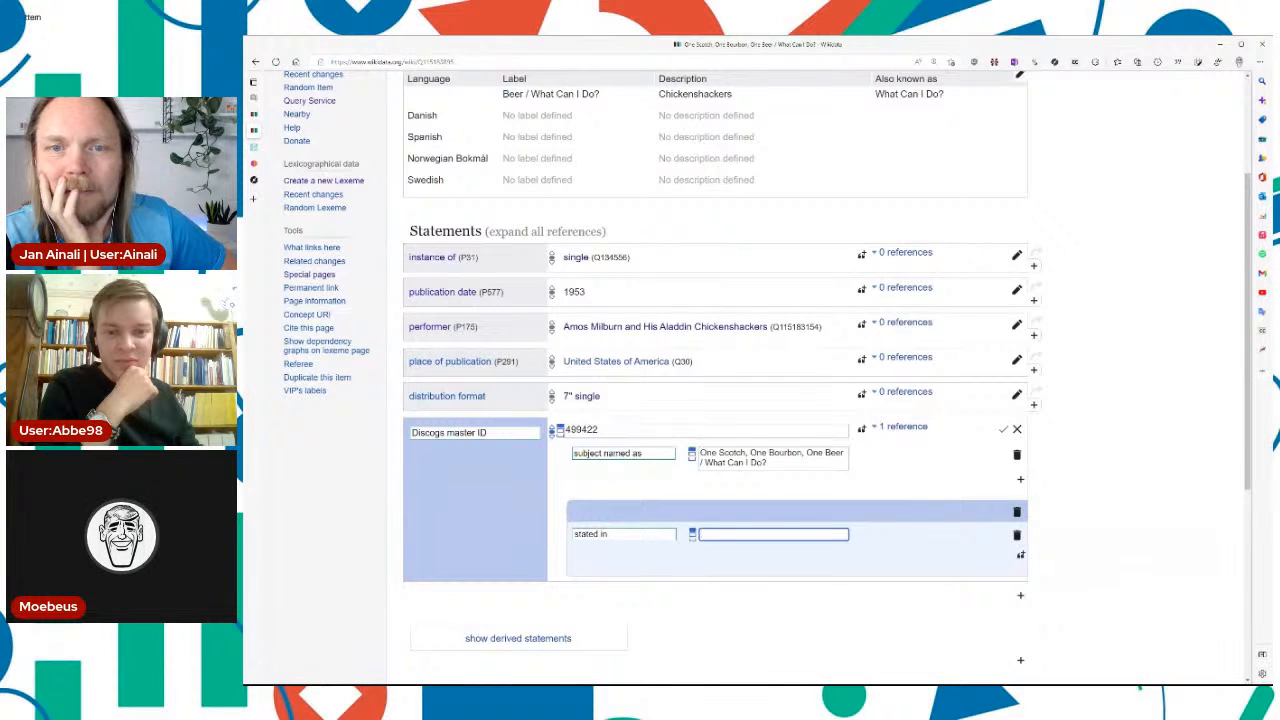
{"action": "type", "text": "discogs"}
{"action": "key", "text": "Return"}
{"action": "type", "text": "ret"}
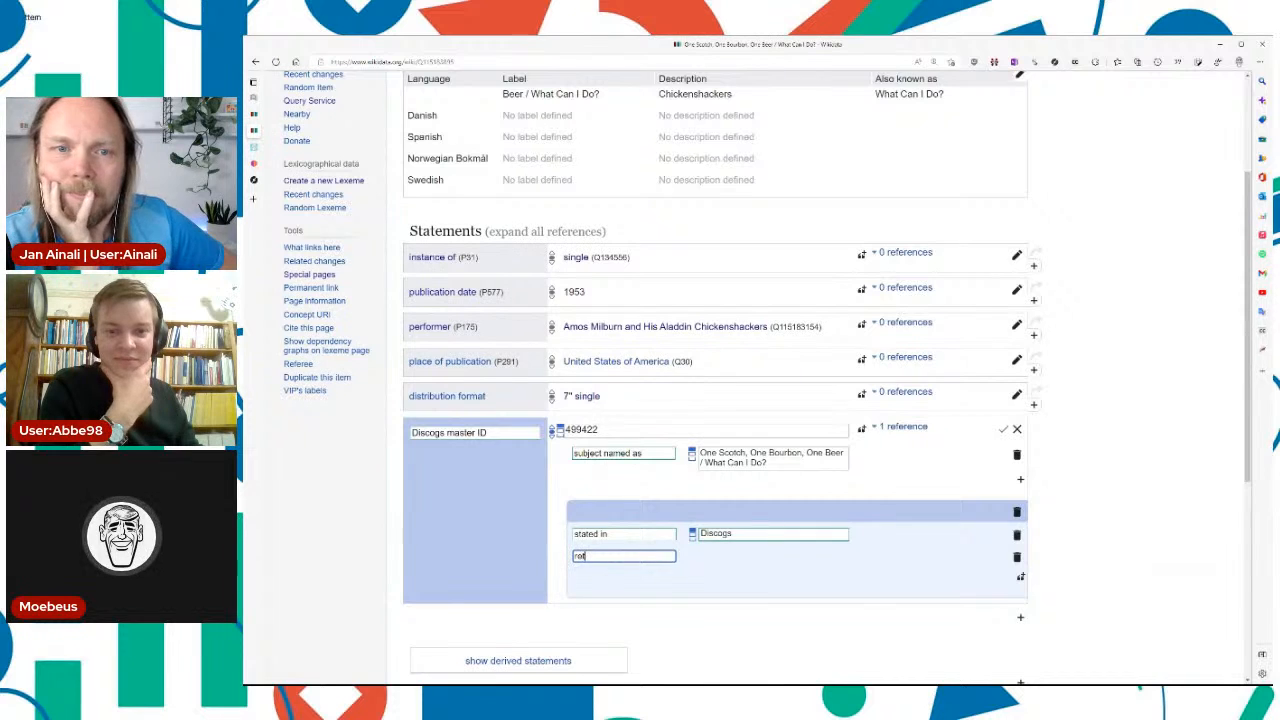
{"action": "key", "text": "Down"}
{"action": "key", "text": "Return"}
{"action": "key", "text": "Return"}
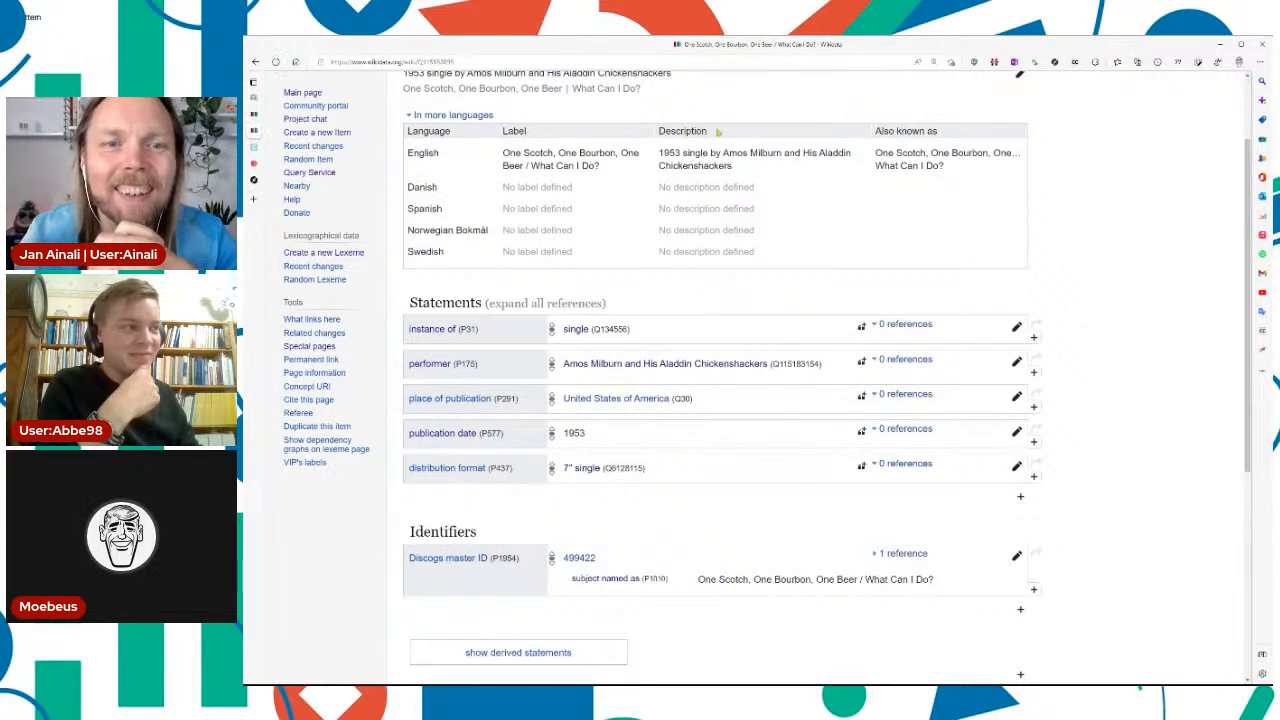
Step: Copy the item's title and apply it as the label in the other languages with nameGuzzler, then reopen the language list
{"action": "scroll", "coordinate": [716, 186], "scroll_direction": "up", "scroll_amount": 2}
{"action": "left_click_drag", "start_coordinate": [409, 133], "coordinate": [872, 120]}
{"action": "key", "text": "ctrl+c"}
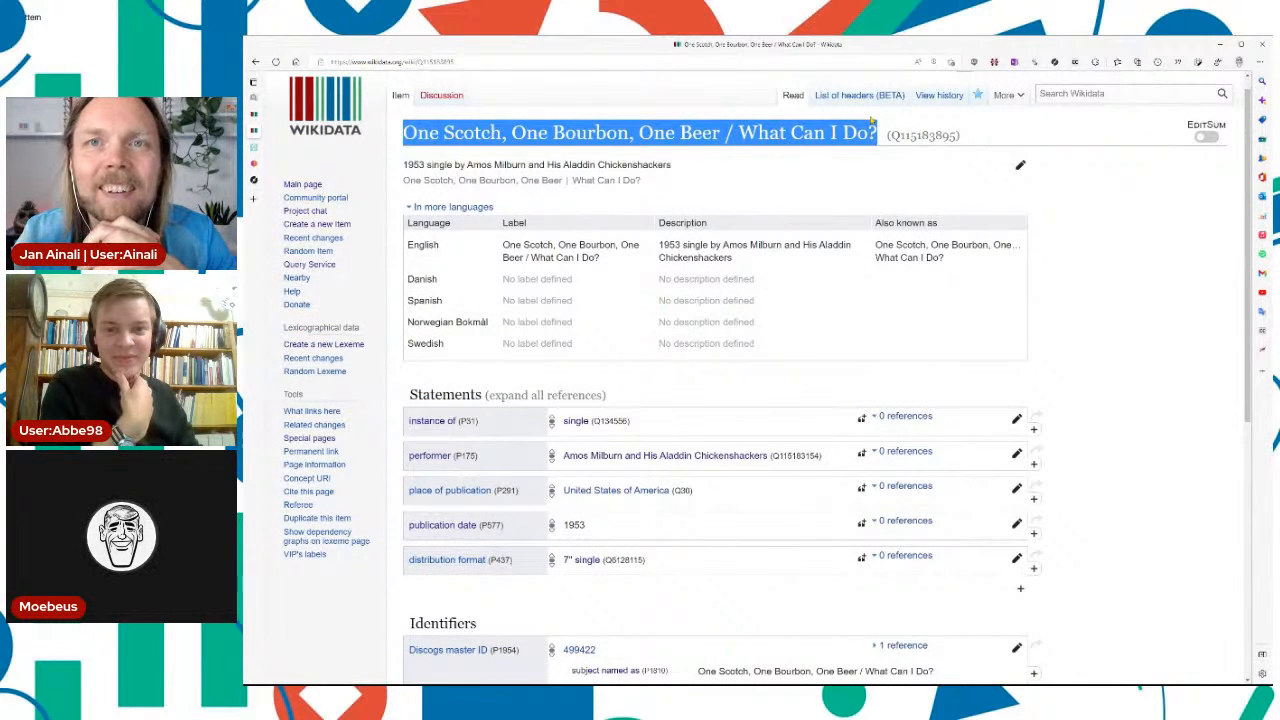
{"action": "left_click", "coordinate": [828, 207]}
{"action": "key", "text": "alt+g"}
{"action": "key", "text": "ctrl+v"}
{"action": "left_click", "coordinate": [970, 258]}
{"action": "left_click", "coordinate": [968, 573]}
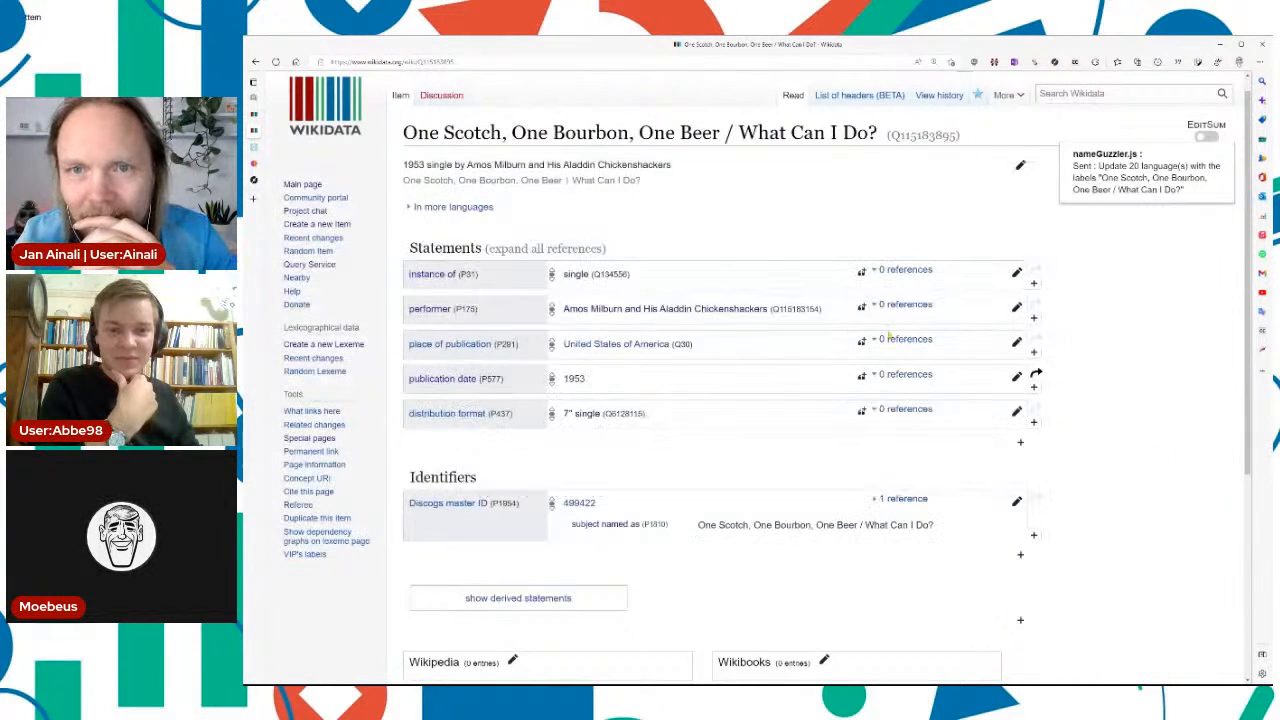
{"action": "left_click", "coordinate": [457, 208]}
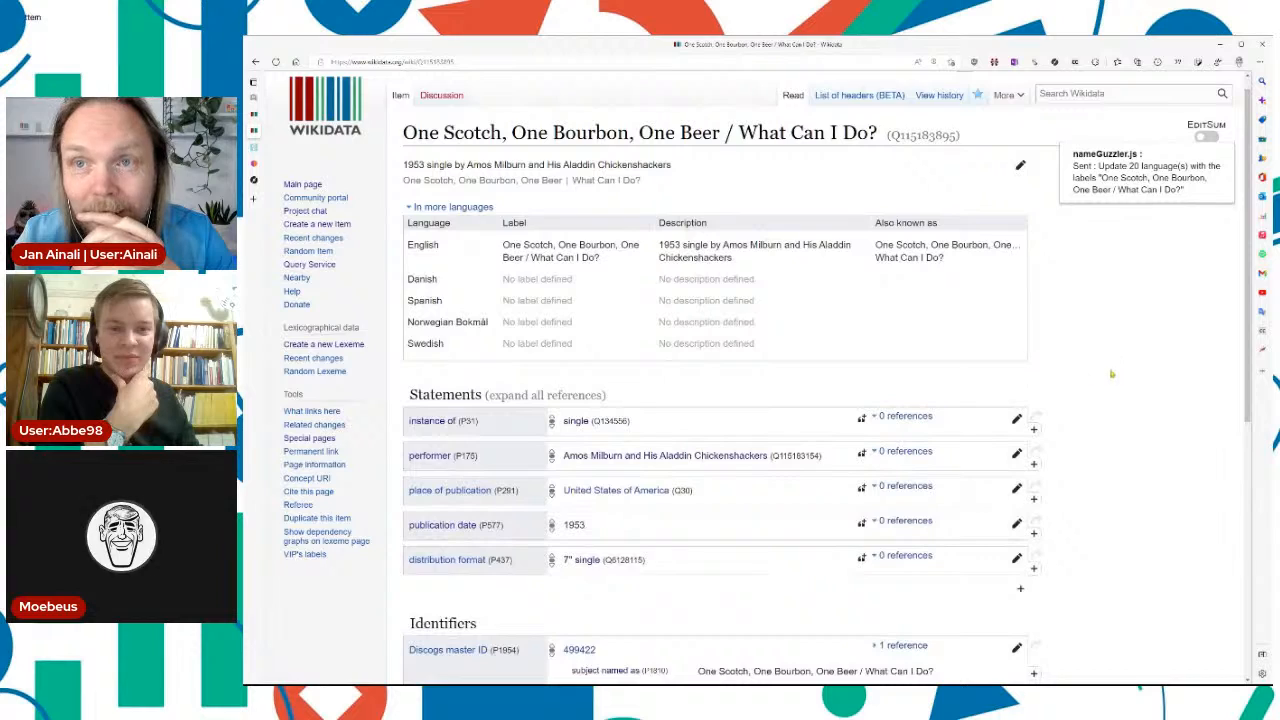
{"action": "scroll", "coordinate": [1111, 374], "scroll_direction": "down", "scroll_amount": 2}
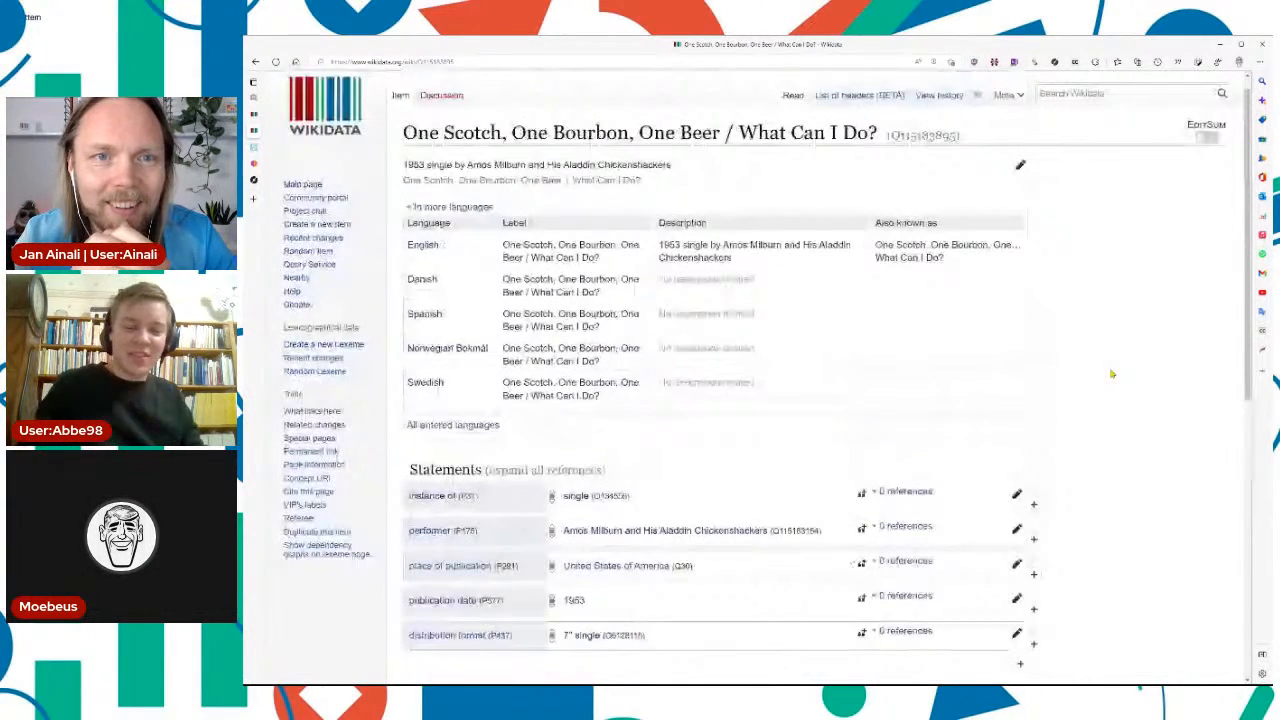
{"action": "scroll", "coordinate": [1111, 374], "scroll_direction": "down", "scroll_amount": 2}
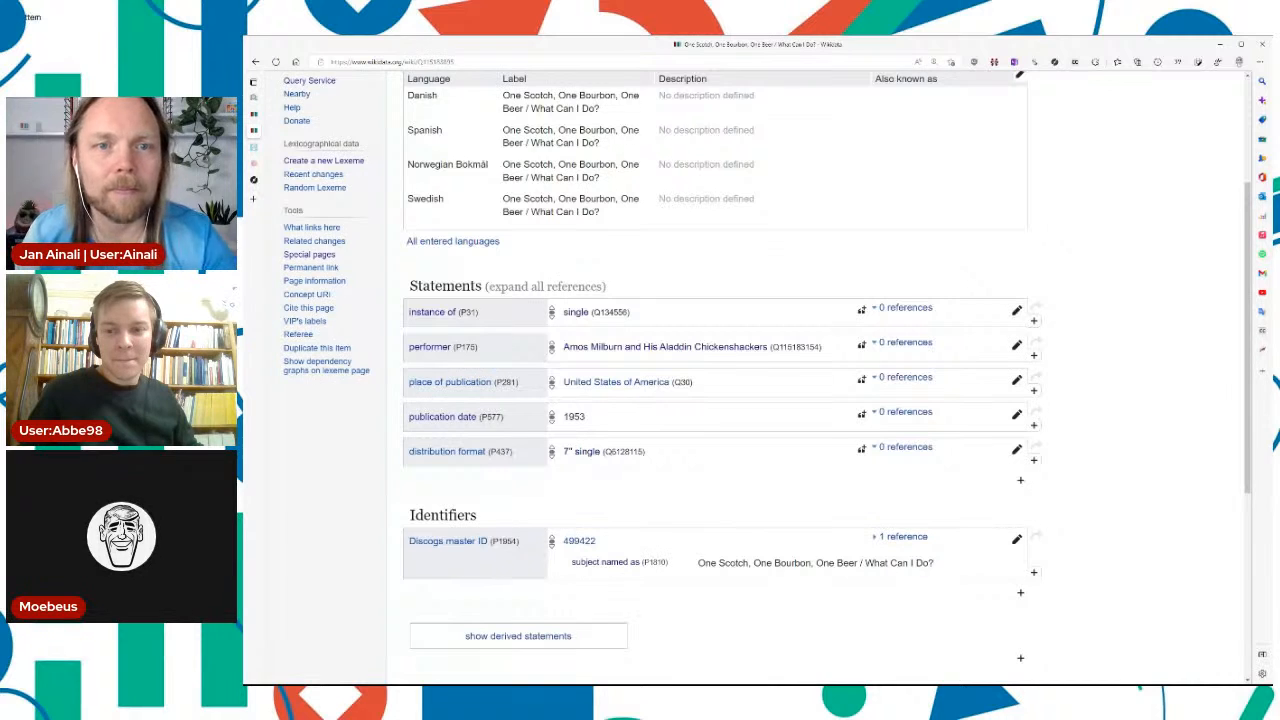
{"action": "scroll", "coordinate": [1111, 367], "scroll_direction": "up", "scroll_amount": 3}
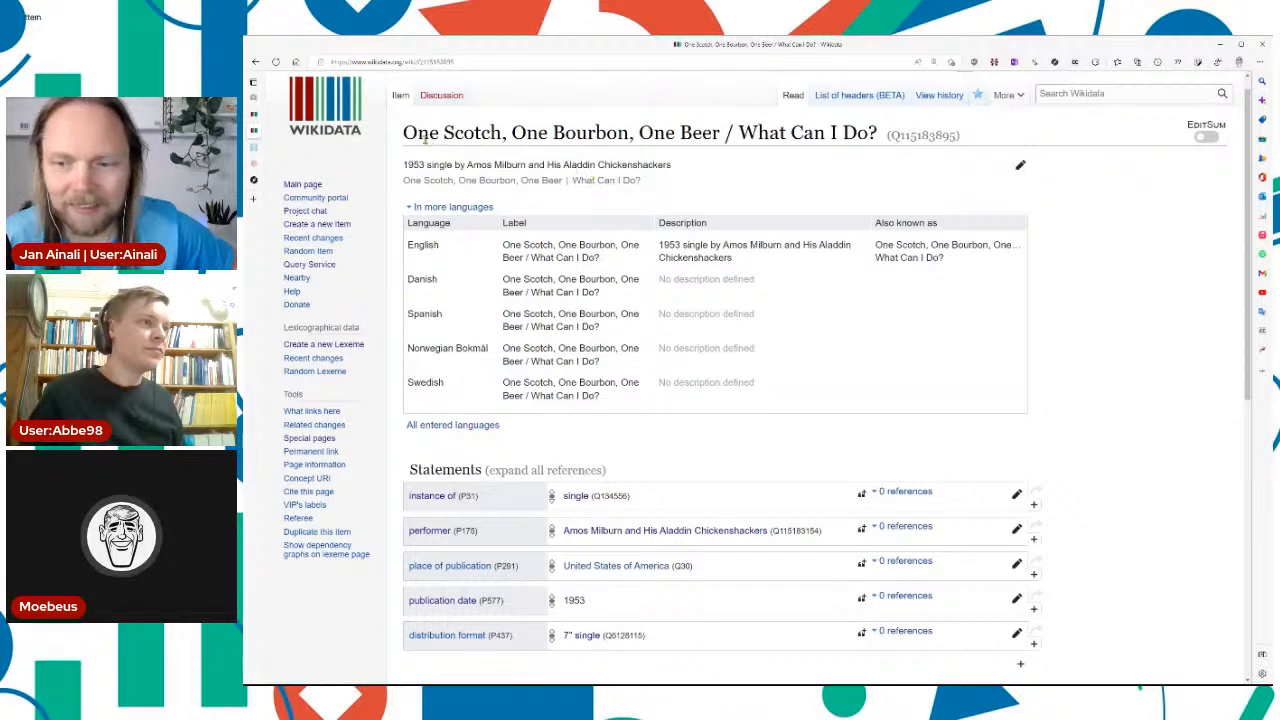
{"action": "left_click_drag", "start_coordinate": [405, 133], "coordinate": [873, 131]}
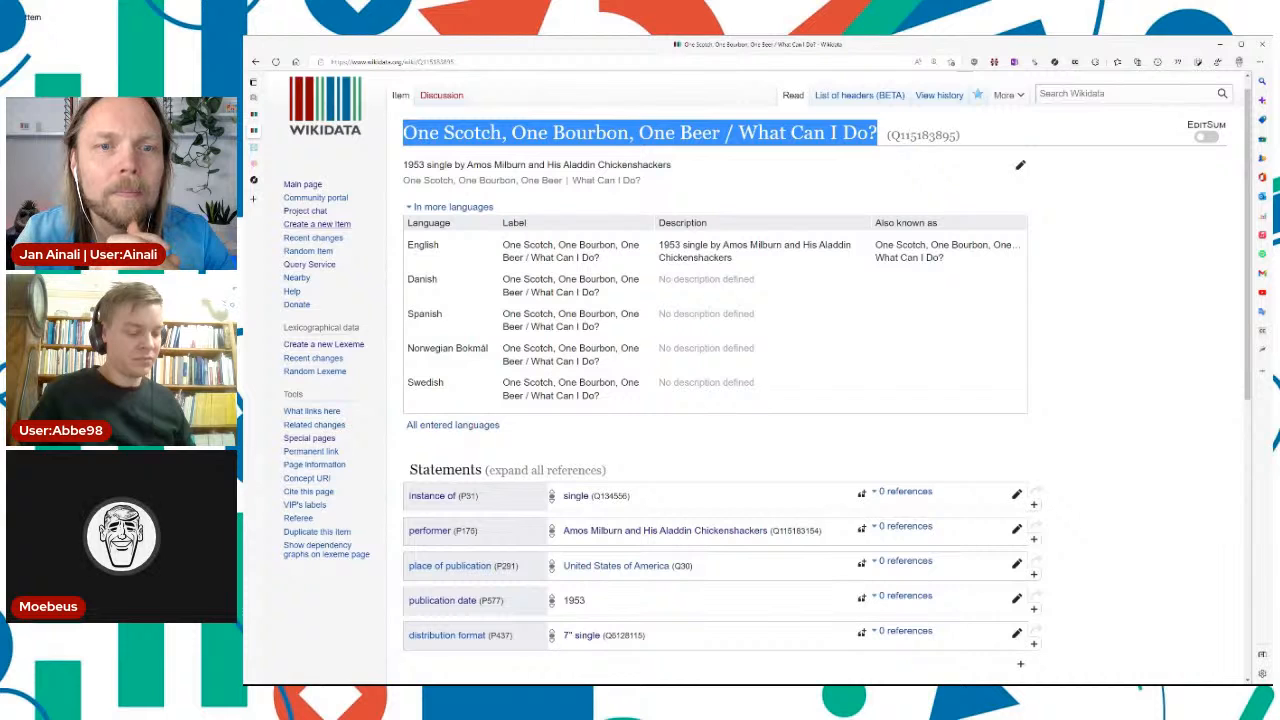
Step: Examine the formats, countries and years of the versions listed under the Discogs master release
{"action": "left_click", "coordinate": [254, 180]}
{"action": "left_click", "coordinate": [656, 215]}
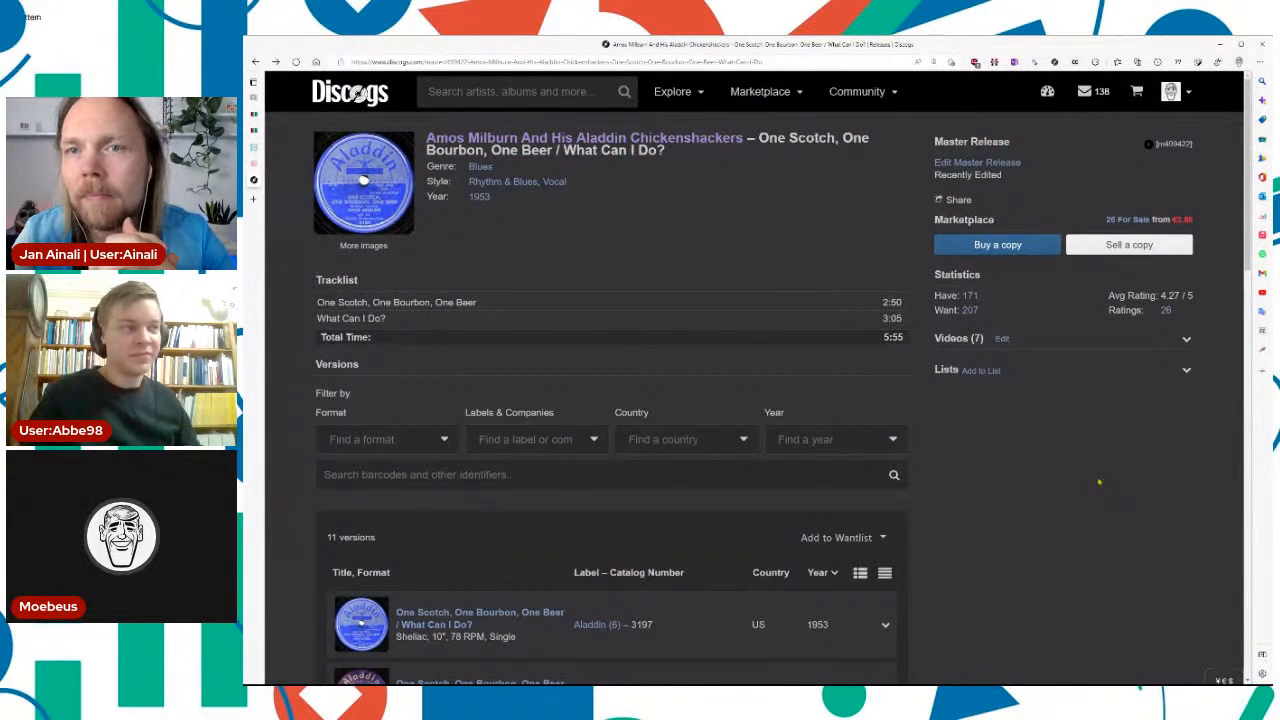
{"action": "scroll", "coordinate": [1098, 482], "scroll_direction": "down", "scroll_amount": 5}
{"action": "scroll", "coordinate": [1098, 482], "scroll_direction": "down", "scroll_amount": 3}
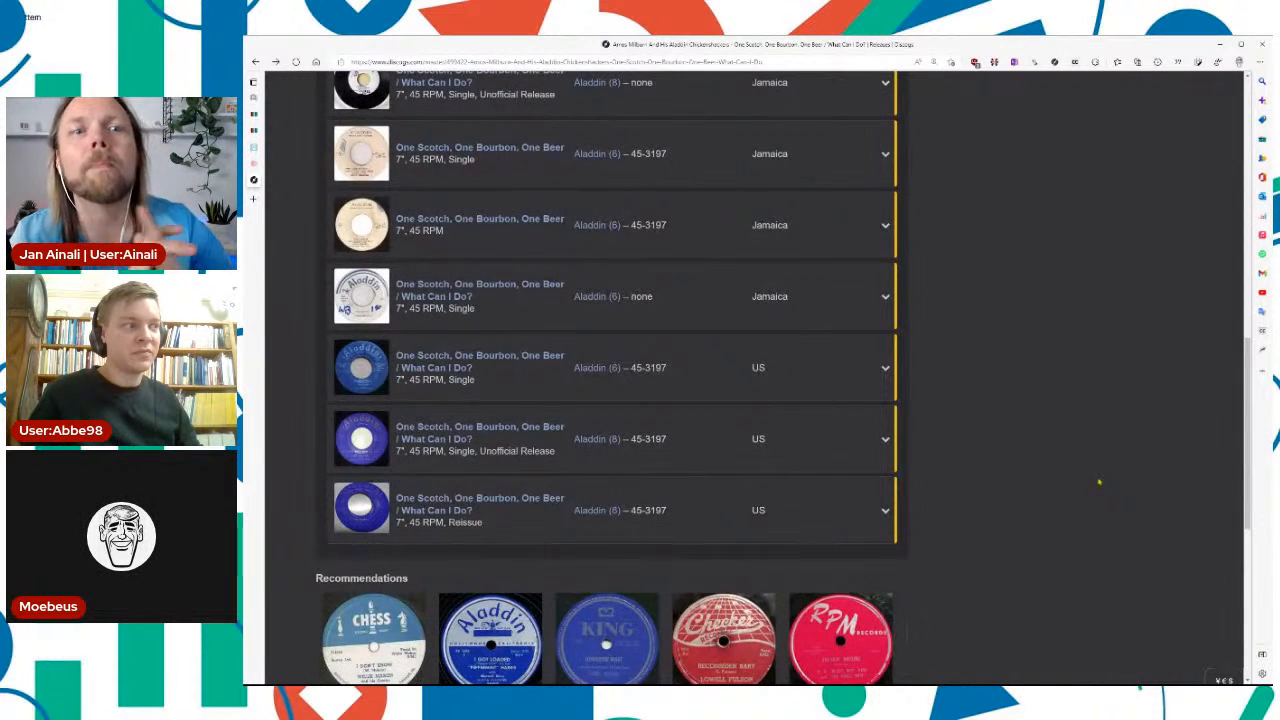
{"action": "scroll", "coordinate": [1098, 482], "scroll_direction": "up", "scroll_amount": 1}
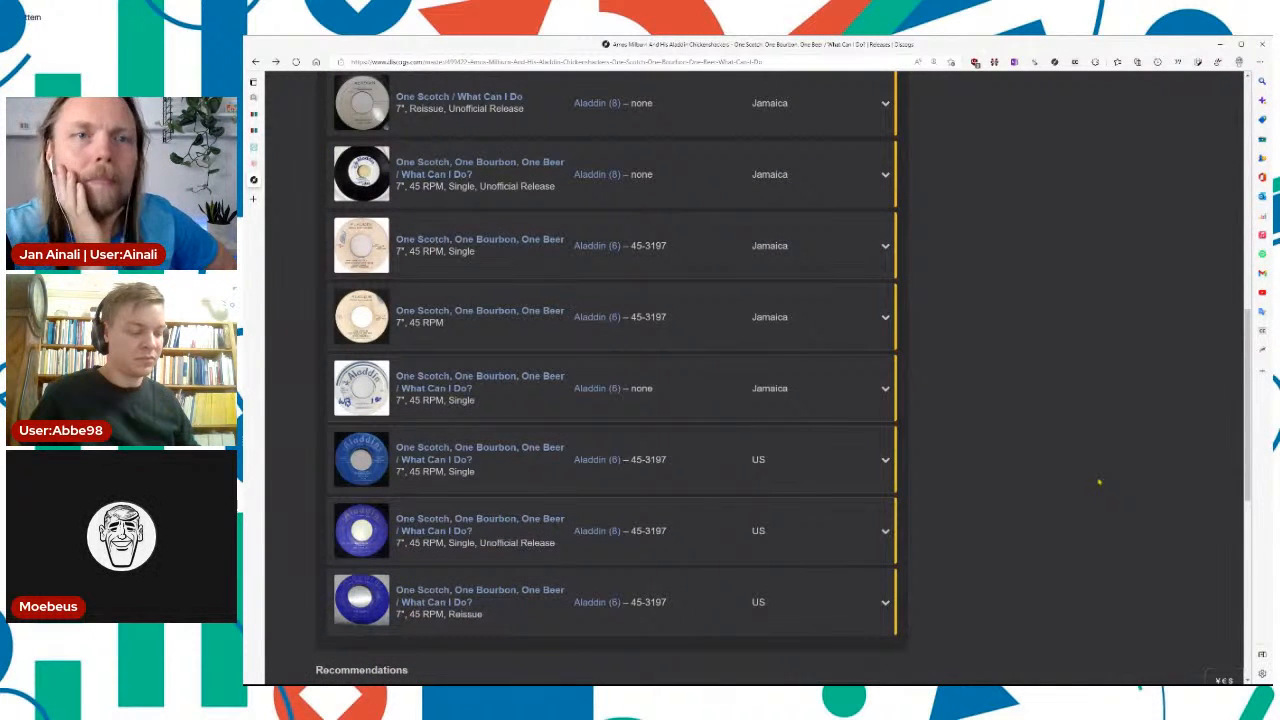
{"action": "scroll", "coordinate": [1098, 482], "scroll_direction": "up", "scroll_amount": 1}
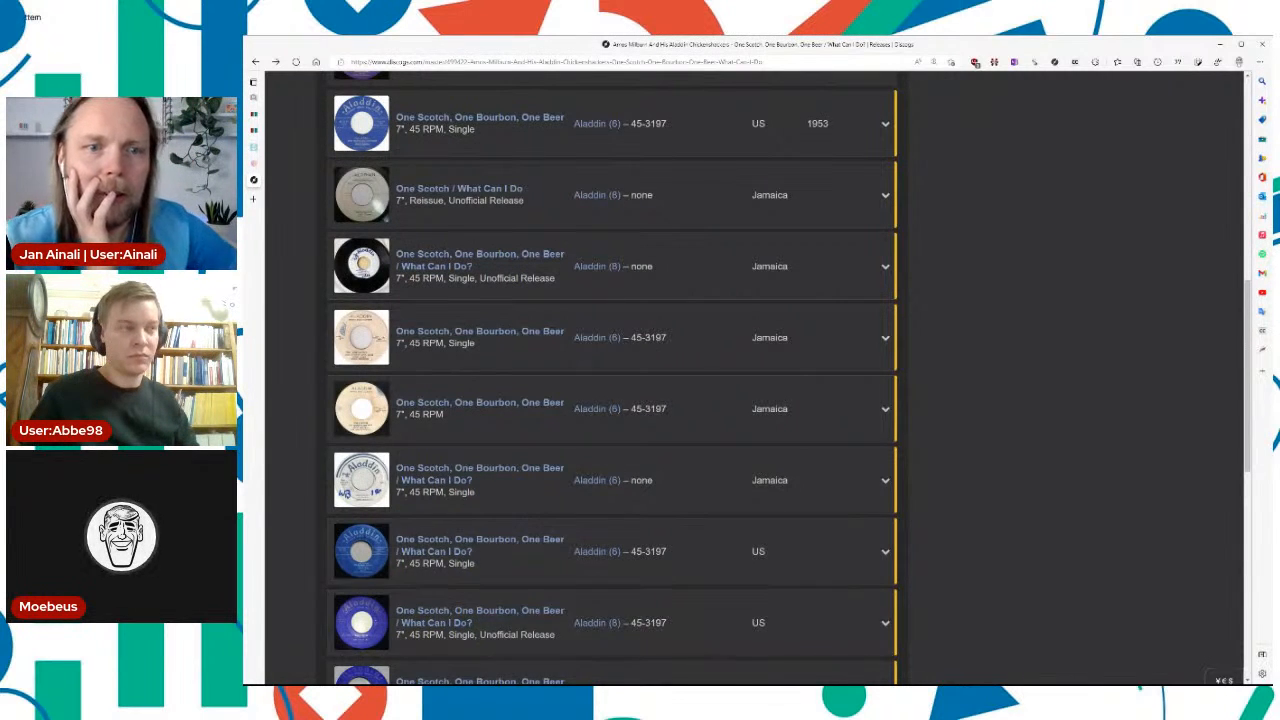
{"action": "scroll", "coordinate": [916, 359], "scroll_direction": "up", "scroll_amount": 4}
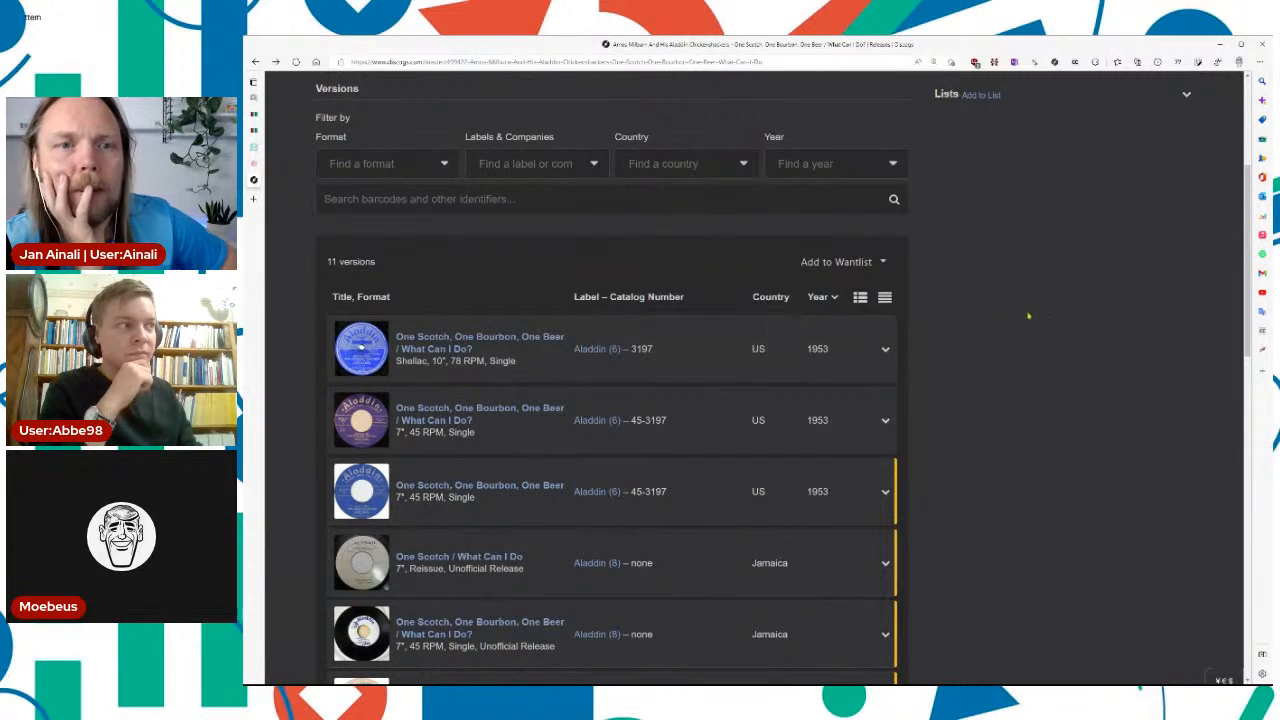
Step: Start creating another new Wikidata item with the single's title "One Scotch, One Bourbon, One Beer / What Can I Do?" as its label
{"action": "left_click", "coordinate": [257, 135]}
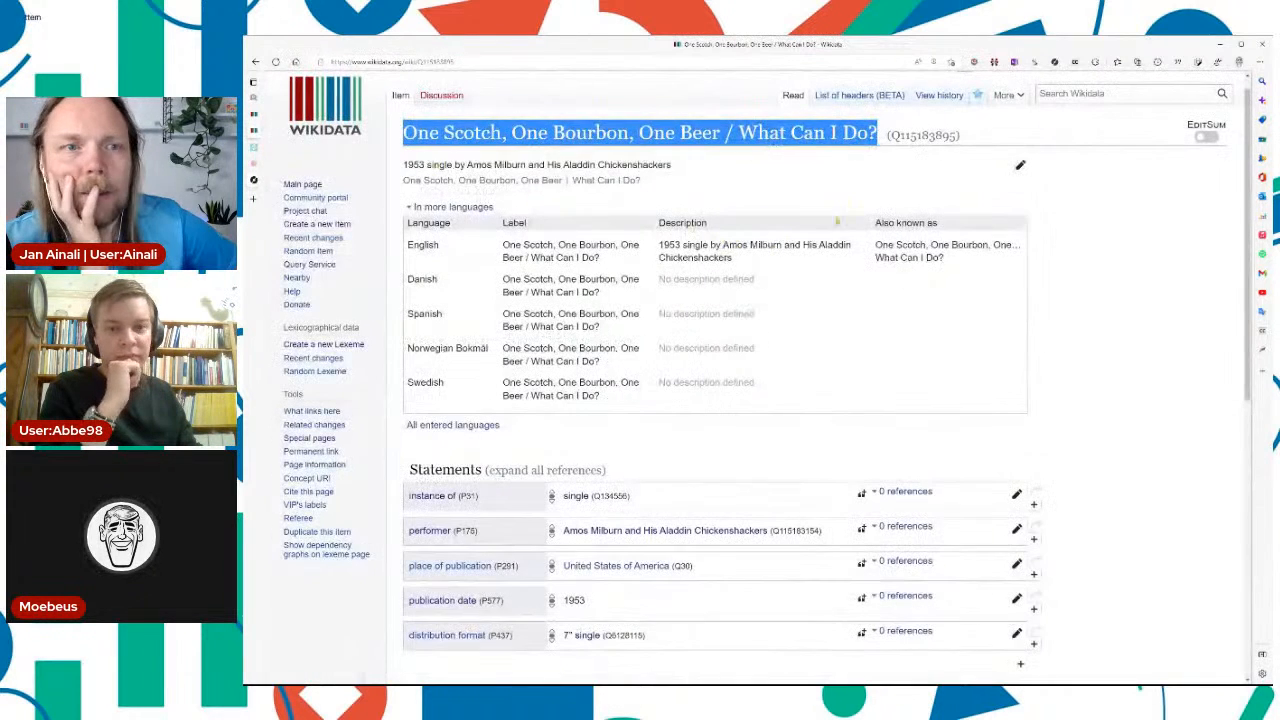
{"action": "left_click", "coordinate": [836, 183]}
{"action": "left_click_drag", "start_coordinate": [404, 133], "coordinate": [870, 130]}
{"action": "key", "text": "ctrl+c"}
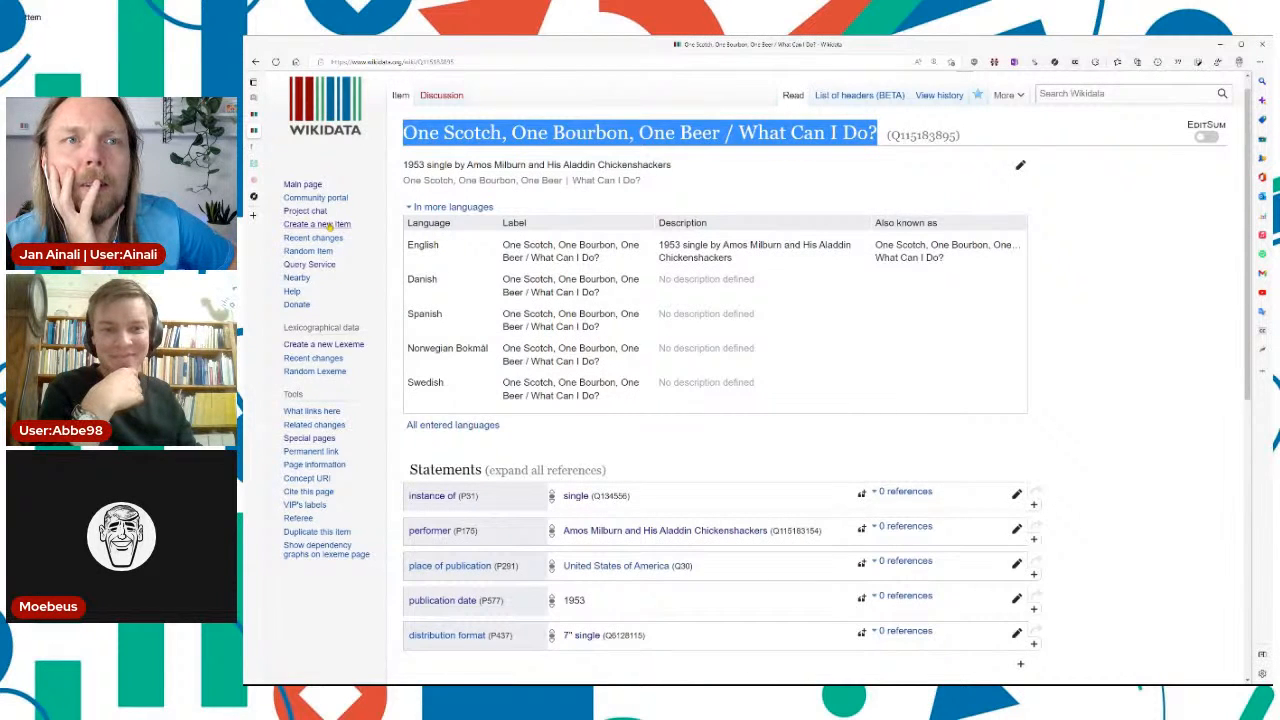
{"action": "left_click", "coordinate": [329, 226]}
{"action": "left_click", "coordinate": [479, 386]}
{"action": "key", "text": "ctrl+v"}
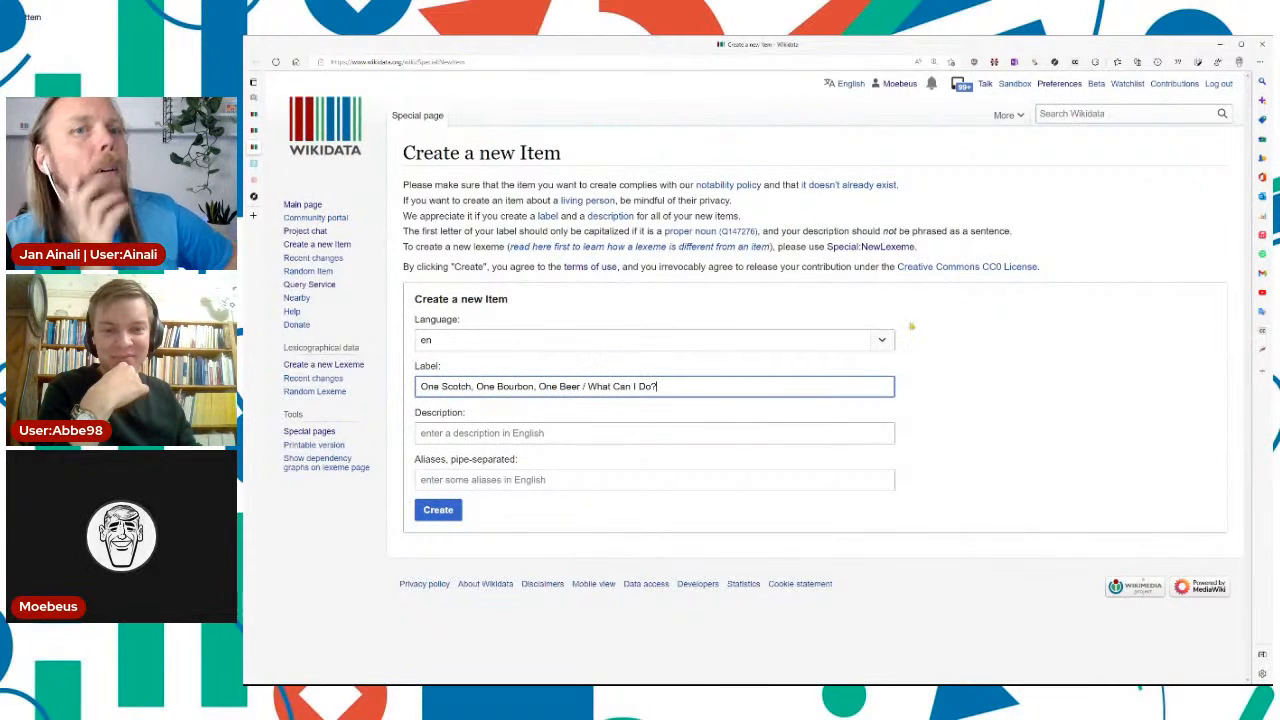
Step: Enter the new item's description as "1953 US 7" single by Amos Milburn and His Aladdin Chickenshackers;"
{"action": "key", "text": "Tab"}
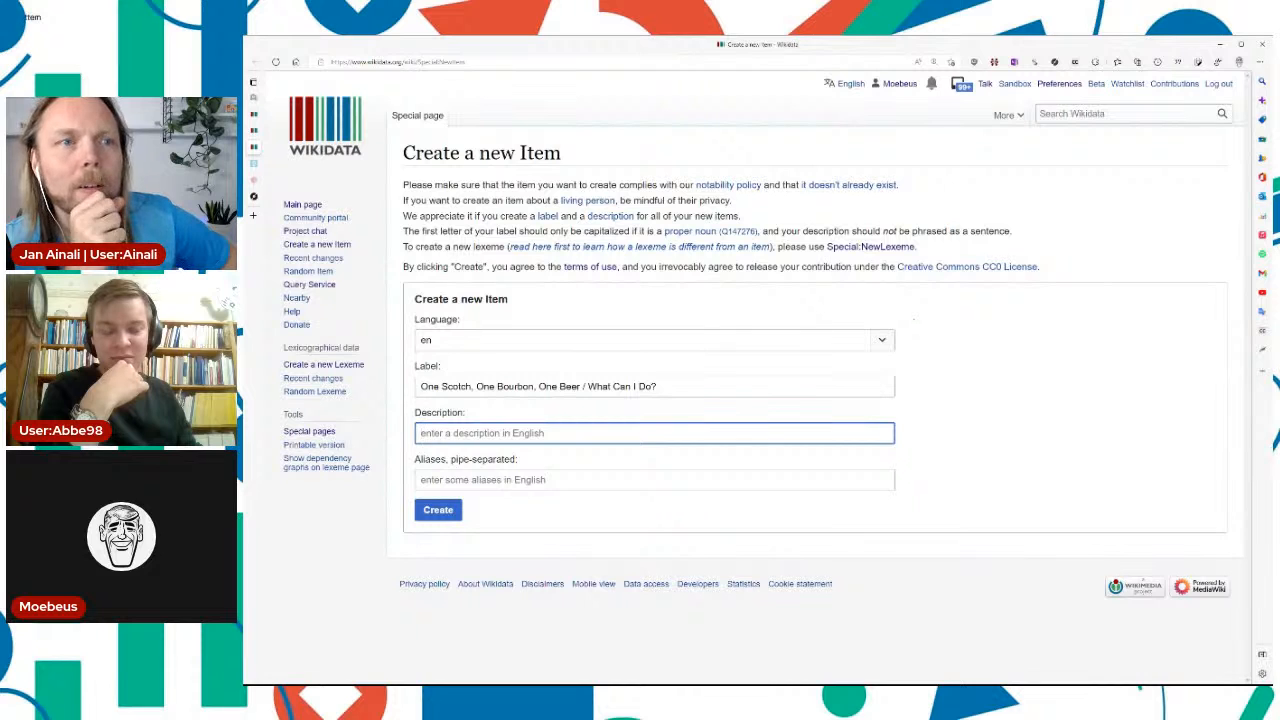
{"action": "type", "text": "1953 US 7\" single by"}
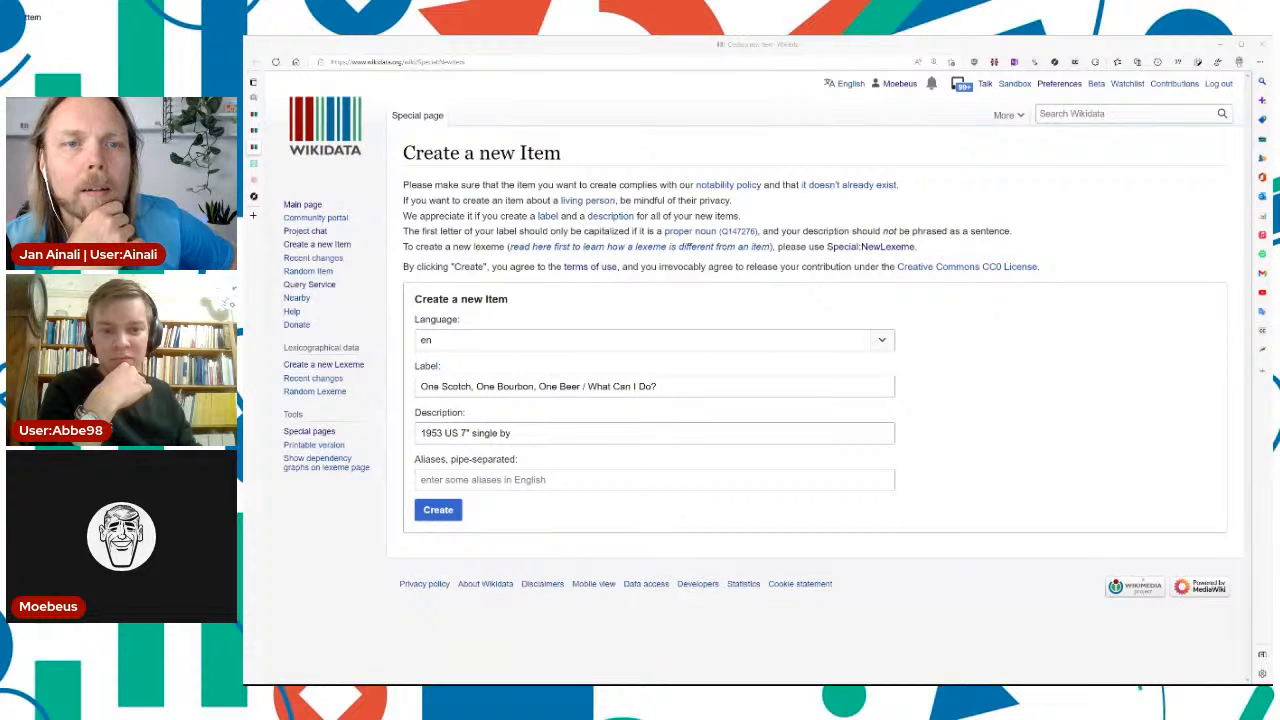
{"action": "key", "text": "alt+Tab"}
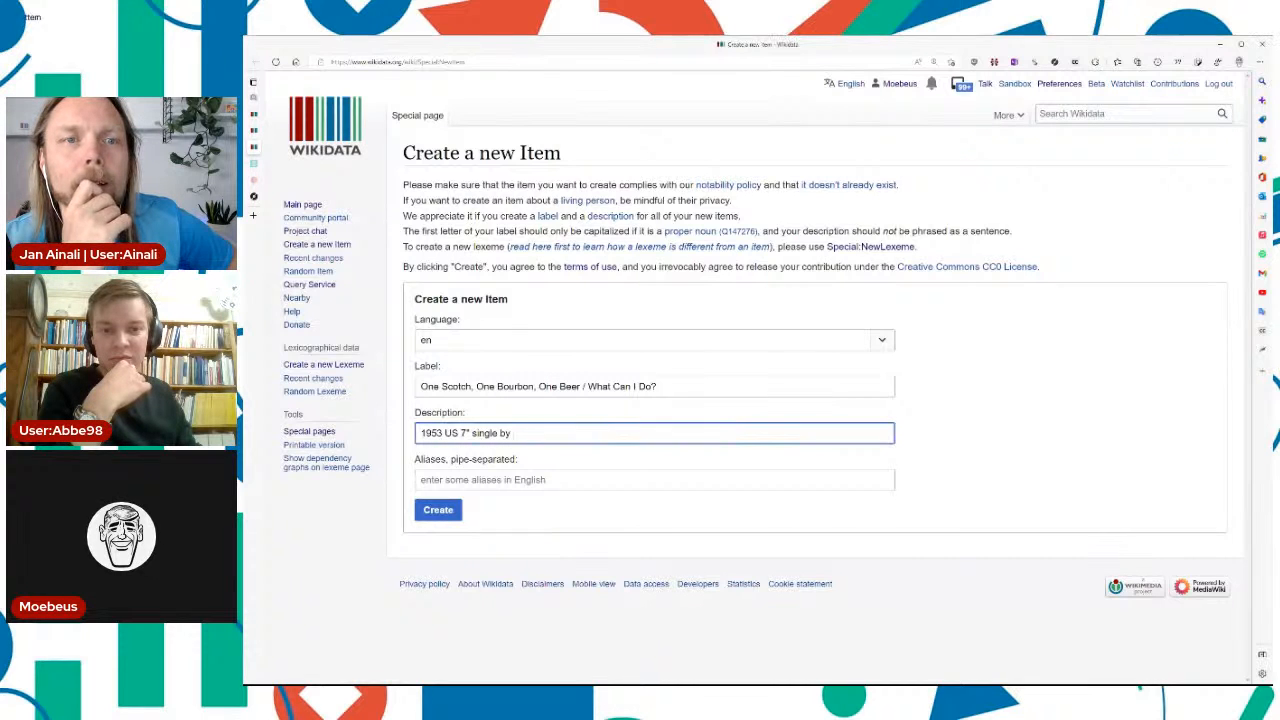
{"action": "type", "text": "Amos Milburn And His Aladdin Chickenshackers"}
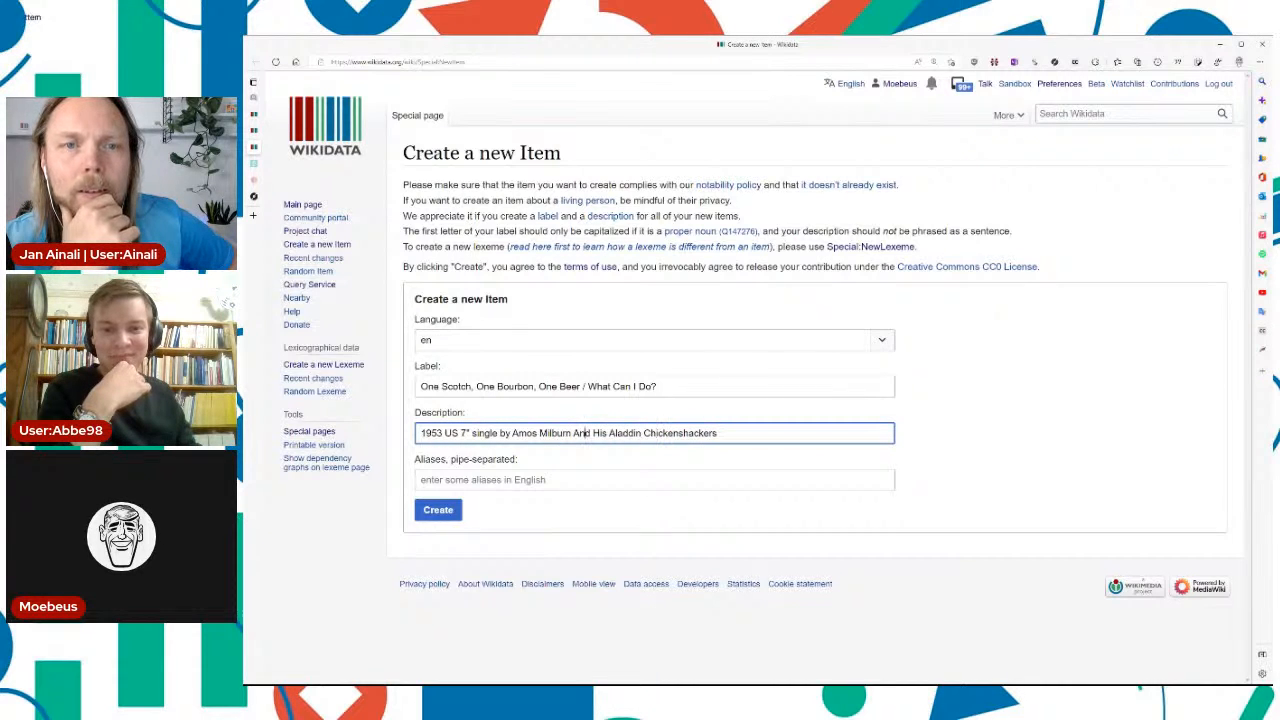
{"action": "key", "text": "Left"}
{"action": "key", "text": "Left"}
{"action": "key", "text": "shift+Left"}
{"action": "type", "text": "a"}
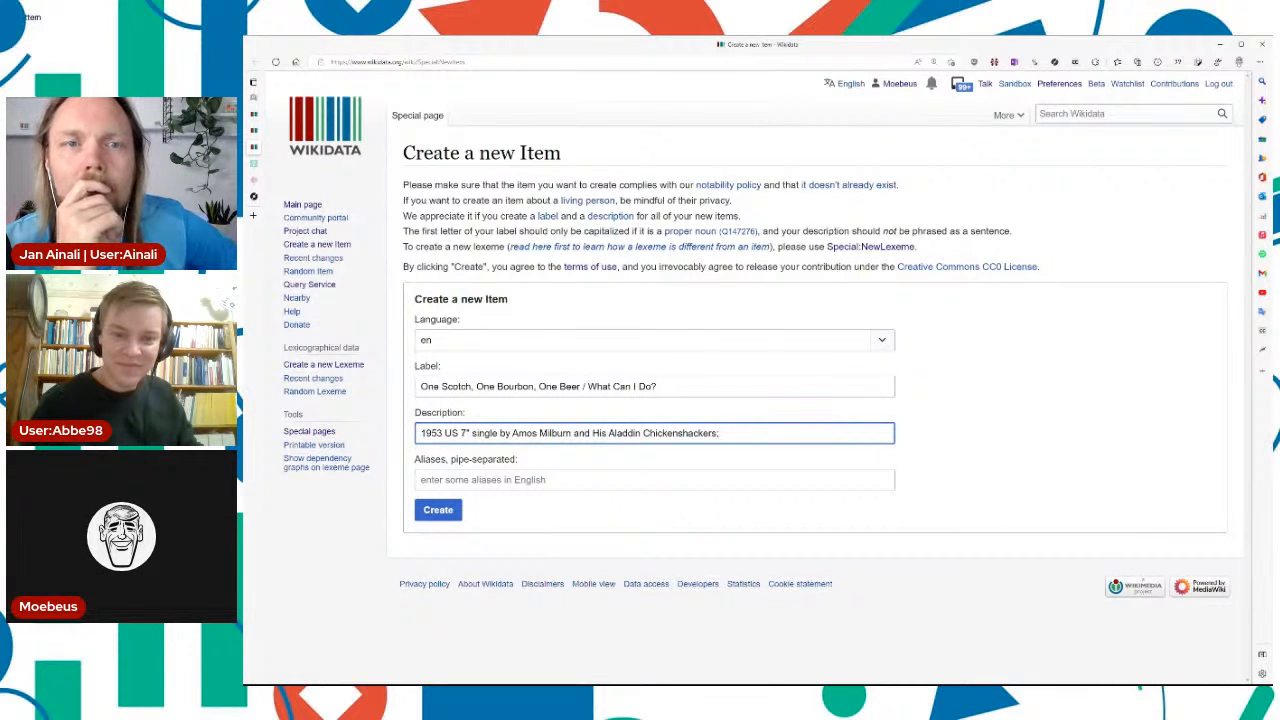
Step: Check the Discogs versions and the new single's item, and preview the English Wikipedia article linked from the original "One Bourbon, One Scotch, One Beer" item
{"action": "key", "text": "alt+Tab"}
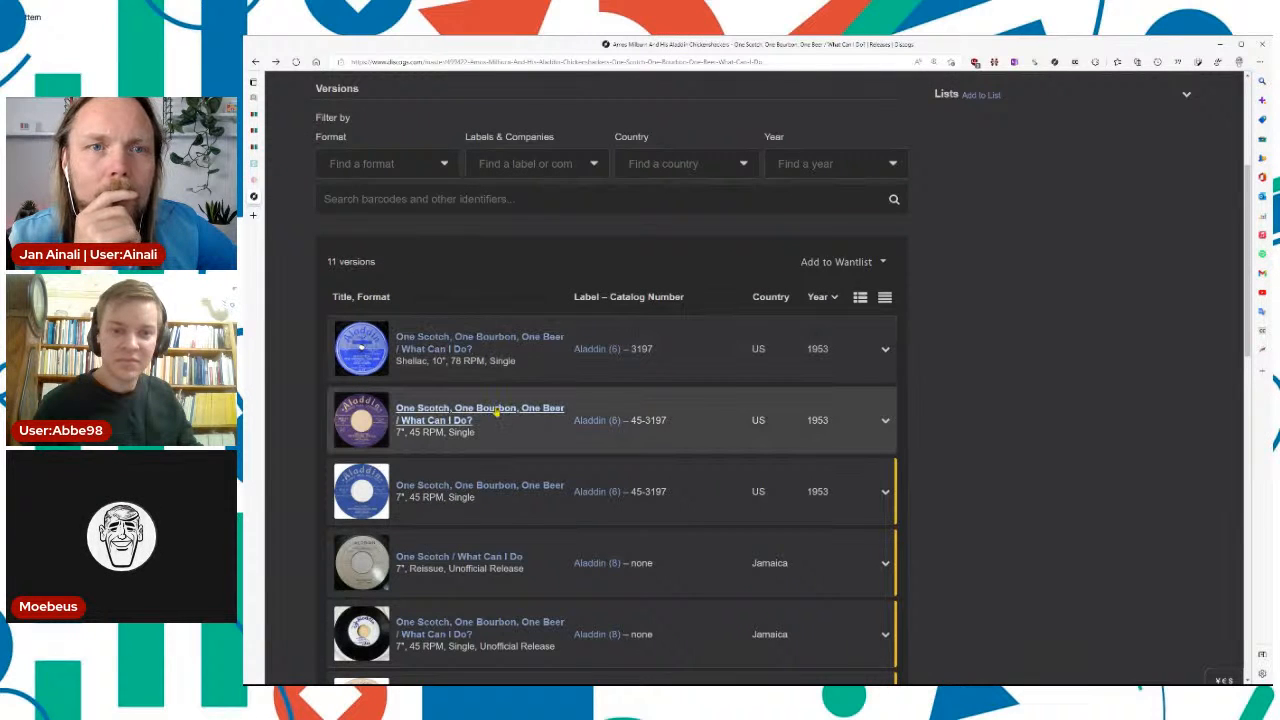
{"action": "left_click", "coordinate": [285, 180]}
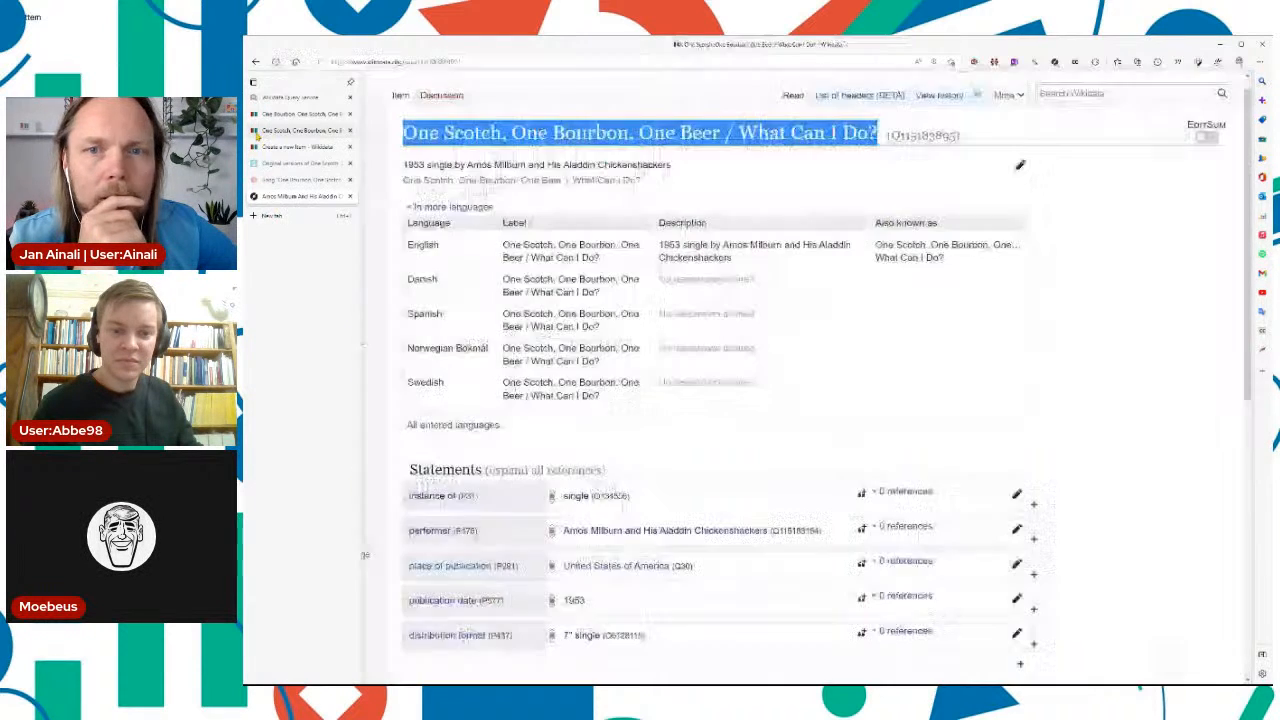
{"action": "left_click", "coordinate": [742, 196]}
{"action": "scroll", "coordinate": [630, 426], "scroll_direction": "down", "scroll_amount": 6}
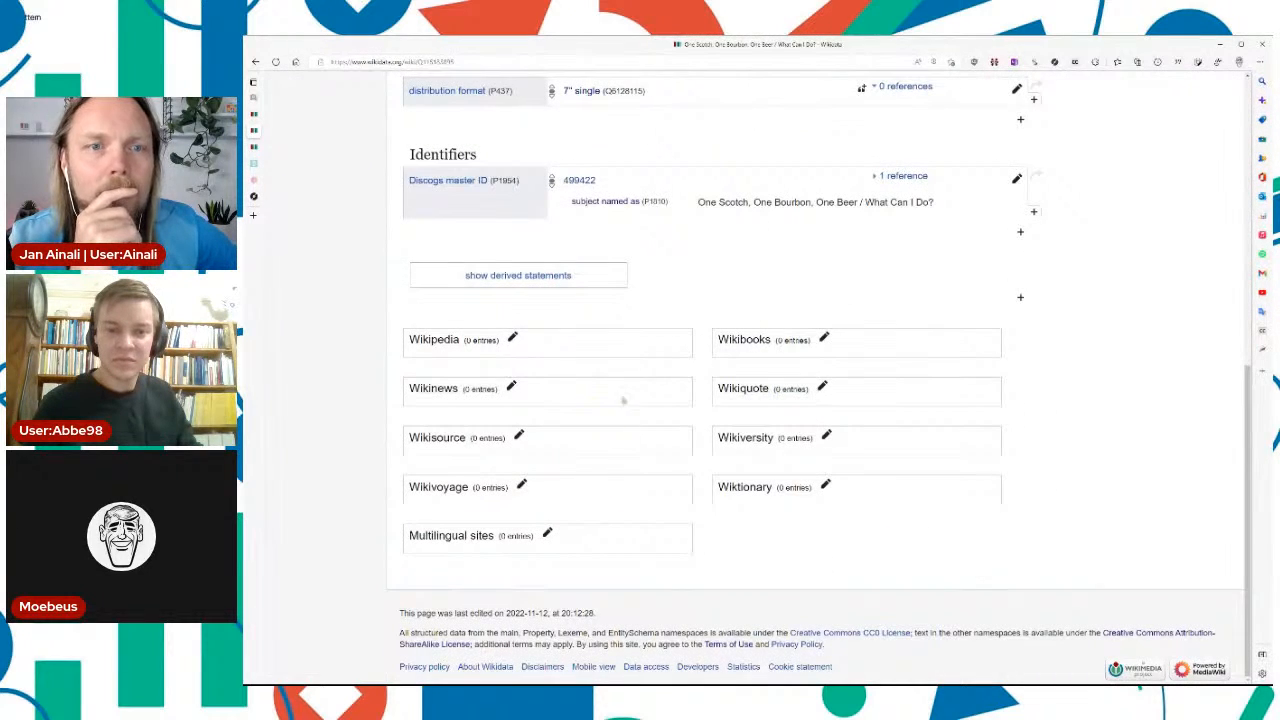
{"action": "left_click", "coordinate": [257, 117]}
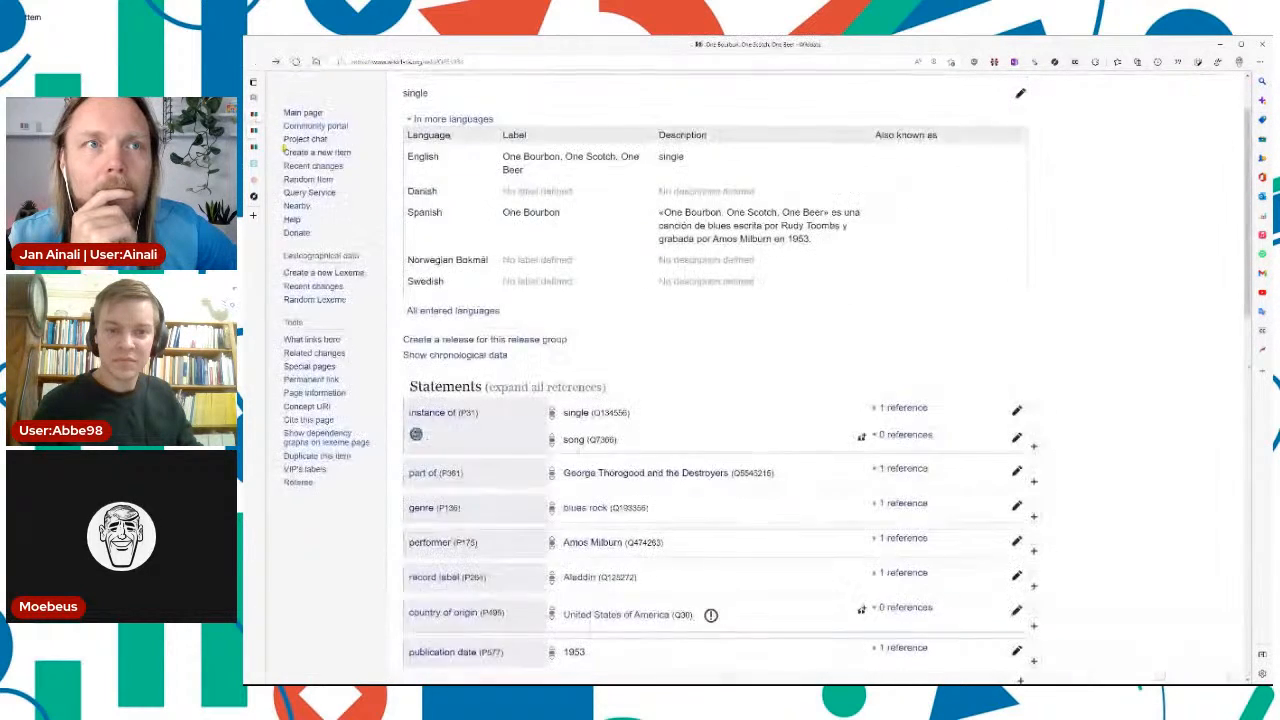
{"action": "scroll", "coordinate": [660, 480], "scroll_direction": "down", "scroll_amount": 10}
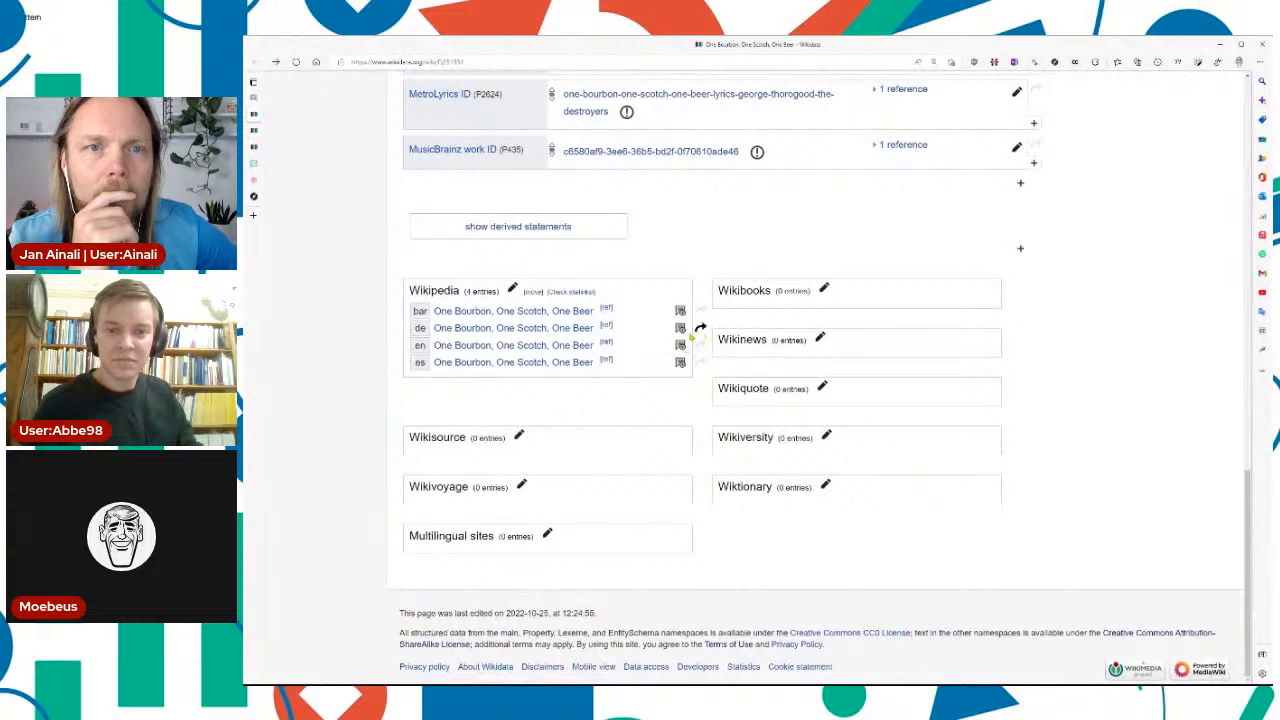
{"action": "left_click", "coordinate": [698, 334]}
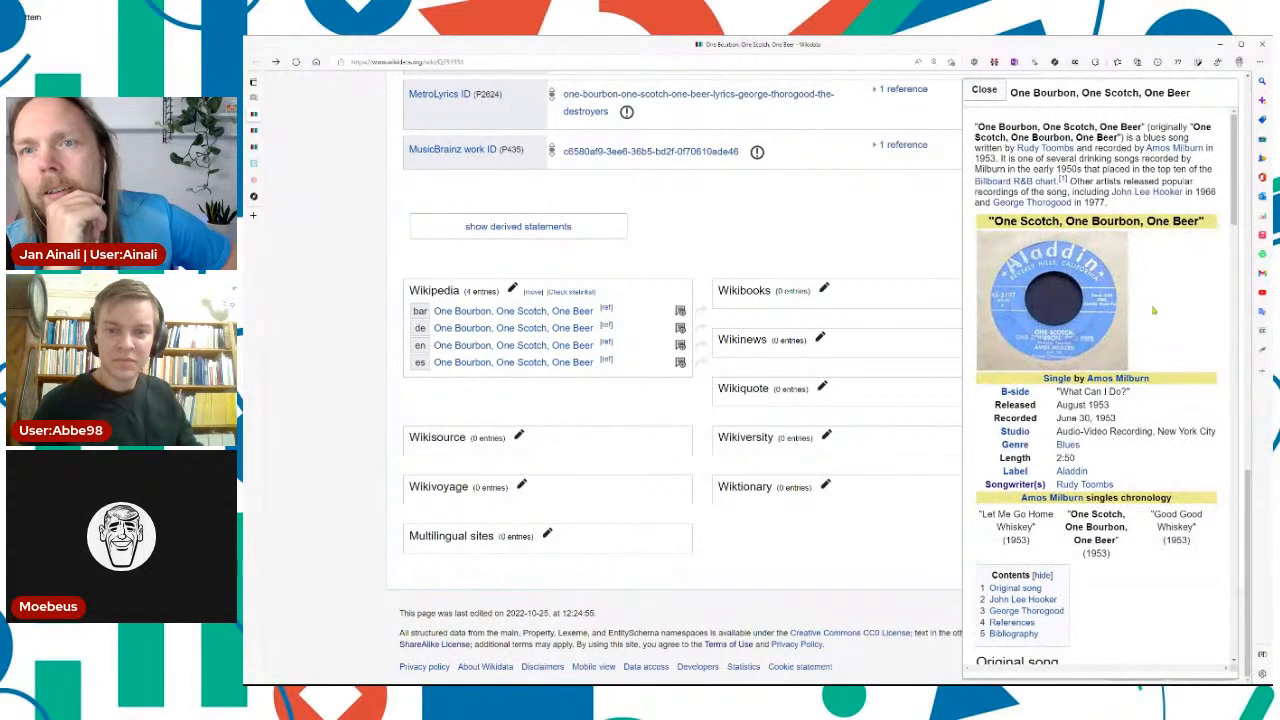
Step: View the Wikipedia article's single cover file enlarged and inspect the catalogue number on the record label
{"action": "left_click", "coordinate": [1102, 309]}
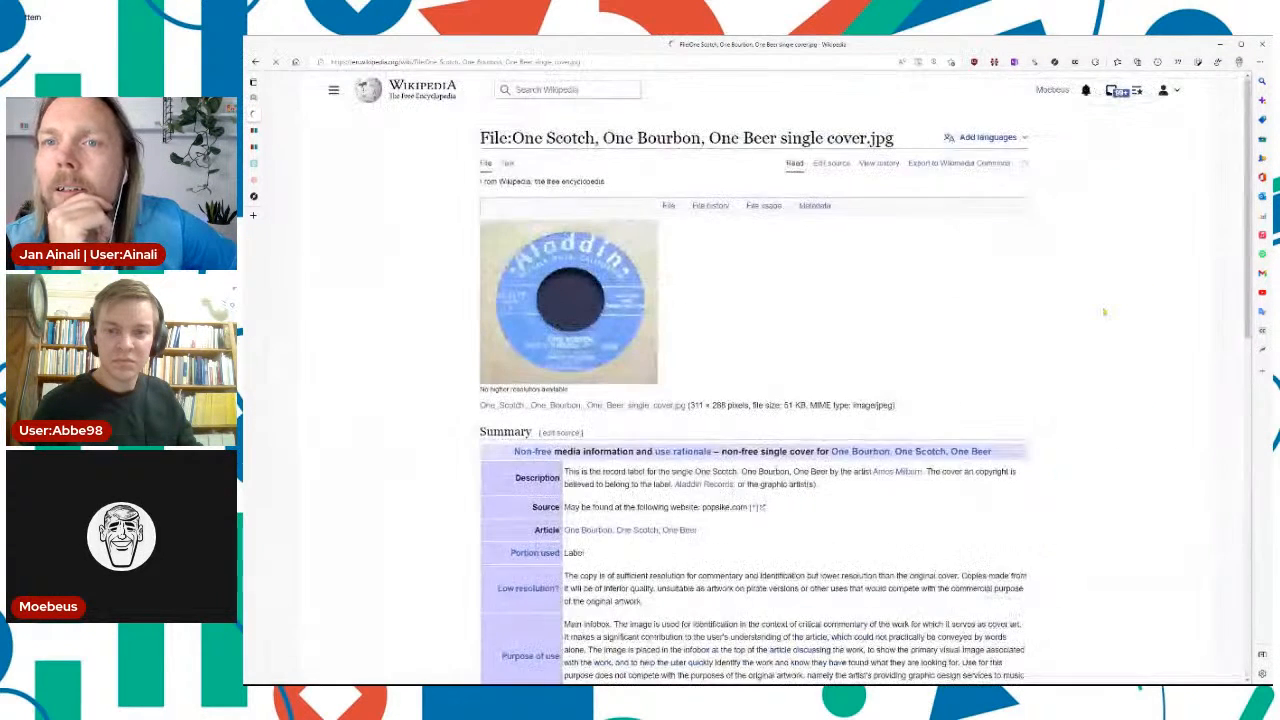
{"action": "key", "text": "ctrl+plus"}
{"action": "key", "text": "ctrl+plus"}
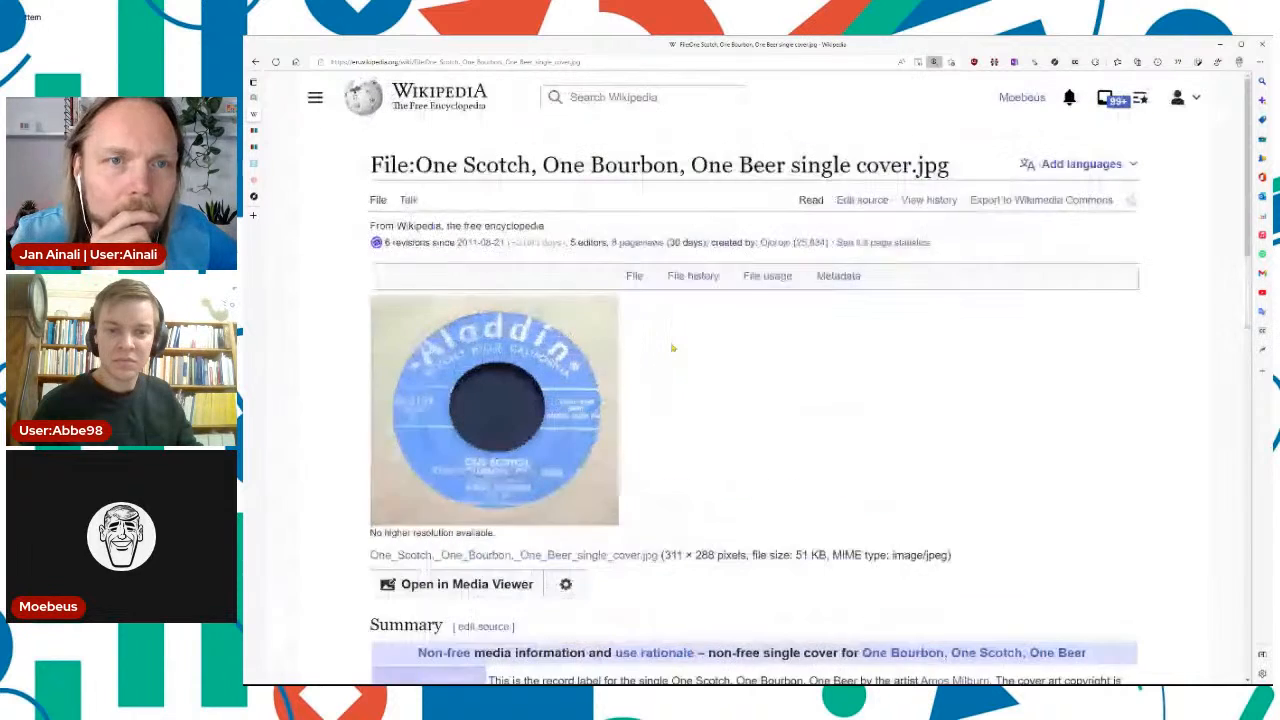
{"action": "key", "text": "ctrl+plus"}
{"action": "key", "text": "ctrl+plus"}
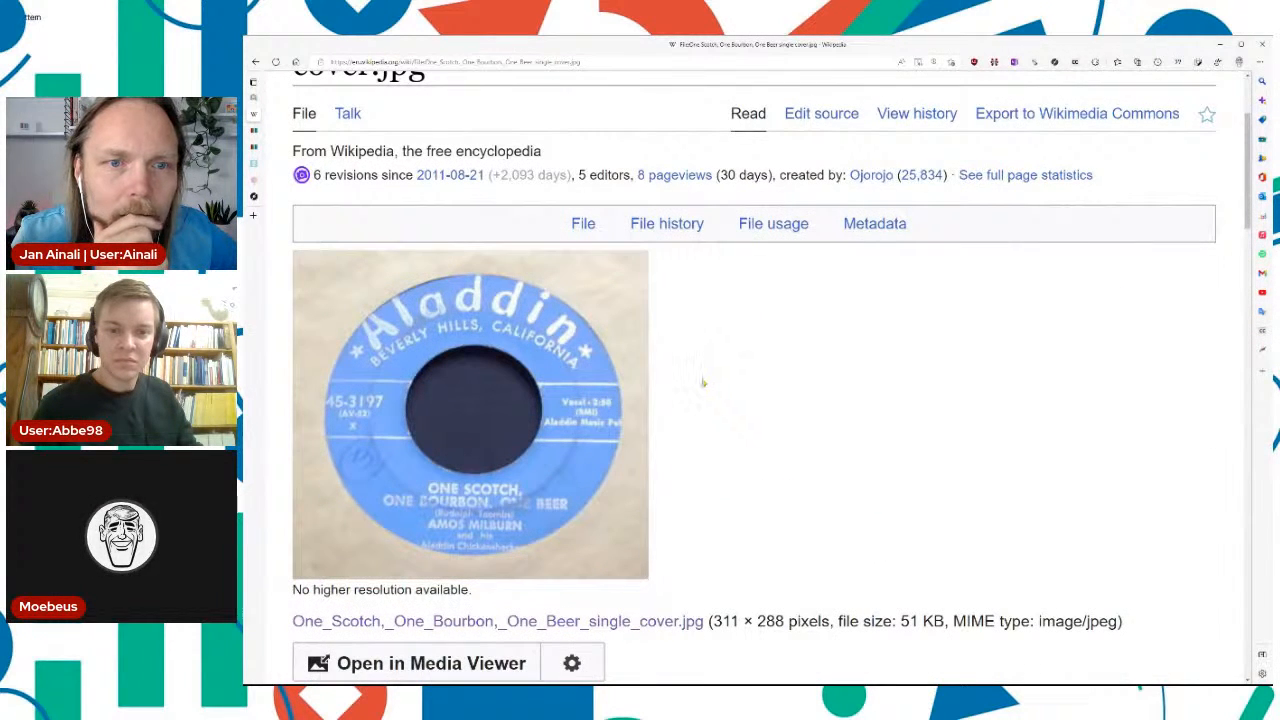
{"action": "mouse_move", "coordinate": [360, 446]}
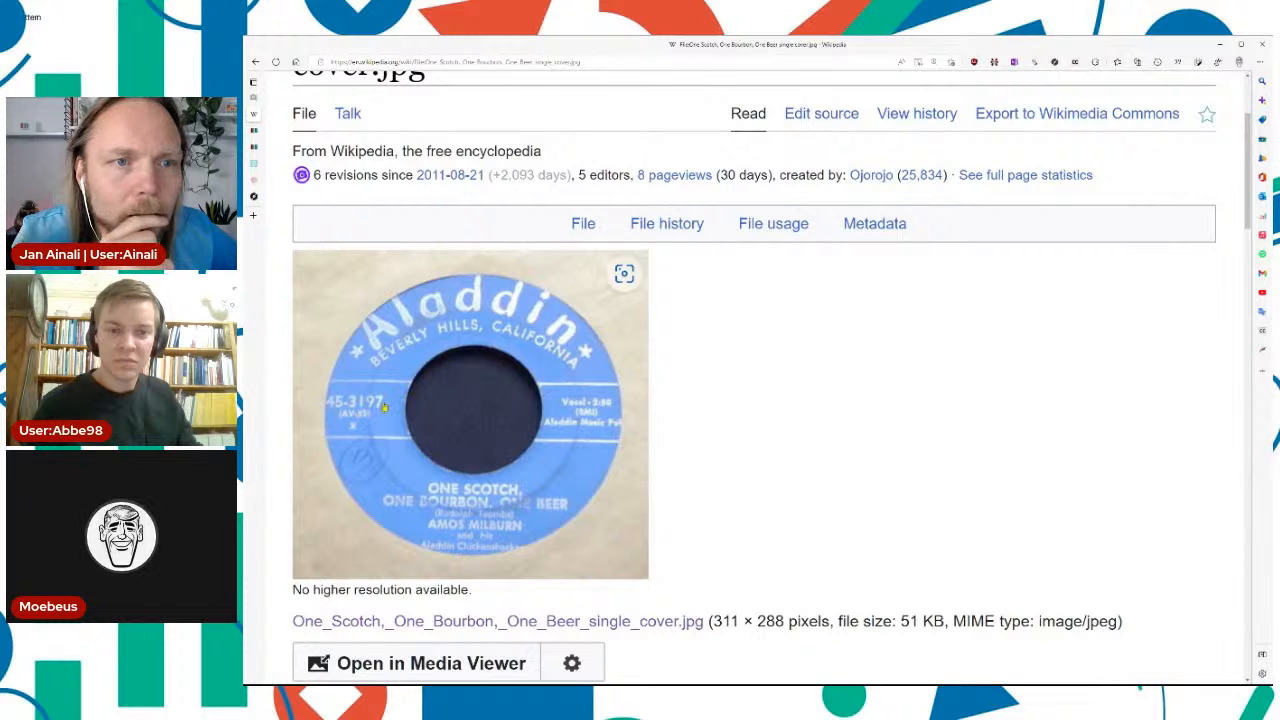
{"action": "mouse_move", "coordinate": [255, 142]}
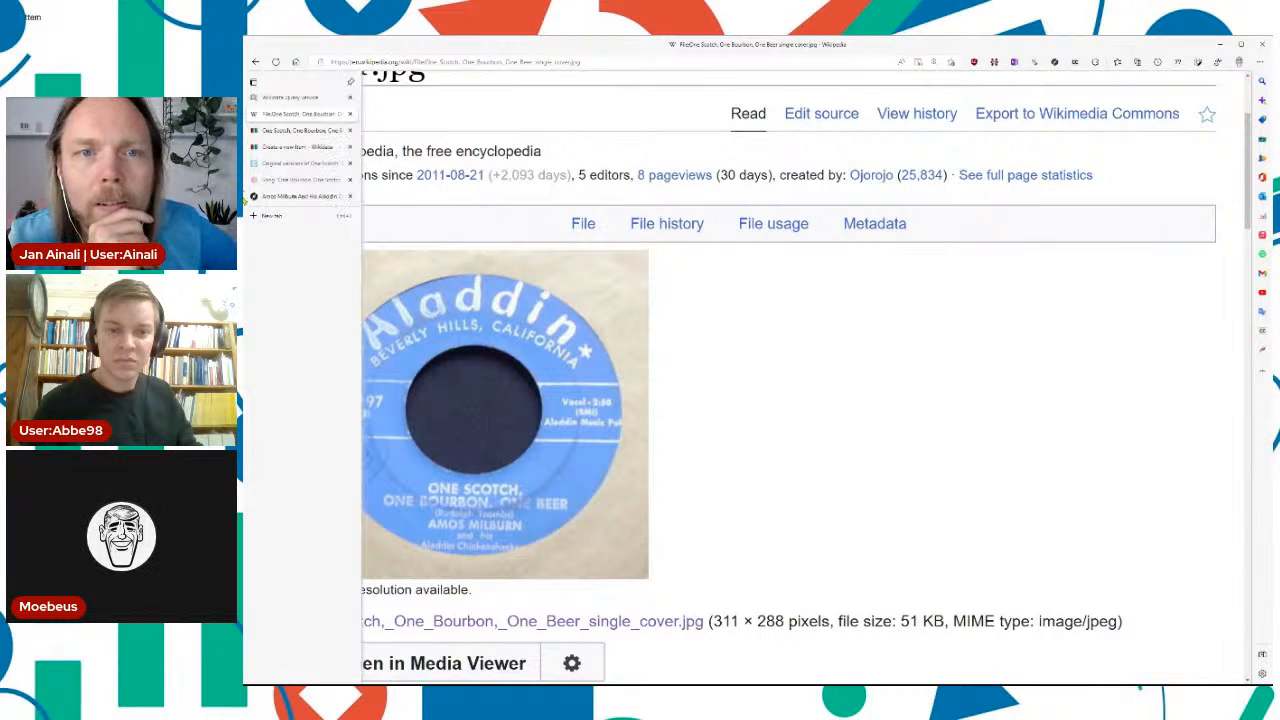
Step: Compare the Wikipedia cover image with the 7" versions listed on Discogs, and return to the new item form
{"action": "left_click", "coordinate": [269, 199]}
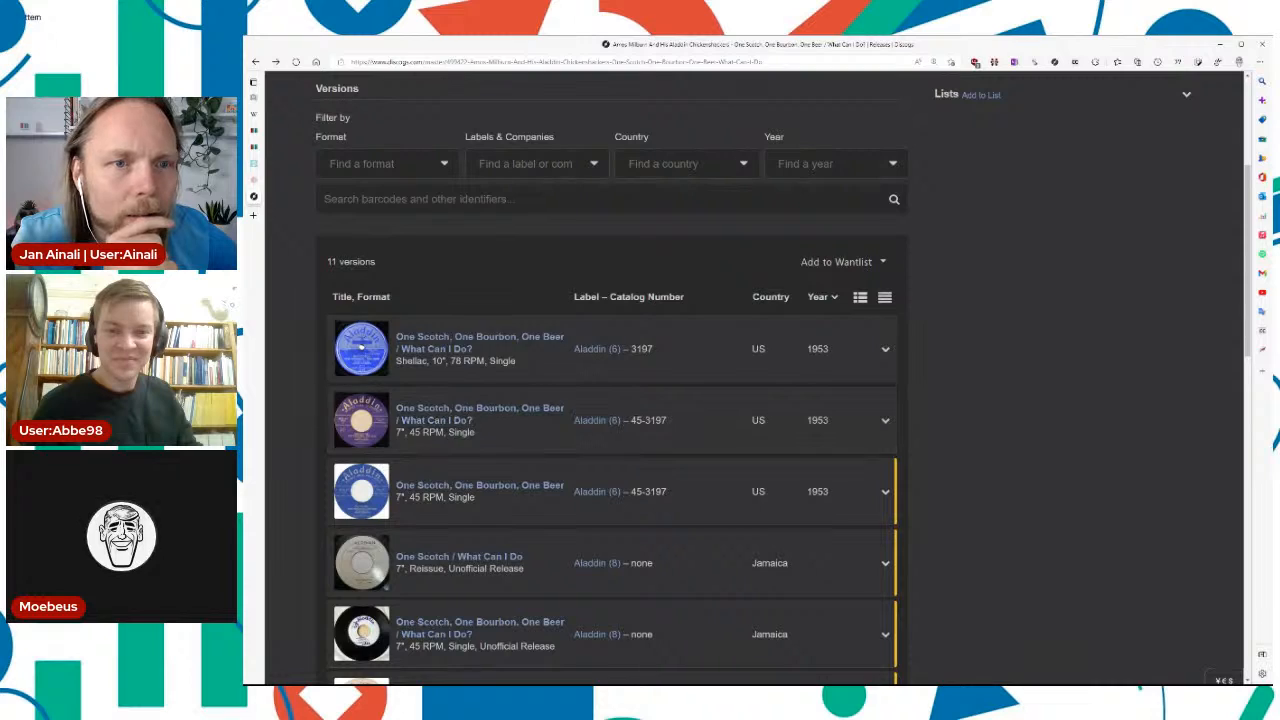
{"action": "left_click", "coordinate": [257, 132]}
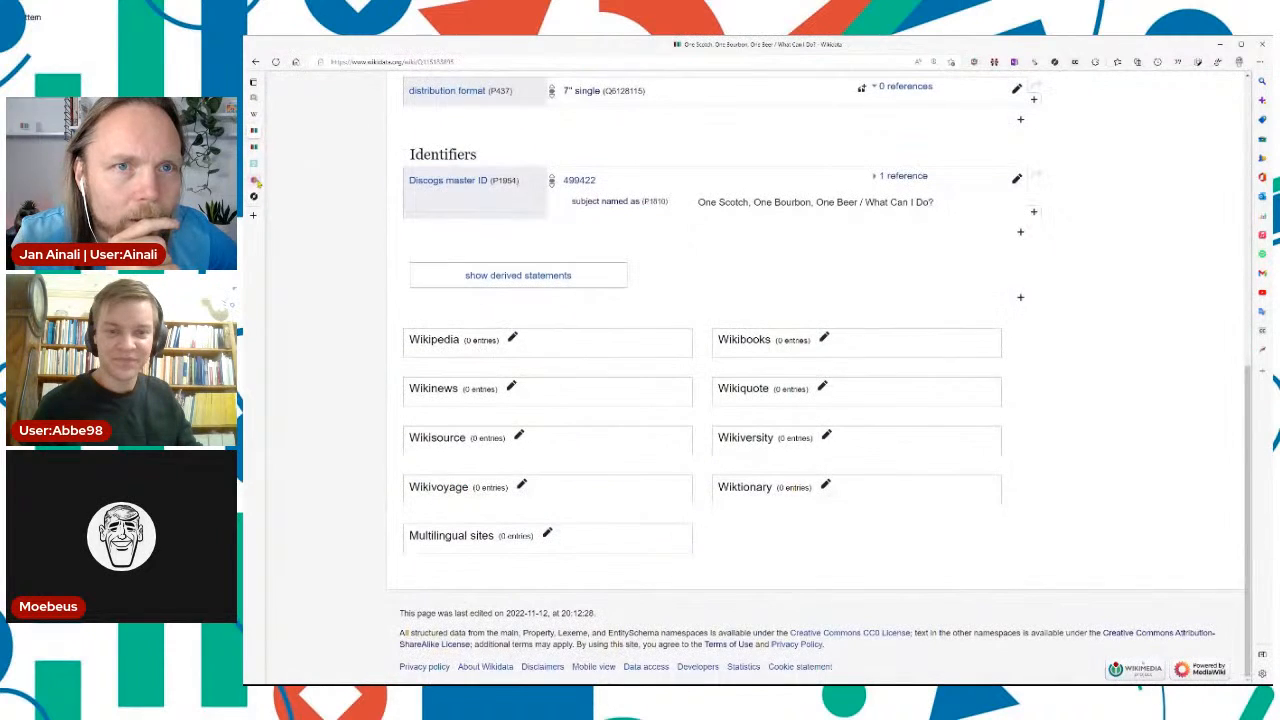
{"action": "left_click", "coordinate": [262, 150]}
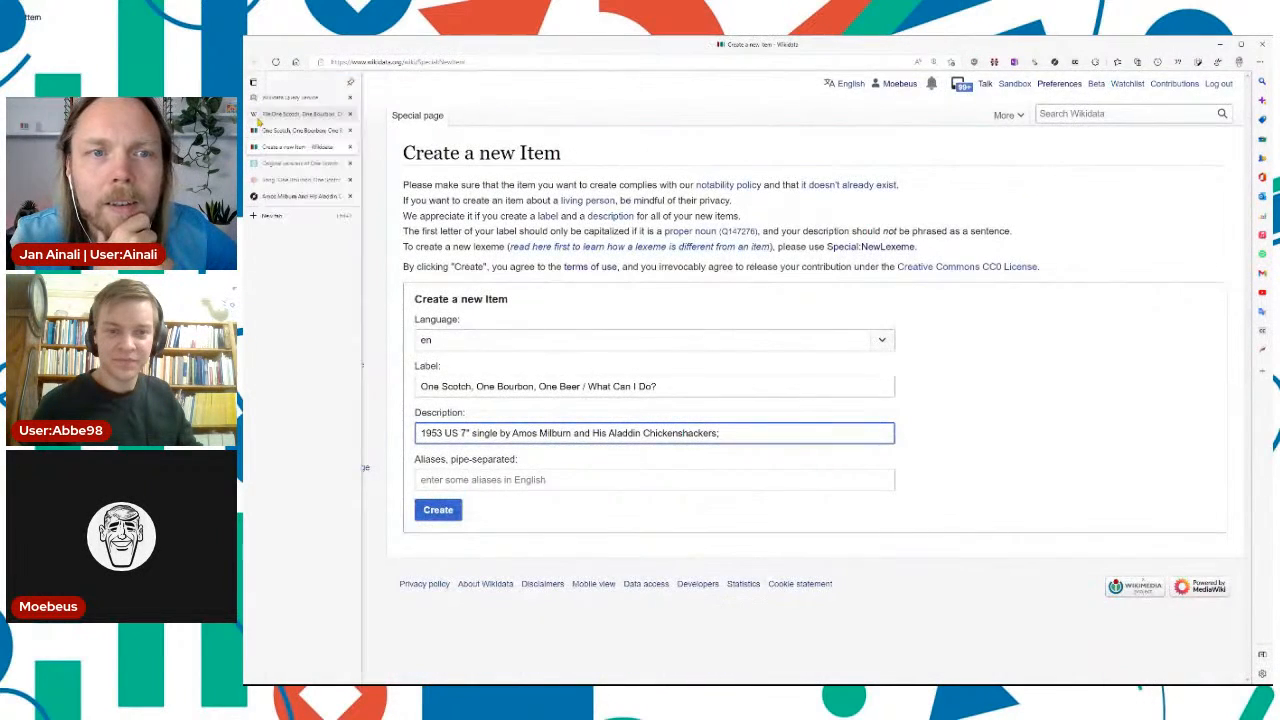
{"action": "left_click", "coordinate": [257, 131]}
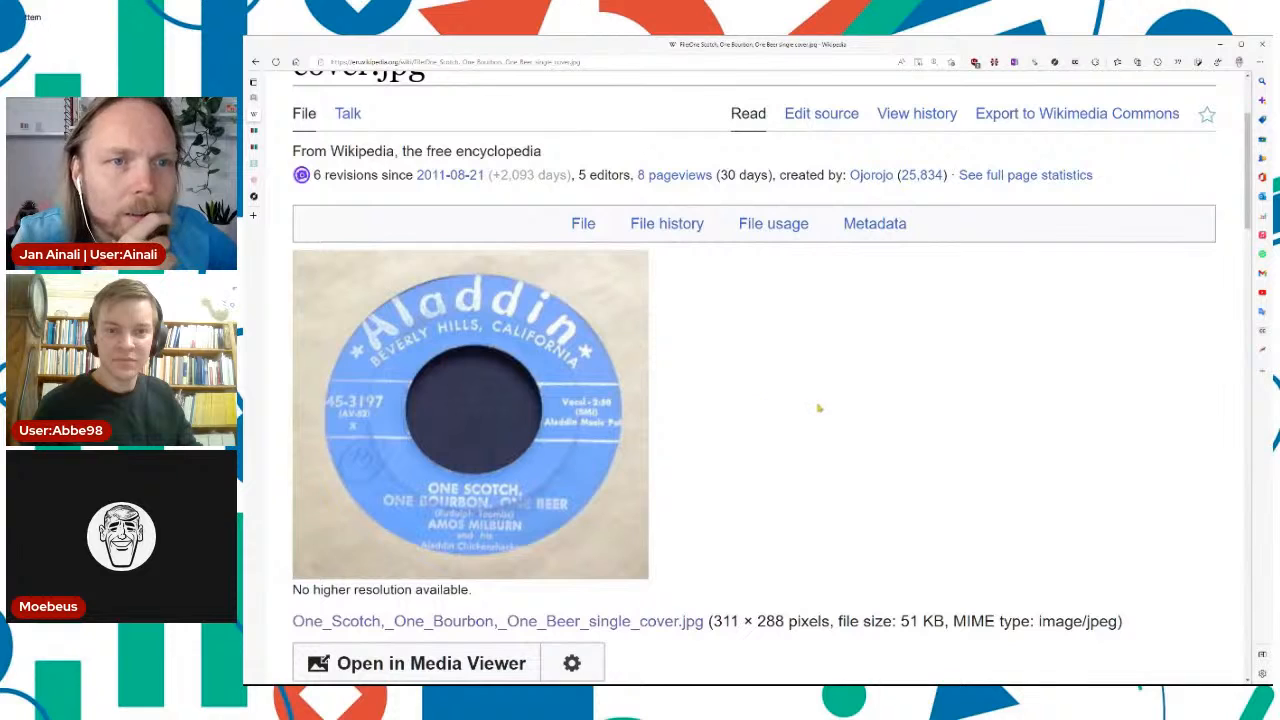
{"action": "left_click", "coordinate": [256, 149]}
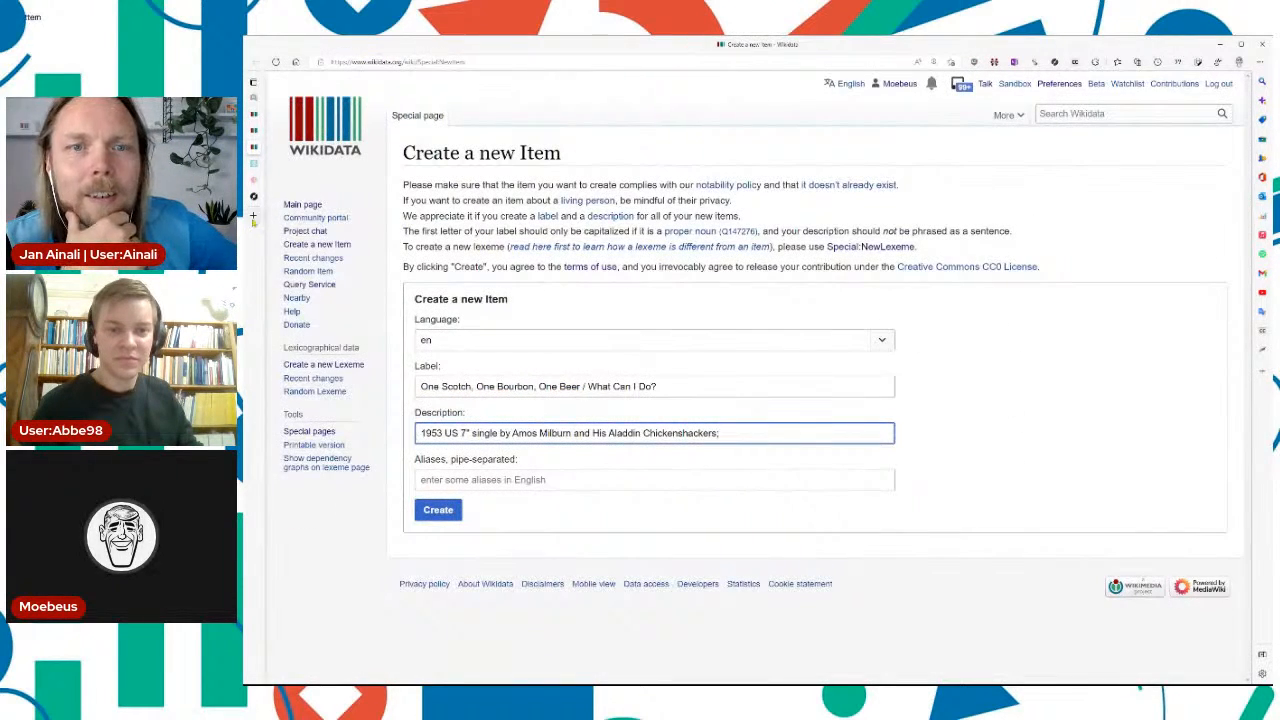
Step: Open the Discogs release page of the purple-label 1953 US 7" version and examine its label image at full size
{"action": "left_click", "coordinate": [254, 196]}
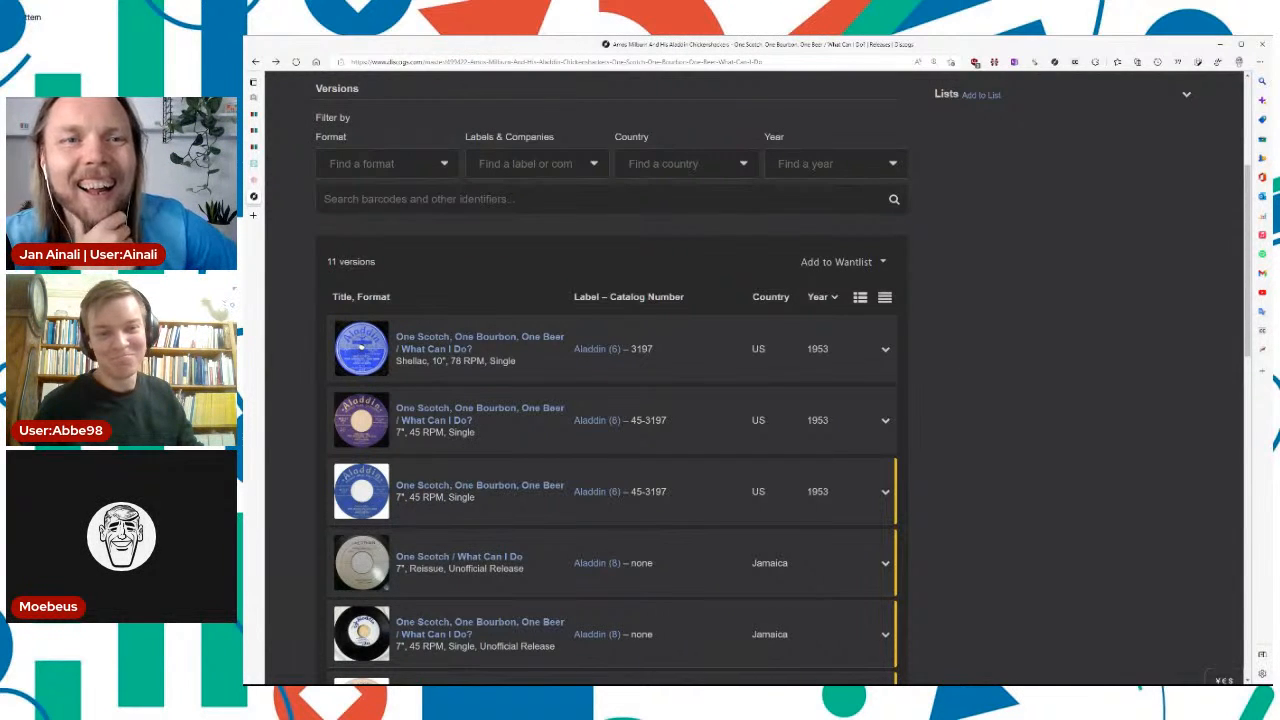
{"action": "left_click", "coordinate": [510, 418]}
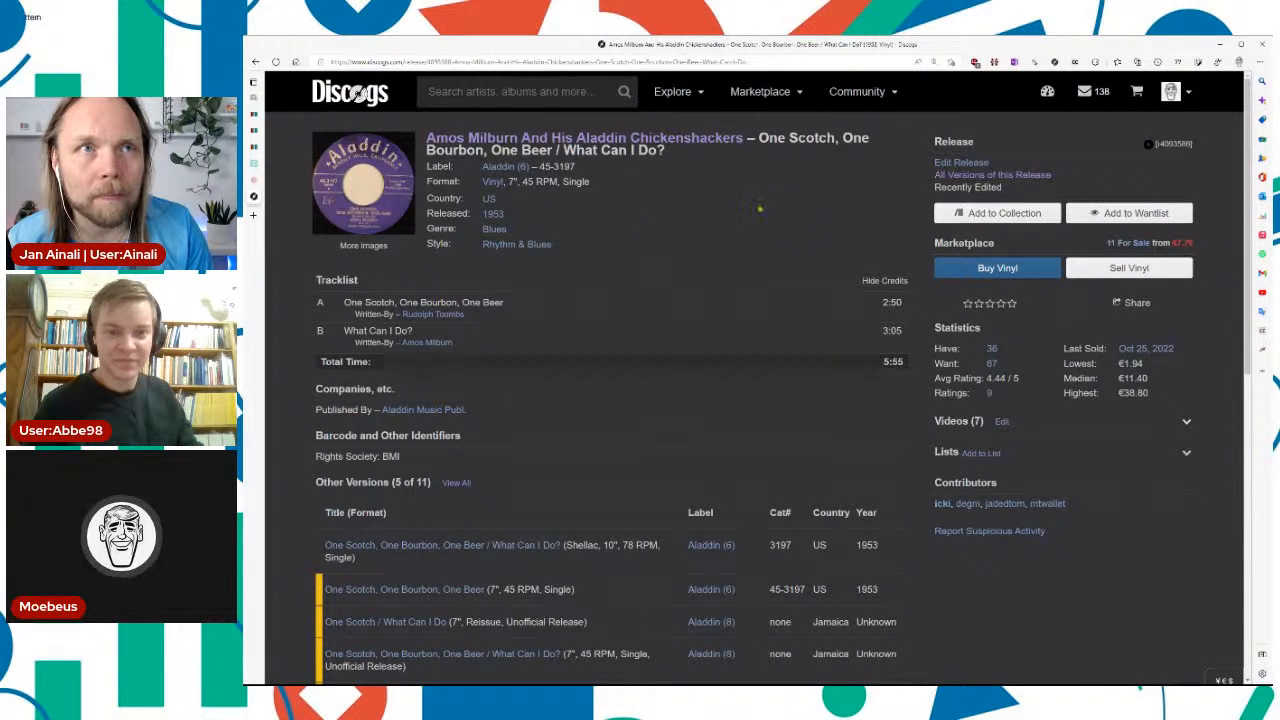
{"action": "left_click", "coordinate": [361, 212]}
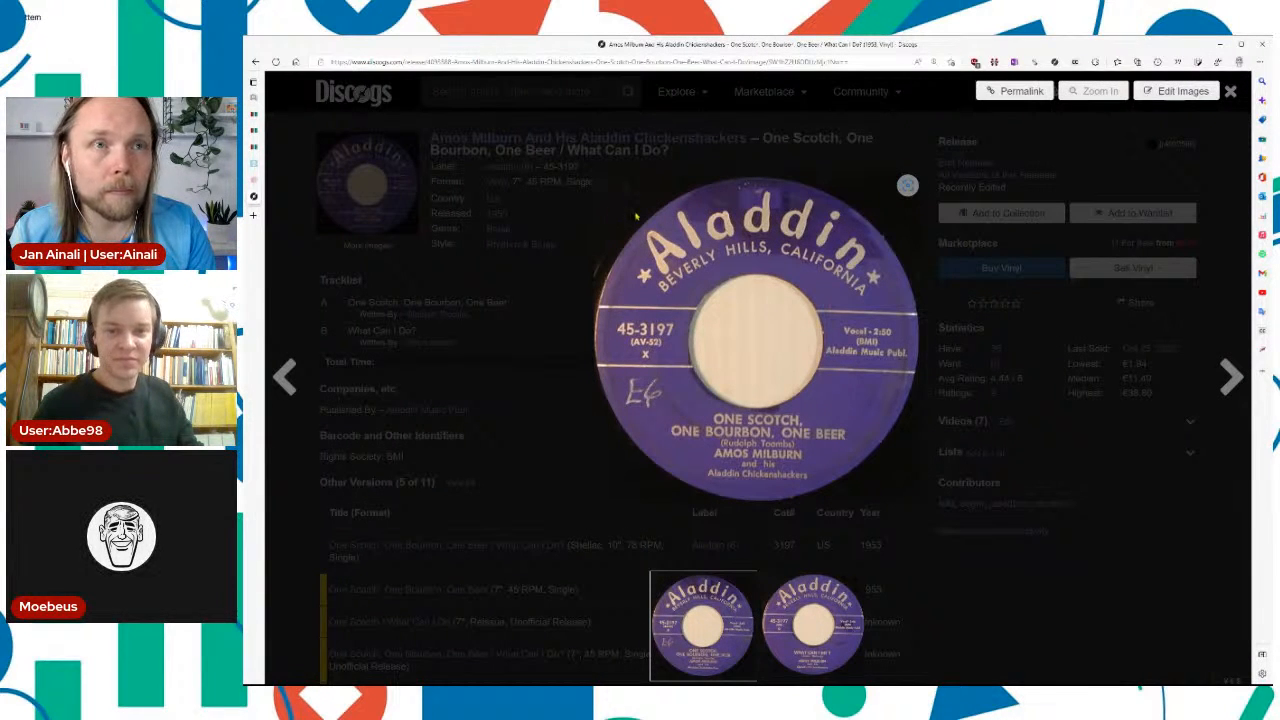
{"action": "key", "text": "ctrl+l"}
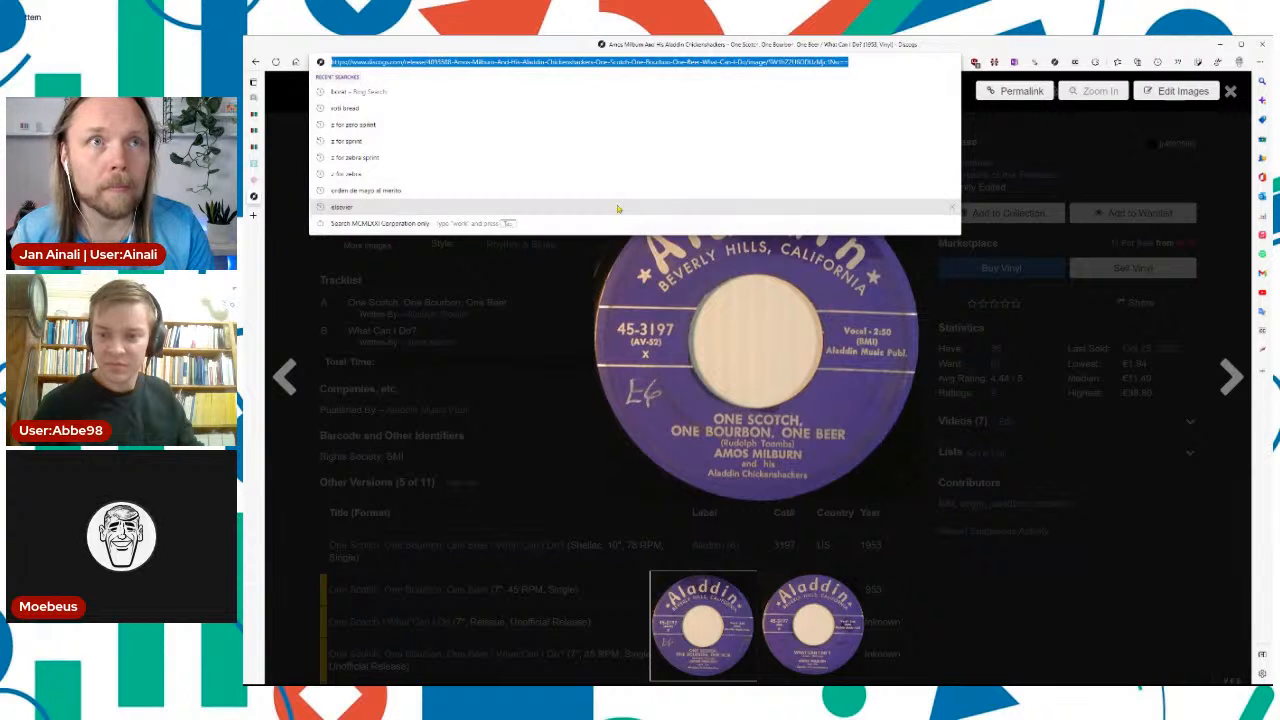
{"action": "left_click", "coordinate": [254, 147]}
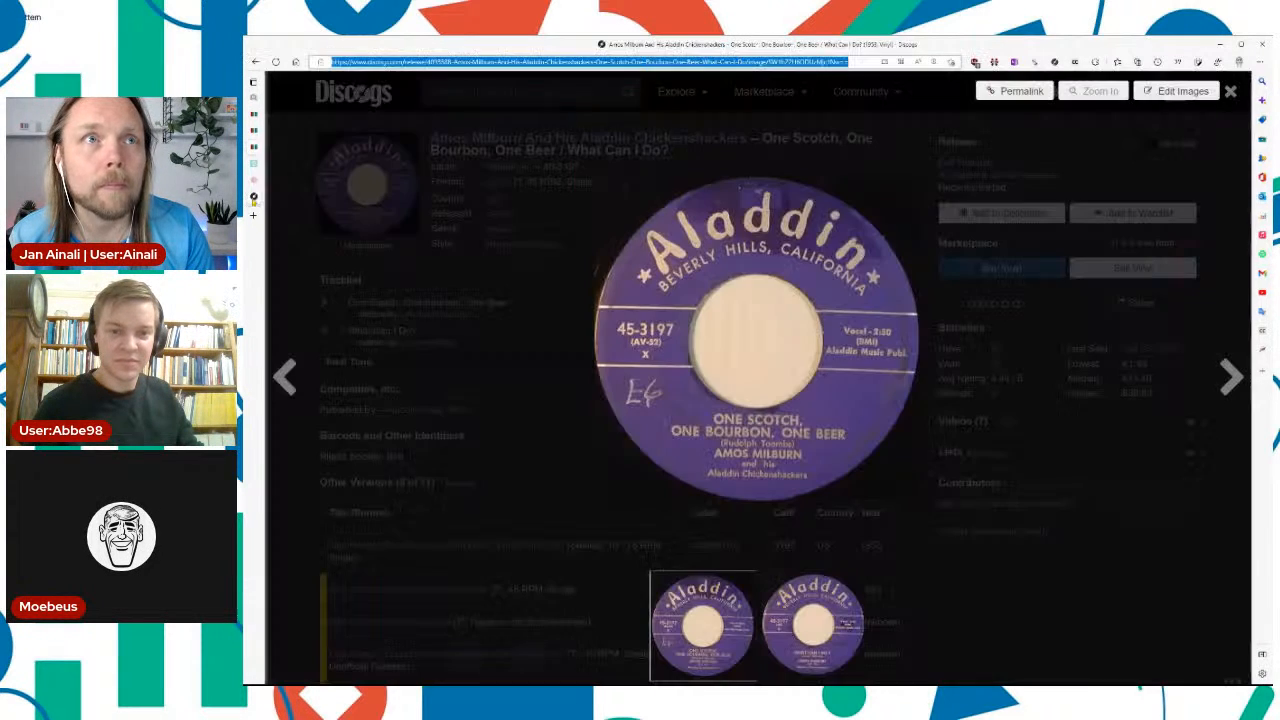
{"action": "left_click", "coordinate": [254, 196]}
{"action": "left_click", "coordinate": [612, 198]}
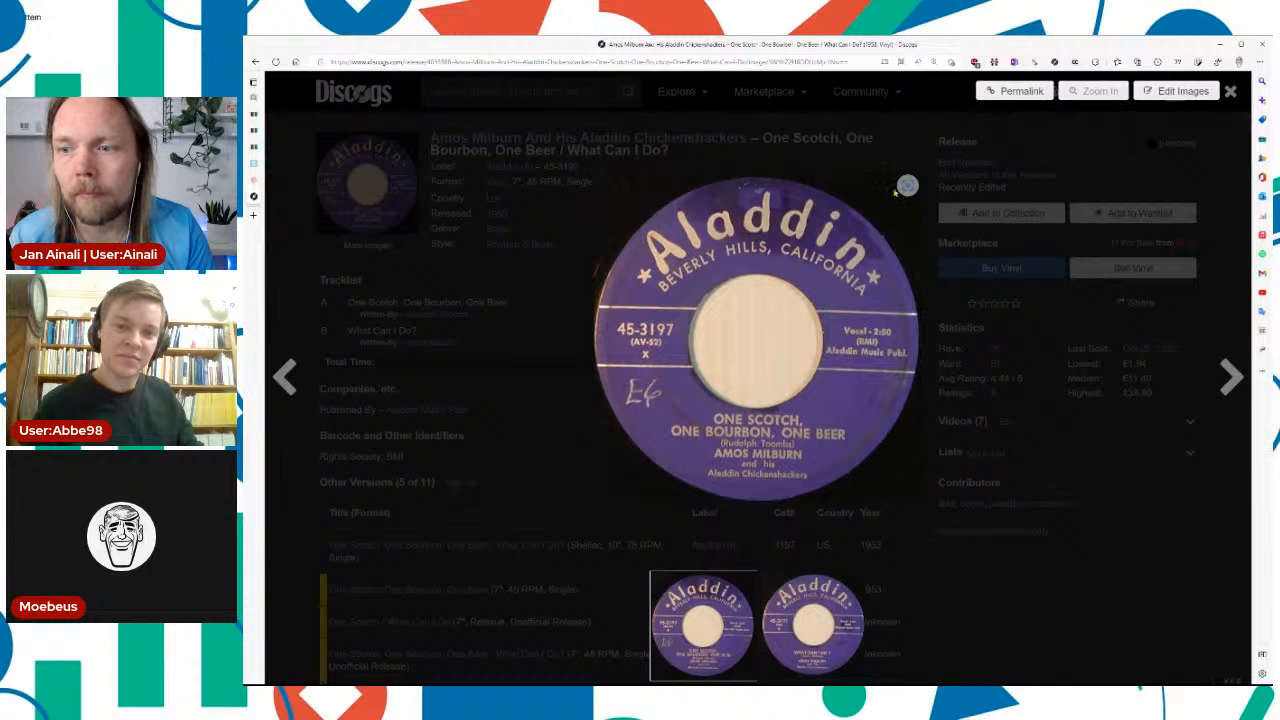
{"action": "left_click", "coordinate": [1230, 91]}
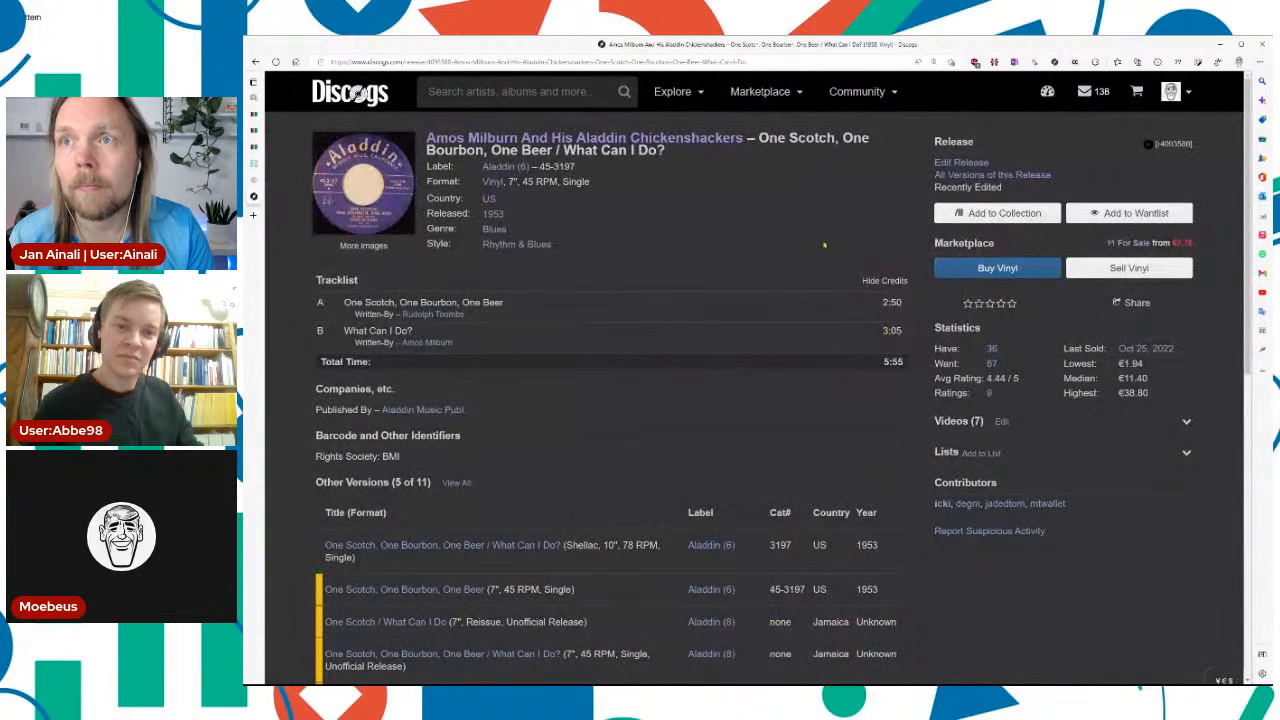
Step: Copy the label and catalogue number from the Discogs release and append them to the item description as "Aladdin – 45-3197"
{"action": "left_click_drag", "start_coordinate": [575, 167], "coordinate": [474, 167]}
{"action": "key", "text": "ctrl+c"}
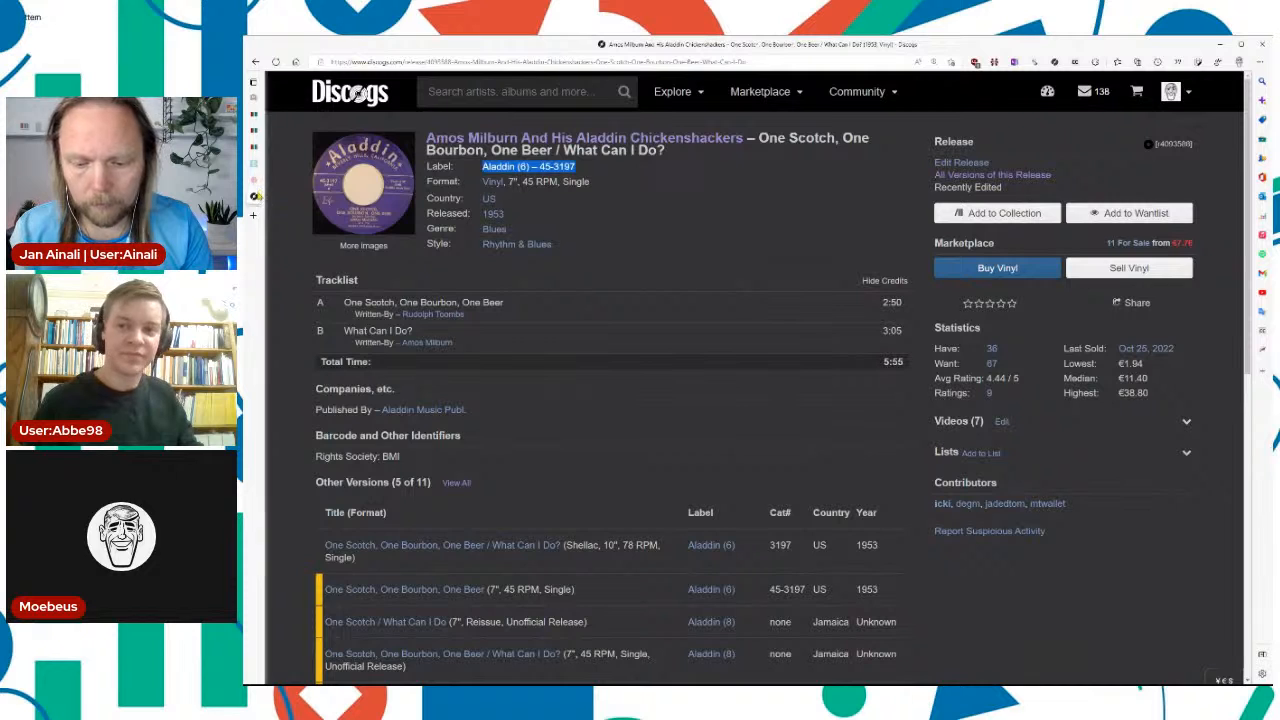
{"action": "left_click", "coordinate": [268, 147]}
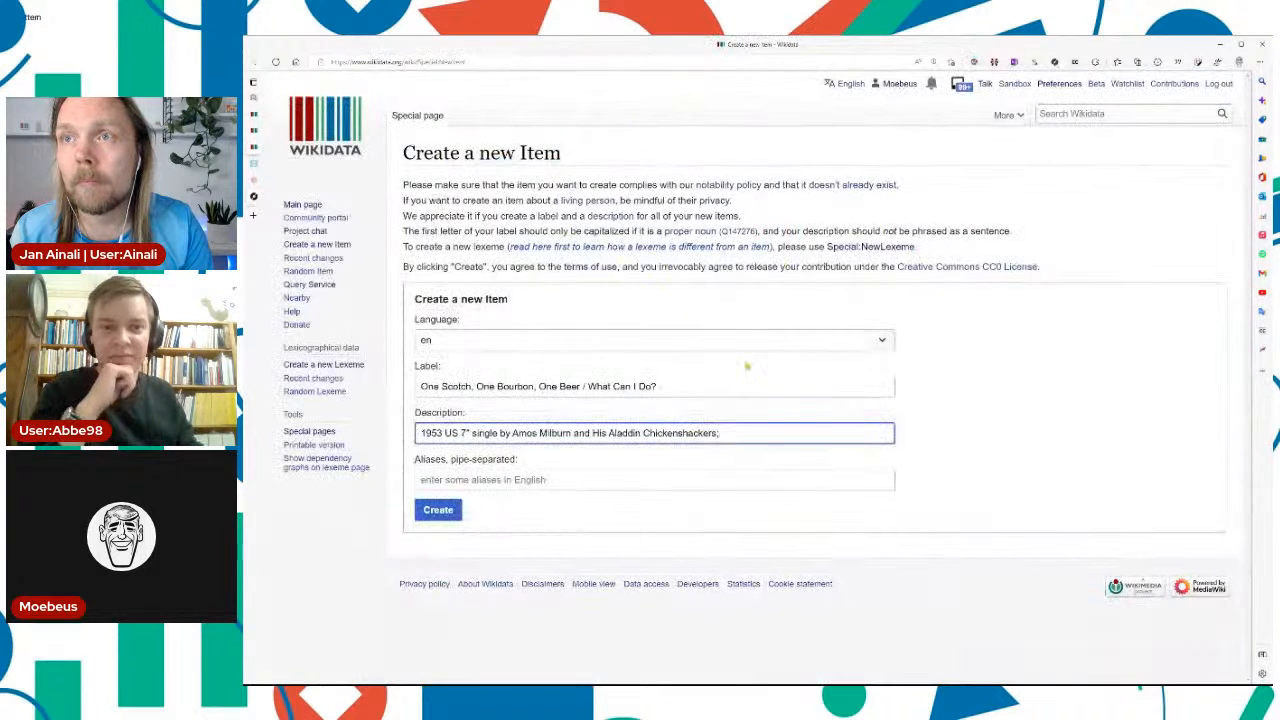
{"action": "key", "text": "ctrl+v"}
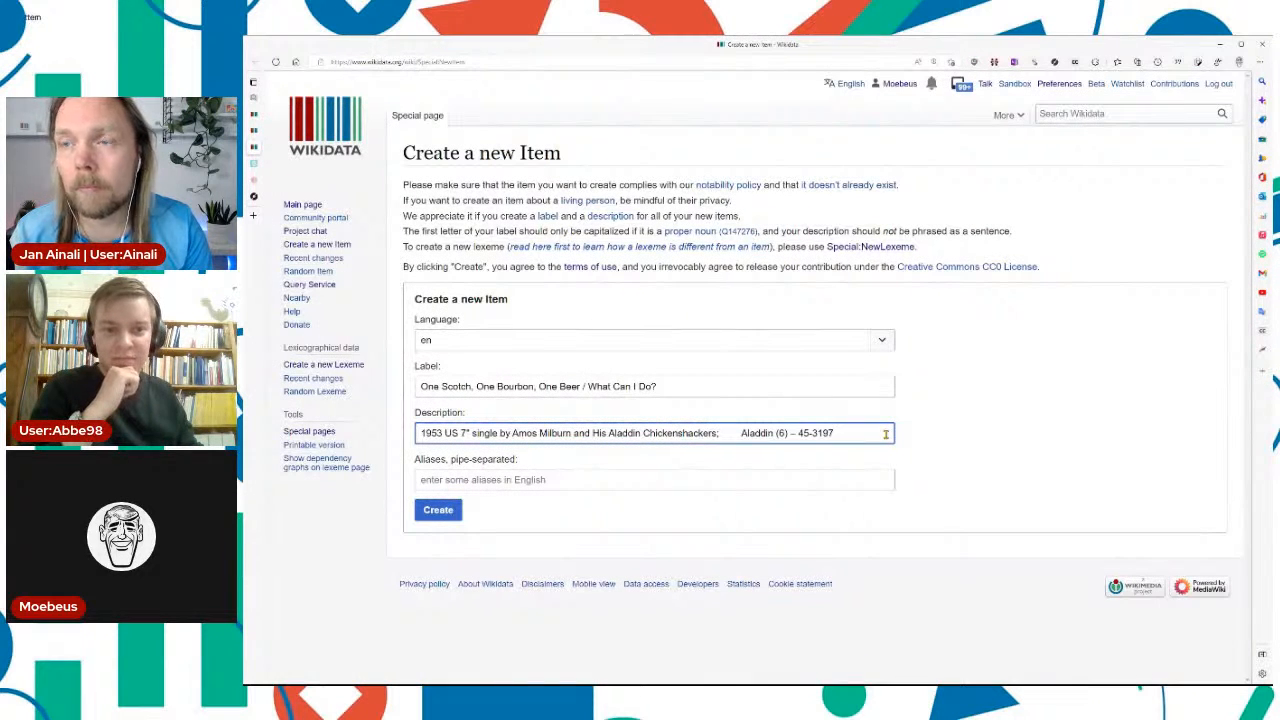
{"action": "key", "text": "shift+Left"}
{"action": "key", "text": "shift+Left"}
{"action": "key", "text": "shift+Left"}
{"action": "key", "text": "BackSpace"}
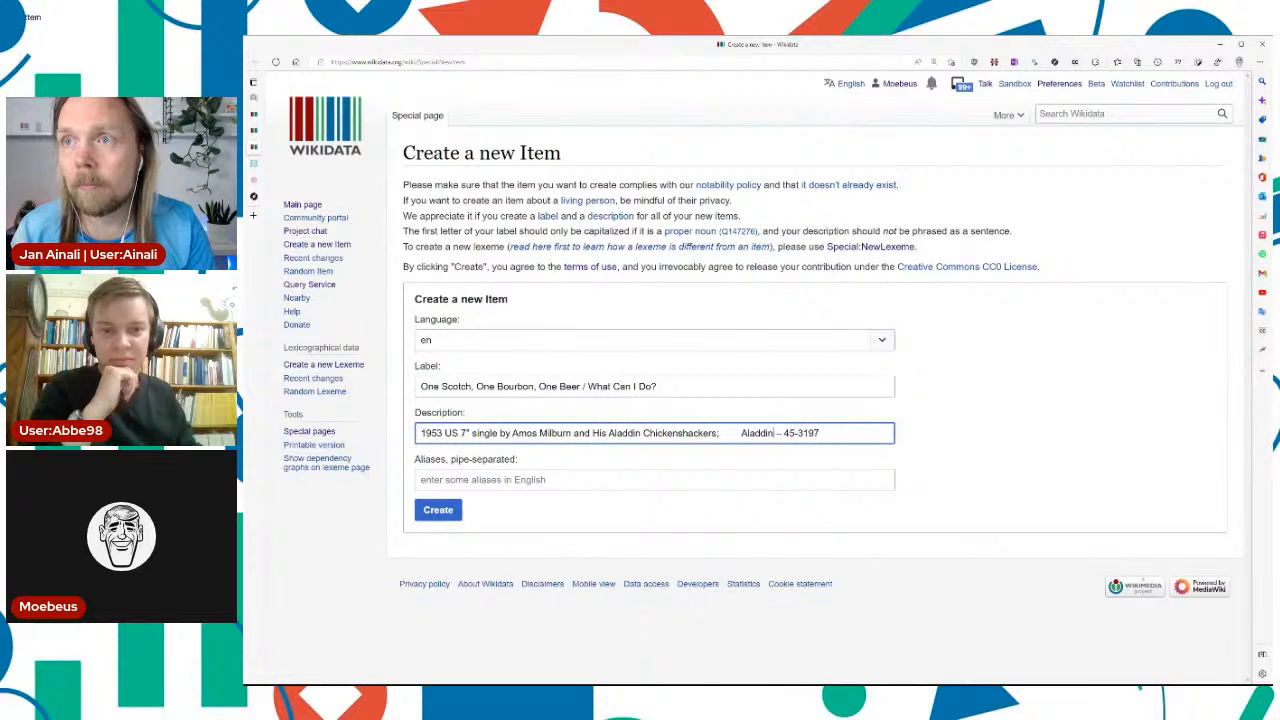
{"action": "key", "text": "shift+Left"}
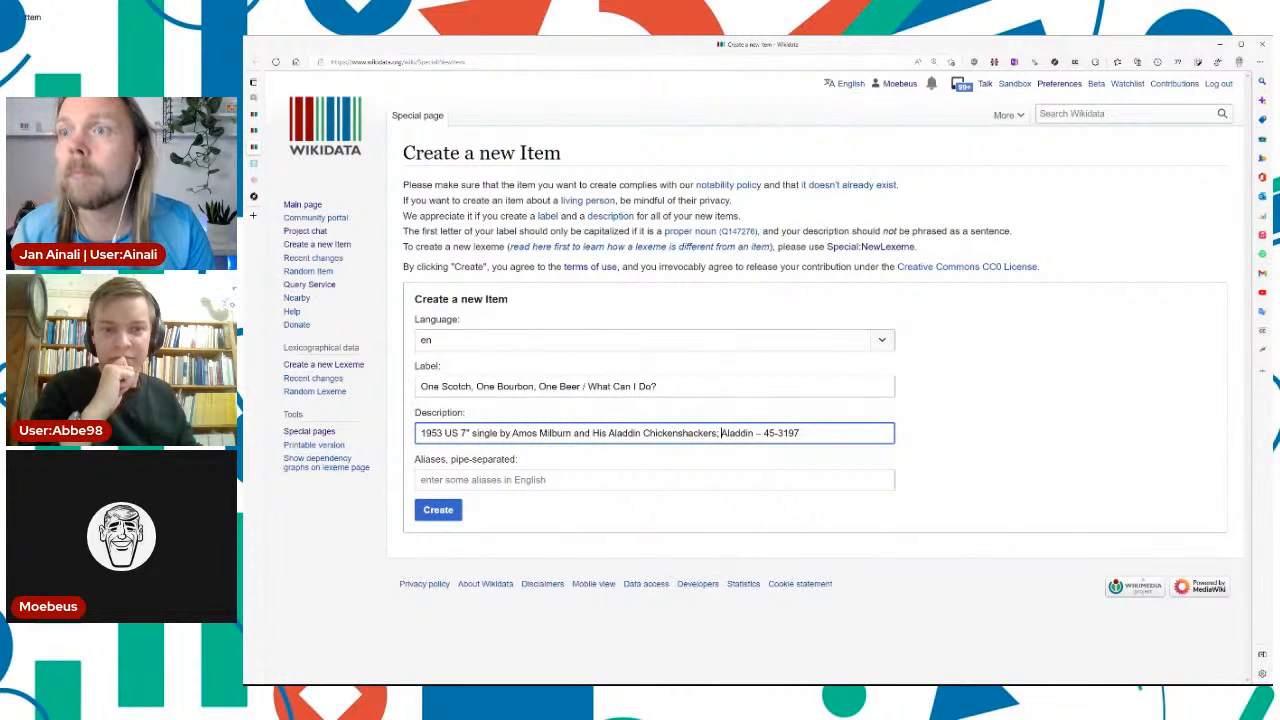
Step: Copy "Aladdin – 45-3197" from the description of the new item and enter it as an alias
{"action": "key", "text": "shift+End"}
{"action": "key", "text": "ctrl+c"}
{"action": "key", "text": "Tab"}
{"action": "key", "text": "ctrl+v"}
Step: Add "One Scotch, One Bourbon, One Beer" and "What Can I Do?" from the label as separate aliases, and create the item
{"action": "key", "text": "shift+Tab"}
{"action": "key", "text": "shift+Tab"}
{"action": "key", "text": "Tab"}
{"action": "key", "text": "Tab"}
{"action": "key", "text": "End"}
{"action": "type", "text": "|"}
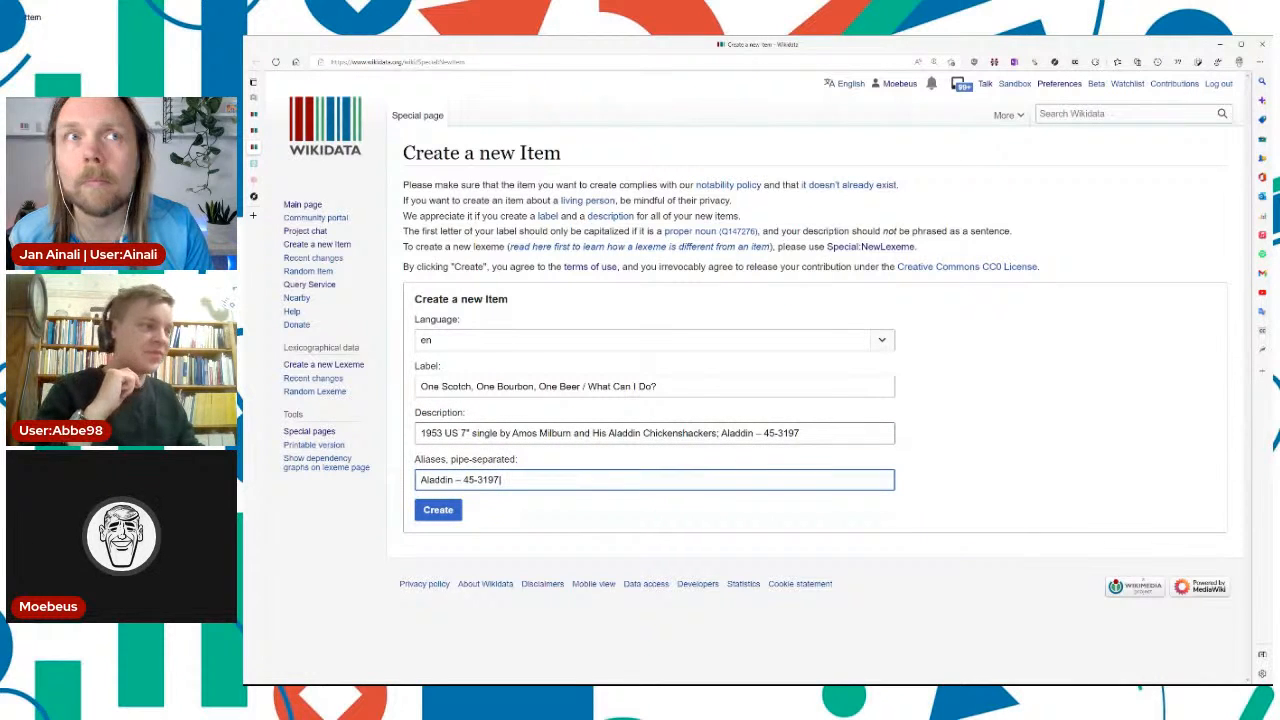
{"action": "key", "text": "ctrl+v"}
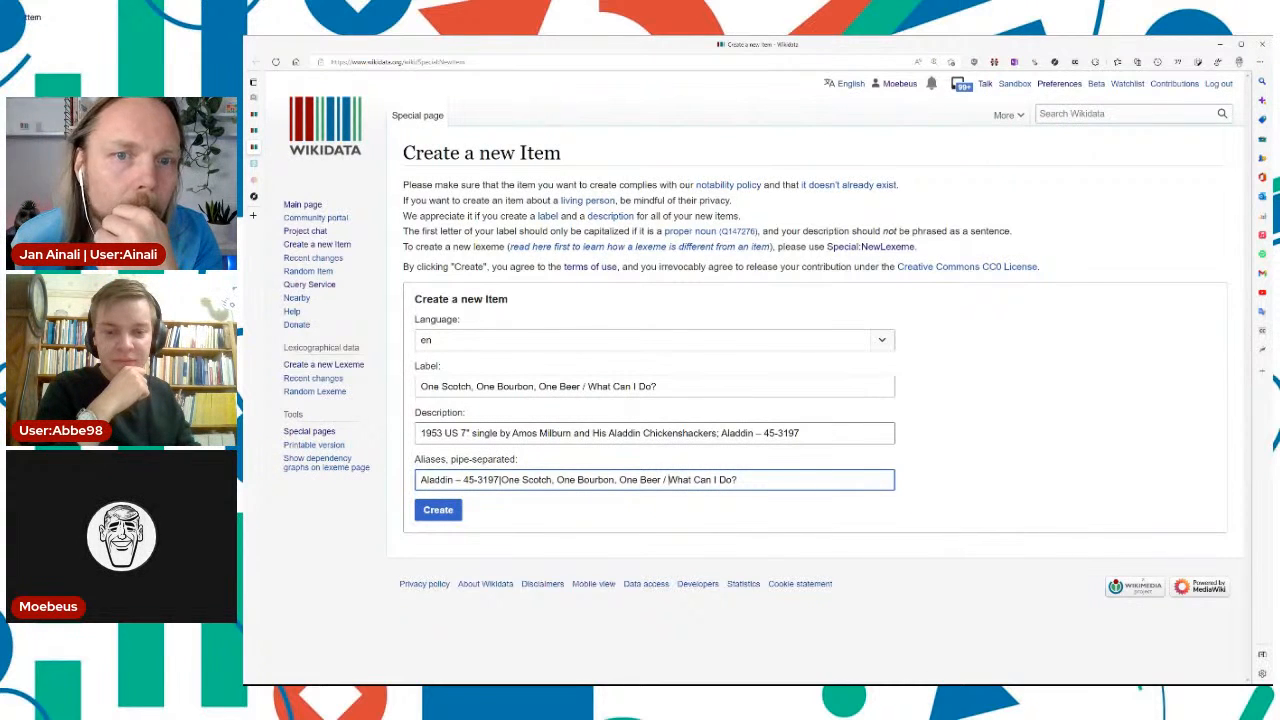
{"action": "type", "text": "|"}
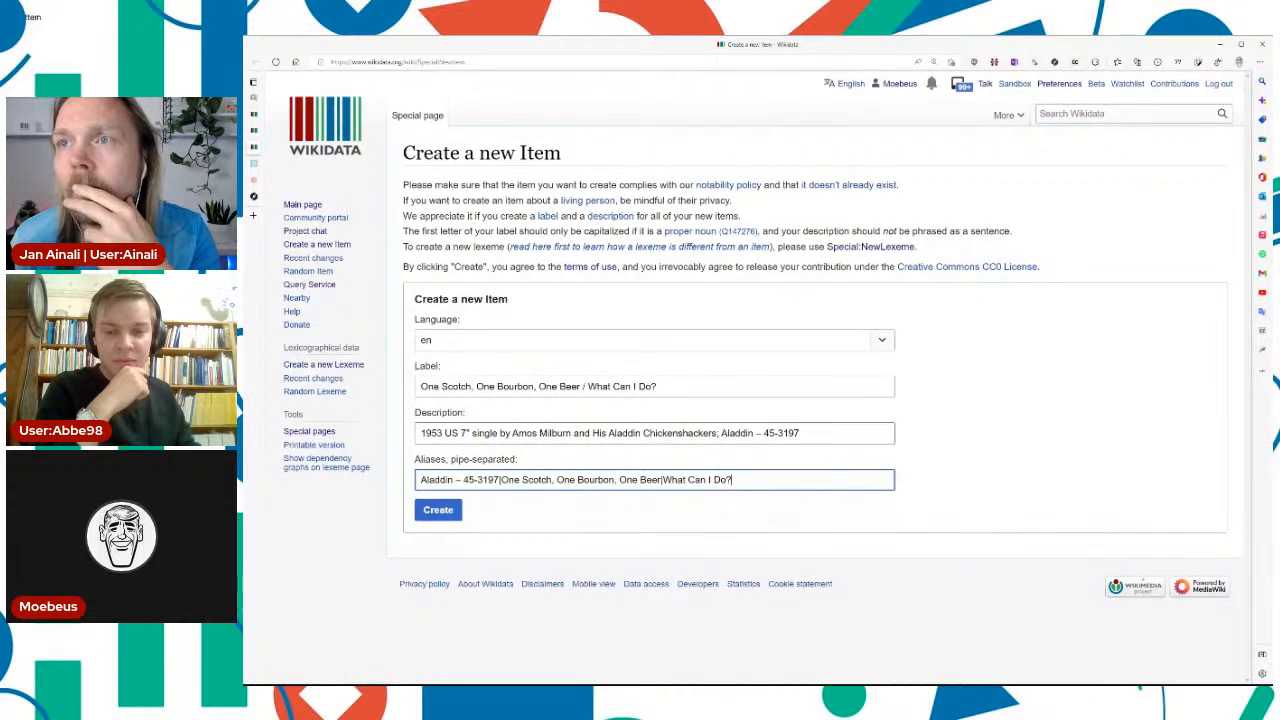
{"action": "key", "text": "Return"}
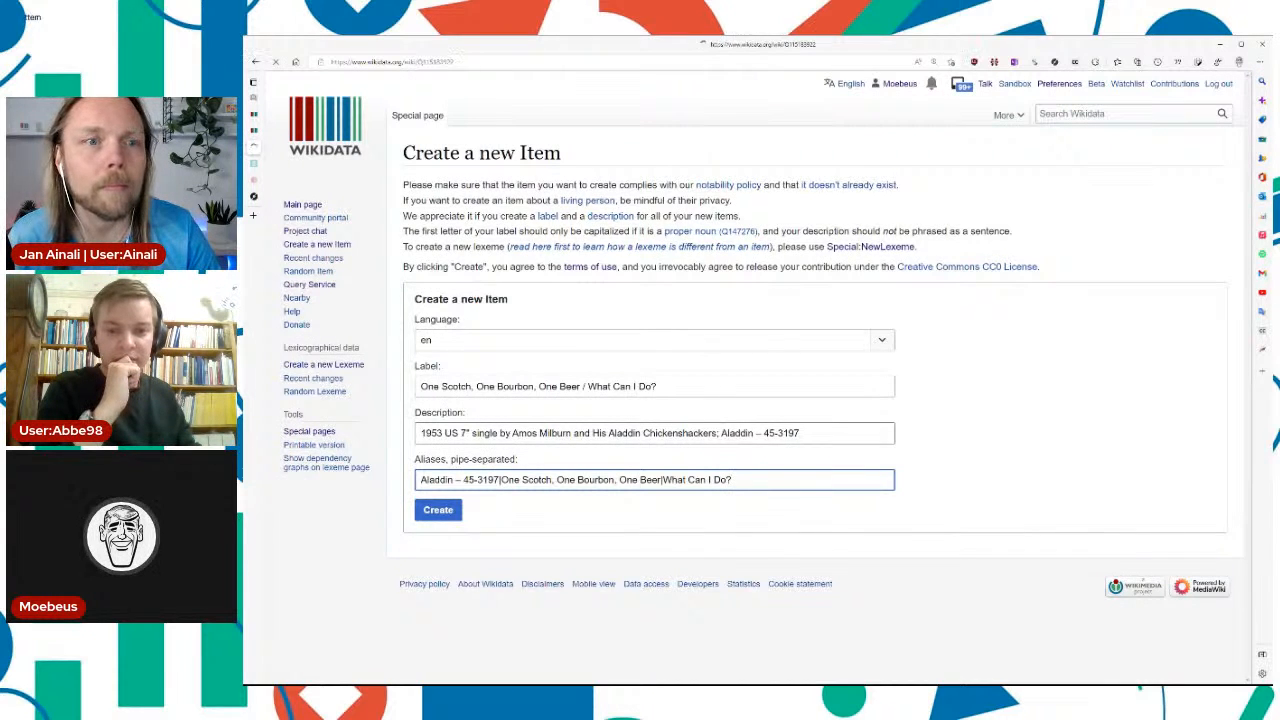
Step: Add an "instance of" statement with the value "single release" to the new item and save it
{"action": "left_click", "coordinate": [1020, 448]}
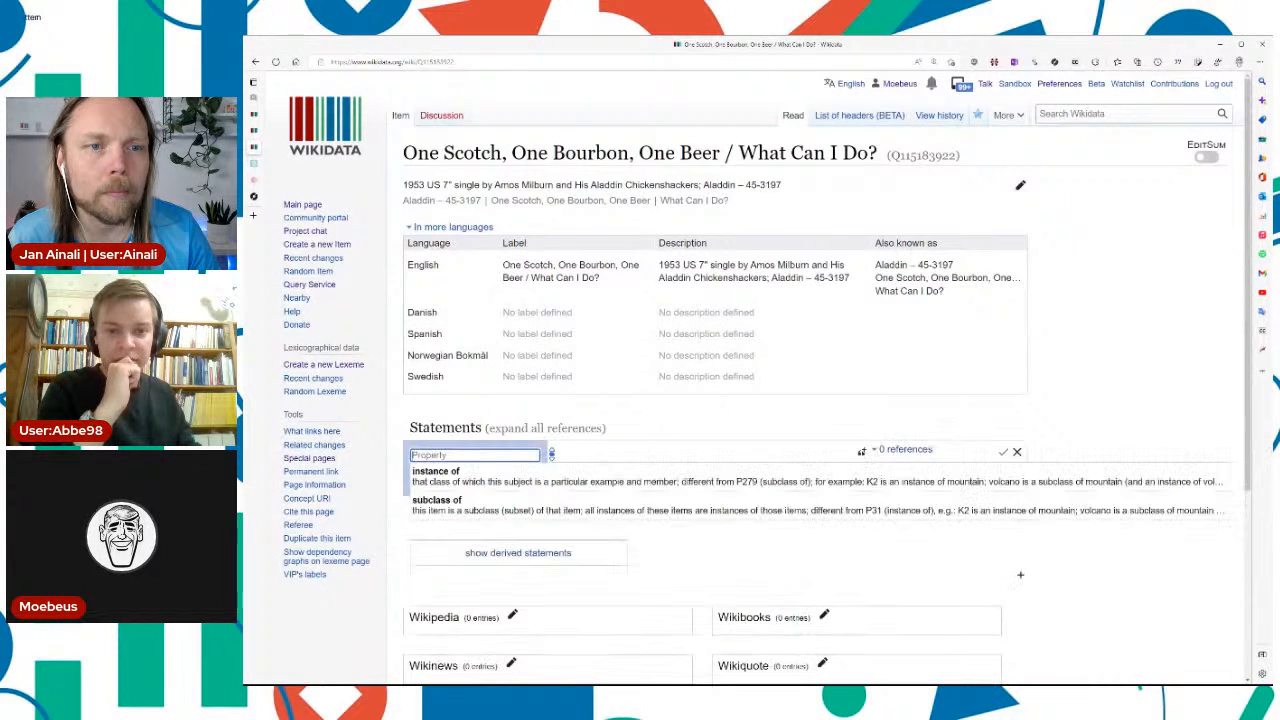
{"action": "key", "text": "Down"}
{"action": "key", "text": "Return"}
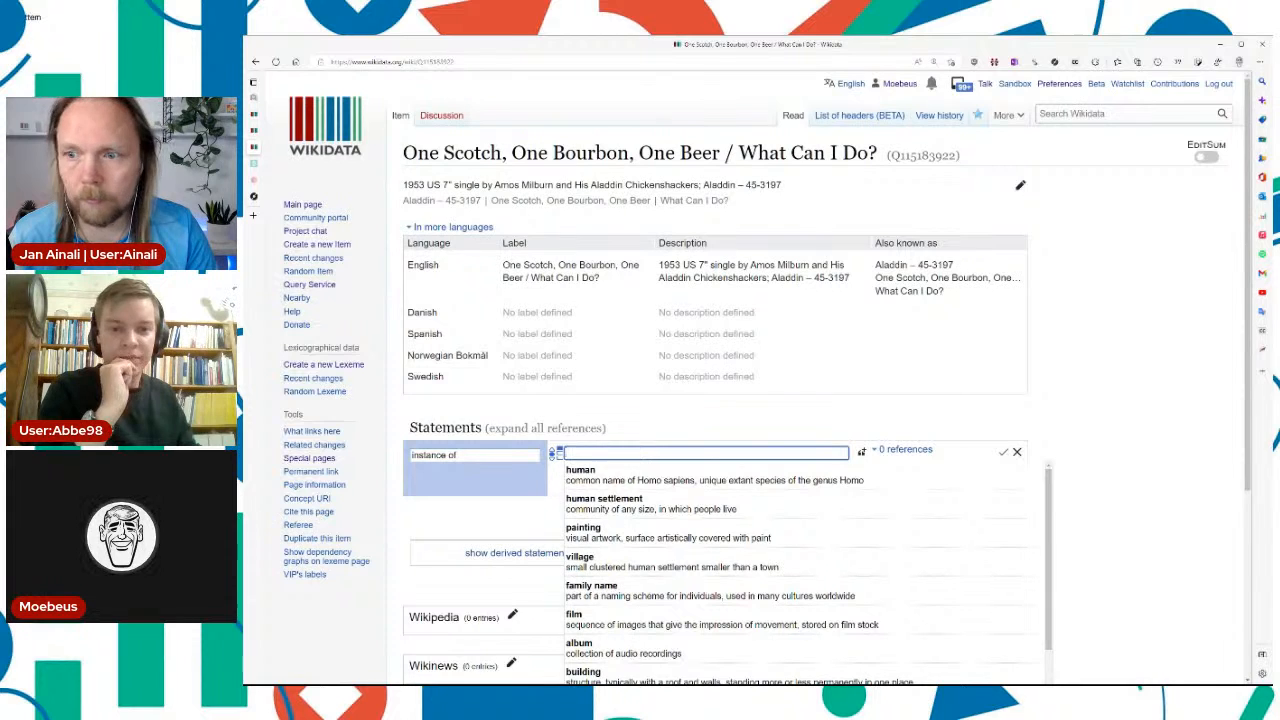
{"action": "type", "text": "ingle rel"}
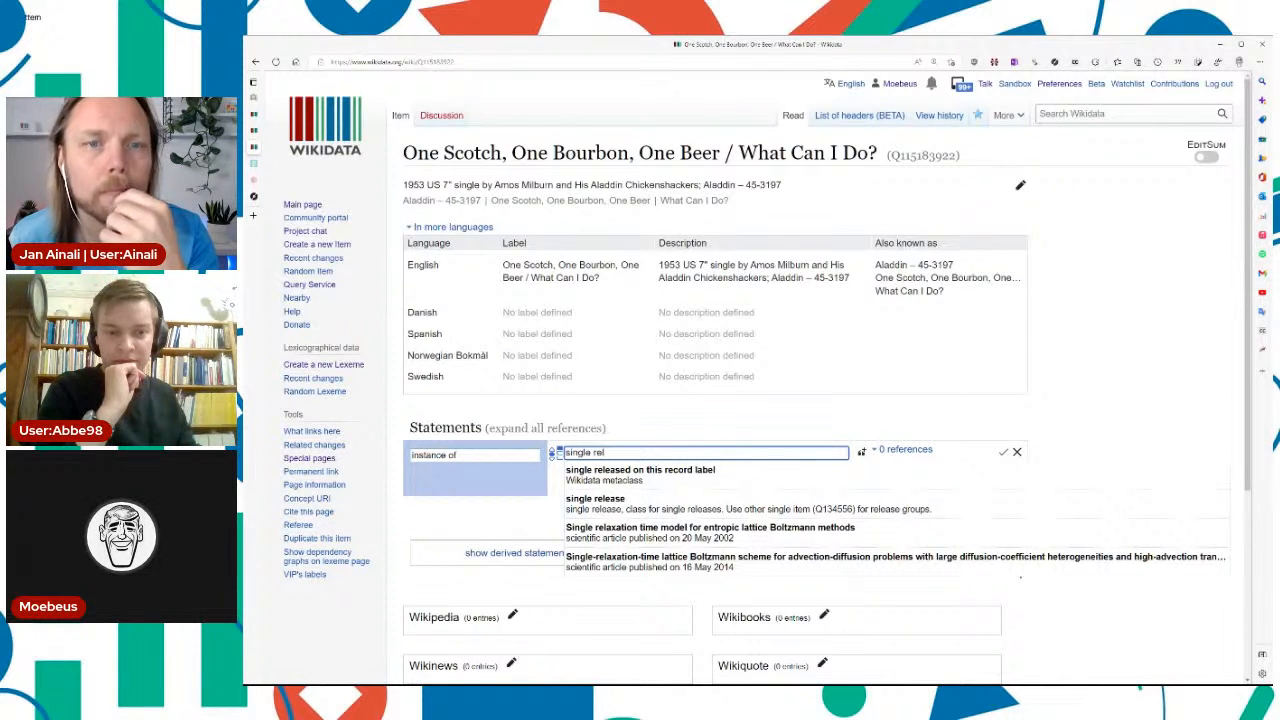
{"action": "key", "text": "Down"}
{"action": "key", "text": "Down"}
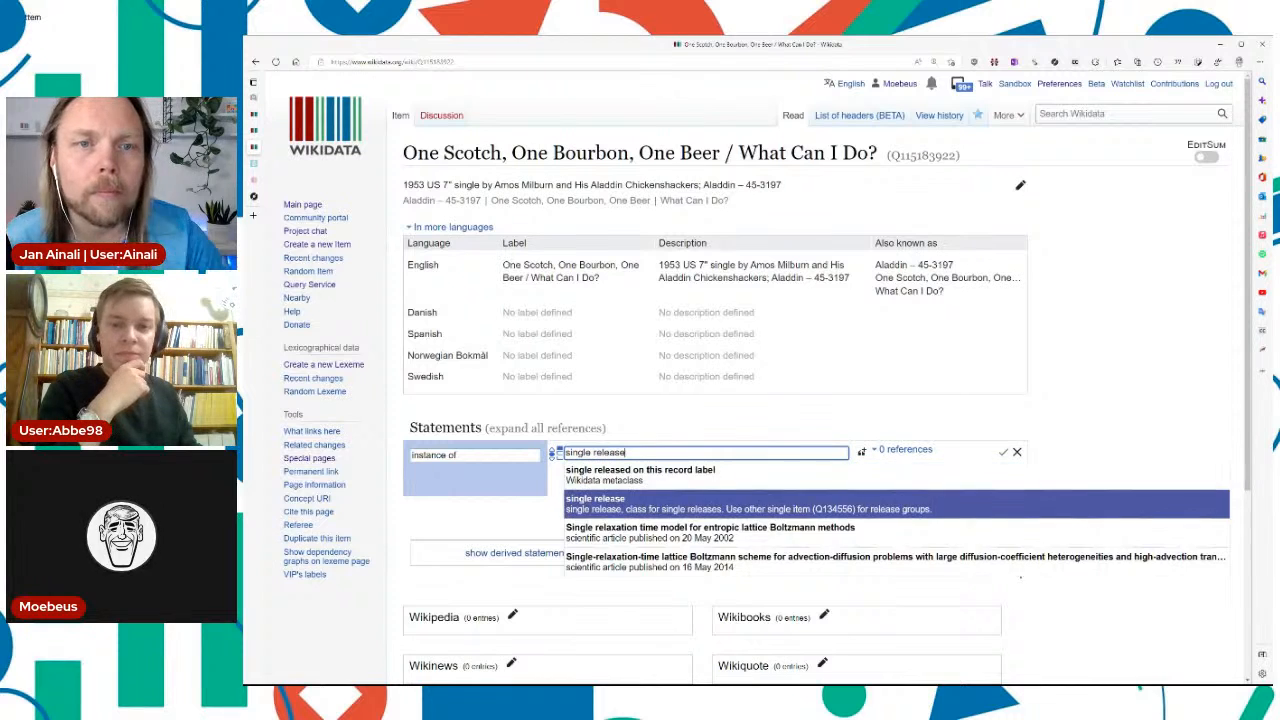
{"action": "key", "text": "Return"}
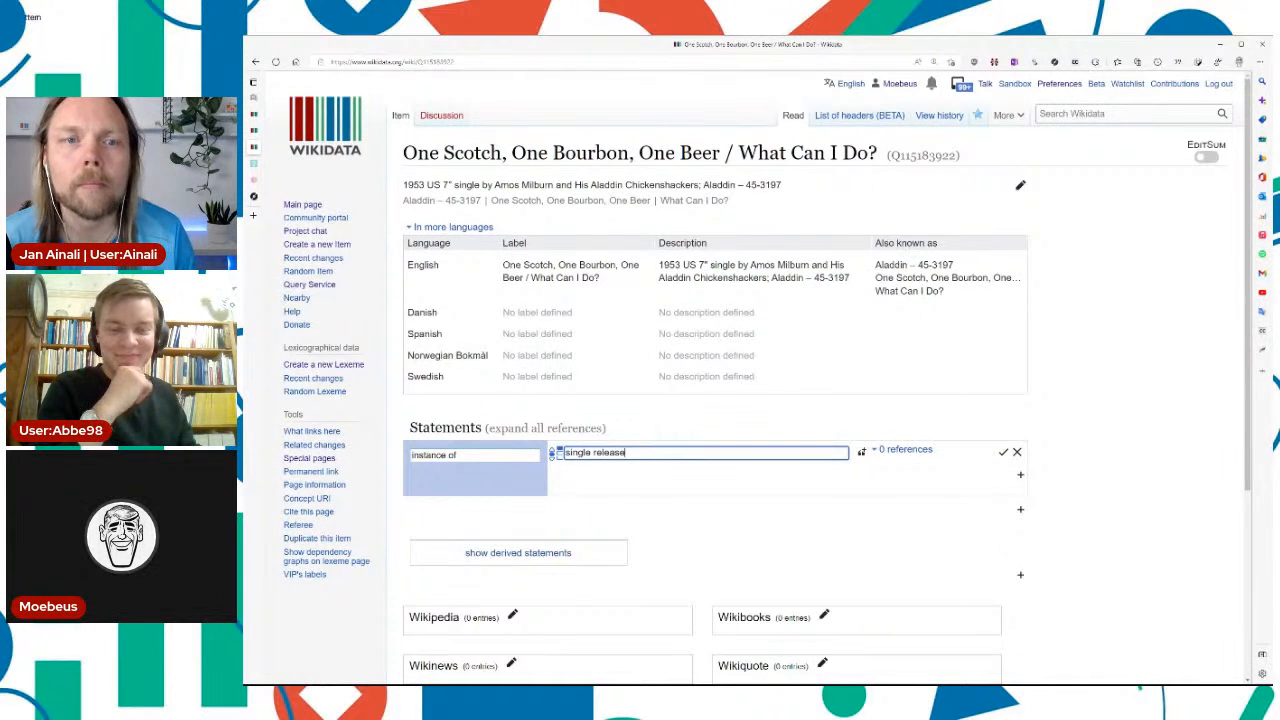
{"action": "key", "text": "Return"}
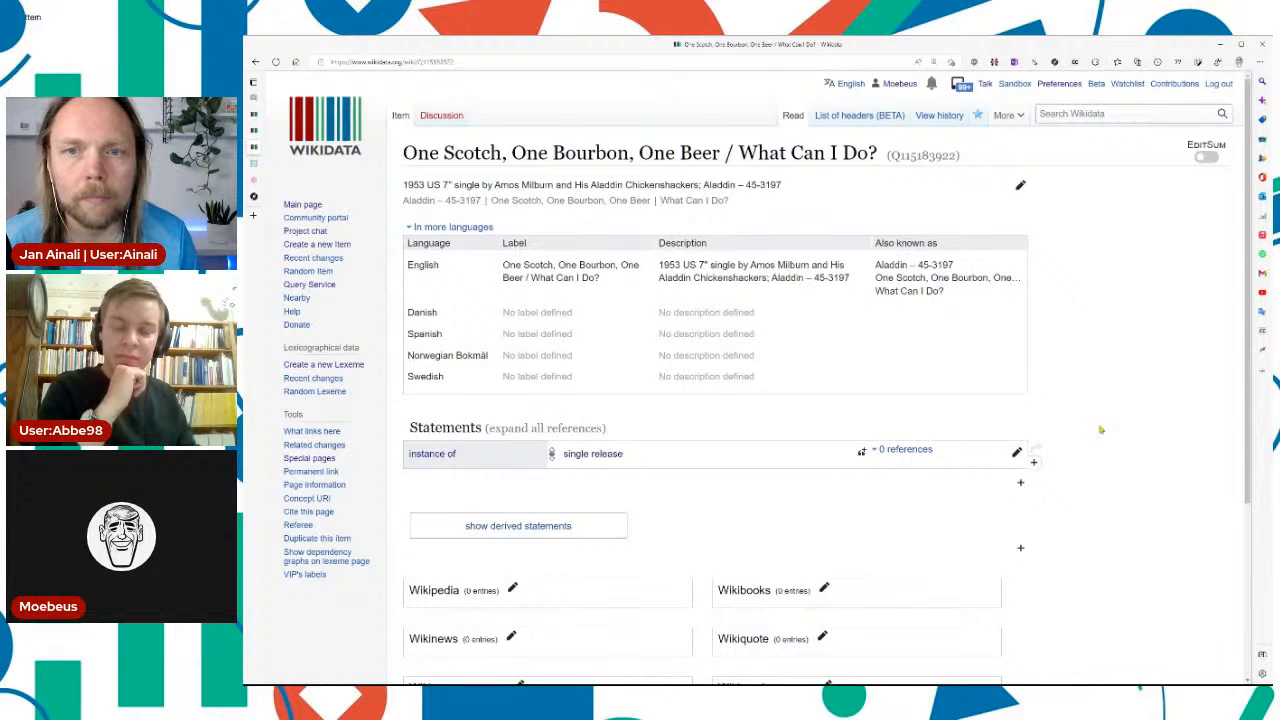
Step: Start a new statement on the 7" item using the property "release of"
{"action": "type", "text": "are"}
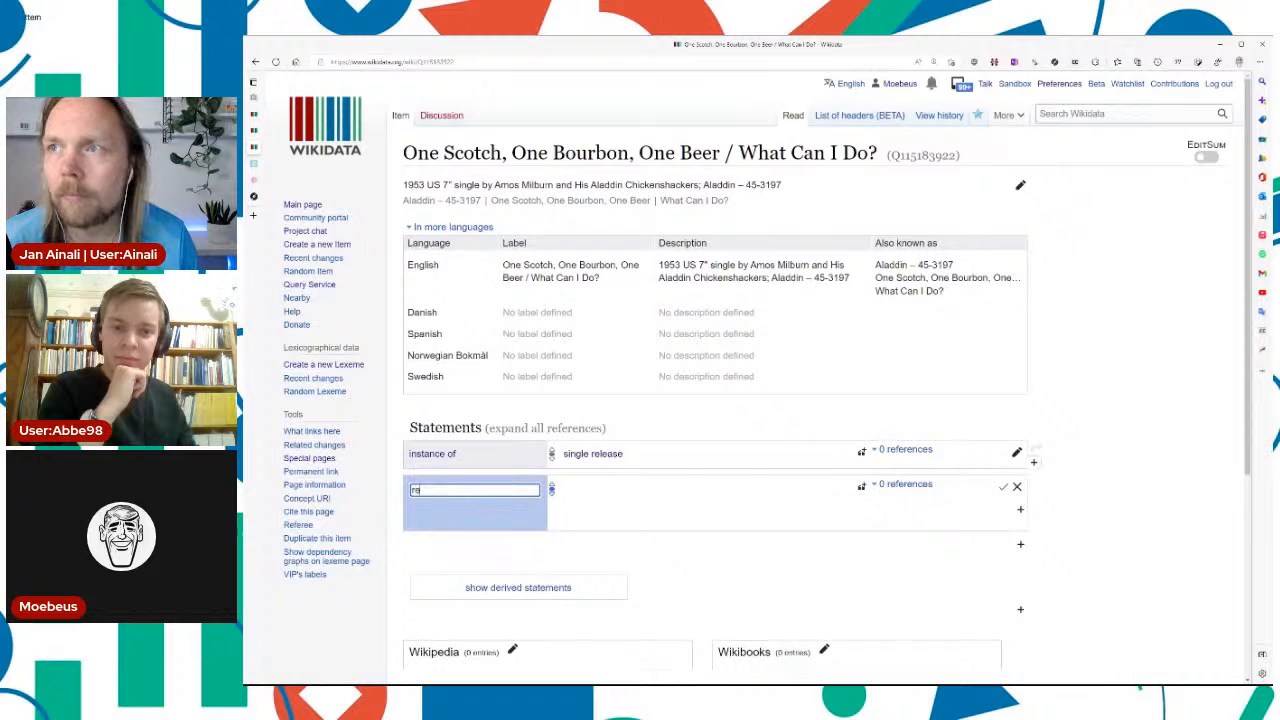
{"action": "type", "text": "lease"}
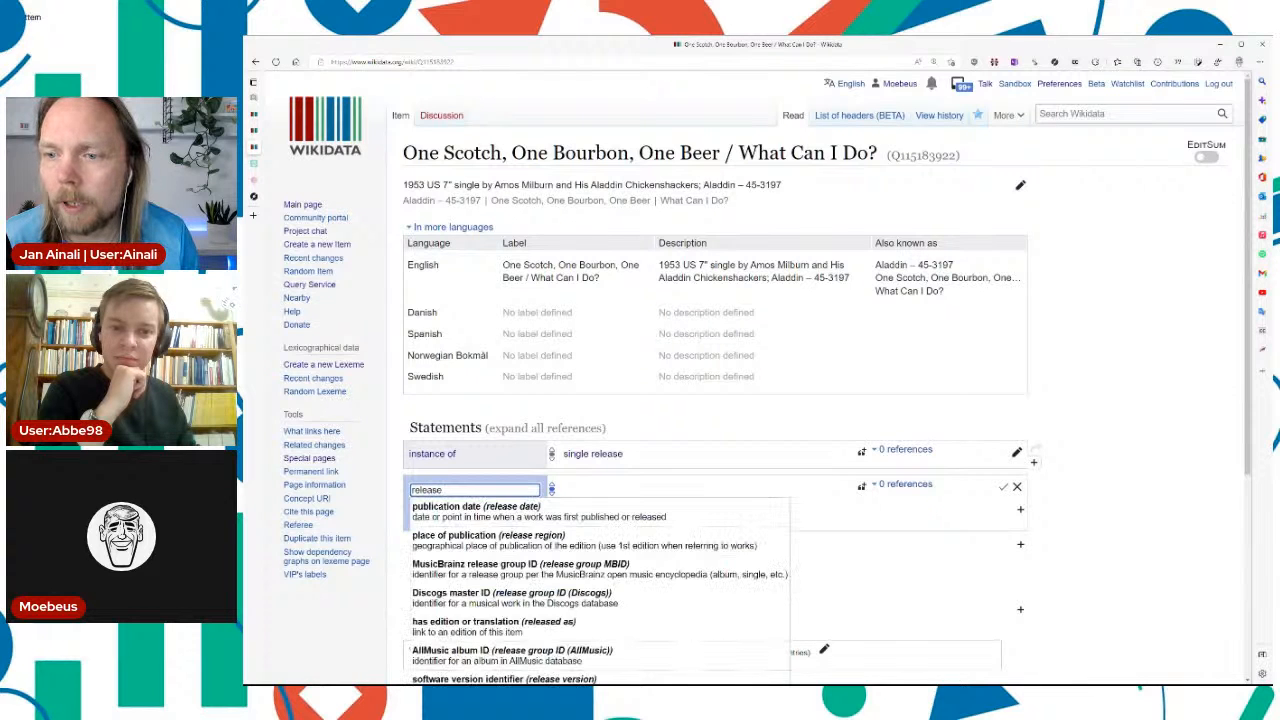
{"action": "type", "text": " of"}
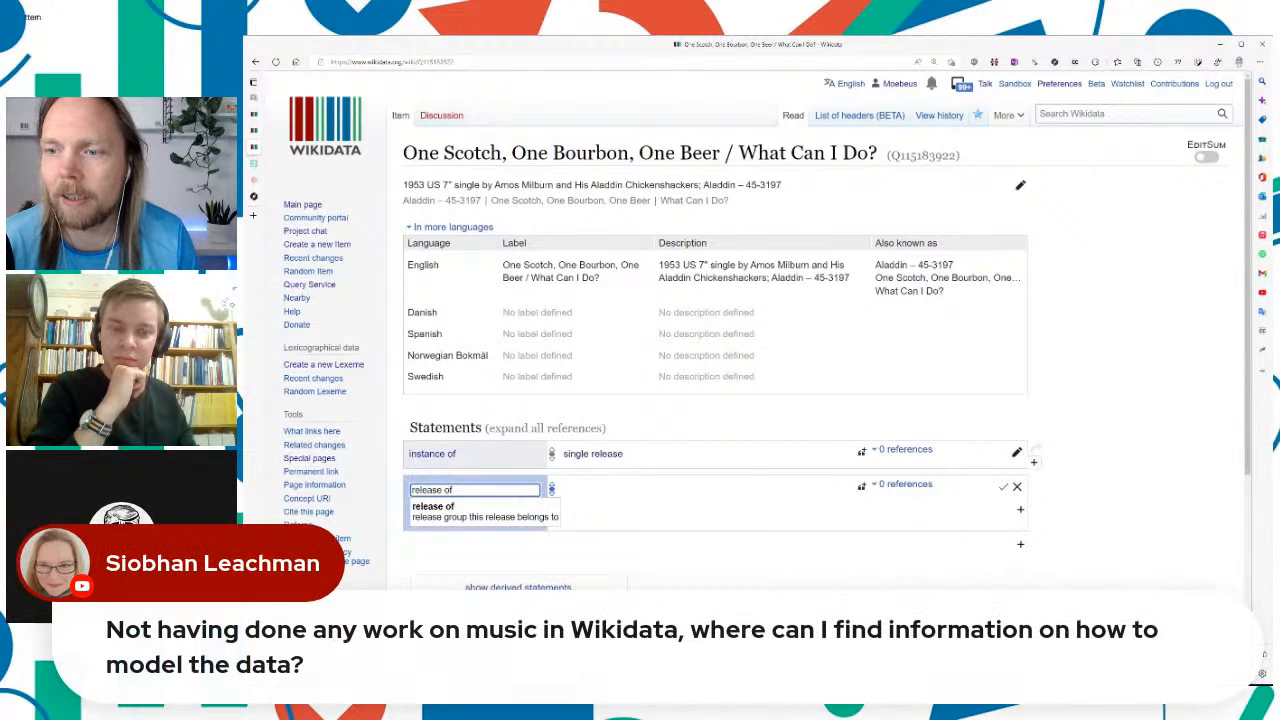
{"action": "key", "text": "Down"}
{"action": "key", "text": "Return"}
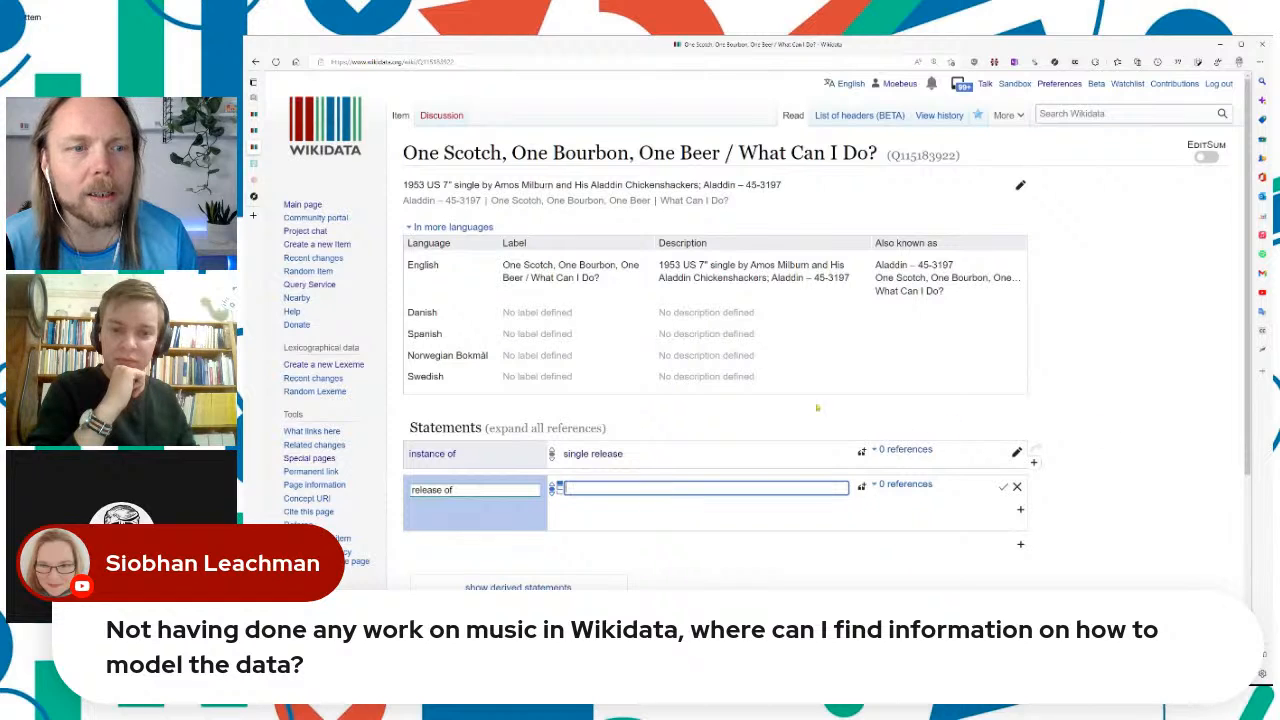
Step: Copy the ID Q115183895 from the 1953 single's item, use it as the "release of" value, and save the statement
{"action": "scroll", "coordinate": [953, 379], "scroll_direction": "down", "scroll_amount": 10}
{"action": "scroll", "coordinate": [953, 379], "scroll_direction": "up", "scroll_amount": 10}
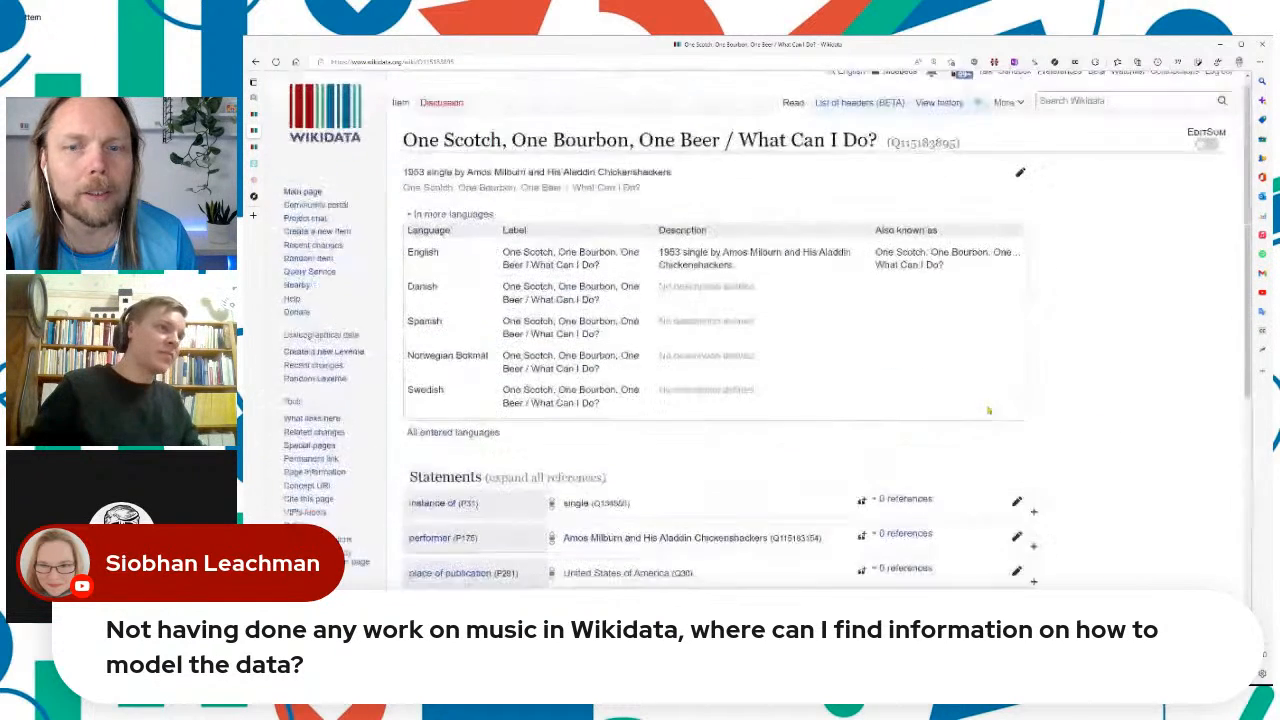
{"action": "double_click", "coordinate": [922, 155]}
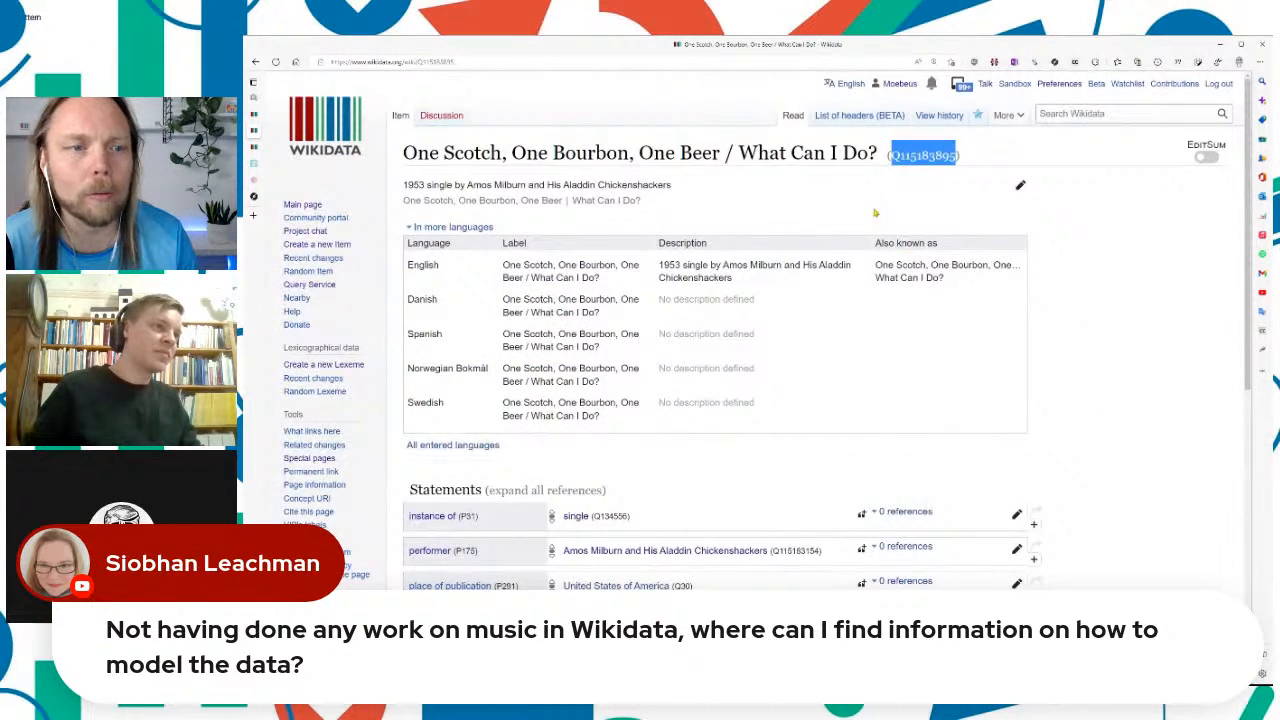
{"action": "key", "text": "ctrl+c"}
{"action": "key", "text": "ctrl+Tab"}
{"action": "key", "text": "ctrl+v"}
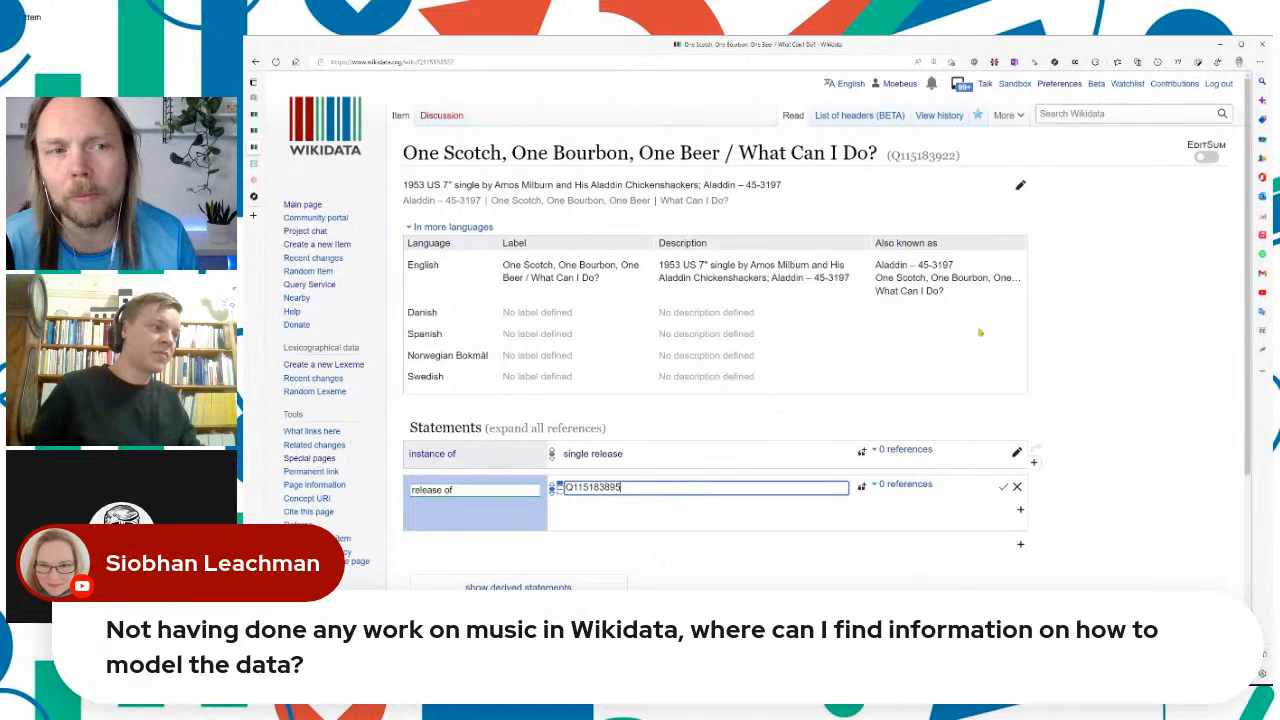
{"action": "key", "text": "Down"}
{"action": "key", "text": "Return"}
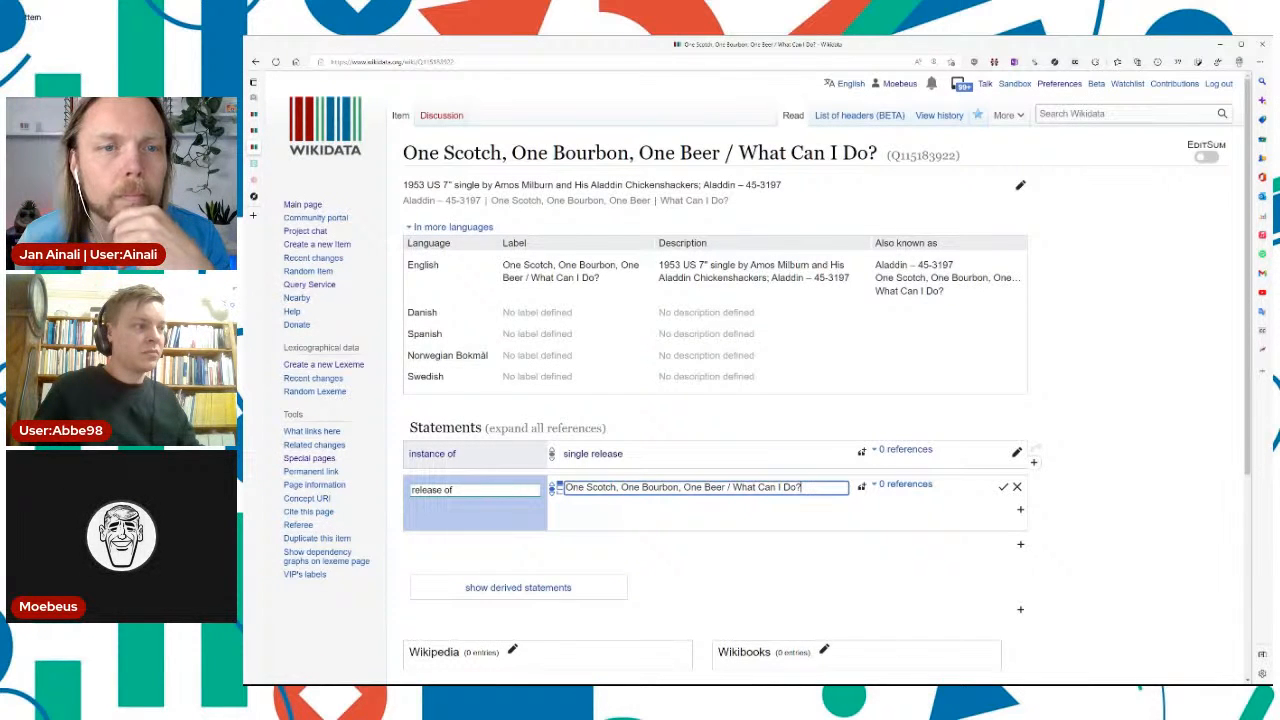
{"action": "key", "text": "End"}
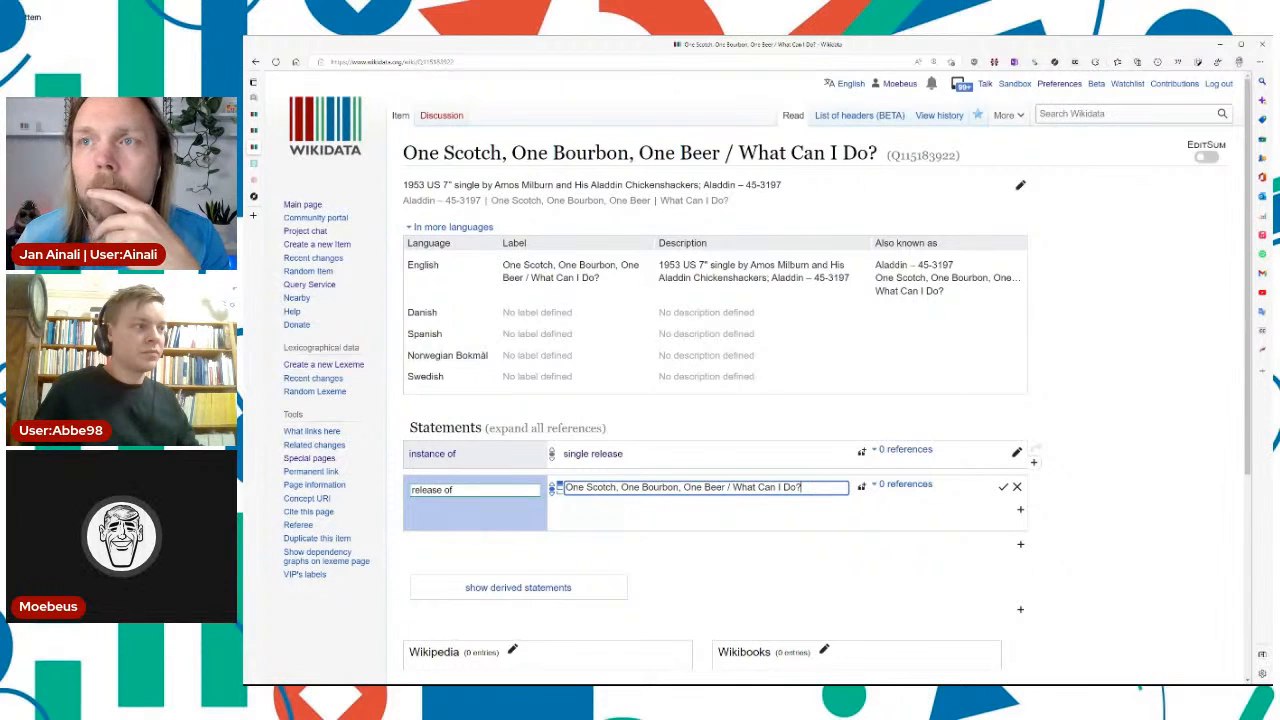
{"action": "key", "text": "Return"}
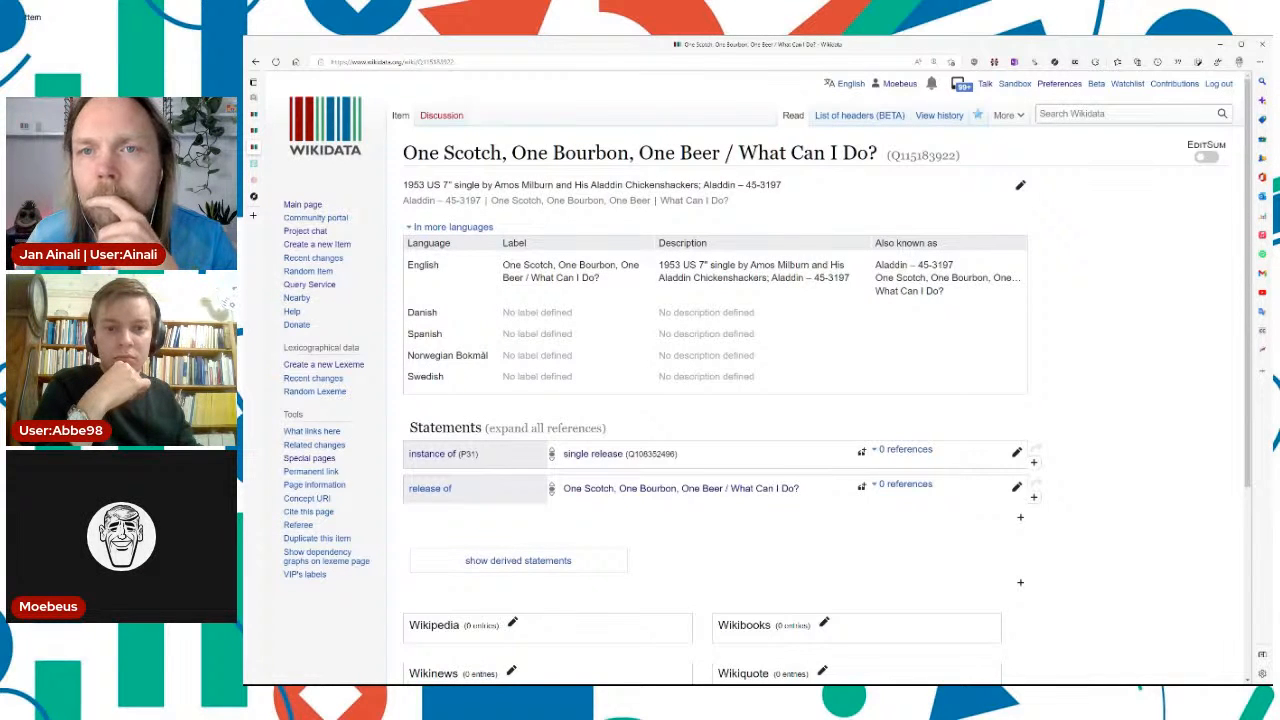
Step: Add a "performer" statement with the value "Amos Milburn and His Aladdin Chickenshackers" and save it
{"action": "left_click", "coordinate": [1020, 517]}
{"action": "key", "text": "Down"}
{"action": "key", "text": "Return"}
{"action": "key", "text": "alt+Tab"}
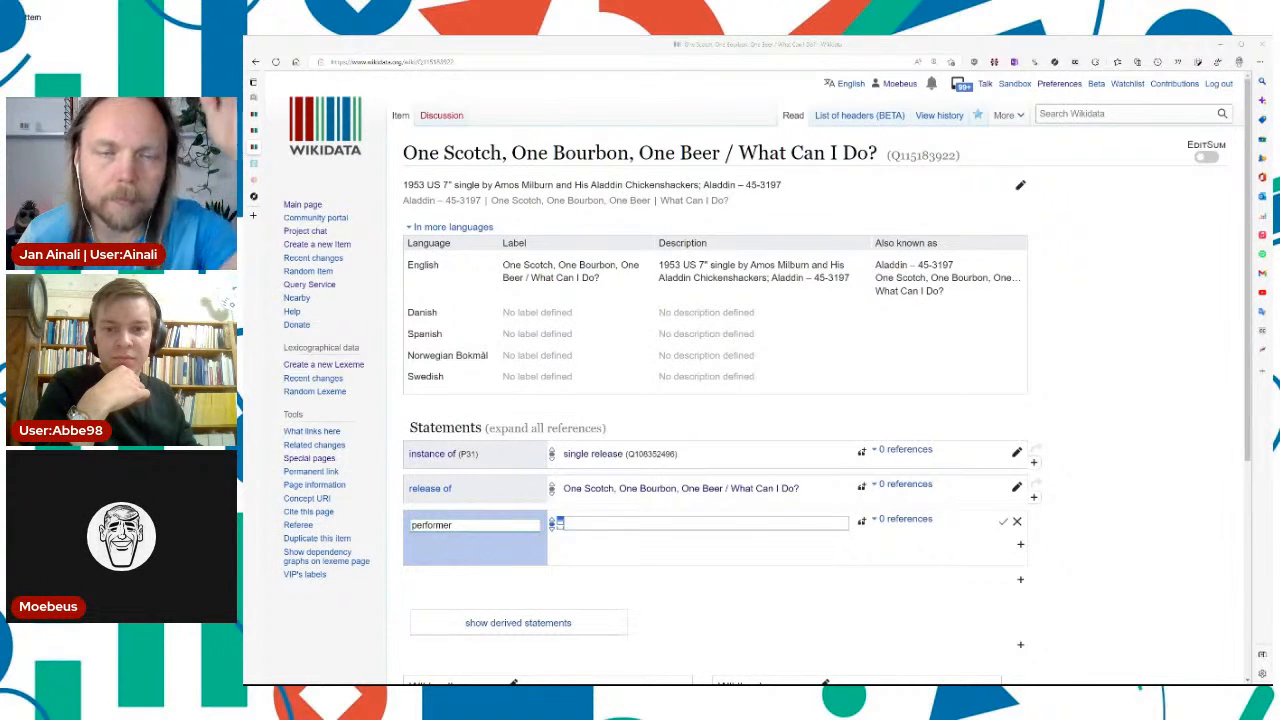
{"action": "key", "text": "alt+Tab"}
{"action": "key", "text": "ctrl+v"}
{"action": "key", "text": "Return"}
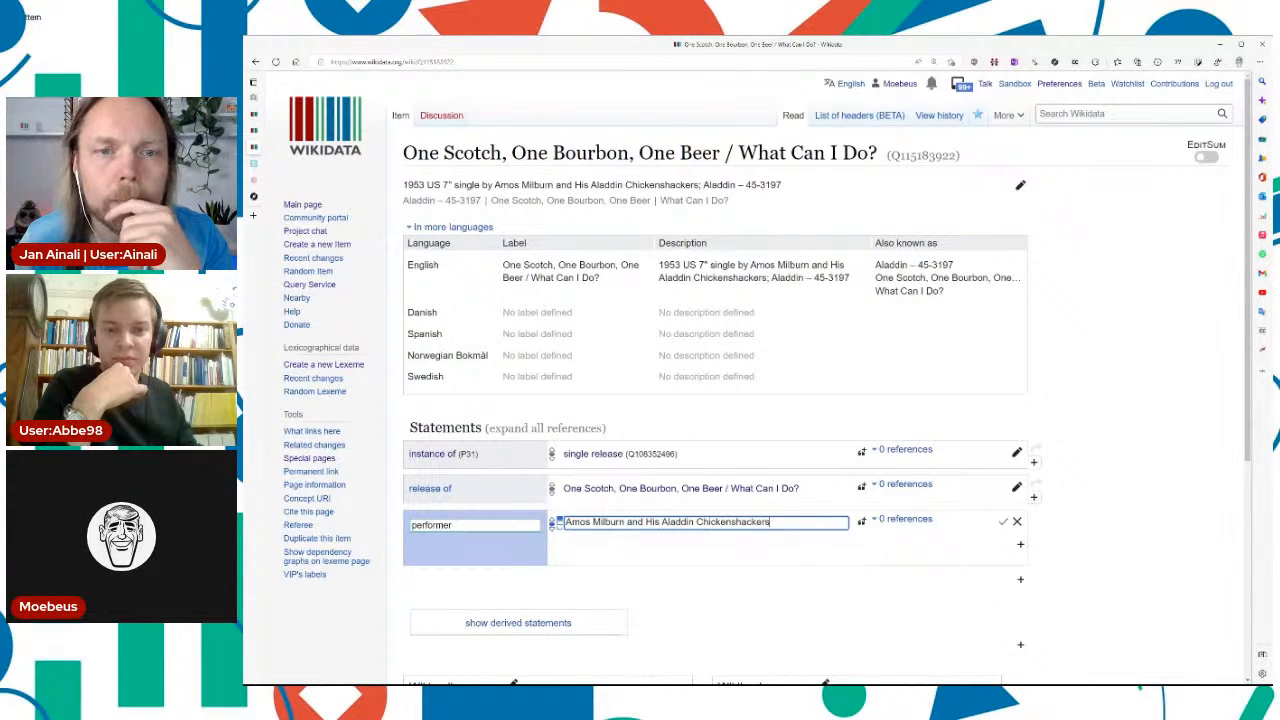
Step: Start another statement on the 7" item using the property "distribution format"
{"action": "left_click", "coordinate": [1020, 567]}
{"action": "type", "text": "date"}
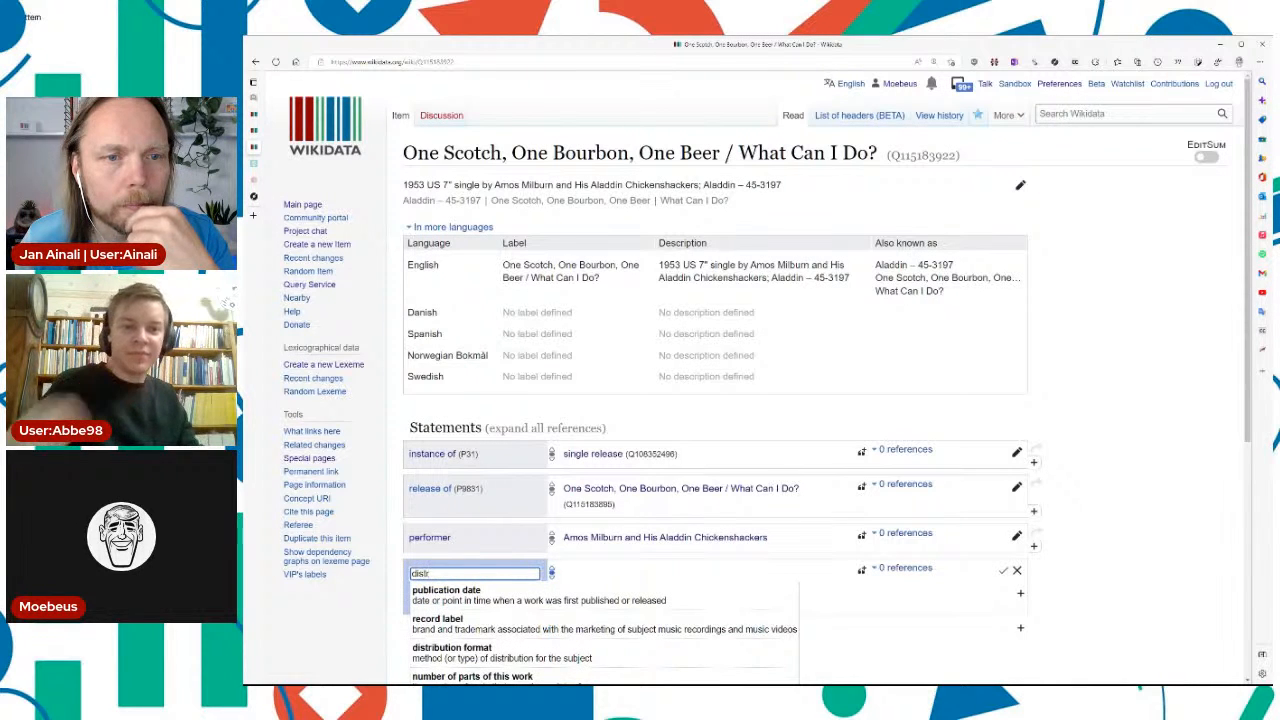
{"action": "key", "text": "Down"}
{"action": "key", "text": "ctrl+a"}
{"action": "type", "text": "d"}
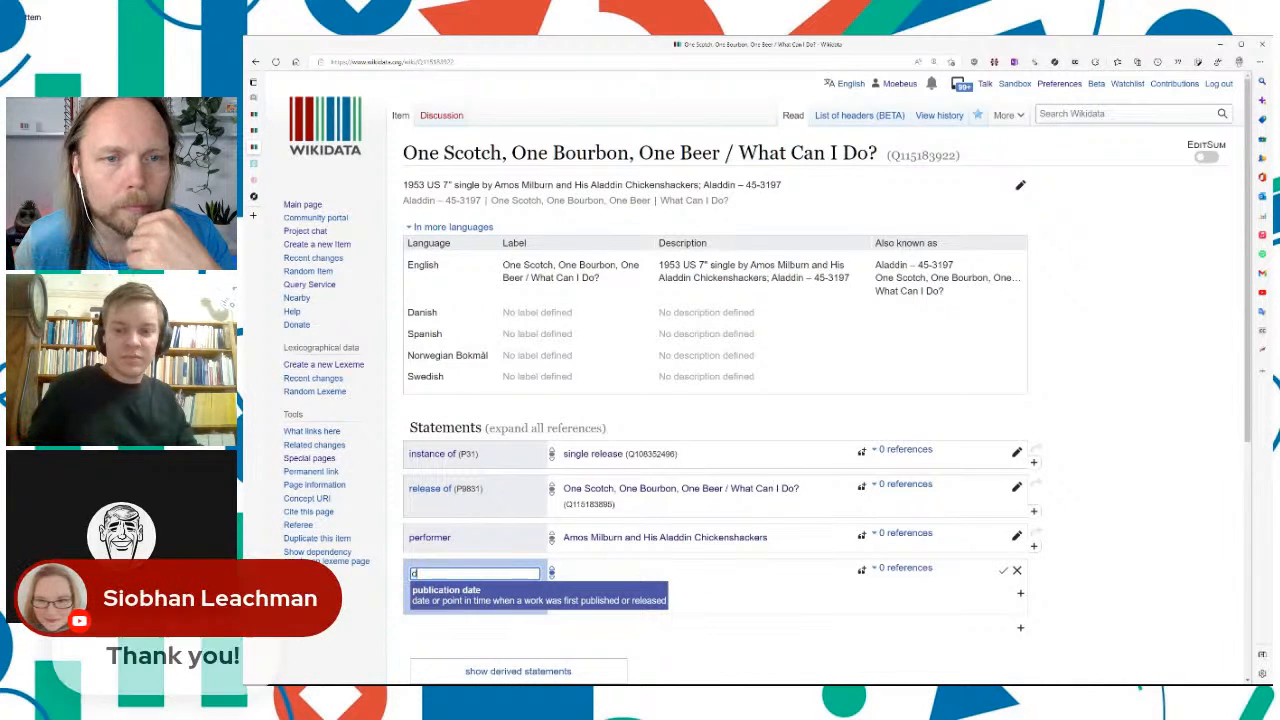
{"action": "type", "text": "istr"}
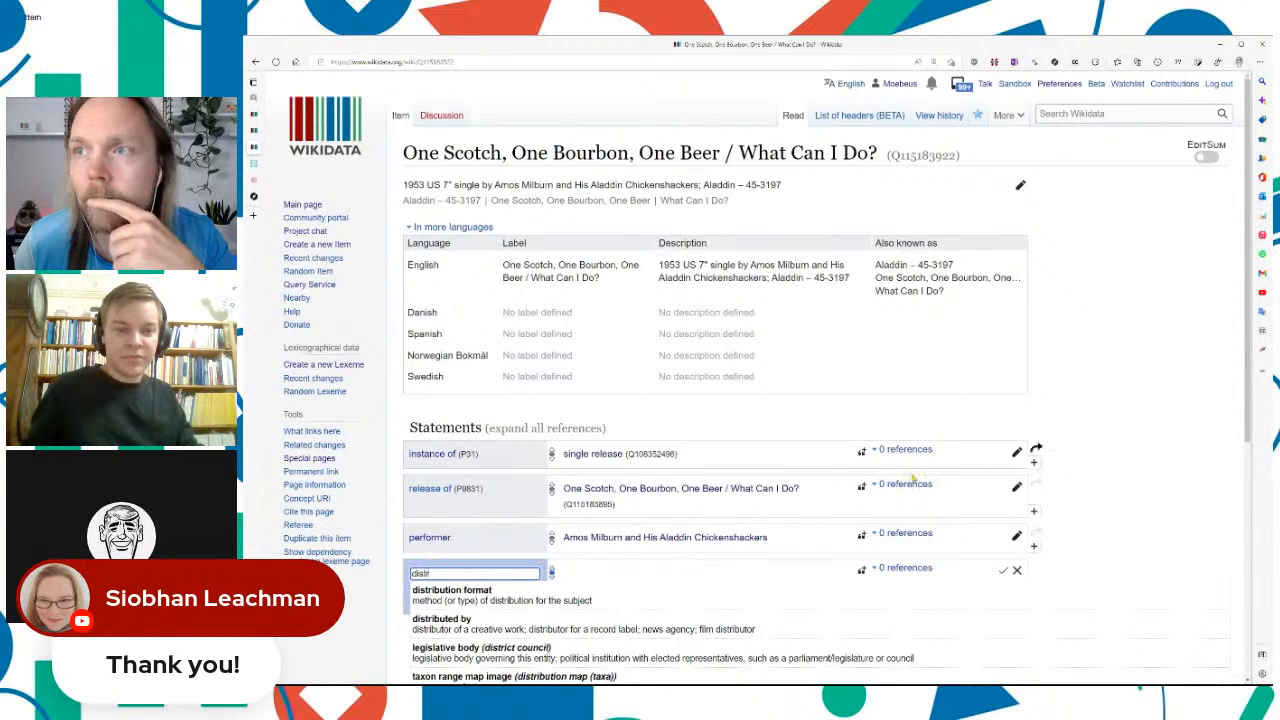
{"action": "left_click", "coordinate": [716, 593]}
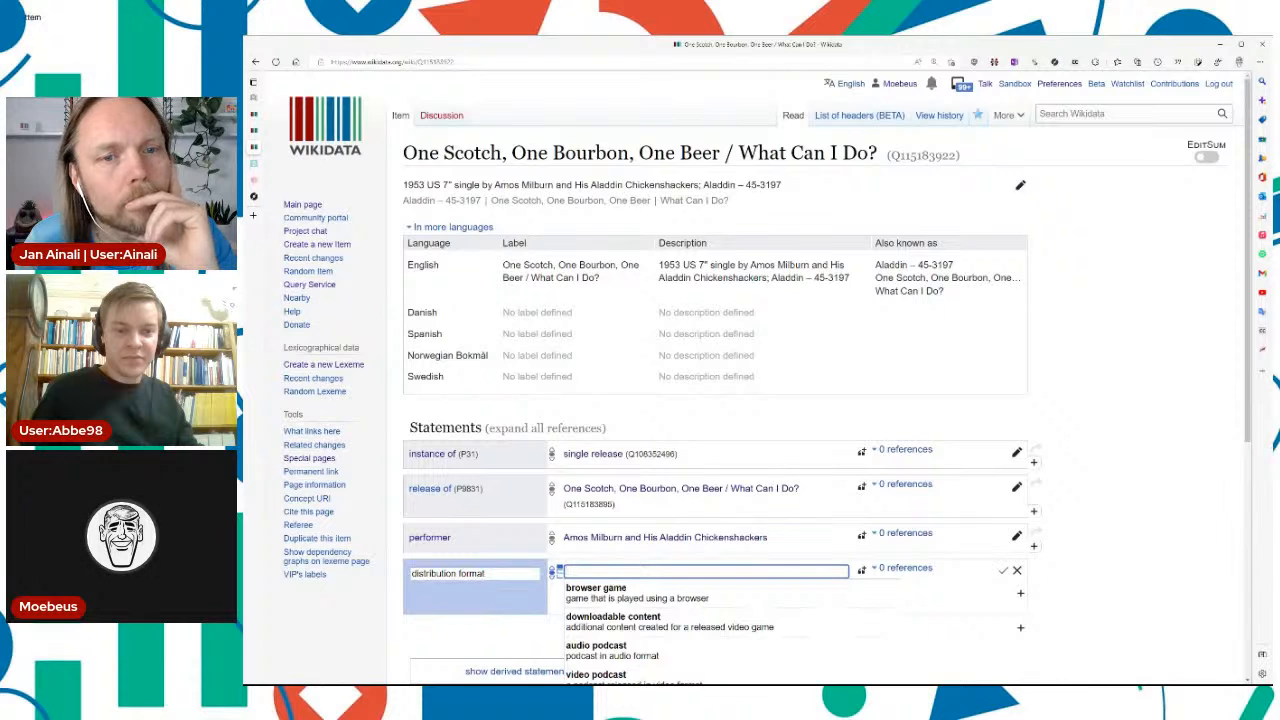
Step: Set the distribution format to "45 RPM 7" vinyl" and save the statement
{"action": "type", "text": "45"}
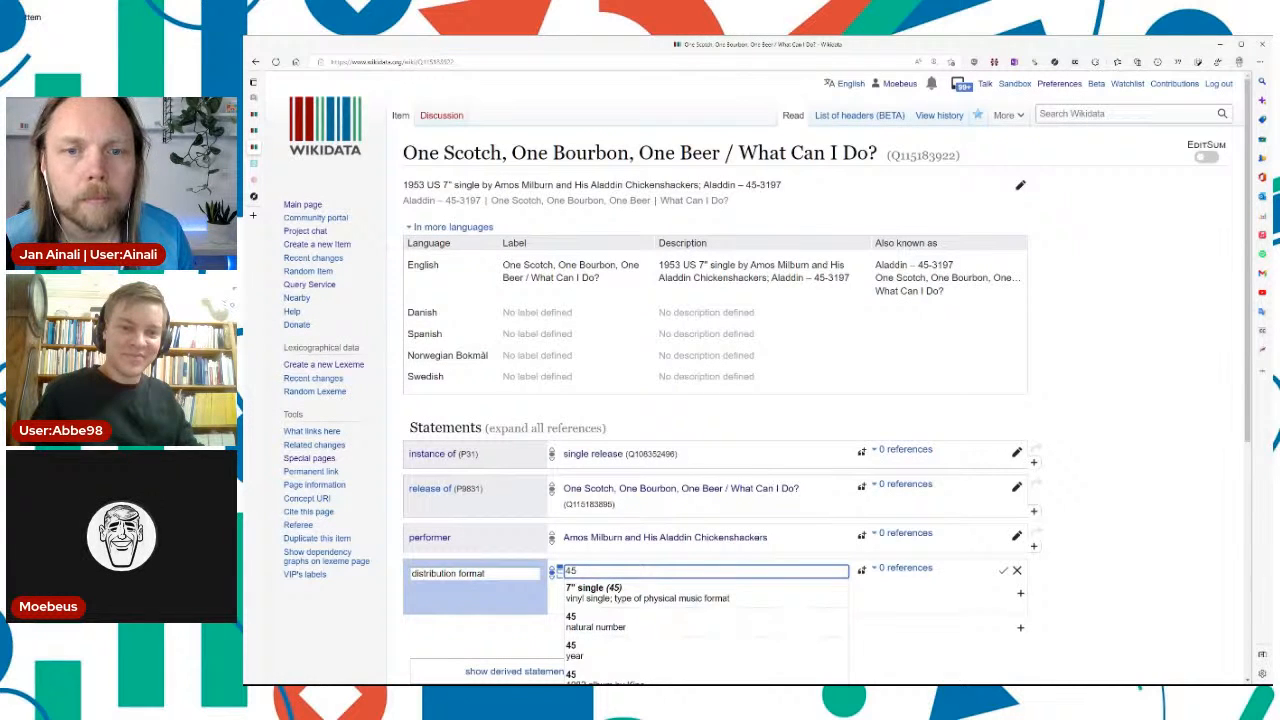
{"action": "type", "text": "rpom"}
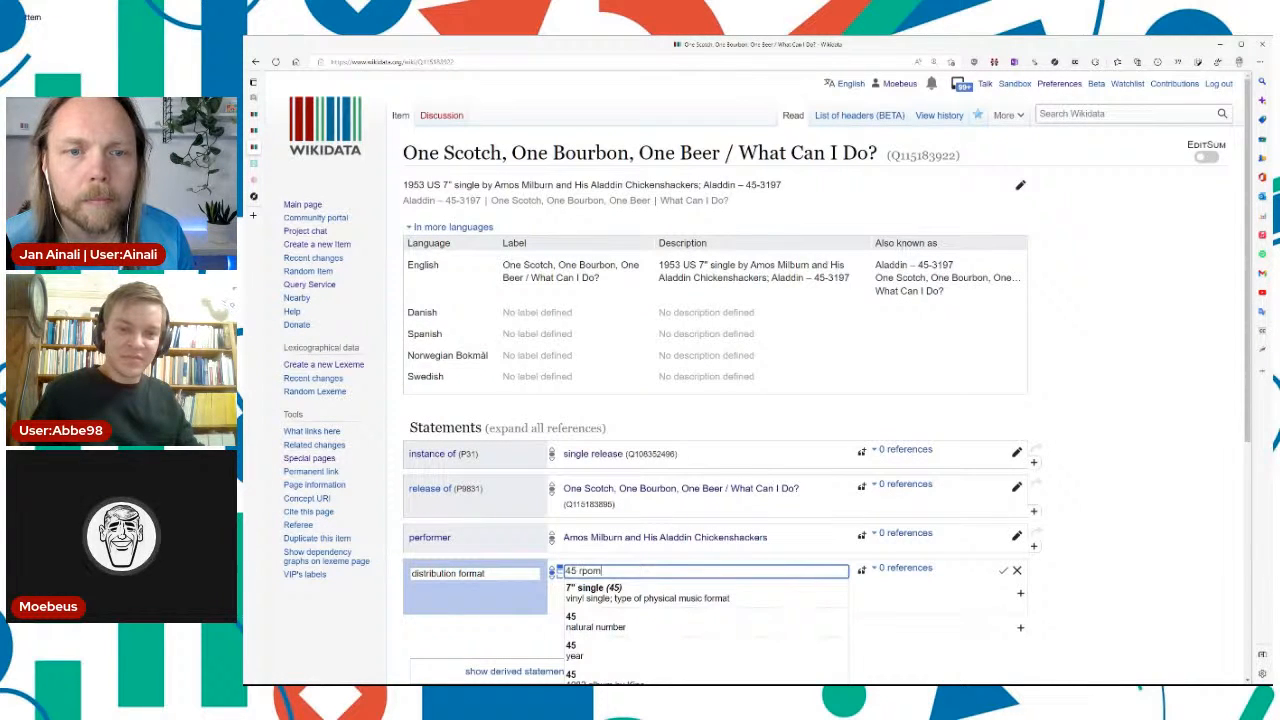
{"action": "key", "text": "BackSpace"}
{"action": "key", "text": "BackSpace"}
{"action": "key", "text": "BackSpace"}
{"action": "type", "text": "pm"}
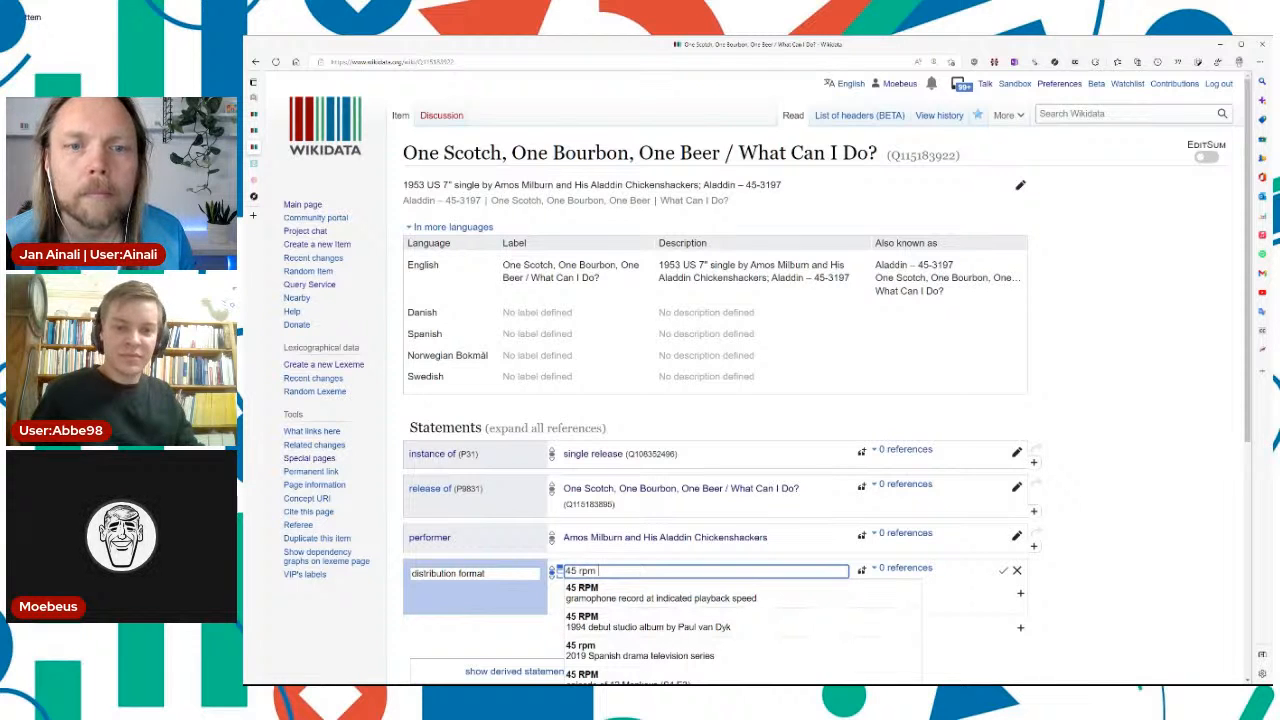
{"action": "type", "text": " 7"}
{"action": "key", "text": "Return"}
{"action": "key", "text": "Return"}
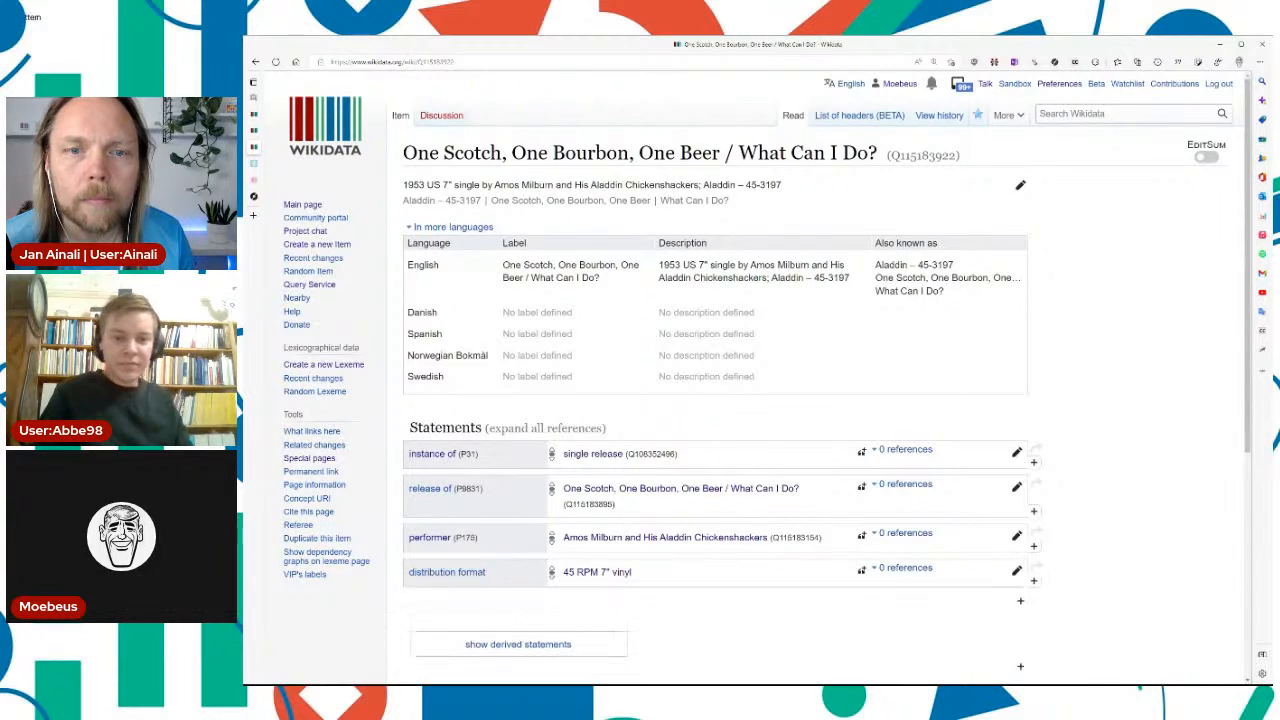
Step: Review the statements and identifiers on the 1953 single's item, and return to the 7" release item
{"action": "scroll", "coordinate": [837, 232], "scroll_direction": "down", "scroll_amount": 2}
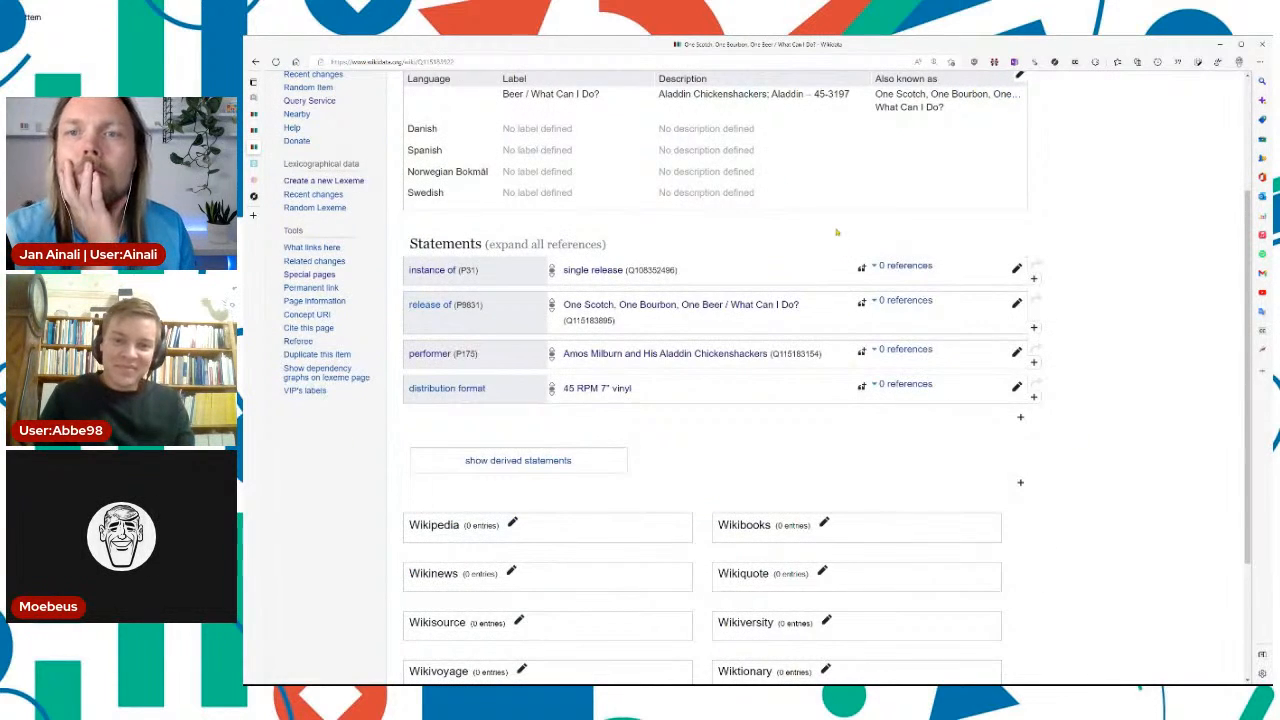
{"action": "key", "text": "ctrl+shift+Tab"}
{"action": "left_click", "coordinate": [841, 328]}
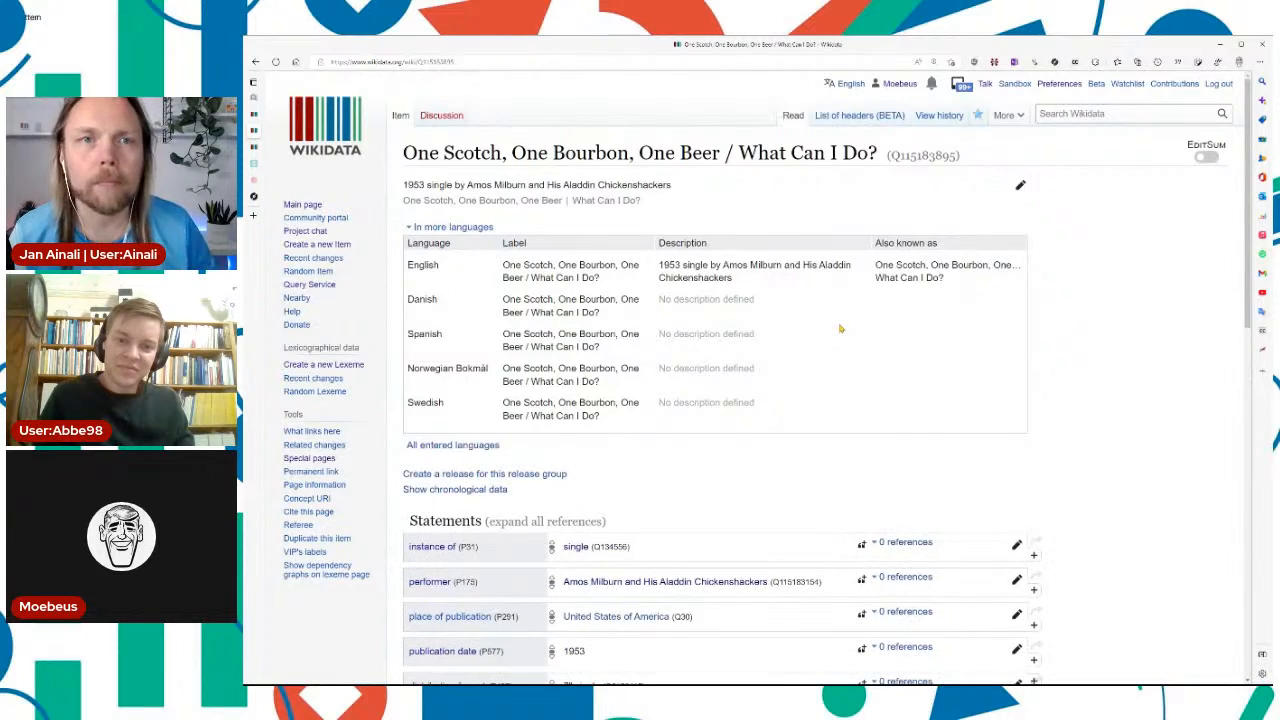
{"action": "scroll", "coordinate": [840, 328], "scroll_direction": "down", "scroll_amount": 10}
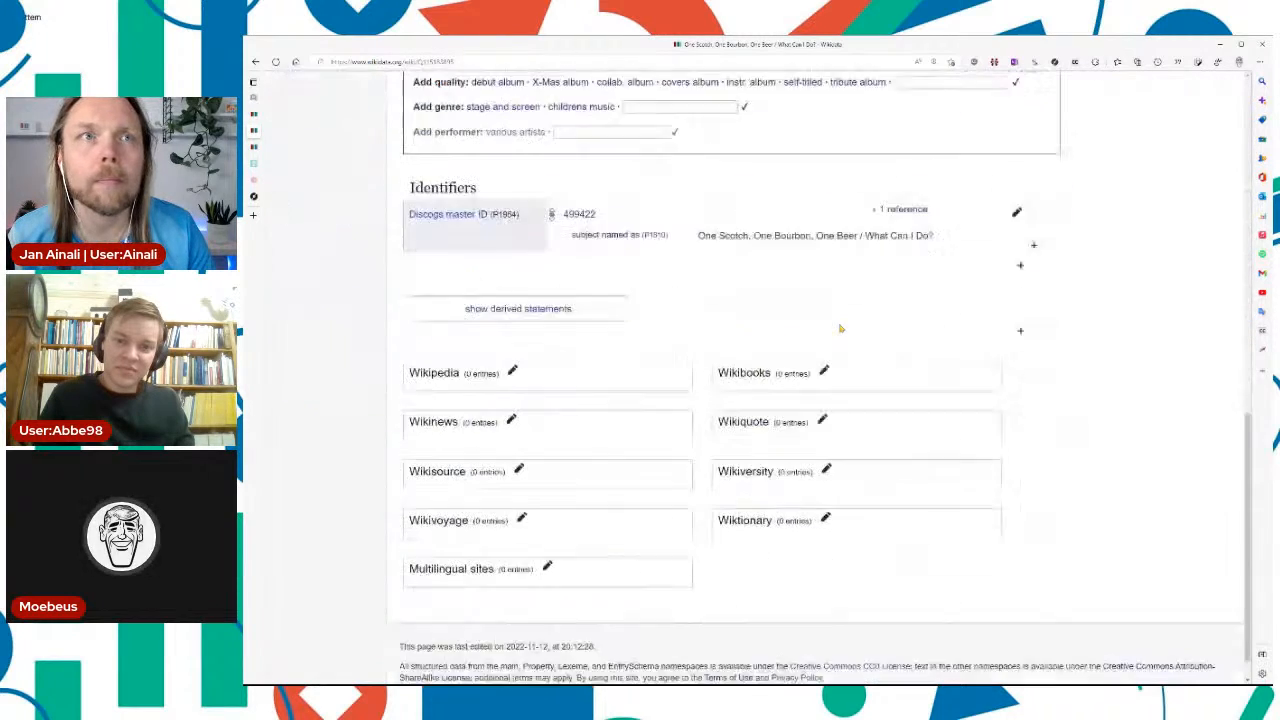
{"action": "scroll", "coordinate": [841, 328], "scroll_direction": "up", "scroll_amount": 10}
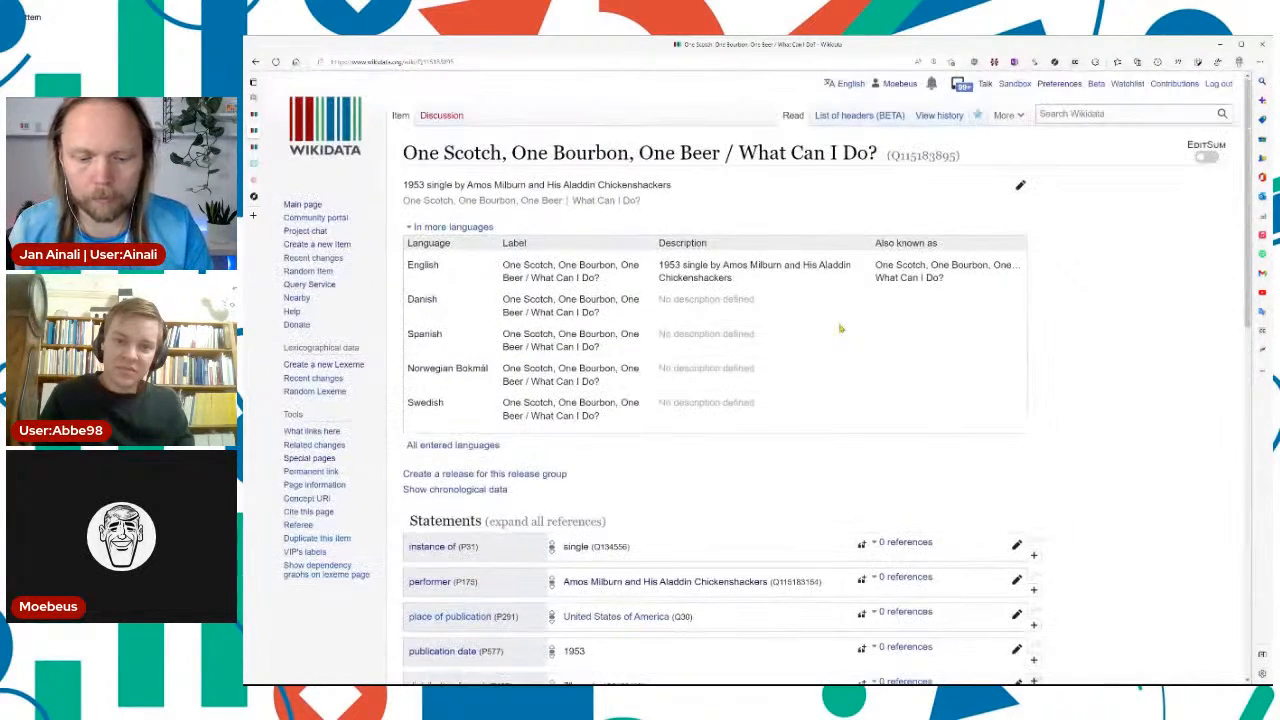
{"action": "key", "text": "alt+Left"}
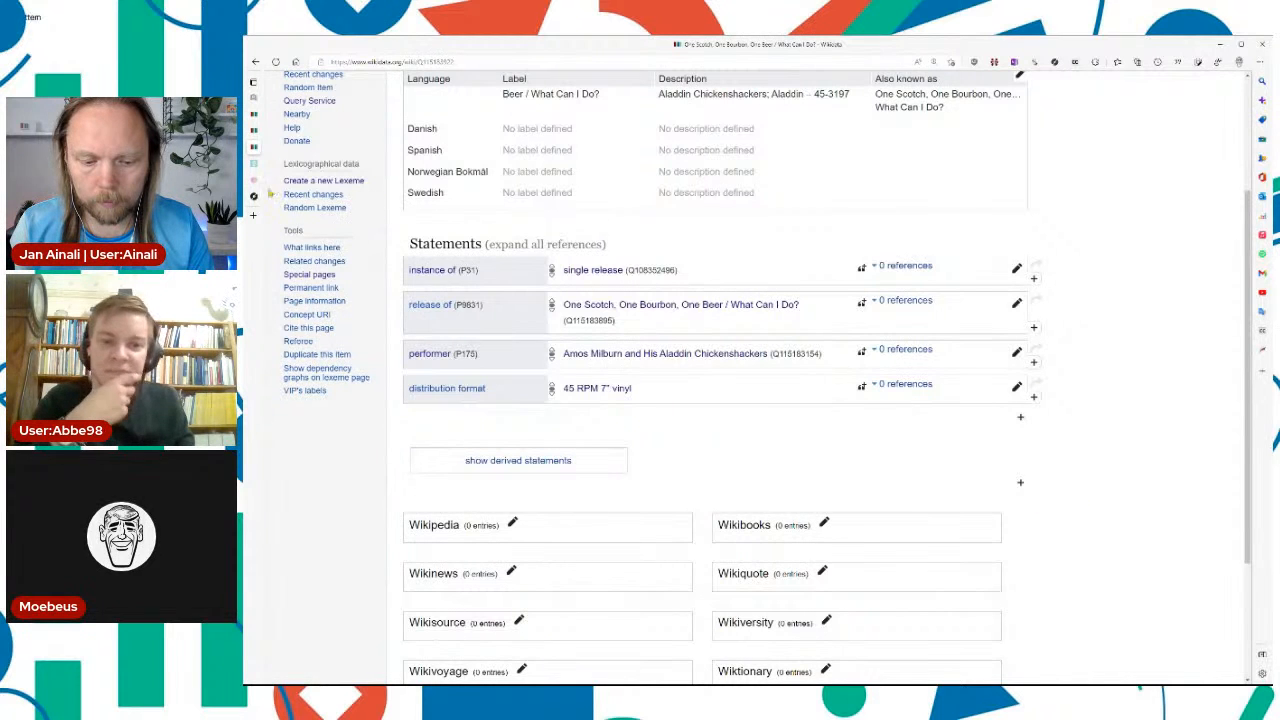
Step: Look up the 7" release on Discogs and enter its ID 4093588 in a new "Discogs release ID" statement on the Wikidata item
{"action": "left_click", "coordinate": [253, 197]}
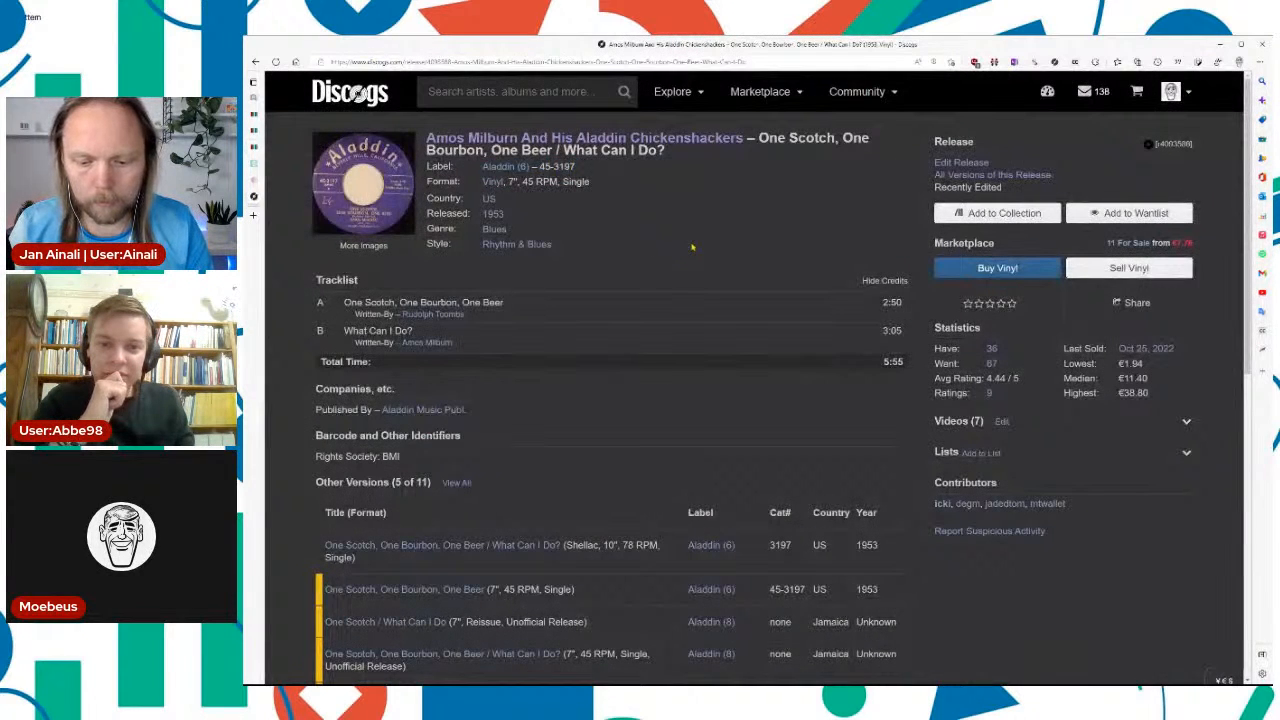
{"action": "key", "text": "ctrl+l"}
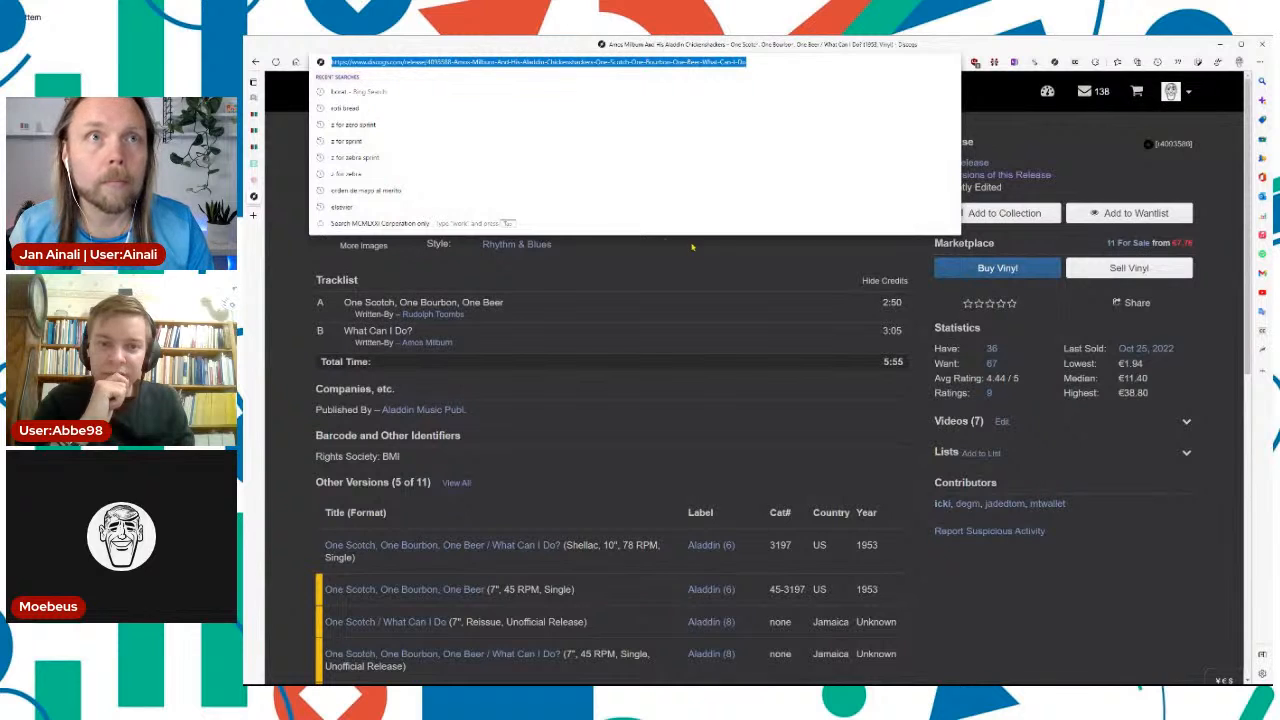
{"action": "left_click", "coordinate": [254, 148]}
{"action": "type", "text": "a"}
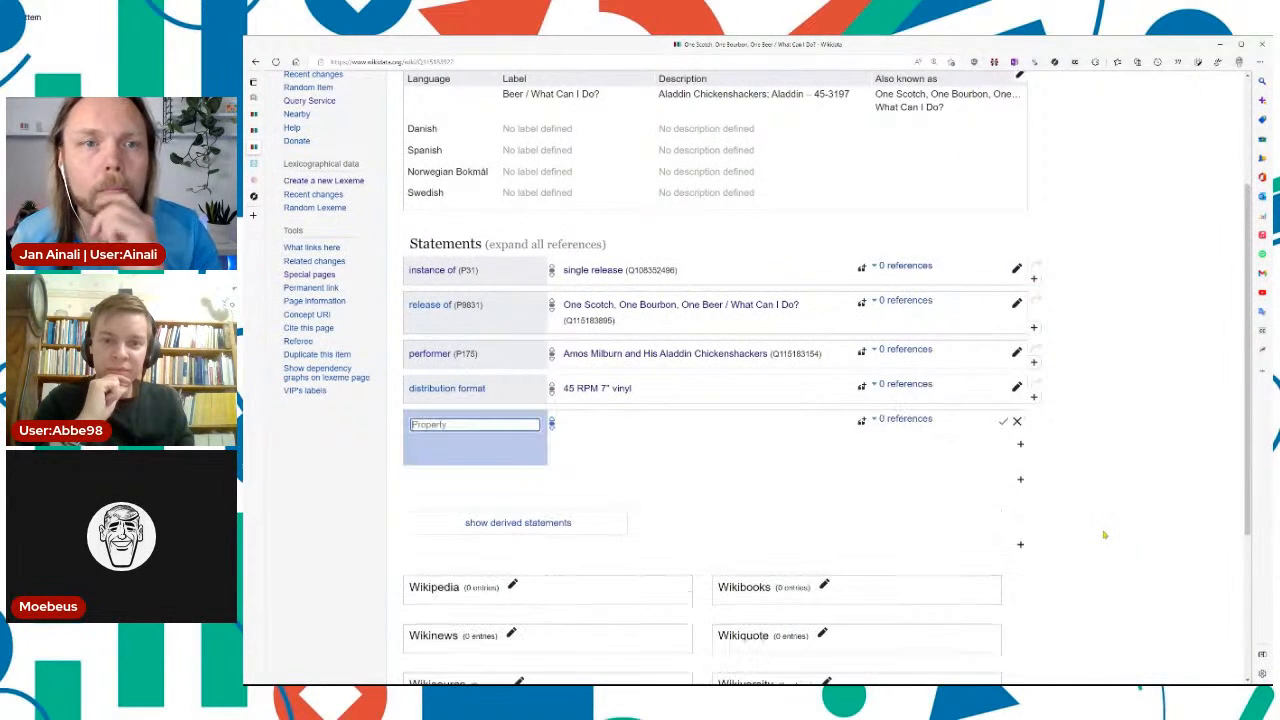
{"action": "type", "text": "discogs"}
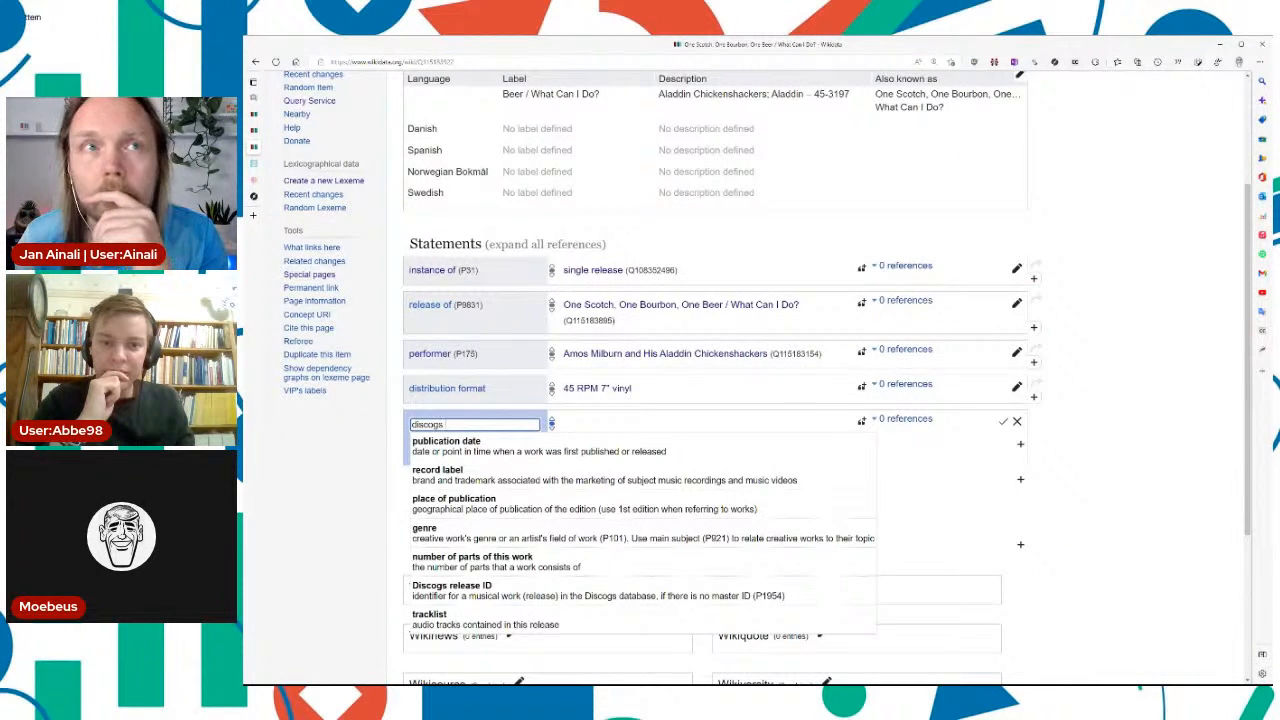
{"action": "key", "text": "Return"}
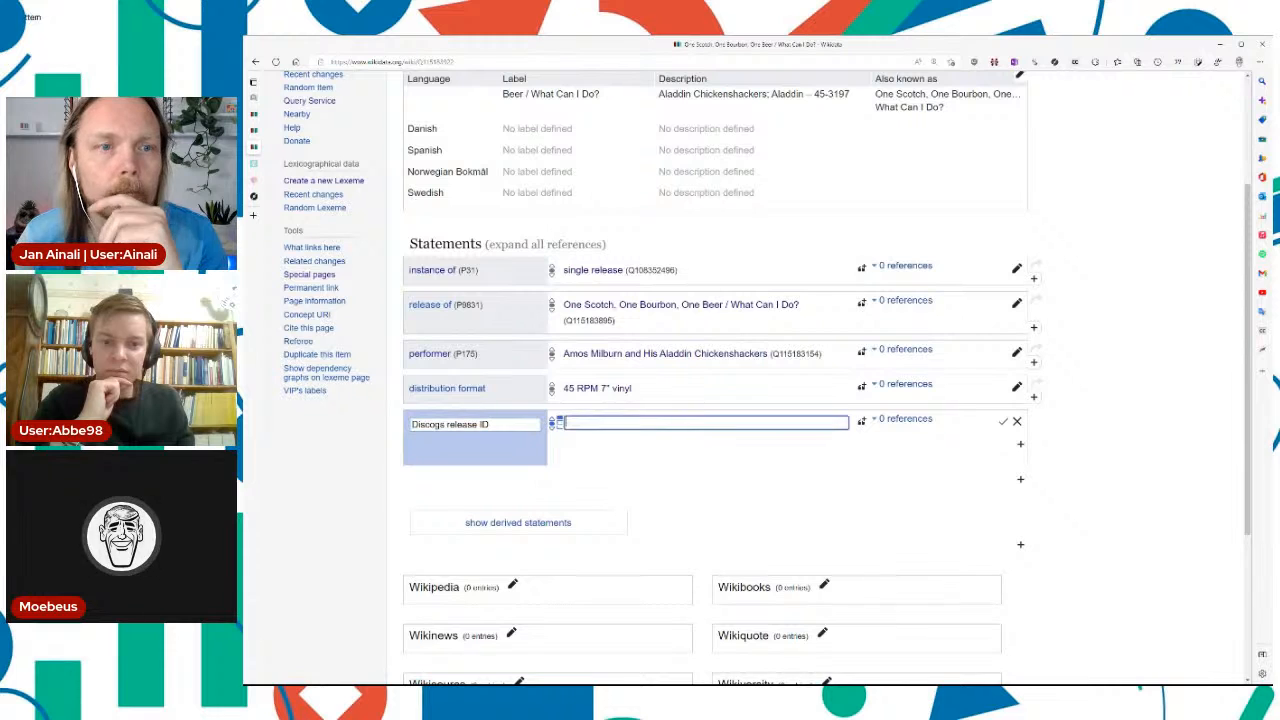
{"action": "type", "text": "4093588"}
Step: Qualify the Discogs release ID with "subject named as", using the title "One Scotch, One Bourbon, One Beer / What Can I Do?" copied from Discogs
{"action": "key", "text": "Tab"}
{"action": "key", "text": "Return"}
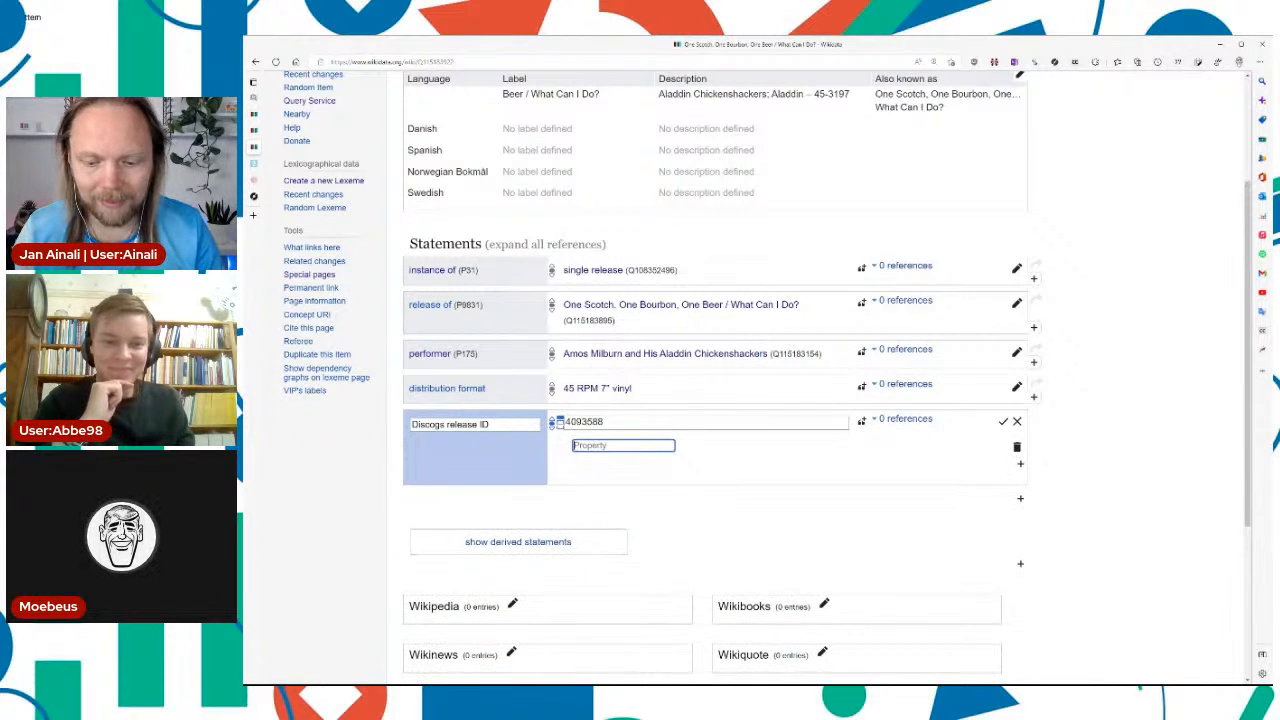
{"action": "type", "text": "named as"}
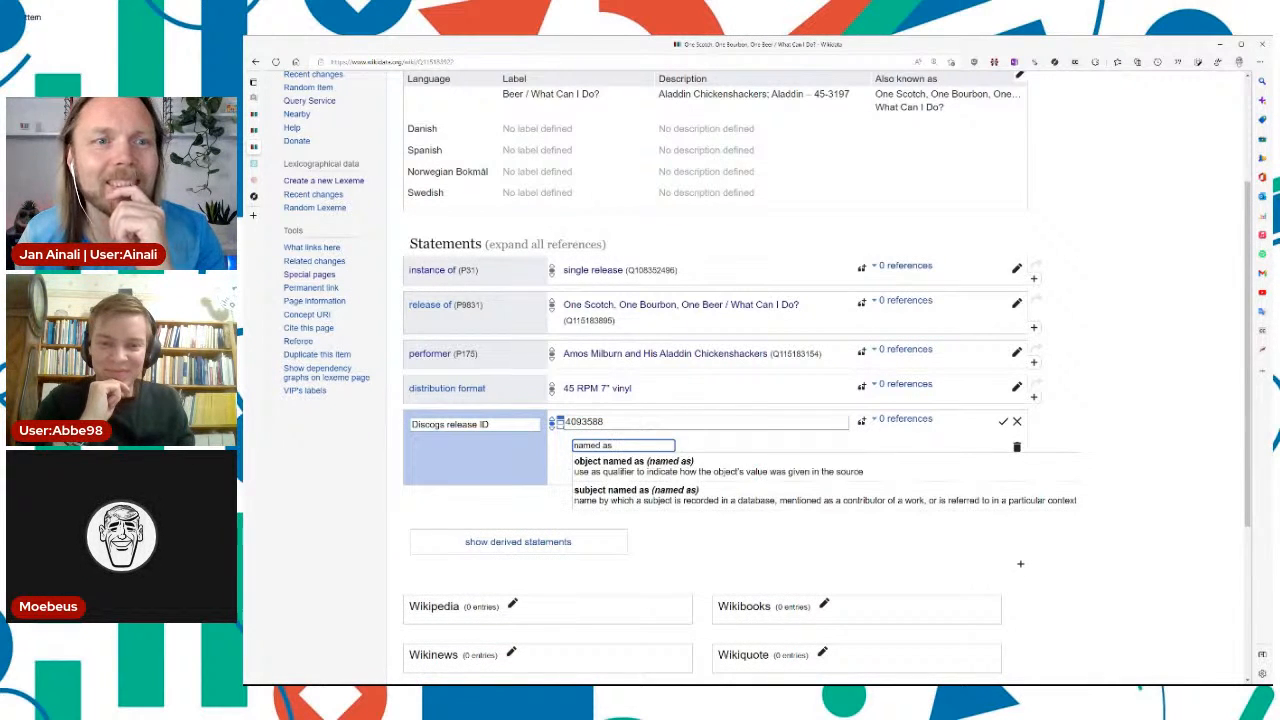
{"action": "key", "text": "Down"}
{"action": "key", "text": "Down"}
{"action": "key", "text": "Return"}
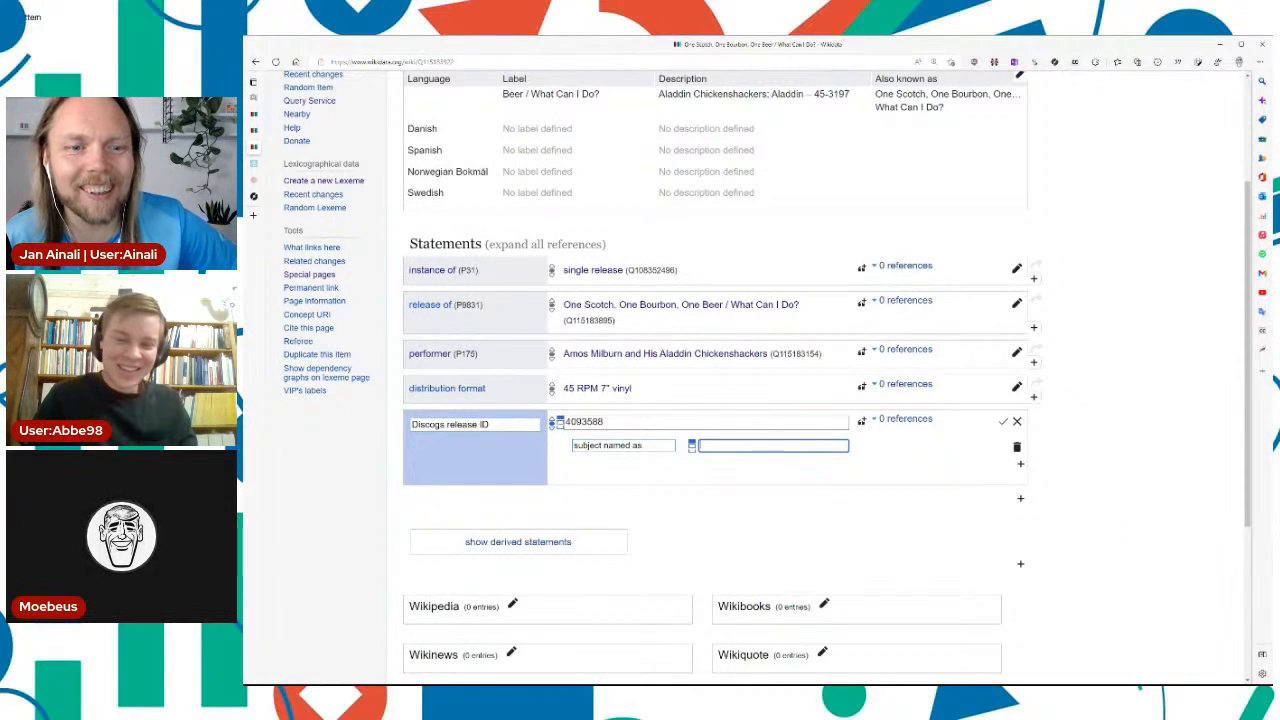
{"action": "key", "text": "alt+Tab"}
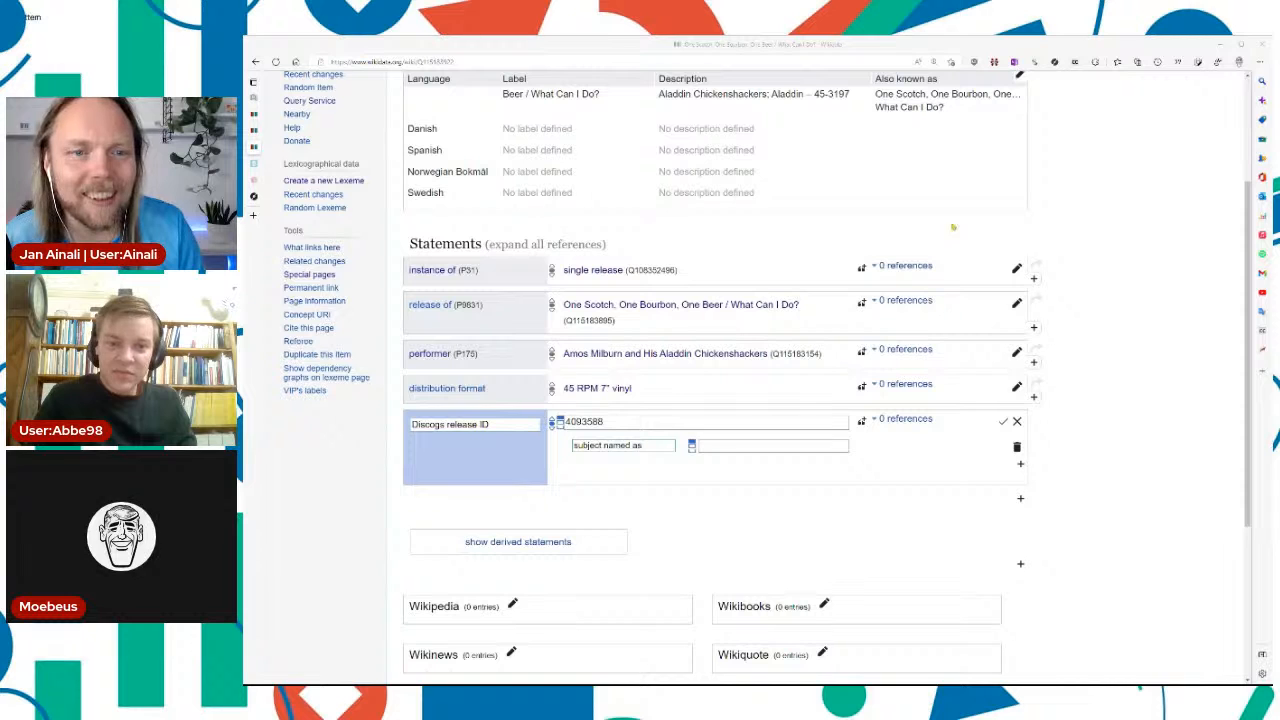
{"action": "left_click", "coordinate": [1176, 300]}
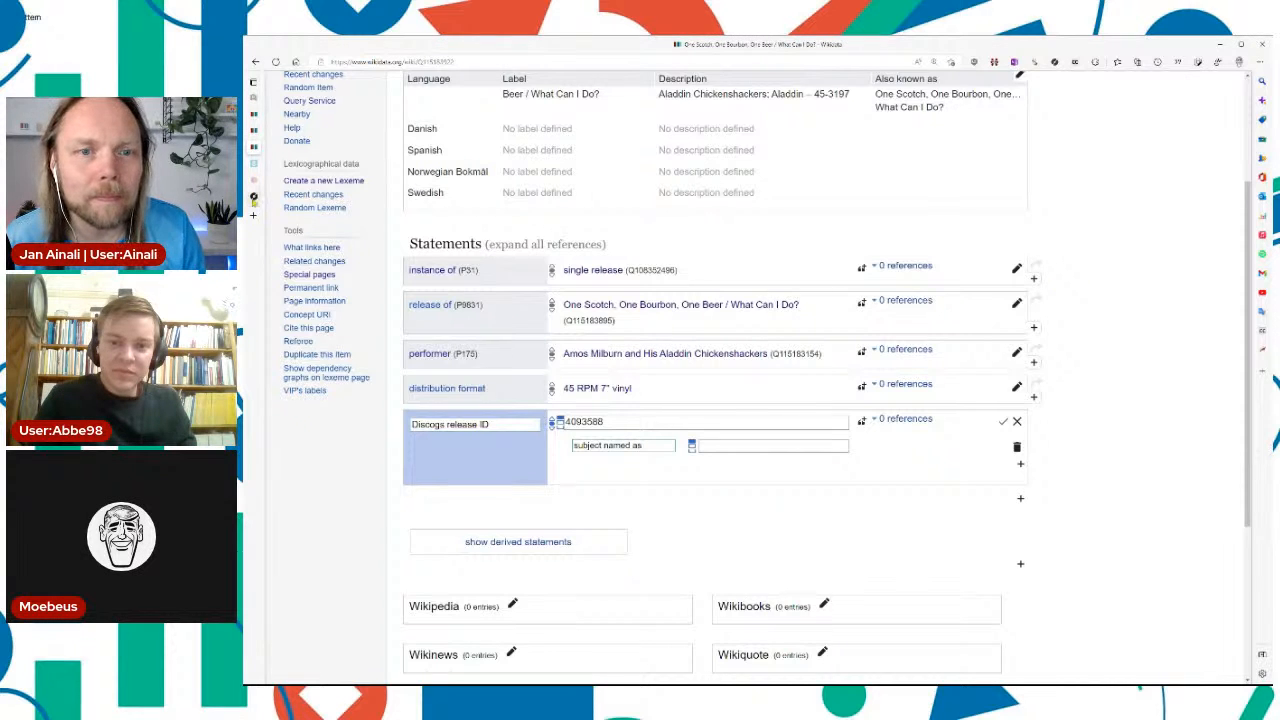
{"action": "left_click", "coordinate": [254, 201]}
{"action": "left_click_drag", "start_coordinate": [760, 137], "coordinate": [666, 151]}
{"action": "key", "text": "ctrl+c"}
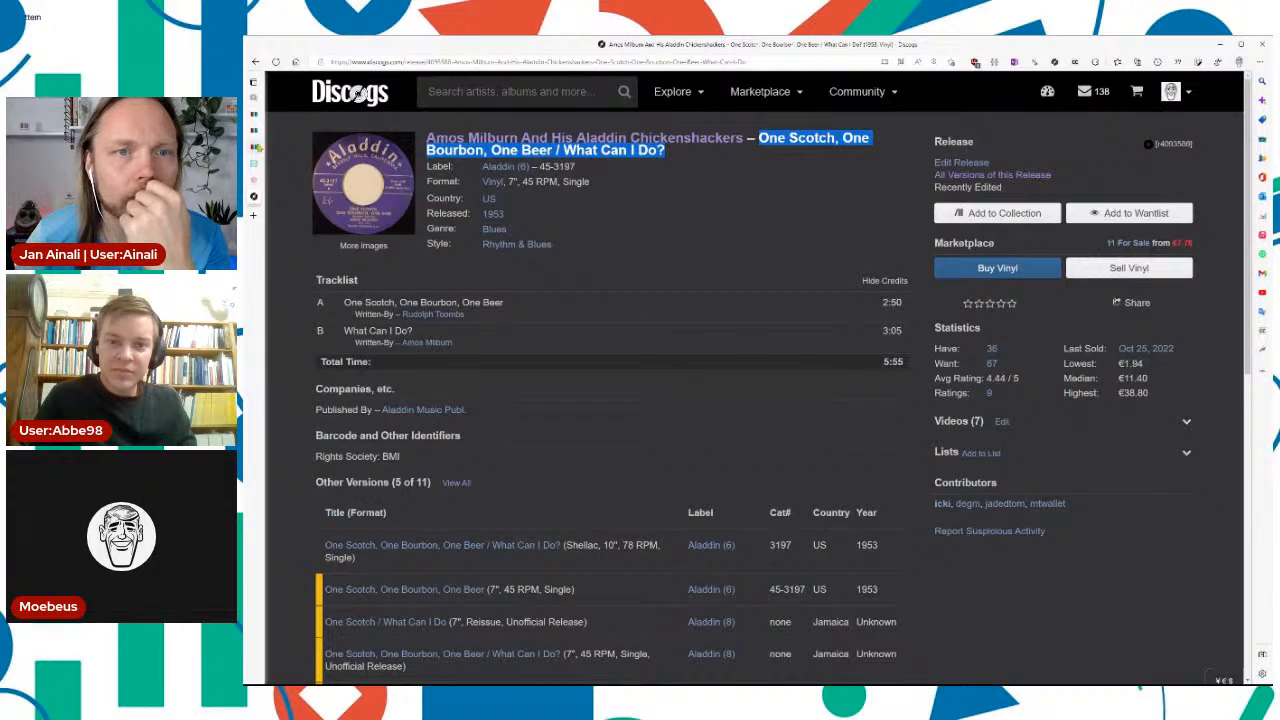
{"action": "left_click", "coordinate": [256, 147]}
{"action": "left_click", "coordinate": [802, 446]}
{"action": "key", "text": "ctrl+v"}
Step: Add a reference to the Discogs release ID with "stated in" Discogs and a retrieved date, and save the statement
{"action": "key", "text": "Tab"}
{"action": "key", "text": "Tab"}
{"action": "key", "text": "Return"}
{"action": "key", "text": "Tab"}
{"action": "key", "text": "Return"}
{"action": "key", "text": "Tab"}
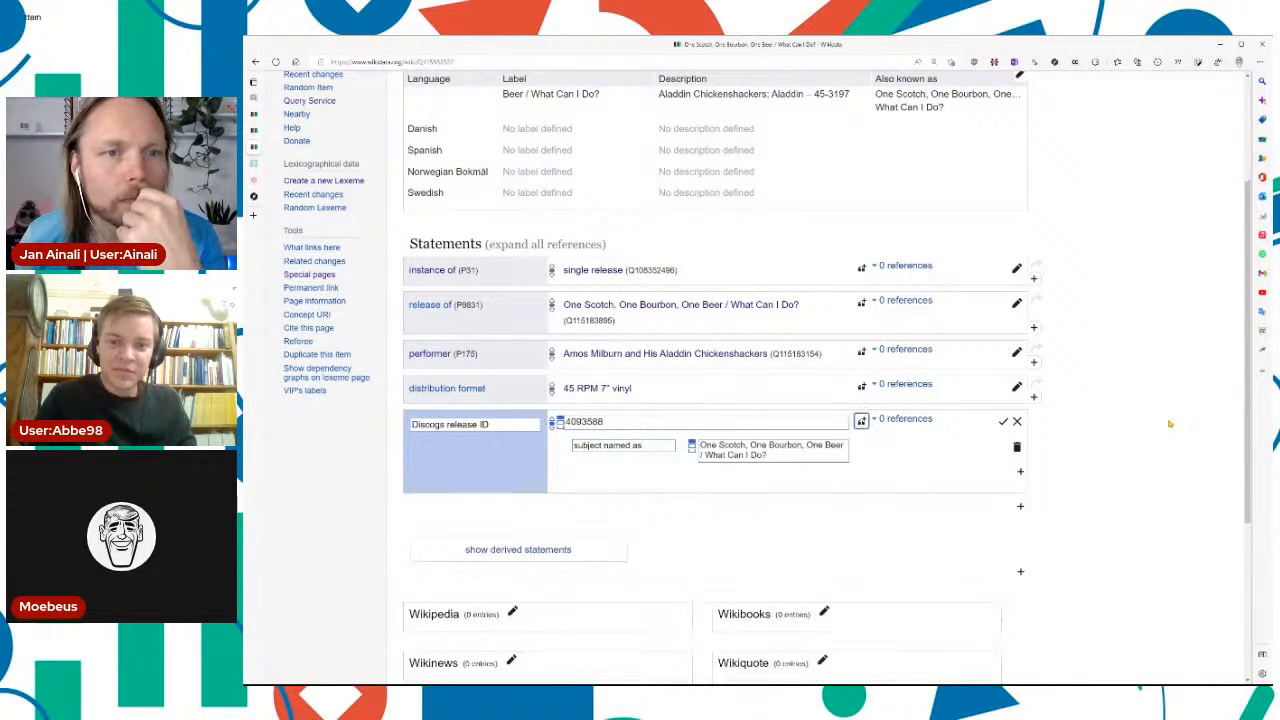
{"action": "key", "text": "Return"}
{"action": "type", "text": "stated"}
{"action": "key", "text": "Return"}
{"action": "type", "text": "discogs"}
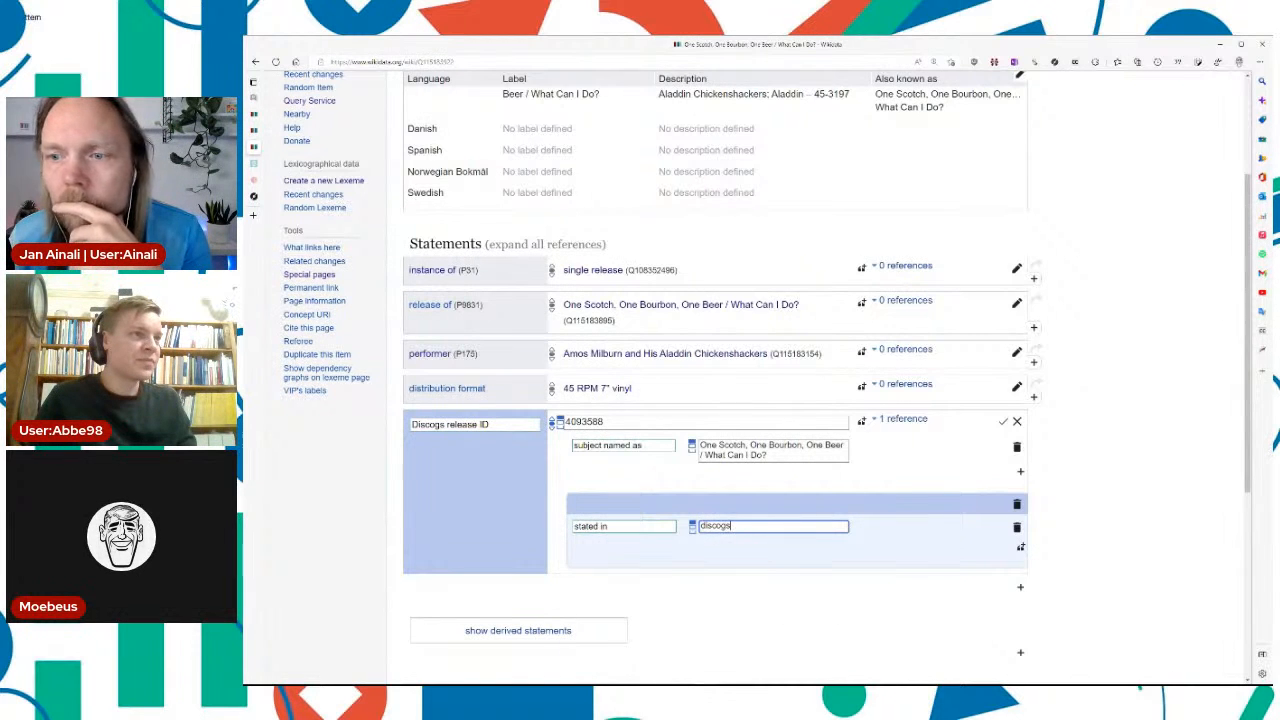
{"action": "key", "text": "Return"}
{"action": "key", "text": "Tab"}
{"action": "key", "text": "Tab"}
{"action": "key", "text": "Return"}
{"action": "type", "text": "ret"}
{"action": "key", "text": "Down"}
{"action": "key", "text": "Return"}
{"action": "key", "text": "Return"}
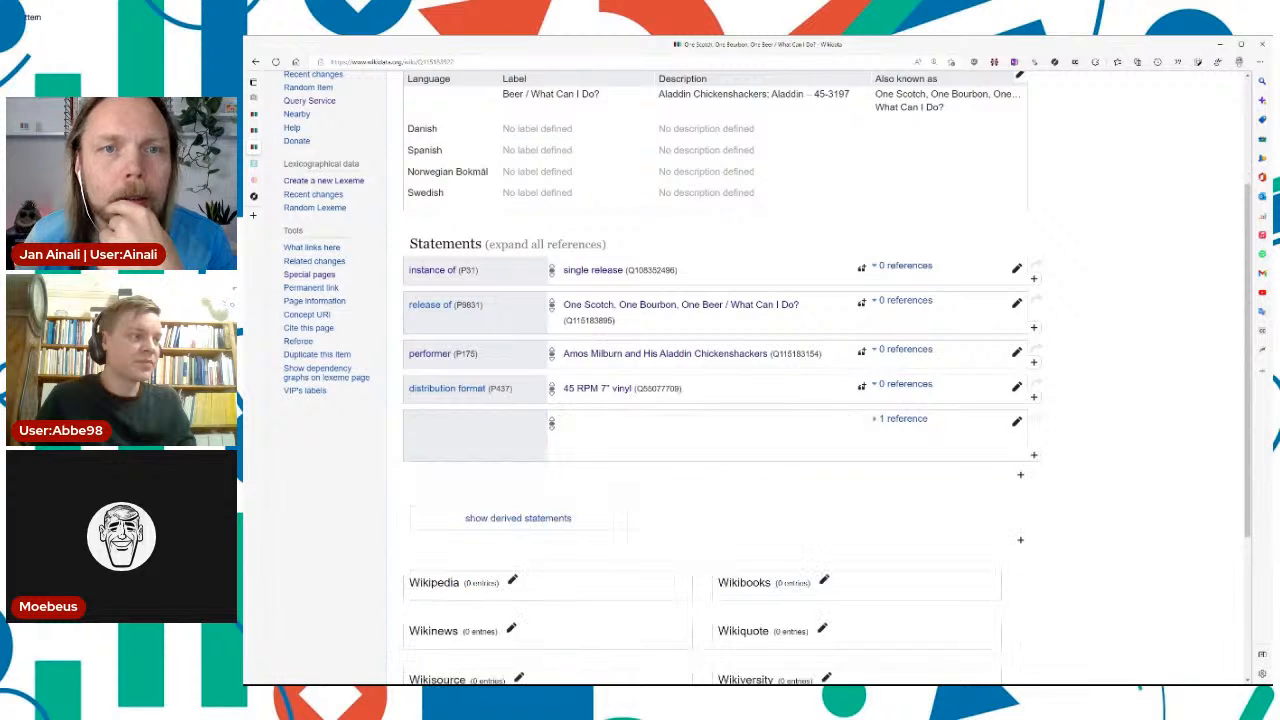
Step: Add a "number of parts of this work" statement with the value 2 and the unit "audio track", and save it
{"action": "left_click", "coordinate": [1020, 480]}
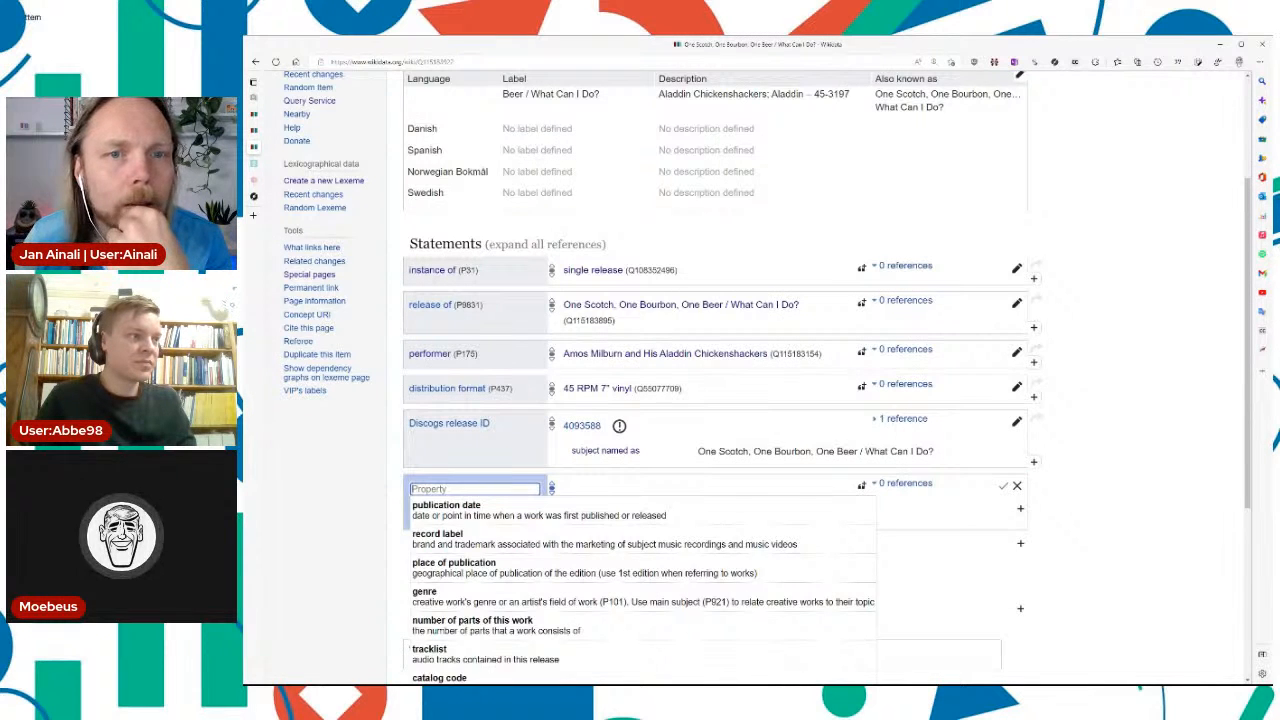
{"action": "type", "text": "number o"}
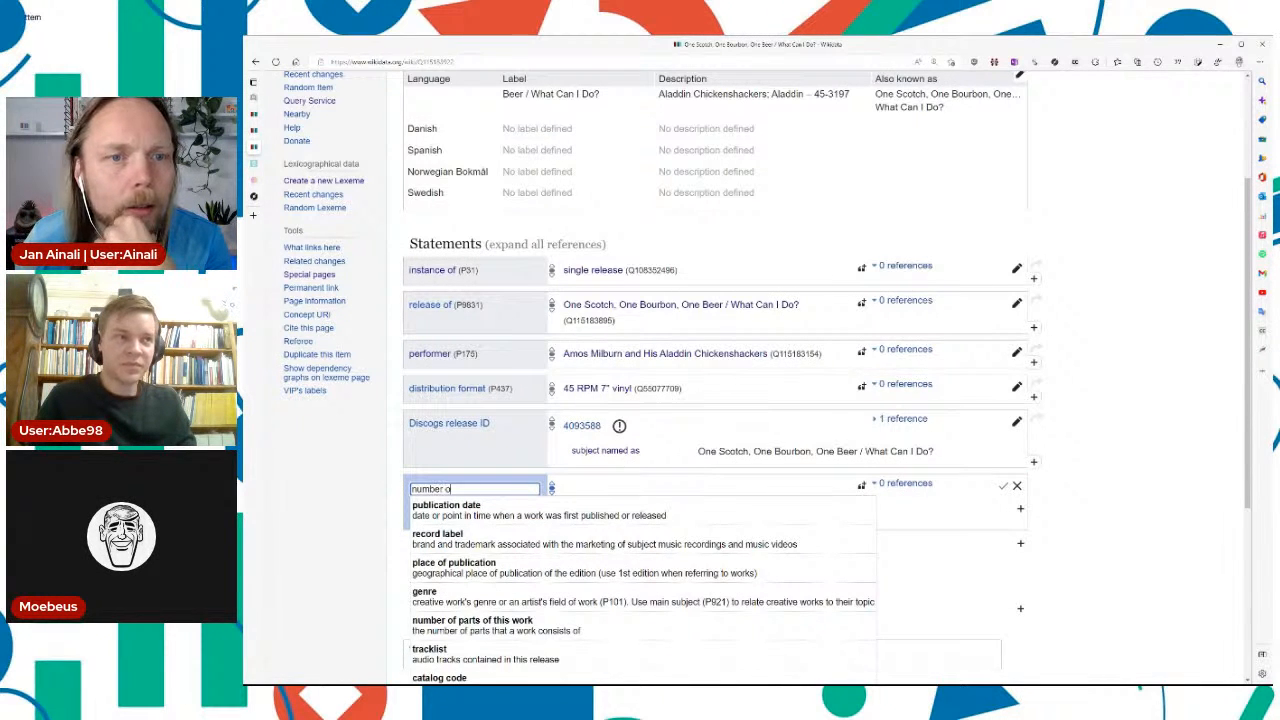
{"action": "type", "text": "f tr"}
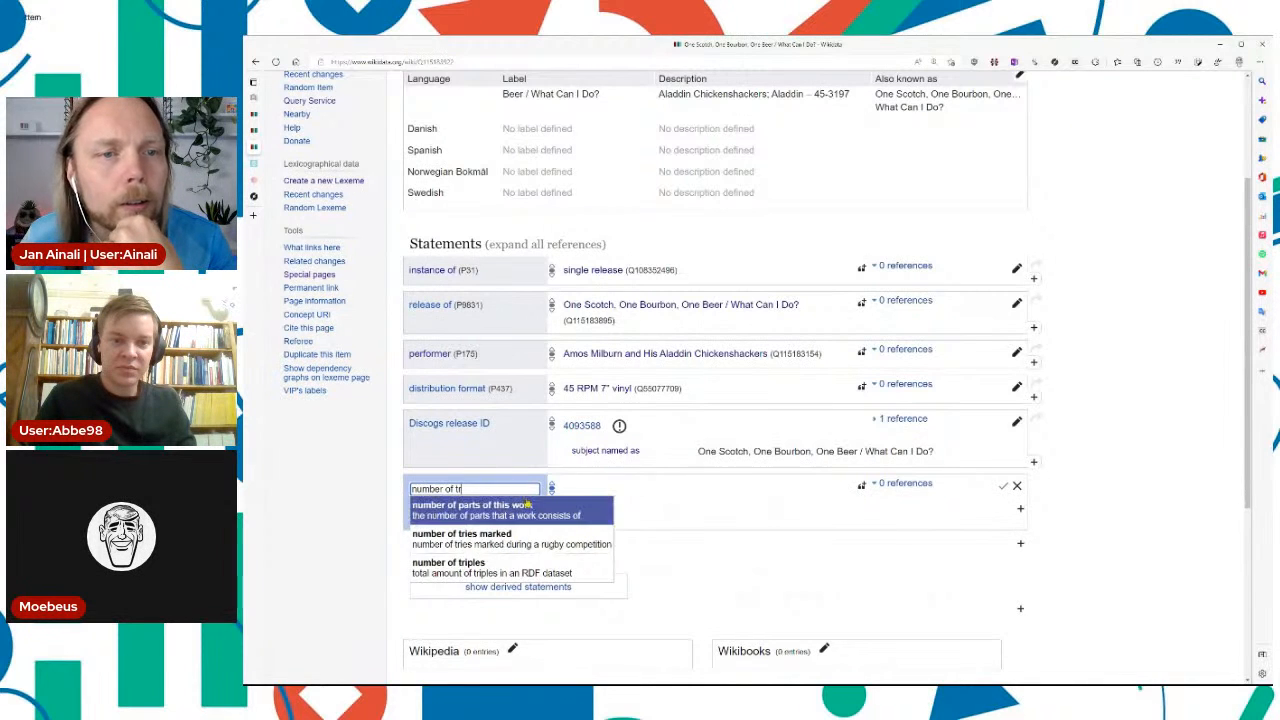
{"action": "left_click", "coordinate": [527, 505]}
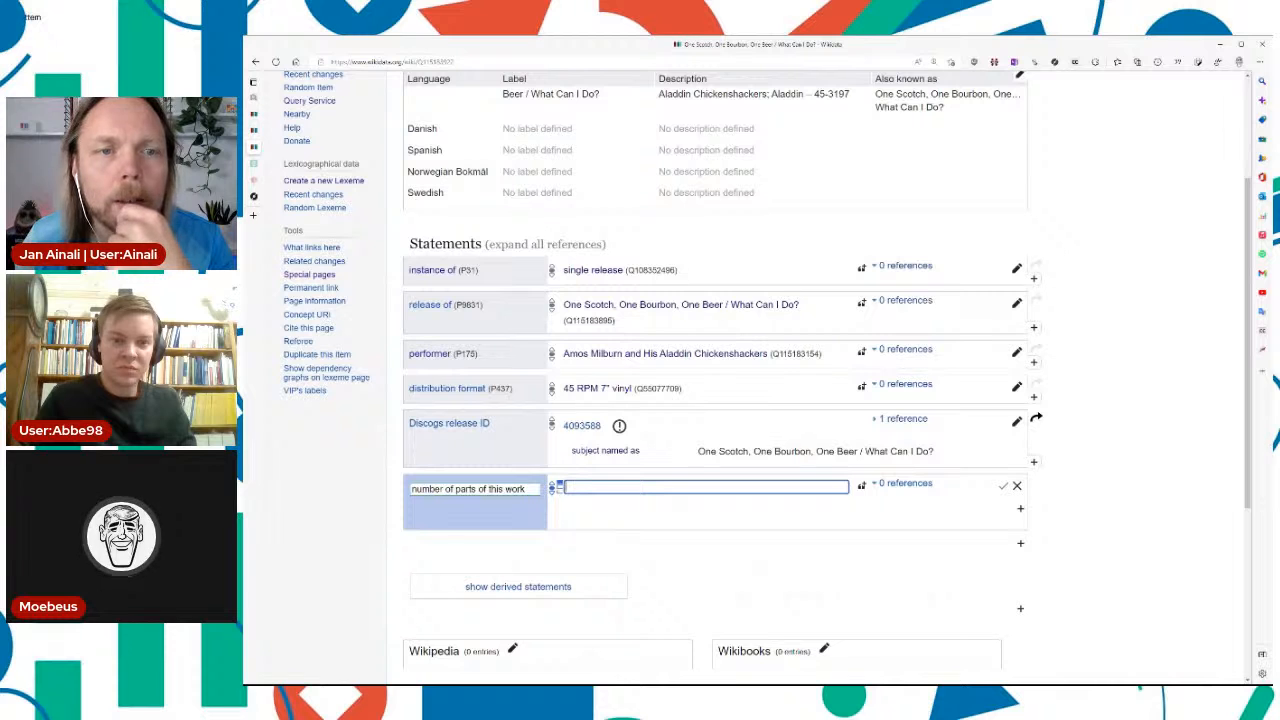
{"action": "type", "text": "2"}
{"action": "key", "text": "Tab"}
{"action": "type", "text": "audio track"}
{"action": "key", "text": "Tab"}
{"action": "key", "text": "Return"}
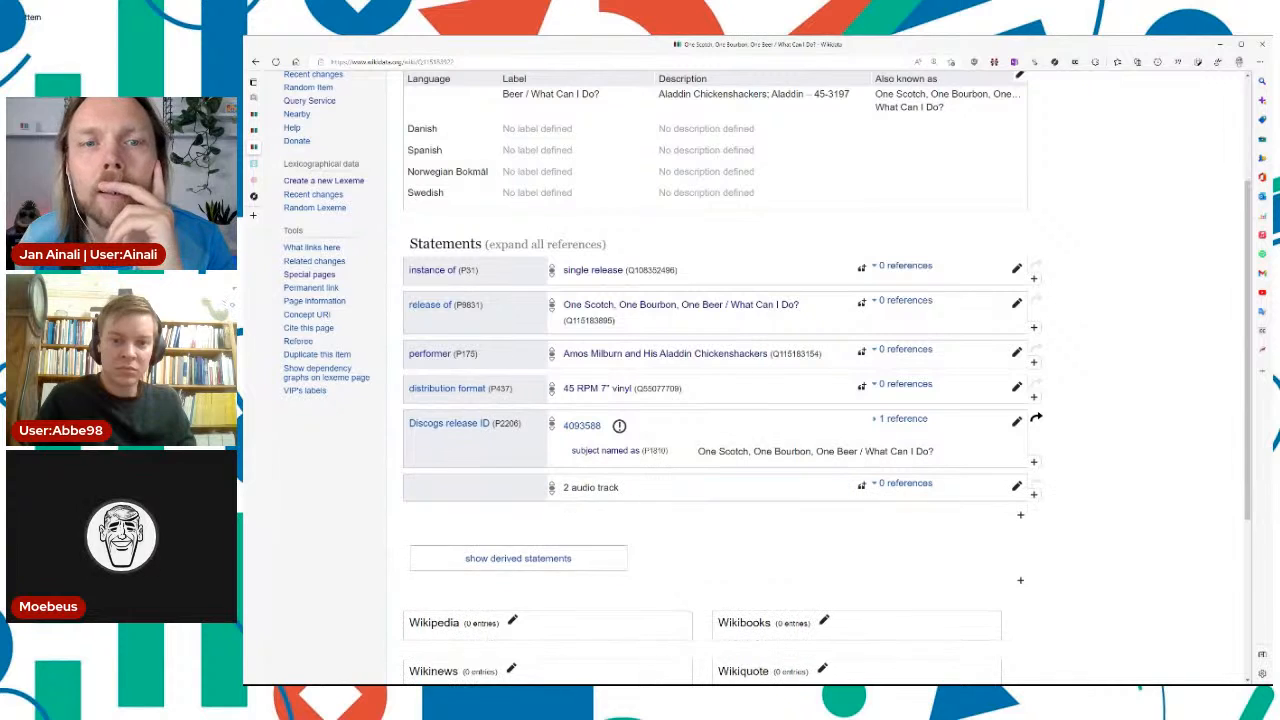
Step: Check the aliases of the "number of parts of this work" property for "number of tracks on release", and return to the release item
{"action": "left_click", "coordinate": [466, 488]}
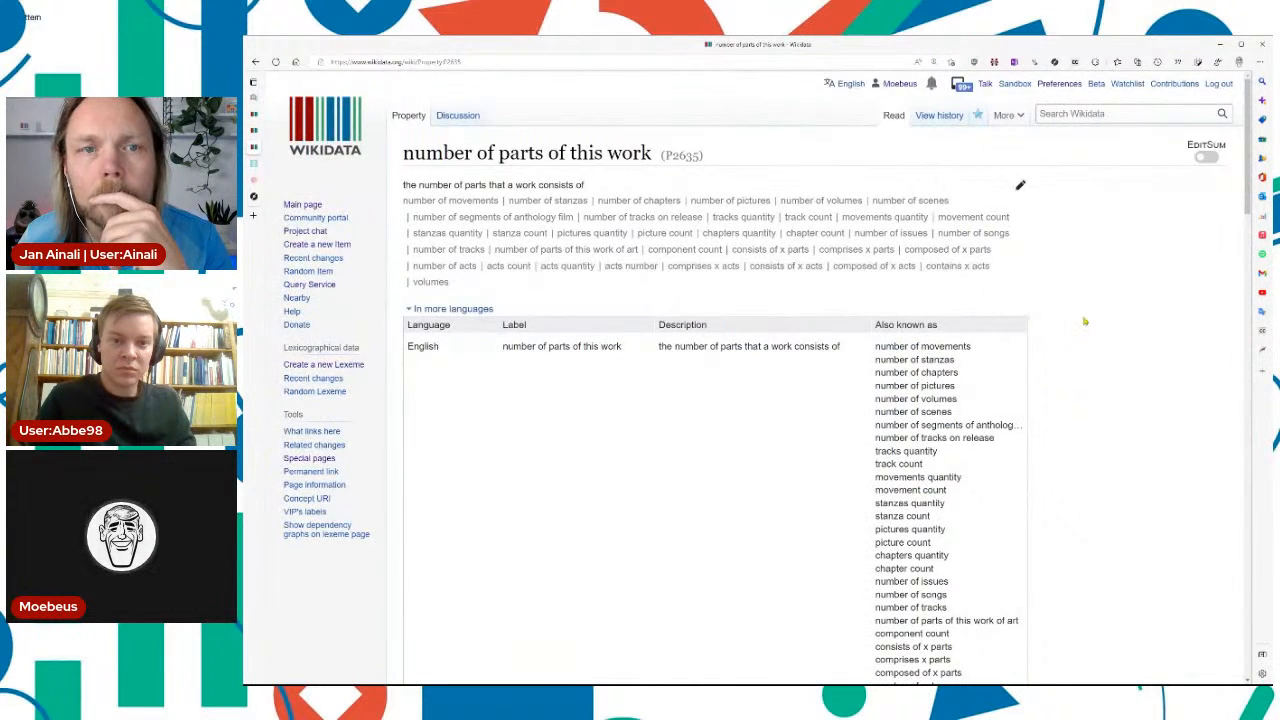
{"action": "scroll", "coordinate": [1084, 321], "scroll_direction": "down", "scroll_amount": 1}
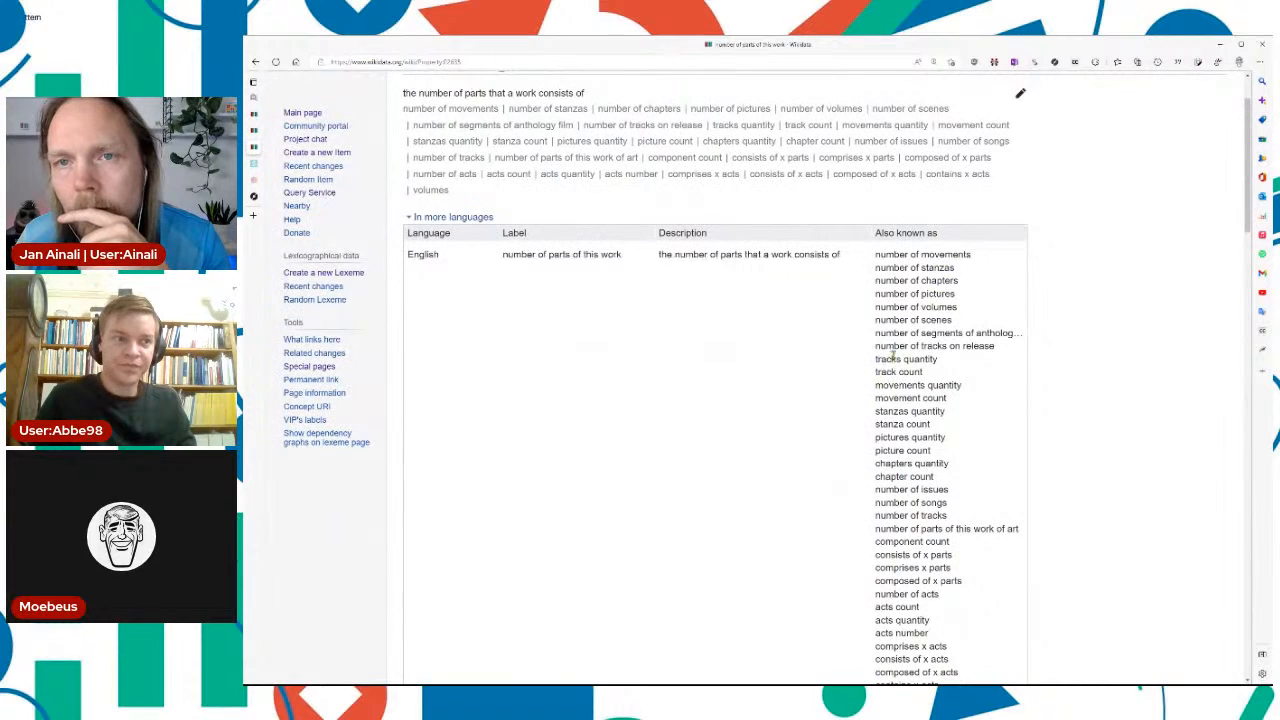
{"action": "left_click_drag", "start_coordinate": [876, 346], "coordinate": [996, 346]}
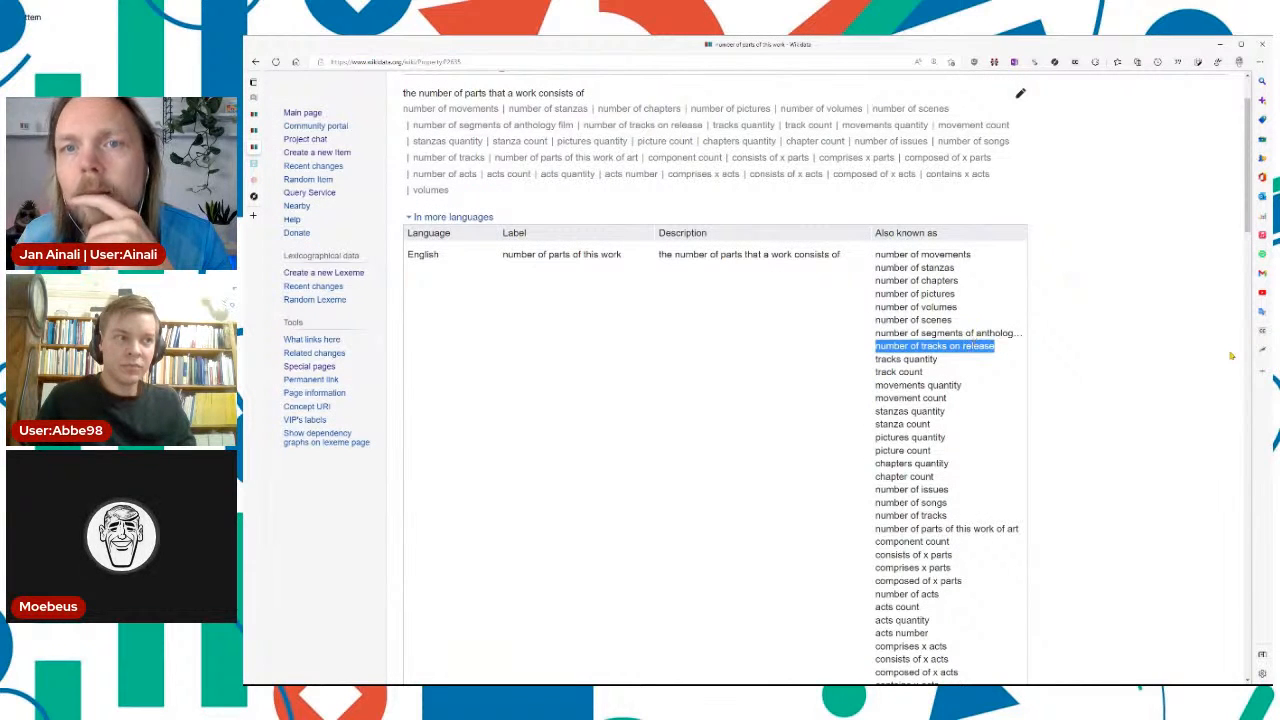
{"action": "key", "text": "ctrl+plus"}
{"action": "key", "text": "ctrl+plus"}
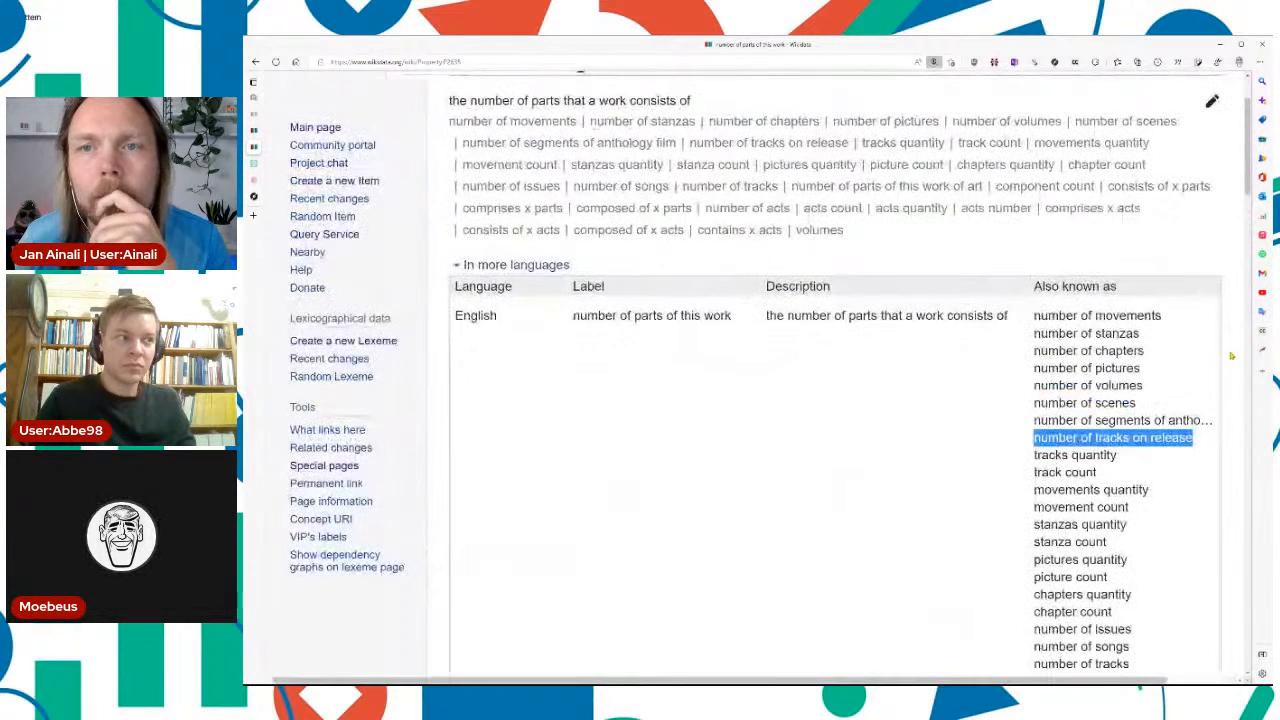
{"action": "left_click", "coordinate": [748, 492]}
{"action": "key", "text": "alt+Left"}
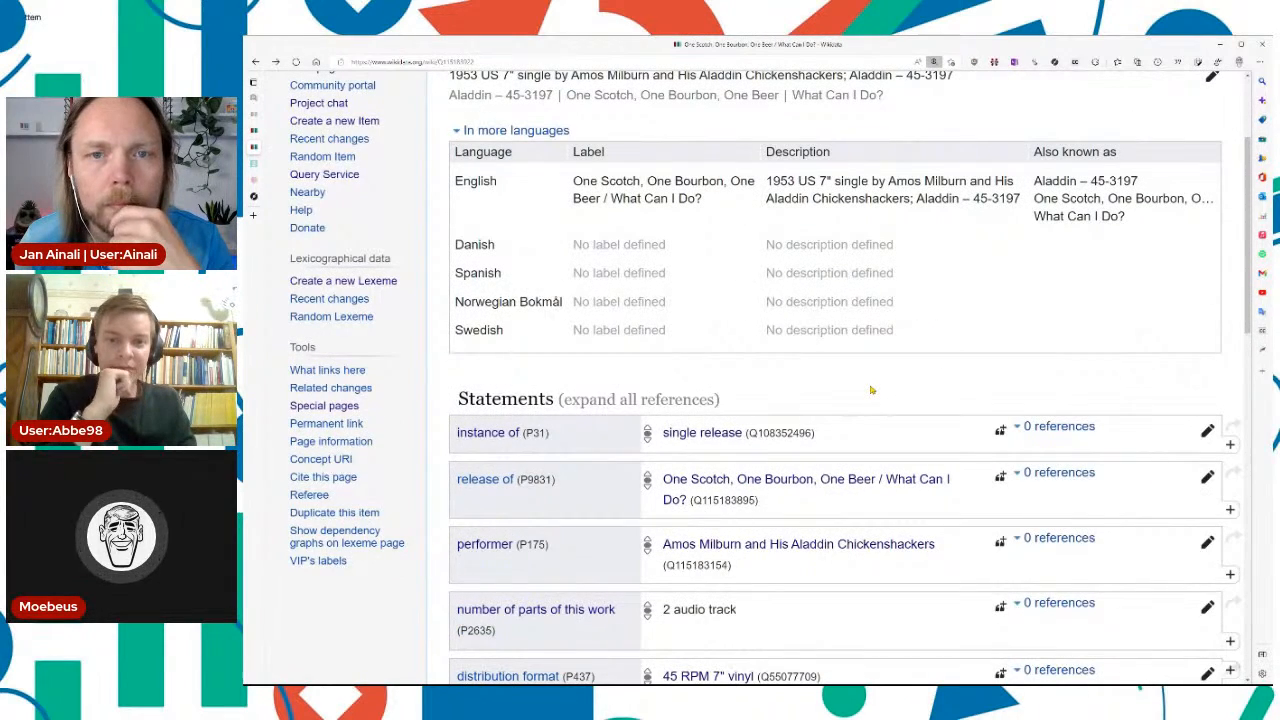
{"action": "key", "text": "ctrl+minus"}
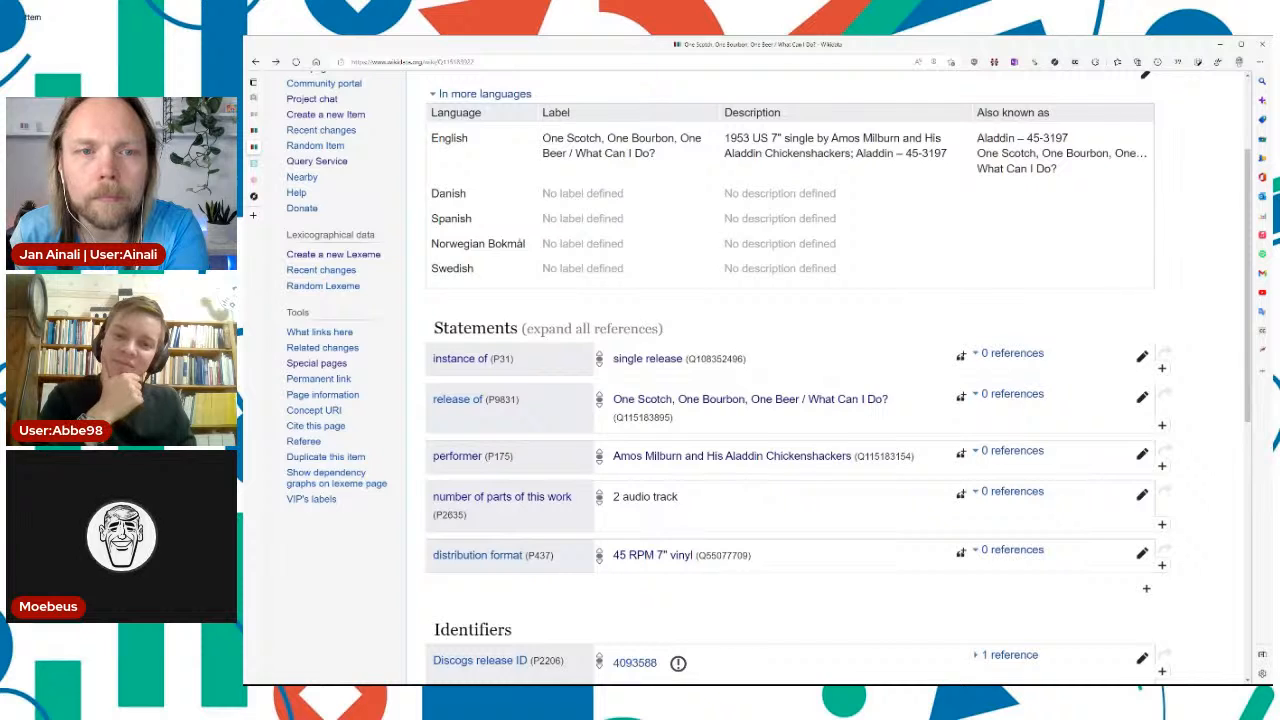
Step: Add a "place of publication" statement with the value "United States of America" and save it
{"action": "scroll", "coordinate": [1090, 340], "scroll_direction": "down", "scroll_amount": 1}
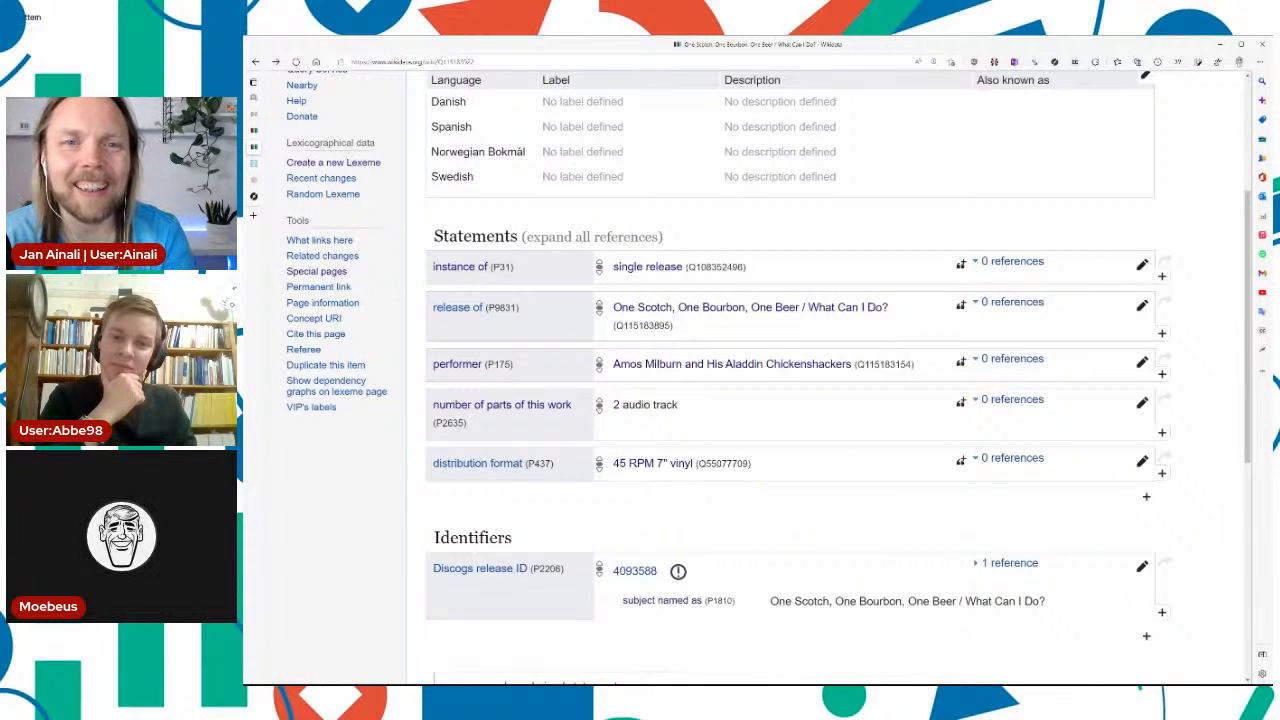
{"action": "scroll", "coordinate": [1090, 350], "scroll_direction": "down", "scroll_amount": 1}
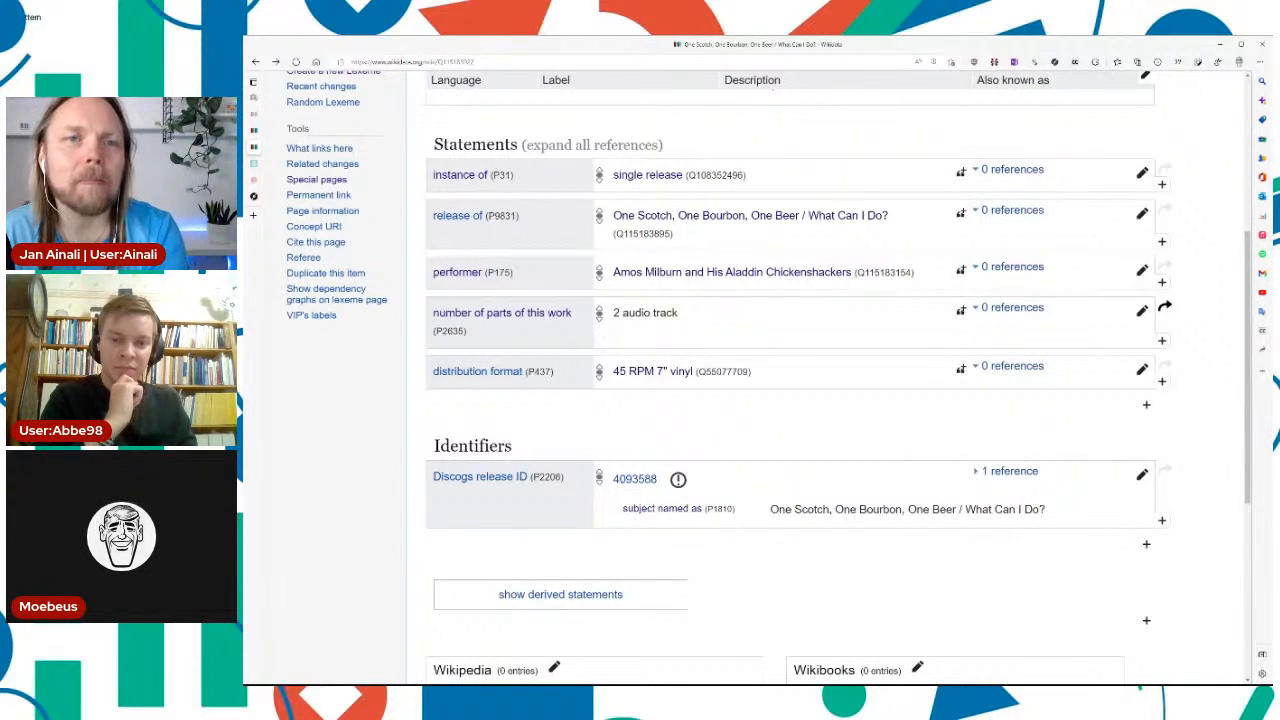
{"action": "left_click", "coordinate": [1146, 404]}
{"action": "type", "text": "p"}
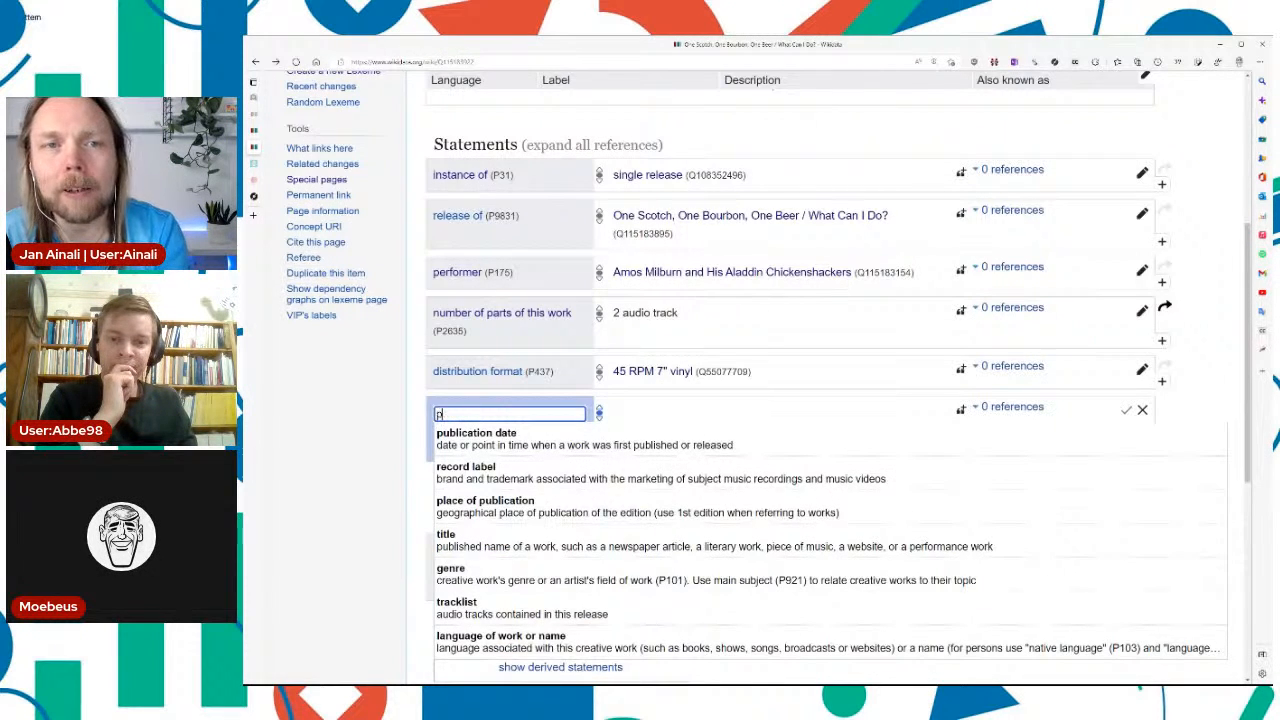
{"action": "type", "text": "lace of p"}
{"action": "key", "text": "Down"}
{"action": "key", "text": "Return"}
{"action": "type", "text": "usa"}
{"action": "key", "text": "Down"}
{"action": "key", "text": "Return"}
{"action": "key", "text": "Return"}
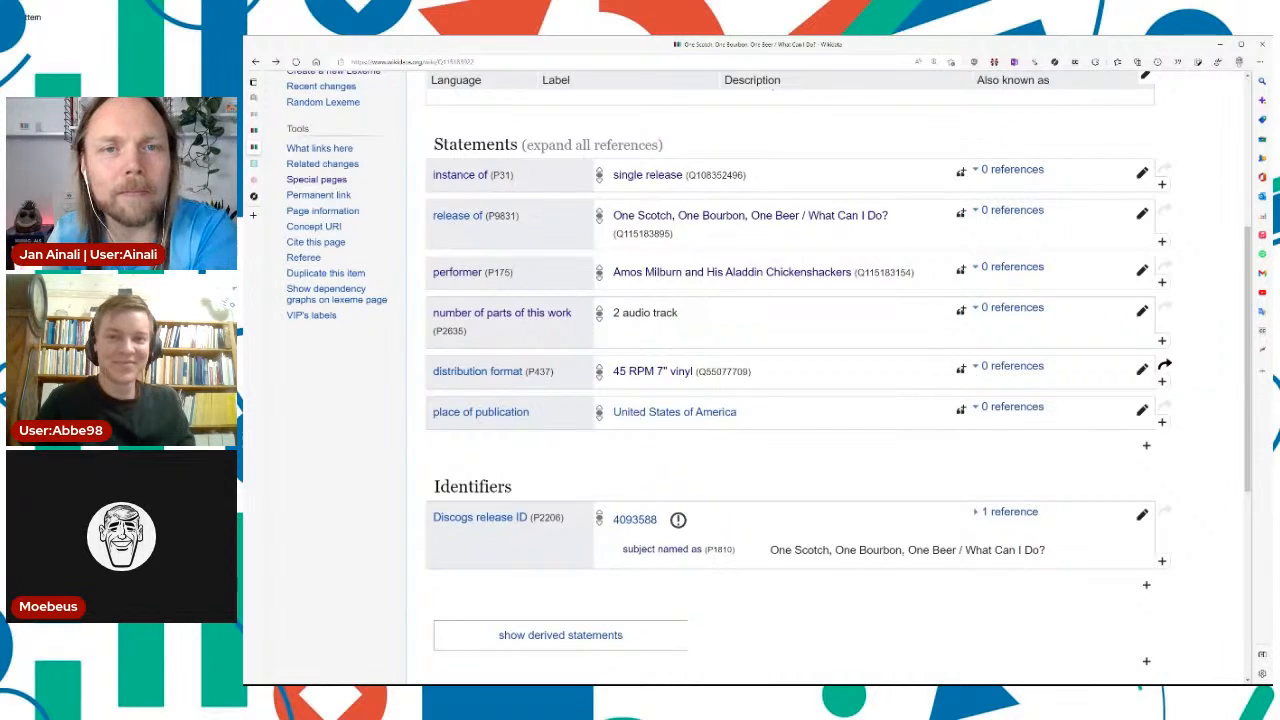
Step: Send the label "One Scotch, One Bourbon, One Beer / What Can I Do?" to the auto-selected languages with VIP's labels, and reopen the tool
{"action": "scroll", "coordinate": [906, 403], "scroll_direction": "up", "scroll_amount": 3}
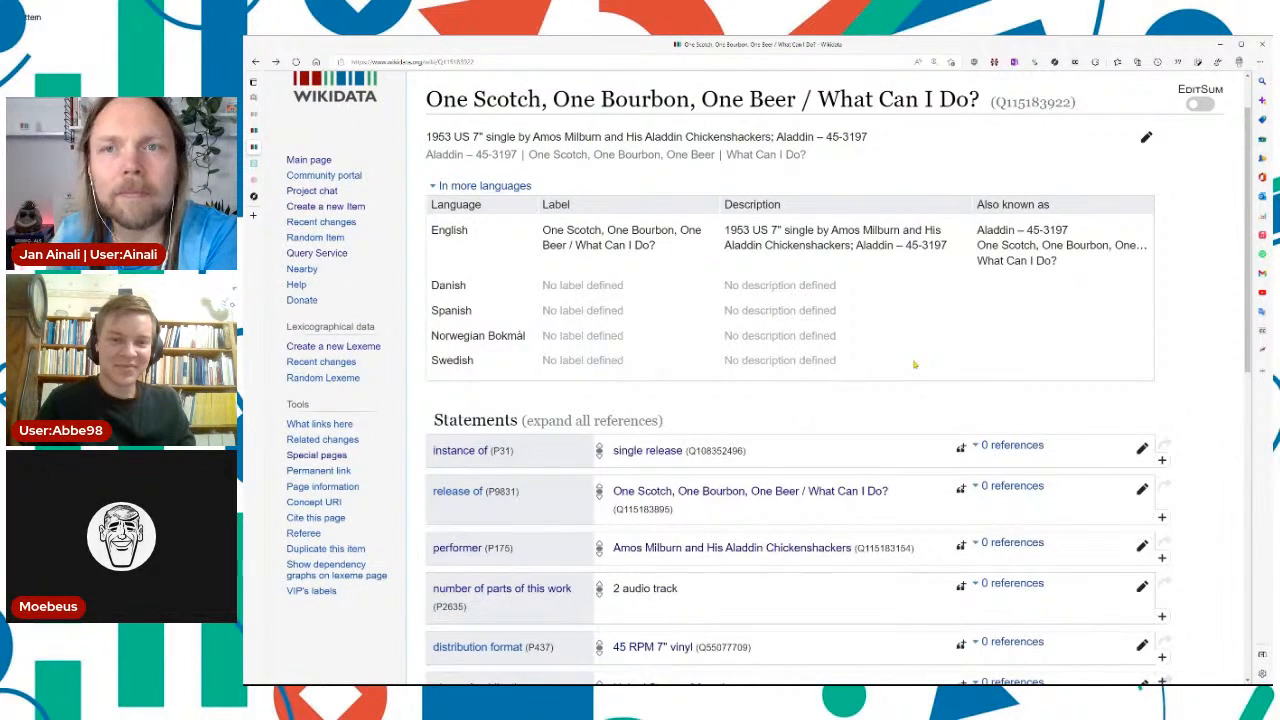
{"action": "scroll", "coordinate": [913, 364], "scroll_direction": "down", "scroll_amount": 1}
{"action": "key", "text": "ctrl+minus"}
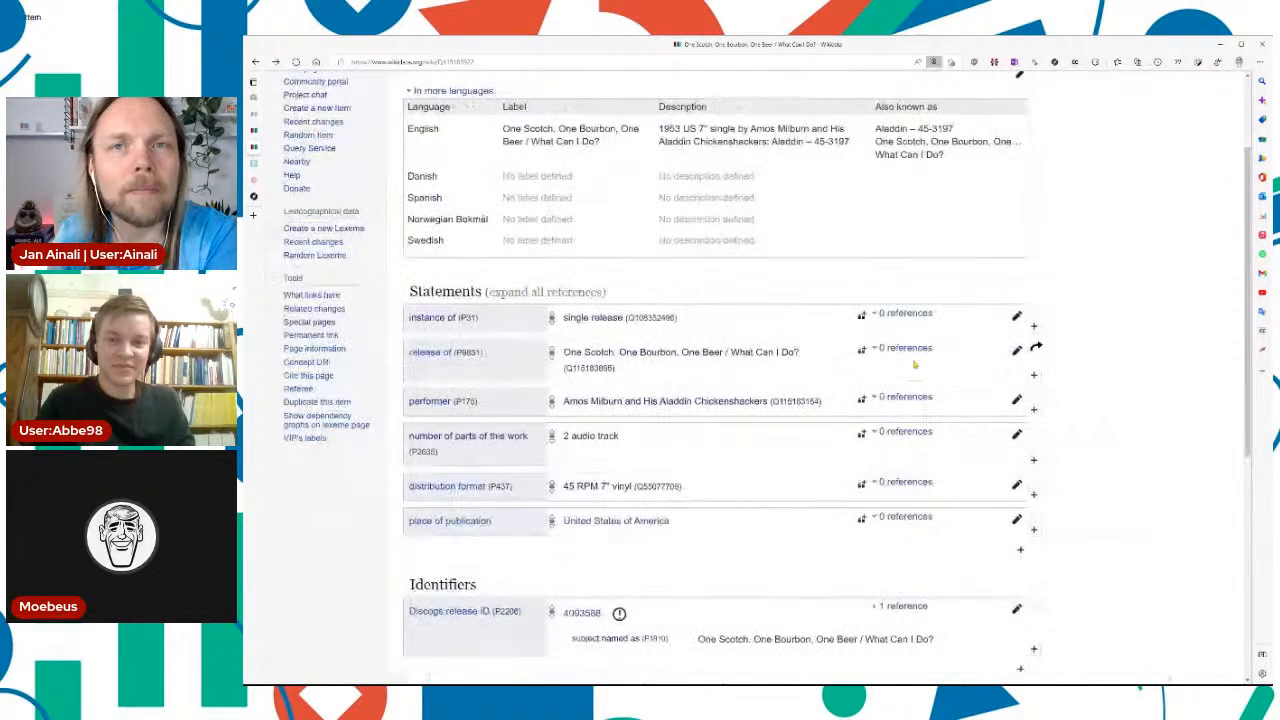
{"action": "left_click_drag", "start_coordinate": [503, 130], "coordinate": [601, 143]}
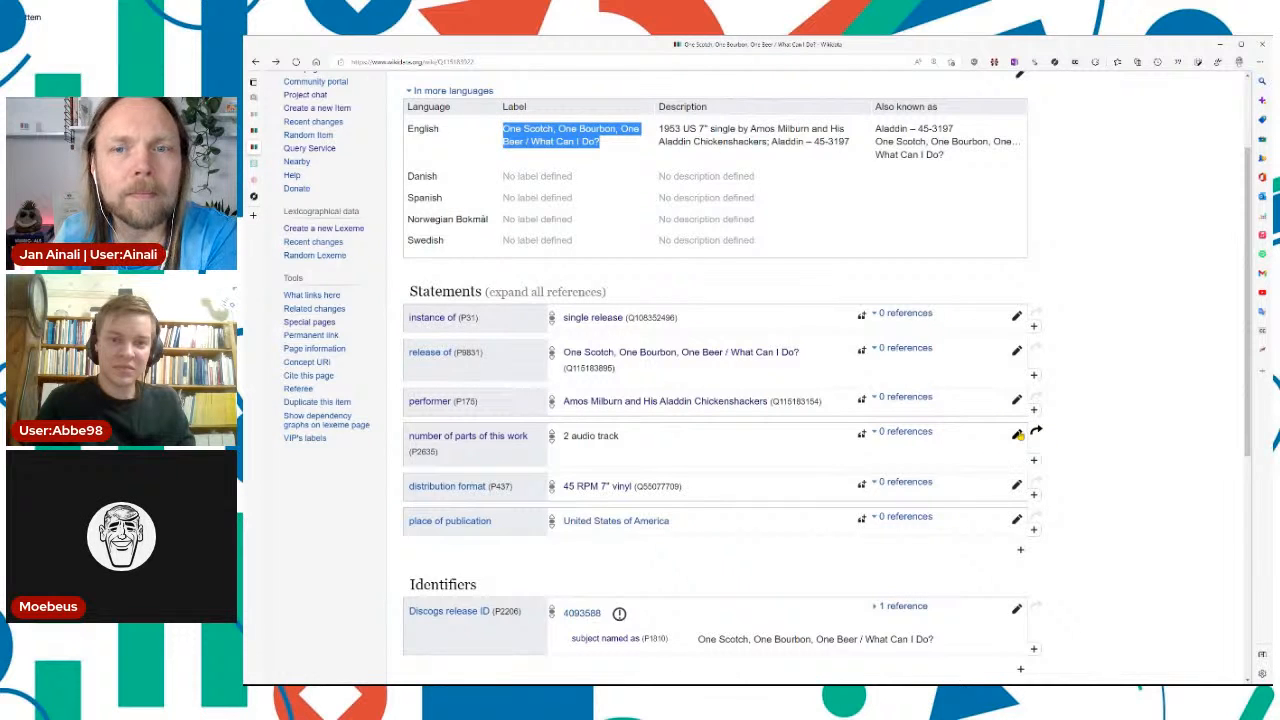
{"action": "type", "text": "One Scotch, One Bourbon, One Beer / What Can I Do?"}
{"action": "left_click", "coordinate": [977, 256]}
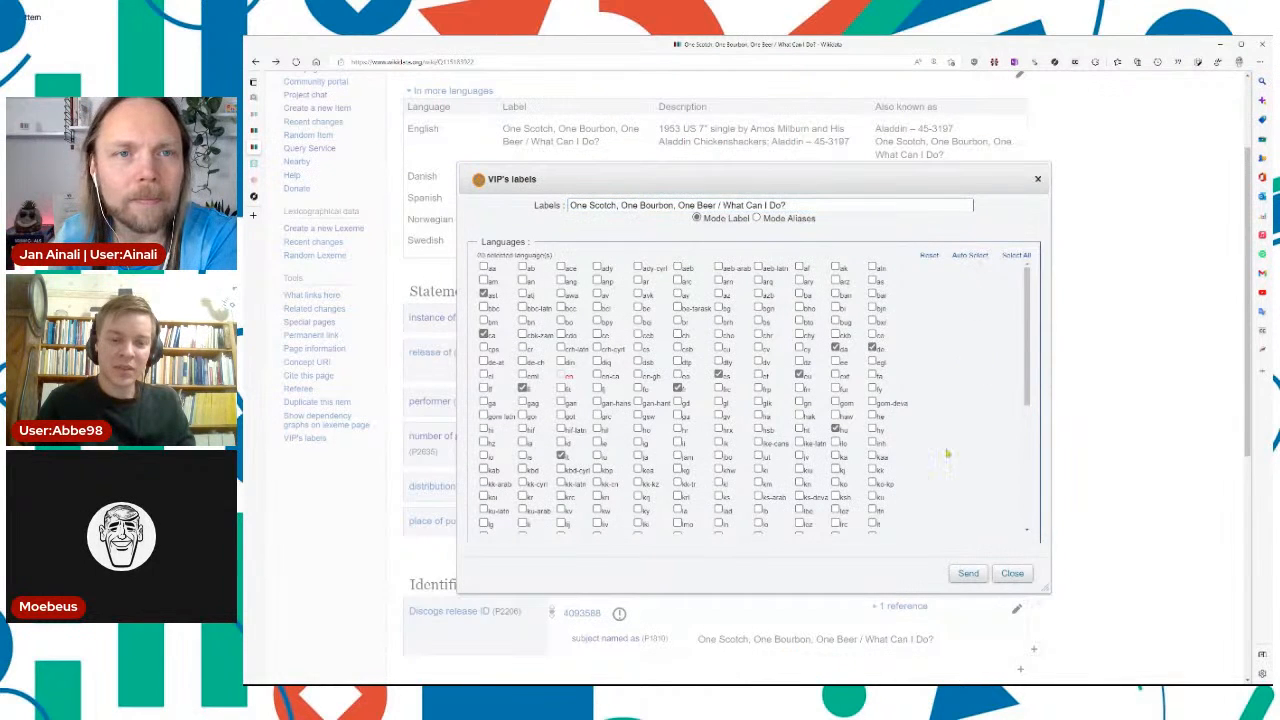
{"action": "left_click", "coordinate": [968, 573]}
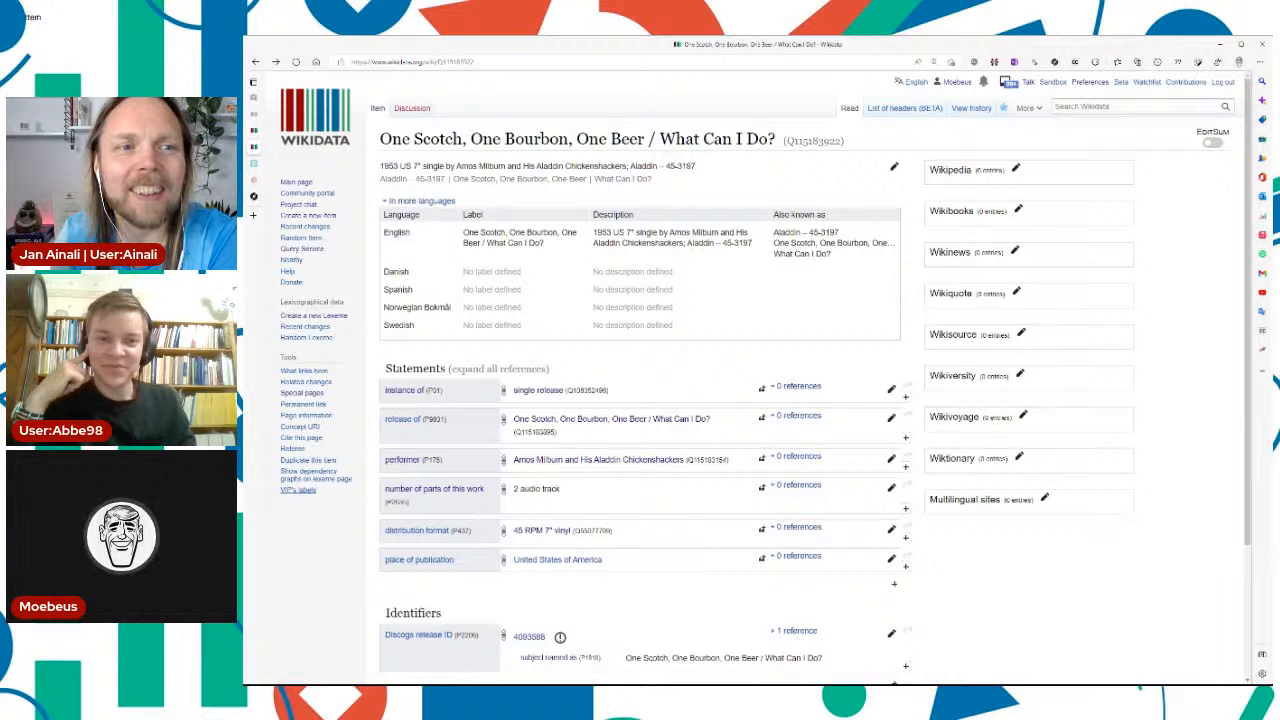
{"action": "left_click", "coordinate": [305, 492]}
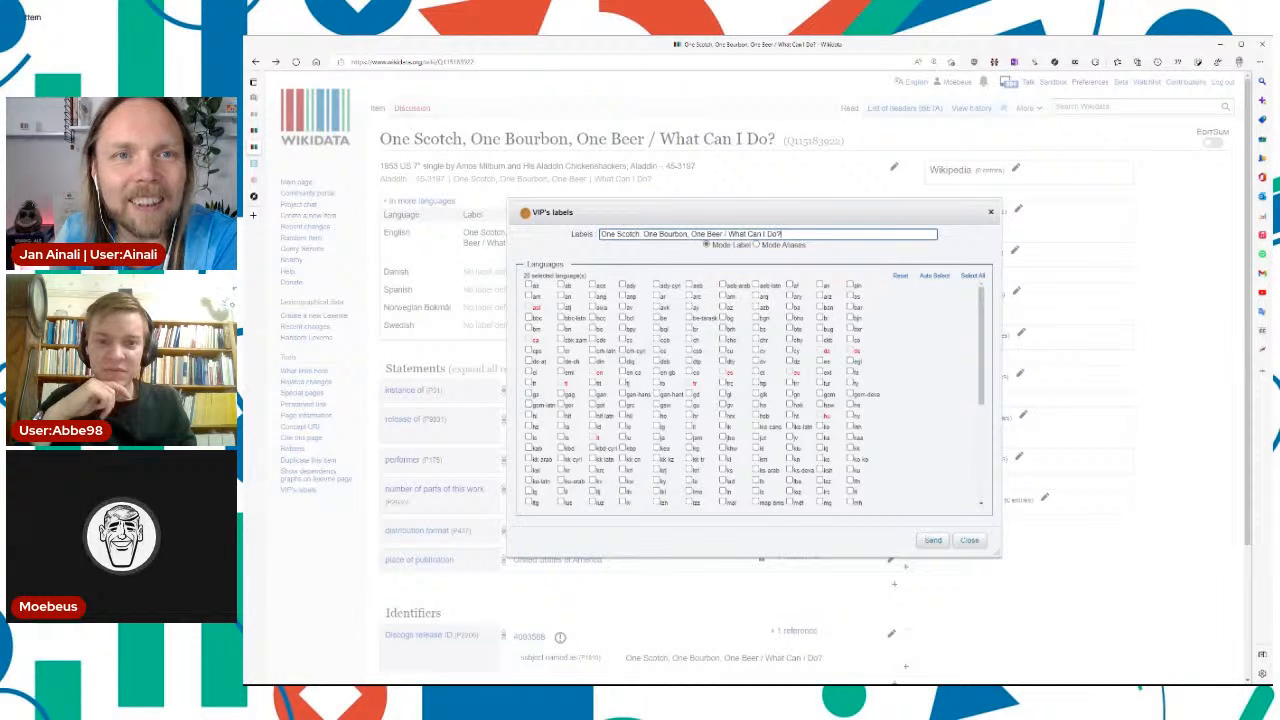
Step: Close VIP's labels and reload the release item to check its labels in the other languages
{"action": "left_click", "coordinate": [967, 540]}
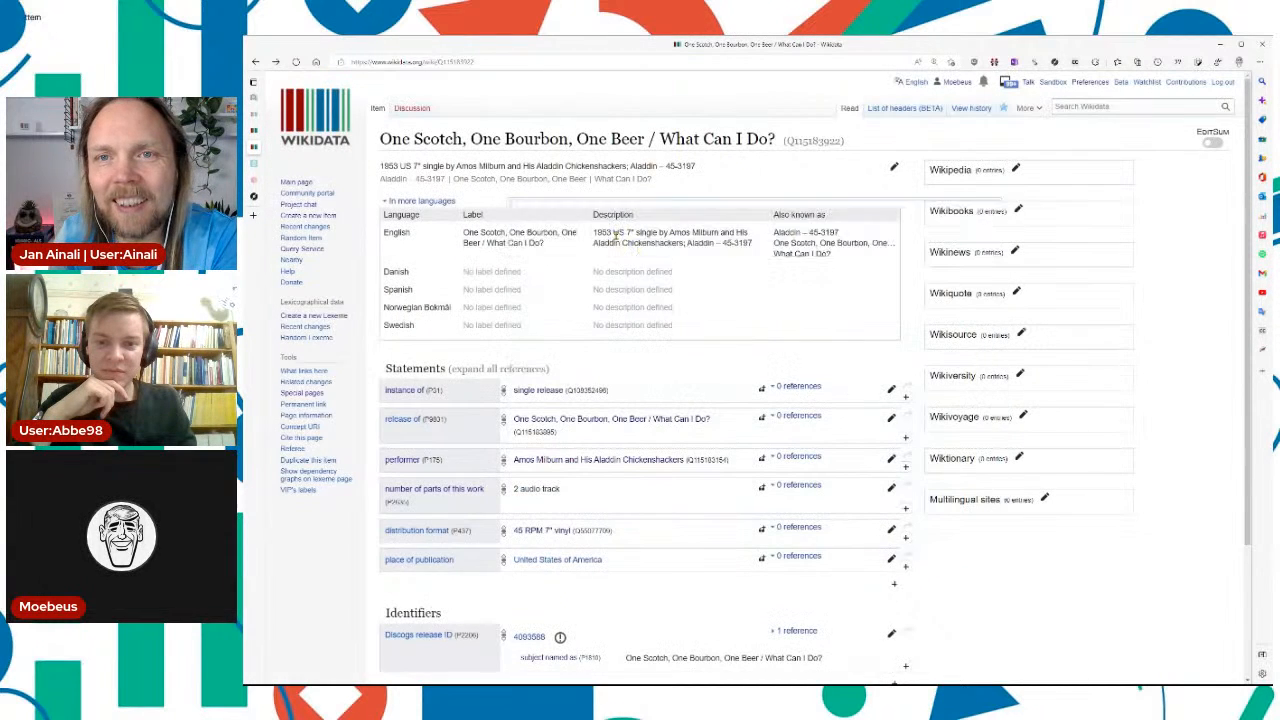
{"action": "left_click_drag", "start_coordinate": [463, 232], "coordinate": [540, 244]}
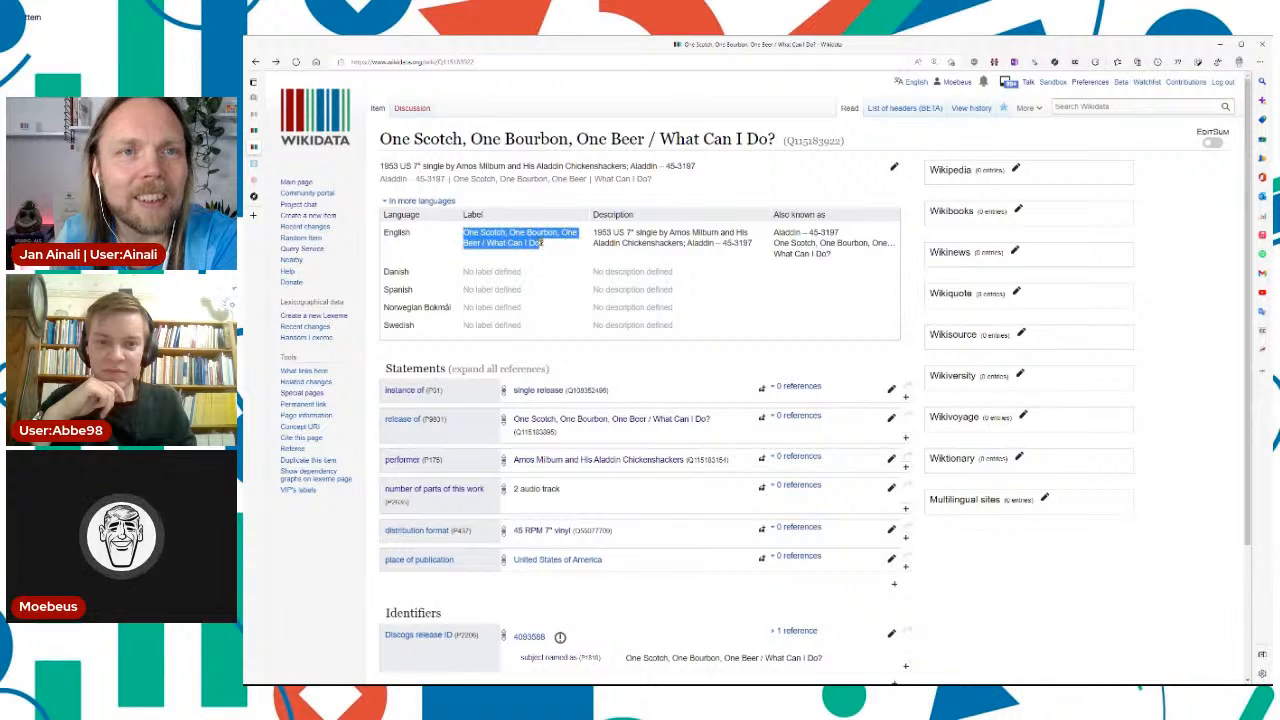
{"action": "left_click", "coordinate": [566, 255]}
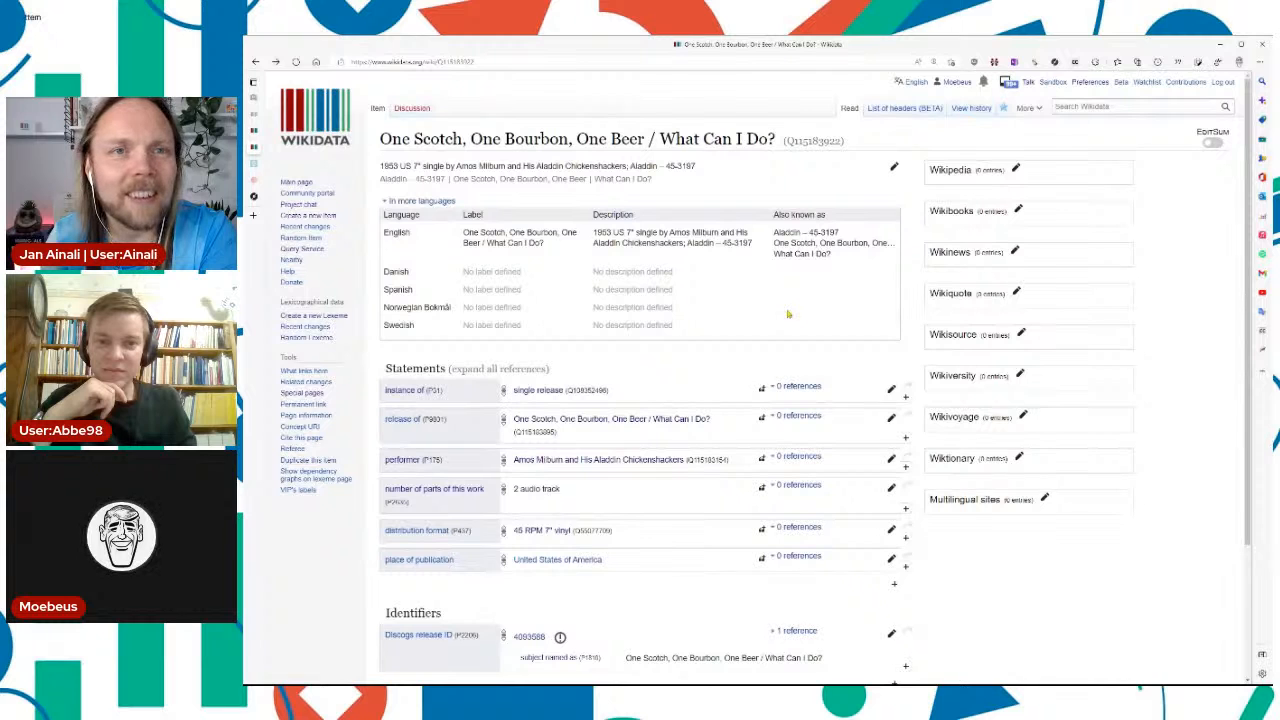
{"action": "key", "text": "F5"}
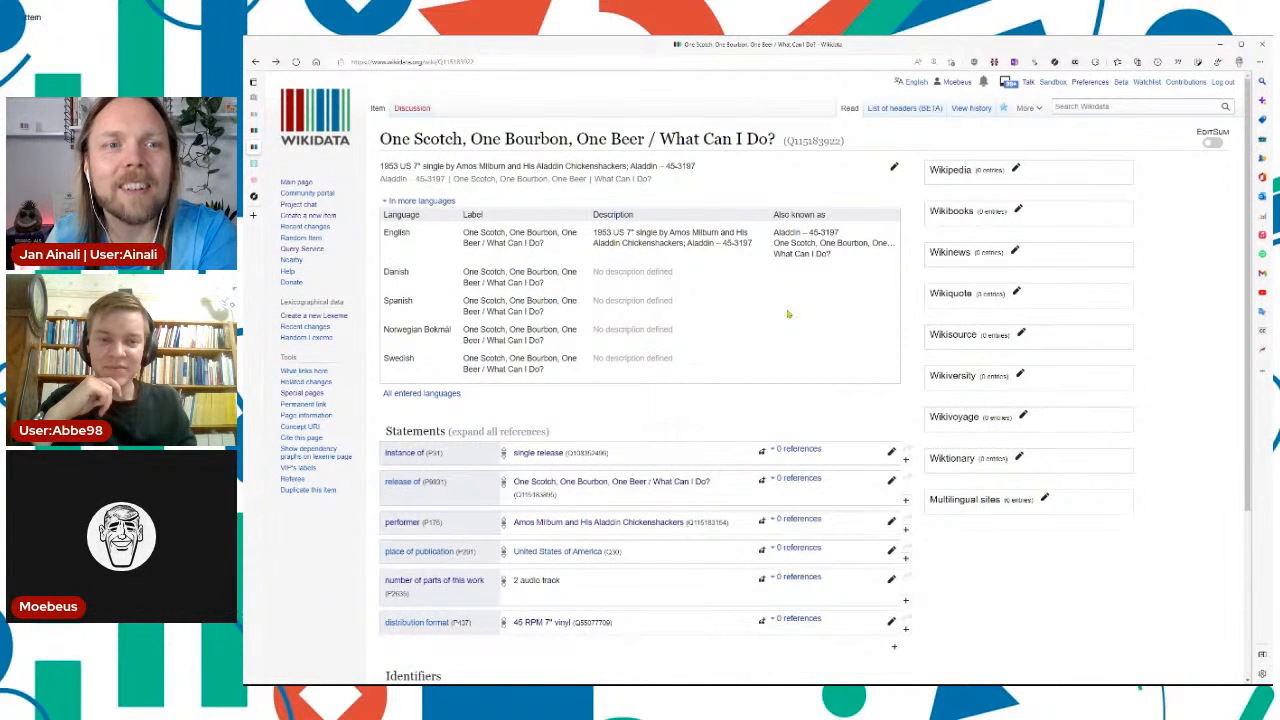
{"action": "key", "text": "ctrl+plus"}
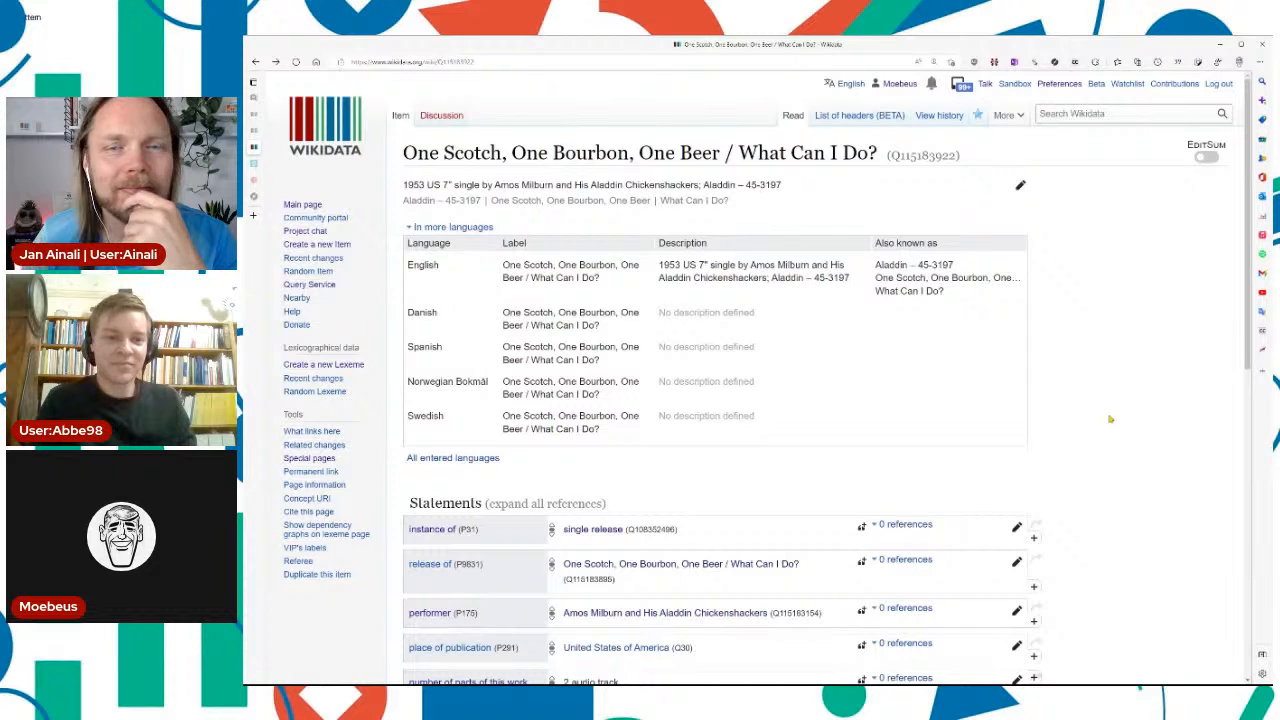
Step: Review the release item's statements and inspect the potential issues flagged on the Discogs release ID
{"action": "scroll", "coordinate": [1110, 419], "scroll_direction": "down", "scroll_amount": 5}
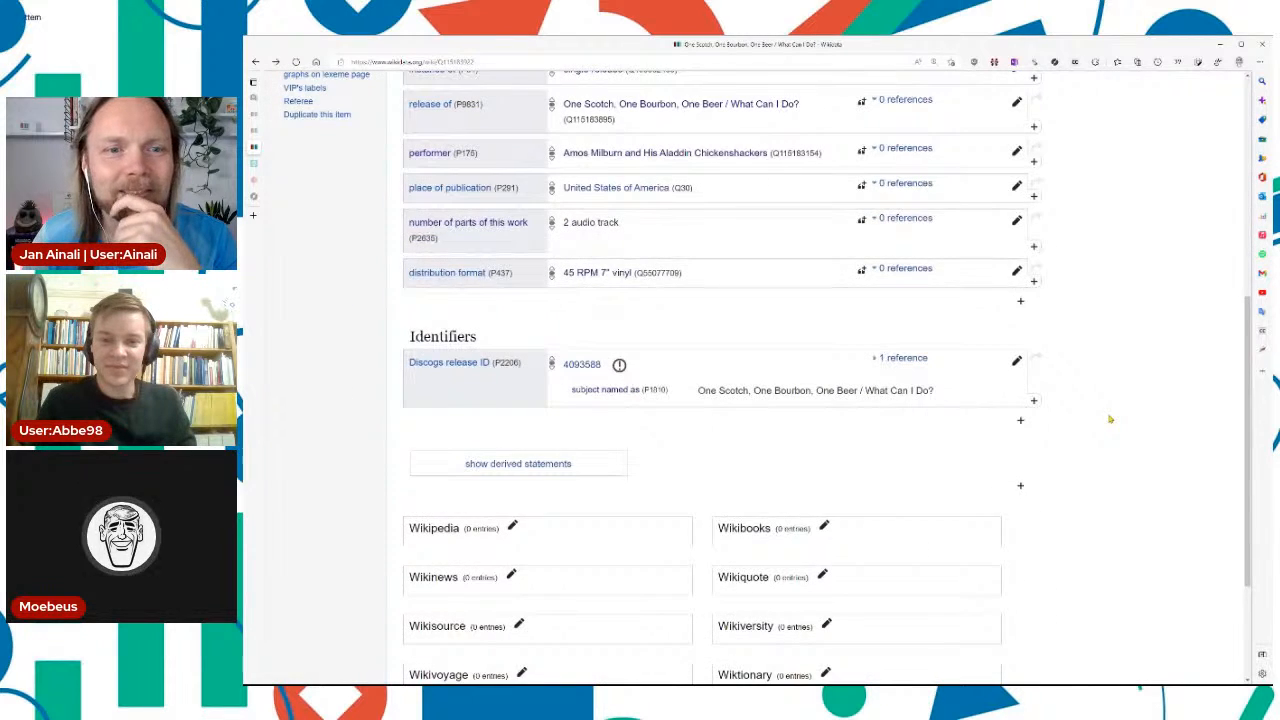
{"action": "scroll", "coordinate": [1110, 419], "scroll_direction": "up", "scroll_amount": 3}
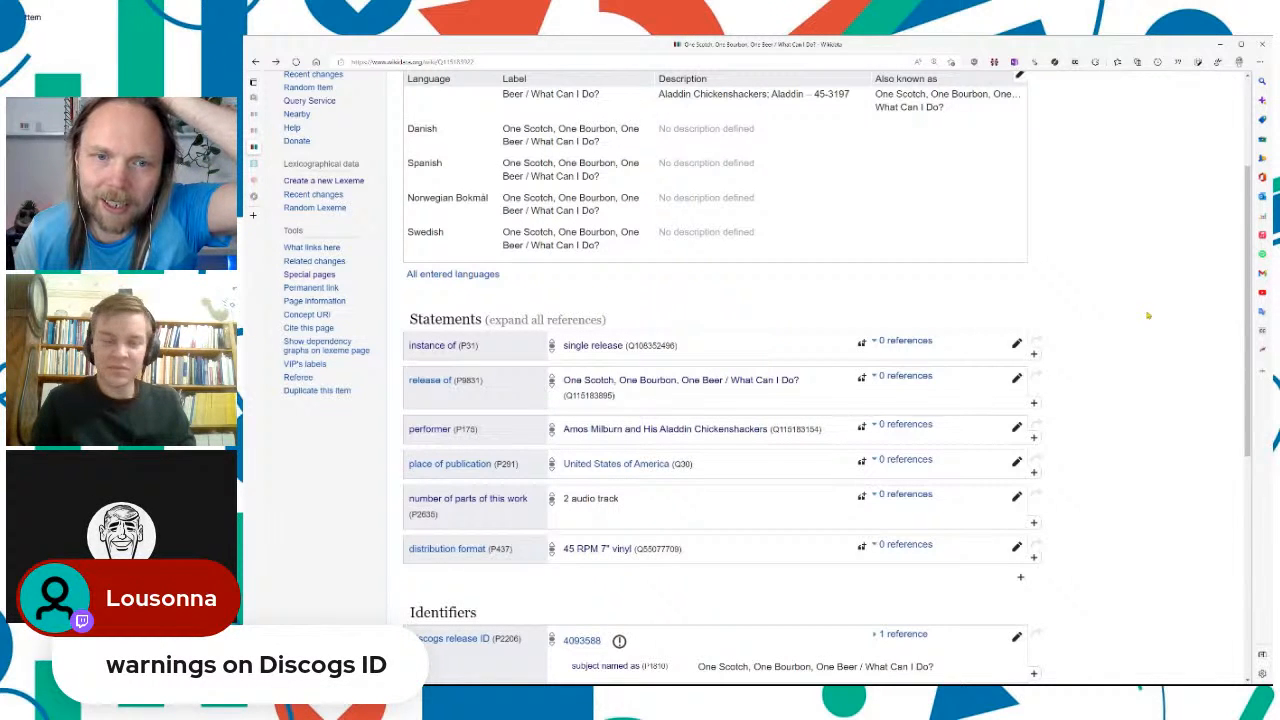
{"action": "scroll", "coordinate": [1148, 315], "scroll_direction": "down", "scroll_amount": 1}
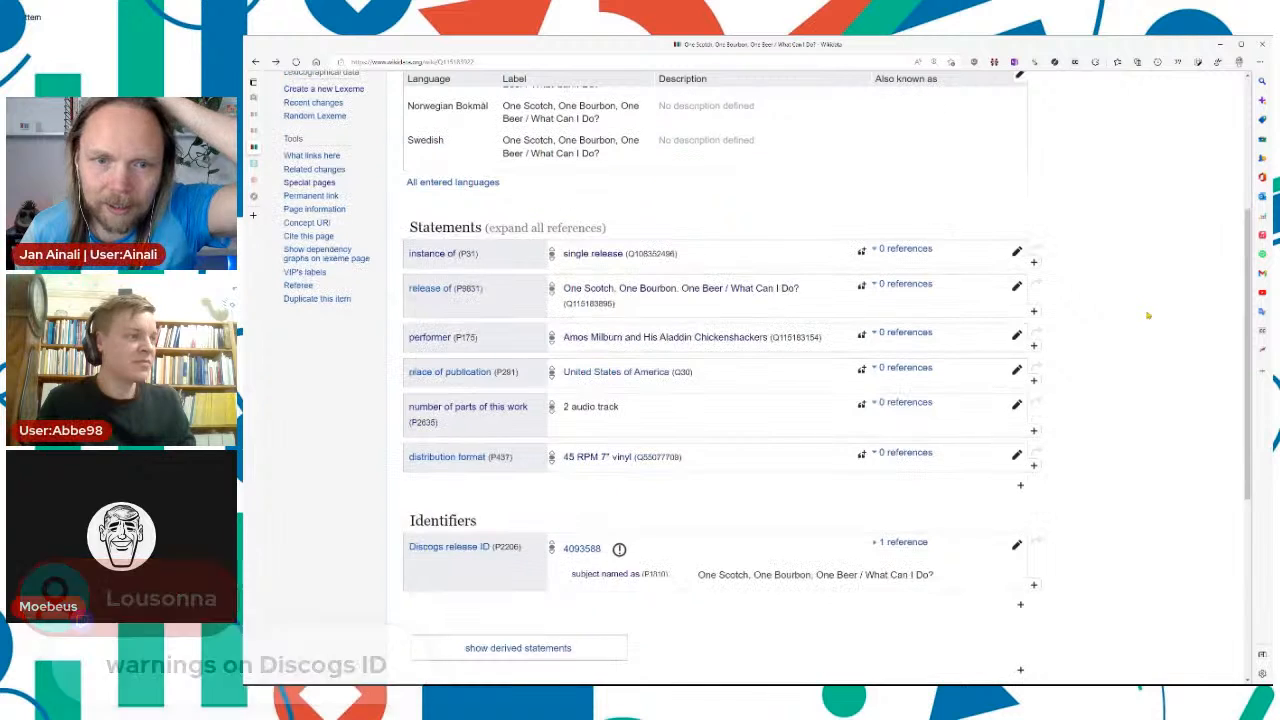
{"action": "scroll", "coordinate": [1148, 315], "scroll_direction": "down", "scroll_amount": 1}
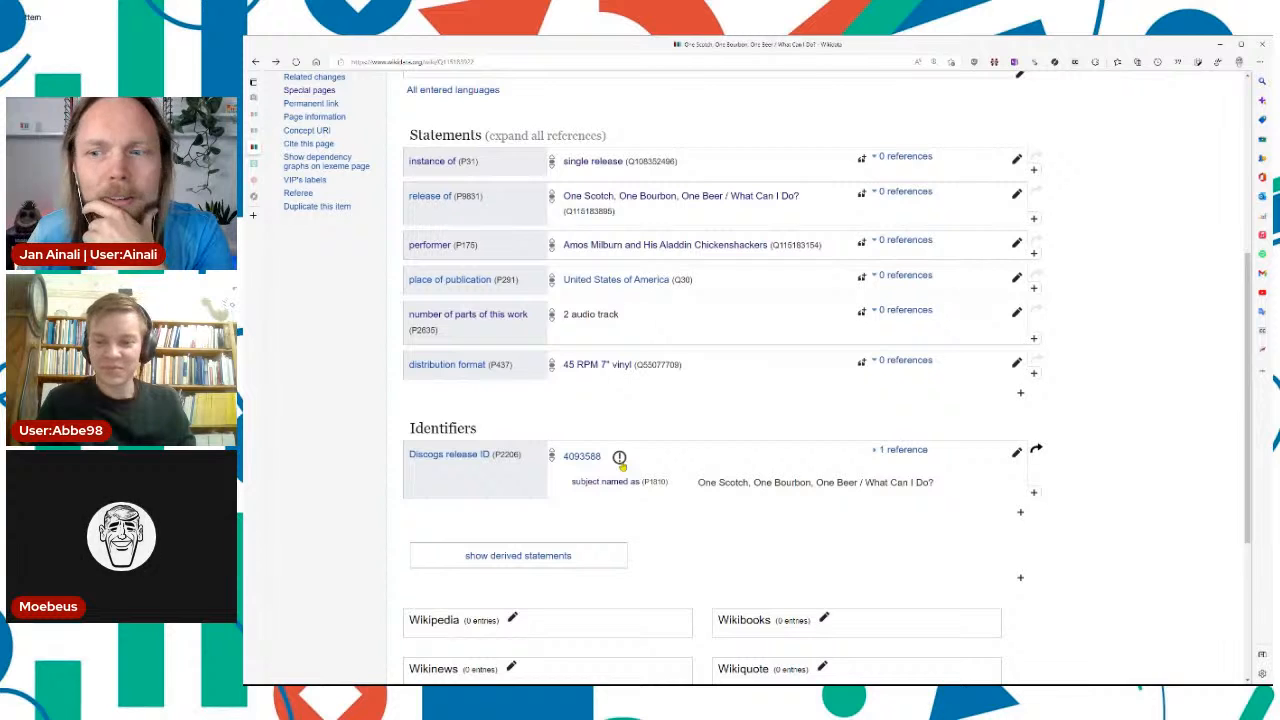
{"action": "left_click", "coordinate": [619, 458]}
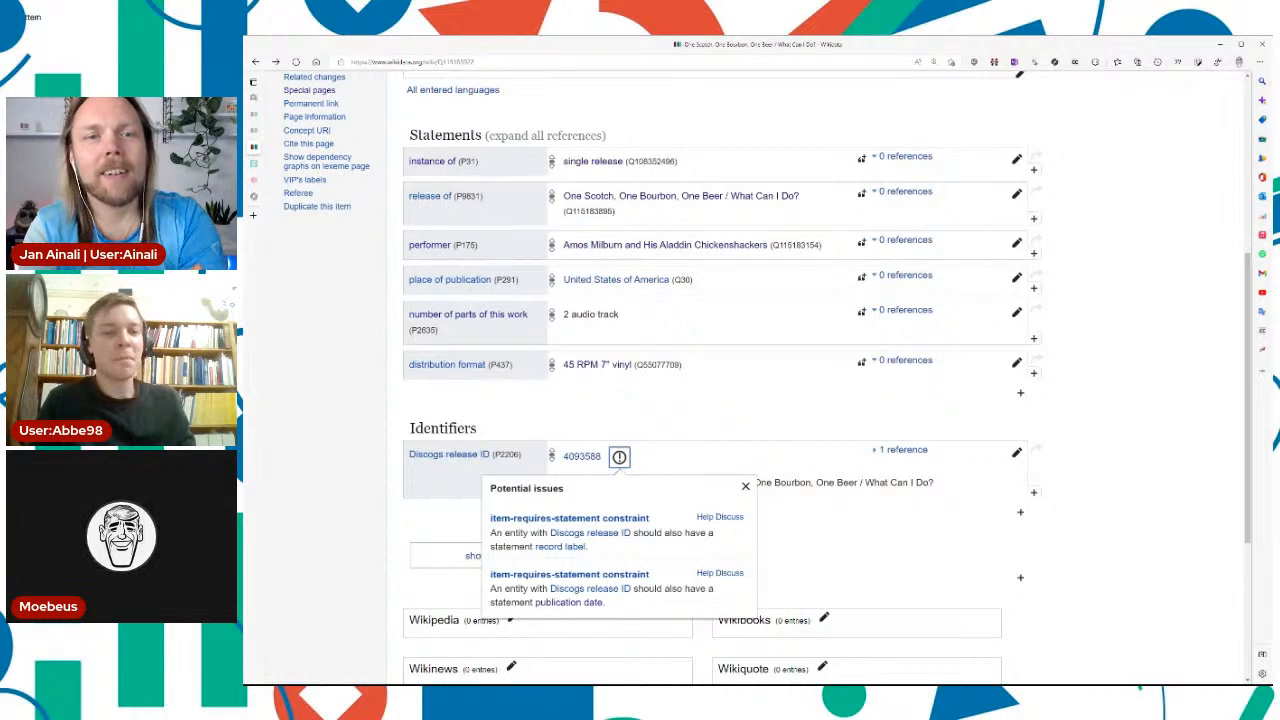
{"action": "left_click", "coordinate": [1208, 416]}
Step: Add a "publication date" statement with the value 1953 to the release item and save it
{"action": "scroll", "coordinate": [1208, 416], "scroll_direction": "up", "scroll_amount": 3}
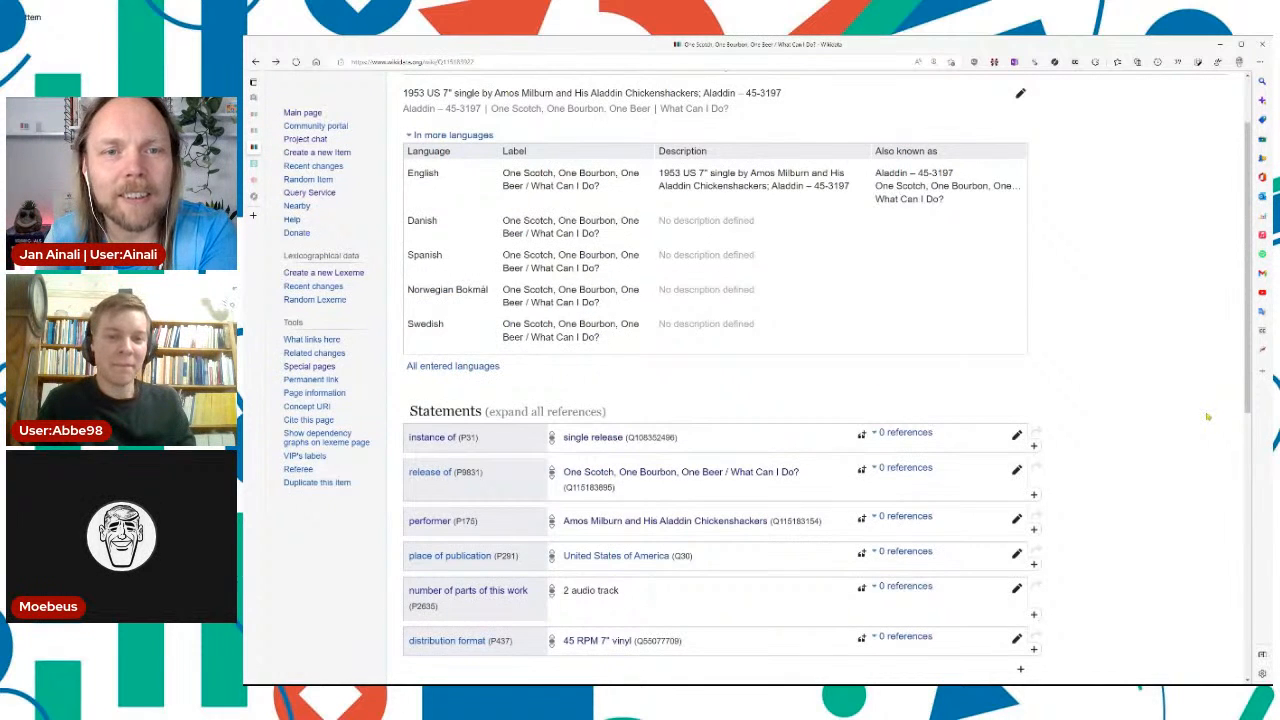
{"action": "scroll", "coordinate": [1208, 416], "scroll_direction": "down", "scroll_amount": 2}
{"action": "key", "text": "a"}
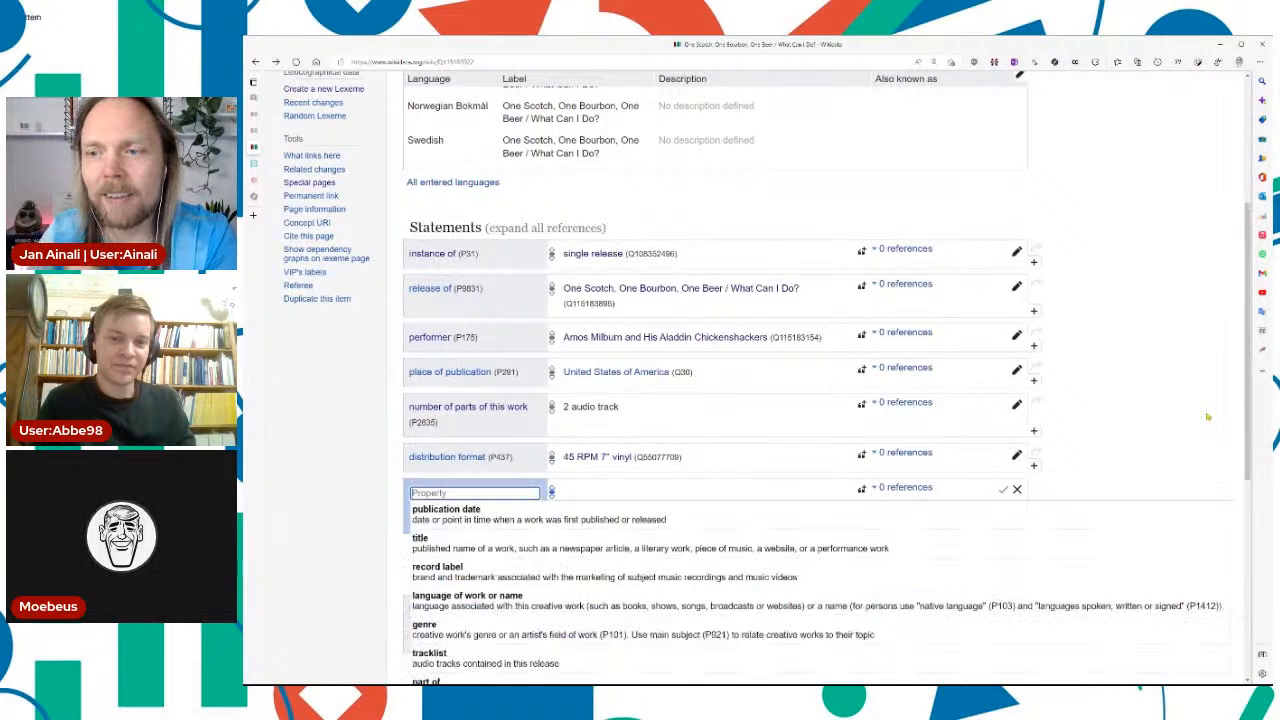
{"action": "key", "text": "Return"}
{"action": "type", "text": "1953"}
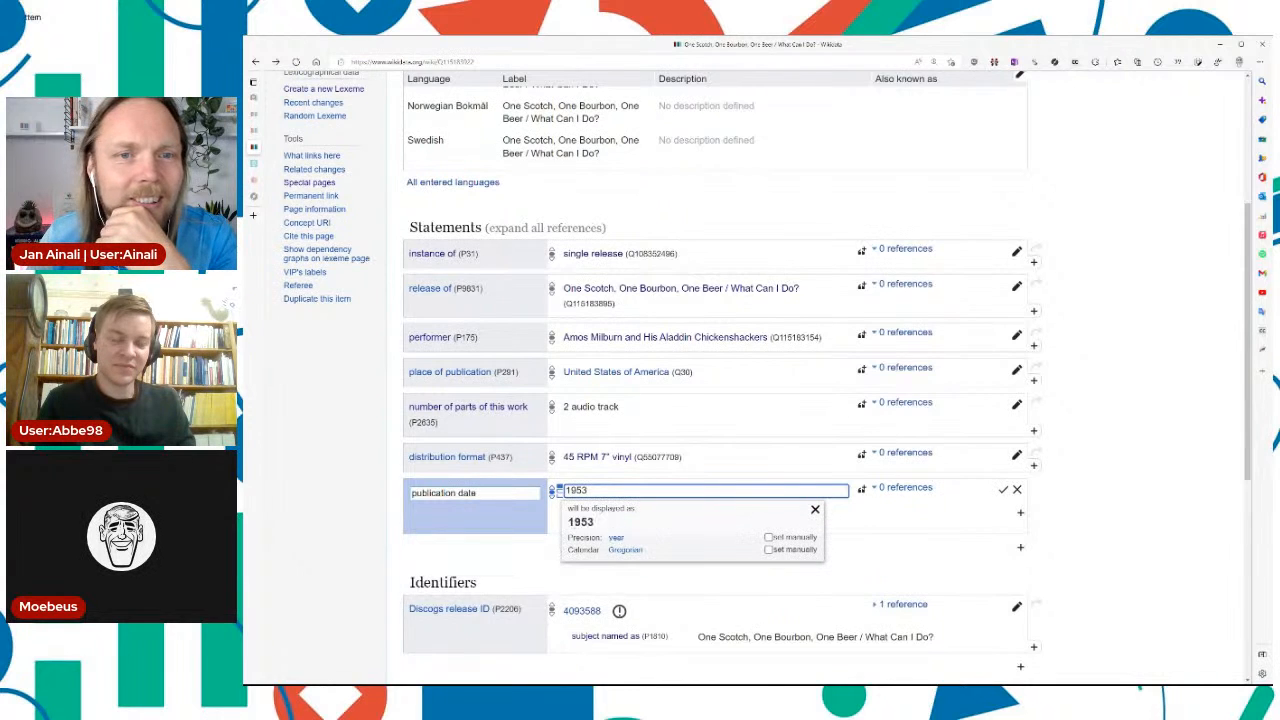
{"action": "key", "text": "Return"}
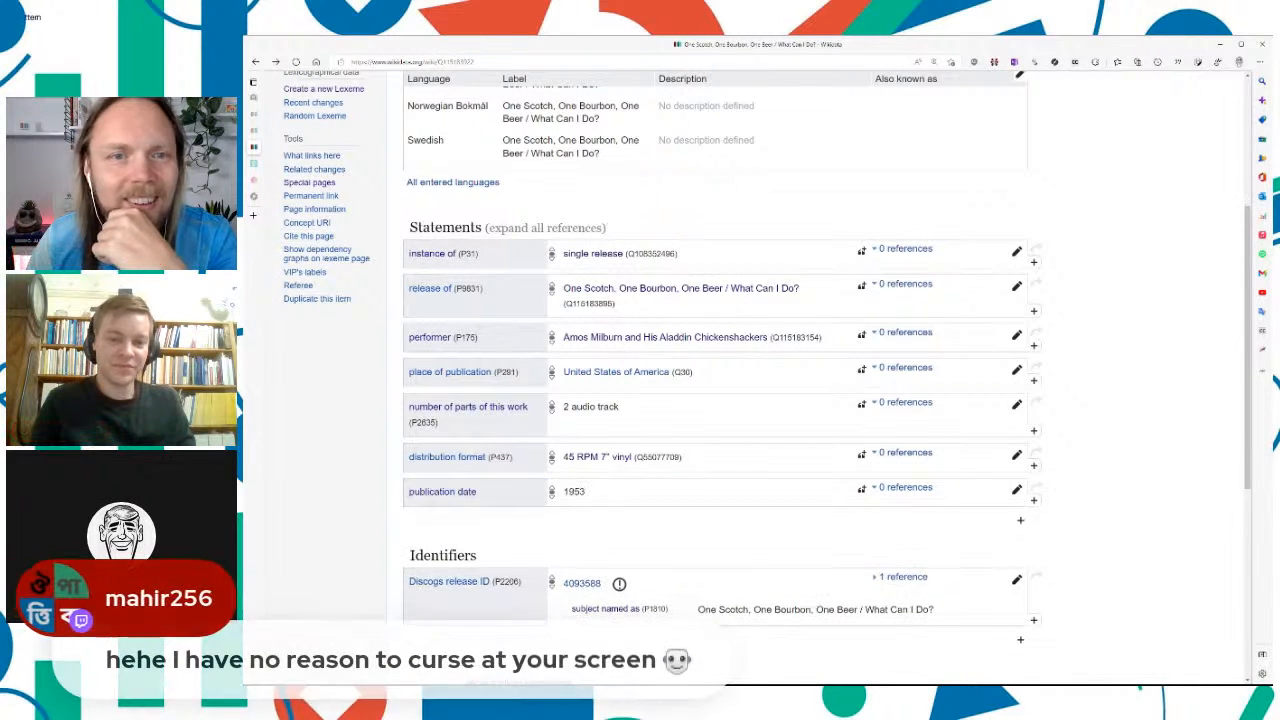
Step: Look up the Aladdin record label on Discogs by opening its label page from the single's release entry
{"action": "scroll", "coordinate": [1208, 416], "scroll_direction": "up", "scroll_amount": 3}
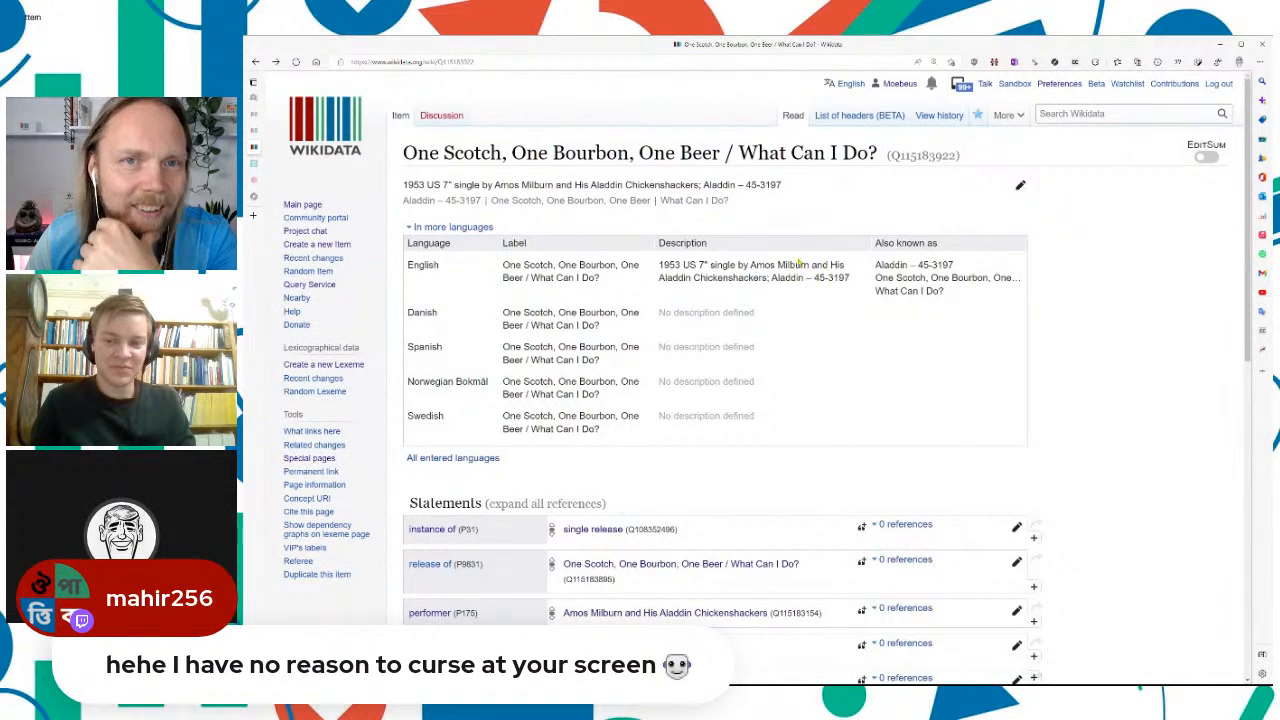
{"action": "double_click", "coordinate": [788, 278]}
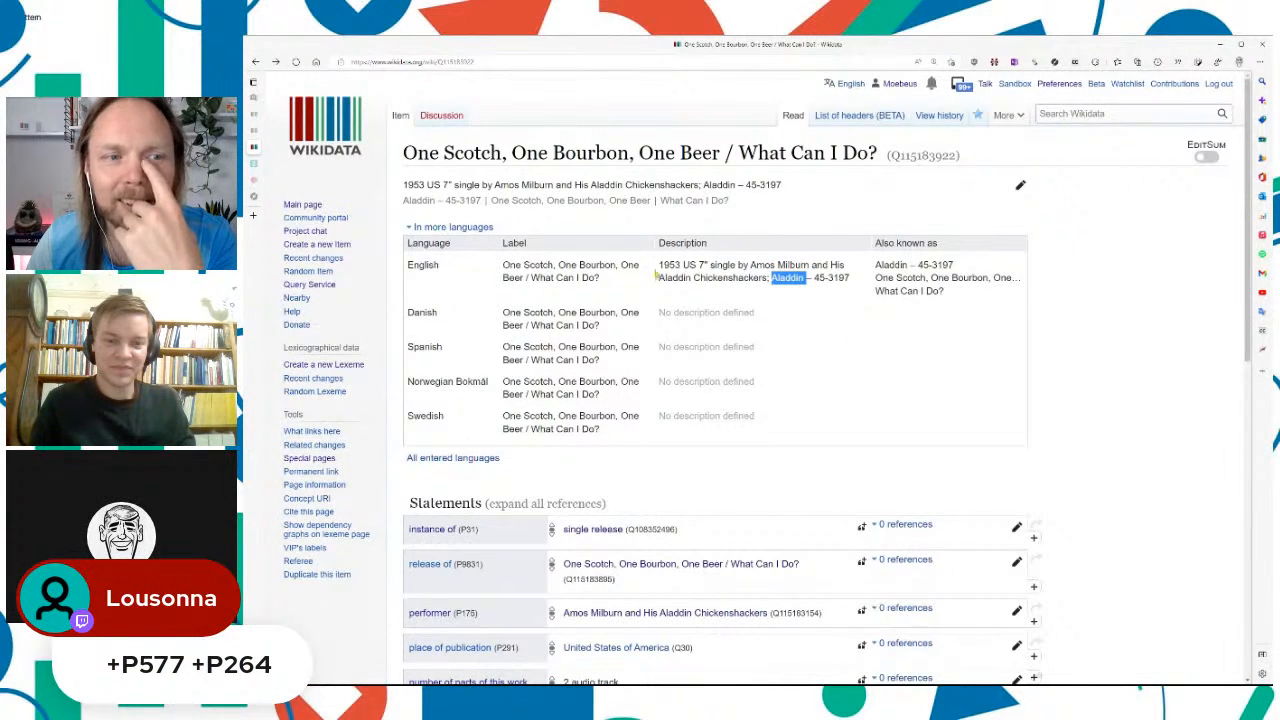
{"action": "left_click", "coordinate": [254, 196]}
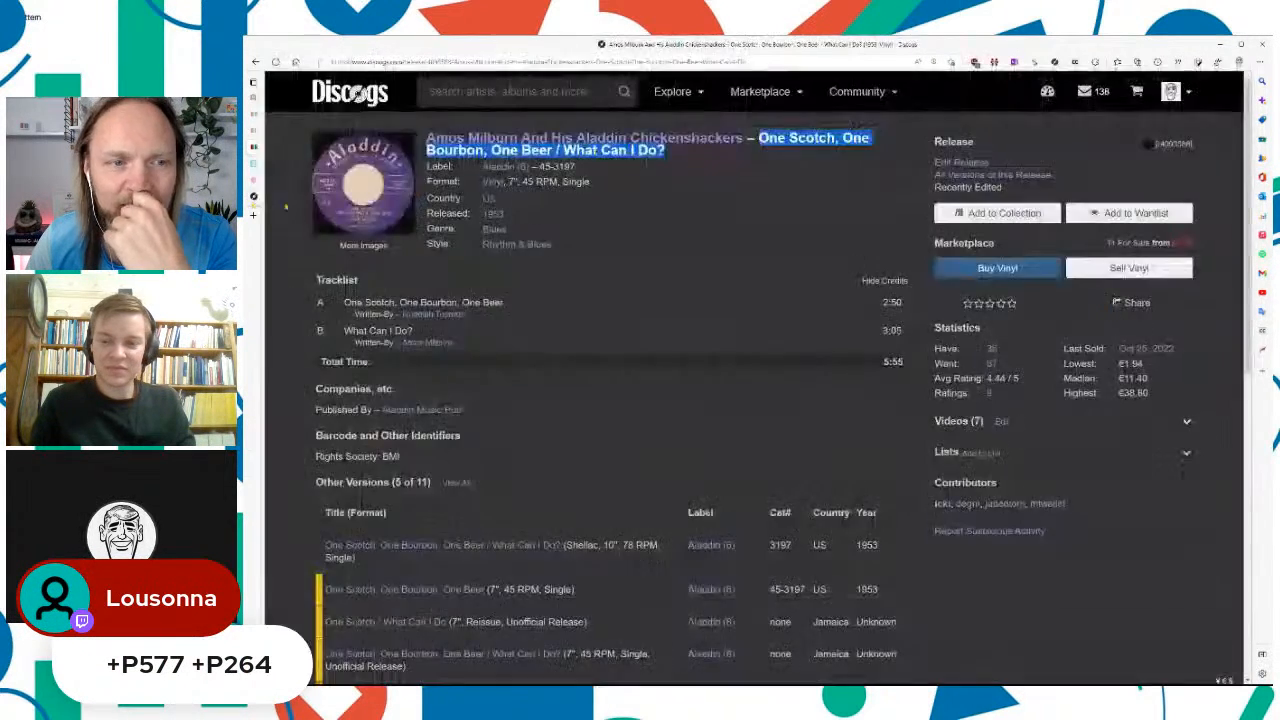
{"action": "left_click", "coordinate": [709, 251]}
{"action": "left_click", "coordinate": [500, 166]}
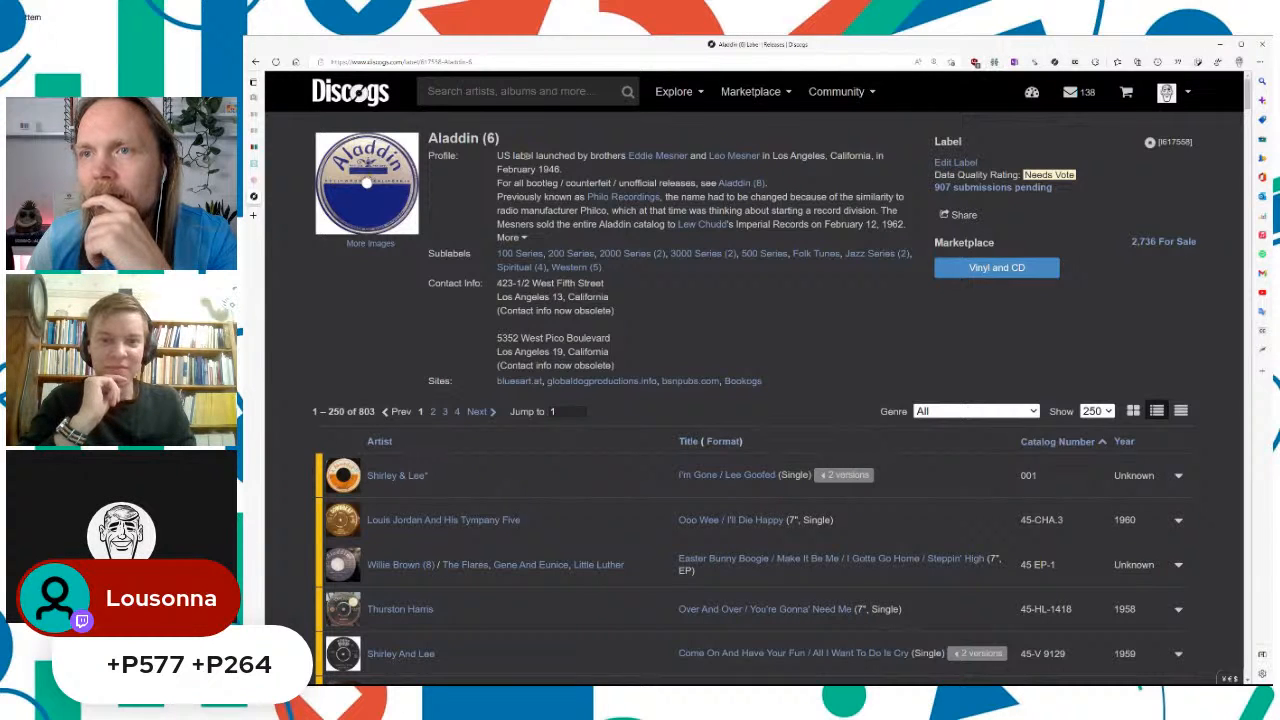
Step: Return to the Wikidata release item, add a "record label" statement with the value "Aladdin" (Q125272), and save it
{"action": "left_click", "coordinate": [254, 148]}
{"action": "left_click", "coordinate": [1010, 378]}
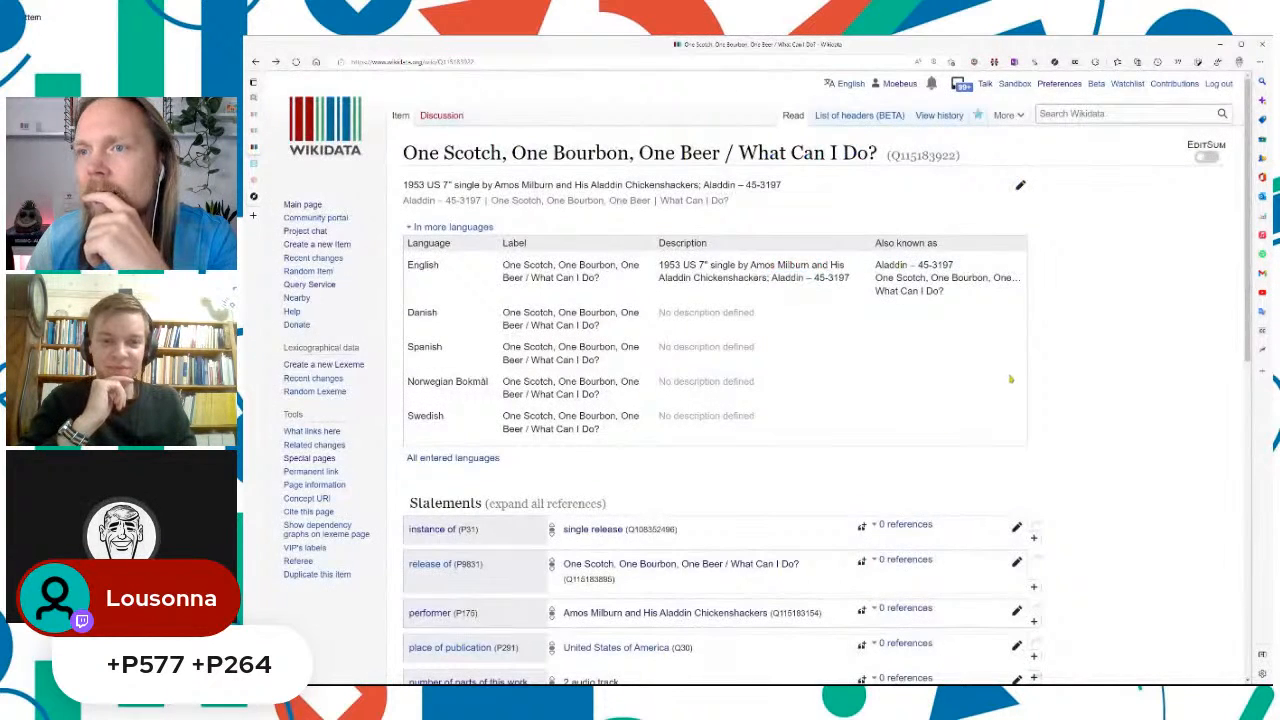
{"action": "scroll", "coordinate": [1010, 380], "scroll_direction": "down", "scroll_amount": 8}
{"action": "key", "text": "a"}
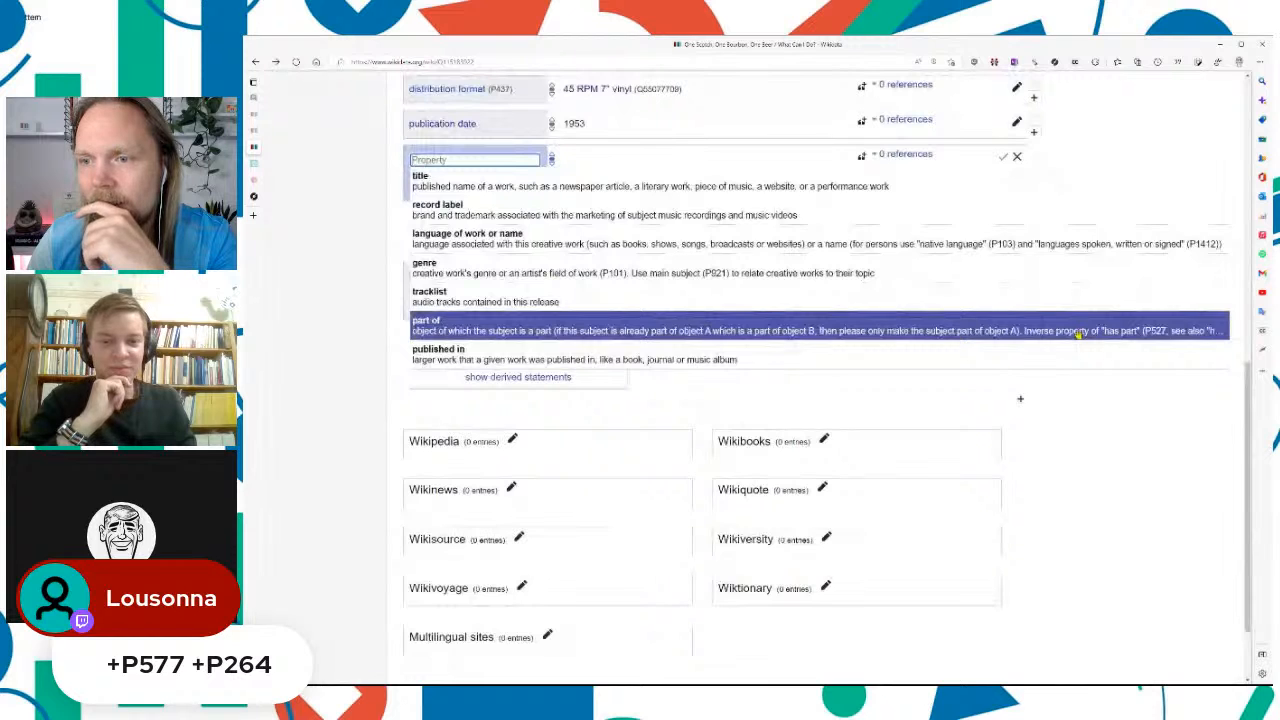
{"action": "key", "text": "Up"}
{"action": "key", "text": "Up"}
{"action": "key", "text": "Up"}
{"action": "key", "text": "Up"}
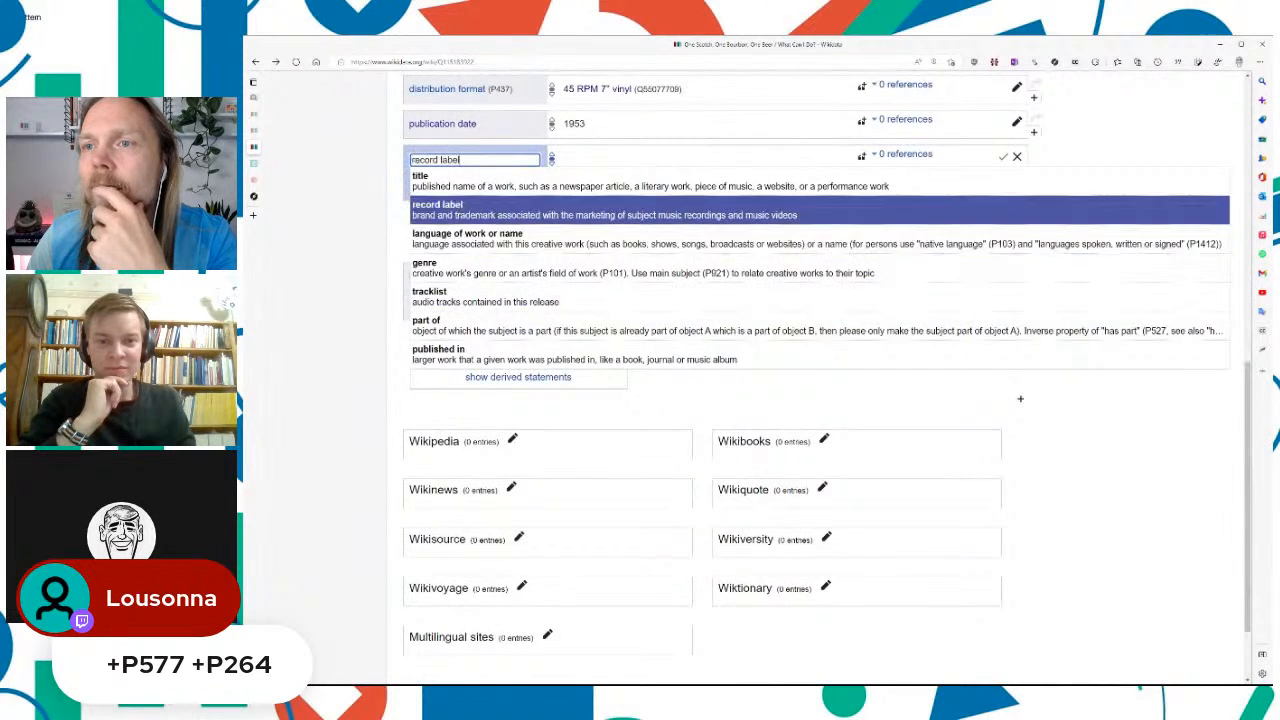
{"action": "key", "text": "Return"}
{"action": "type", "text": "http://www.wikidata.org/entity/Q125272"}
{"action": "key", "text": "Return"}
Step: Copy the catalog number 45-3197 from the alias "Aladdin – 45-3197" into a new "catalog code" statement and save it
{"action": "scroll", "coordinate": [1075, 359], "scroll_direction": "up", "scroll_amount": 3}
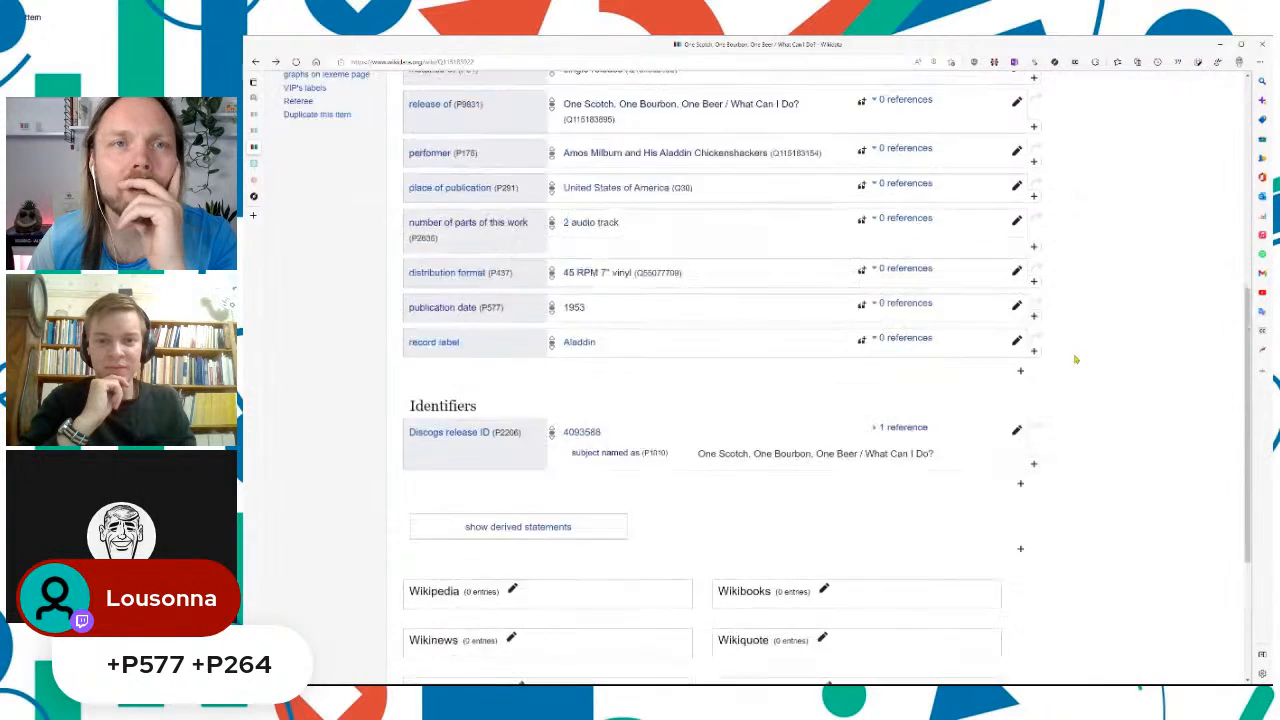
{"action": "scroll", "coordinate": [1075, 359], "scroll_direction": "up", "scroll_amount": 5}
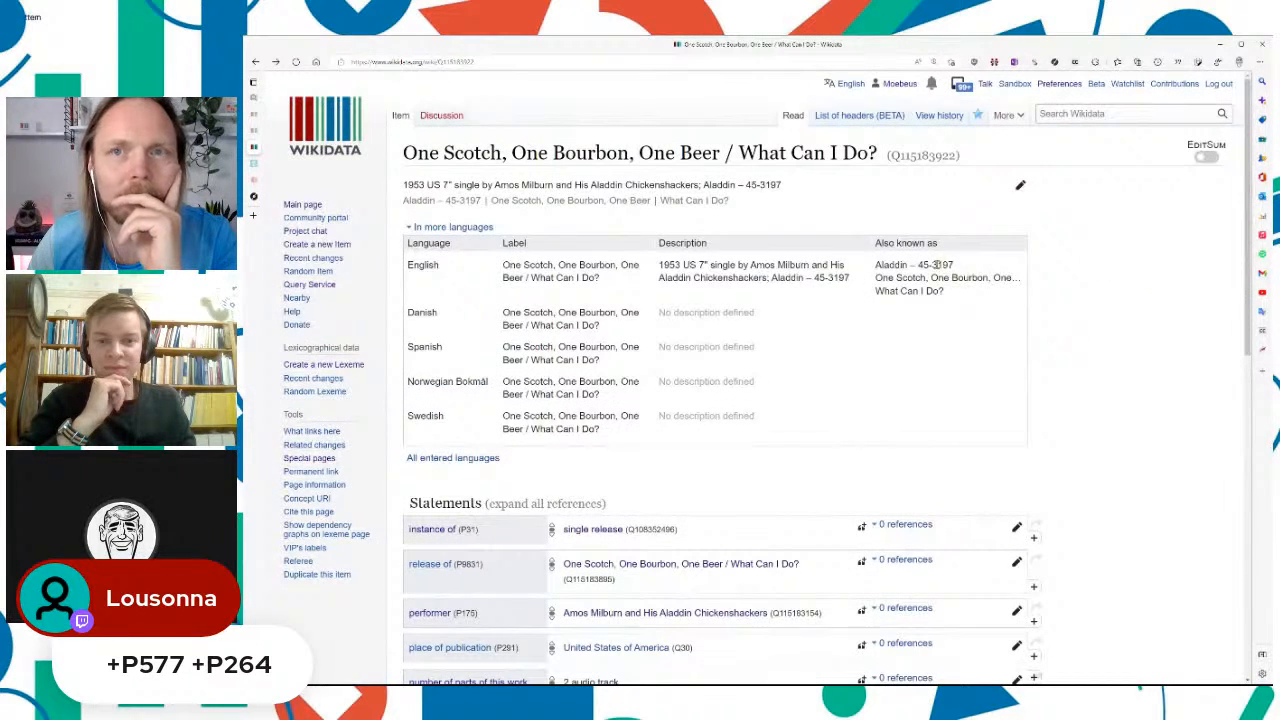
{"action": "left_click_drag", "start_coordinate": [918, 265], "coordinate": [954, 265]}
{"action": "key", "text": "ctrl+c"}
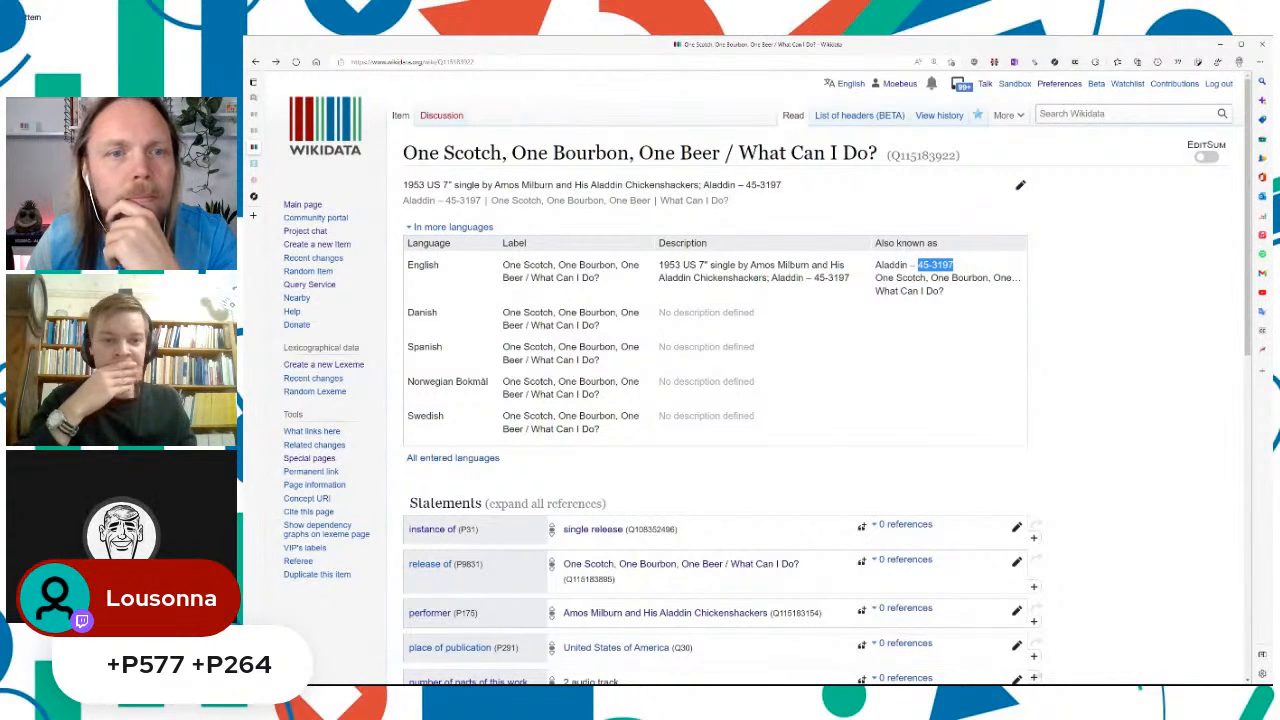
{"action": "scroll", "coordinate": [1131, 371], "scroll_direction": "down", "scroll_amount": 5}
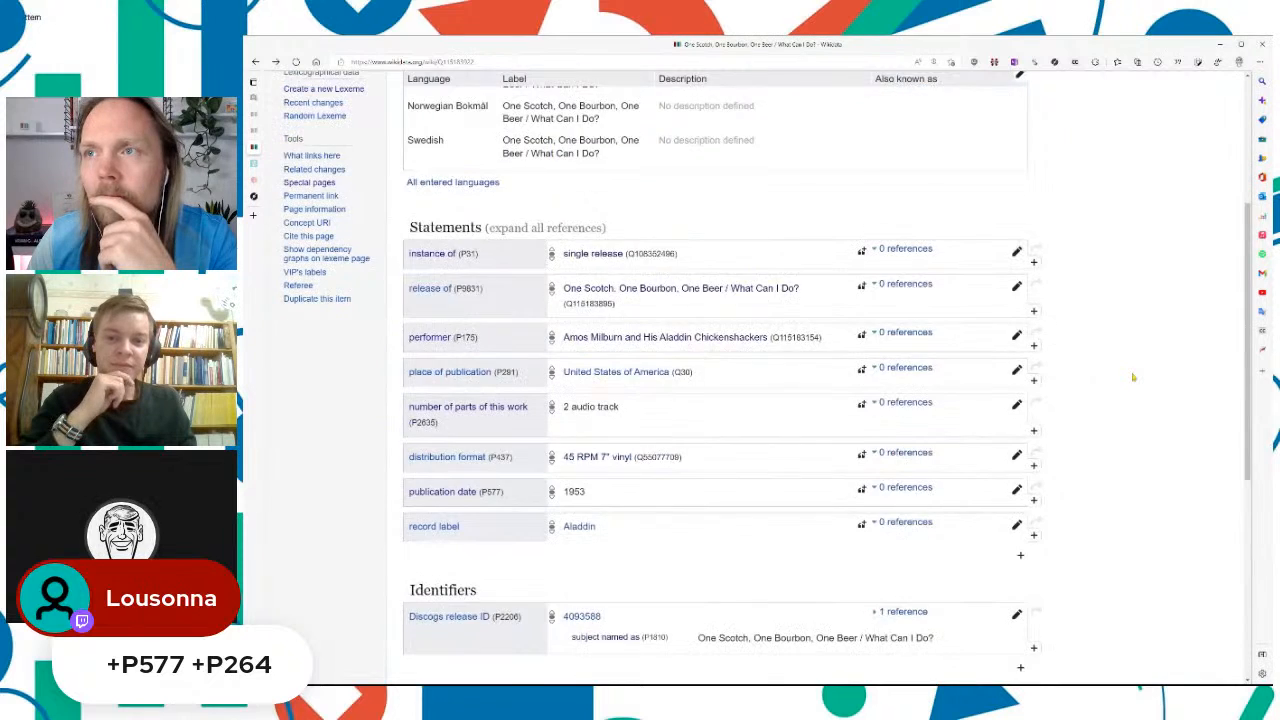
{"action": "scroll", "coordinate": [1133, 377], "scroll_direction": "down", "scroll_amount": 1}
{"action": "type", "text": "a"}
{"action": "type", "text": "cat"}
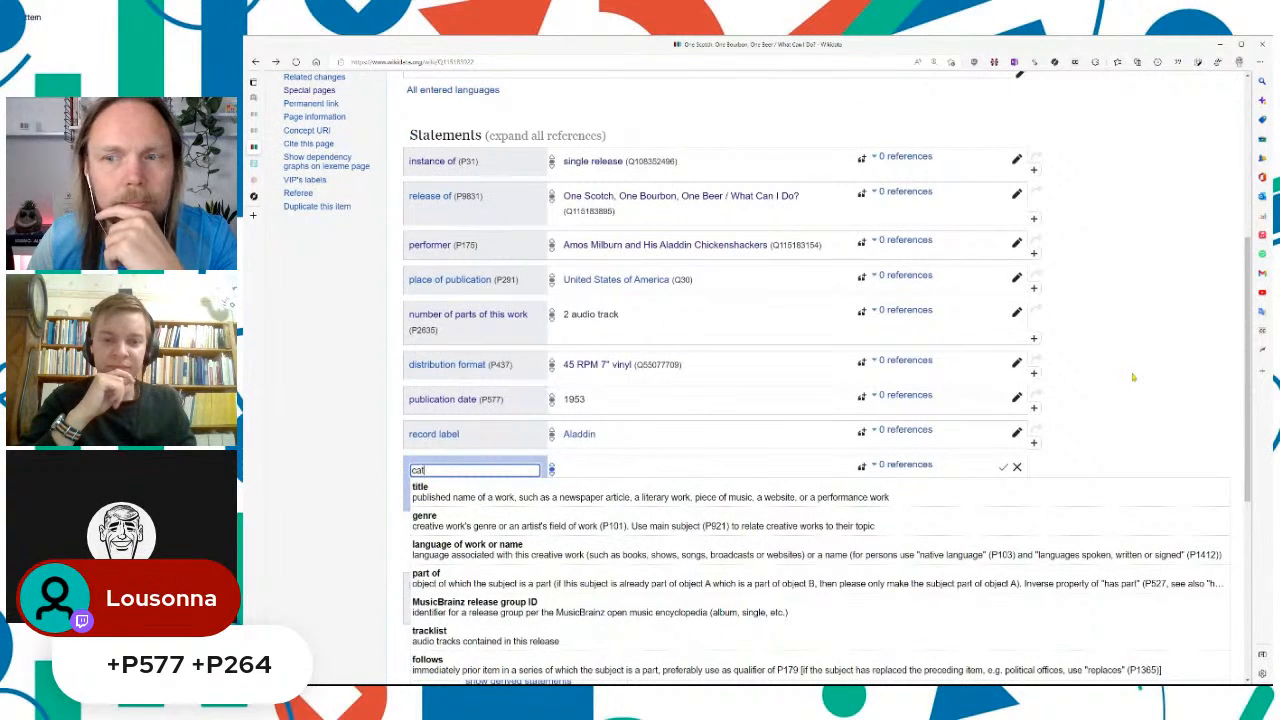
{"action": "type", "text": "alog co"}
{"action": "key", "text": "Down"}
{"action": "key", "text": "Return"}
{"action": "key", "text": "ctrl+v"}
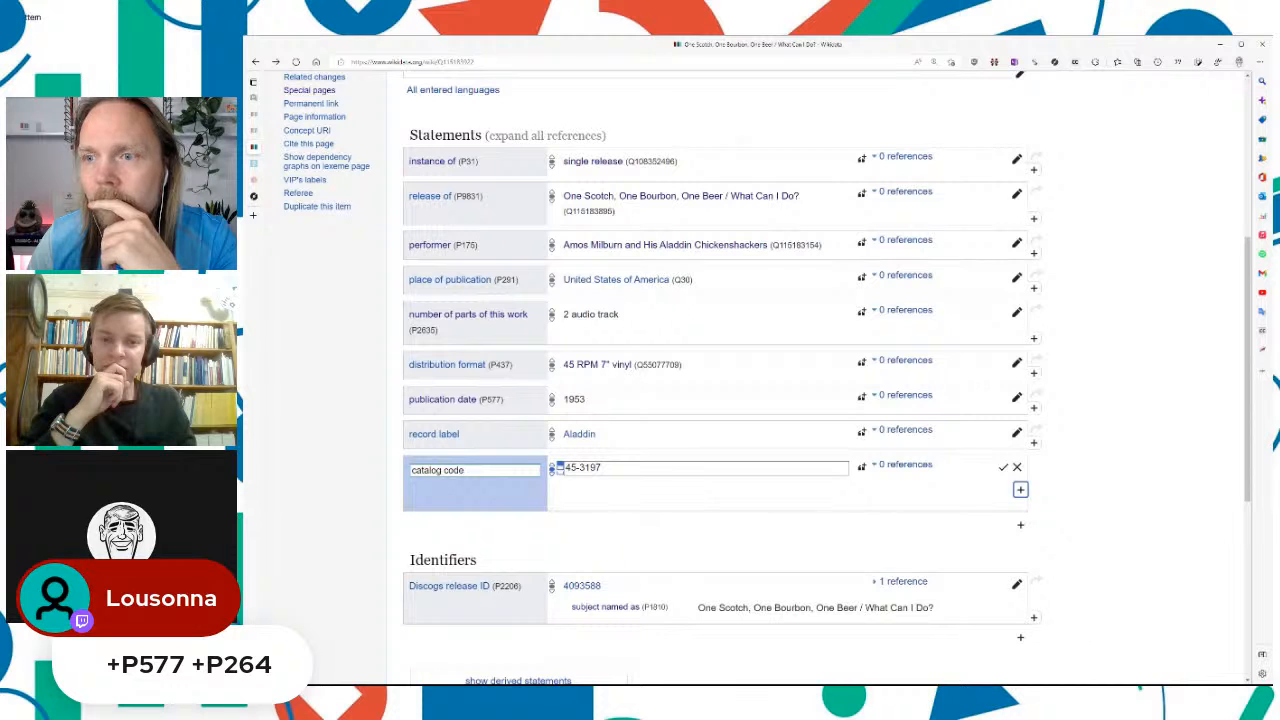
{"action": "key", "text": "Return"}
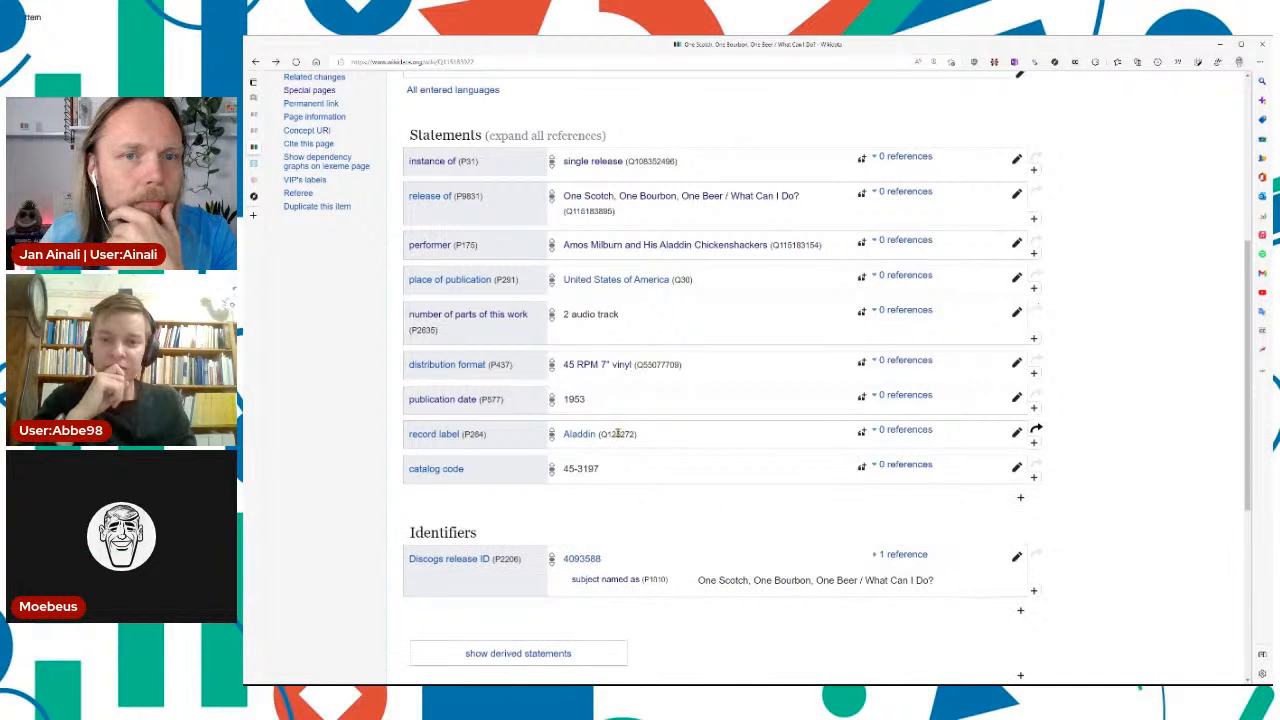
Step: Examine the Aladdin record label item and its linked "Aladdin catalog" and "Aladdin SP catalog" items, ending back on the label item
{"action": "left_click", "coordinate": [585, 438]}
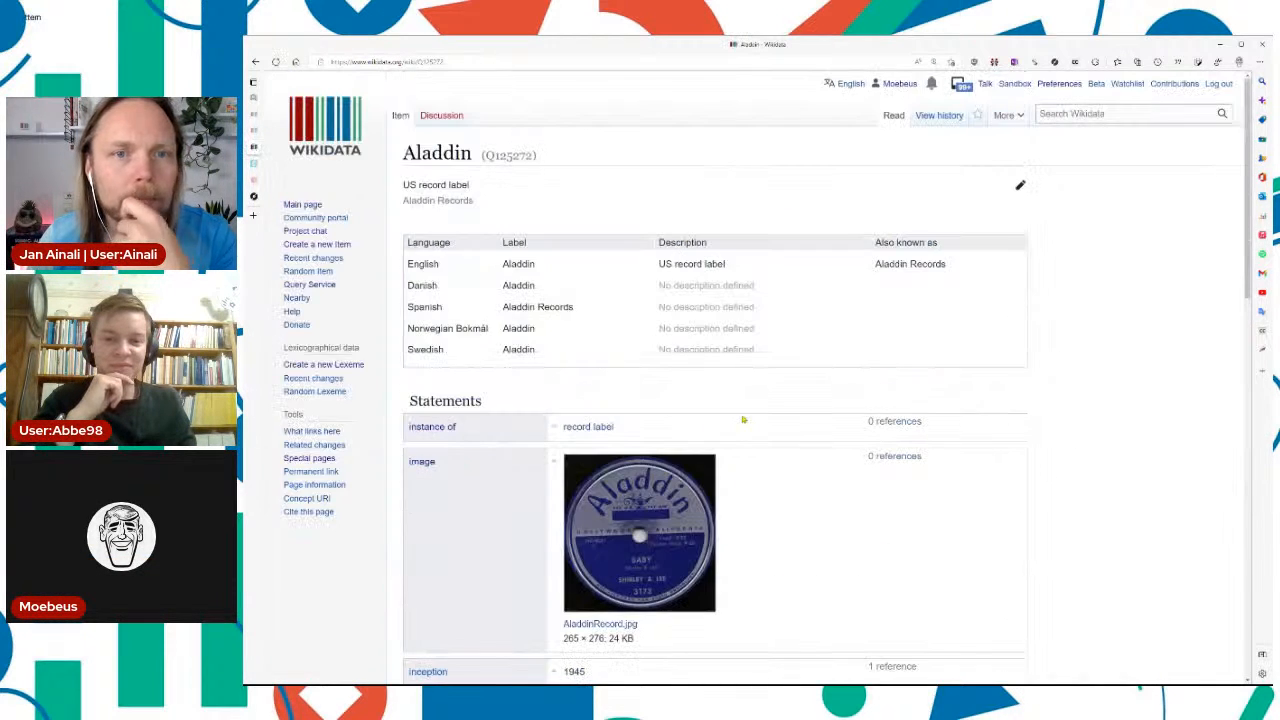
{"action": "scroll", "coordinate": [743, 420], "scroll_direction": "down", "scroll_amount": 5}
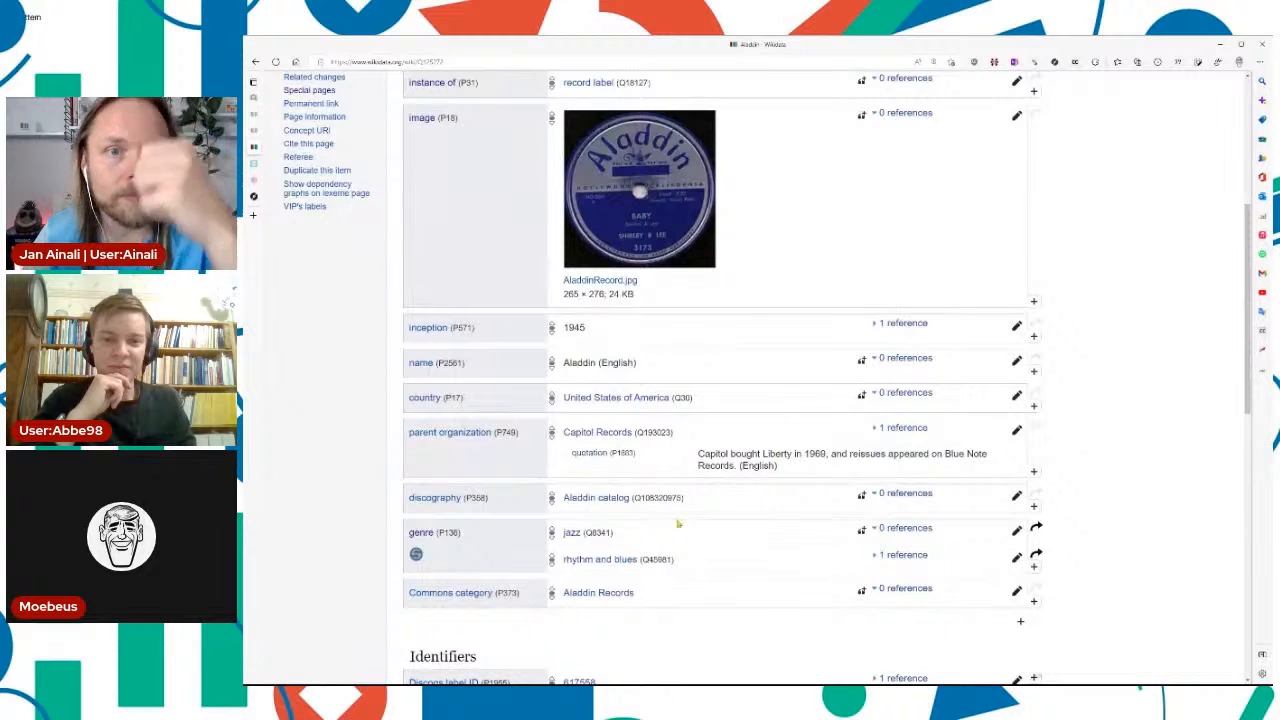
{"action": "left_click", "coordinate": [605, 498]}
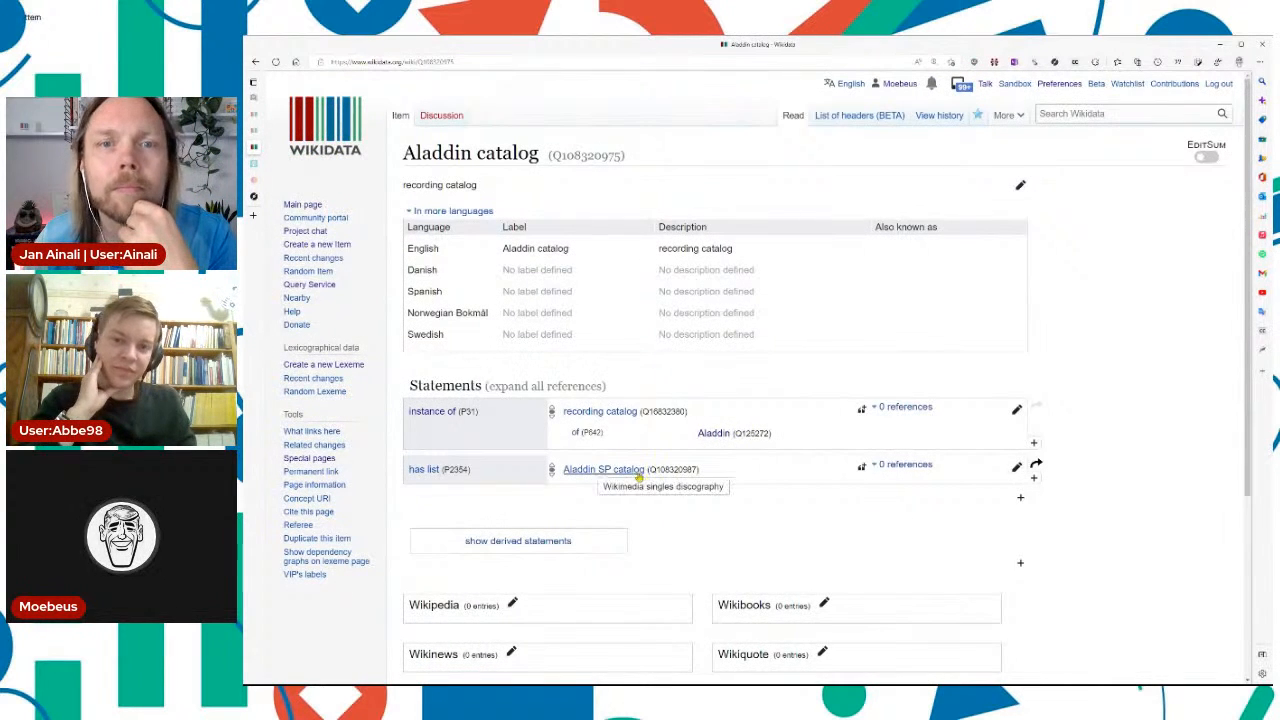
{"action": "left_click", "coordinate": [635, 470]}
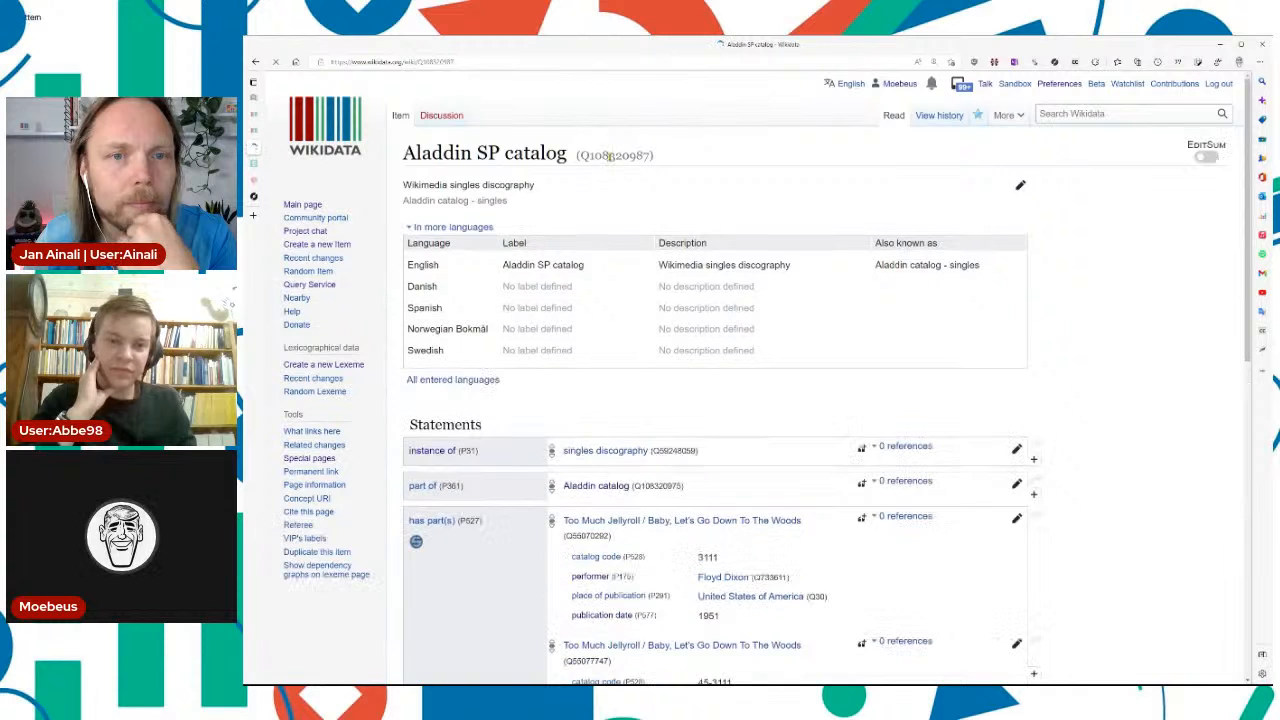
{"action": "key", "text": "alt+Left"}
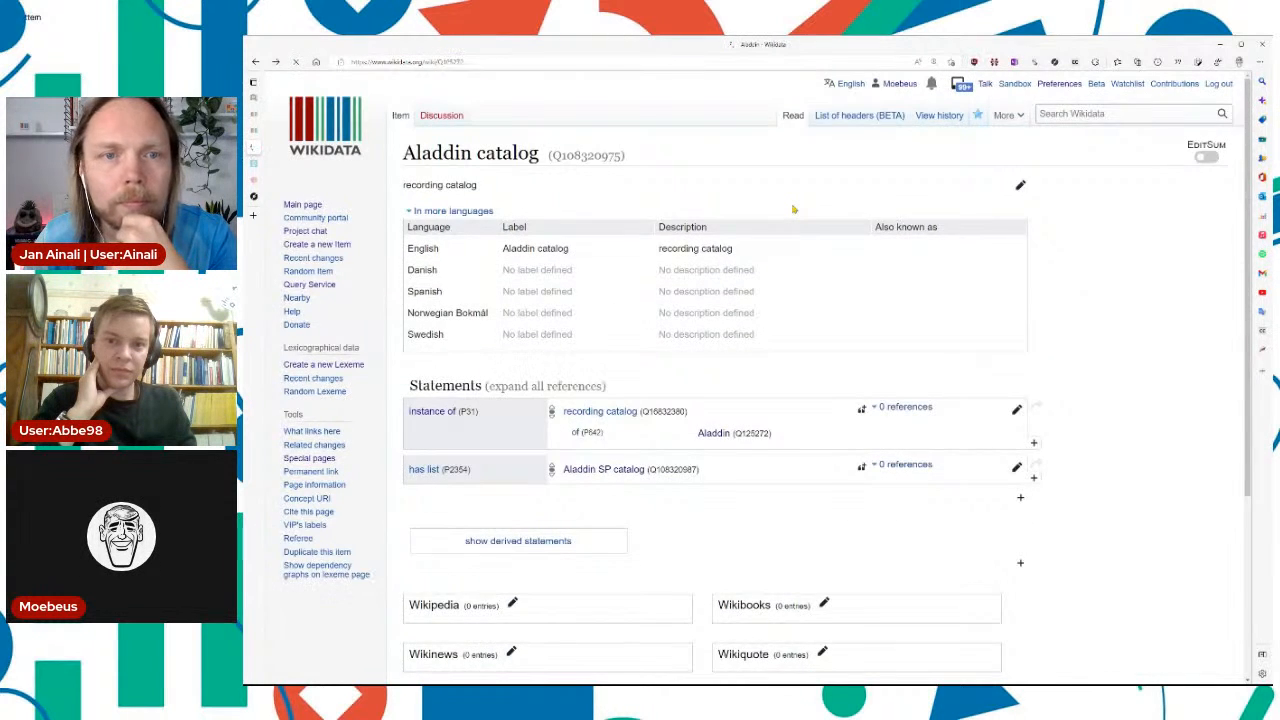
{"action": "key", "text": "alt+Left"}
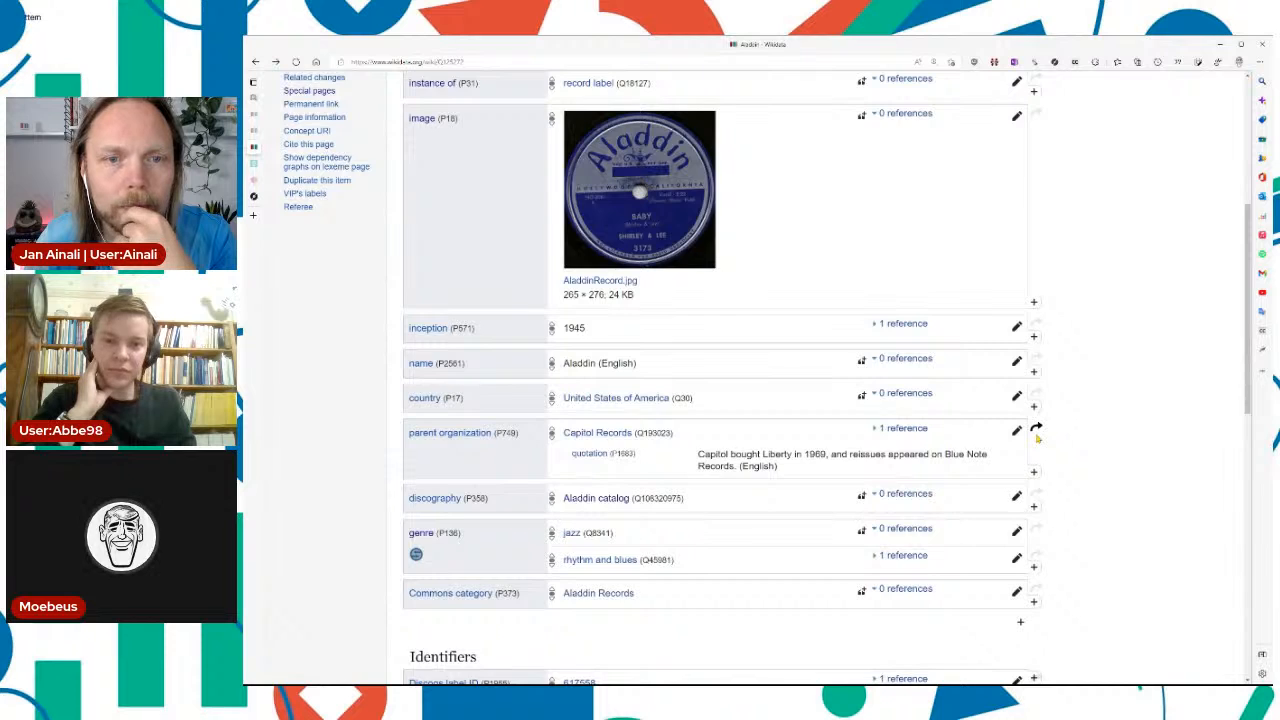
{"action": "scroll", "coordinate": [1037, 436], "scroll_direction": "down", "scroll_amount": 1}
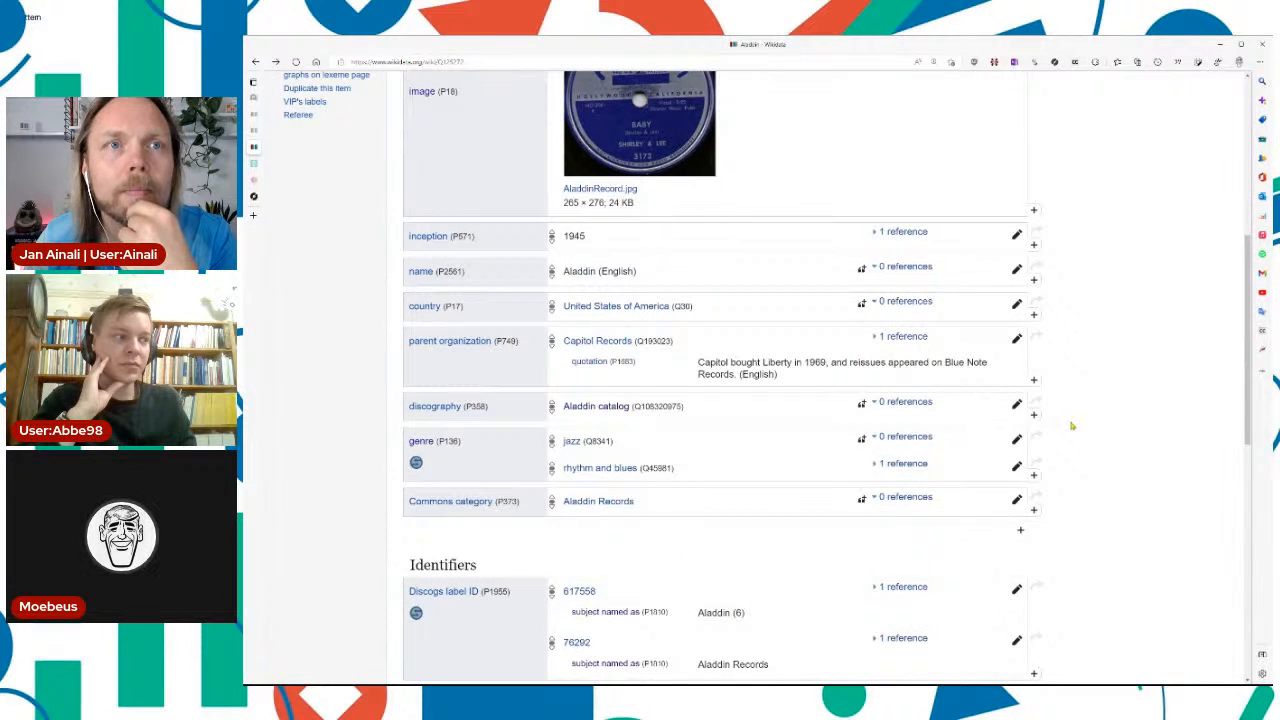
Step: Return to the release item, add the qualifier "catalog" with value "Aladdin SP catalog" (Q108320987) to its catalog code 45-3197, and save
{"action": "scroll", "coordinate": [1071, 426], "scroll_direction": "up", "scroll_amount": 5}
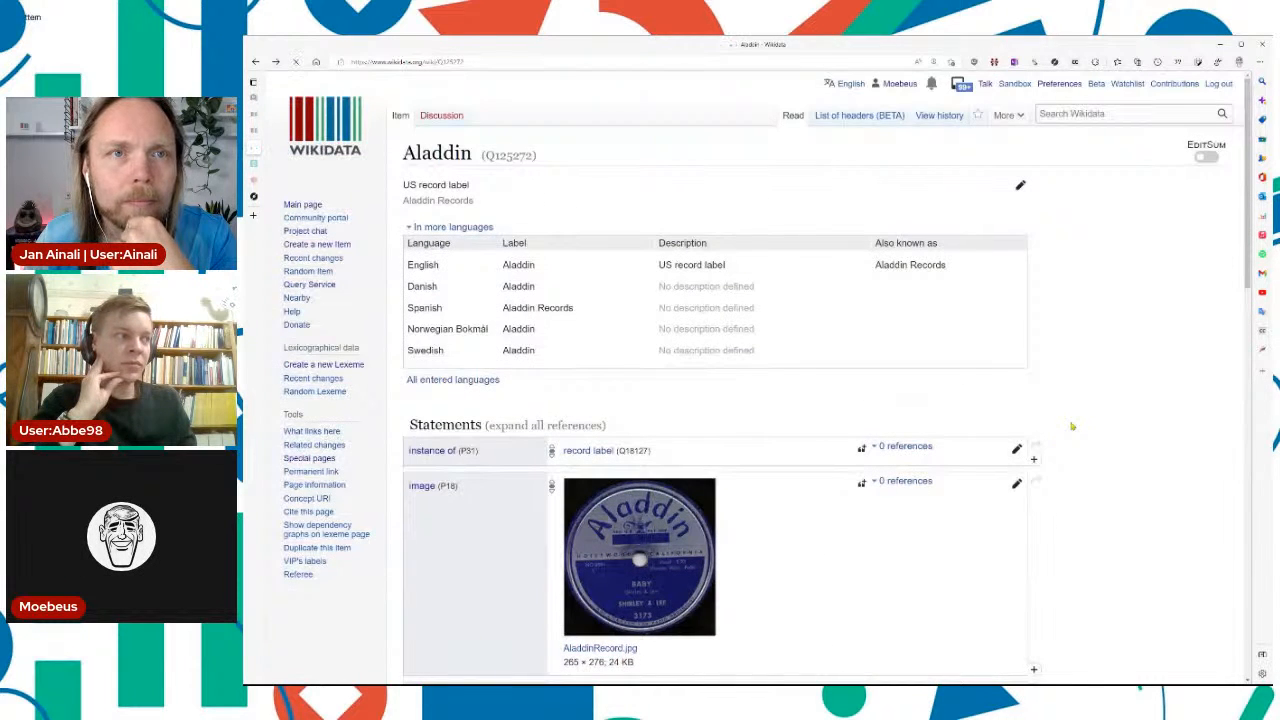
{"action": "scroll", "coordinate": [1071, 426], "scroll_direction": "down", "scroll_amount": 2}
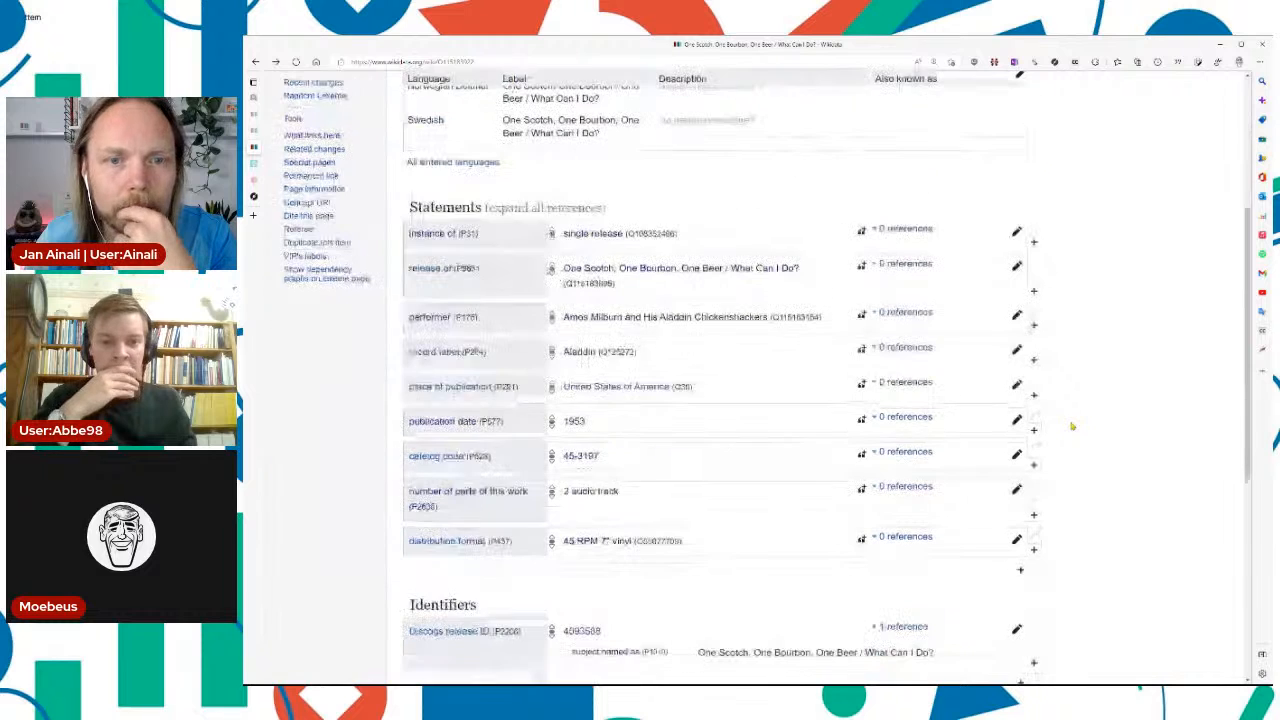
{"action": "left_click", "coordinate": [1016, 455]}
{"action": "left_click", "coordinate": [1018, 480]}
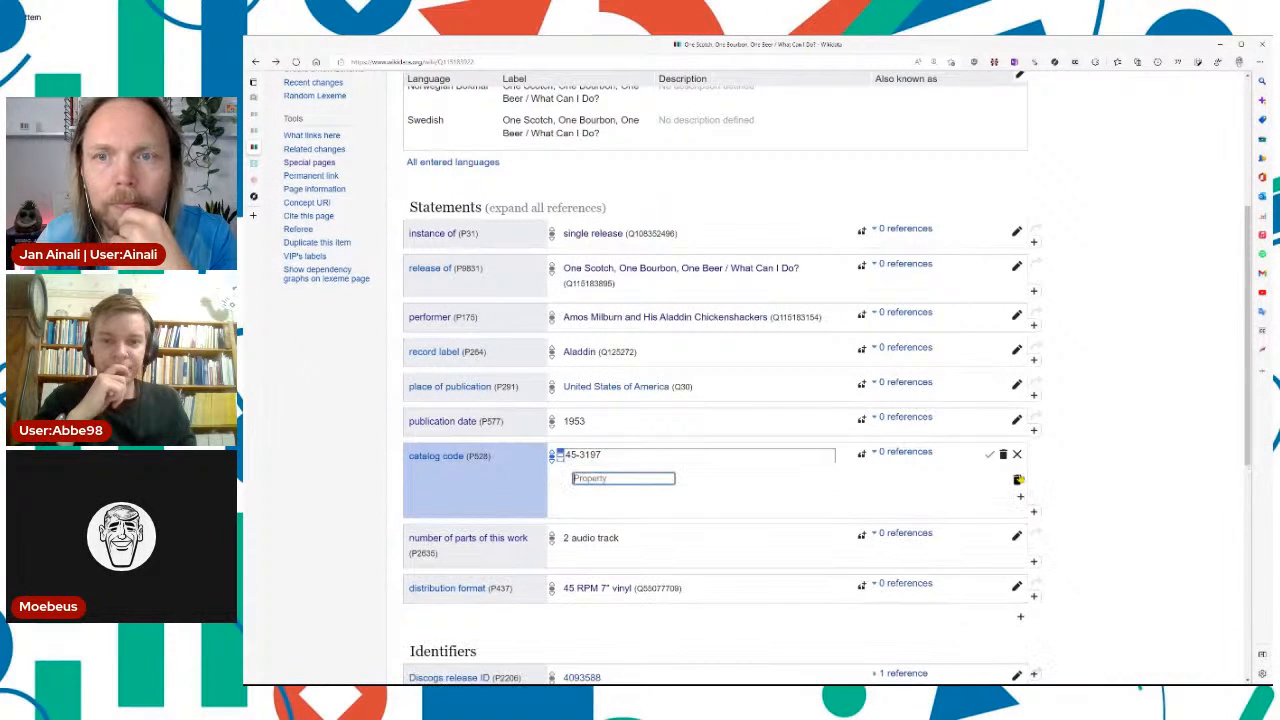
{"action": "type", "text": "catalog"}
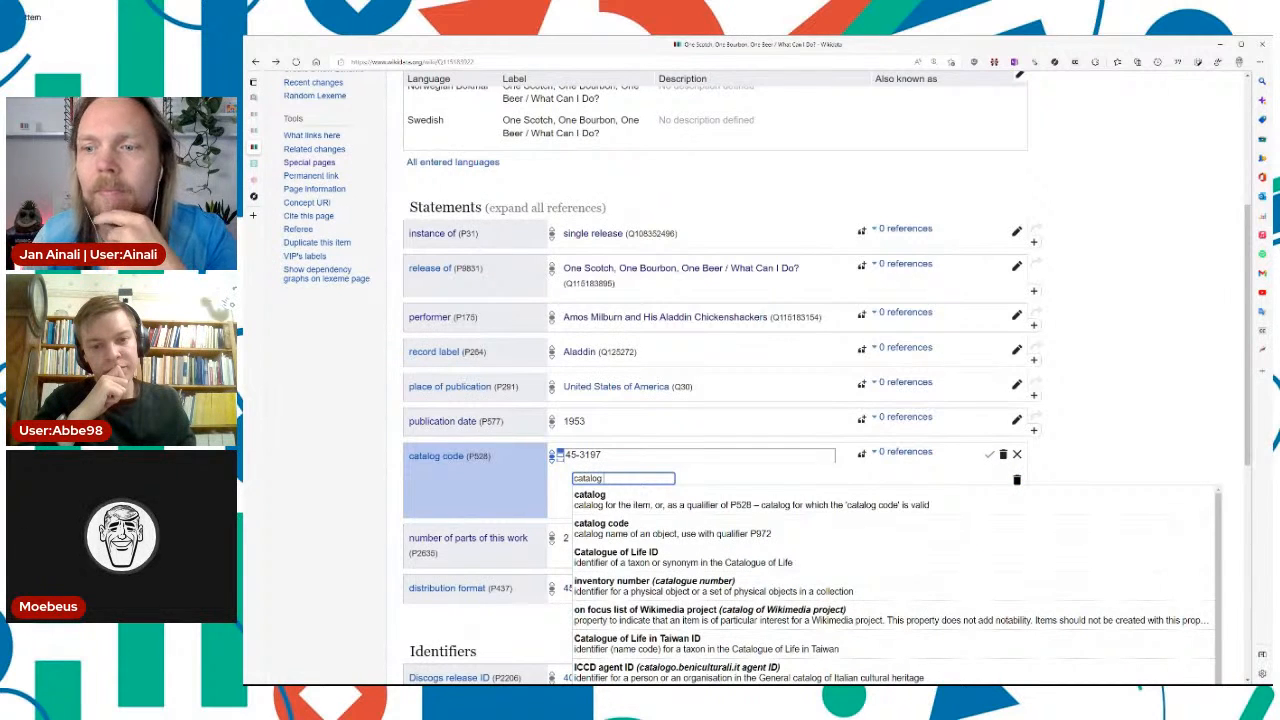
{"action": "key", "text": "Return"}
{"action": "type", "text": "Q108320987"}
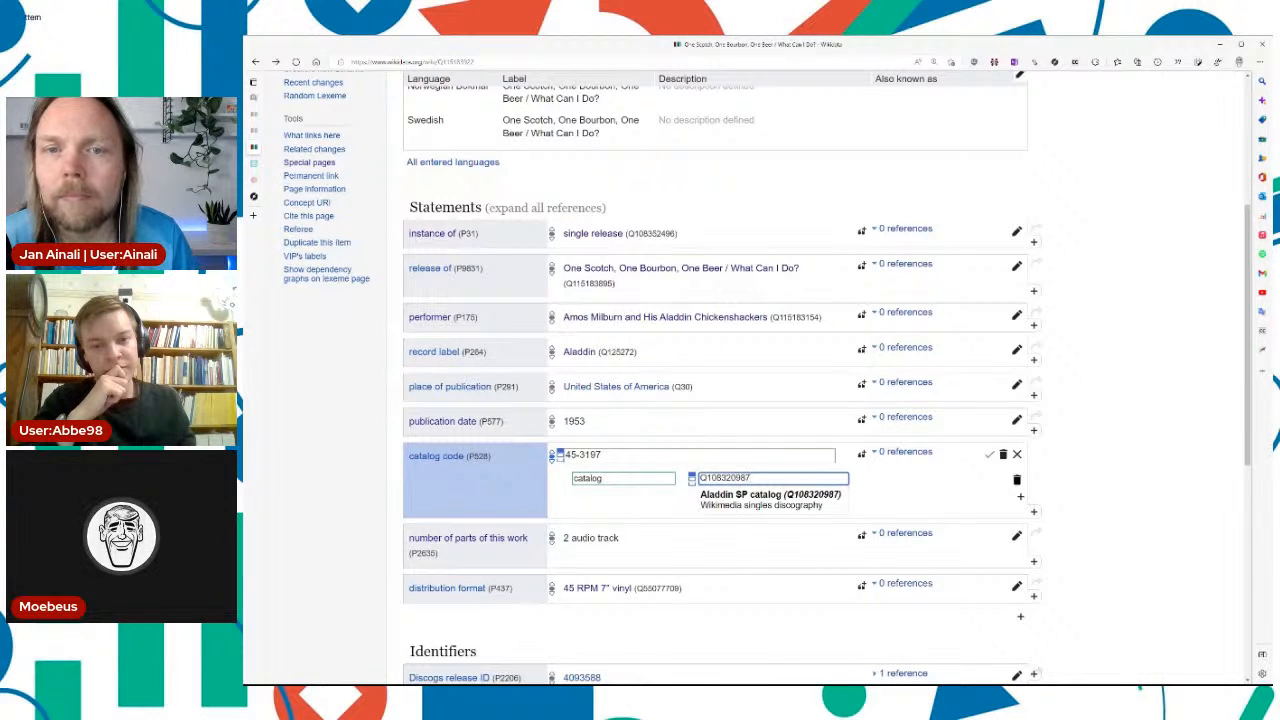
{"action": "key", "text": "Down"}
{"action": "key", "text": "Return"}
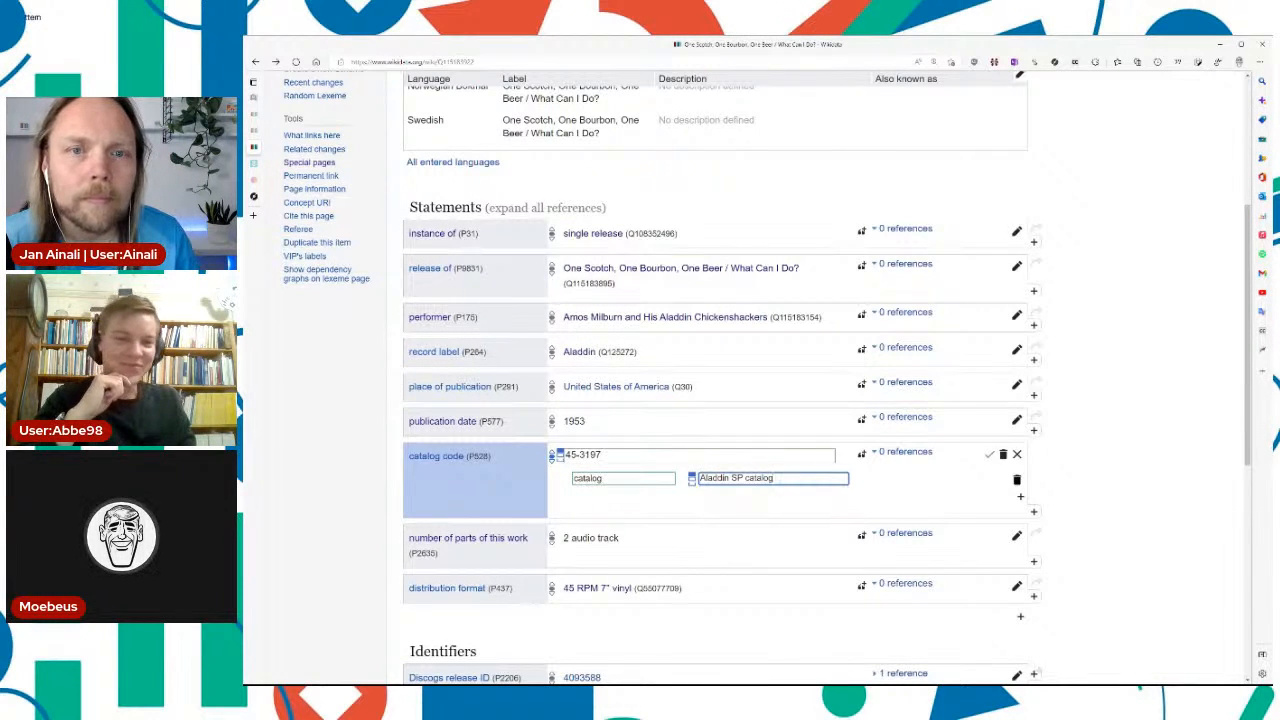
{"action": "key", "text": "Return"}
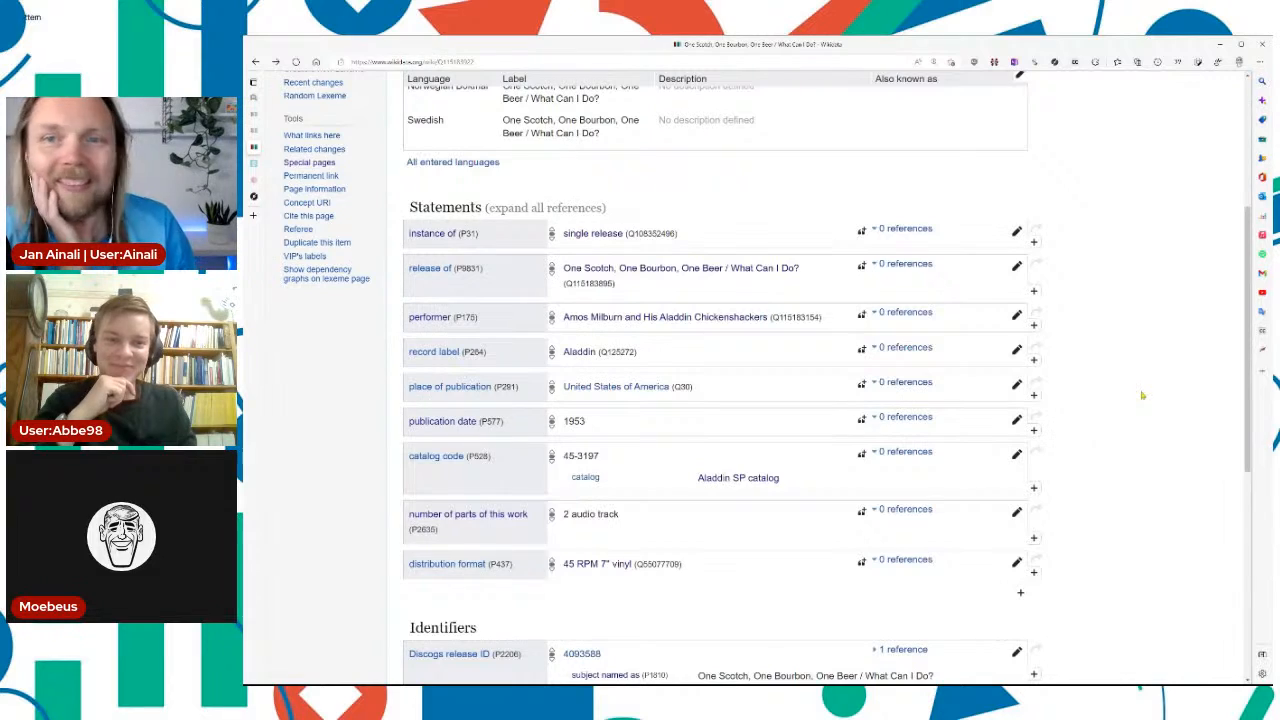
Step: Maximize the browser window, review the release item, and copy the A-side title "One Scotch, One Bourbon, One Beer" from its label
{"action": "double_click", "coordinate": [1128, 44]}
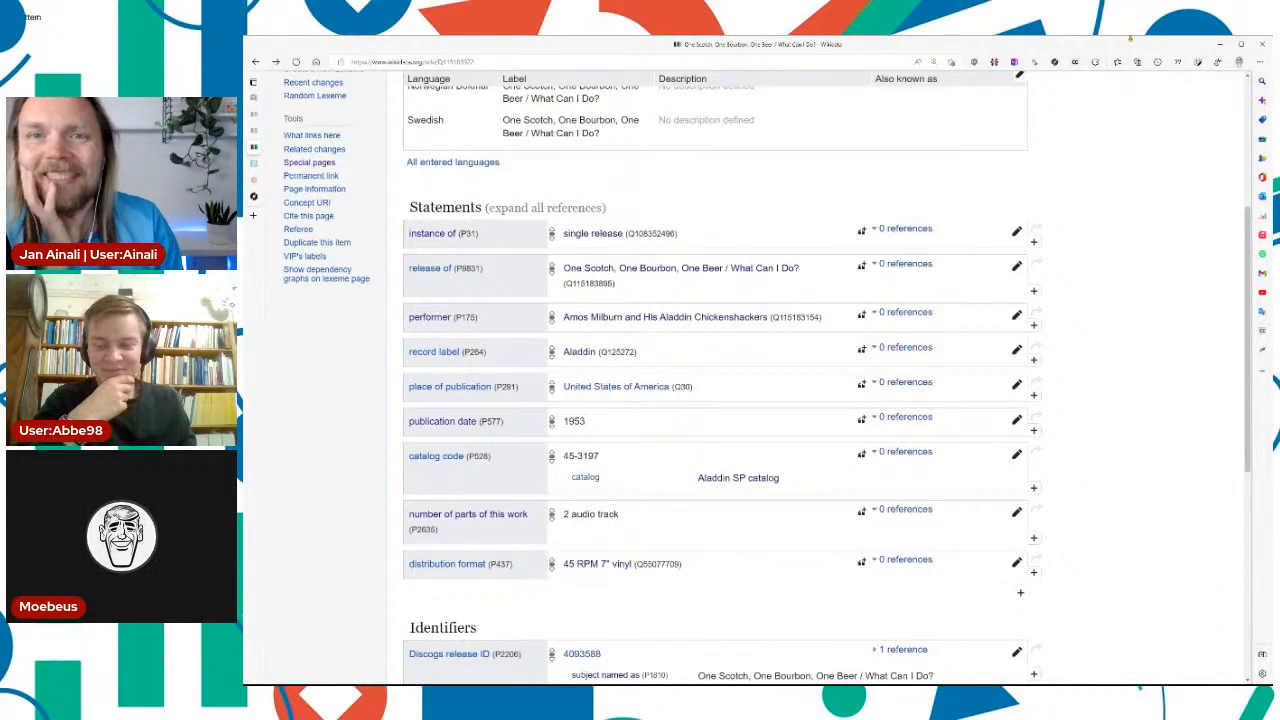
{"action": "scroll", "coordinate": [1133, 231], "scroll_direction": "down", "scroll_amount": 4}
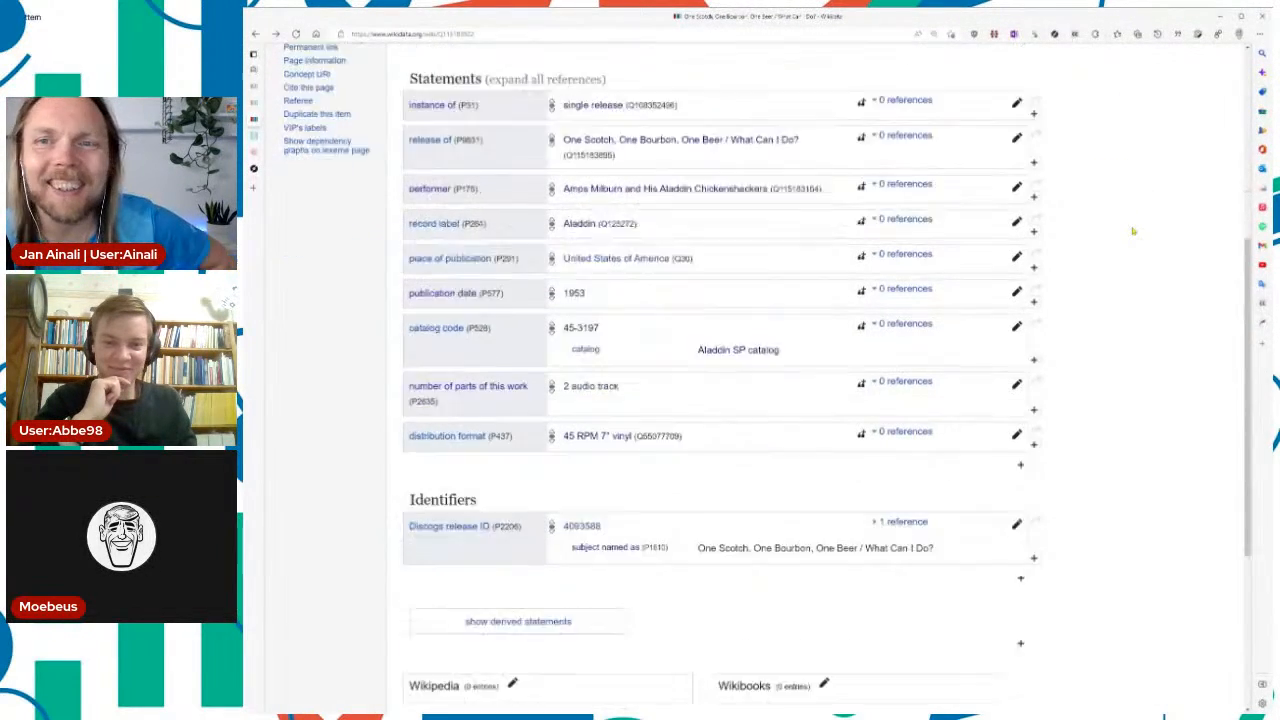
{"action": "scroll", "coordinate": [1134, 234], "scroll_direction": "up", "scroll_amount": 7}
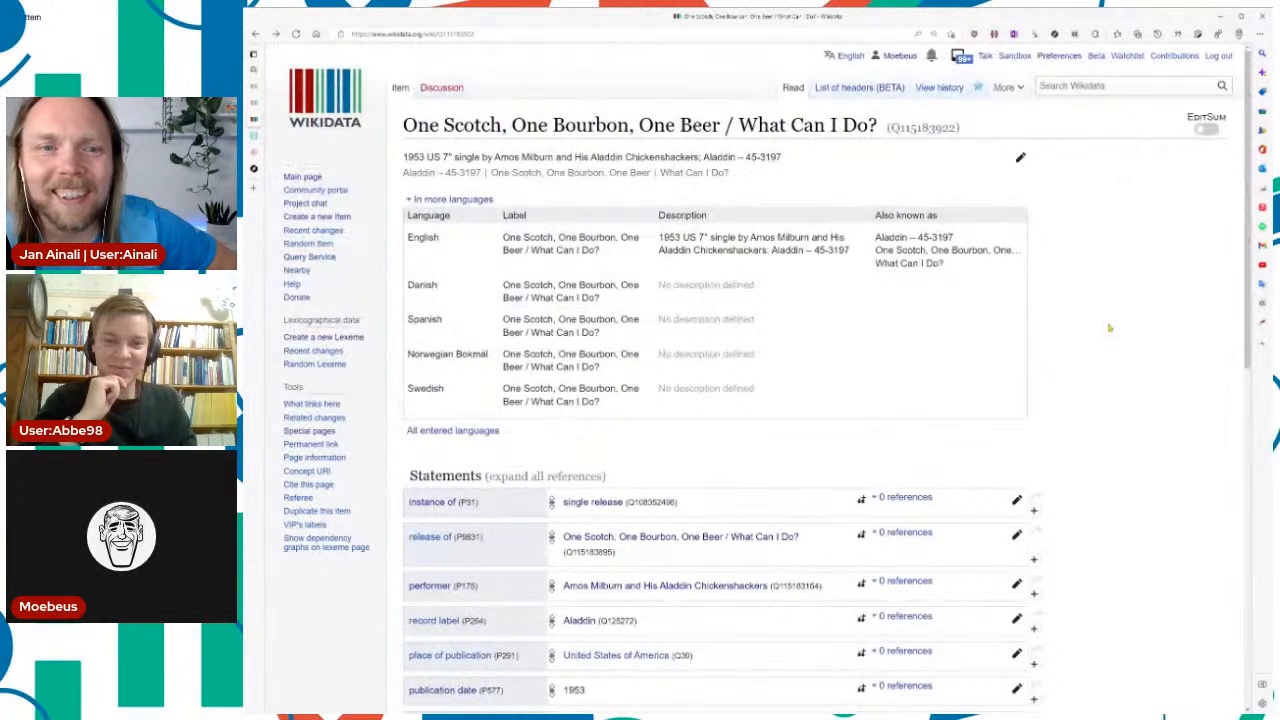
{"action": "scroll", "coordinate": [1109, 327], "scroll_direction": "down", "scroll_amount": 2}
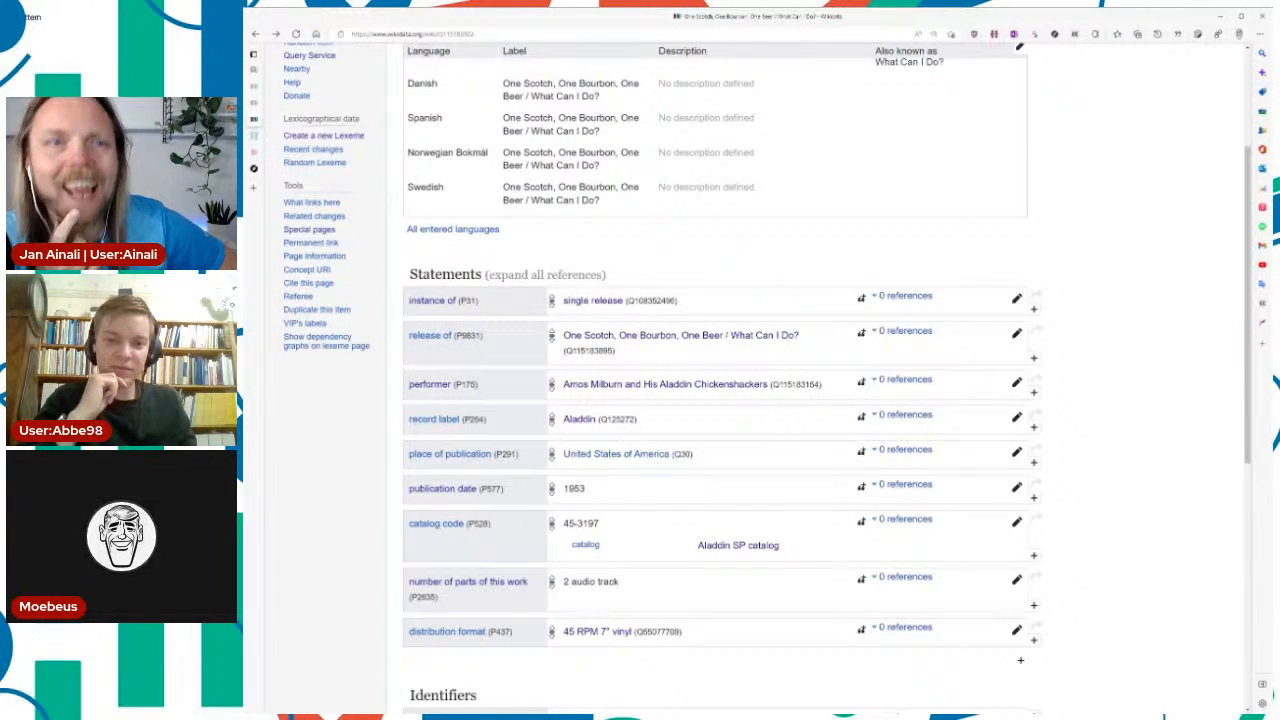
{"action": "scroll", "coordinate": [1109, 327], "scroll_direction": "down", "scroll_amount": 2}
{"action": "scroll", "coordinate": [1109, 327], "scroll_direction": "up", "scroll_amount": 5}
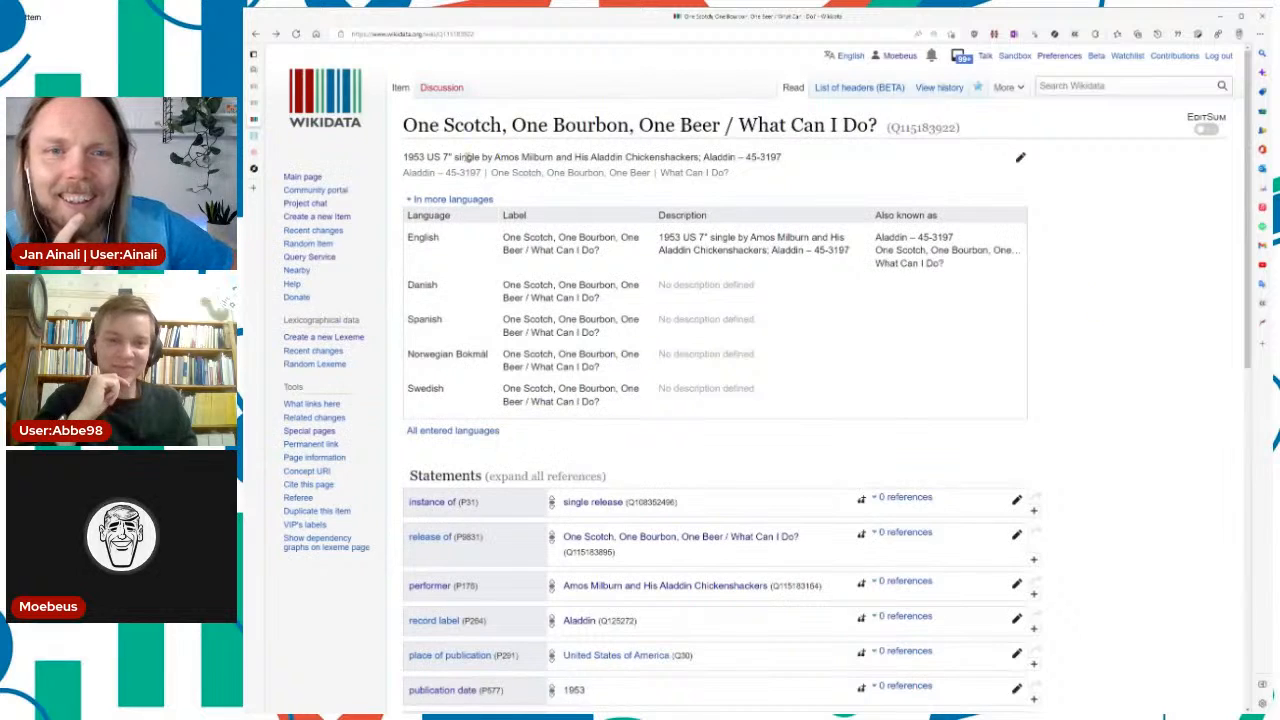
{"action": "left_click_drag", "start_coordinate": [419, 121], "coordinate": [720, 125]}
{"action": "key", "text": "ctrl+c"}
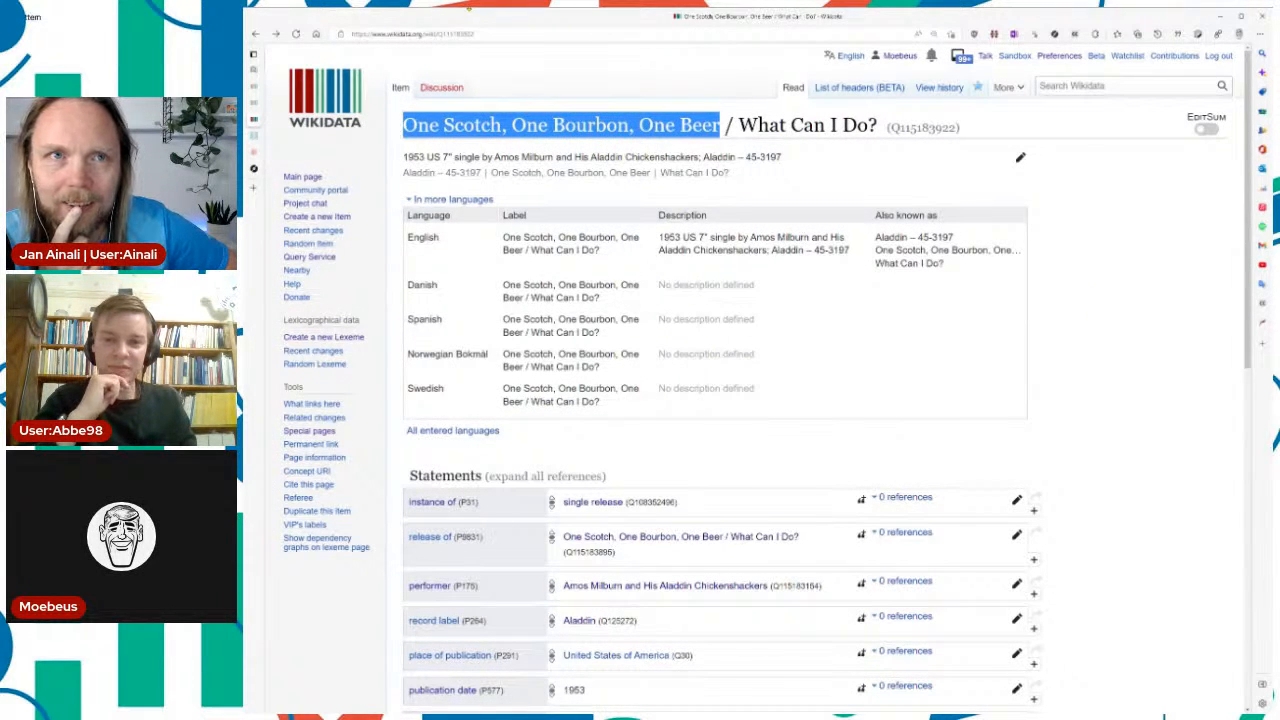
Step: Start creating a new item with the copied title "One Scotch, One Bourbon, One Beer" as its English label
{"action": "key", "text": "alt+Tab"}
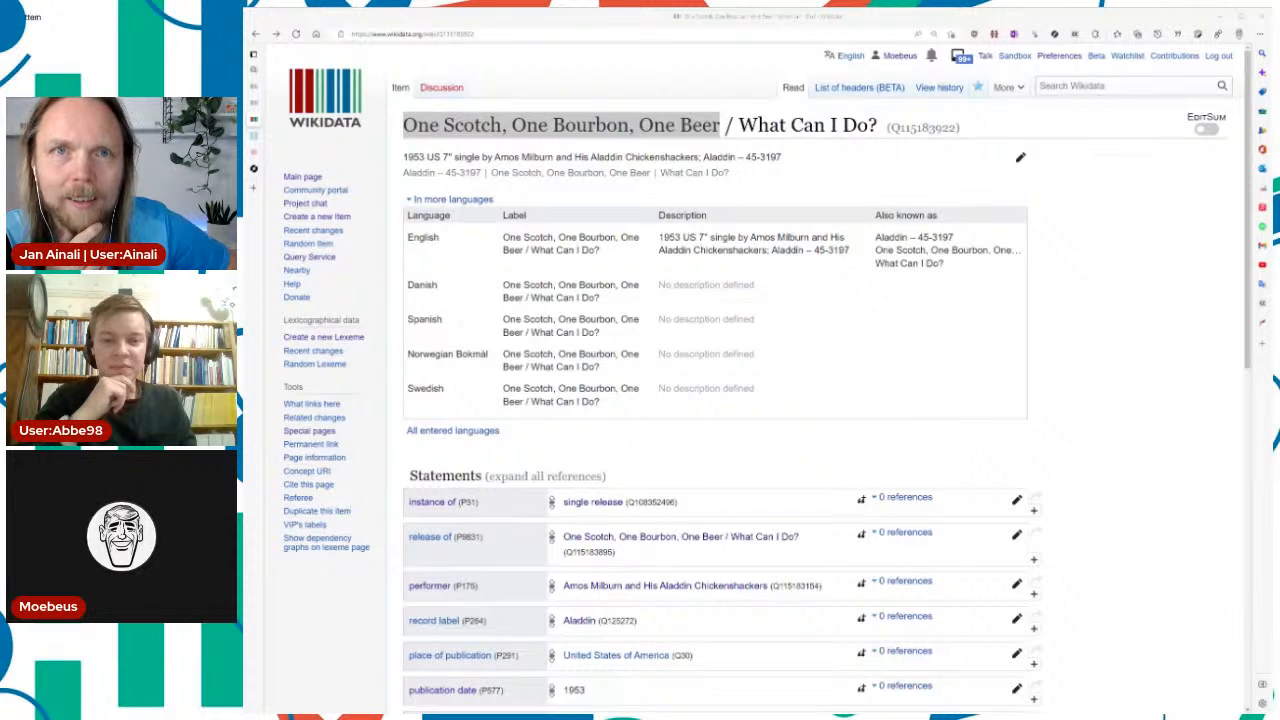
{"action": "left_click", "coordinate": [1149, 457]}
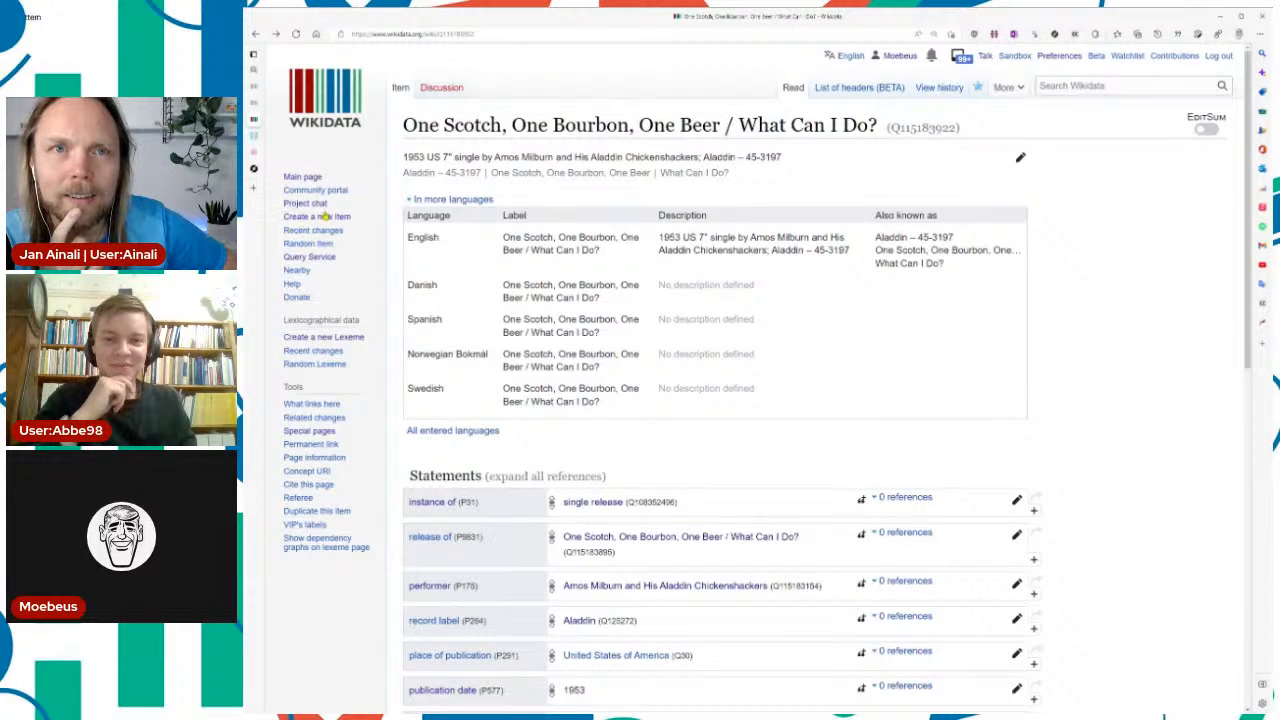
{"action": "left_click", "coordinate": [318, 216]}
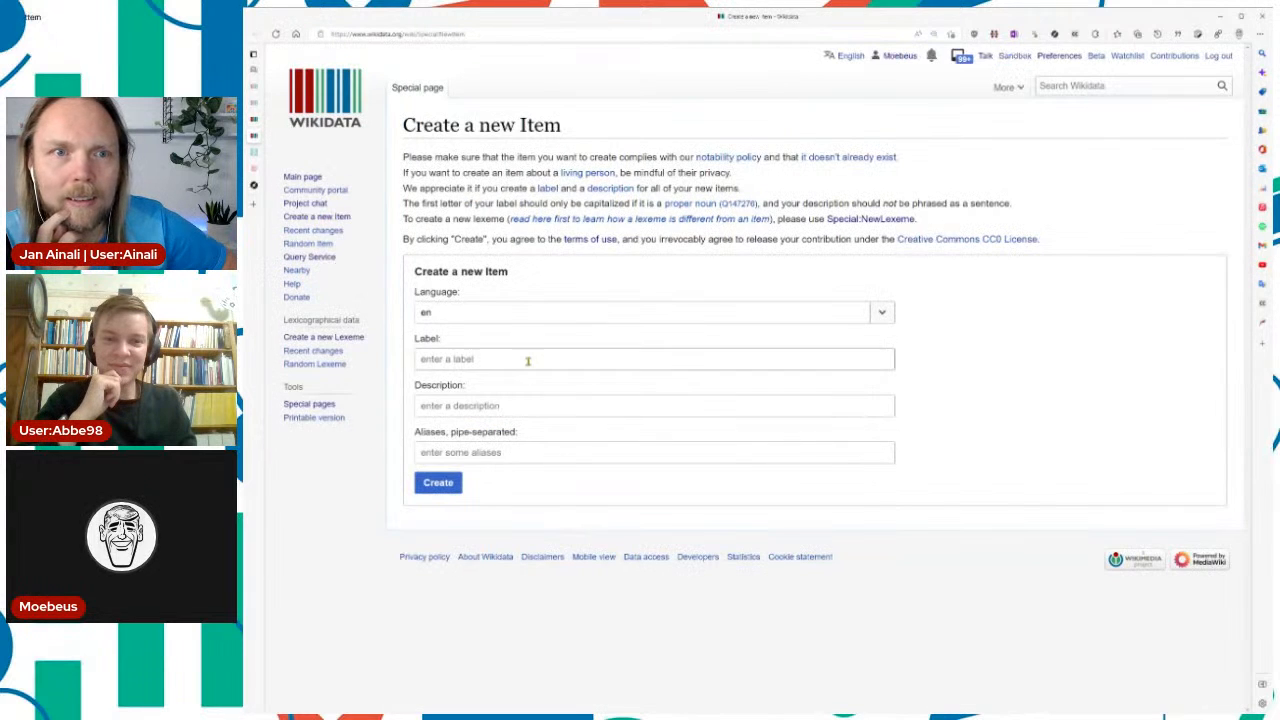
{"action": "left_click", "coordinate": [528, 361]}
{"action": "key", "text": "ctrl+v"}
{"action": "key", "text": "Tab"}
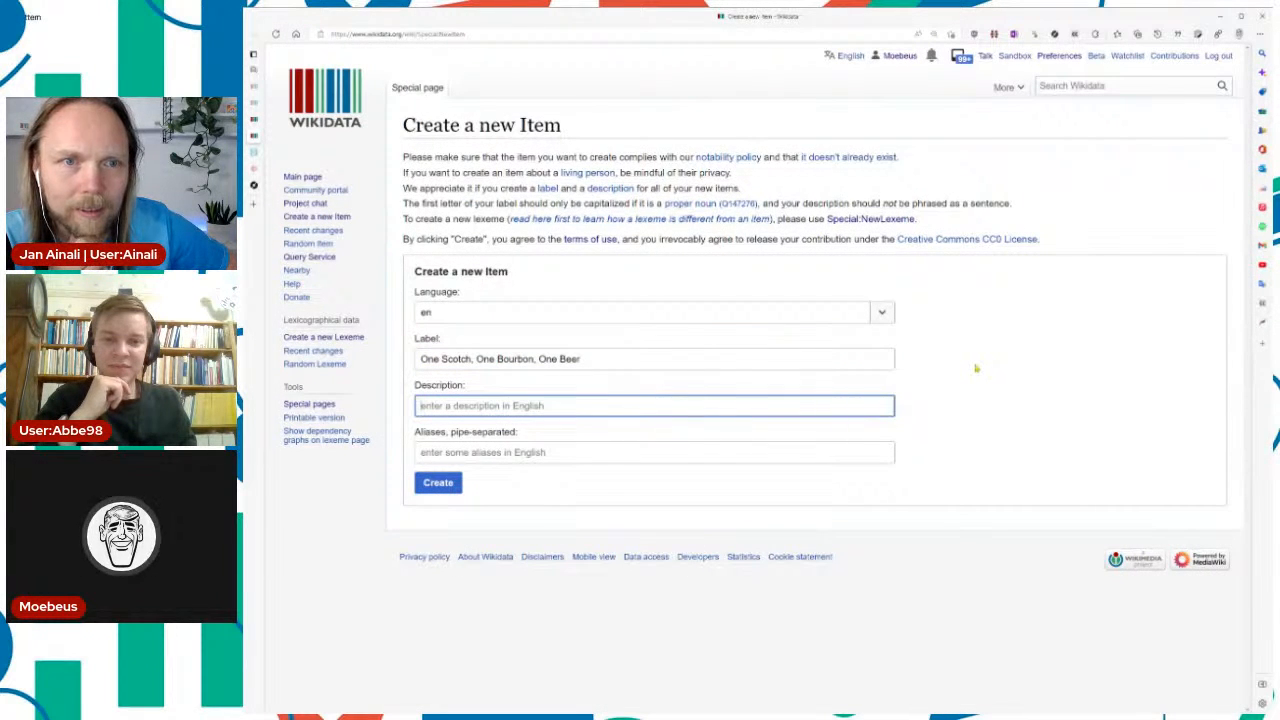
Step: Enter the description "vocal track by Amos Milburn and His Aladdin Chickenshackers; 1953 studio recording" and create the item
{"action": "type", "text": "vocal t"}
{"action": "type", "text": "rack"}
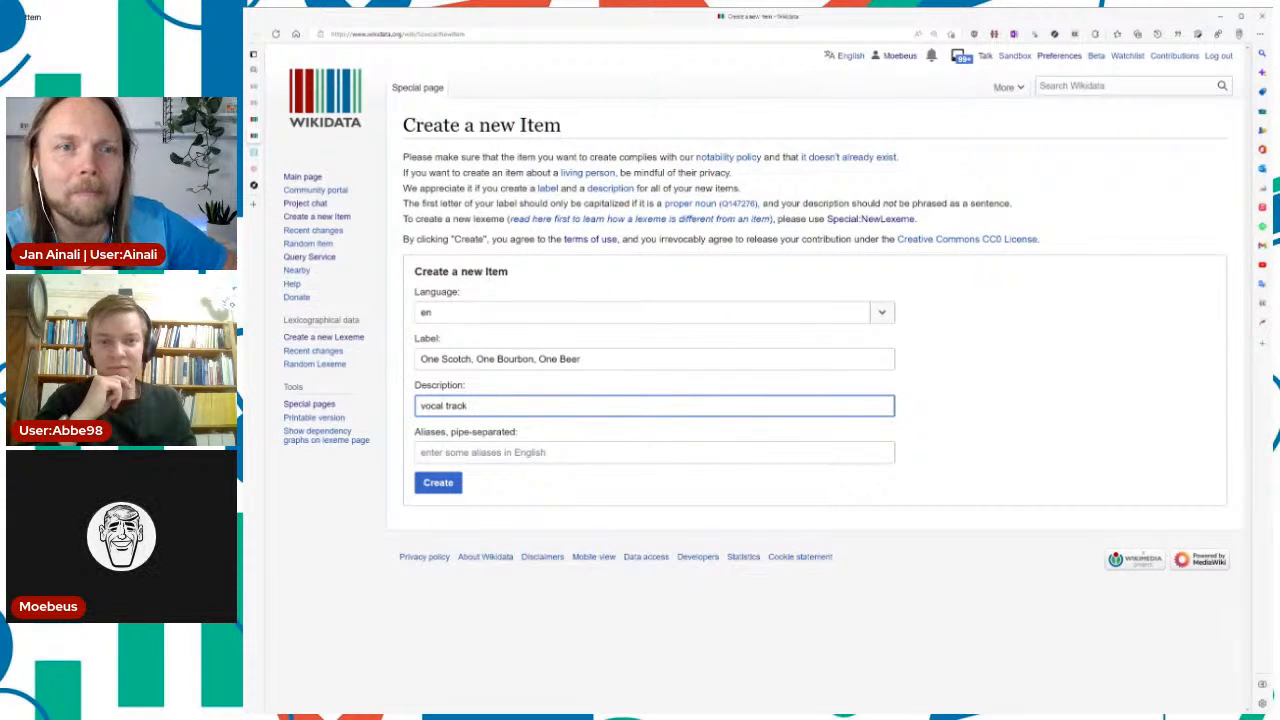
{"action": "type", "text": " by"}
{"action": "key", "text": "alt+Tab"}
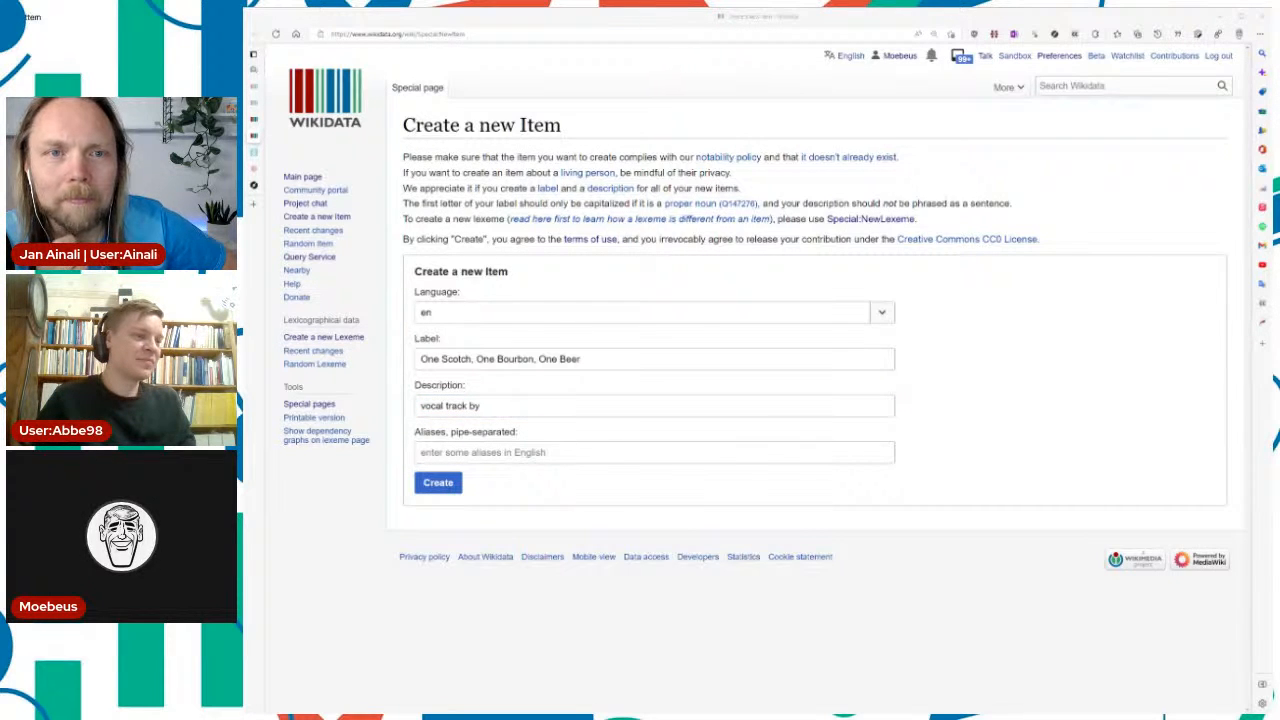
{"action": "key", "text": "alt+Tab"}
{"action": "type", "text": "Amos Milburn And His Aladdin Chickenshackers"}
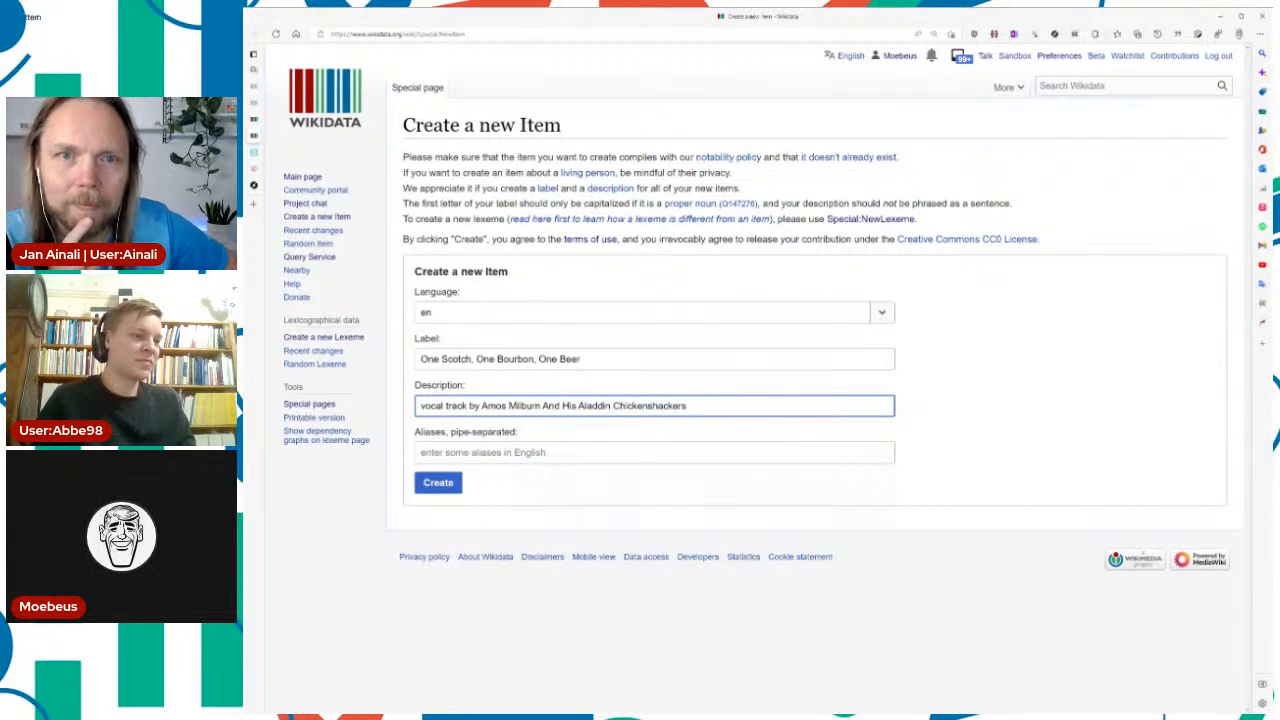
{"action": "left_click_drag", "start_coordinate": [549, 406], "coordinate": [542, 406]}
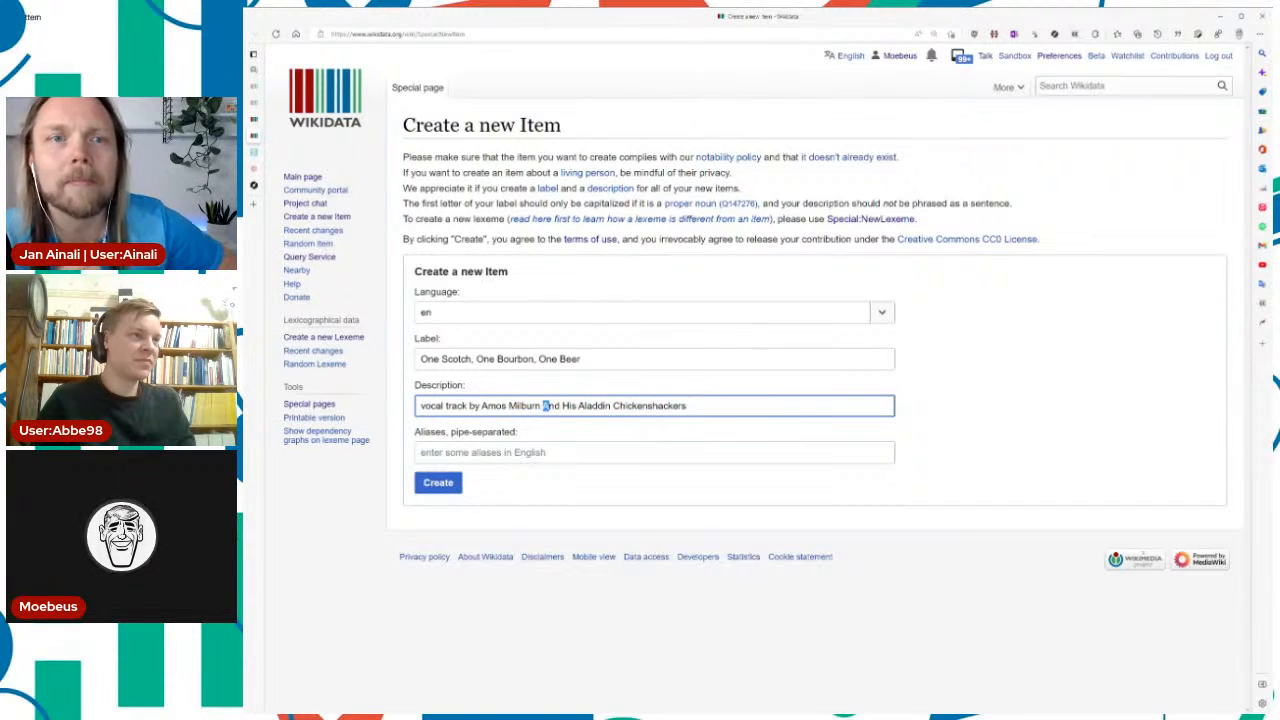
{"action": "type", "text": "ackers;"}
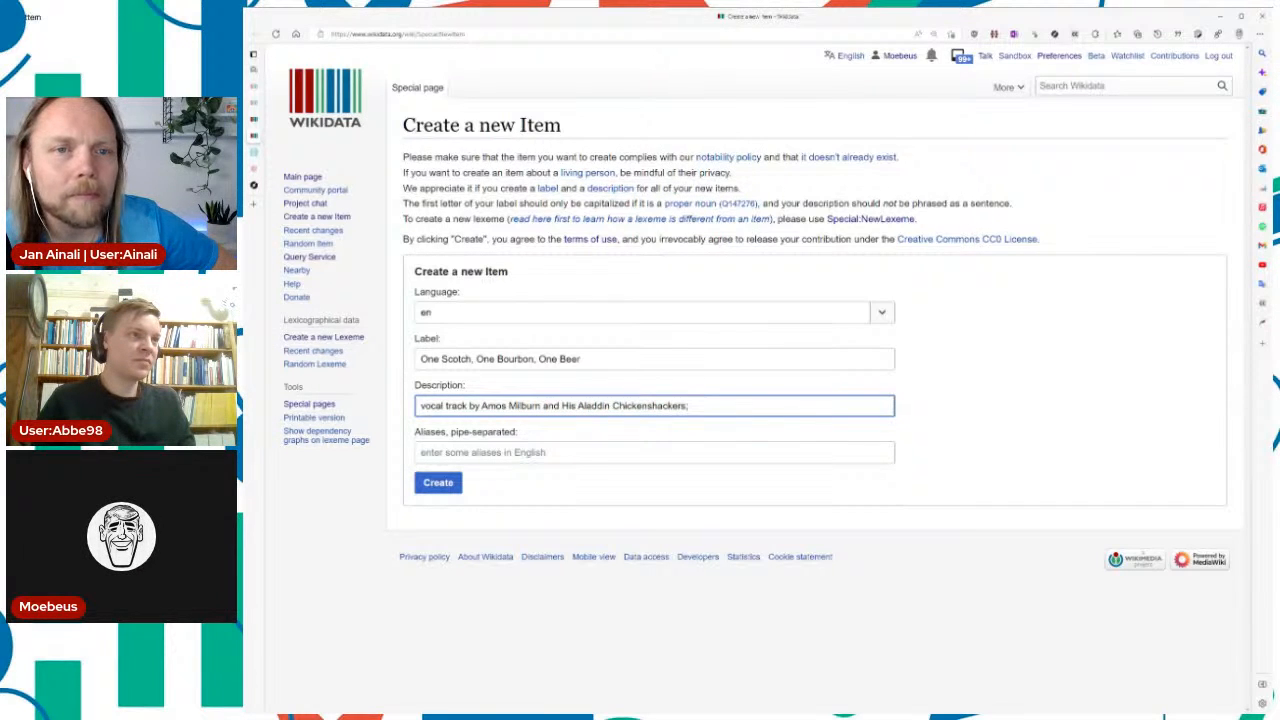
{"action": "type", "text": " 1"}
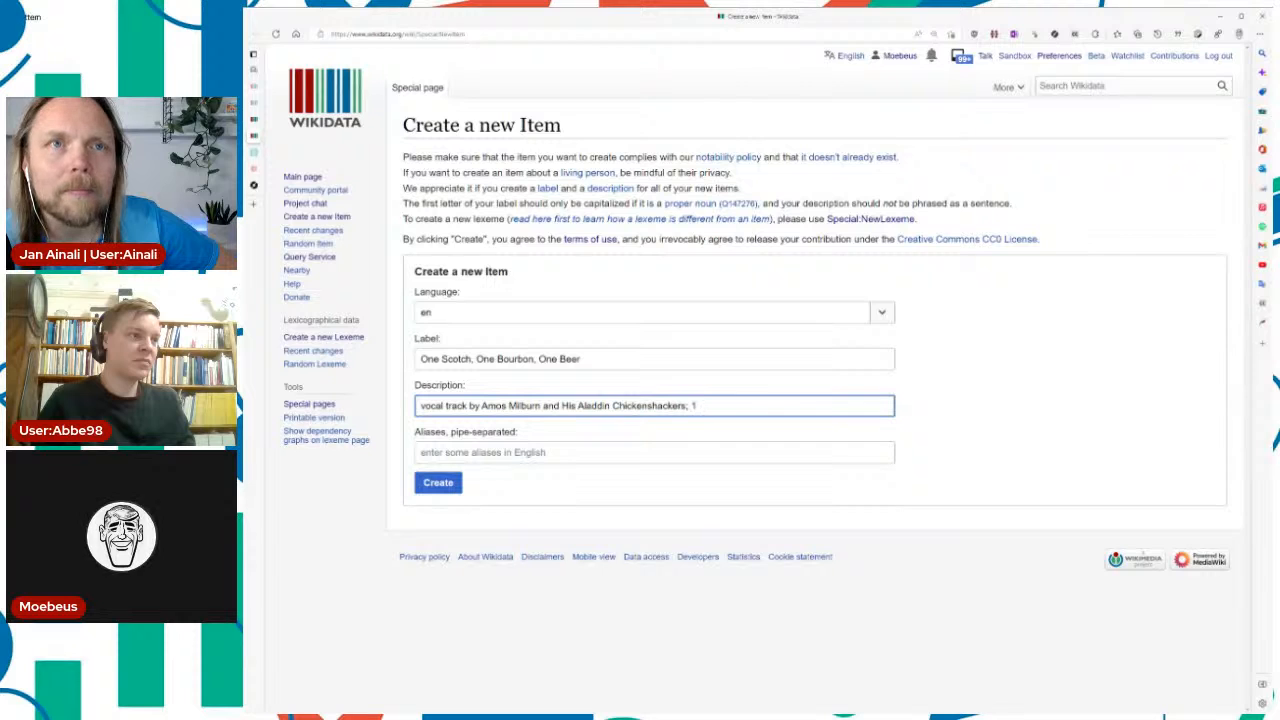
{"action": "type", "text": "953 st"}
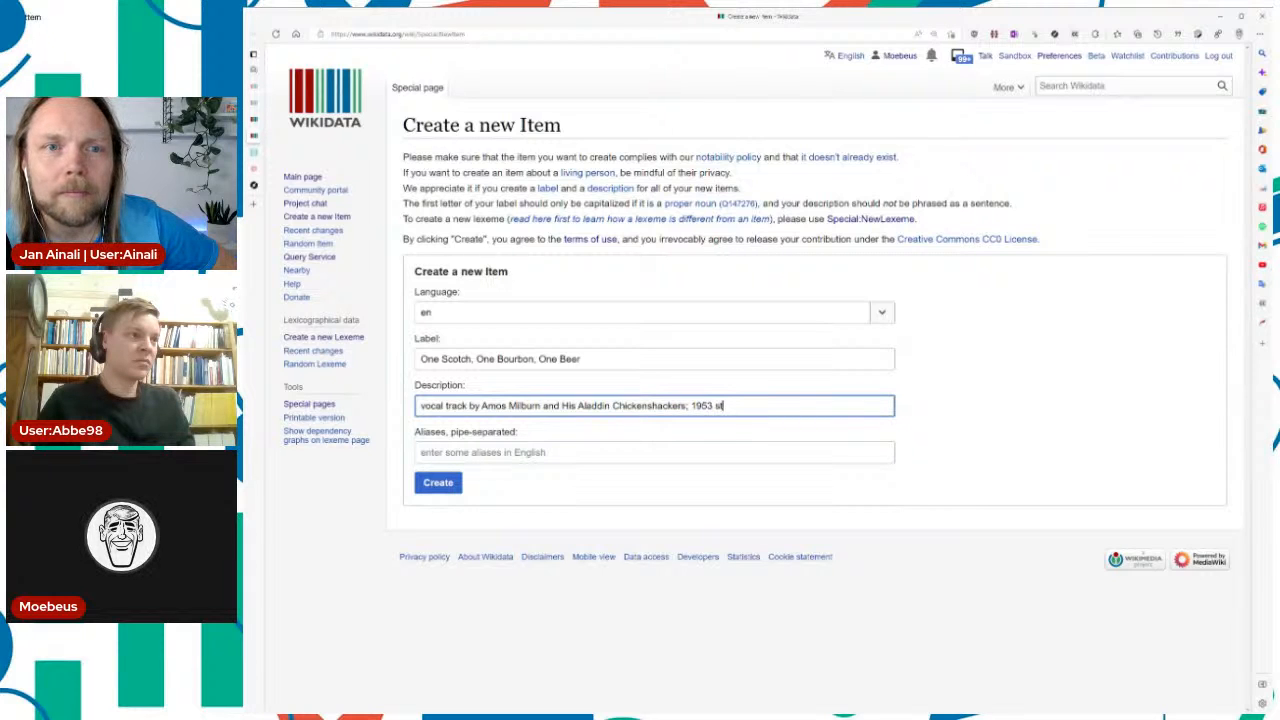
{"action": "type", "text": "udio recording"}
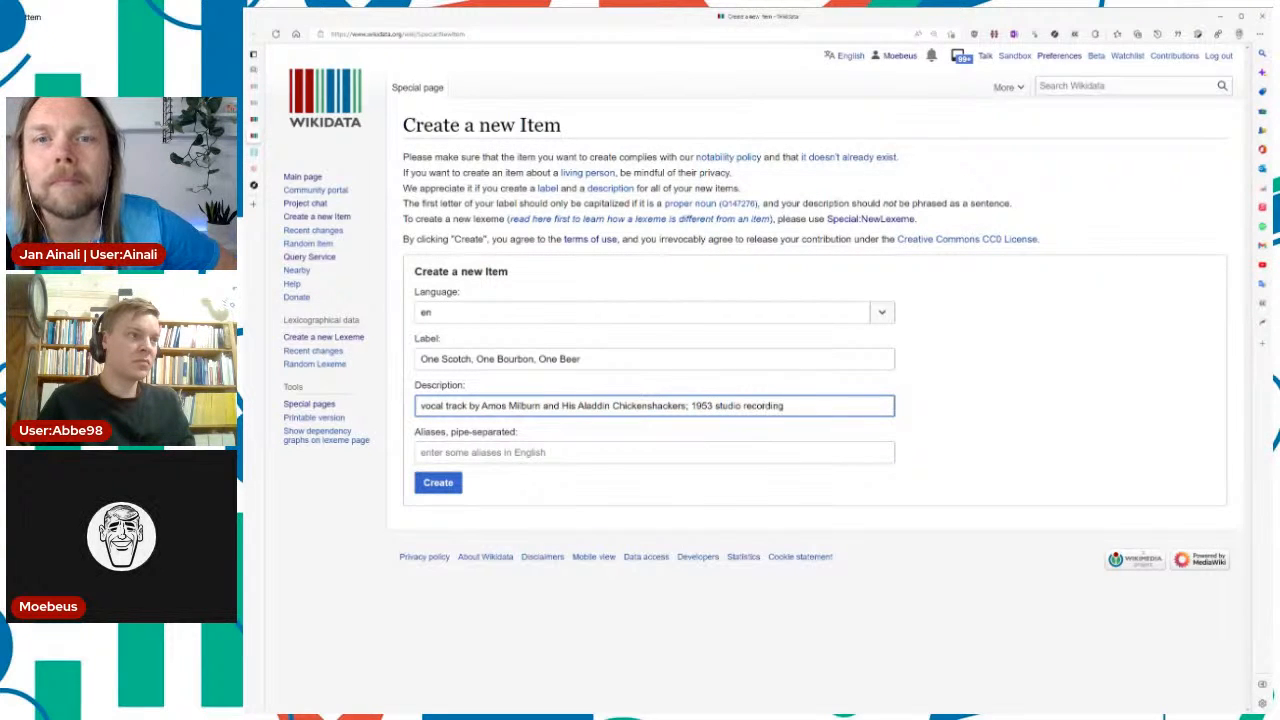
{"action": "key", "text": "Return"}
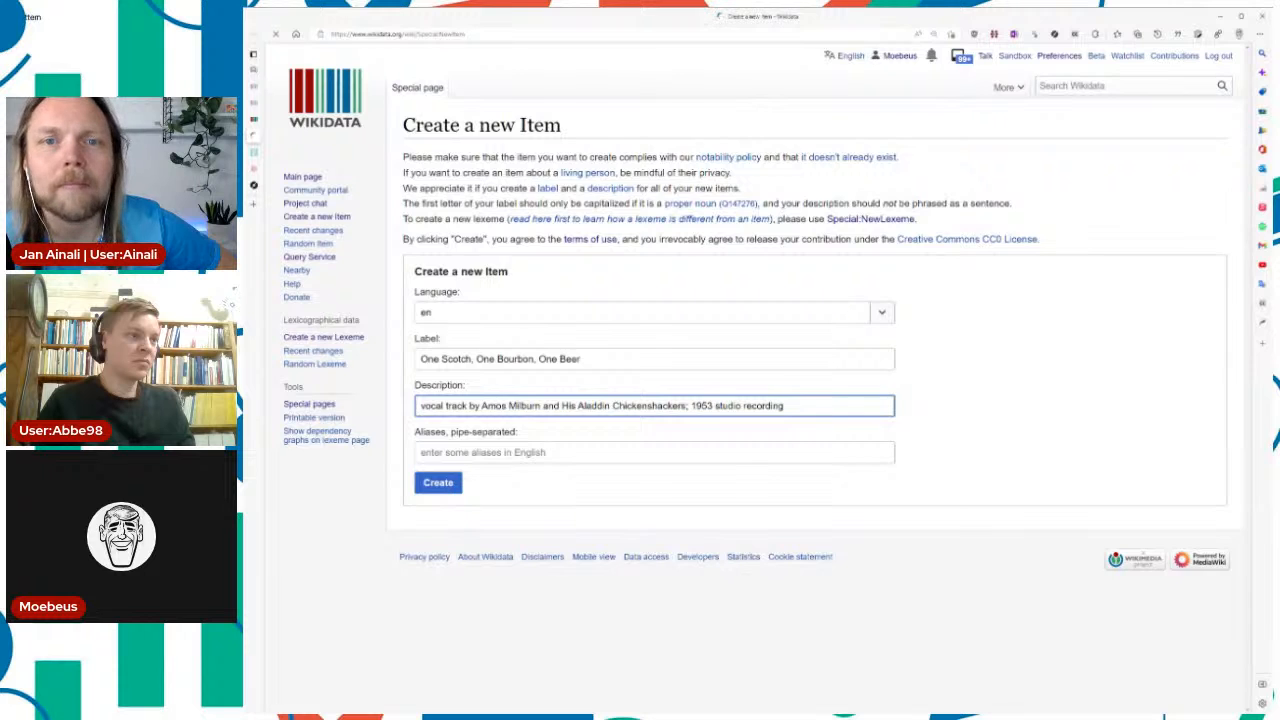
Step: Start an "instance of" statement on the new track item and search for "vocal track" as its value
{"action": "left_click", "coordinate": [1021, 392]}
{"action": "key", "text": "Return"}
{"action": "type", "text": "vocal"}
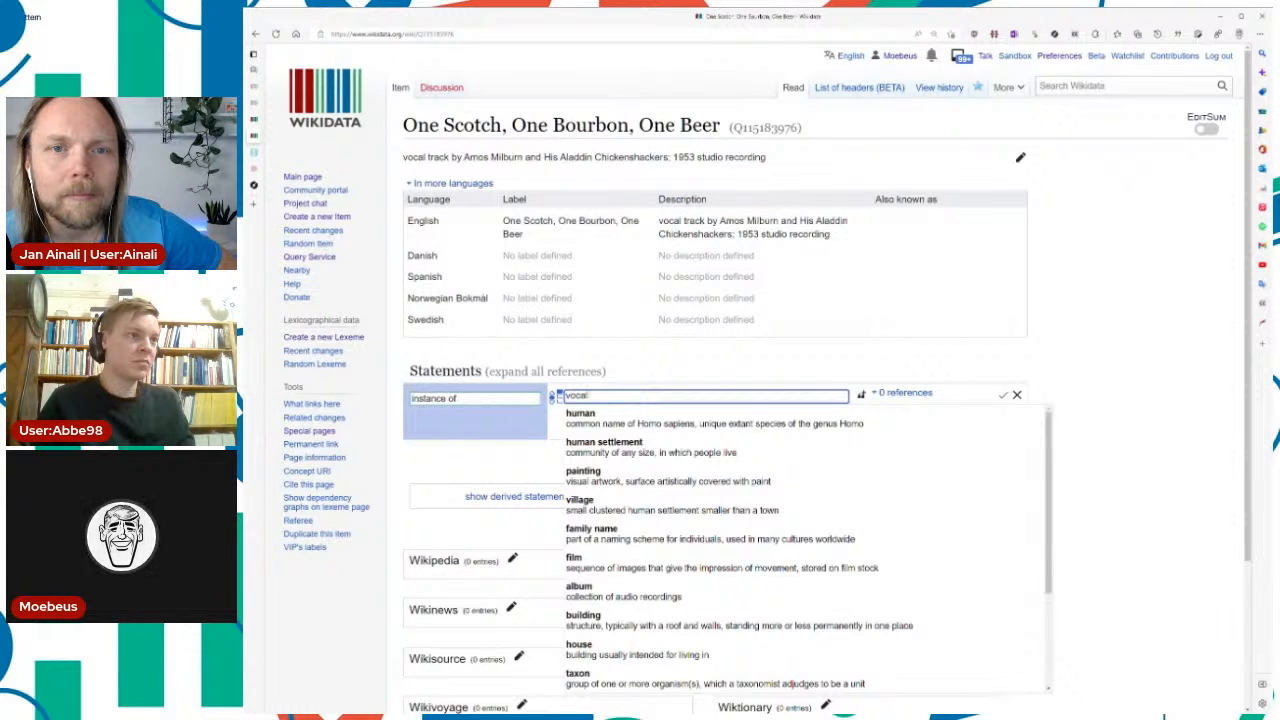
{"action": "type", "text": " tr"}
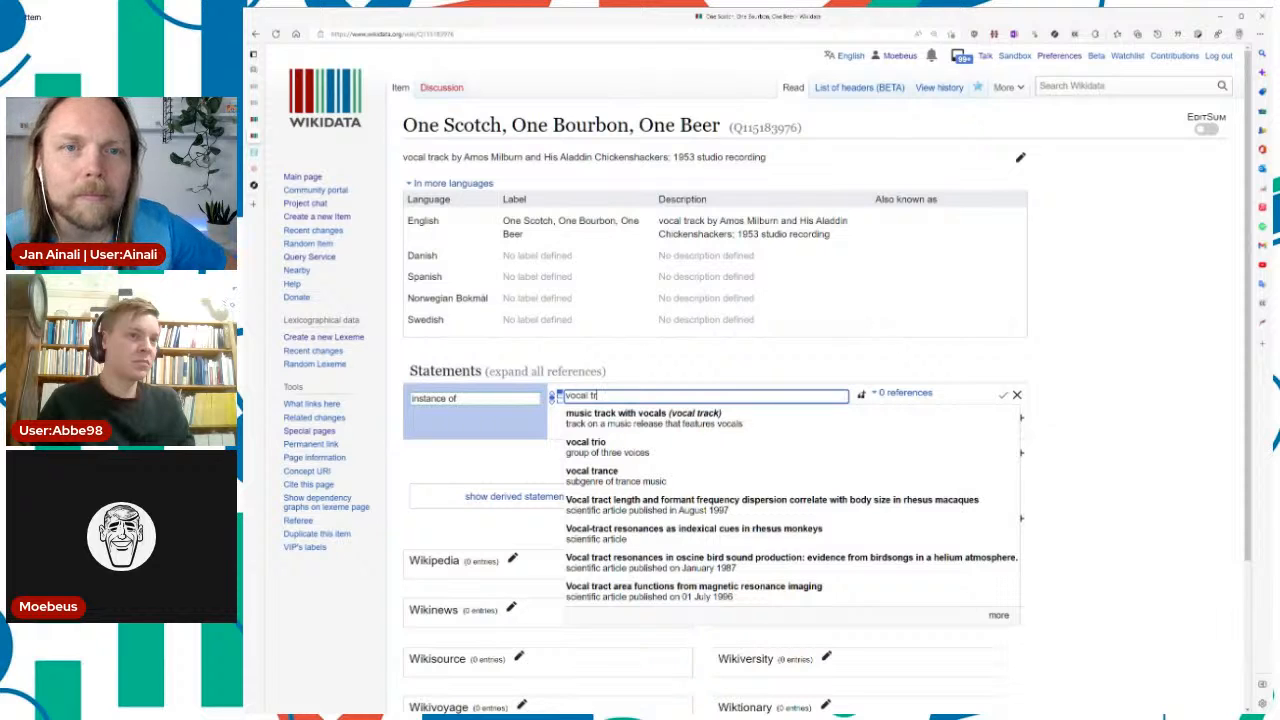
Step: Try "audio track" as the value of the "instance of" statement
{"action": "key", "text": "ctrl+a"}
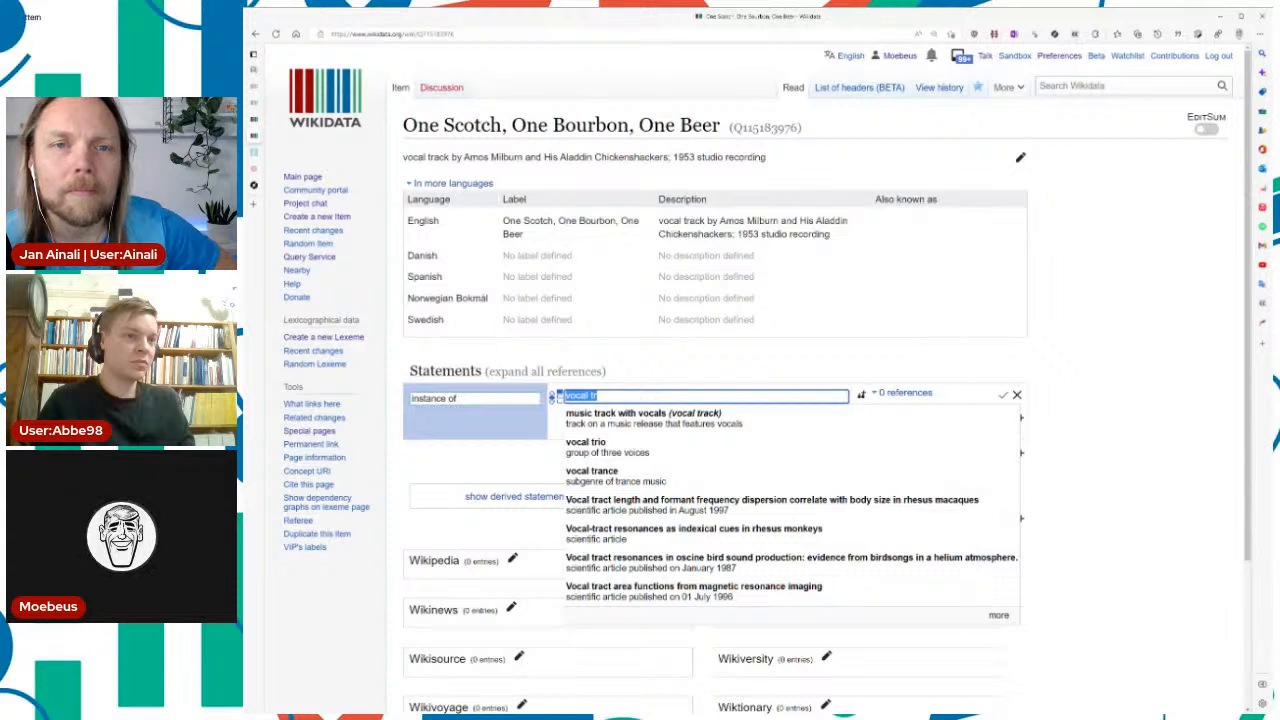
{"action": "type", "text": "audi"}
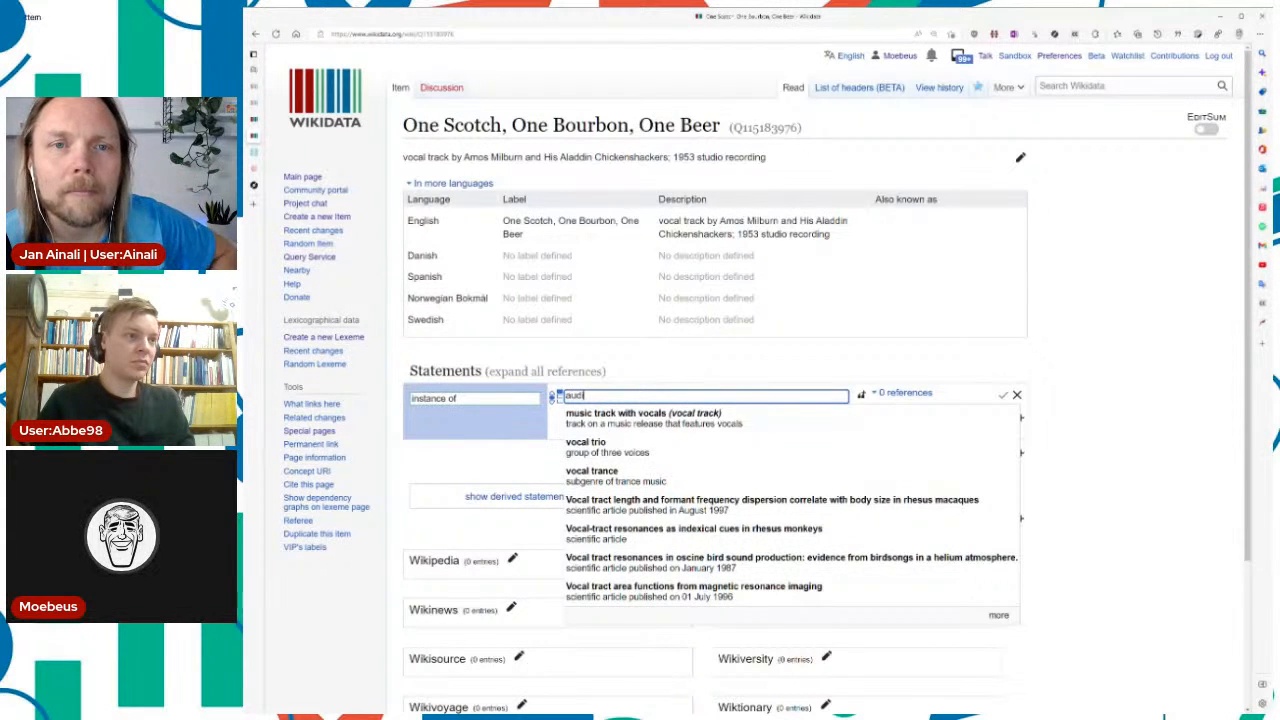
{"action": "type", "text": "o track"}
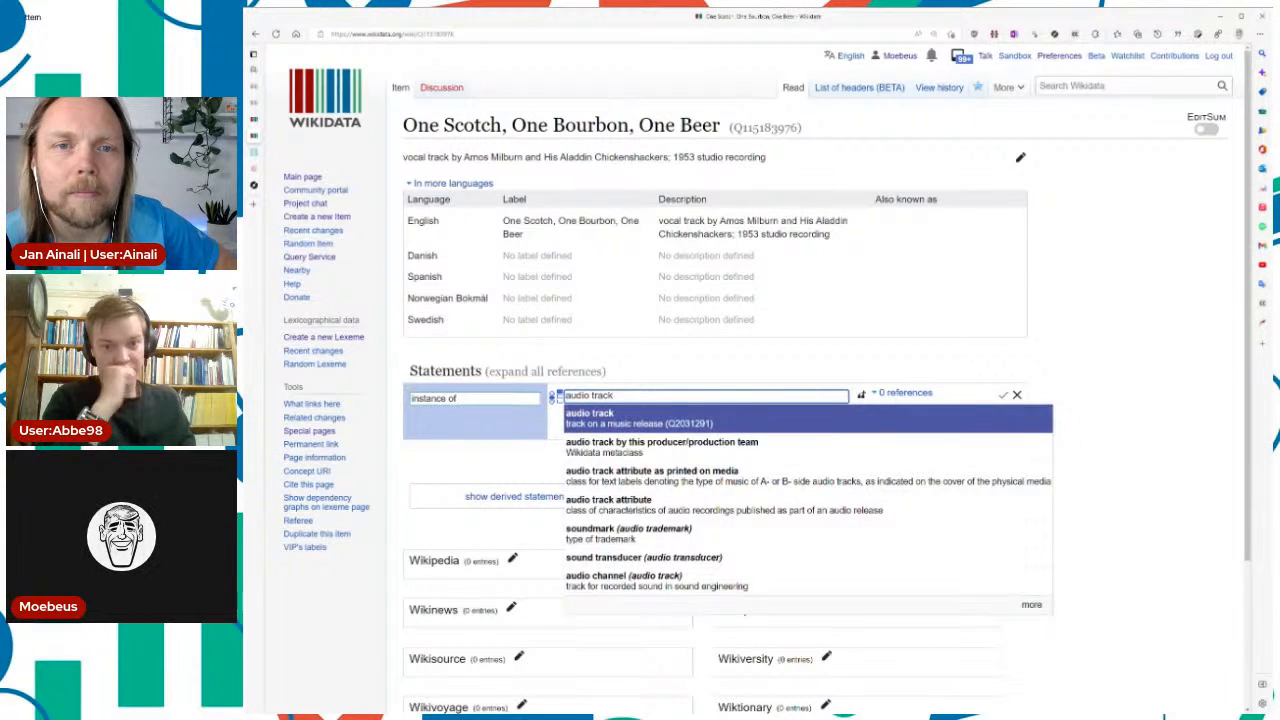
{"action": "key", "text": "Return"}
Step: Set the "instance of" value to "music track with vocals" by way of its alias "vocal track", and save the statement
{"action": "key", "text": "ctrl+a"}
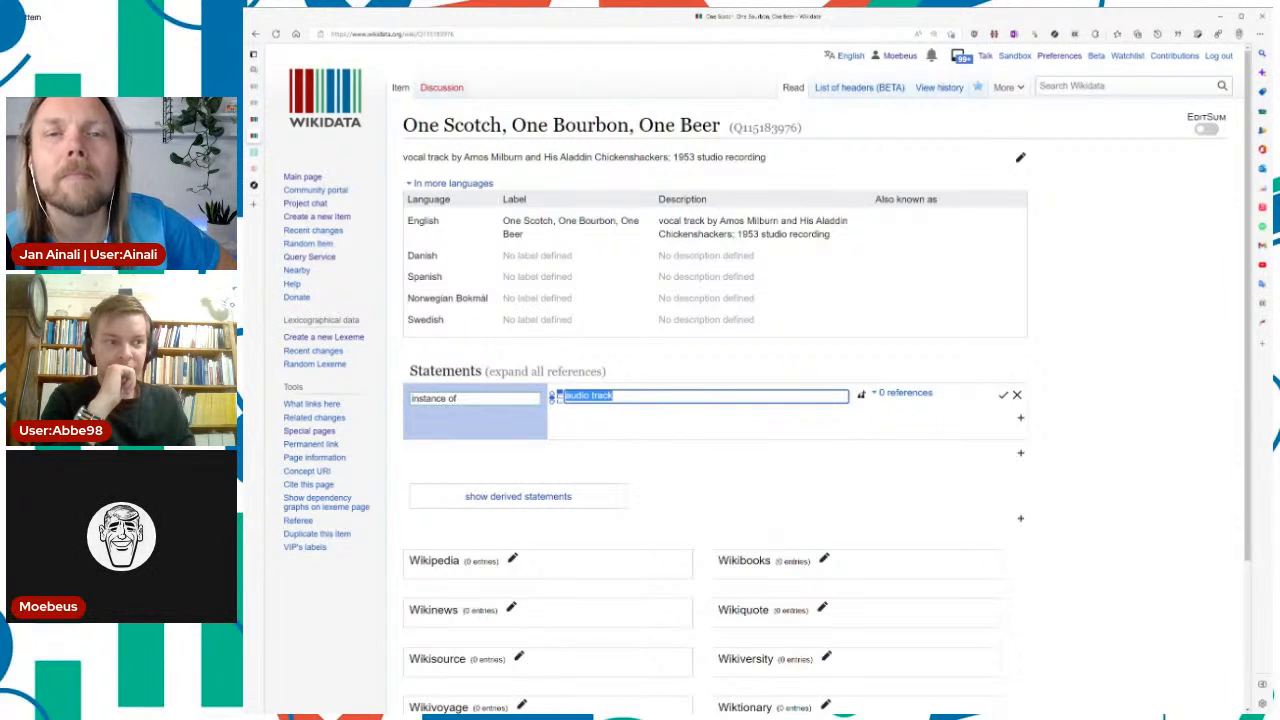
{"action": "type", "text": "vocal tra"}
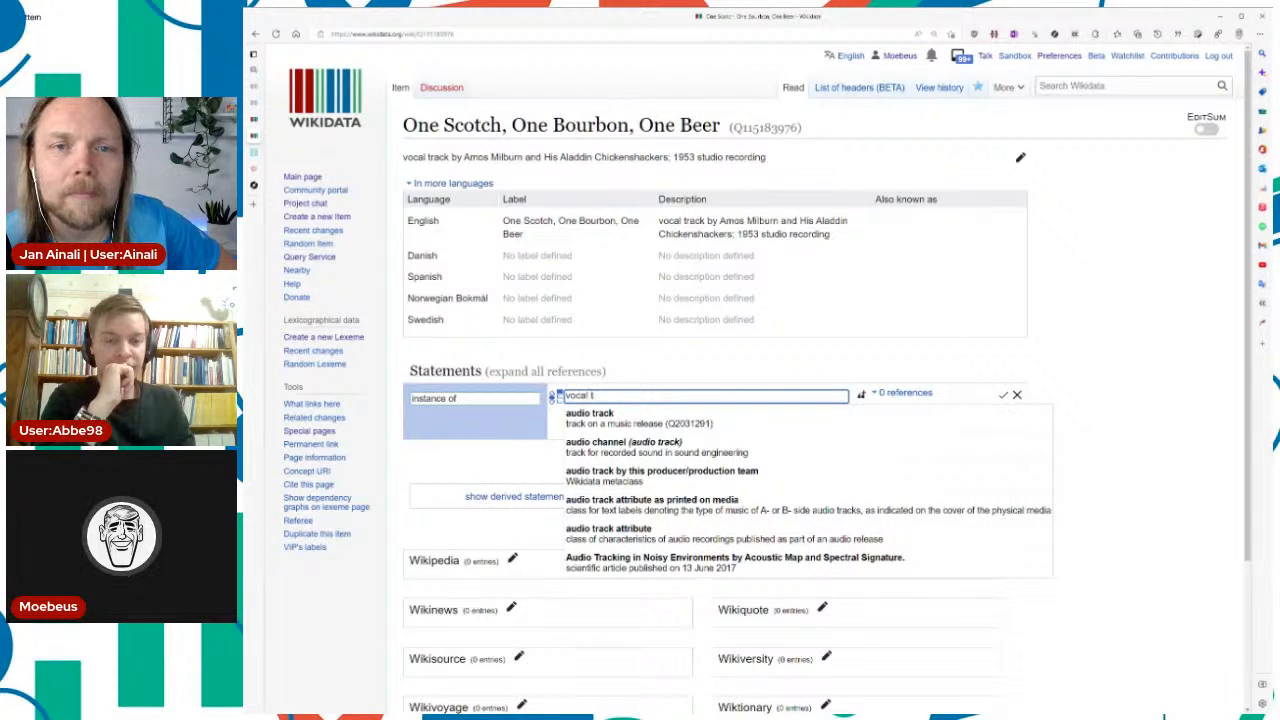
{"action": "key", "text": "Down"}
{"action": "key", "text": "Return"}
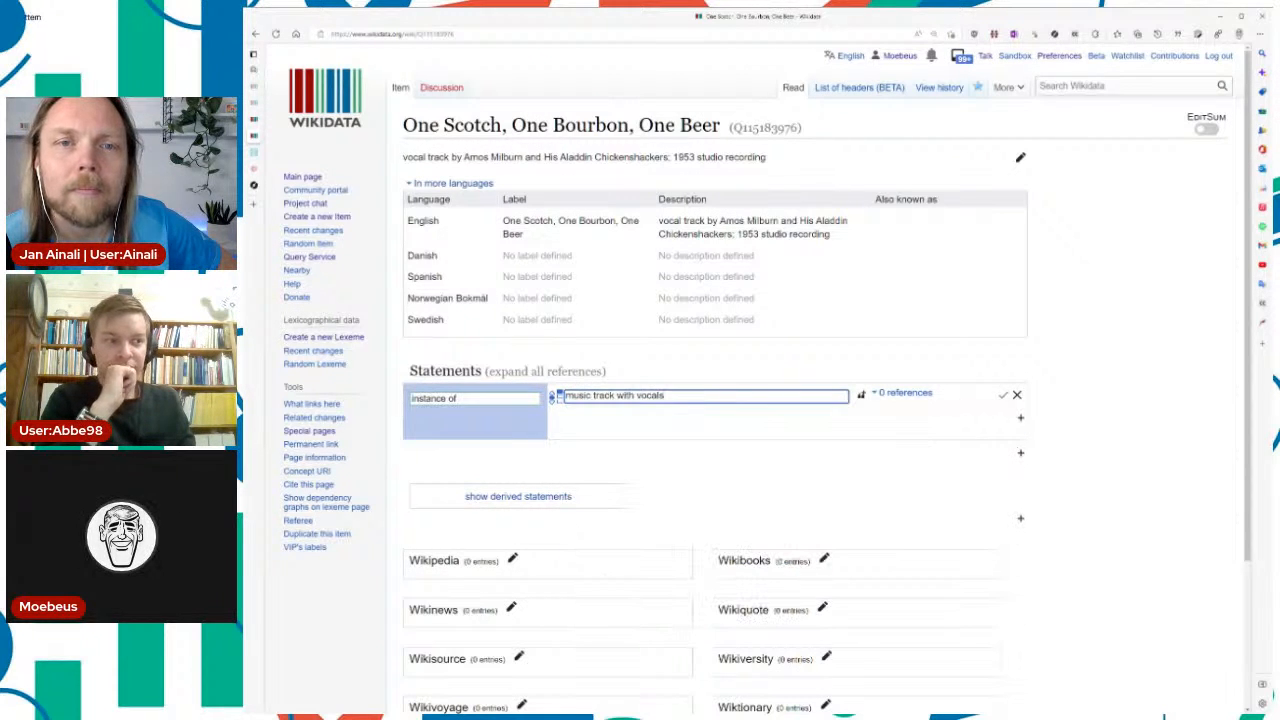
{"action": "key", "text": "Return"}
Step: Add a "performer" statement with the value "Amos Milburn and His Aladdin Chickenshackers" to the track item and save it
{"action": "left_click", "coordinate": [1020, 489]}
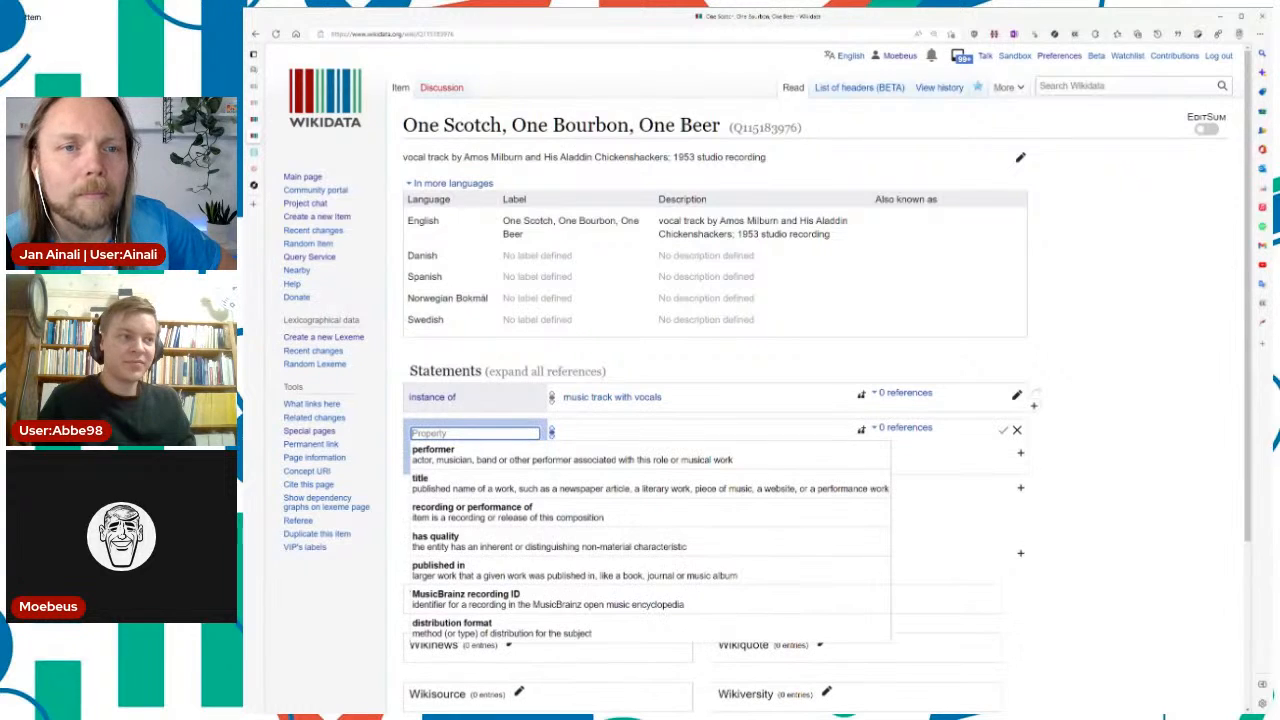
{"action": "key", "text": "Down"}
{"action": "key", "text": "Return"}
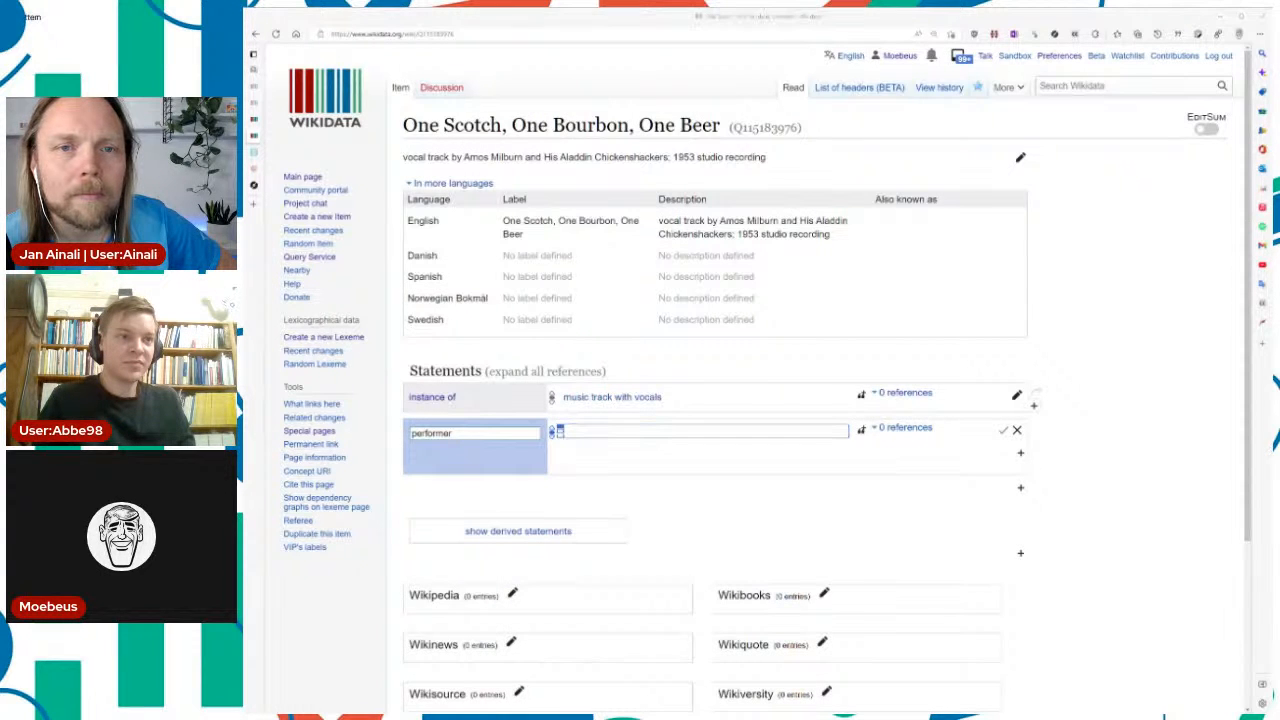
{"action": "type", "text": "Amos Milburn and His Aladdin Chickenshackers"}
{"action": "key", "text": "Return"}
{"action": "key", "text": "Return"}
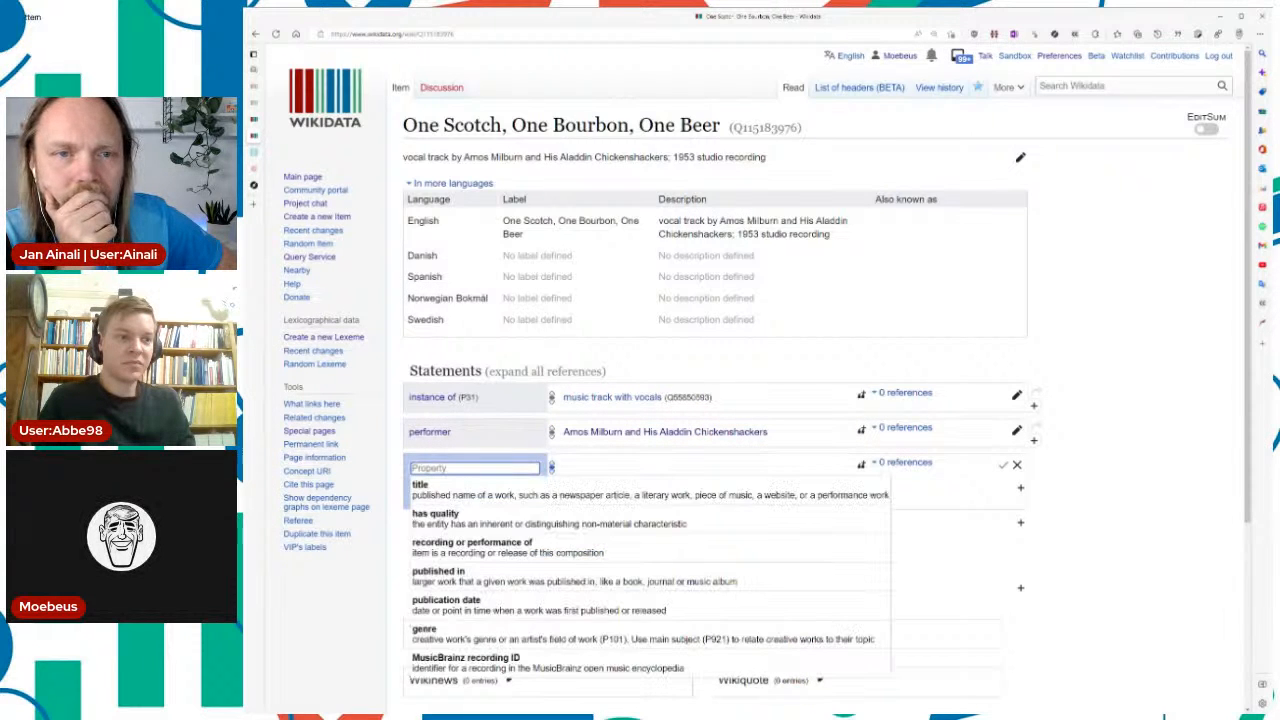
Step: Start a "title" statement and copy the item's label to the automatically selected languages with VIP's labels
{"action": "key", "text": "Down"}
{"action": "key", "text": "Return"}
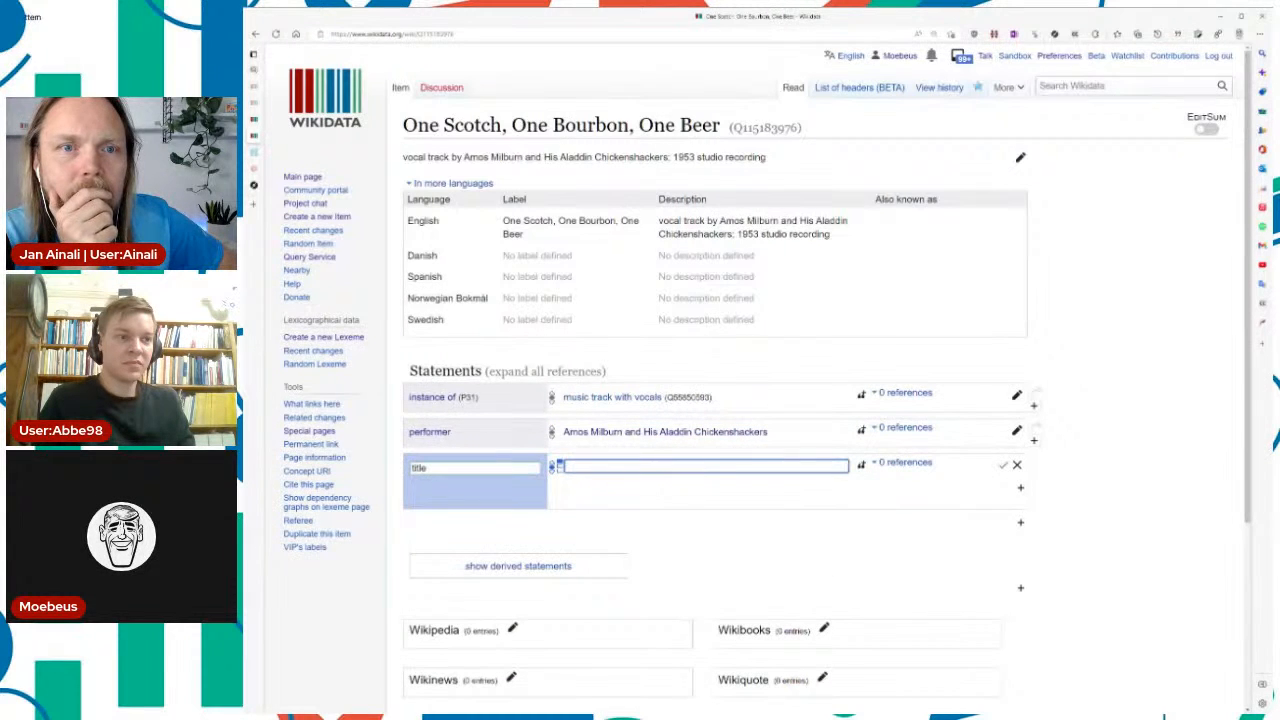
{"action": "left_click_drag", "start_coordinate": [403, 125], "coordinate": [720, 126]}
{"action": "key", "text": "ctrl+c"}
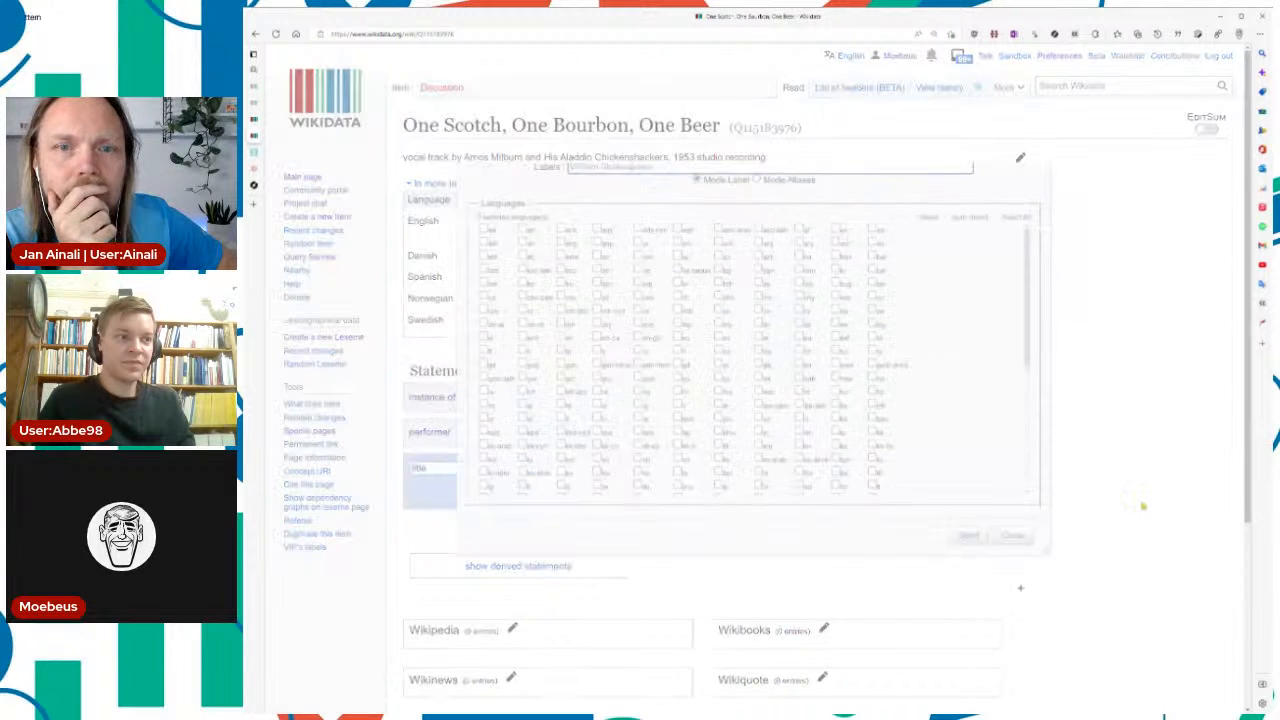
{"action": "left_click", "coordinate": [968, 257]}
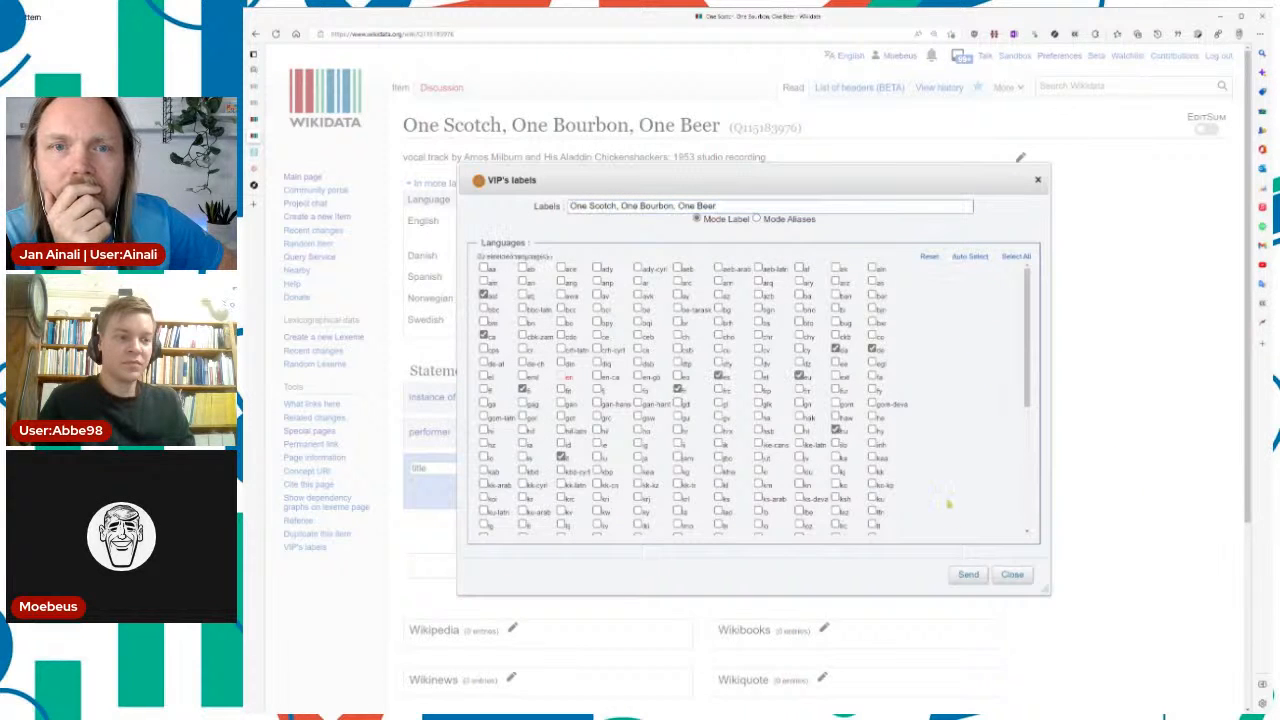
{"action": "left_click", "coordinate": [968, 574]}
Step: Set the title to "One Scotch, One Bourbon, One Beer" with the language English and save the statement
{"action": "left_click", "coordinate": [673, 468]}
{"action": "key", "text": "ctrl+v"}
{"action": "key", "text": "Tab"}
{"action": "type", "text": "en"}
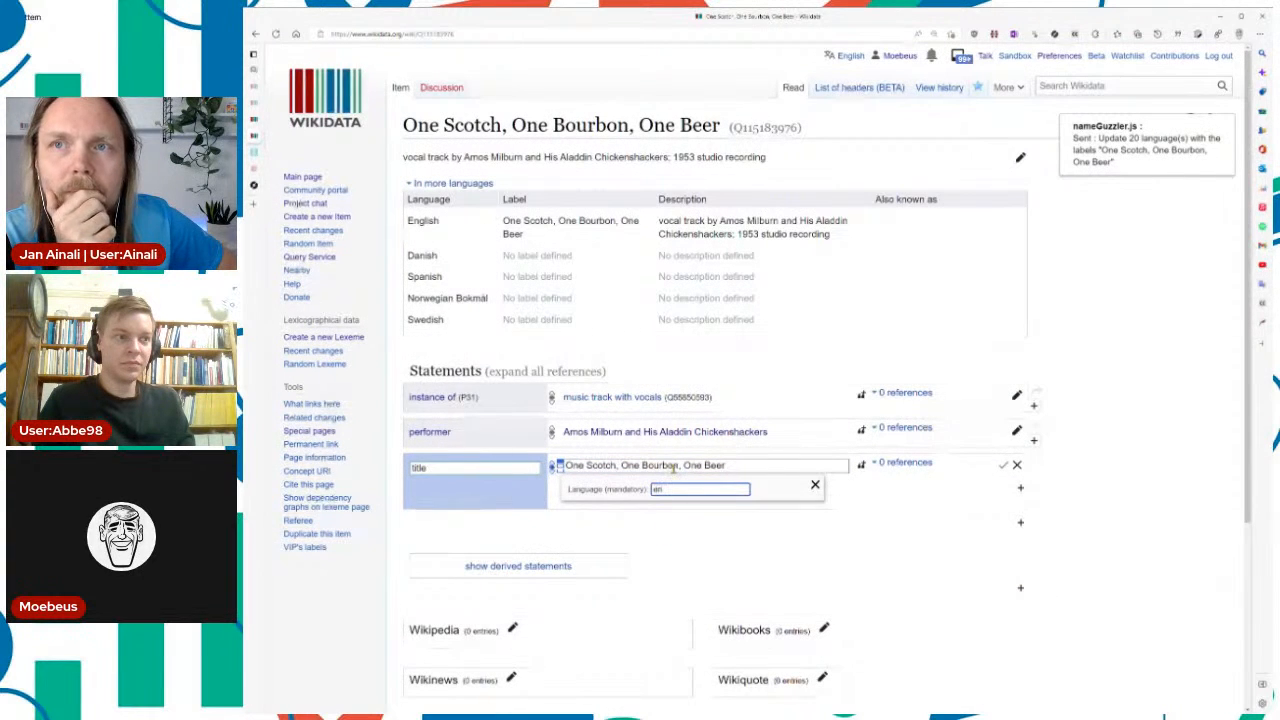
{"action": "key", "text": "Tab"}
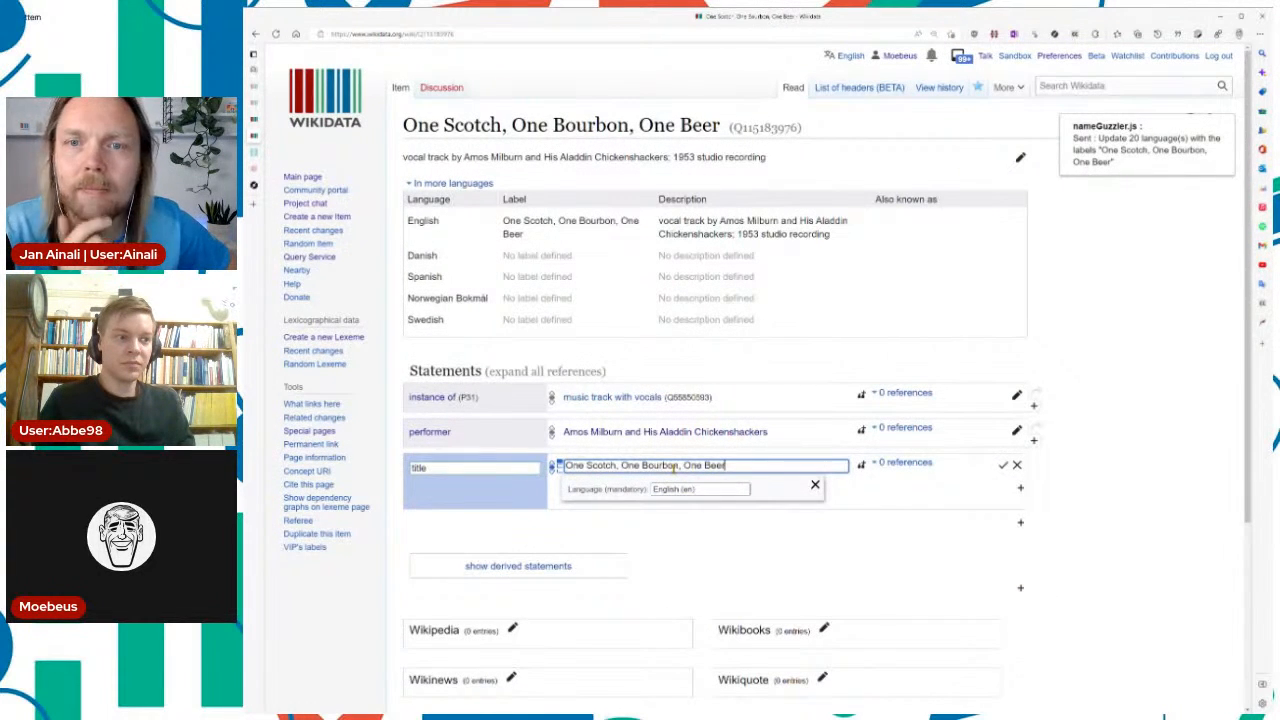
{"action": "key", "text": "Return"}
Step: Add a "has quality" statement with the value "studio recording", save it and reload the item
{"action": "left_click", "coordinate": [1020, 494]}
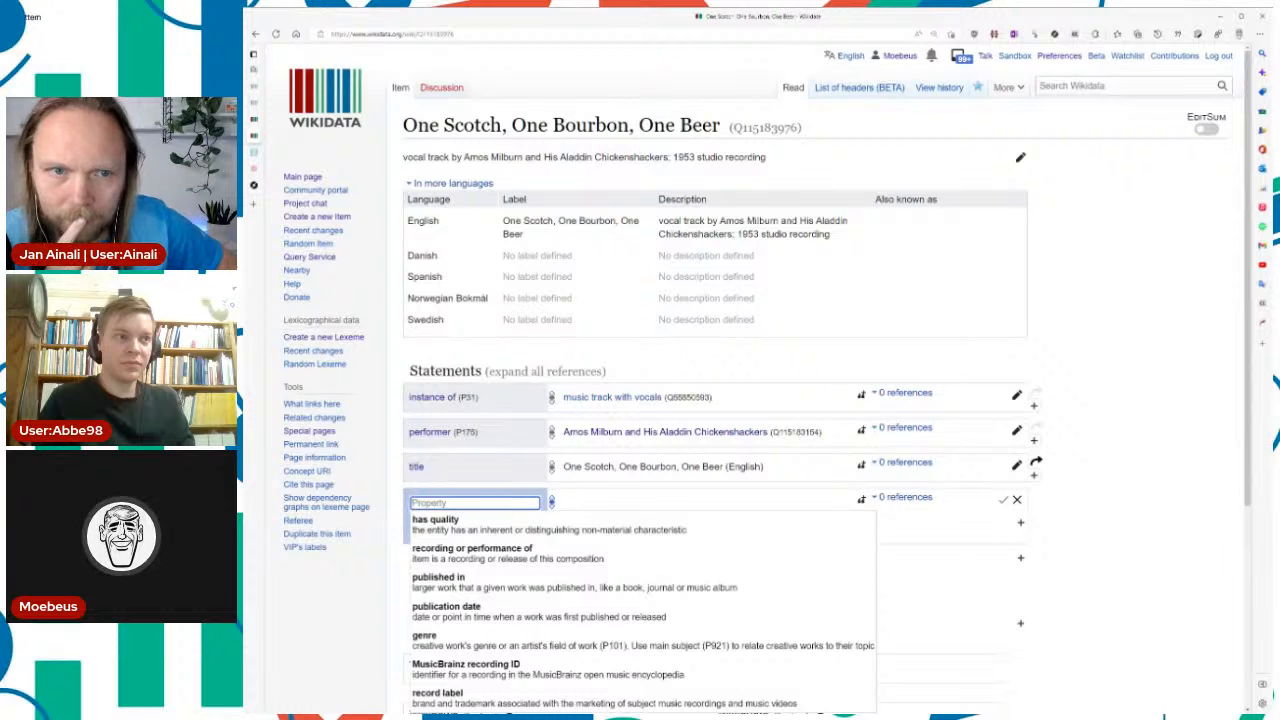
{"action": "key", "text": "Down"}
{"action": "key", "text": "Return"}
{"action": "type", "text": "s"}
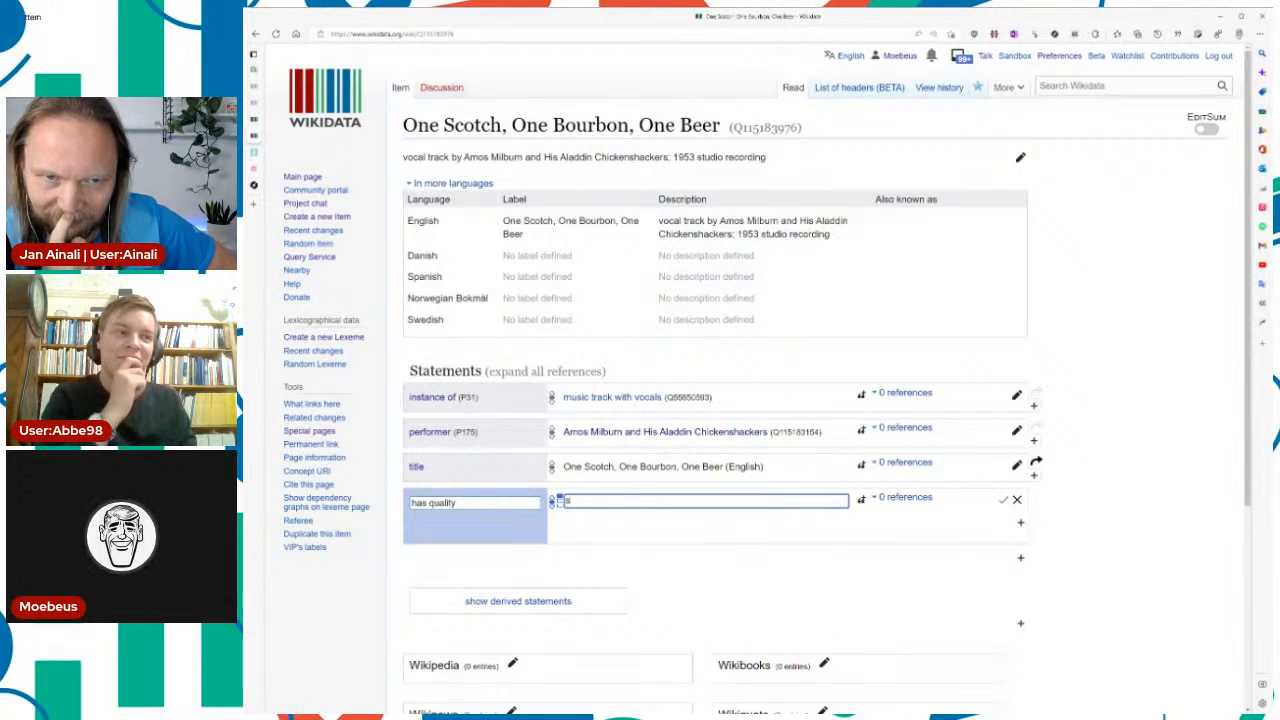
{"action": "type", "text": "tudio rec"}
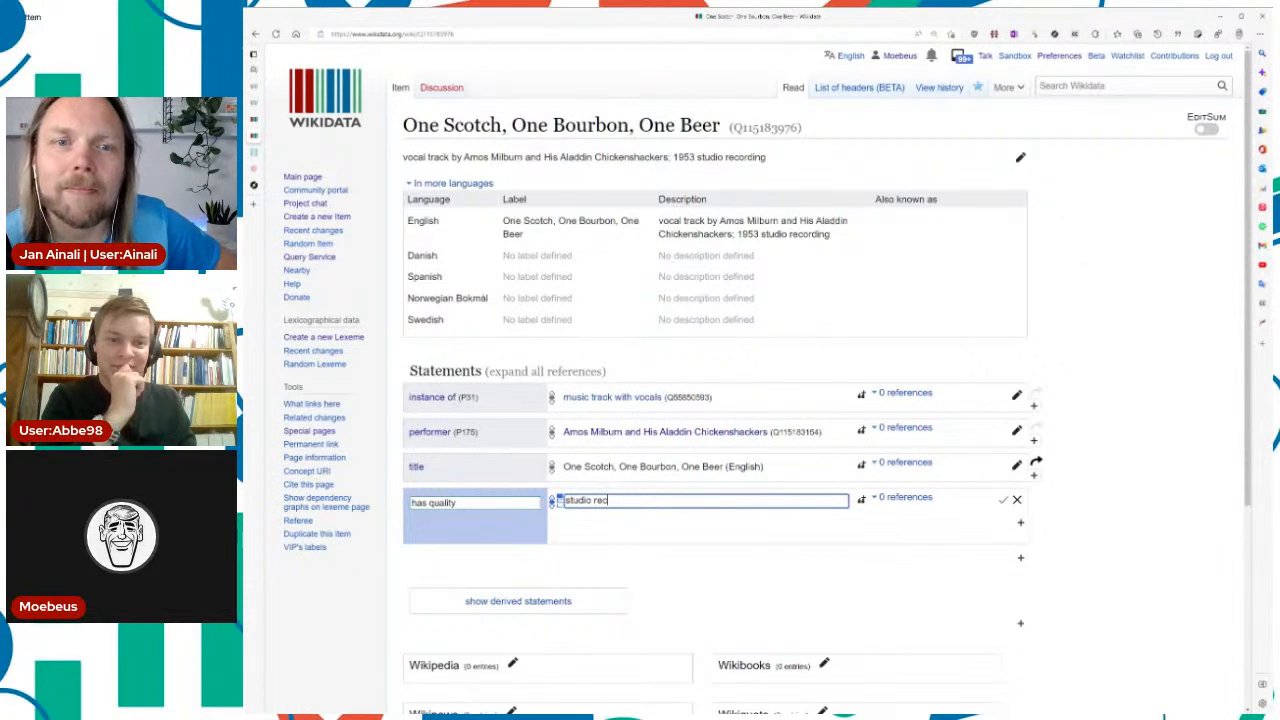
{"action": "key", "text": "Down"}
{"action": "key", "text": "Return"}
{"action": "key", "text": "Return"}
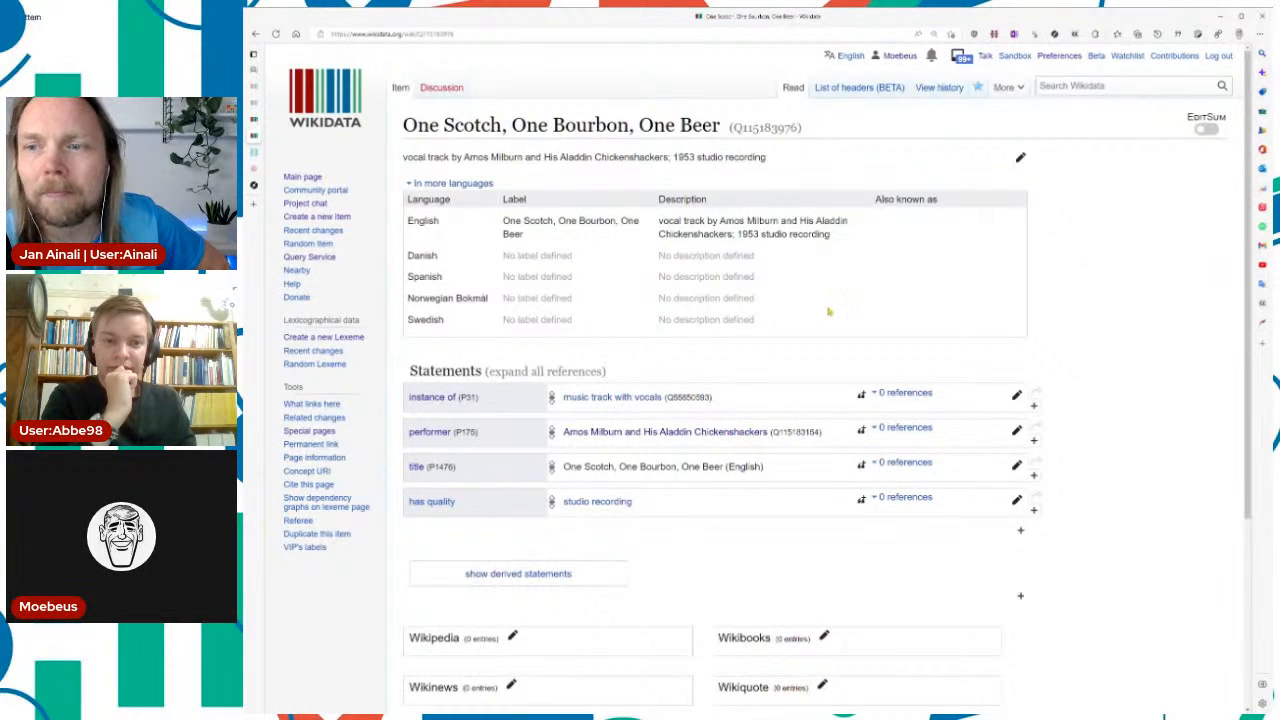
{"action": "key", "text": "F5"}
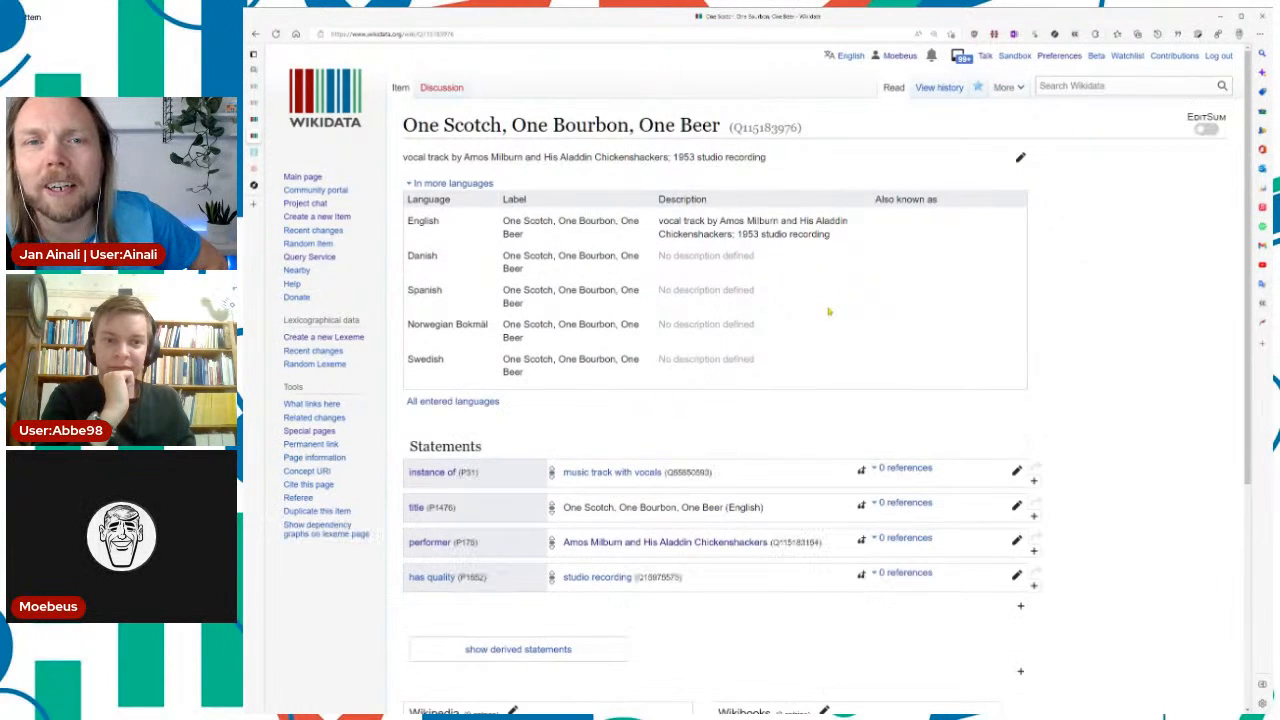
{"action": "scroll", "coordinate": [864, 378], "scroll_direction": "down", "scroll_amount": 2}
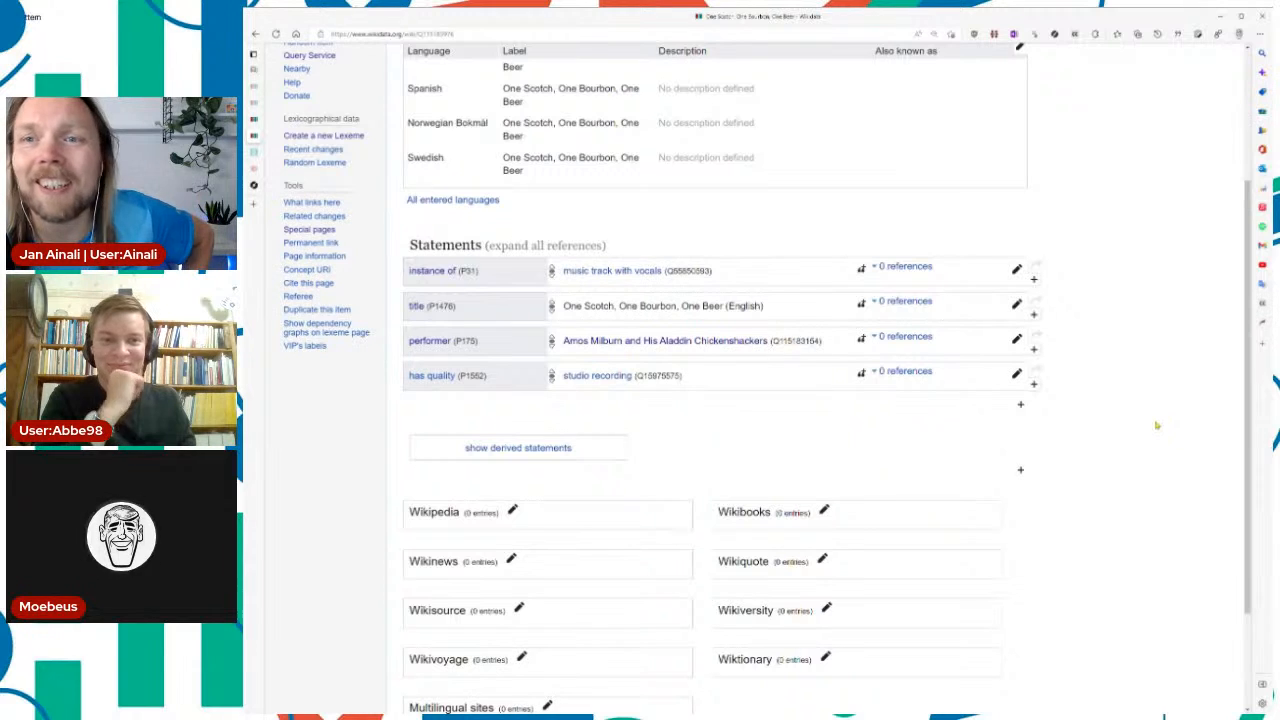
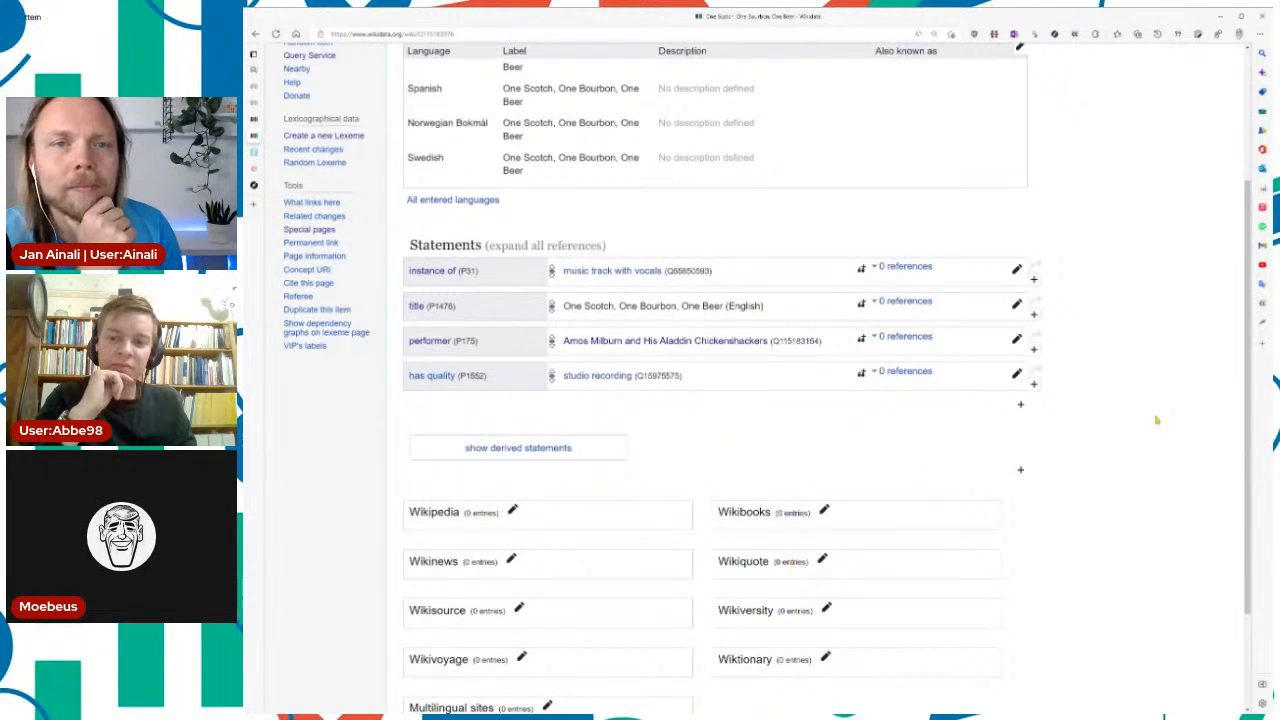
{"action": "scroll", "coordinate": [1158, 422], "scroll_direction": "up", "scroll_amount": 3}
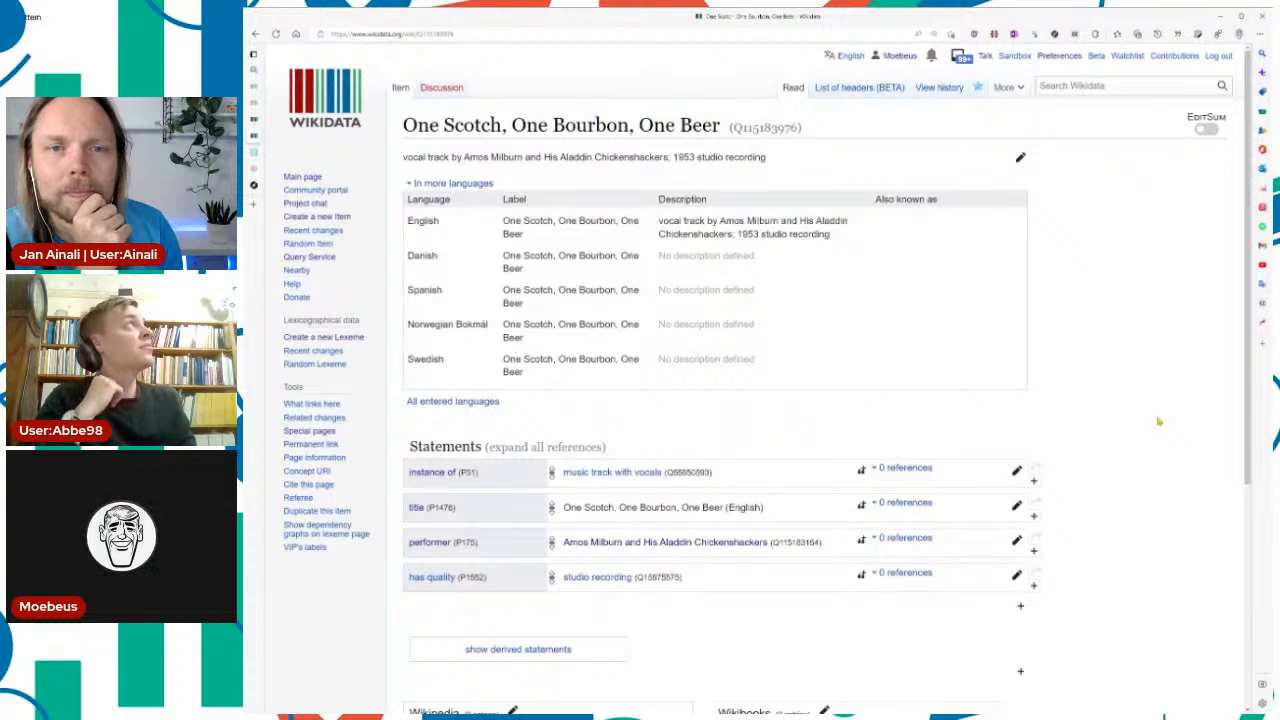
{"action": "scroll", "coordinate": [1158, 422], "scroll_direction": "down", "scroll_amount": 2}
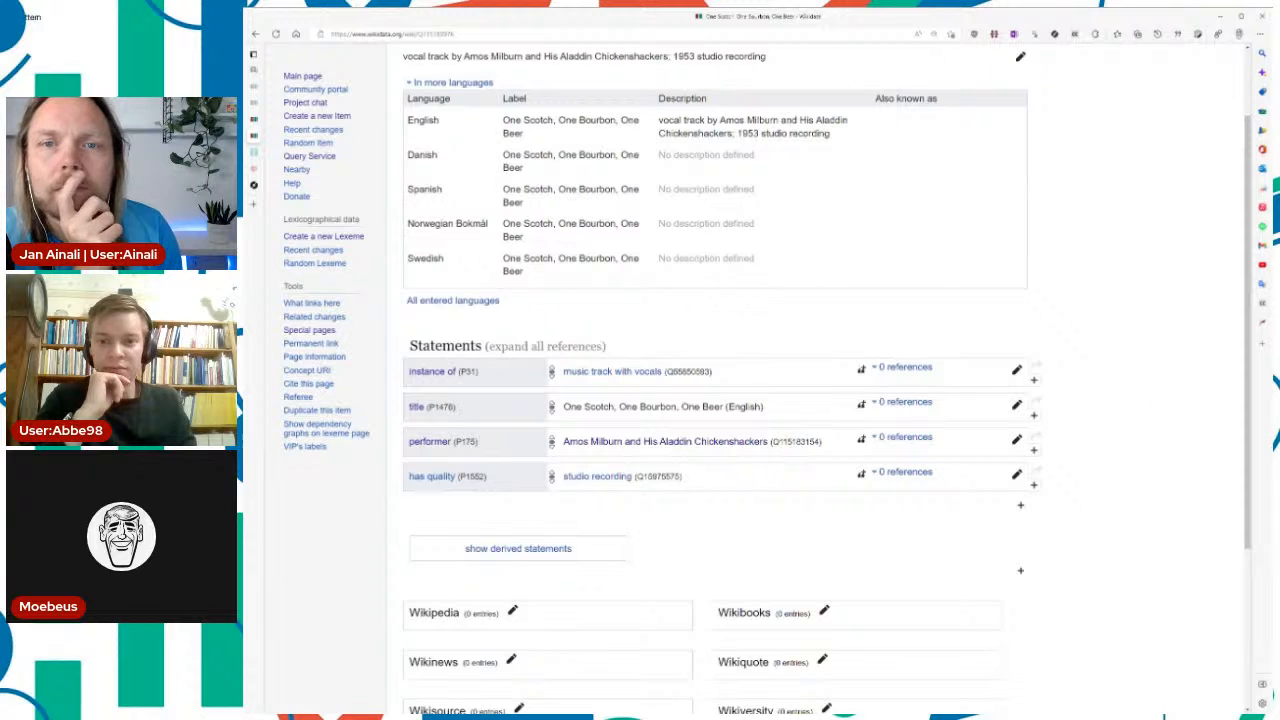
{"action": "scroll", "coordinate": [1162, 415], "scroll_direction": "up", "scroll_amount": 2}
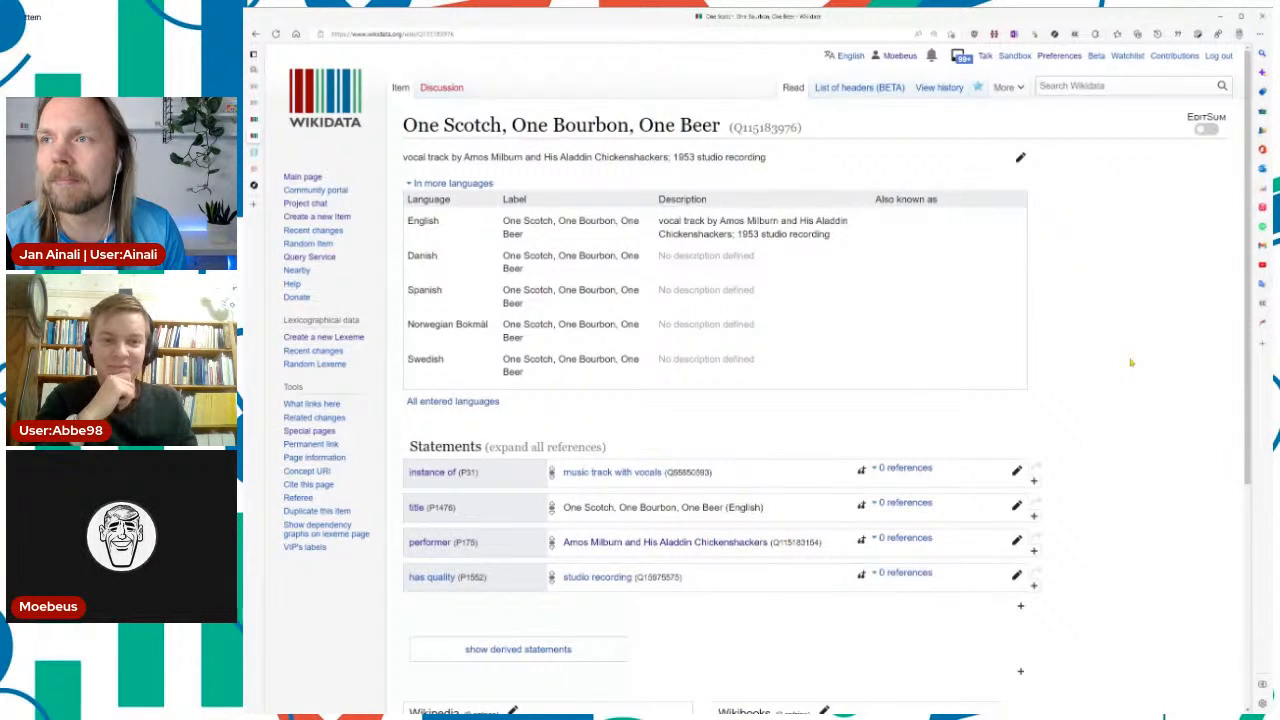
Step: Copy the track item's ID Q115183976 and switch to the statements of the 1953 US 7" single release item
{"action": "double_click", "coordinate": [766, 127]}
{"action": "key", "text": "ctrl+c"}
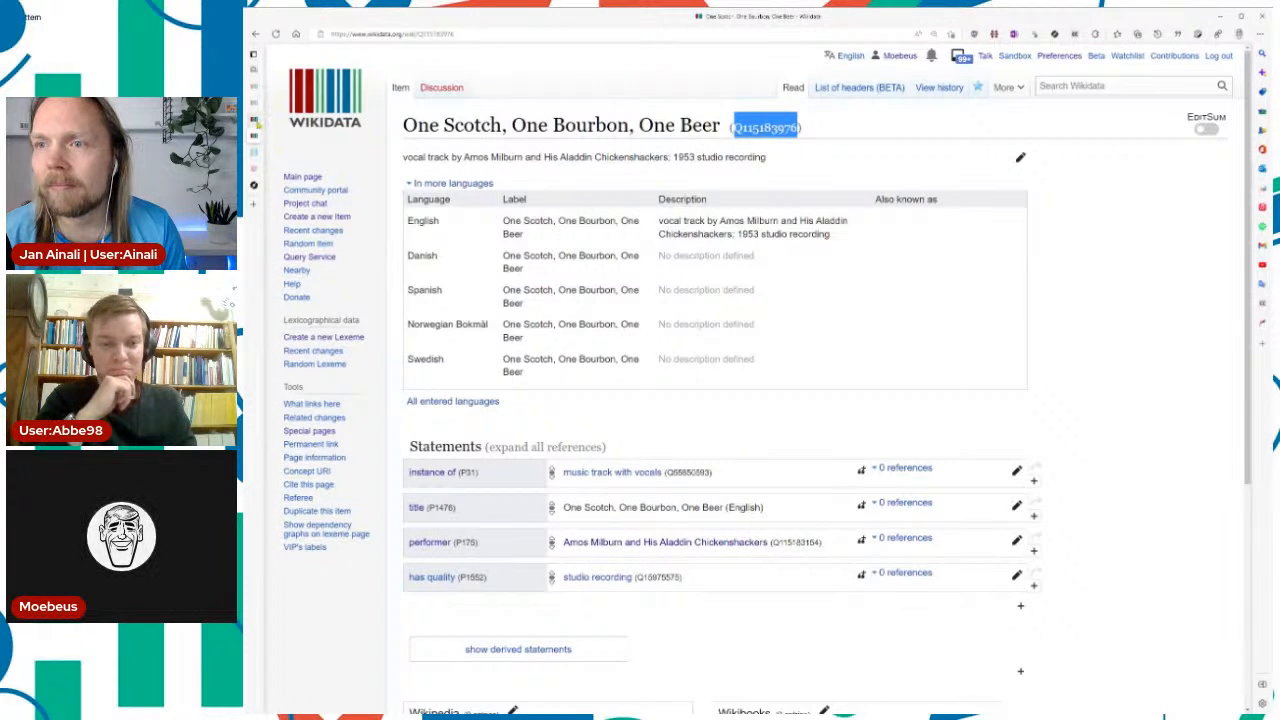
{"action": "mouse_move", "coordinate": [257, 121]}
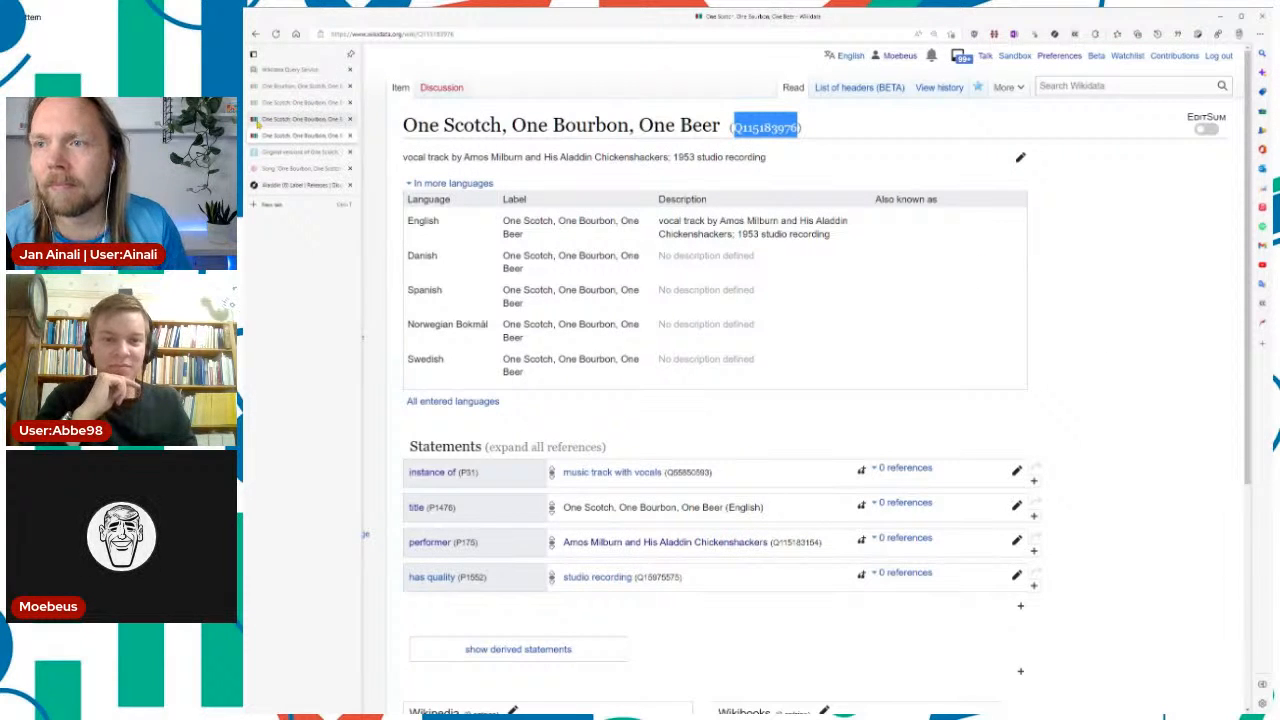
{"action": "left_click", "coordinate": [257, 121]}
{"action": "scroll", "coordinate": [1074, 381], "scroll_direction": "down", "scroll_amount": 5}
Step: Add a "tracklist" statement to the release item with the copied track item Q115183976 as its value
{"action": "type", "text": "a"}
{"action": "type", "text": "tra"}
{"action": "type", "text": "cklist"}
{"action": "key", "text": "Down"}
{"action": "key", "text": "Return"}
{"action": "key", "text": "ctrl+v"}
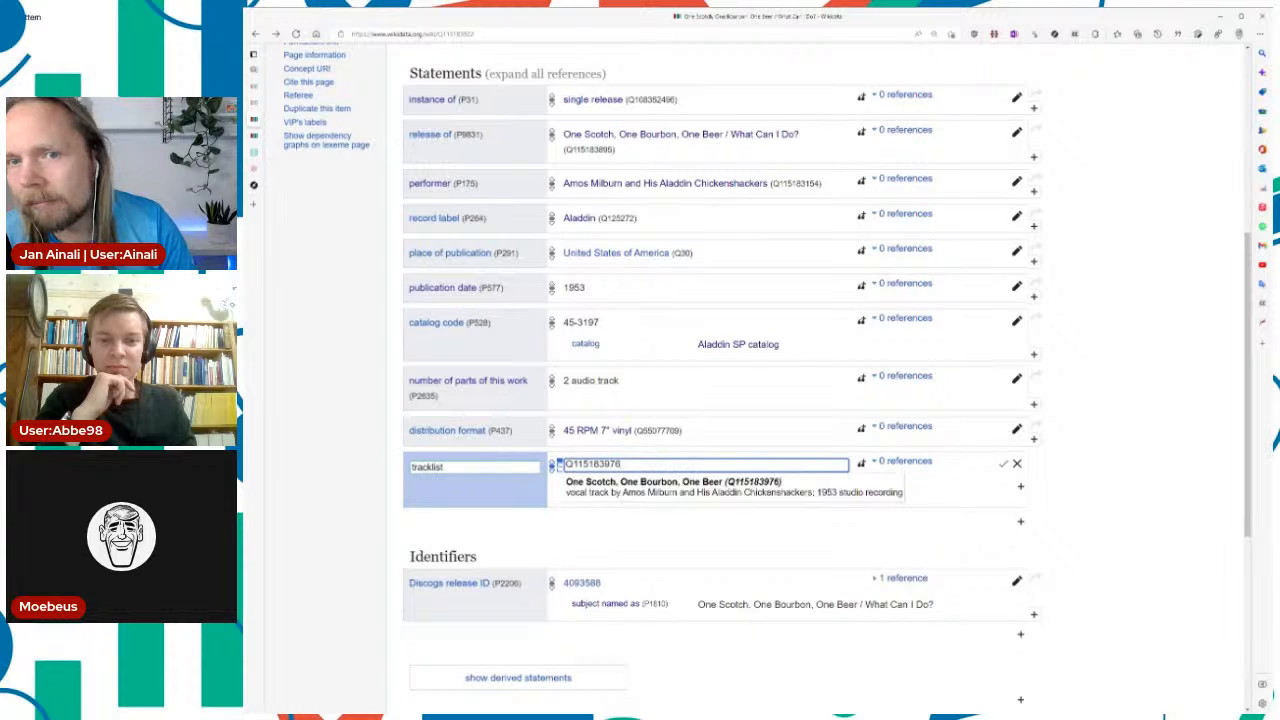
{"action": "key", "text": "Down"}
{"action": "key", "text": "Return"}
Step: Qualify the tracklist entry with "object has role" set to "A-side", save the statement and reload the item
{"action": "key", "text": "Tab"}
{"action": "key", "text": "Return"}
{"action": "type", "text": "o"}
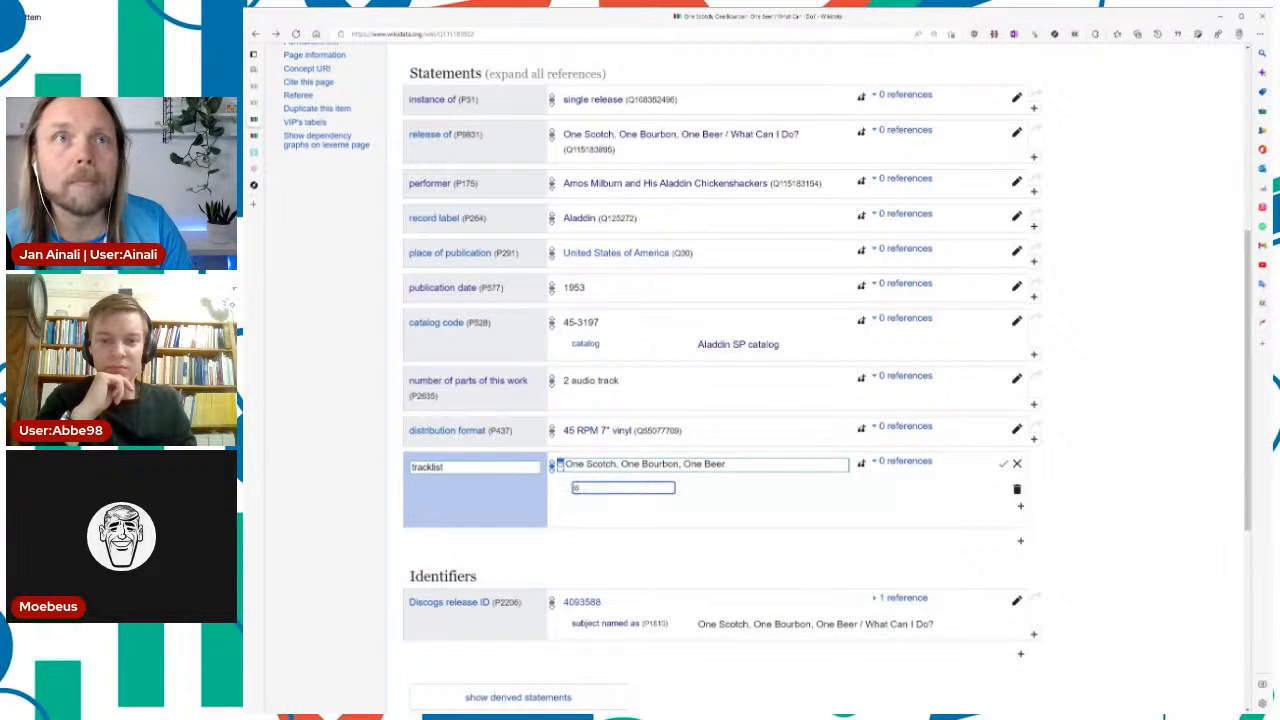
{"action": "type", "text": "bject has ro"}
{"action": "key", "text": "Down"}
{"action": "key", "text": "Return"}
{"action": "type", "text": "A-"}
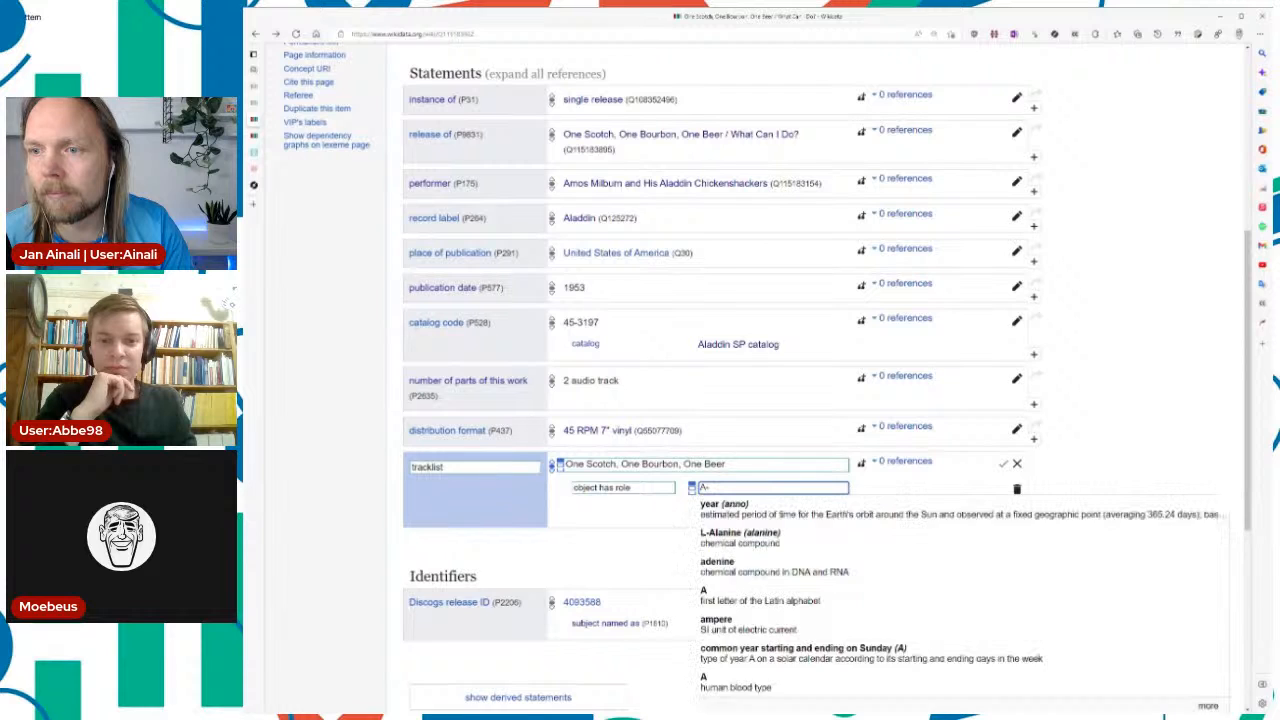
{"action": "type", "text": "side"}
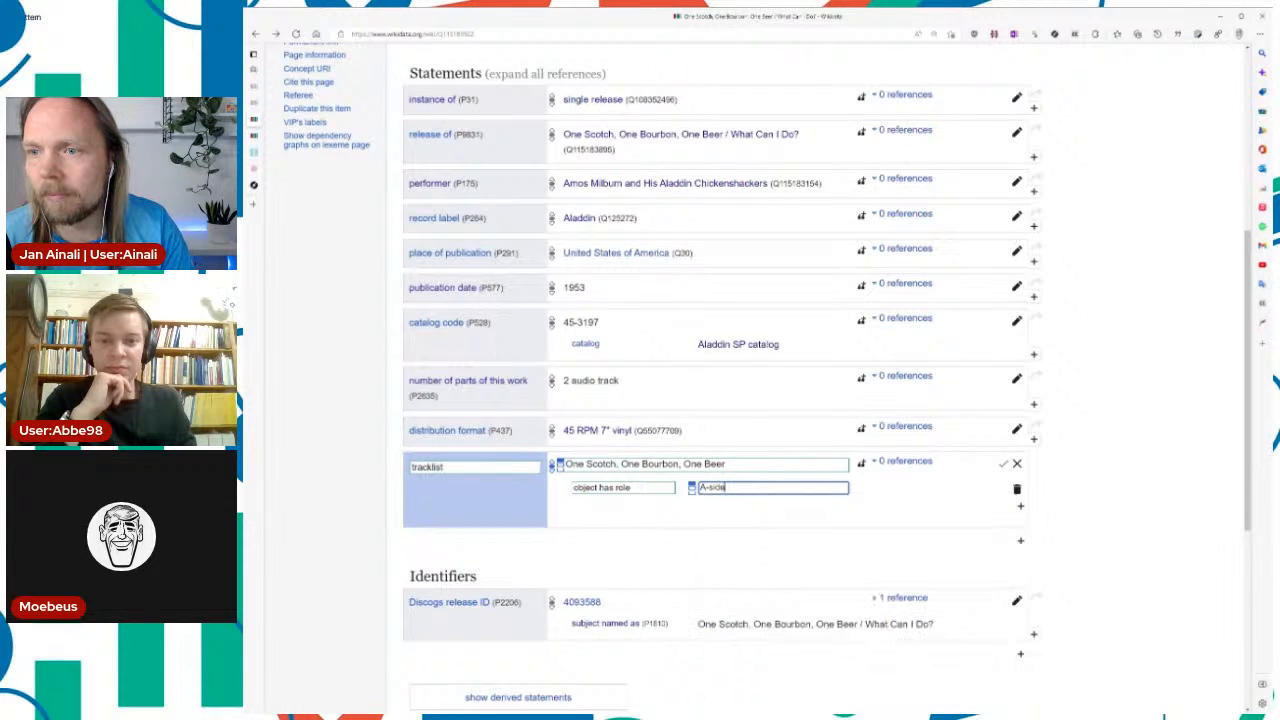
{"action": "key", "text": "Return"}
{"action": "key", "text": "F5"}
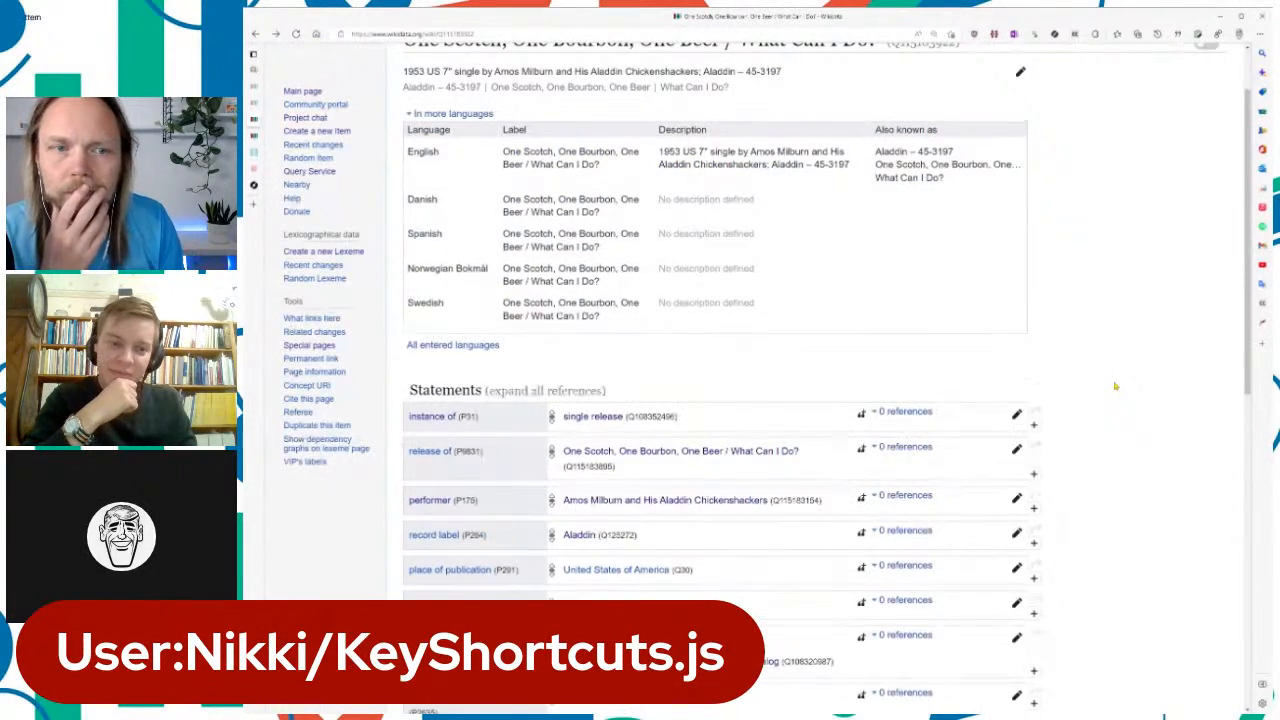
Step: Look over the release item, then examine the Releases list at the end of the parent single's item
{"action": "scroll", "coordinate": [1116, 386], "scroll_direction": "down", "scroll_amount": 3}
{"action": "scroll", "coordinate": [1116, 386], "scroll_direction": "up", "scroll_amount": 5}
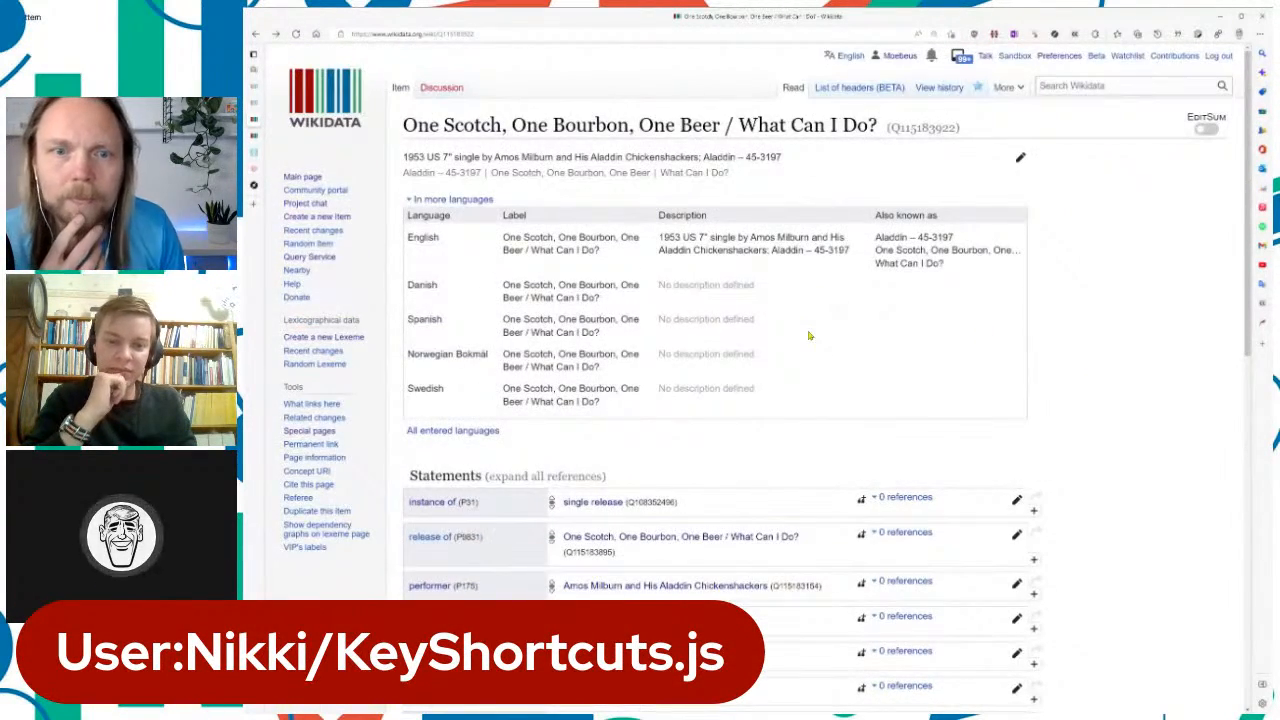
{"action": "key", "text": "ctrl+shift+Tab"}
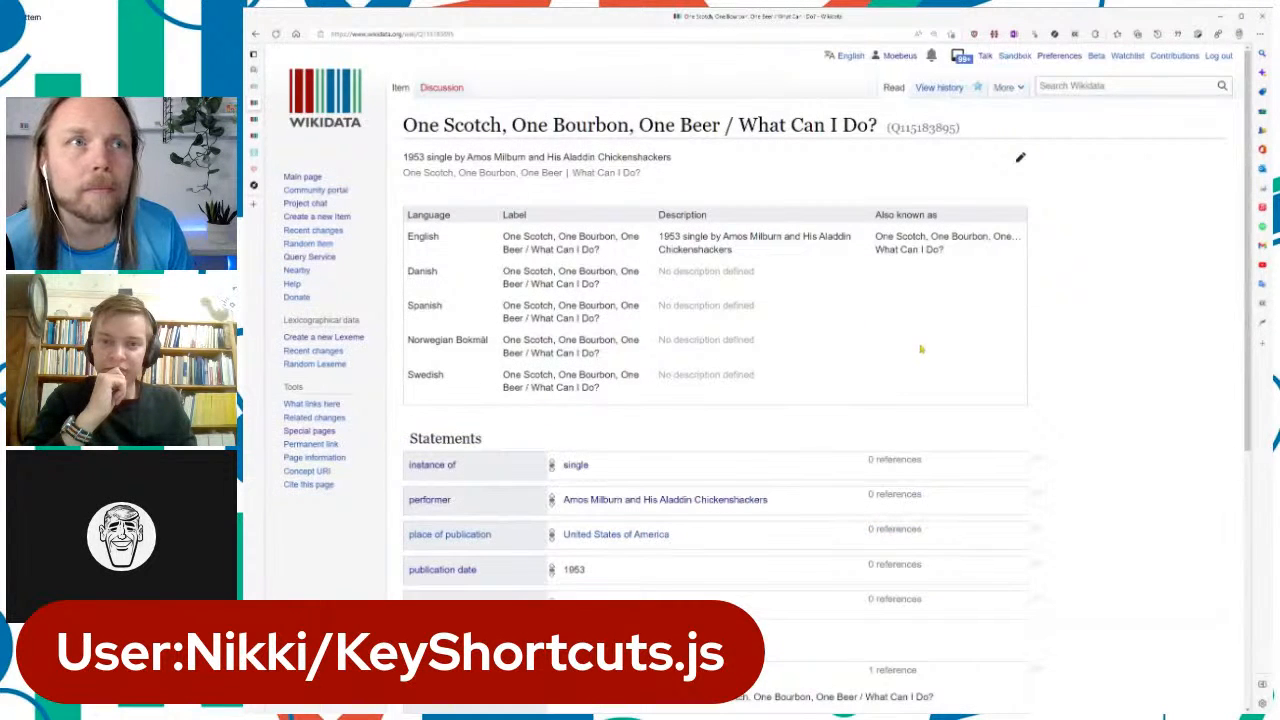
{"action": "scroll", "coordinate": [919, 349], "scroll_direction": "down", "scroll_amount": 4}
{"action": "scroll", "coordinate": [919, 349], "scroll_direction": "down", "scroll_amount": 4}
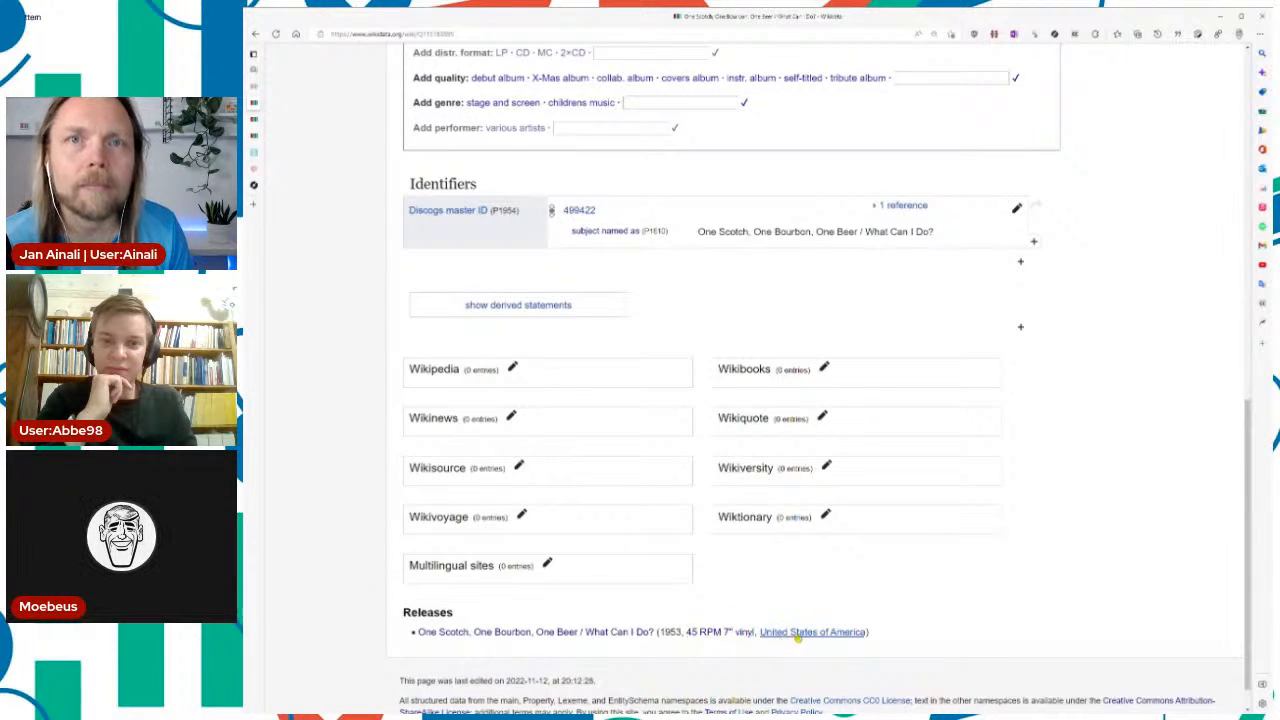
{"action": "mouse_move", "coordinate": [398, 611]}
{"action": "left_mouse_down"}
{"action": "mouse_move", "coordinate": [571, 630]}
{"action": "mouse_move", "coordinate": [808, 621]}
{"action": "mouse_move", "coordinate": [416, 632]}
{"action": "mouse_move", "coordinate": [405, 612]}
{"action": "left_mouse_up"}
{"action": "left_click", "coordinate": [886, 642]}
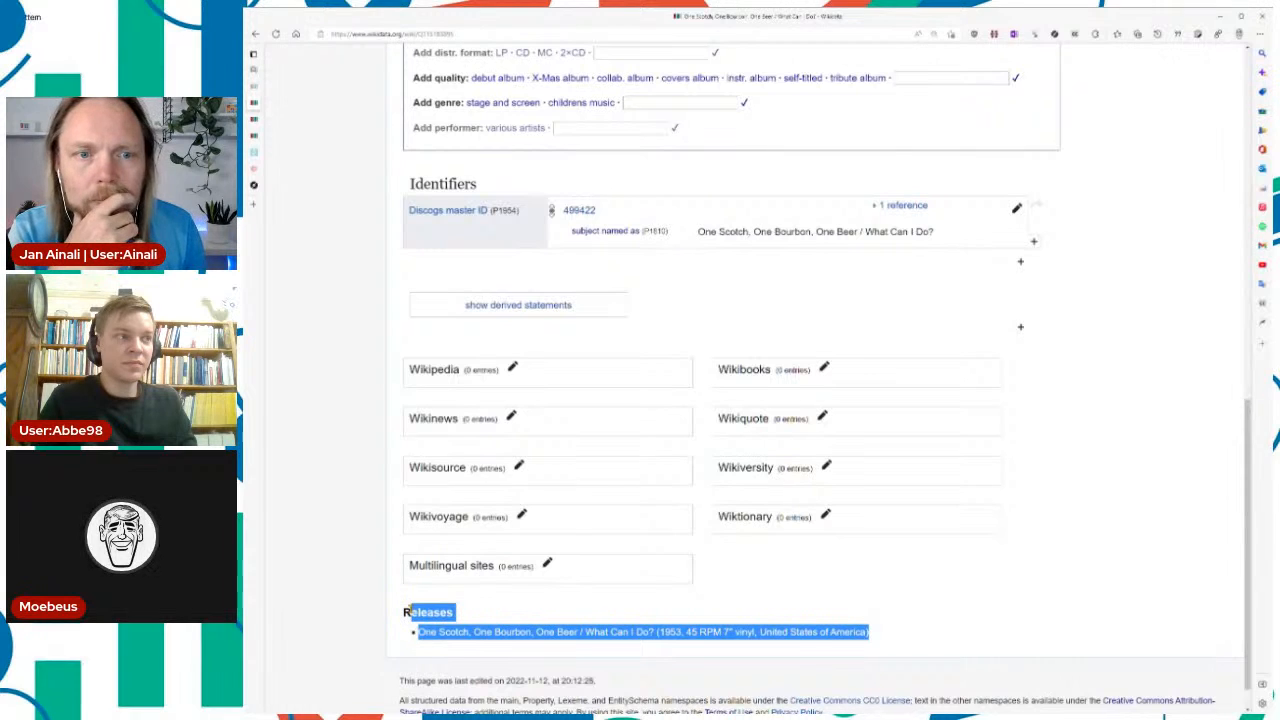
{"action": "left_click", "coordinate": [1088, 565]}
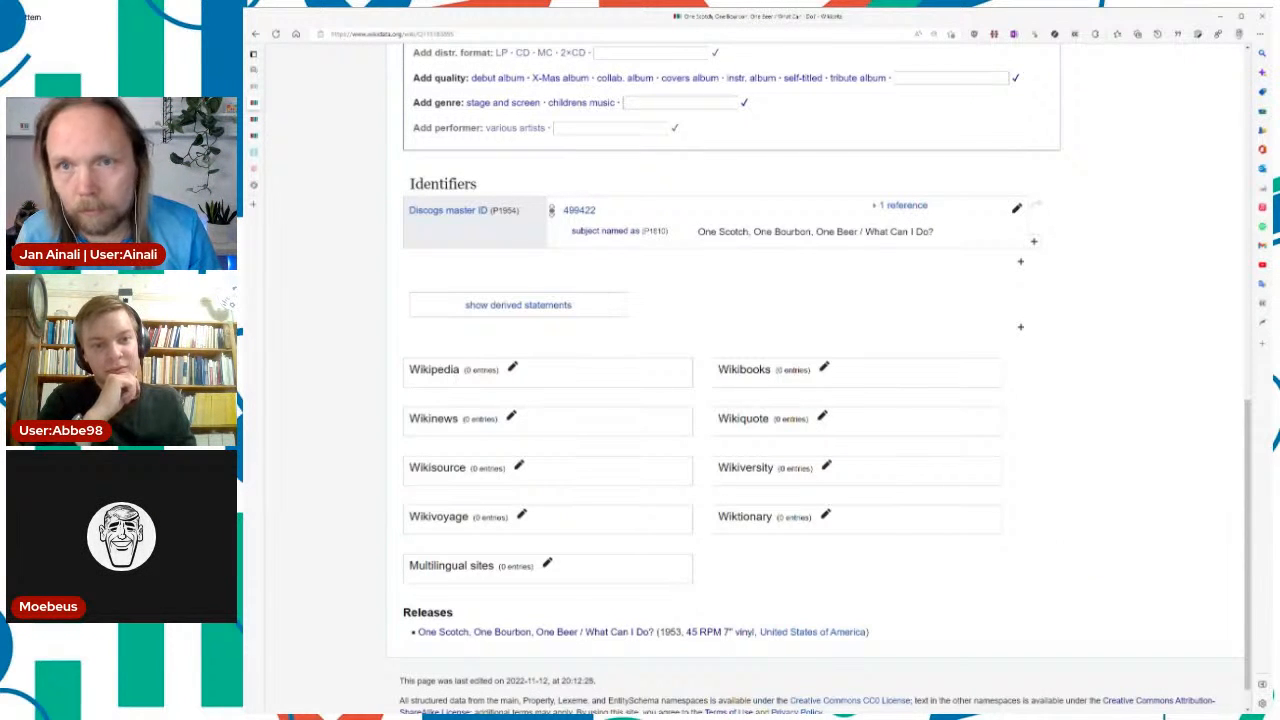
Step: Check the release item's tracklist statement, then reload the track item and examine its "On the tracklist of" section
{"action": "key", "text": "Home"}
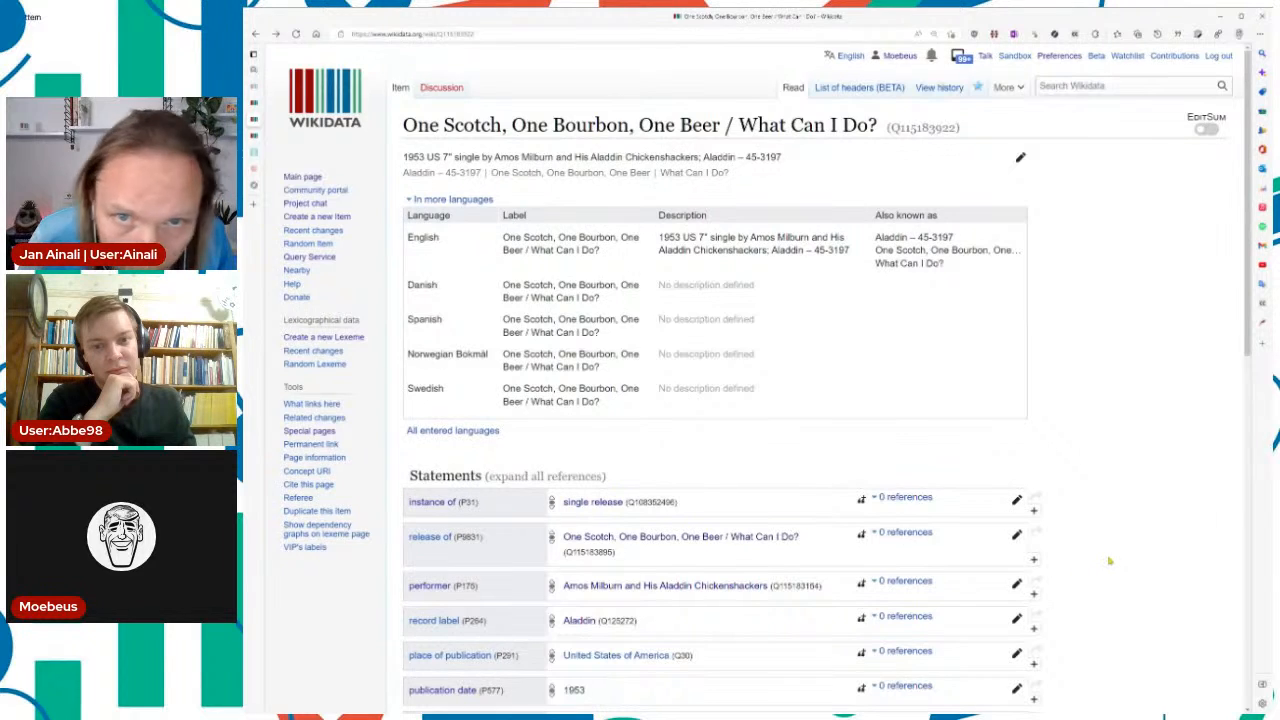
{"action": "scroll", "coordinate": [1109, 561], "scroll_direction": "down", "scroll_amount": 3}
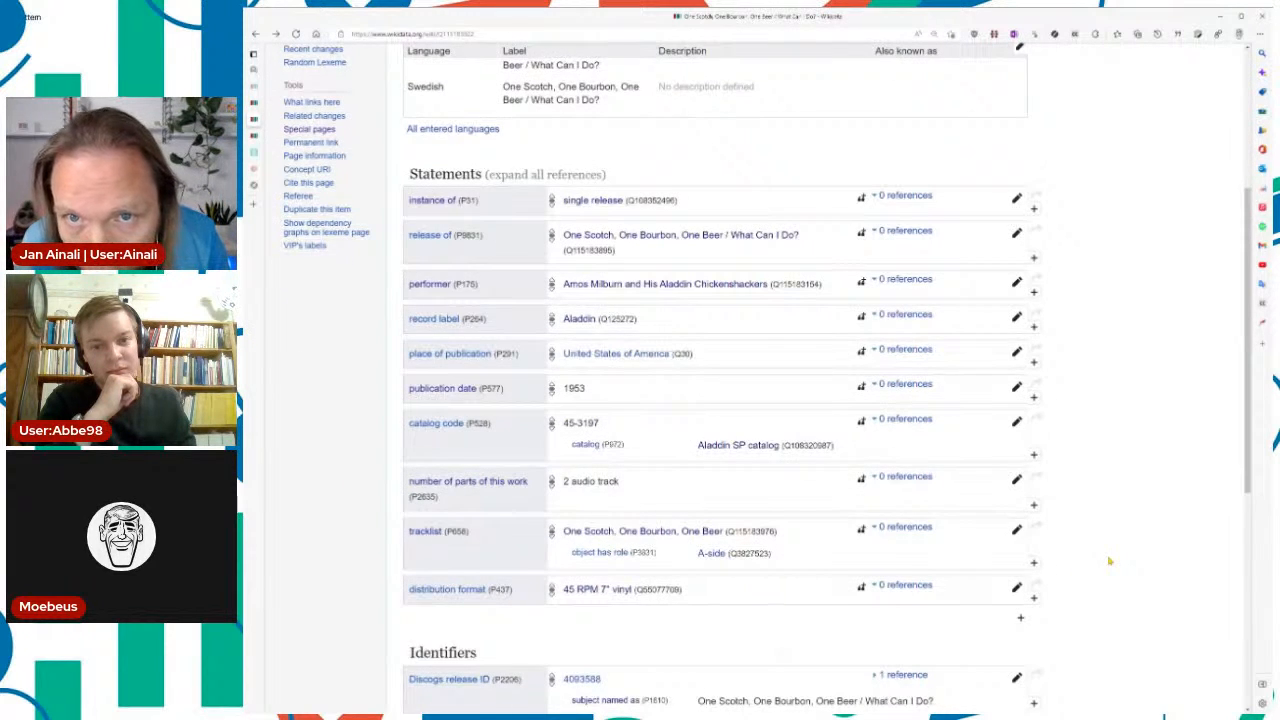
{"action": "key", "text": "alt+Left"}
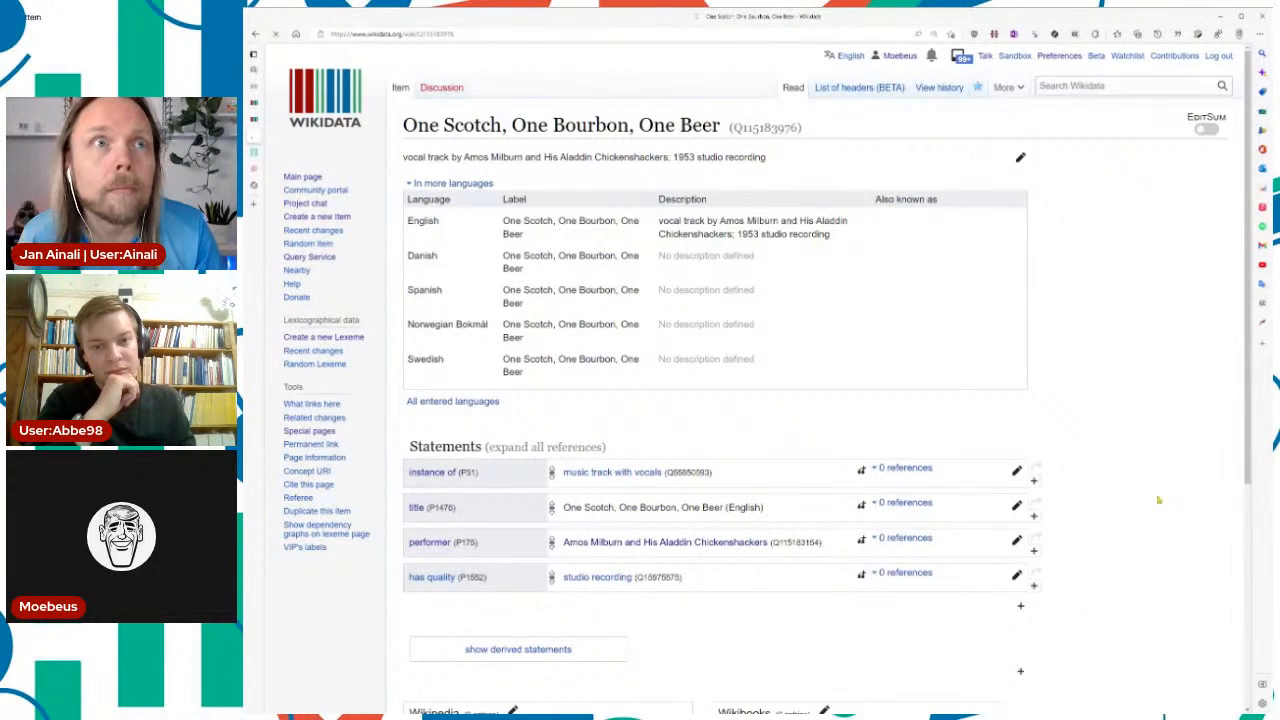
{"action": "scroll", "coordinate": [1158, 500], "scroll_direction": "down", "scroll_amount": 3}
{"action": "scroll", "coordinate": [1158, 500], "scroll_direction": "down", "scroll_amount": 2}
{"action": "scroll", "coordinate": [1158, 500], "scroll_direction": "up", "scroll_amount": 6}
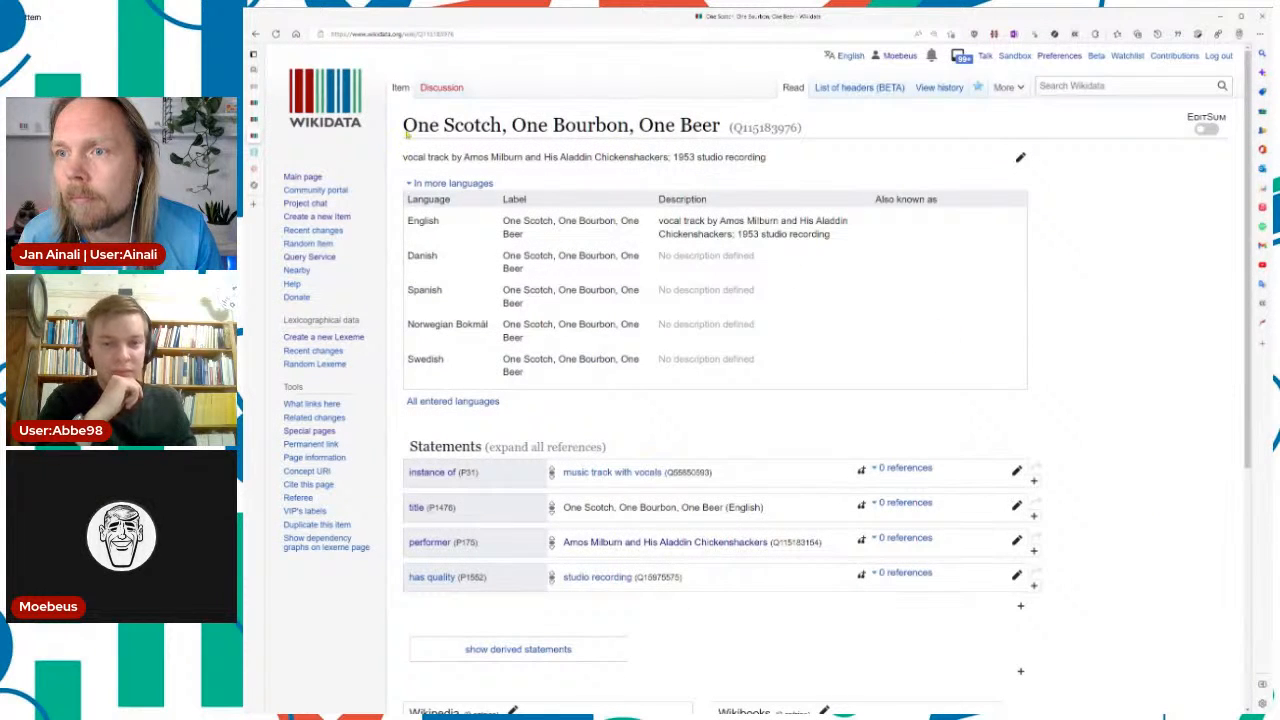
{"action": "scroll", "coordinate": [1003, 531], "scroll_direction": "down", "scroll_amount": 4}
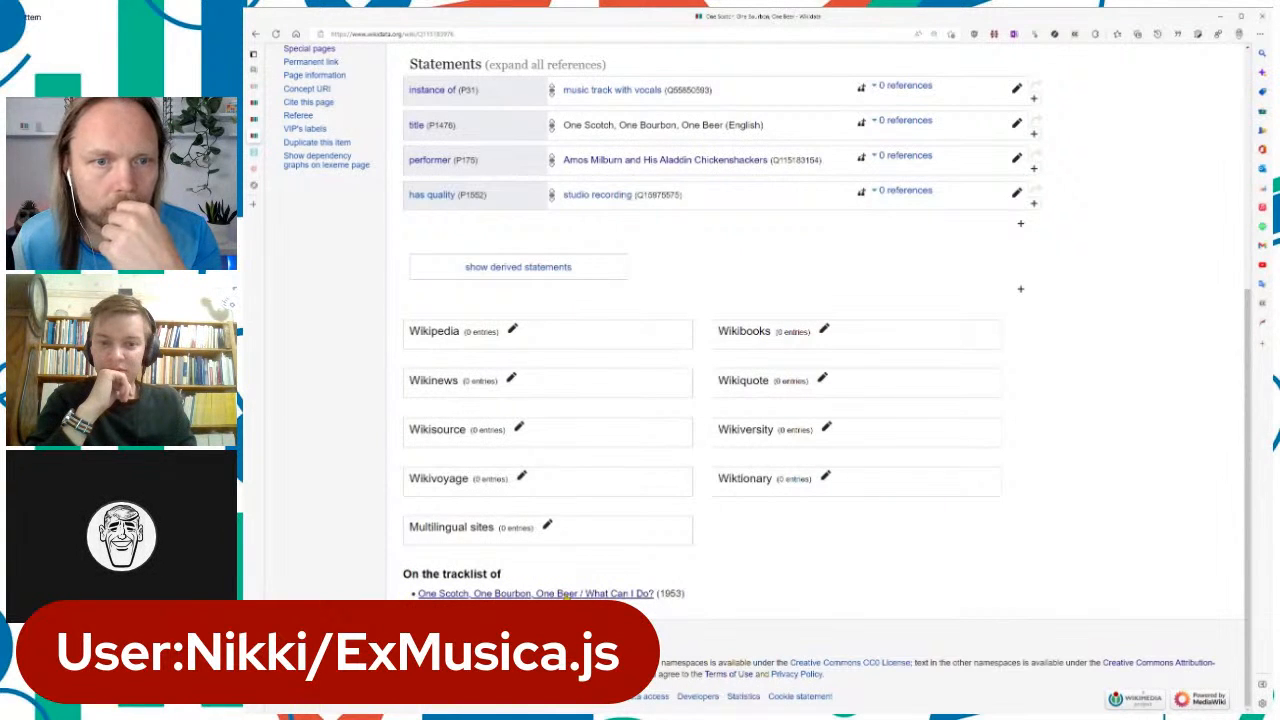
Step: Visit the release item linked under "On the tracklist of", return to the track item and show its derived statements
{"action": "left_click", "coordinate": [566, 596]}
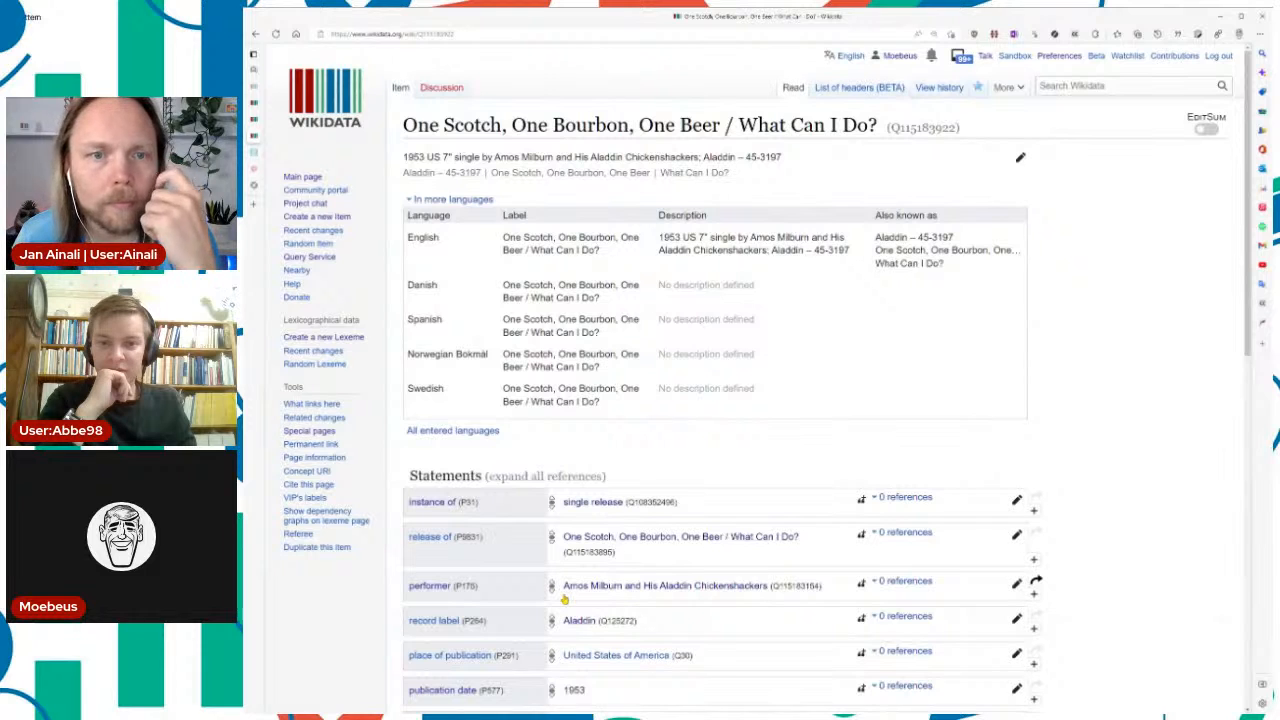
{"action": "key", "text": "alt+Left"}
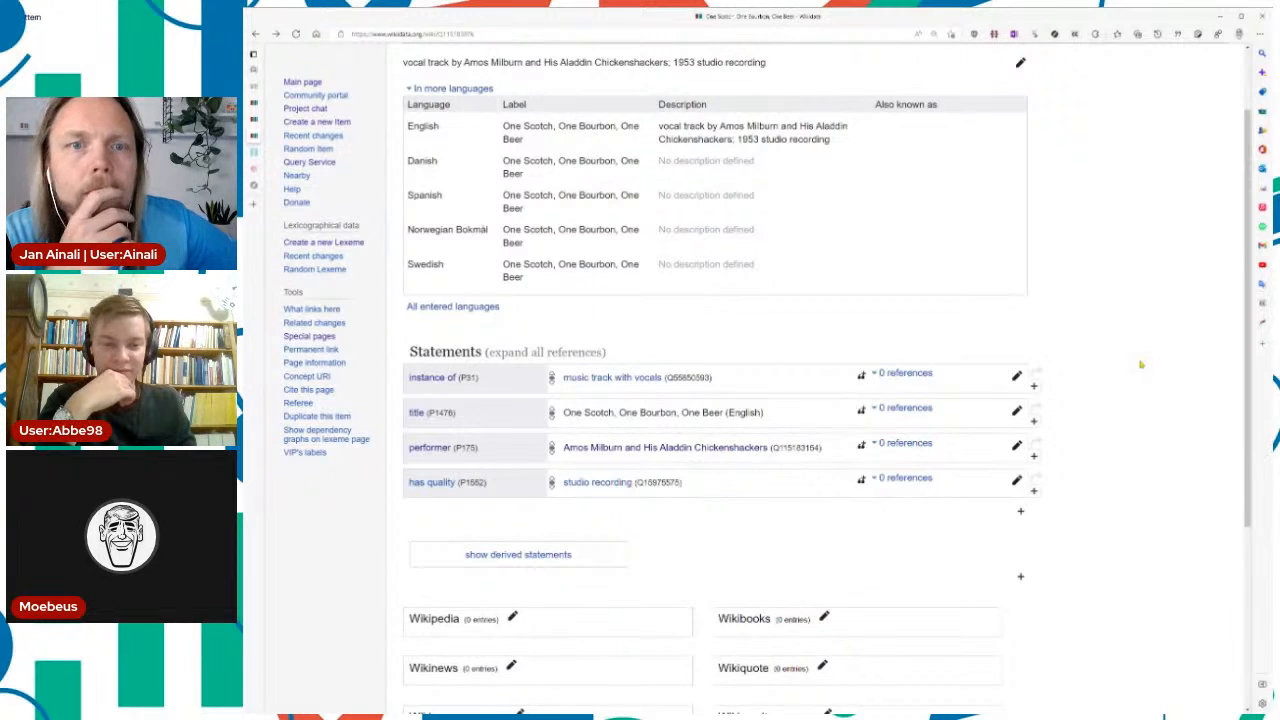
{"action": "scroll", "coordinate": [1130, 390], "scroll_direction": "down", "scroll_amount": 3}
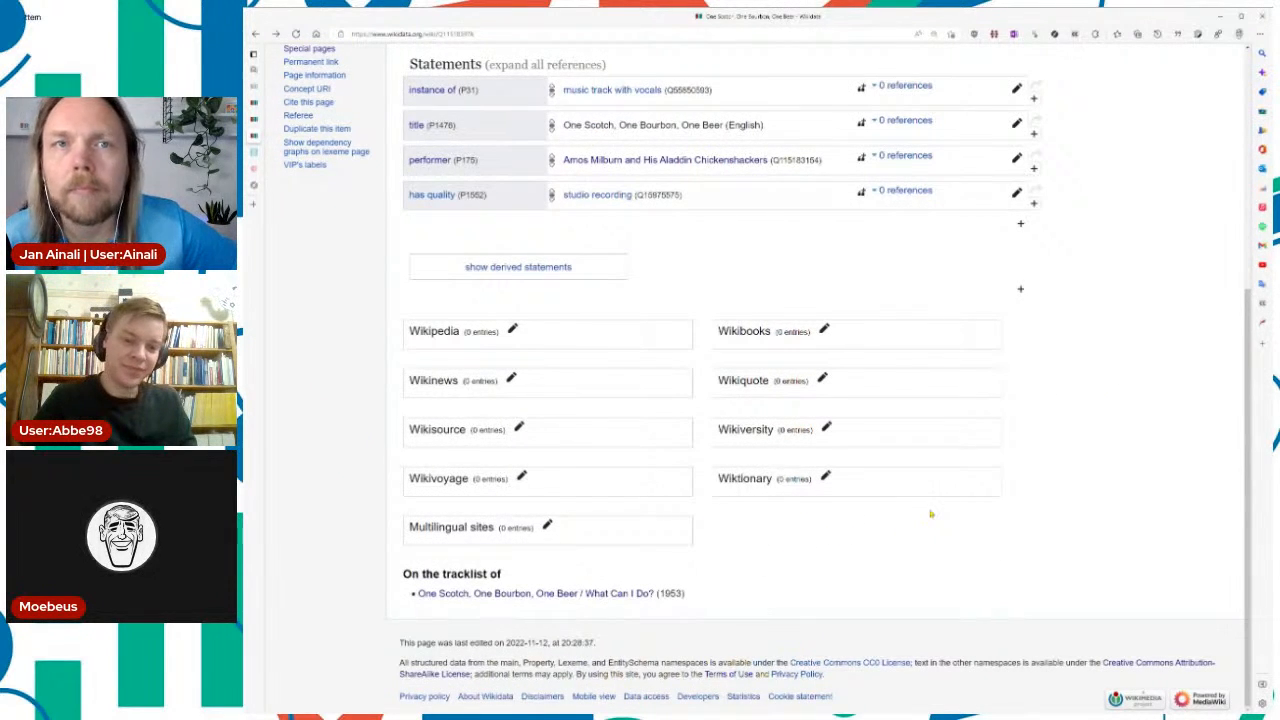
{"action": "scroll", "coordinate": [905, 500], "scroll_direction": "up", "scroll_amount": 3}
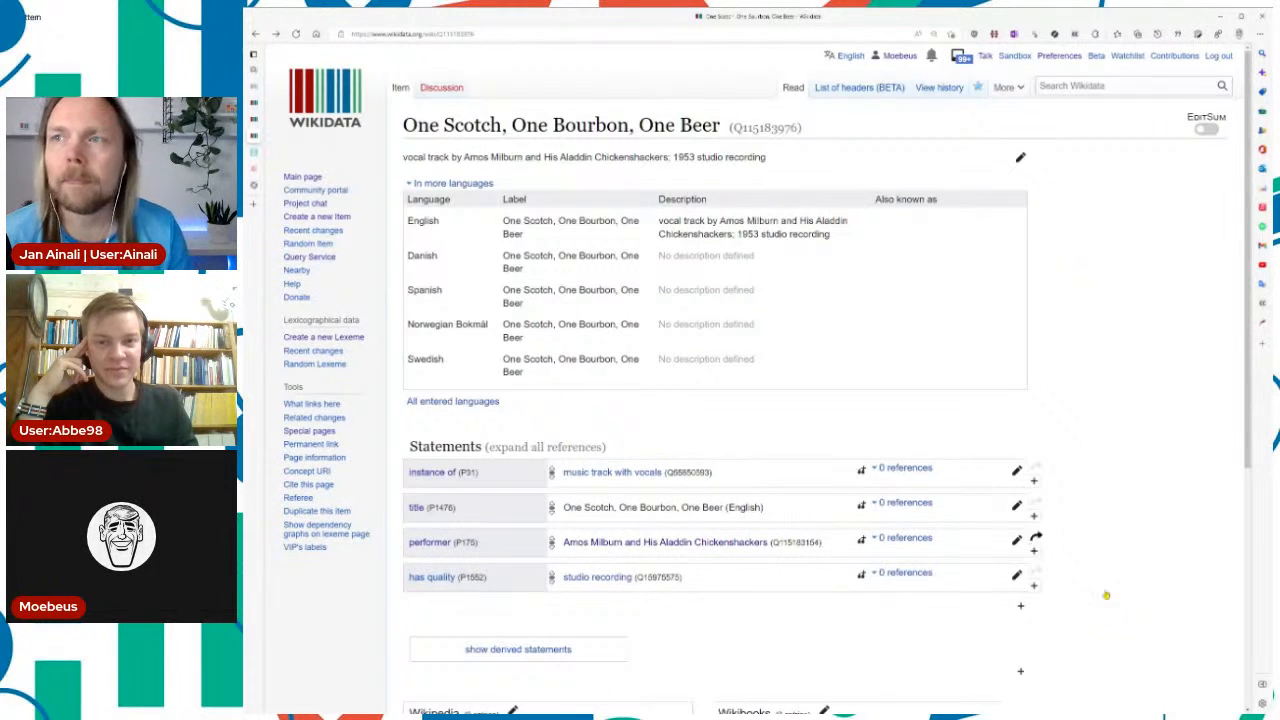
{"action": "scroll", "coordinate": [1110, 540], "scroll_direction": "down", "scroll_amount": 4}
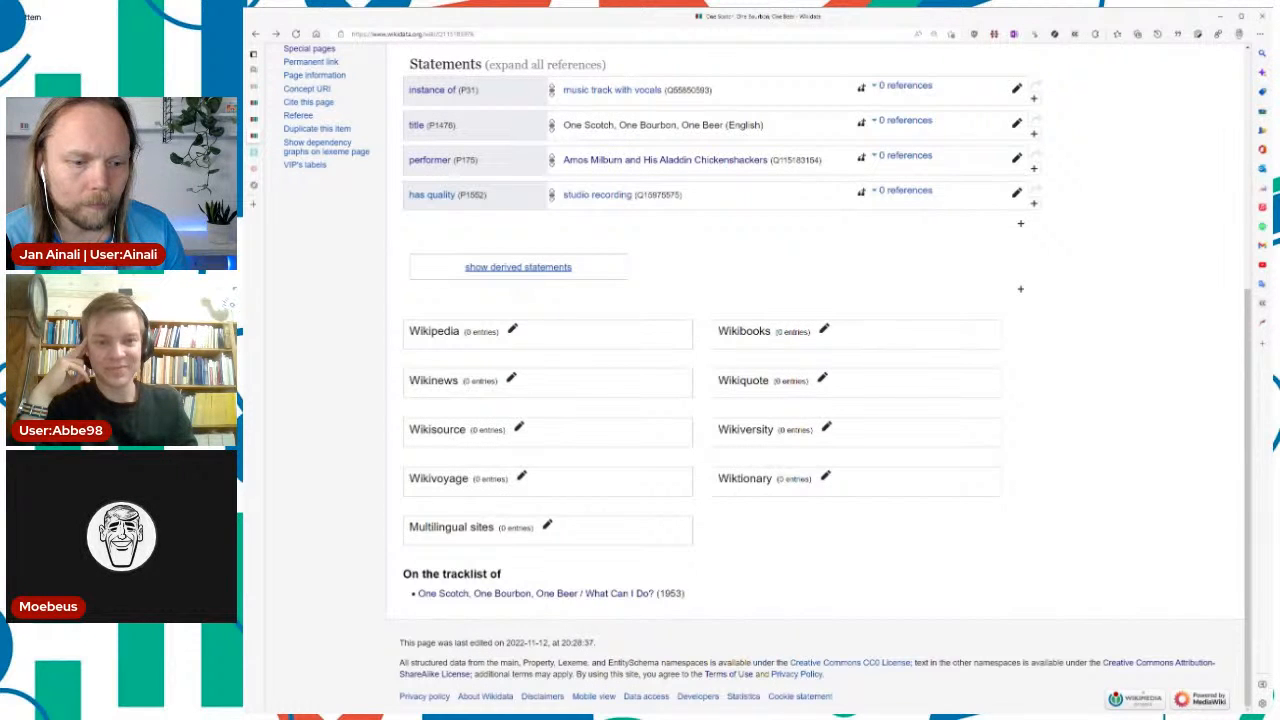
{"action": "left_click", "coordinate": [518, 267]}
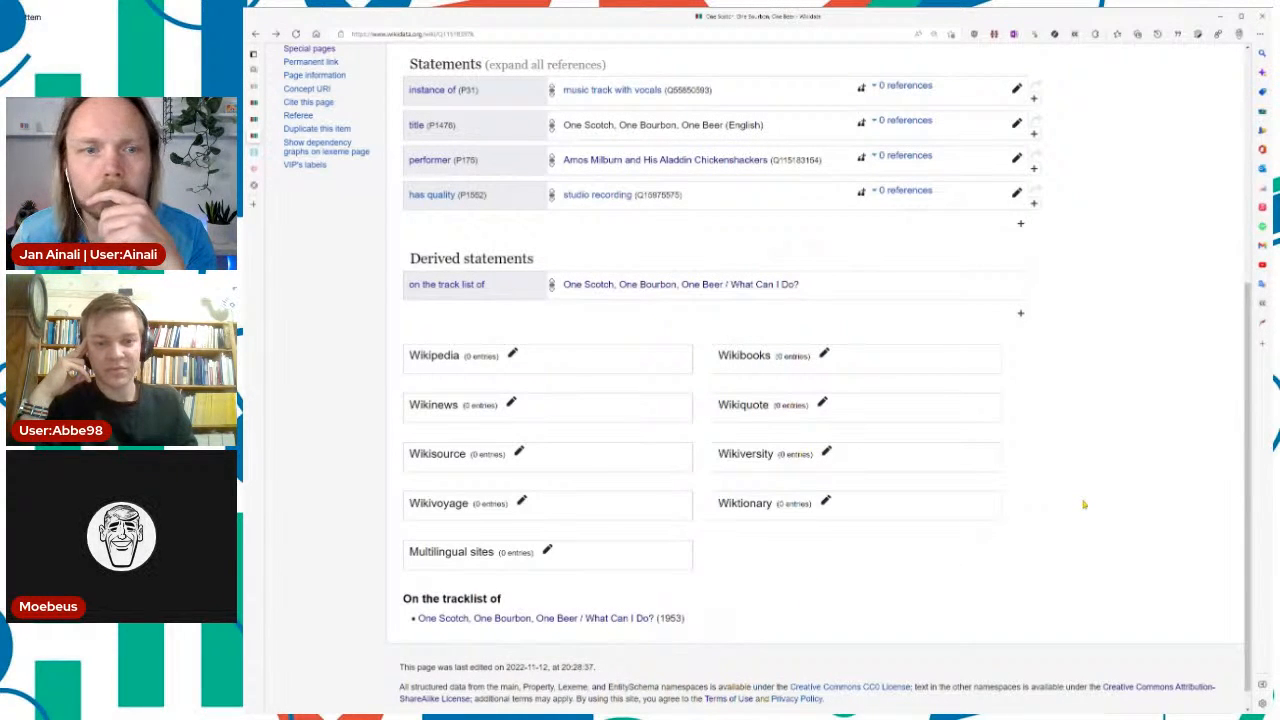
{"action": "scroll", "coordinate": [1083, 503], "scroll_direction": "up", "scroll_amount": 5}
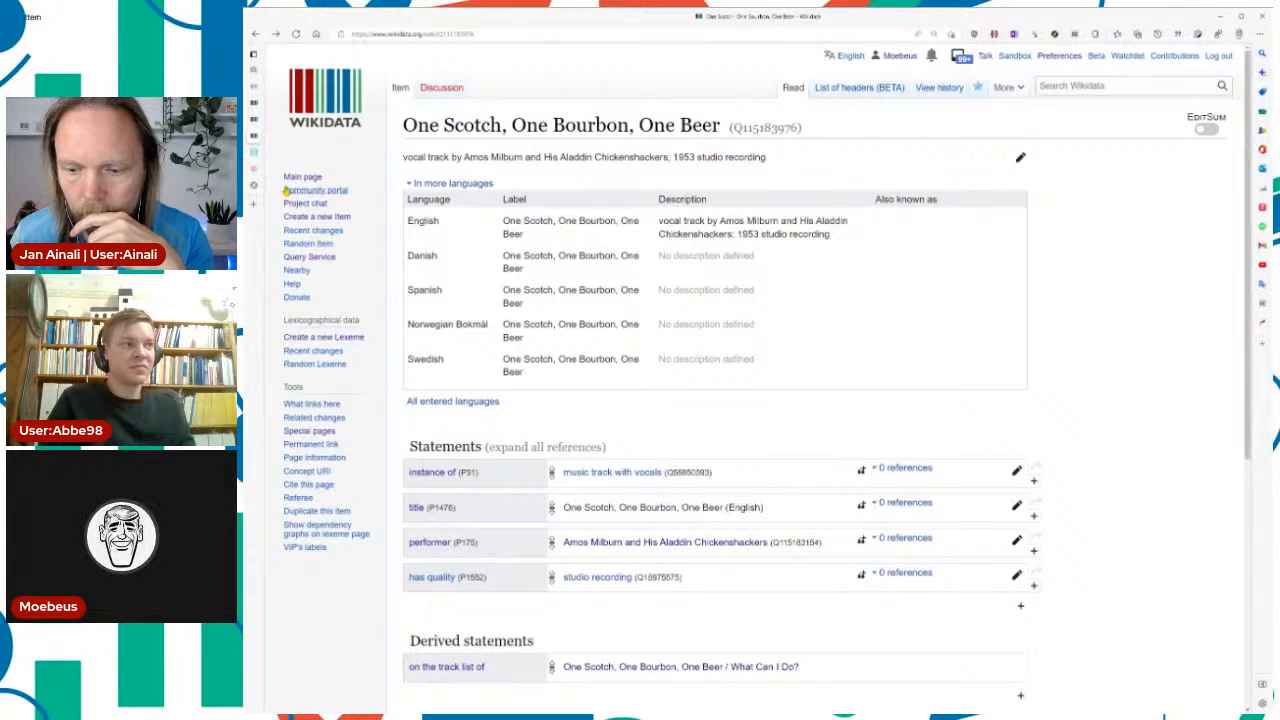
Step: Copy the item ID Q251934 from the original "One Bourbon, One Scotch, One Beer" item
{"action": "left_click", "coordinate": [255, 119]}
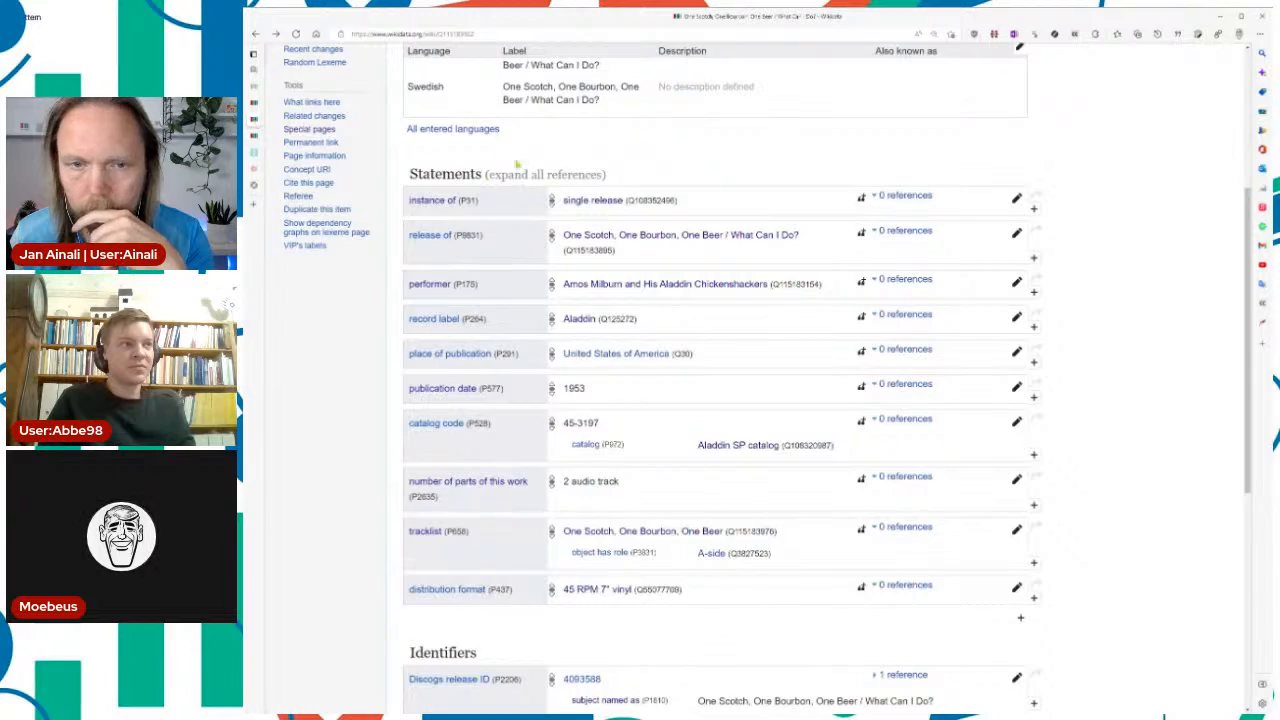
{"action": "scroll", "coordinate": [272, 107], "scroll_direction": "up", "scroll_amount": 3}
{"action": "left_click", "coordinate": [256, 88]}
{"action": "scroll", "coordinate": [600, 300], "scroll_direction": "up", "scroll_amount": 10}
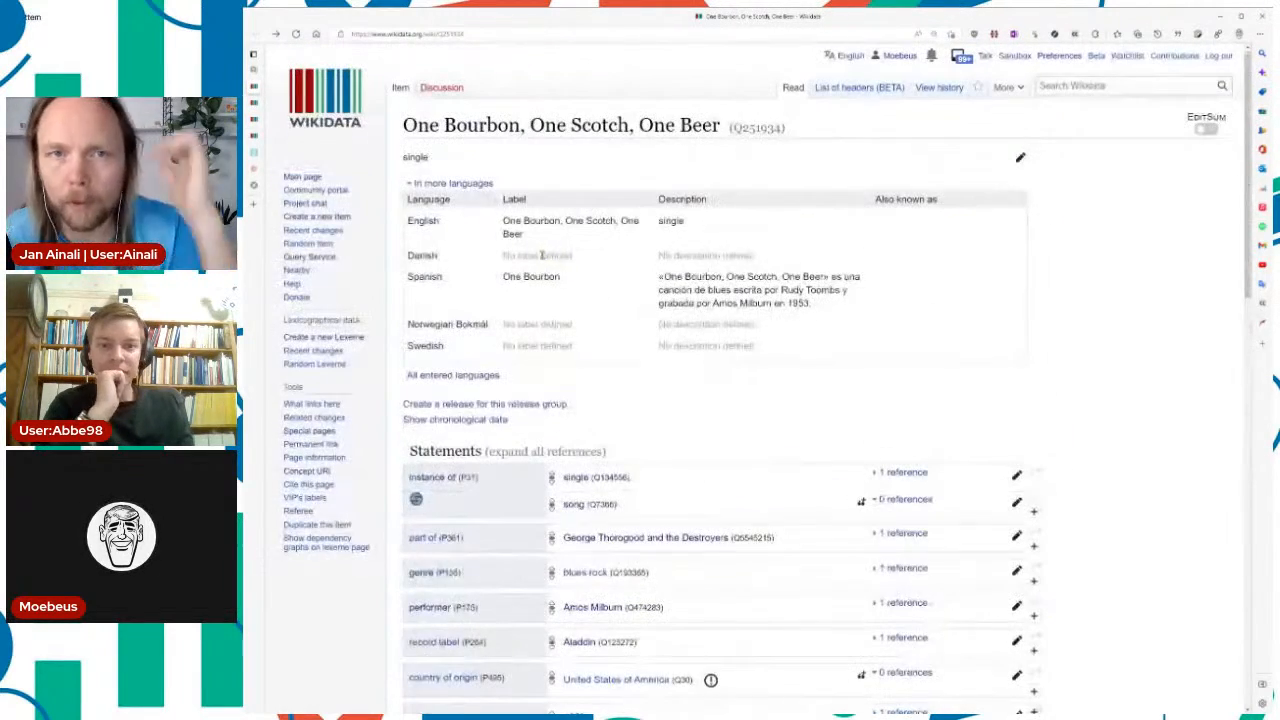
{"action": "double_click", "coordinate": [756, 128]}
{"action": "key", "text": "ctrl+c"}
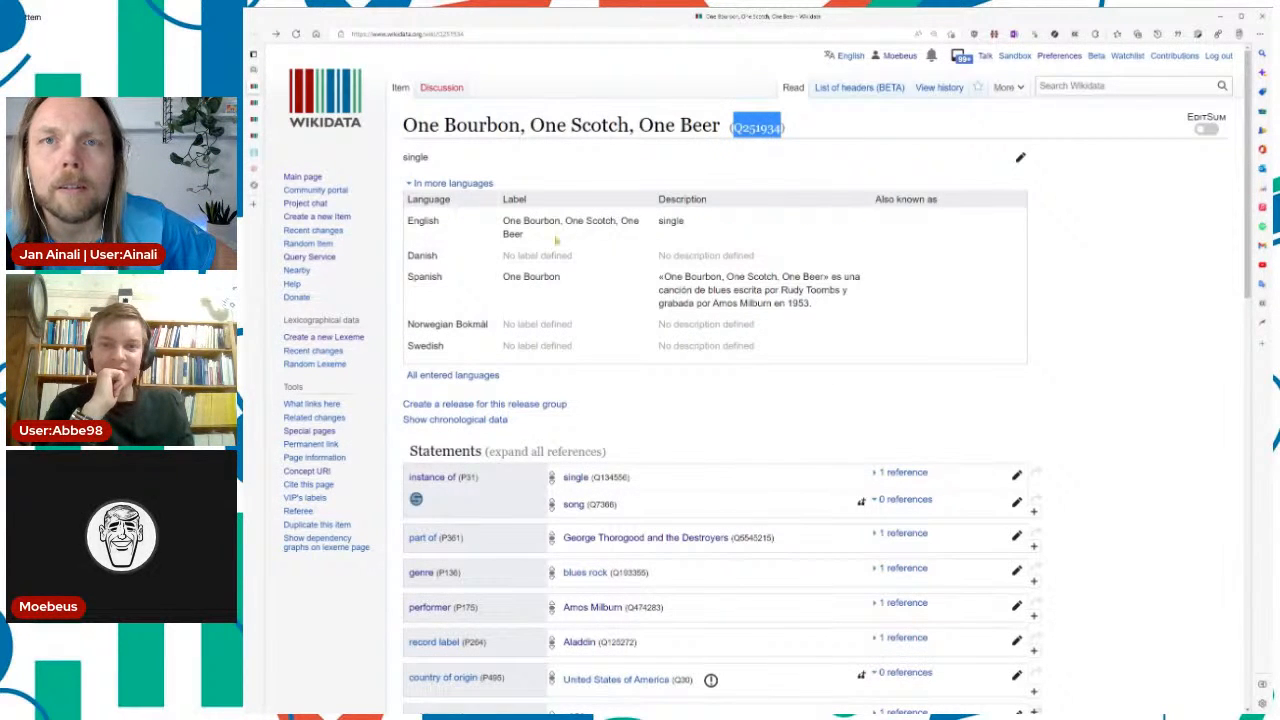
Step: Add a "recording or performance of" statement to the track item with the copied Q251934 as its value, and save it
{"action": "left_click", "coordinate": [254, 136]}
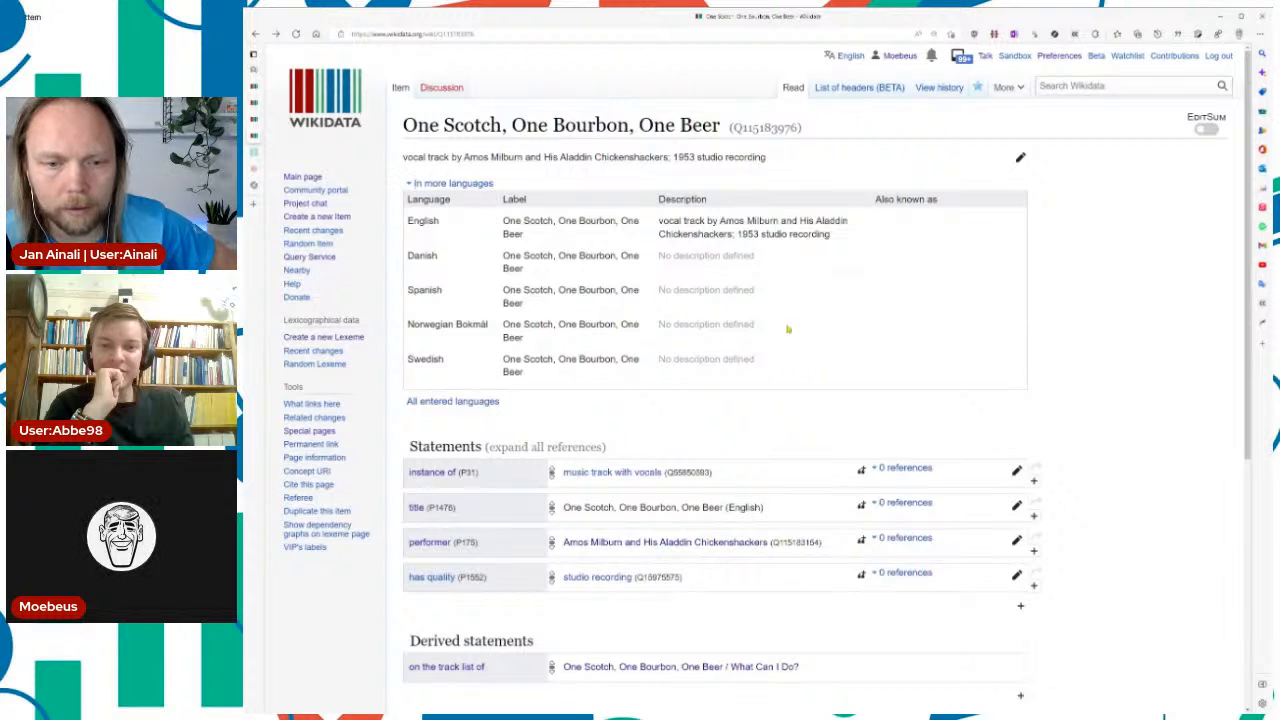
{"action": "scroll", "coordinate": [817, 332], "scroll_direction": "down", "scroll_amount": 1}
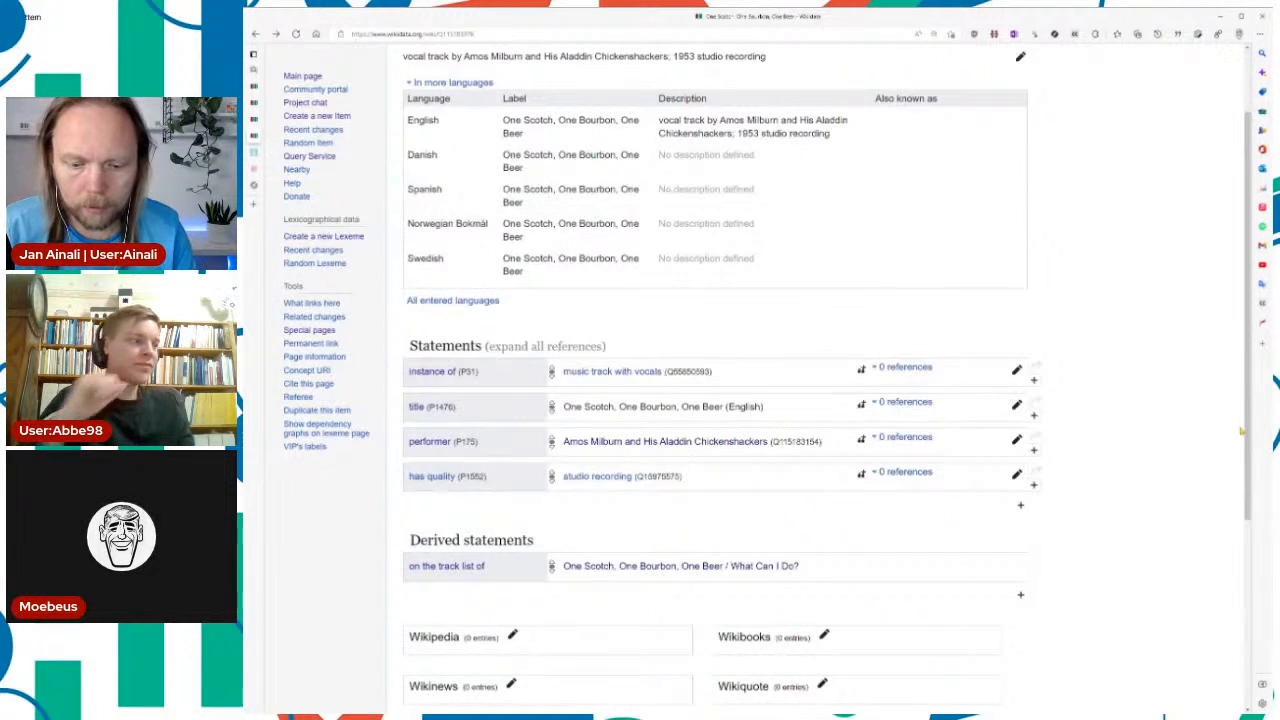
{"action": "left_click", "coordinate": [1020, 504]}
{"action": "key", "text": "Down"}
{"action": "key", "text": "Return"}
{"action": "key", "text": "ctrl+v"}
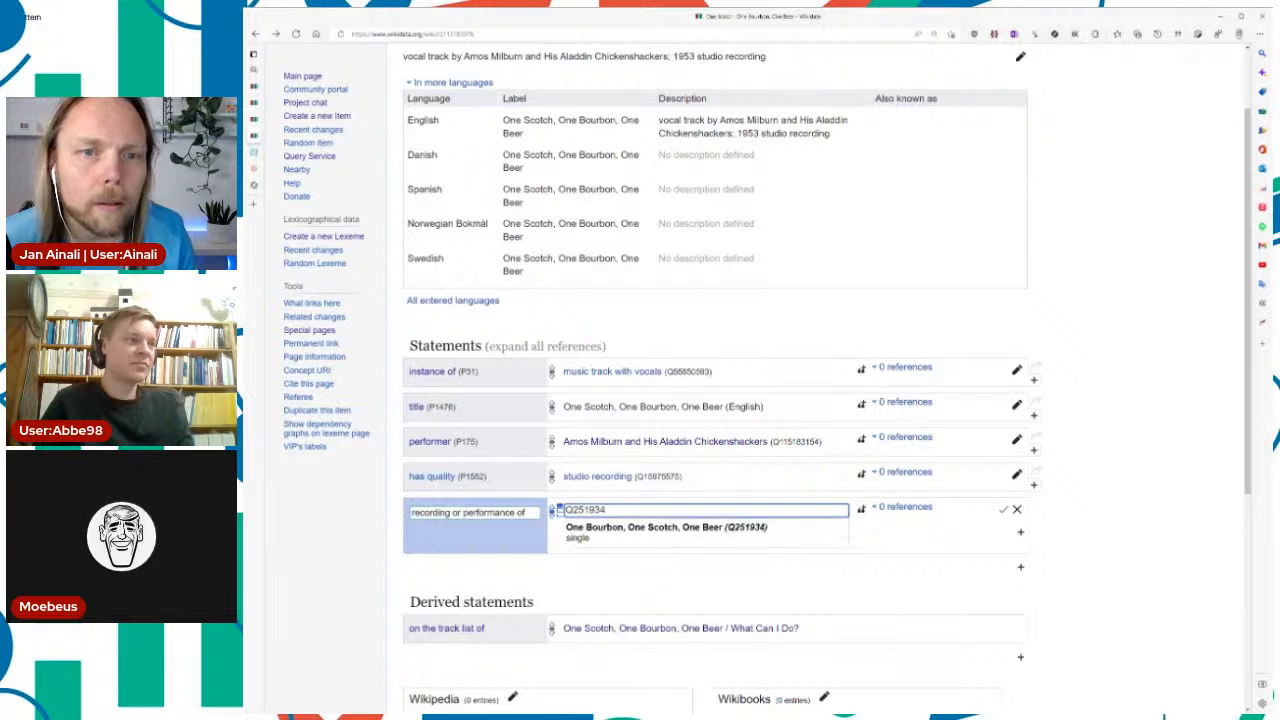
{"action": "key", "text": "Down"}
{"action": "key", "text": "Return"}
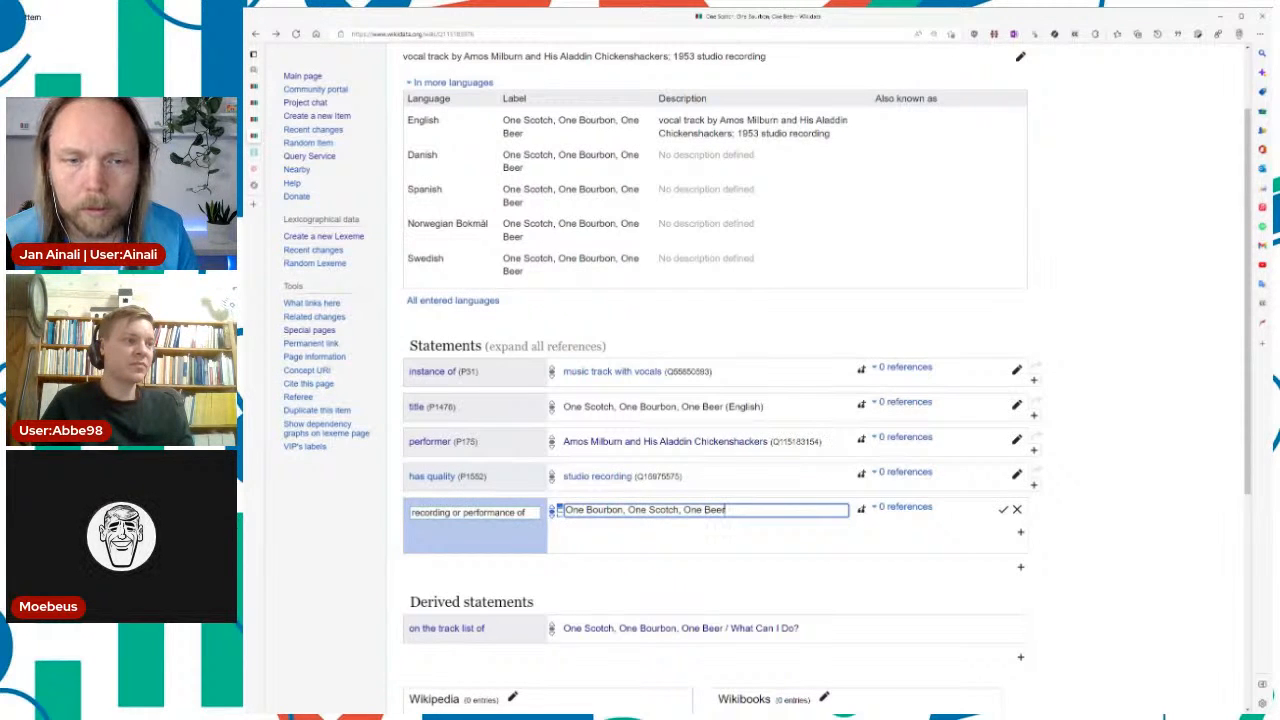
{"action": "key", "text": "Return"}
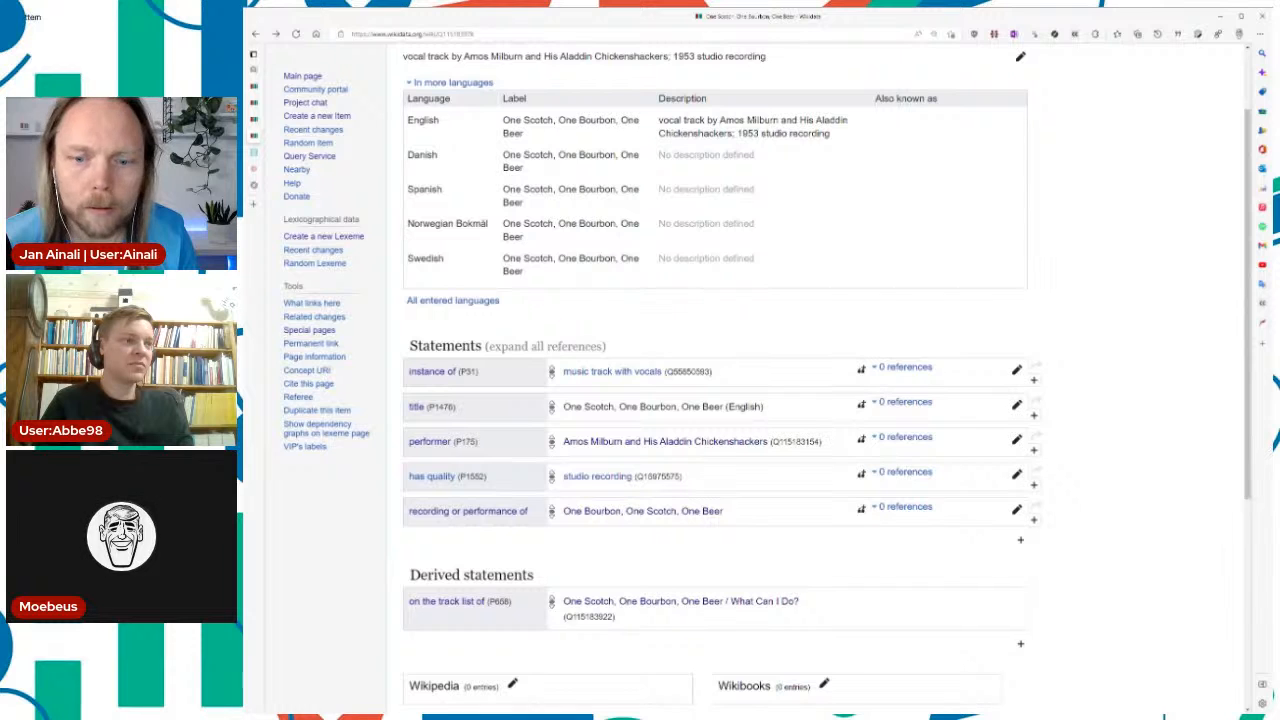
Step: Reload the track item and look over its statements
{"action": "scroll", "coordinate": [1137, 527], "scroll_direction": "down", "scroll_amount": 2}
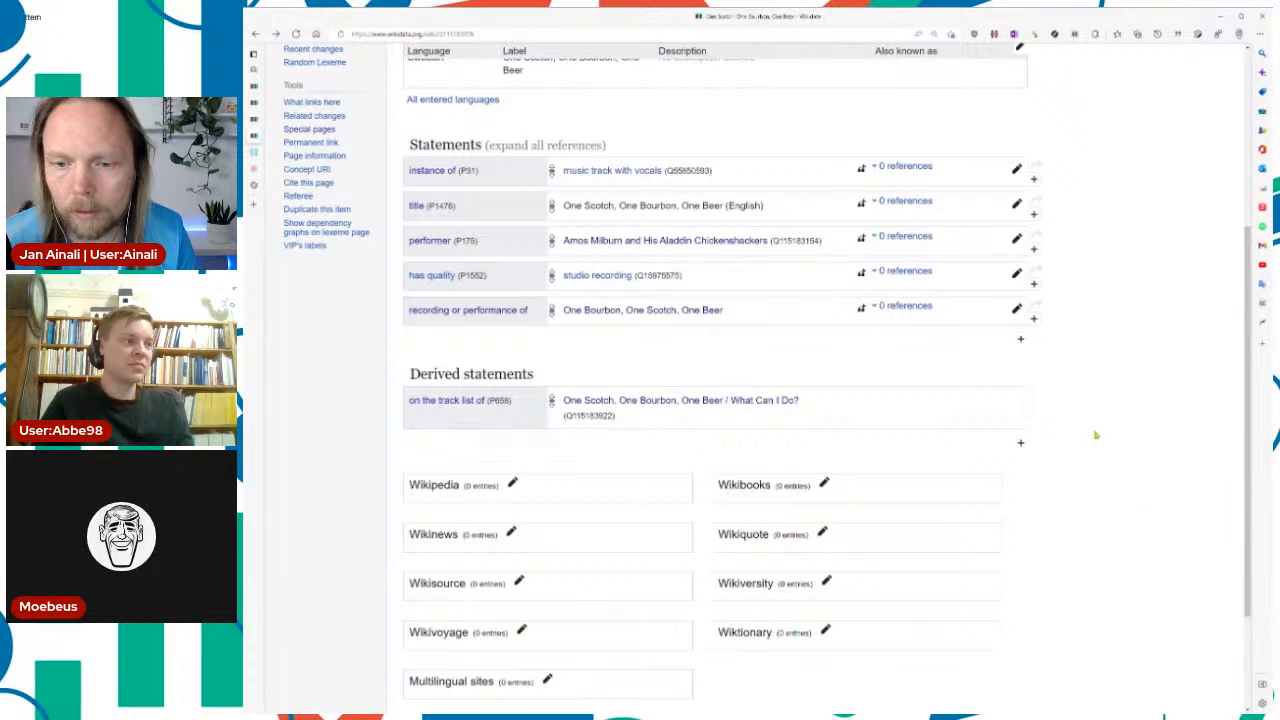
{"action": "key", "text": "F5"}
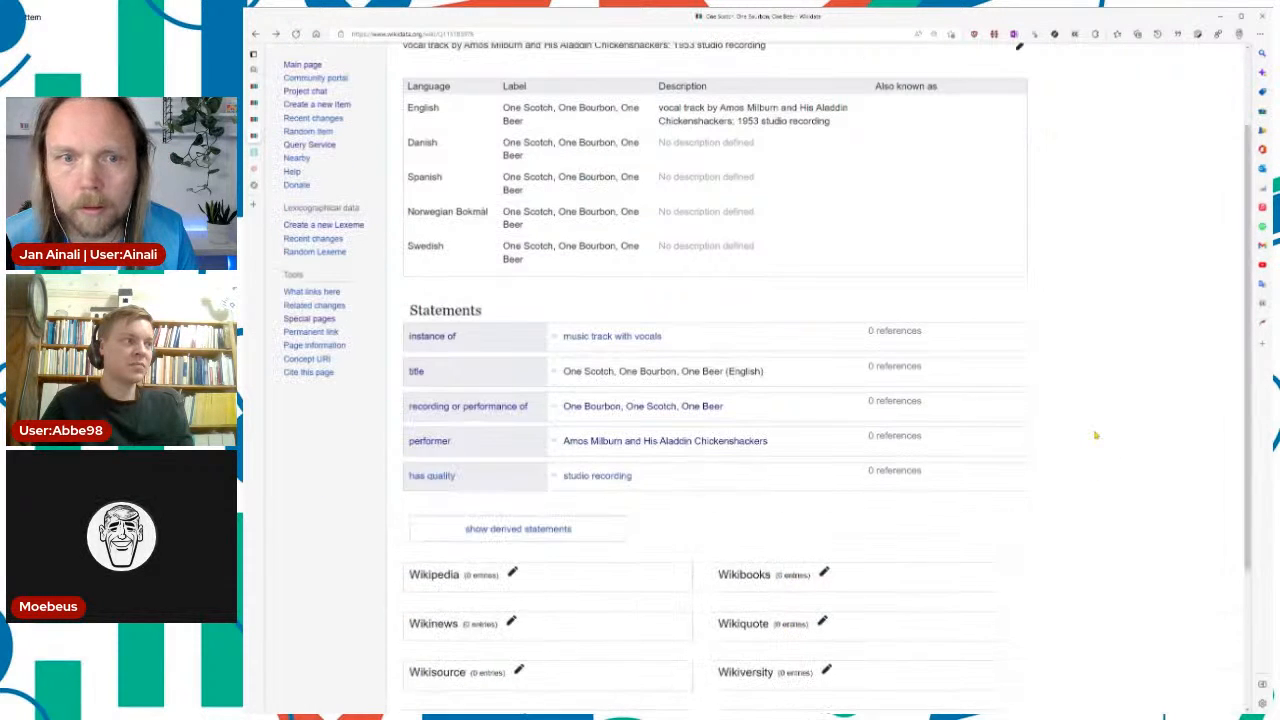
{"action": "scroll", "coordinate": [1095, 435], "scroll_direction": "down", "scroll_amount": 1}
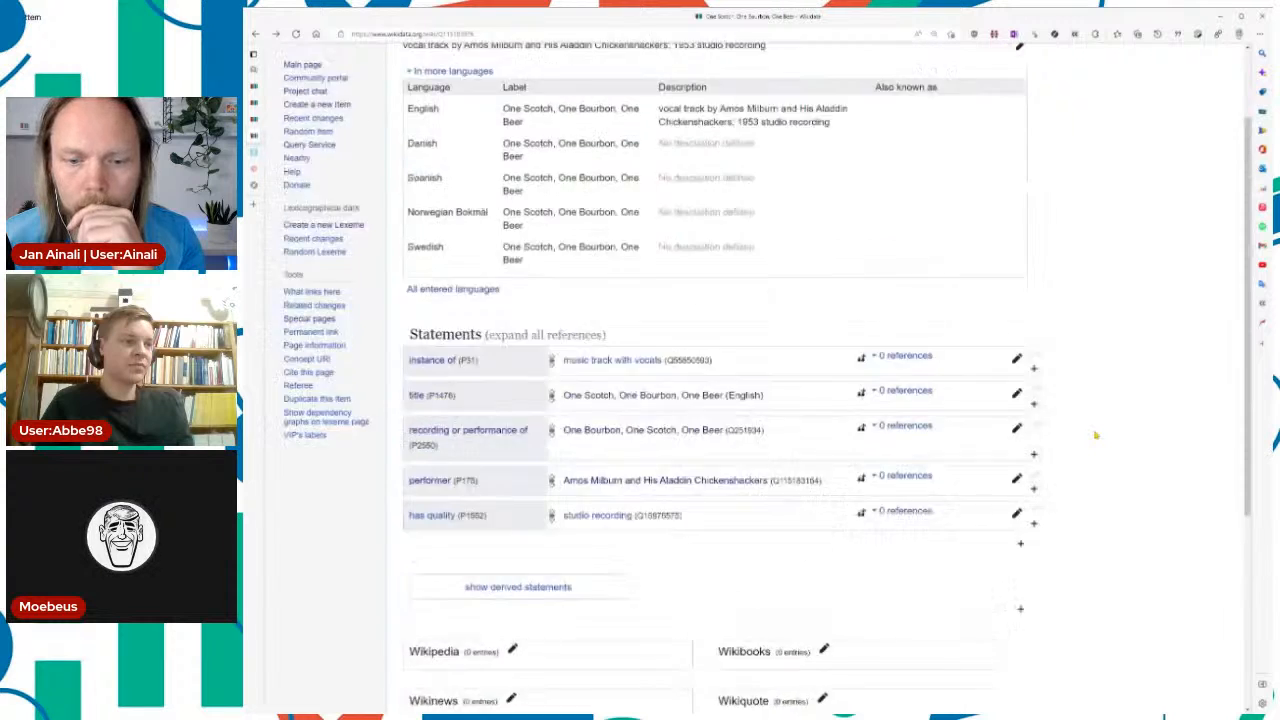
{"action": "scroll", "coordinate": [1095, 435], "scroll_direction": "up", "scroll_amount": 3}
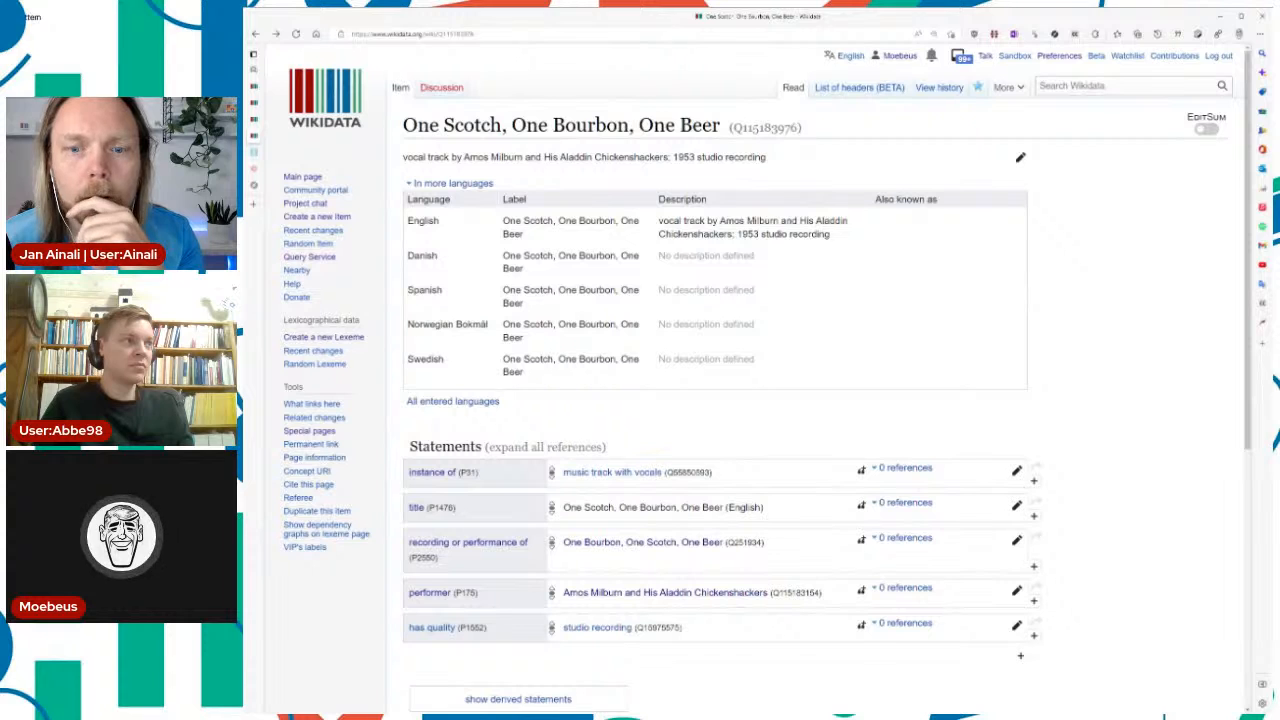
{"action": "scroll", "coordinate": [713, 555], "scroll_direction": "down", "scroll_amount": 2}
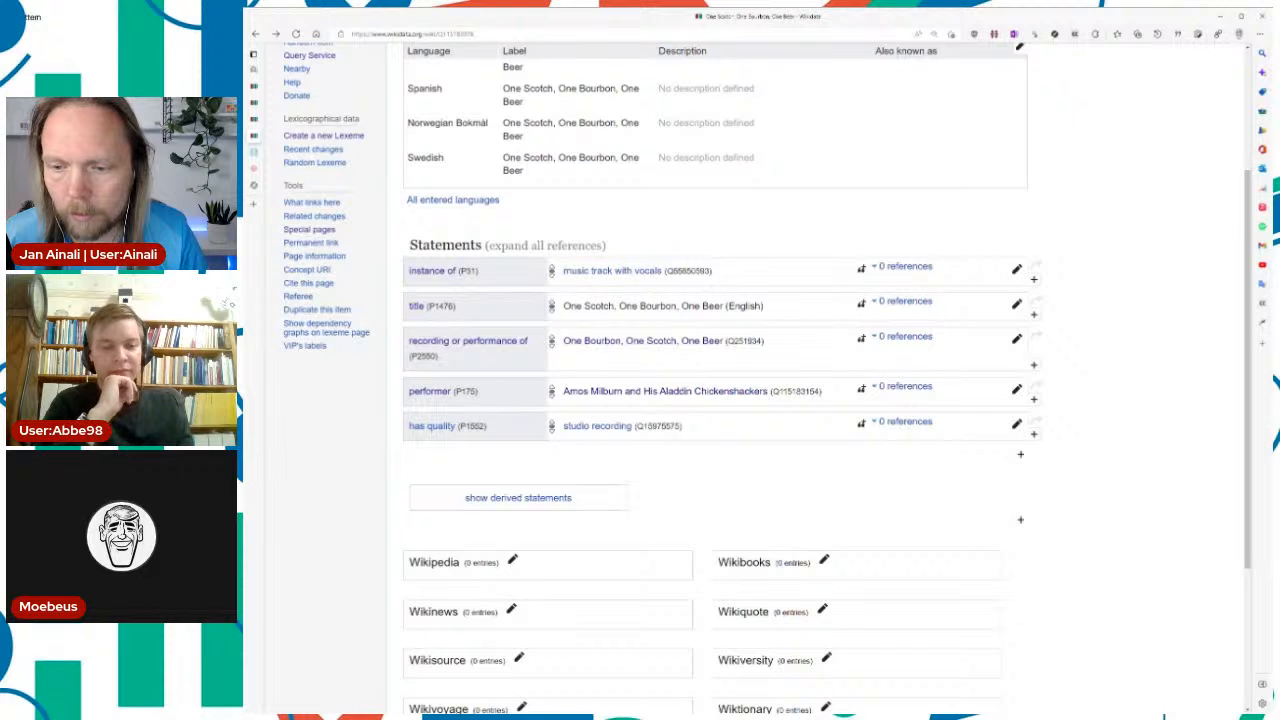
Step: Open the Wikidata item One Bourbon, One Scotch, One Beer (Q251934), enlarge the page and reload it
{"action": "scroll", "coordinate": [832, 508], "scroll_direction": "up", "scroll_amount": 3}
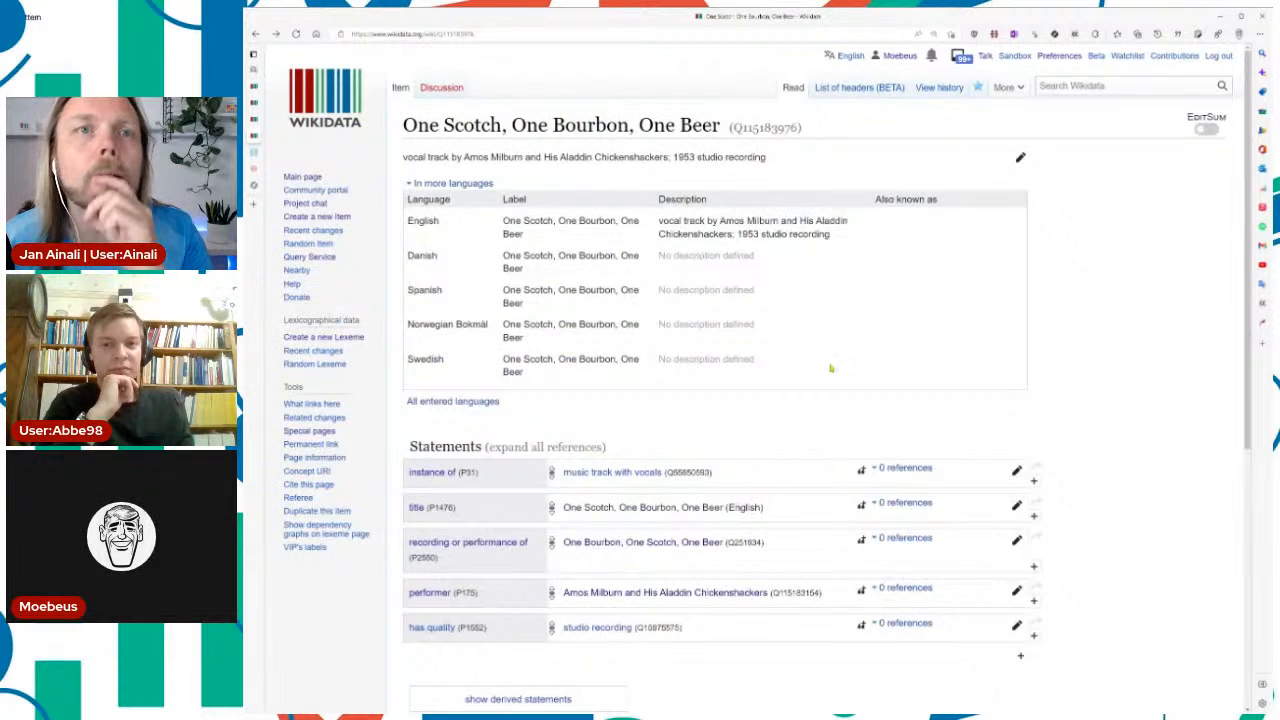
{"action": "mouse_move", "coordinate": [254, 120]}
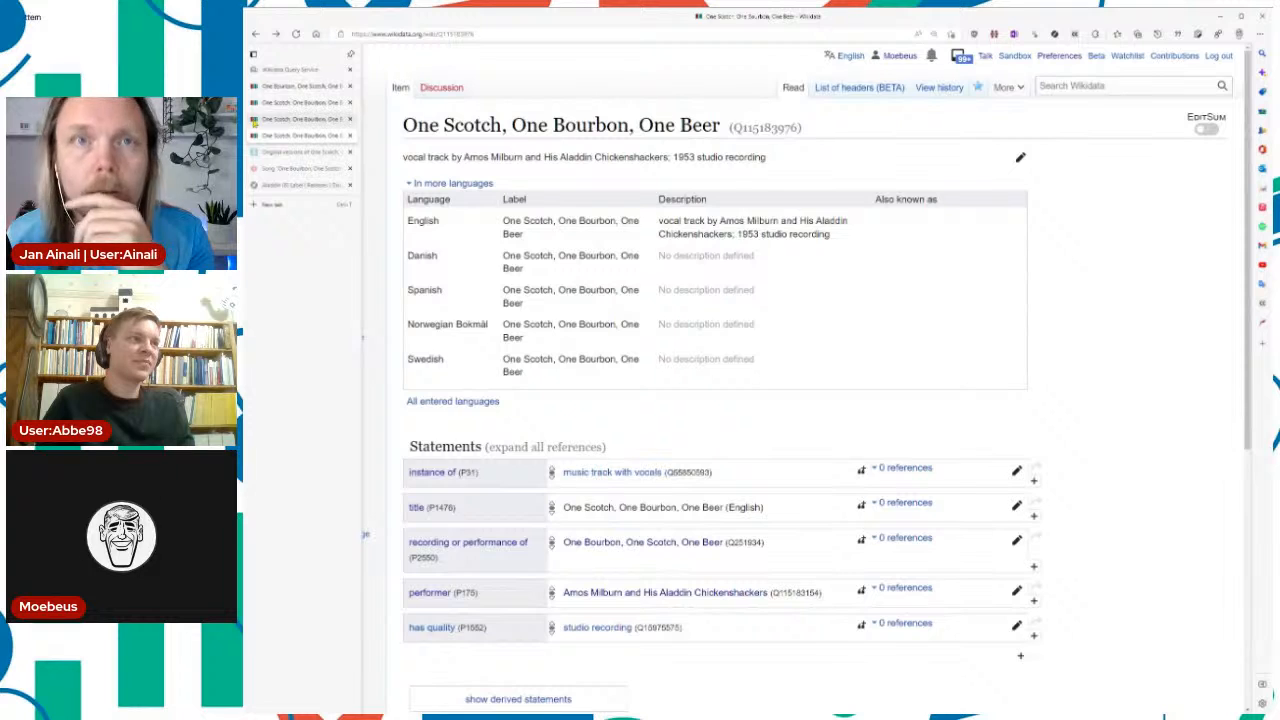
{"action": "left_click", "coordinate": [254, 119]}
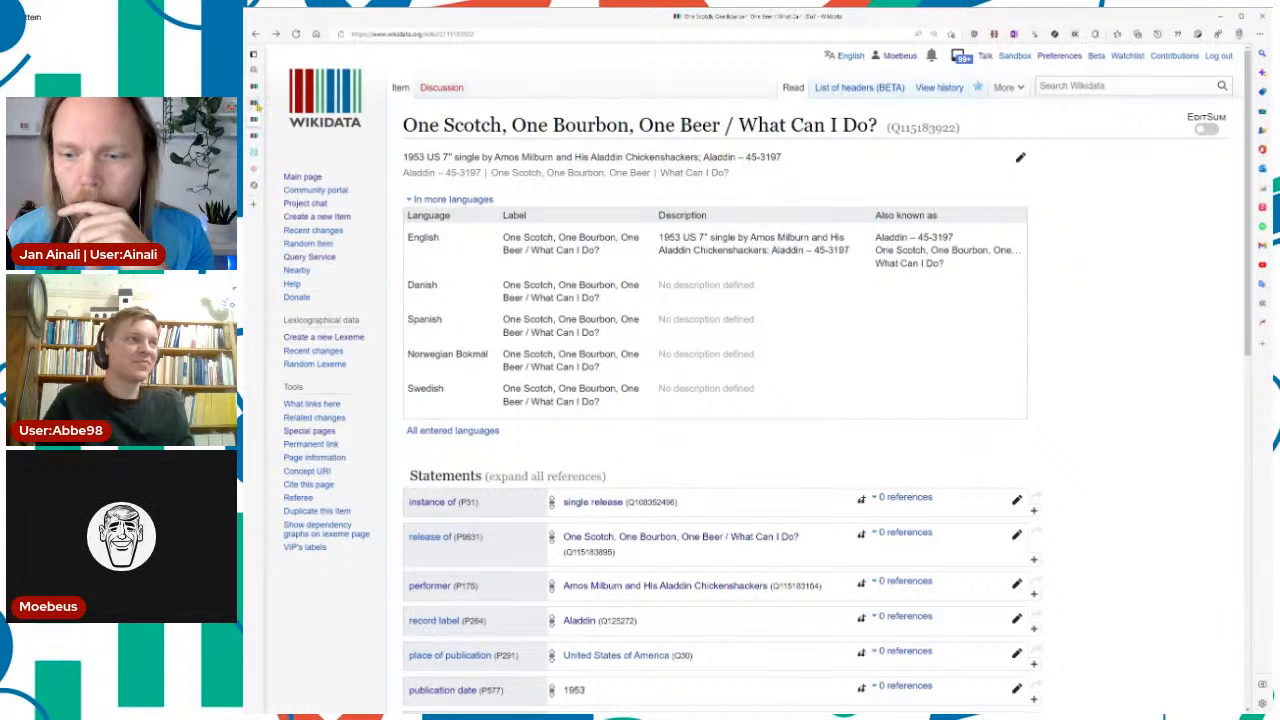
{"action": "left_click", "coordinate": [257, 105]}
{"action": "left_click", "coordinate": [255, 89]}
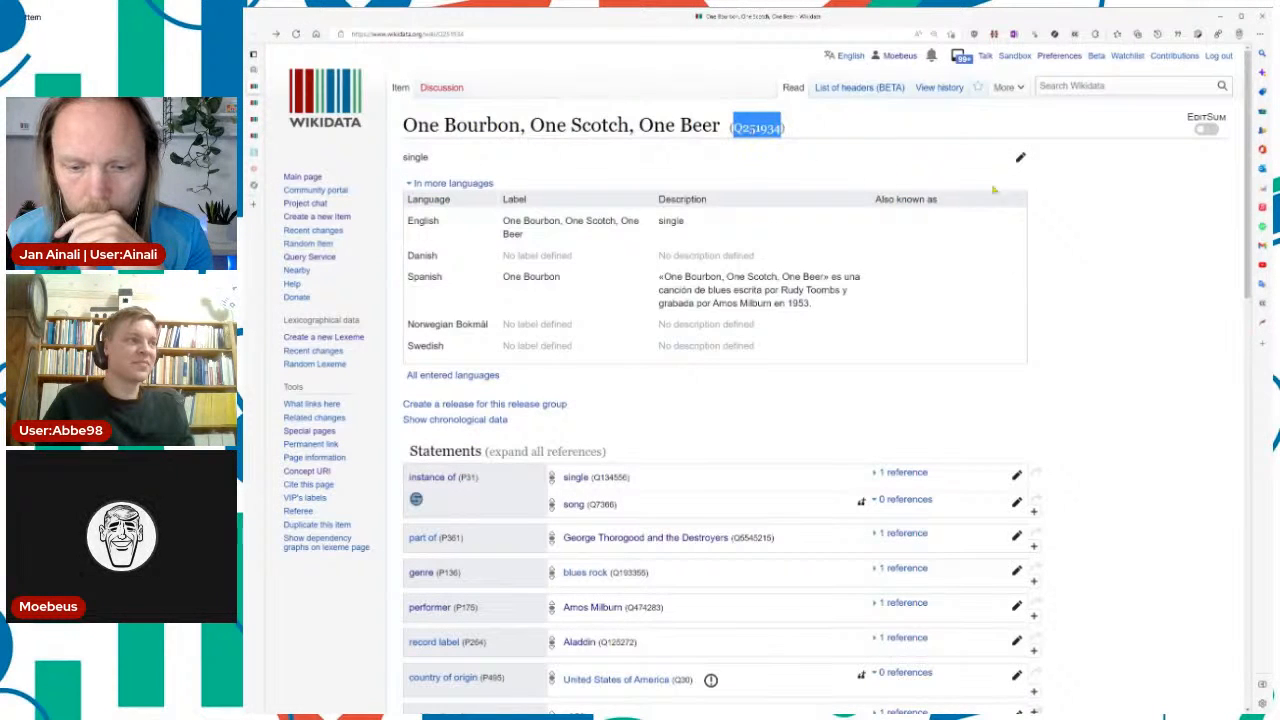
{"action": "left_click", "coordinate": [1050, 285]}
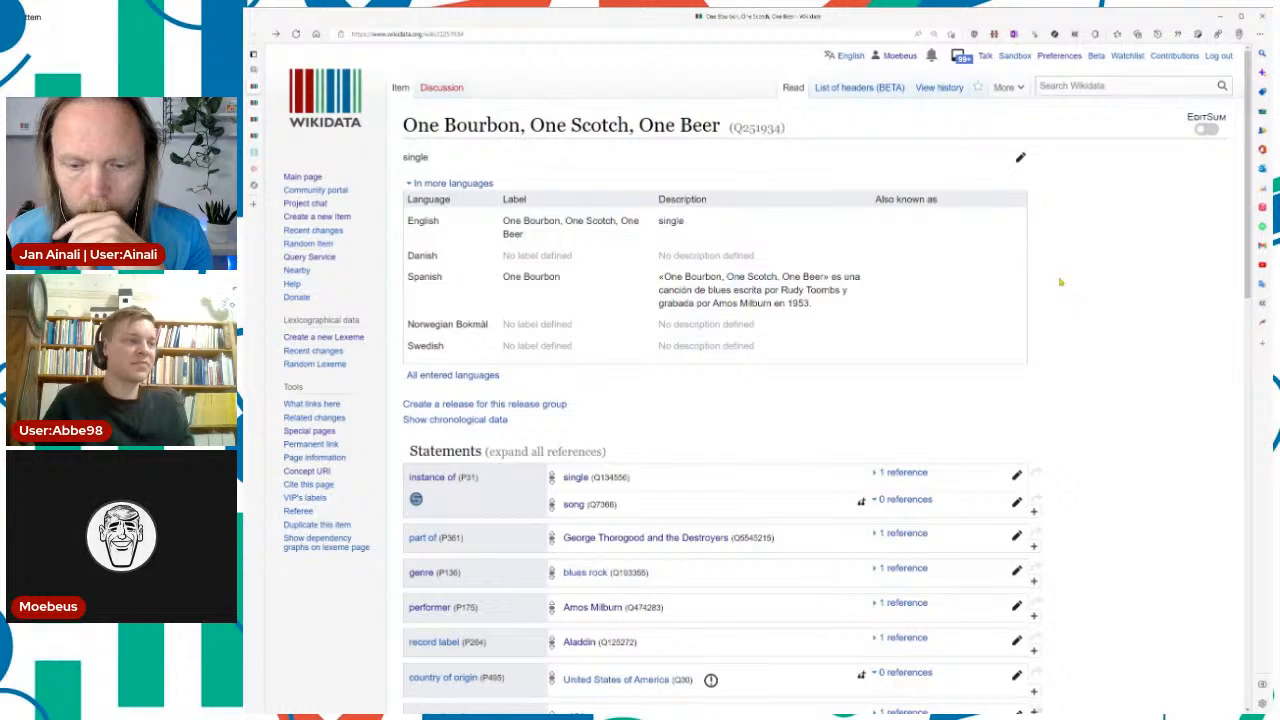
{"action": "key", "text": "ctrl+plus"}
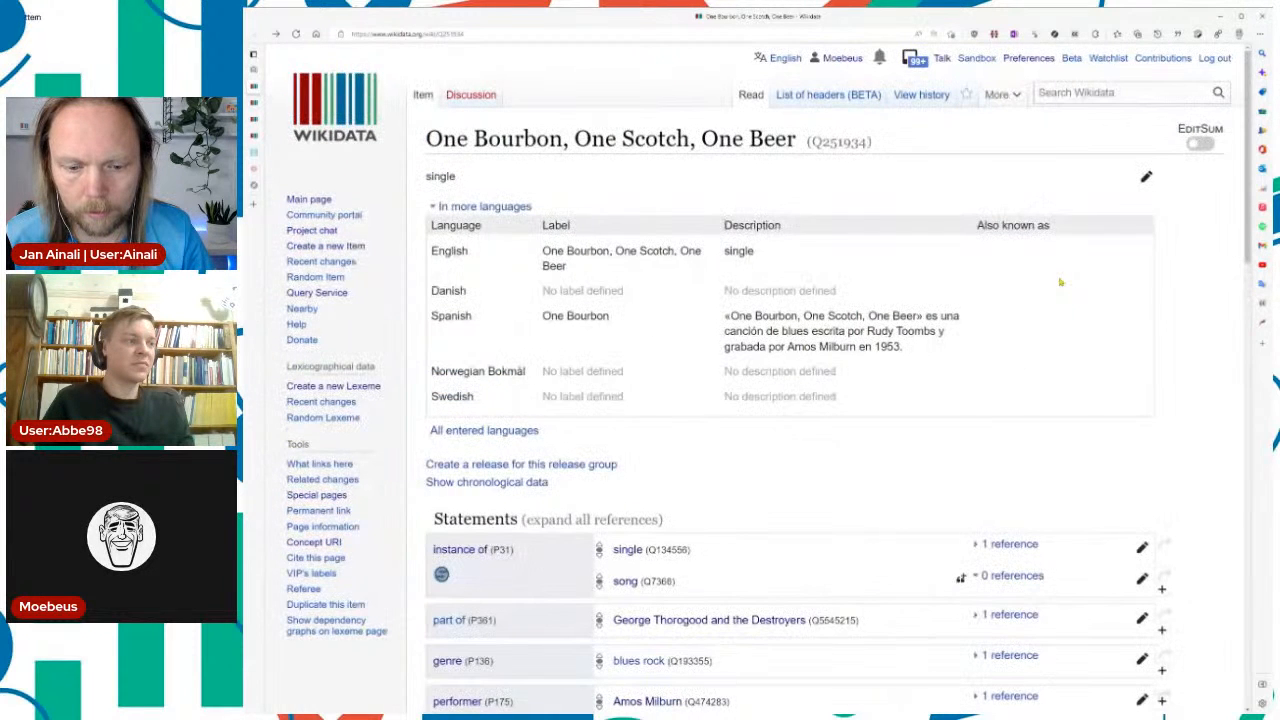
{"action": "key", "text": "F5"}
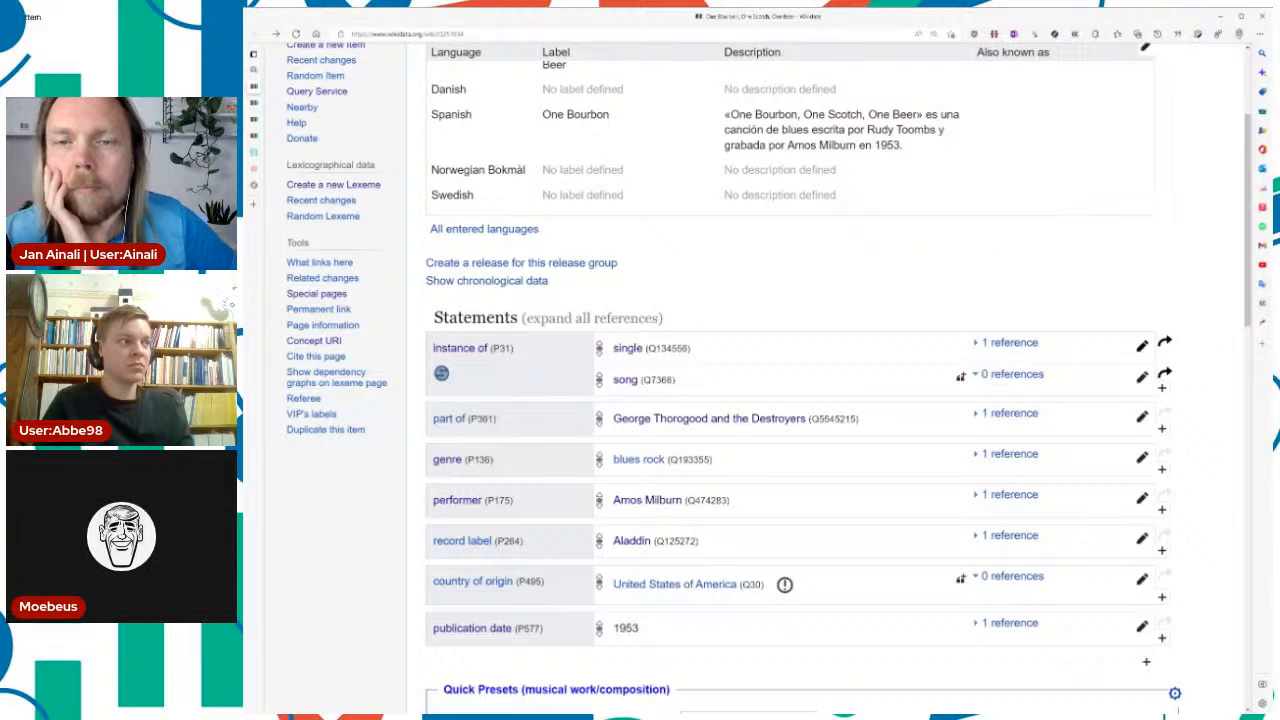
Step: Change the instance of value "single" to "musical work/composition" and publish the statement
{"action": "left_click", "coordinate": [1142, 346]}
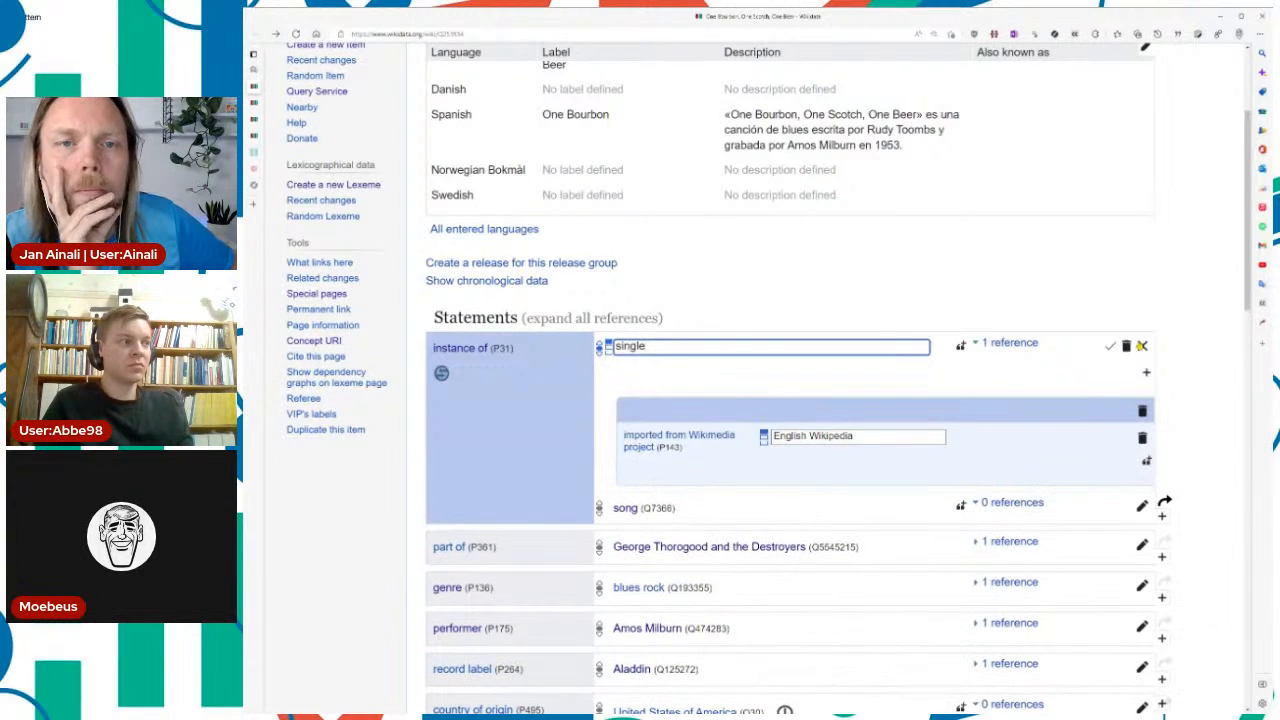
{"action": "type", "text": "mu"}
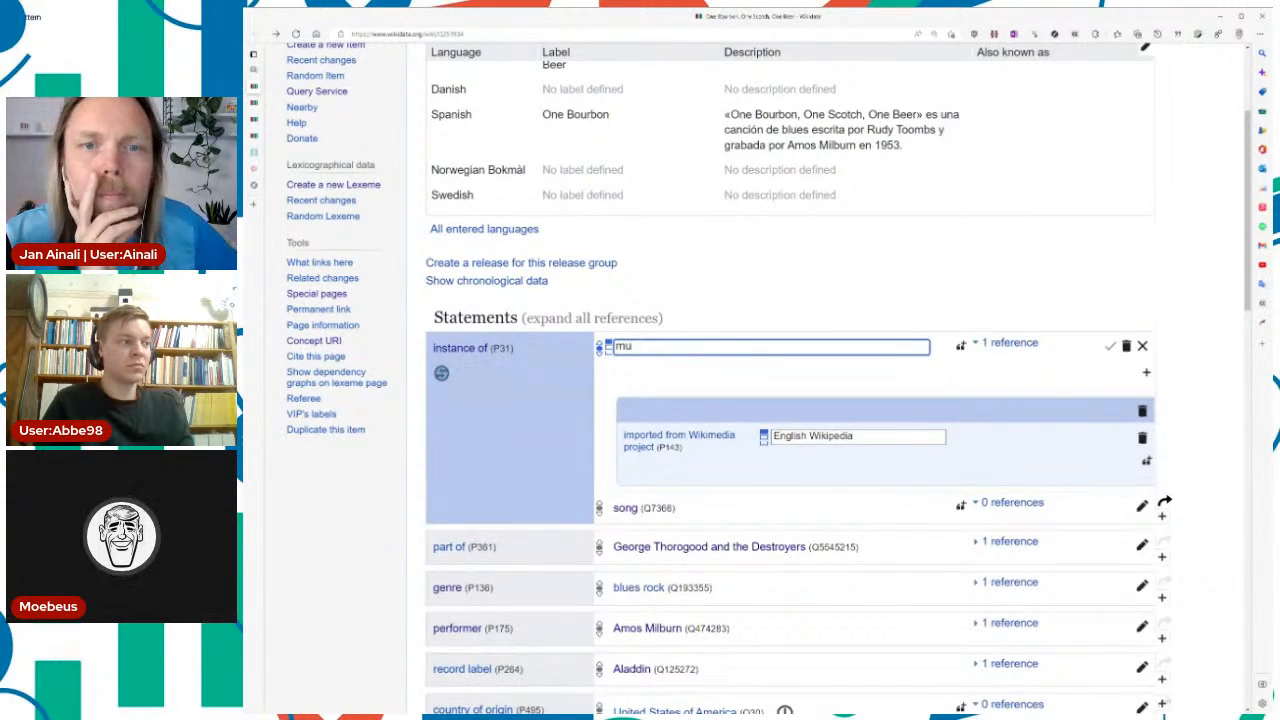
{"action": "type", "text": "sical "}
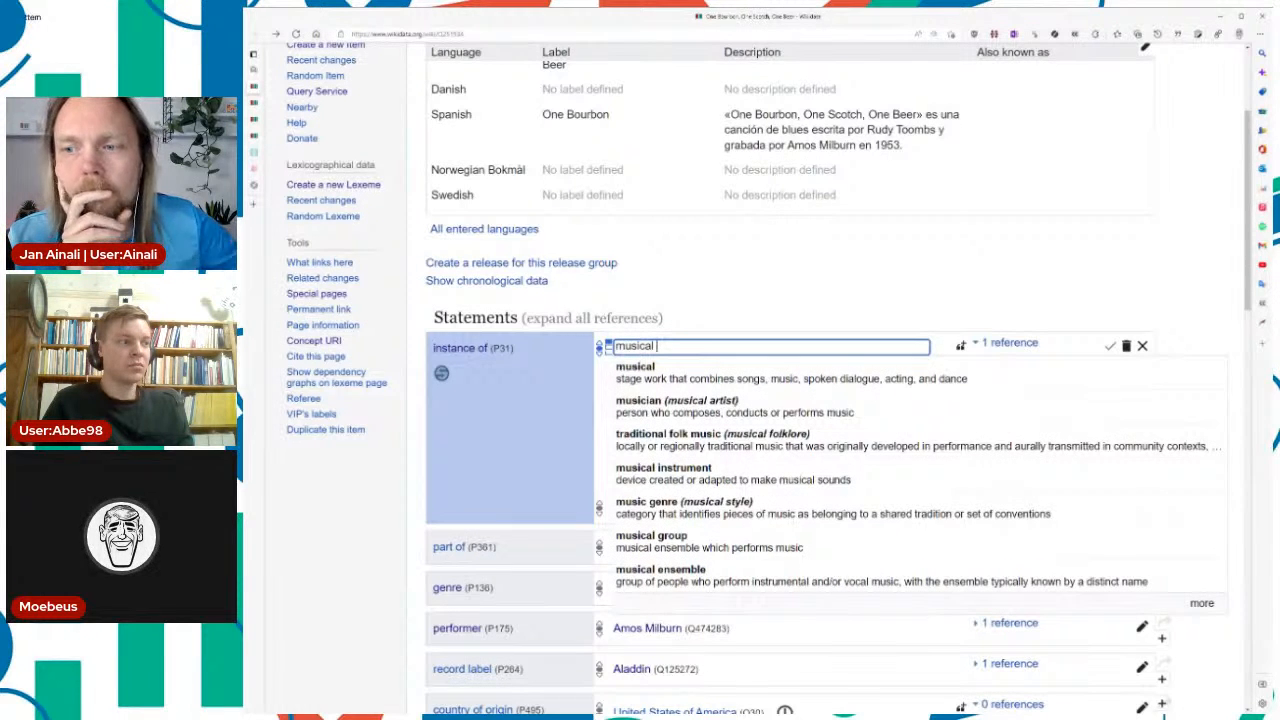
{"action": "type", "text": "work/"}
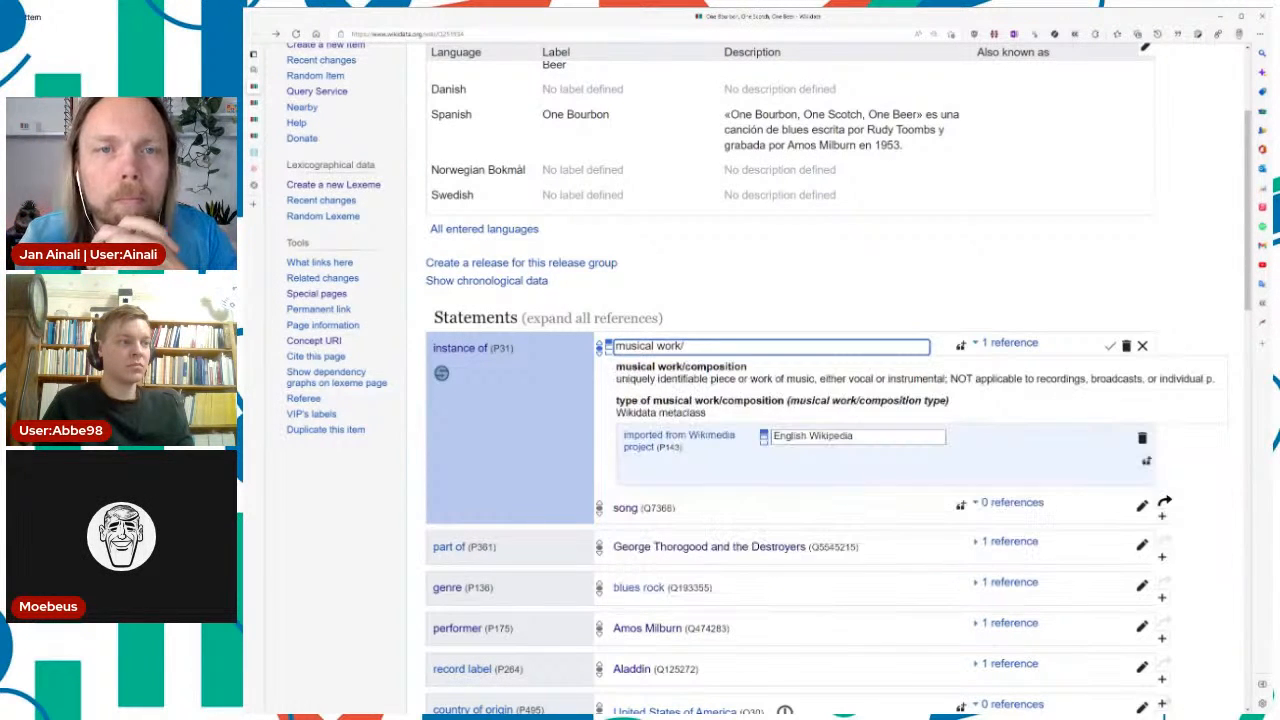
{"action": "key", "text": "Down"}
{"action": "key", "text": "Return"}
{"action": "key", "text": "Return"}
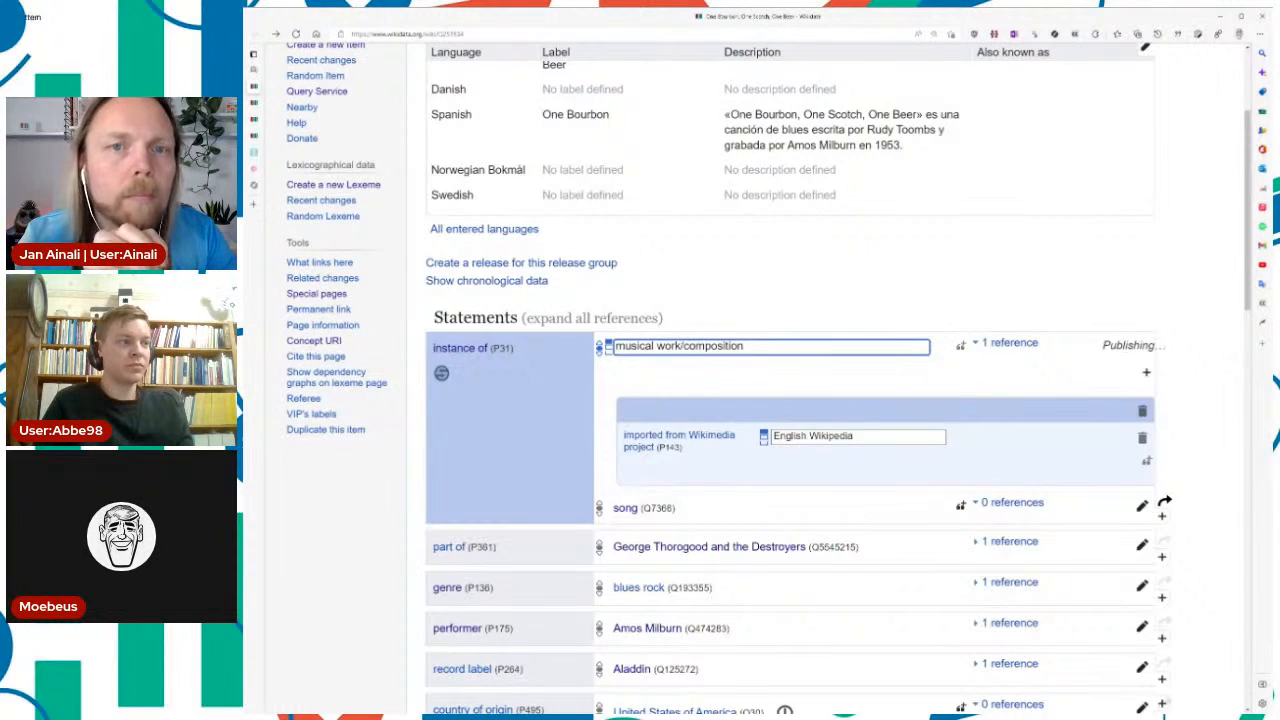
Step: Move the instance of claim "song" to property P7937 on the same item
{"action": "scroll", "coordinate": [717, 314], "scroll_direction": "down", "scroll_amount": 1}
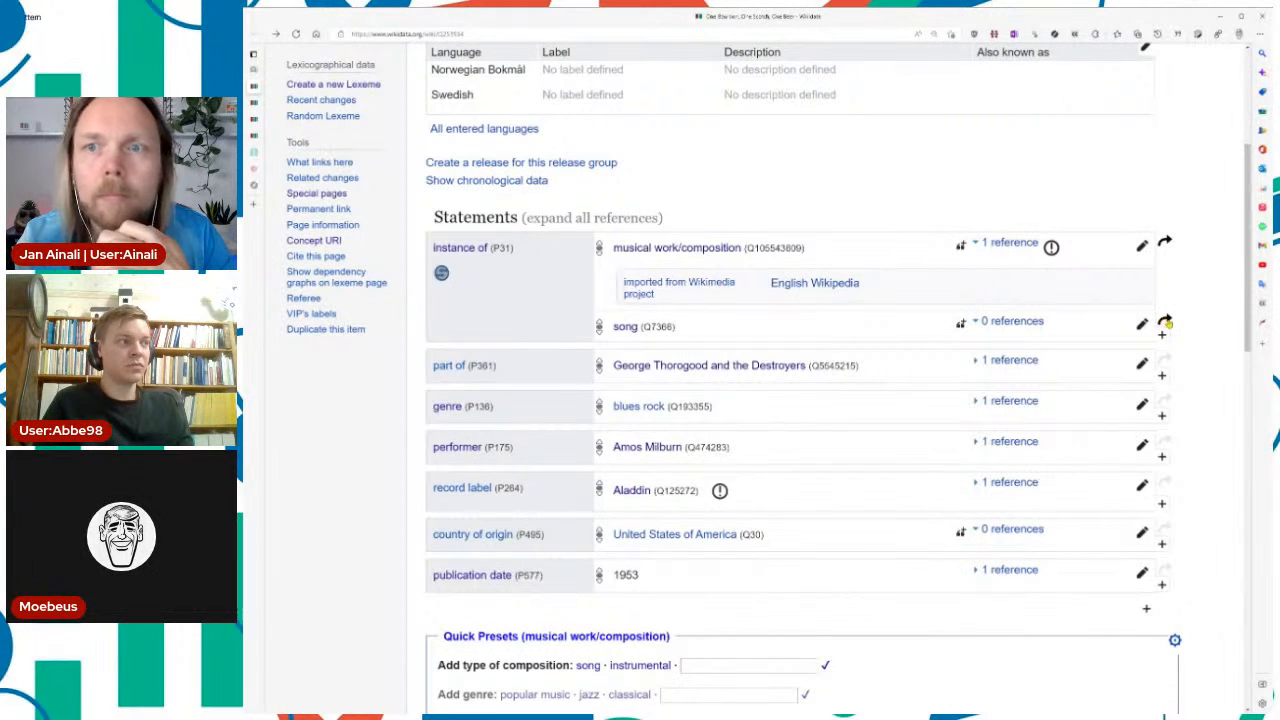
{"action": "left_click", "coordinate": [1165, 322]}
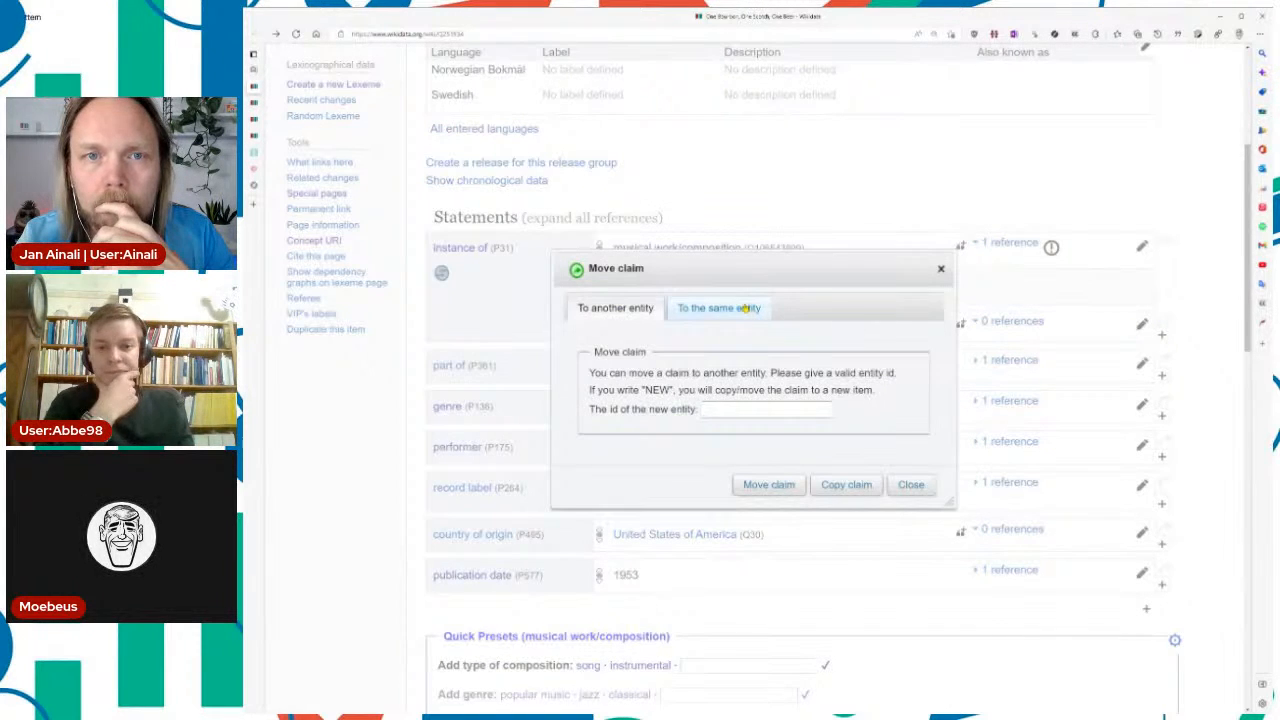
{"action": "left_click", "coordinate": [727, 308]}
{"action": "left_click", "coordinate": [792, 420]}
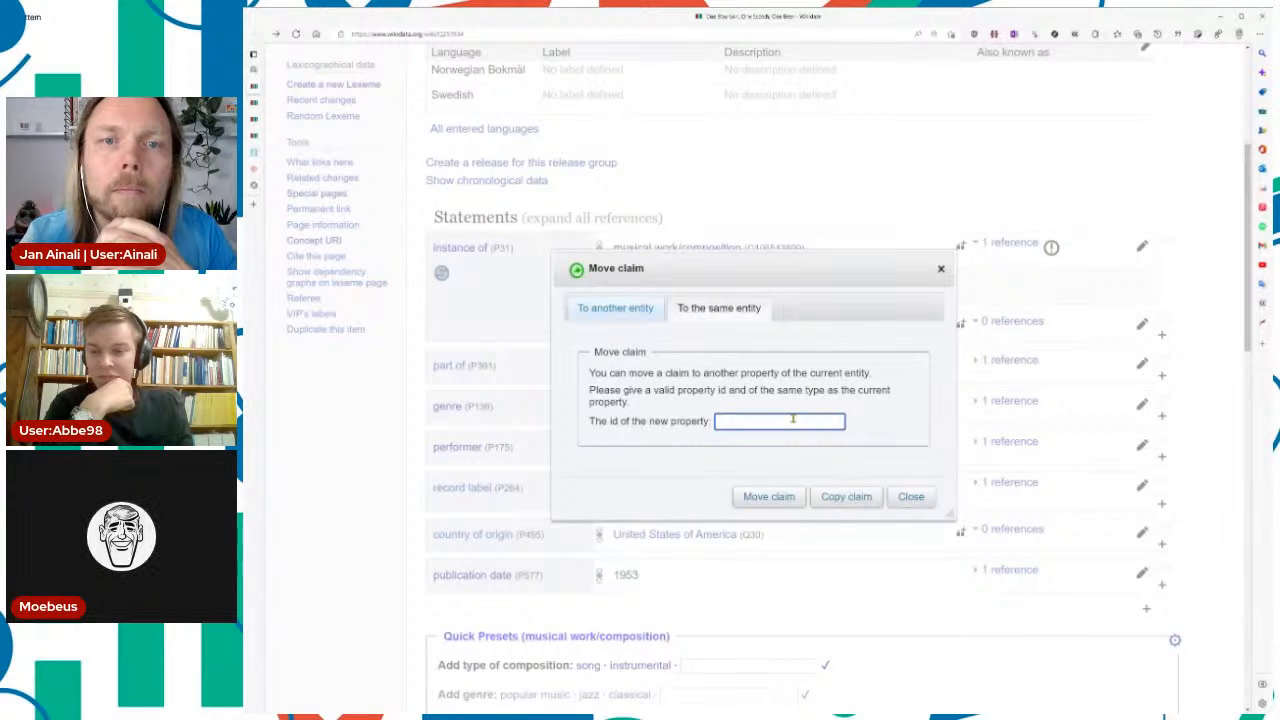
{"action": "type", "text": "P7937"}
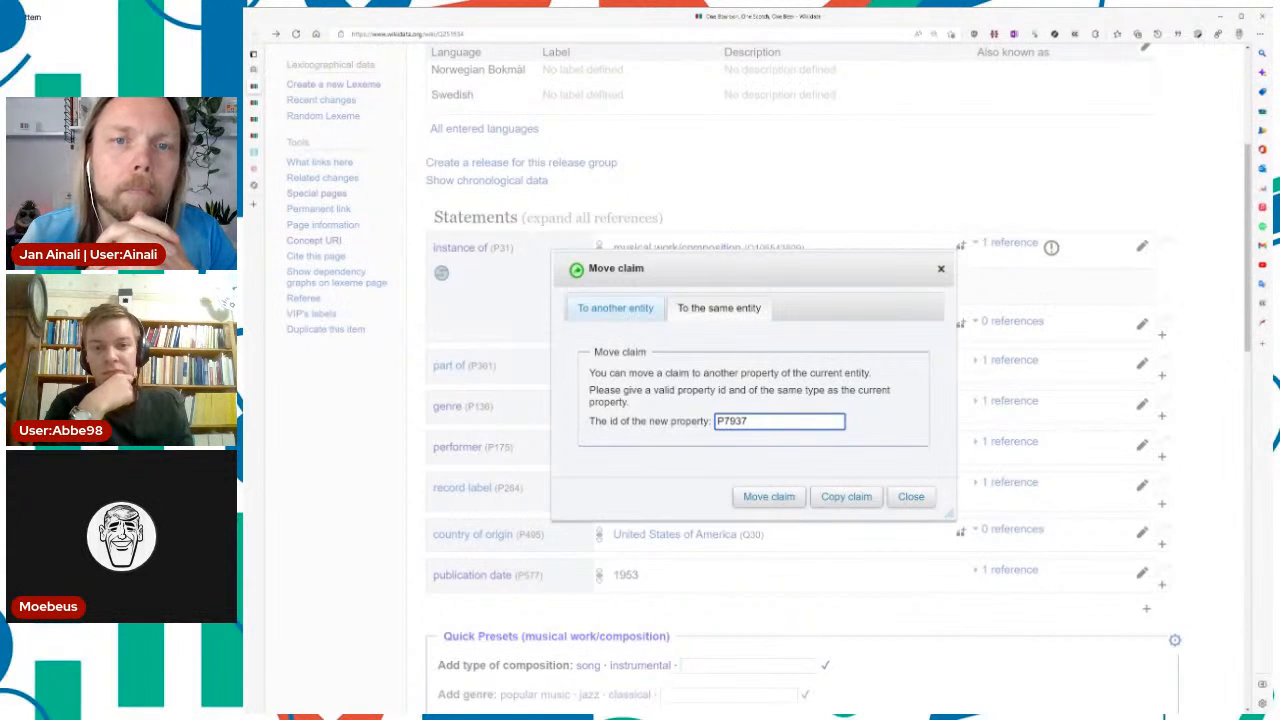
{"action": "left_click", "coordinate": [769, 496]}
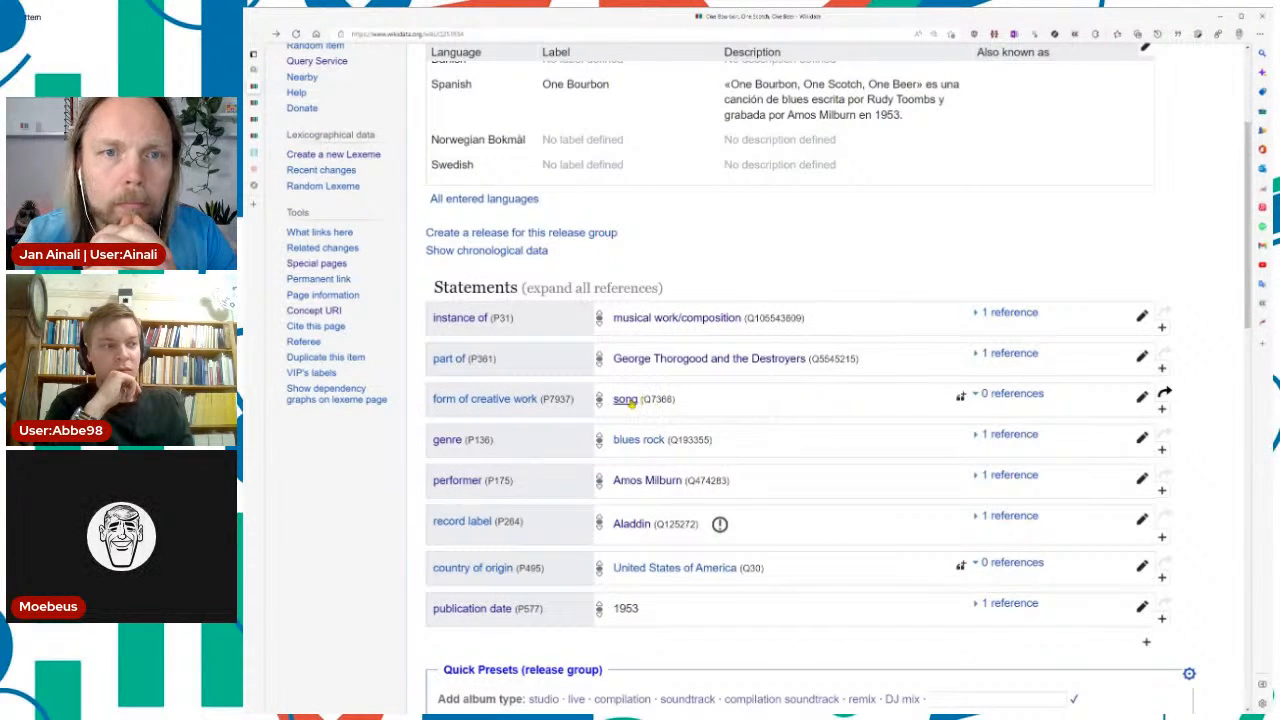
Step: Delete the record label statement with the value Aladdin from the item
{"action": "scroll", "coordinate": [780, 401], "scroll_direction": "down", "scroll_amount": 2}
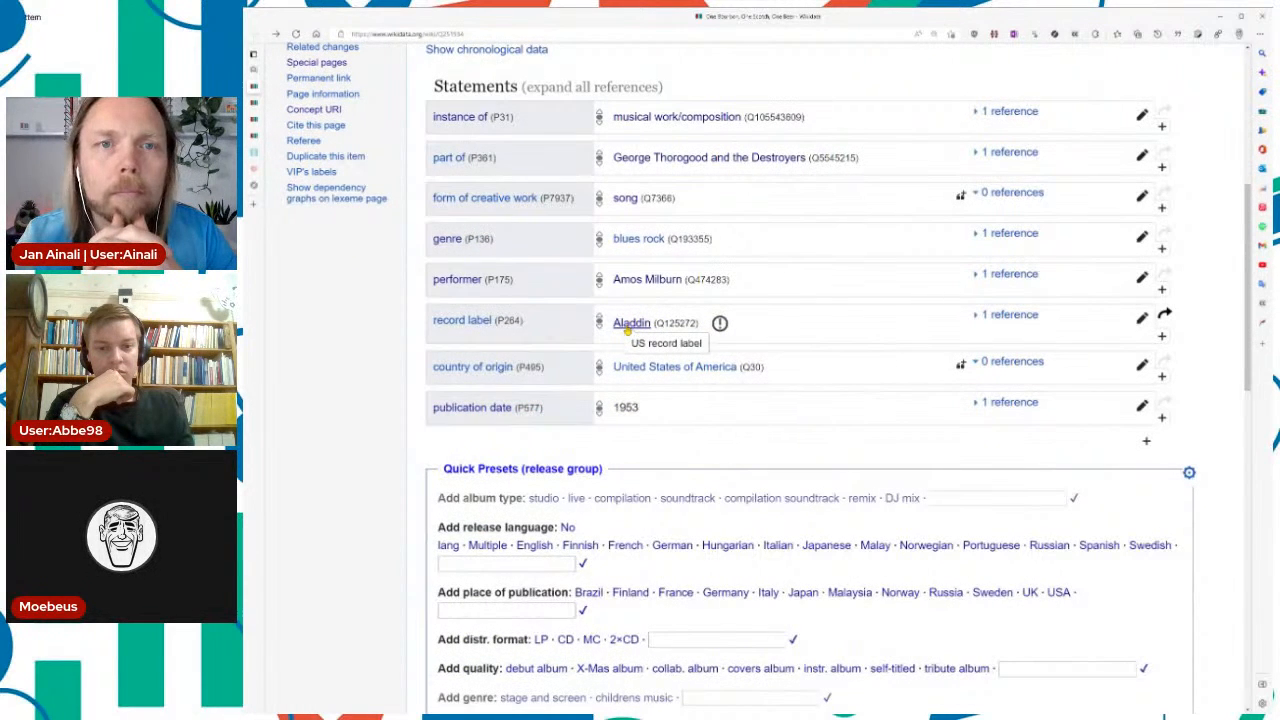
{"action": "left_click", "coordinate": [1141, 317]}
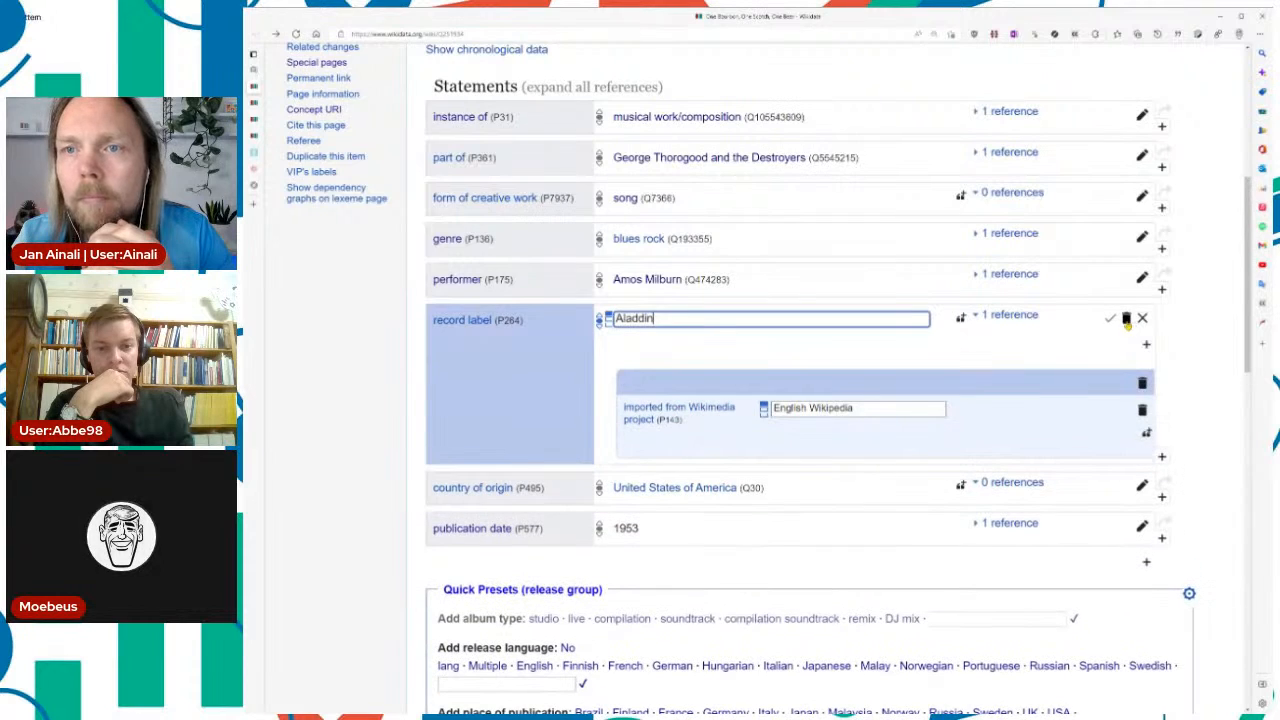
{"action": "left_click", "coordinate": [1126, 318]}
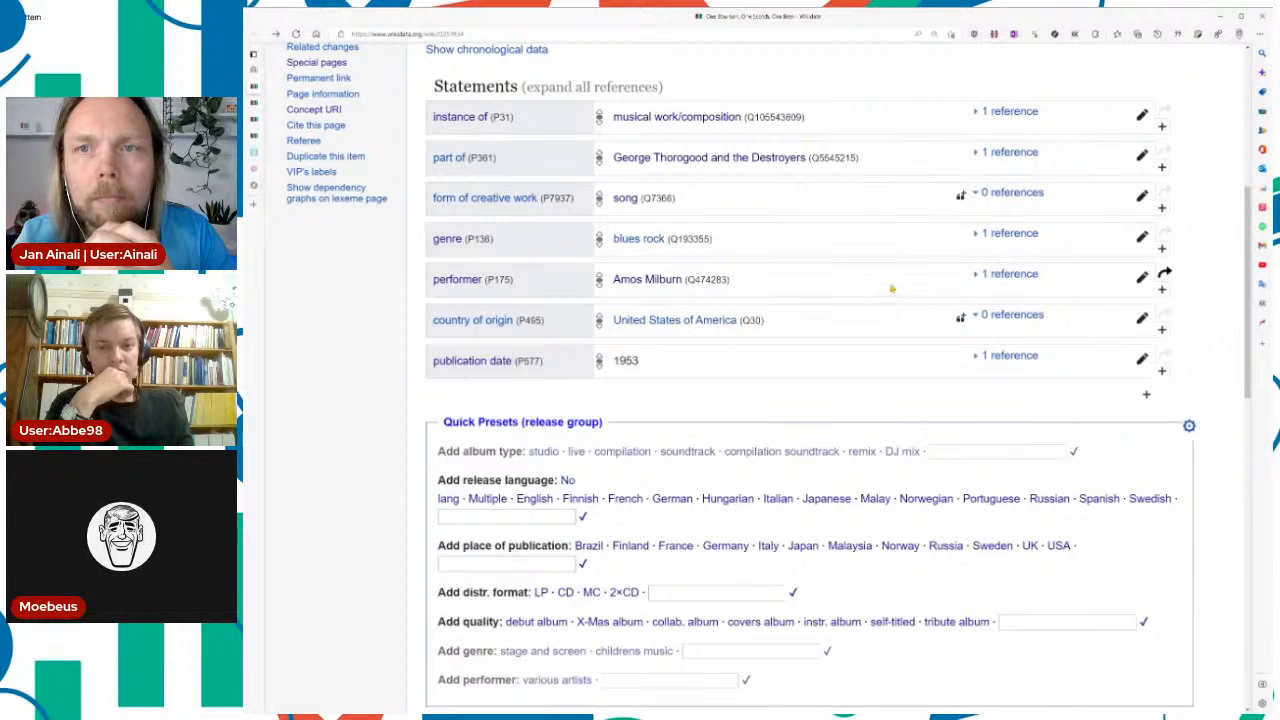
Step: Review the item's description, remaining statements, quick presets and identifiers
{"action": "scroll", "coordinate": [891, 288], "scroll_direction": "up", "scroll_amount": 5}
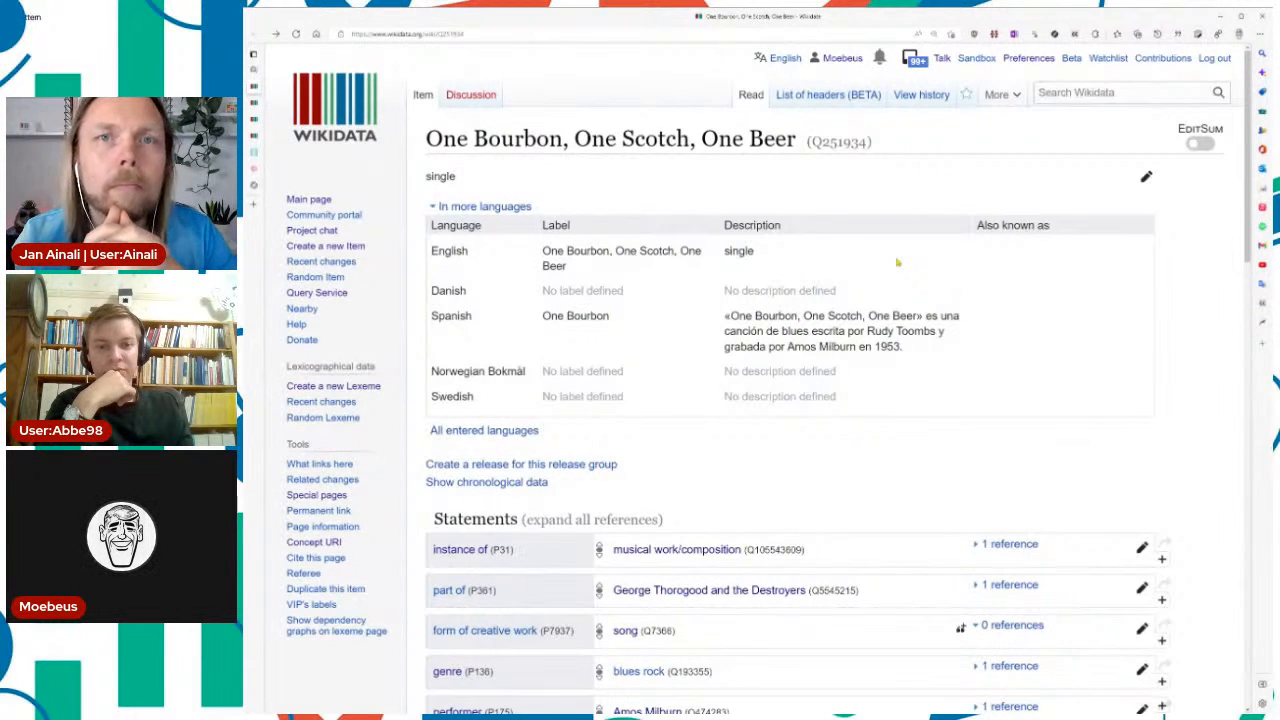
{"action": "scroll", "coordinate": [897, 262], "scroll_direction": "down", "scroll_amount": 3}
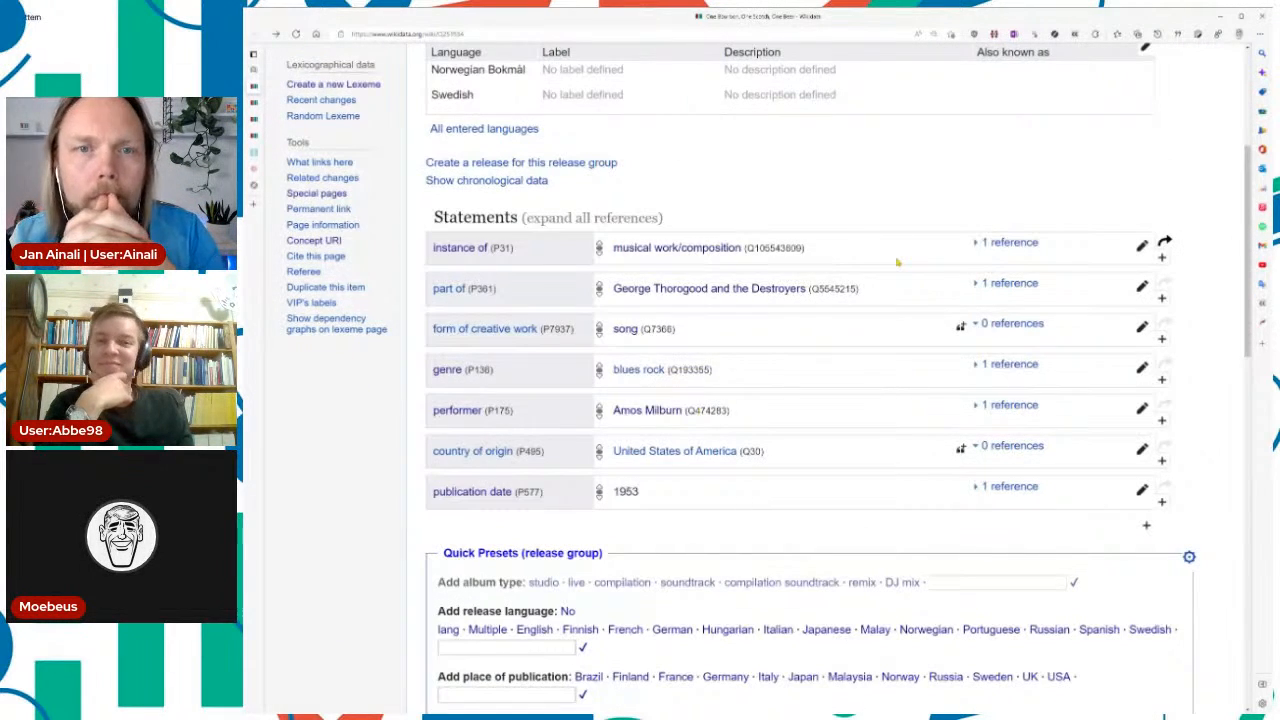
{"action": "scroll", "coordinate": [897, 262], "scroll_direction": "down", "scroll_amount": 7}
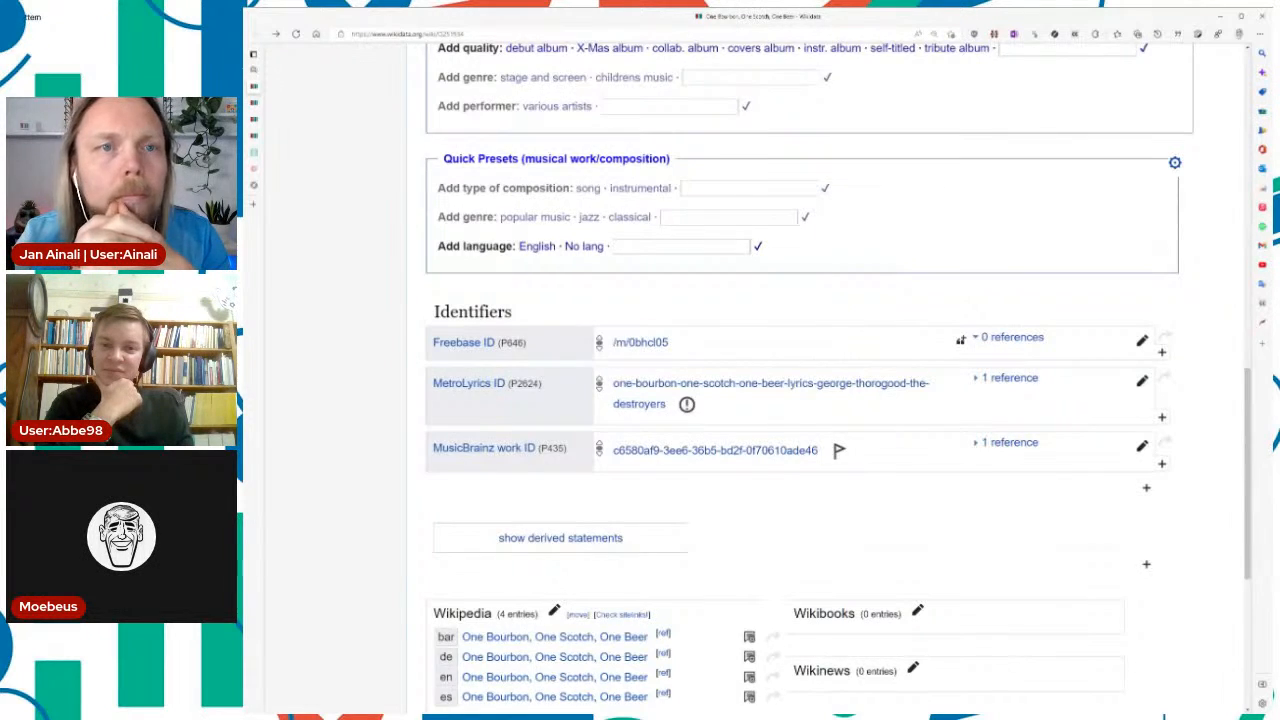
{"action": "scroll", "coordinate": [897, 262], "scroll_direction": "up", "scroll_amount": 10}
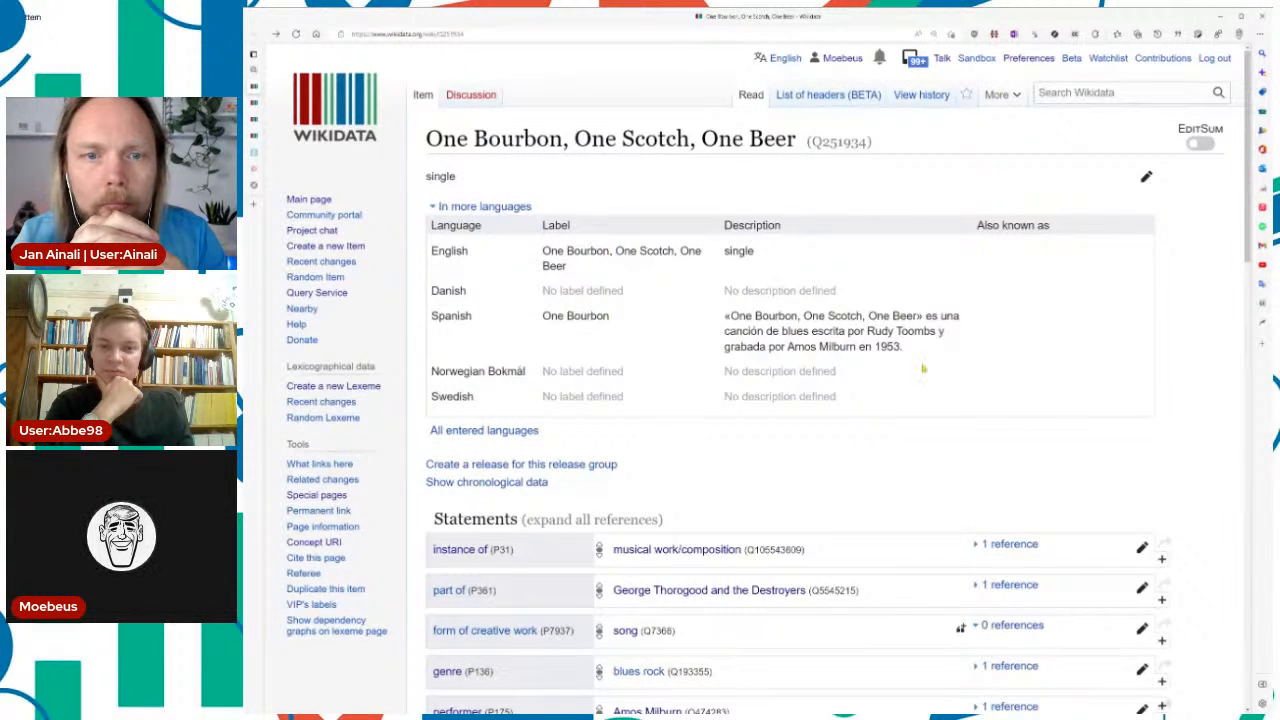
{"action": "scroll", "coordinate": [923, 369], "scroll_direction": "down", "scroll_amount": 10}
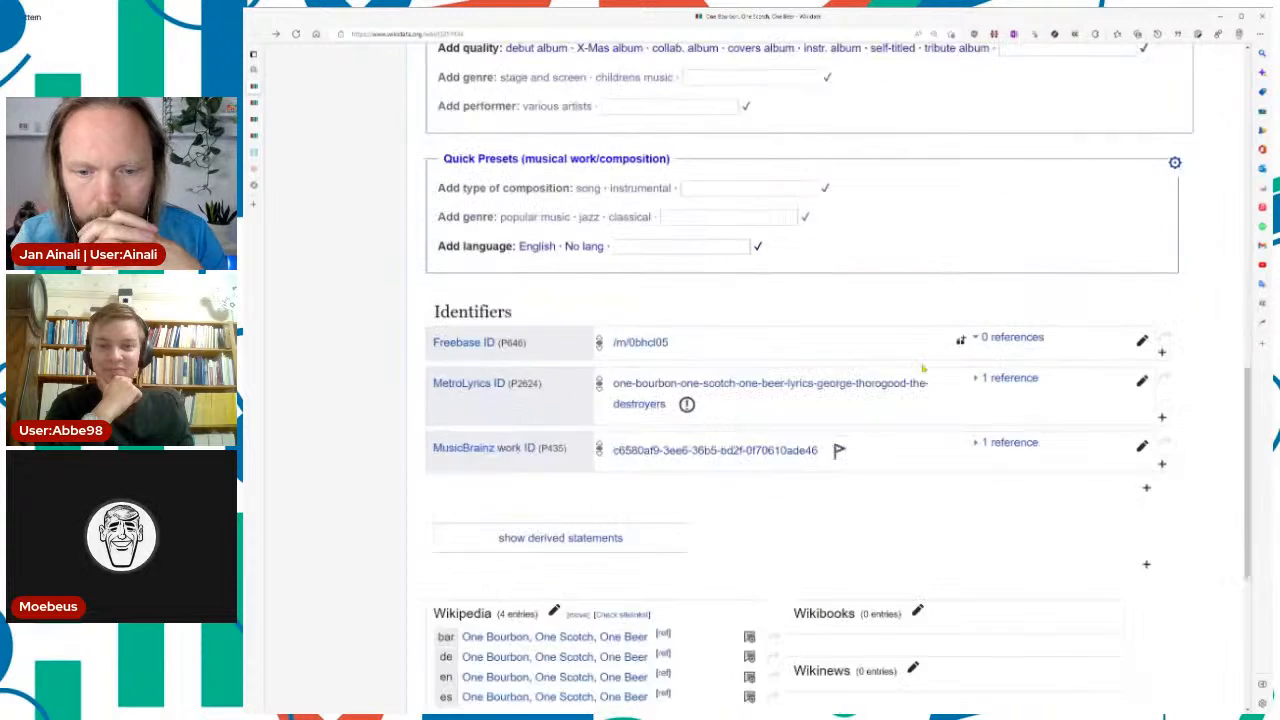
{"action": "scroll", "coordinate": [923, 369], "scroll_direction": "up", "scroll_amount": 15}
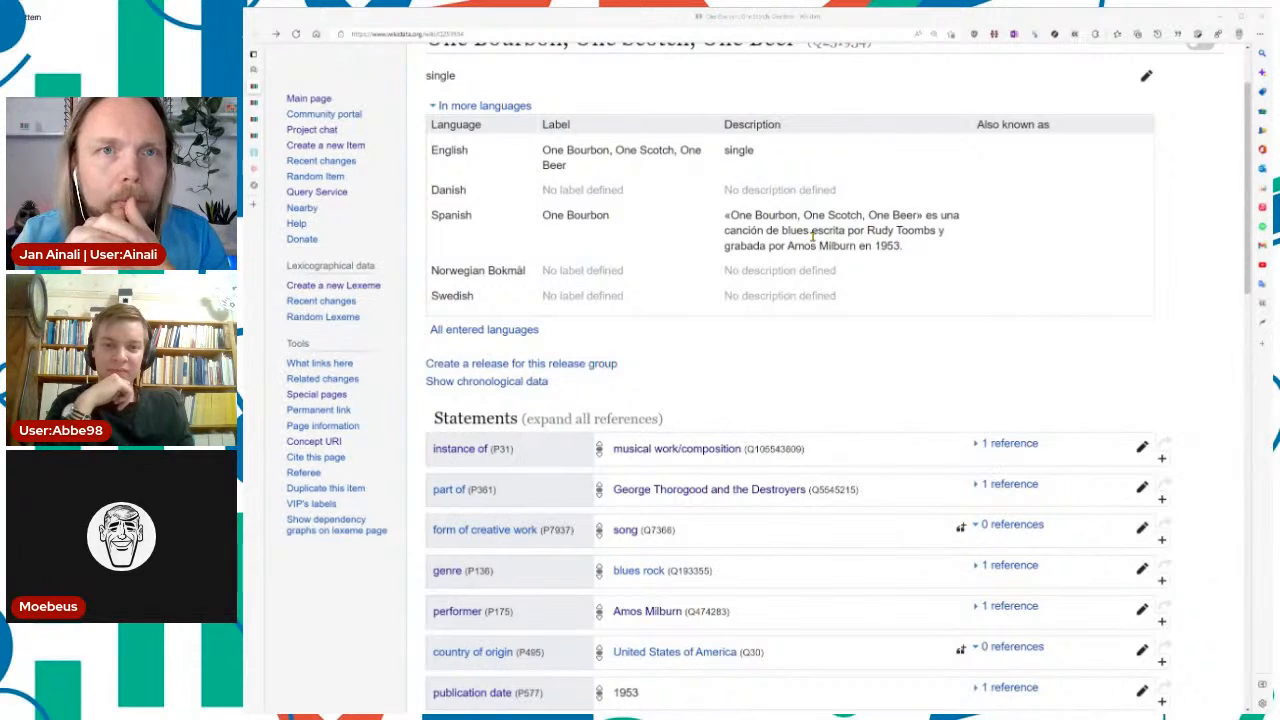
Step: Add a title statement with the value "One Scotch, One Bourbon, One Beer"
{"action": "left_click", "coordinate": [1027, 322]}
{"action": "type", "text": "a"}
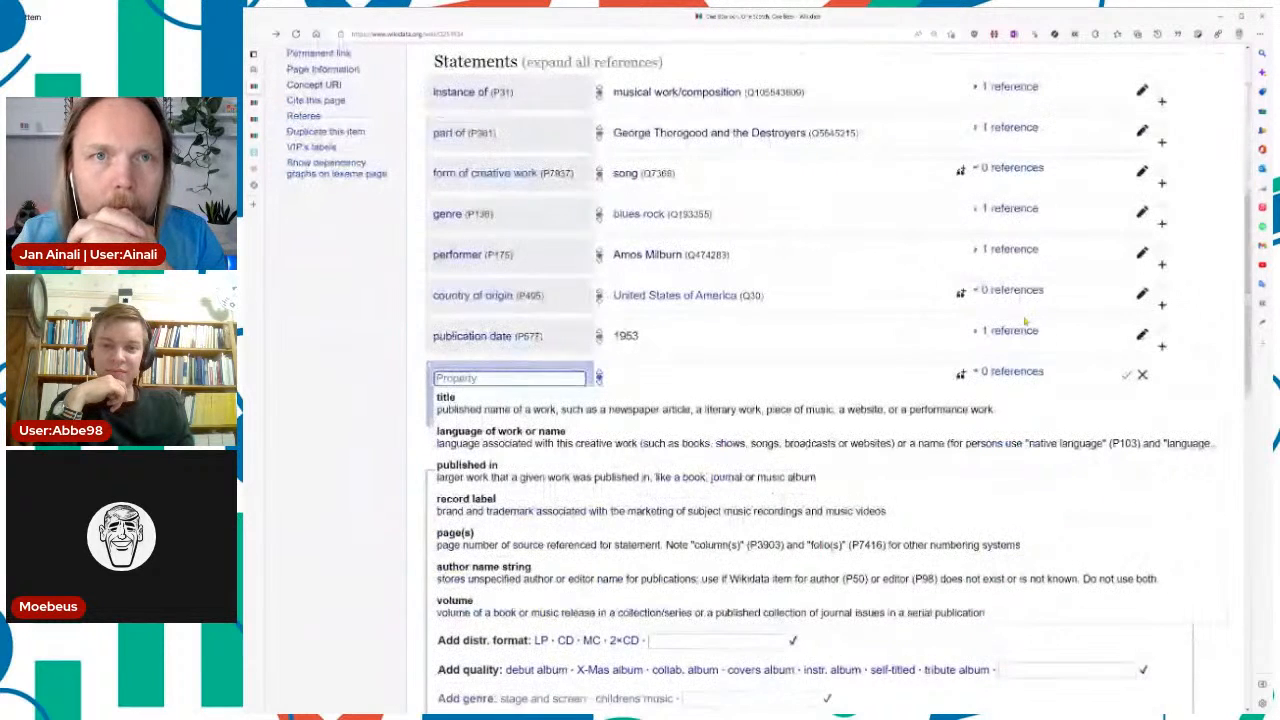
{"action": "type", "text": "tit"}
{"action": "key", "text": "Down"}
{"action": "key", "text": "Return"}
{"action": "type", "text": "One Scotch, One Bourbon, One Beer"}
{"action": "key", "text": "Tab"}
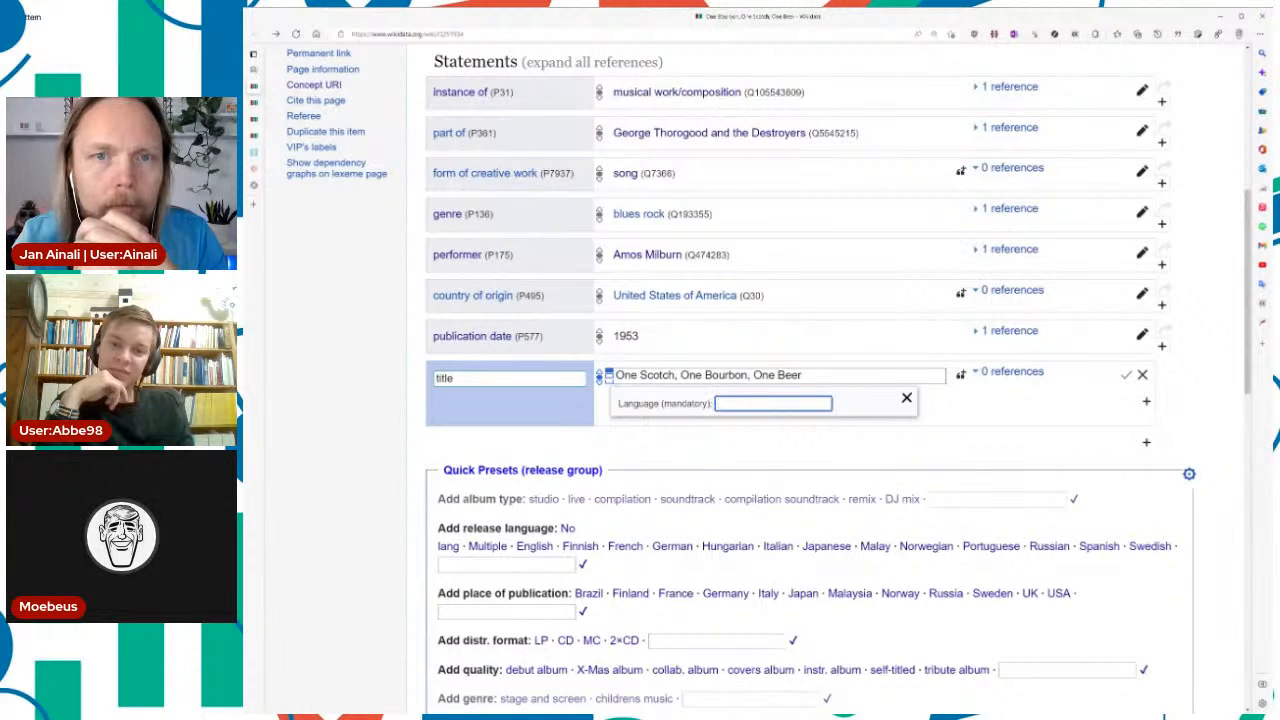
Step: Set the language of the new title to English, publish the statement and reload the item page
{"action": "type", "text": "en"}
{"action": "key", "text": "Down"}
{"action": "key", "text": "Return"}
{"action": "key", "text": "shift+Tab"}
{"action": "key", "text": "Return"}
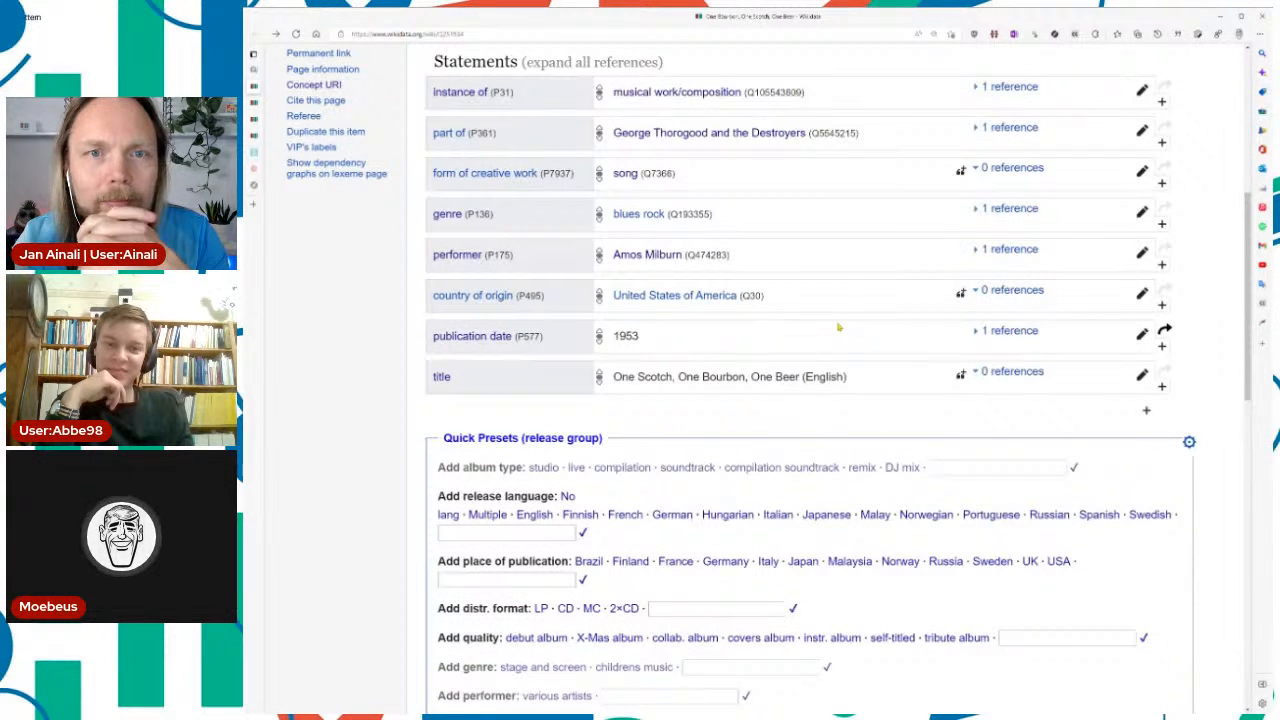
{"action": "key", "text": "F5"}
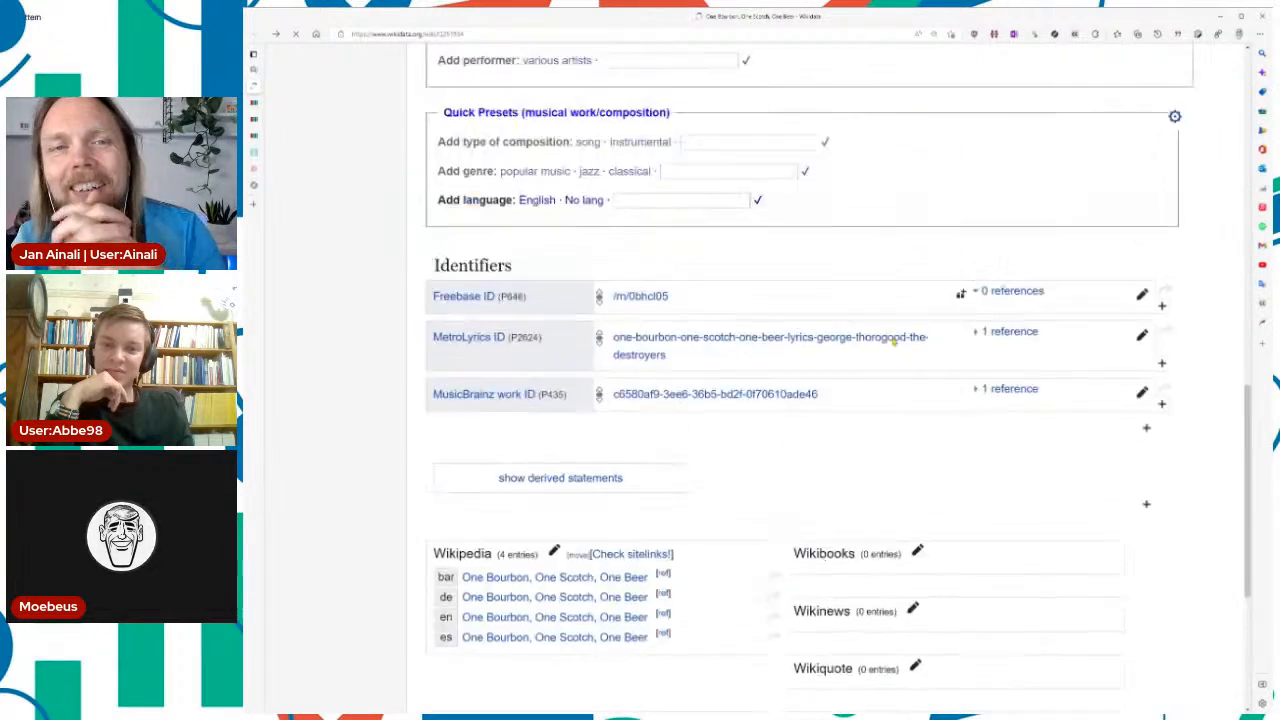
Step: Start editing the item's labels and move the English label "One Bourbon, One Scotch, One Beer" into the English aliases
{"action": "scroll", "coordinate": [893, 341], "scroll_direction": "up", "scroll_amount": 15}
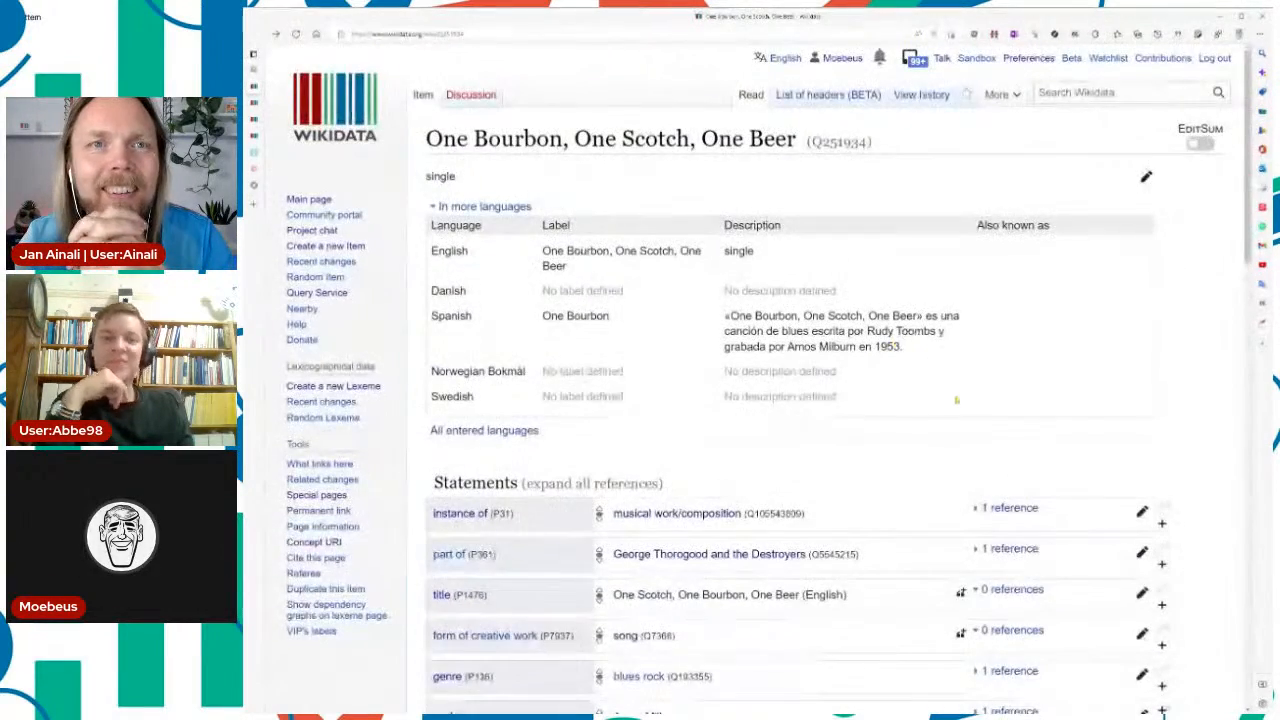
{"action": "scroll", "coordinate": [956, 399], "scroll_direction": "down", "scroll_amount": 1}
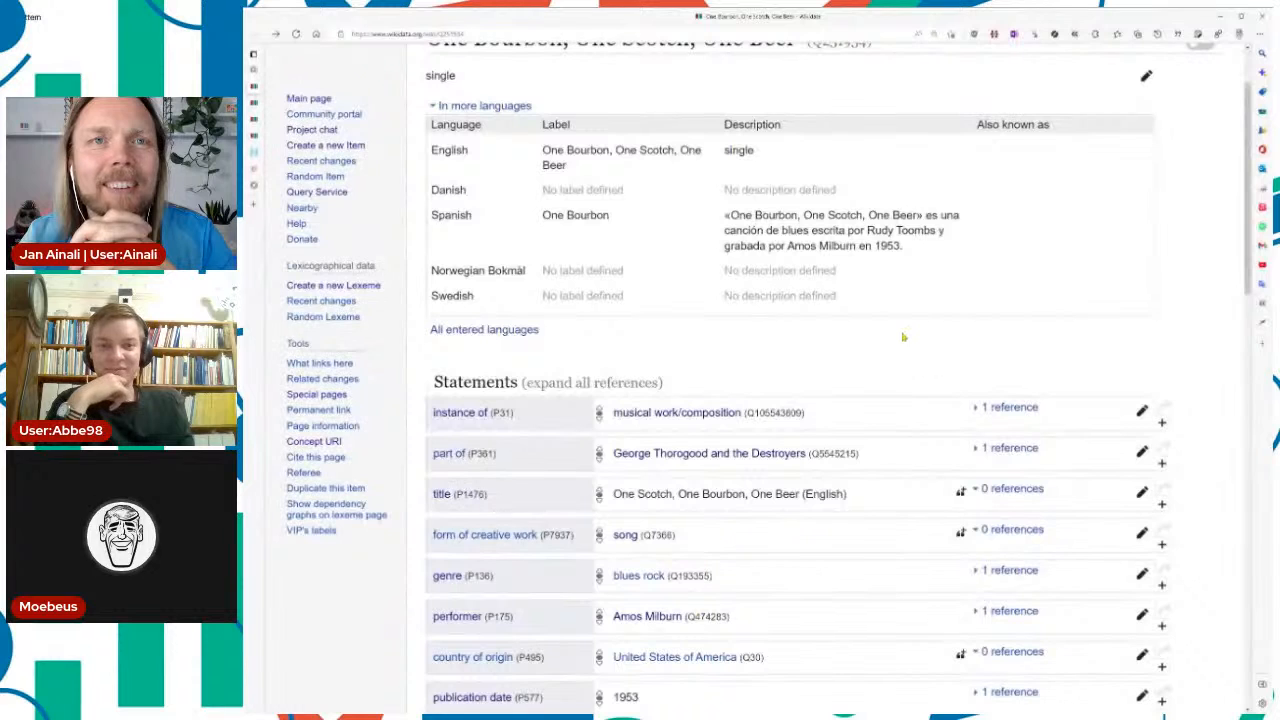
{"action": "key", "text": "e"}
{"action": "key", "text": "ctrl+a"}
{"action": "key", "text": "ctrl+c"}
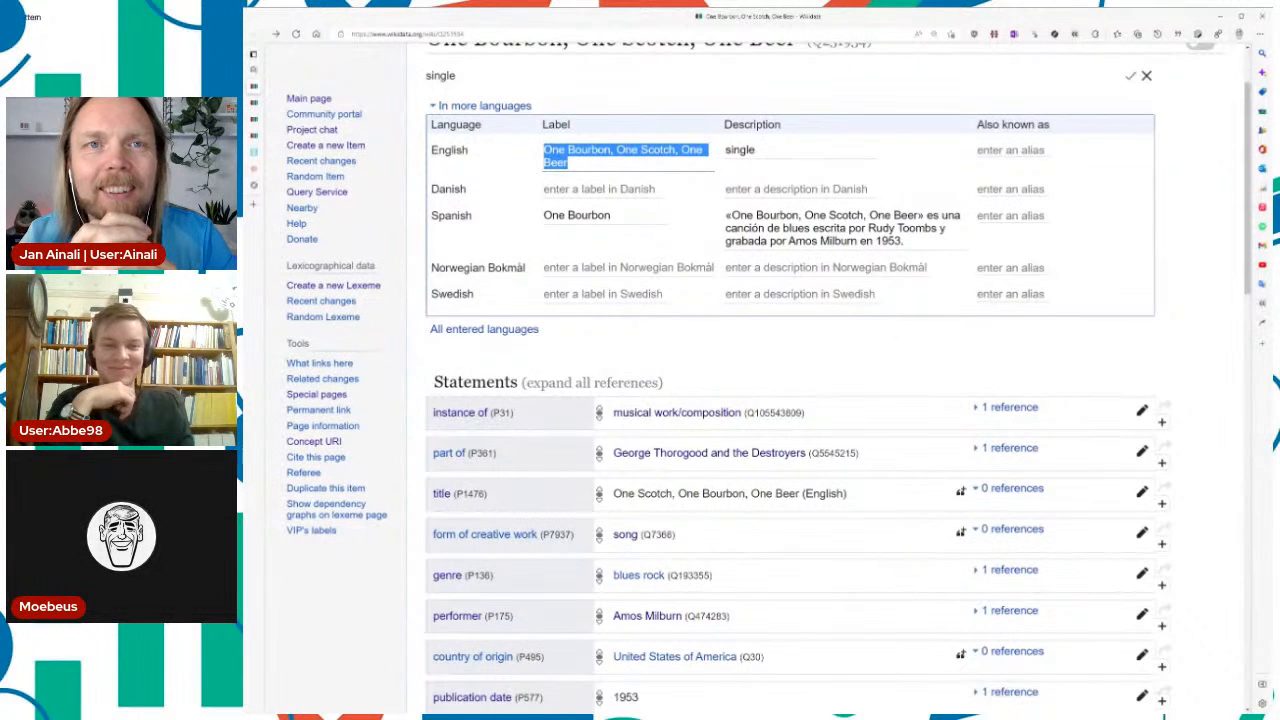
{"action": "key", "text": "BackSpace"}
{"action": "key", "text": "Tab"}
{"action": "key", "text": "Tab"}
{"action": "key", "text": "ctrl+v"}
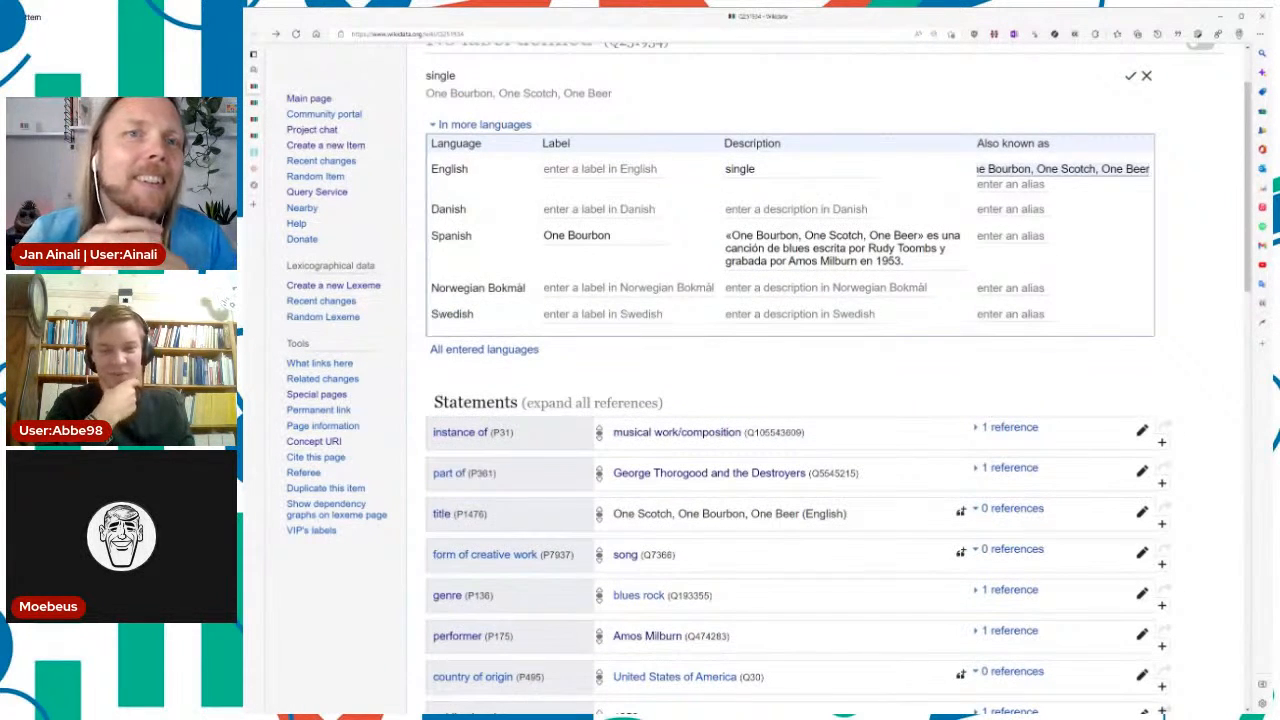
Step: Copy the value of the title statement and enter "One Scotch, One Bourbon, One Beer" as the English label
{"action": "key", "text": "shift+Tab"}
{"action": "key", "text": "shift+Tab"}
{"action": "left_click_drag", "start_coordinate": [614, 514], "coordinate": [800, 514]}
{"action": "key", "text": "ctrl+c"}
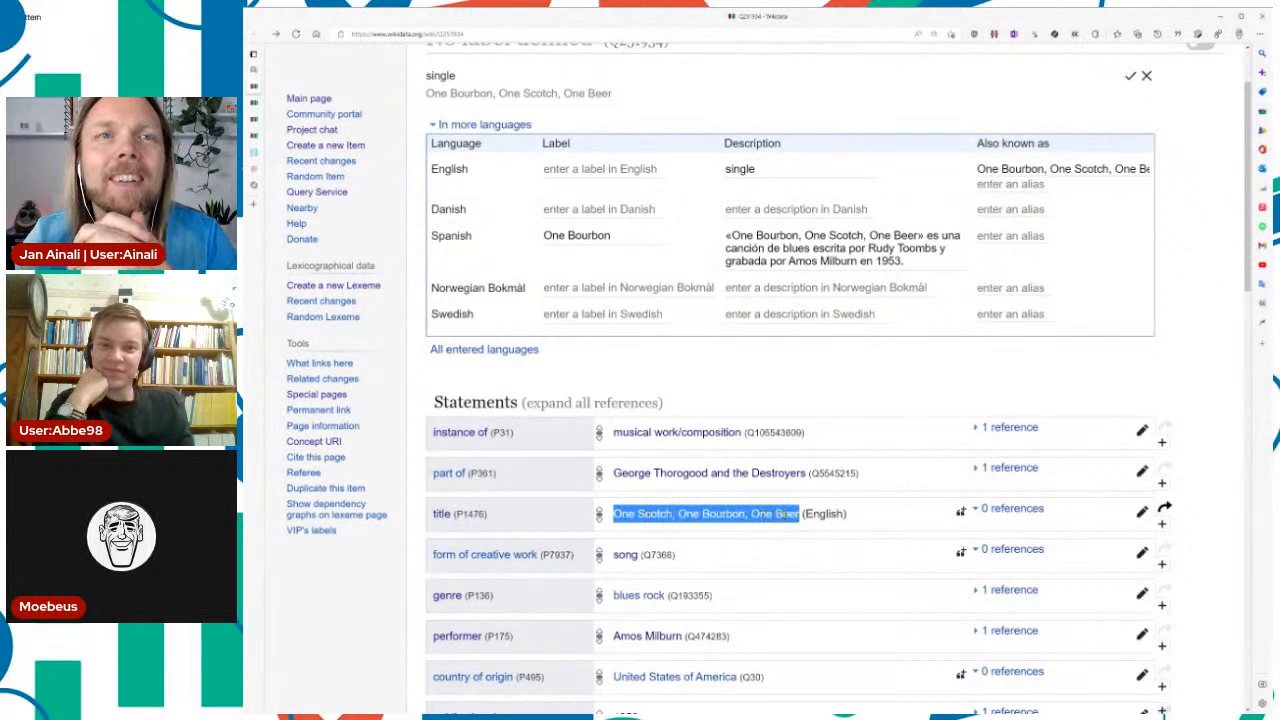
{"action": "left_click", "coordinate": [611, 183]}
{"action": "key", "text": "ctrl+v"}
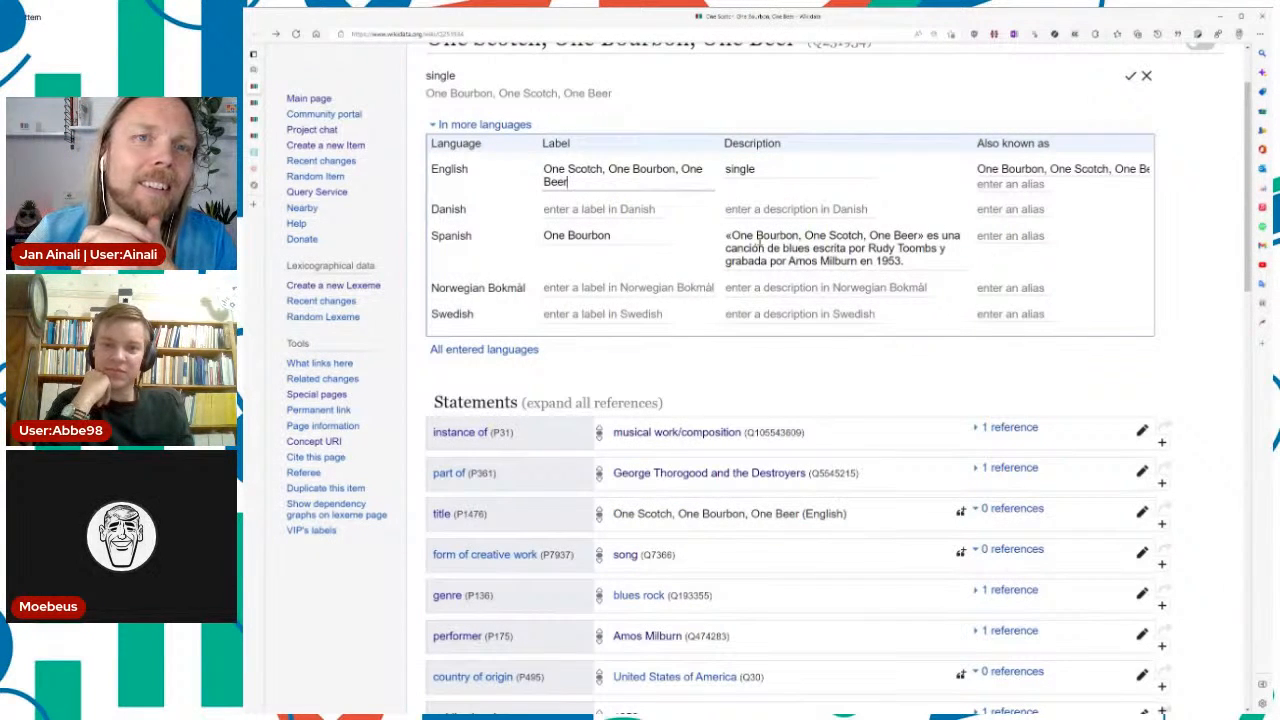
Step: Replace the Spanish label with the copied title "One Scotch, One Bourbon, One Beer"
{"action": "left_click", "coordinate": [652, 238]}
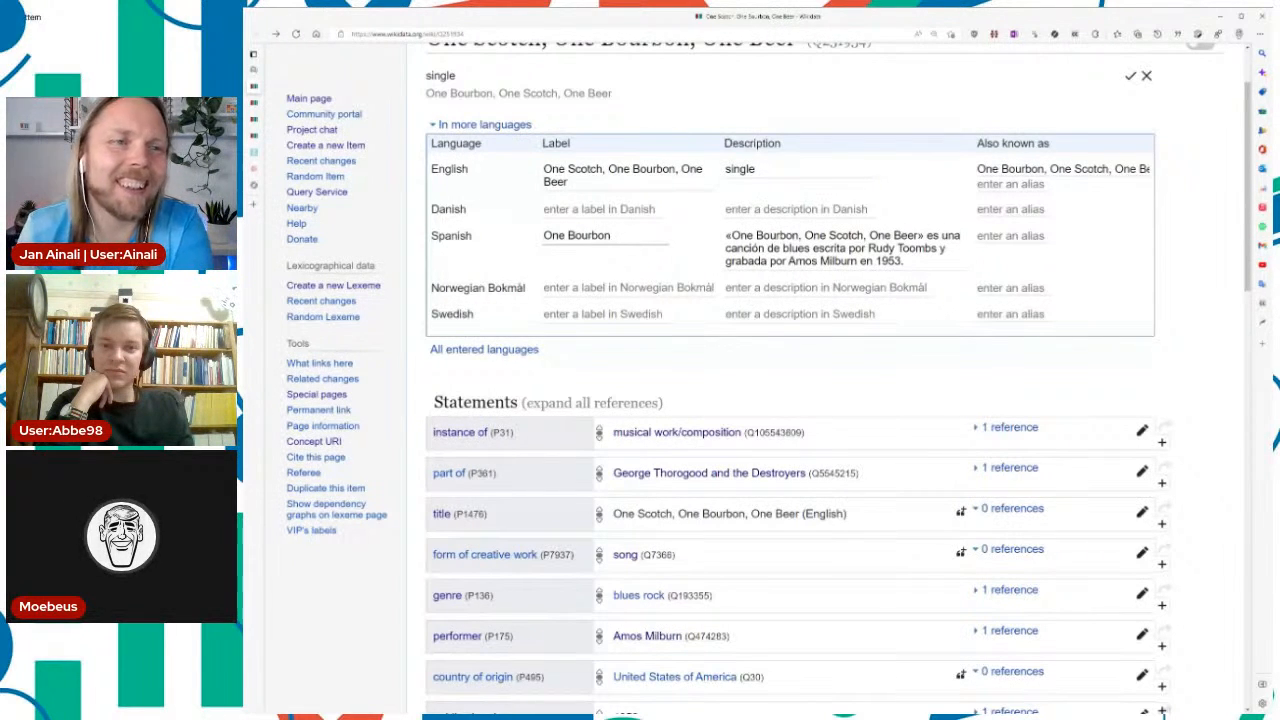
{"action": "key", "text": "ctrl+a"}
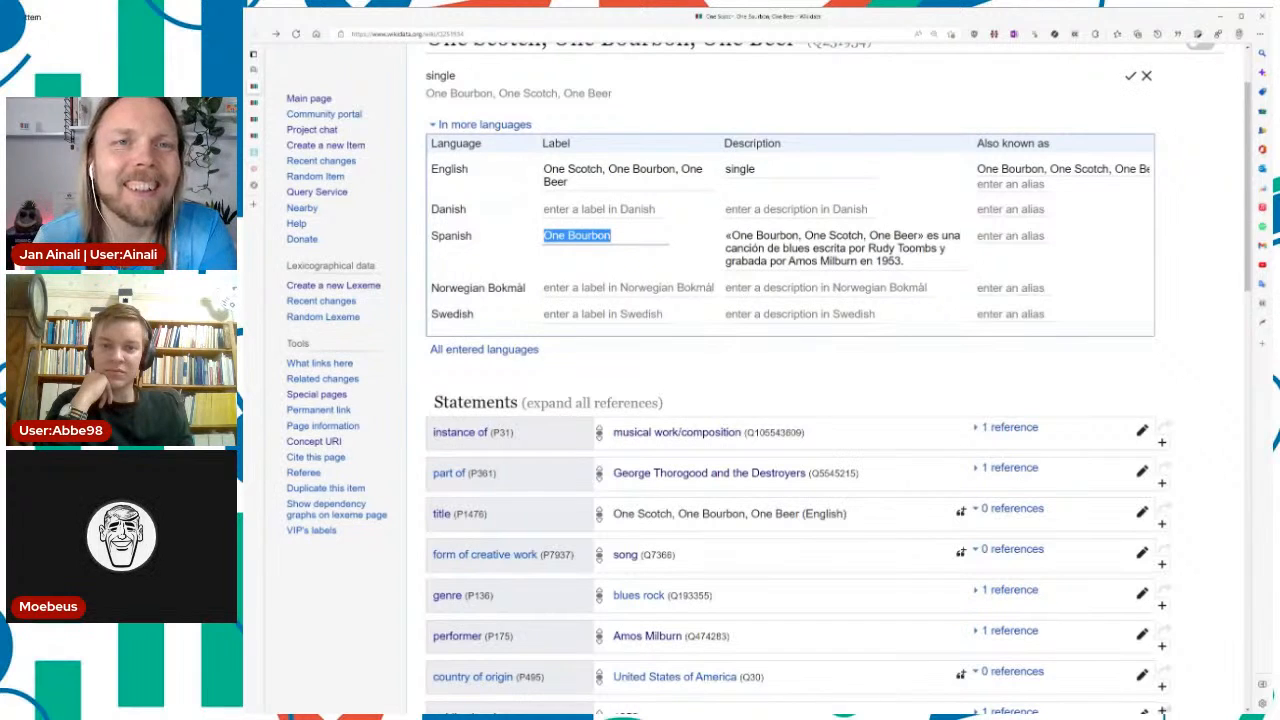
{"action": "key", "text": "ctrl+v"}
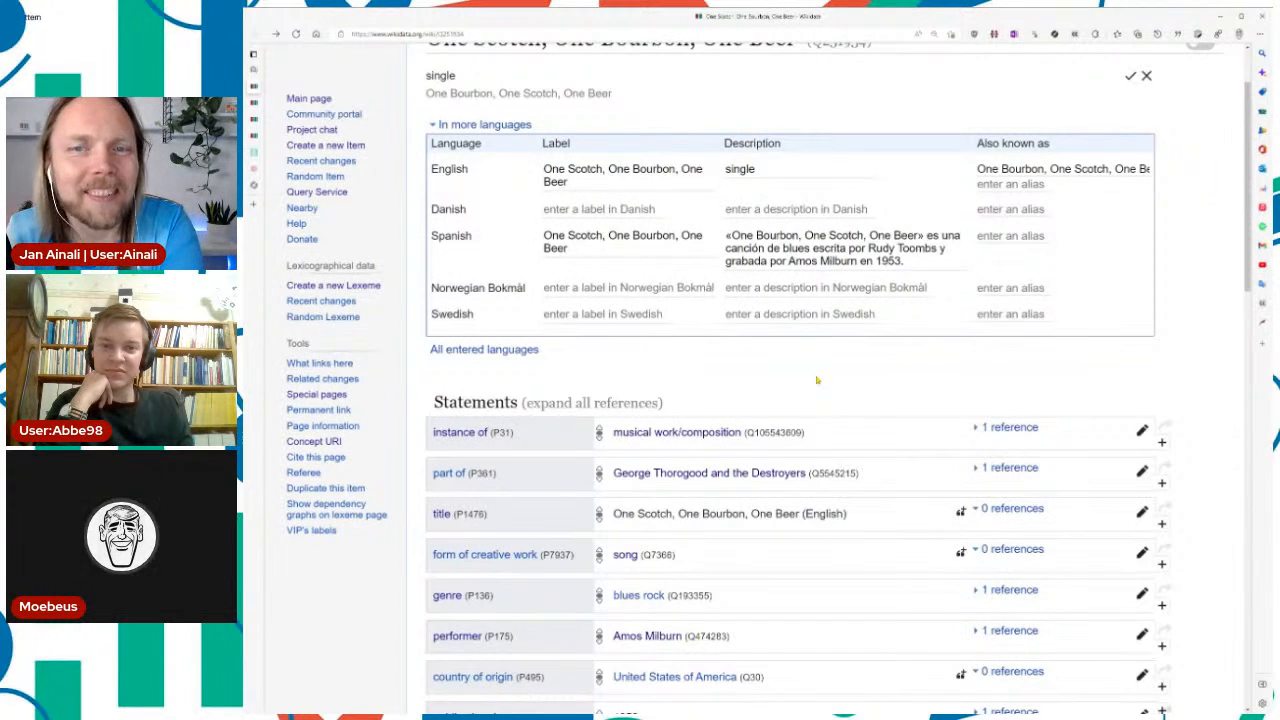
Step: Replace the English description with "original song written and compose by"
{"action": "left_click", "coordinate": [787, 170]}
{"action": "key", "text": "ctrl+a"}
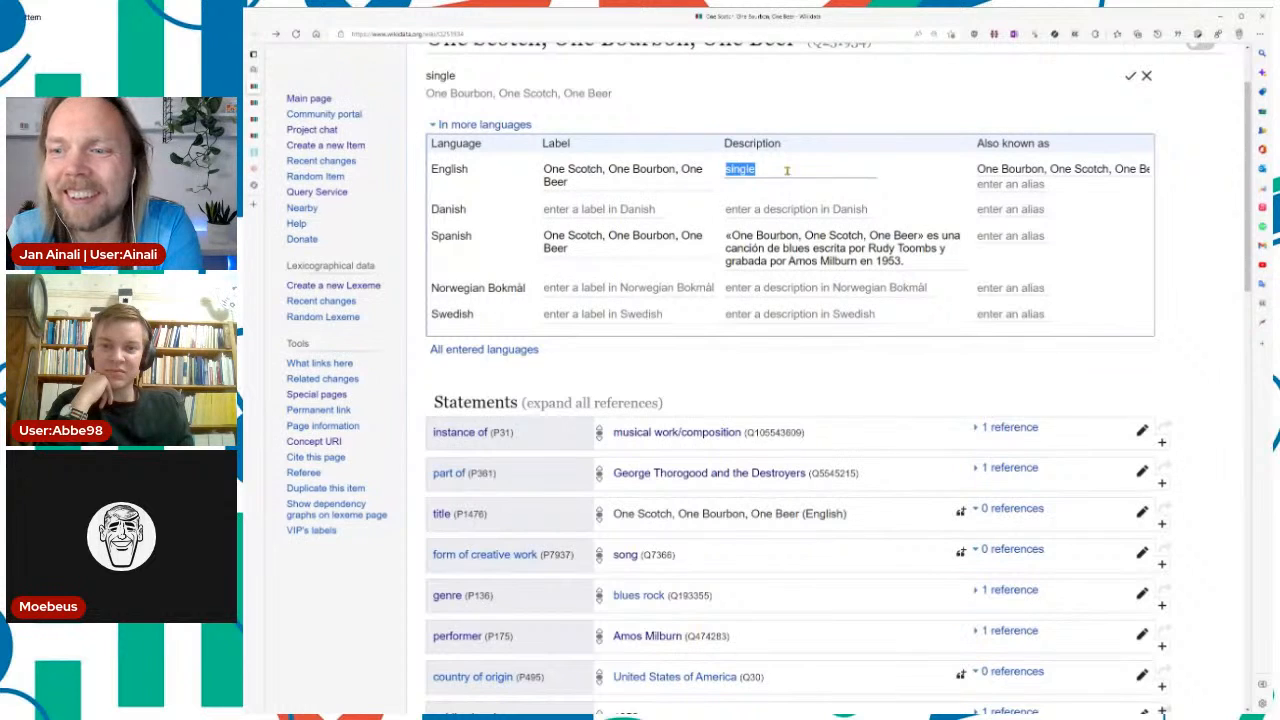
{"action": "type", "text": "ori"}
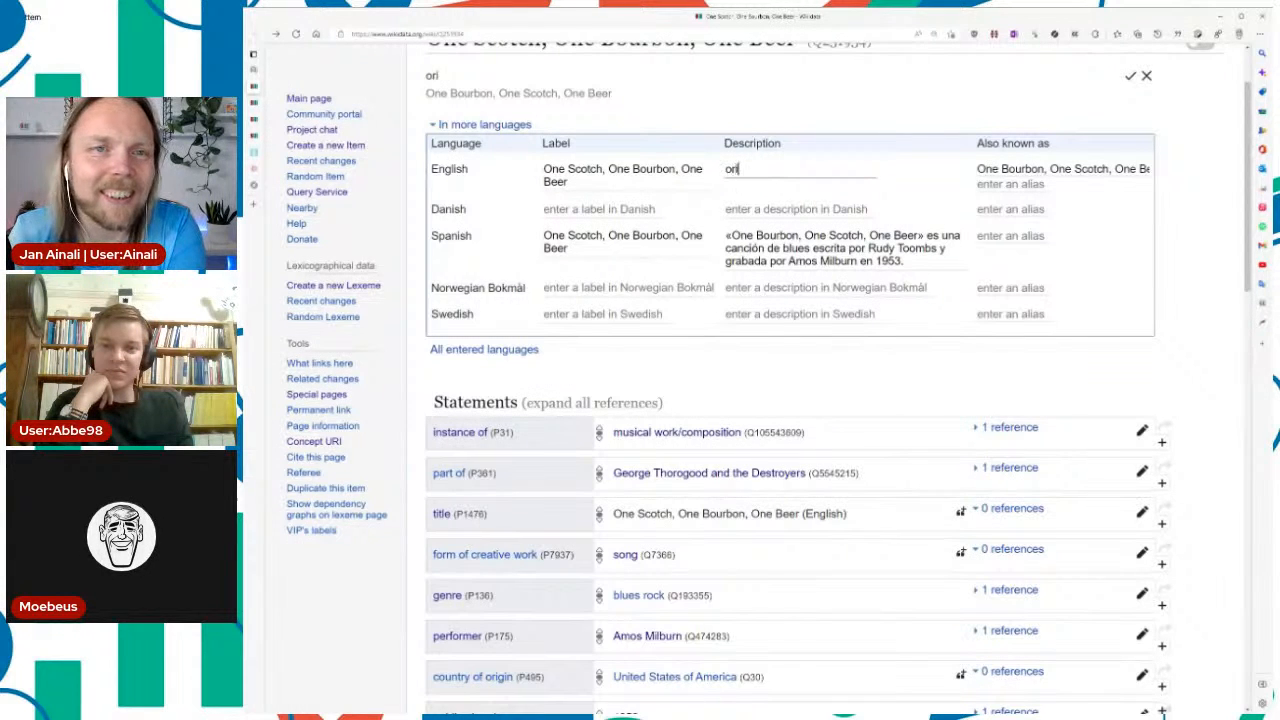
{"action": "type", "text": "ginal song"}
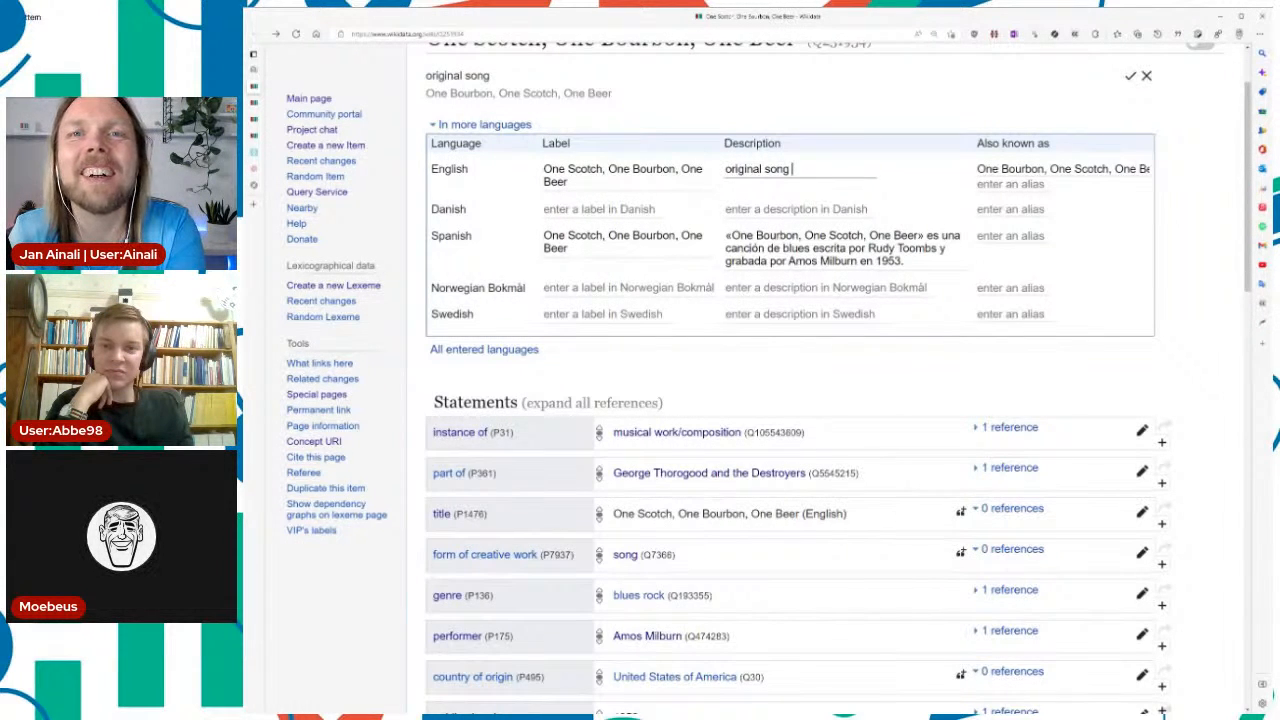
{"action": "type", "text": " wr"}
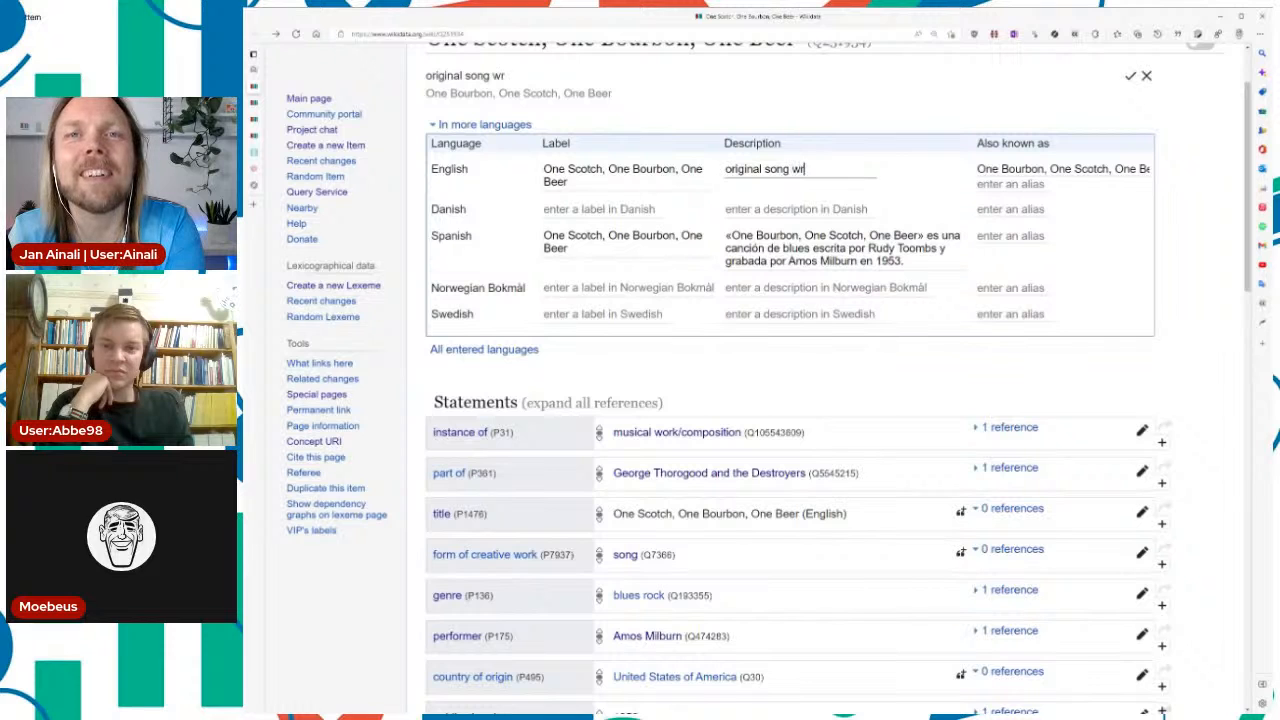
{"action": "type", "text": "itten and compose dby"}
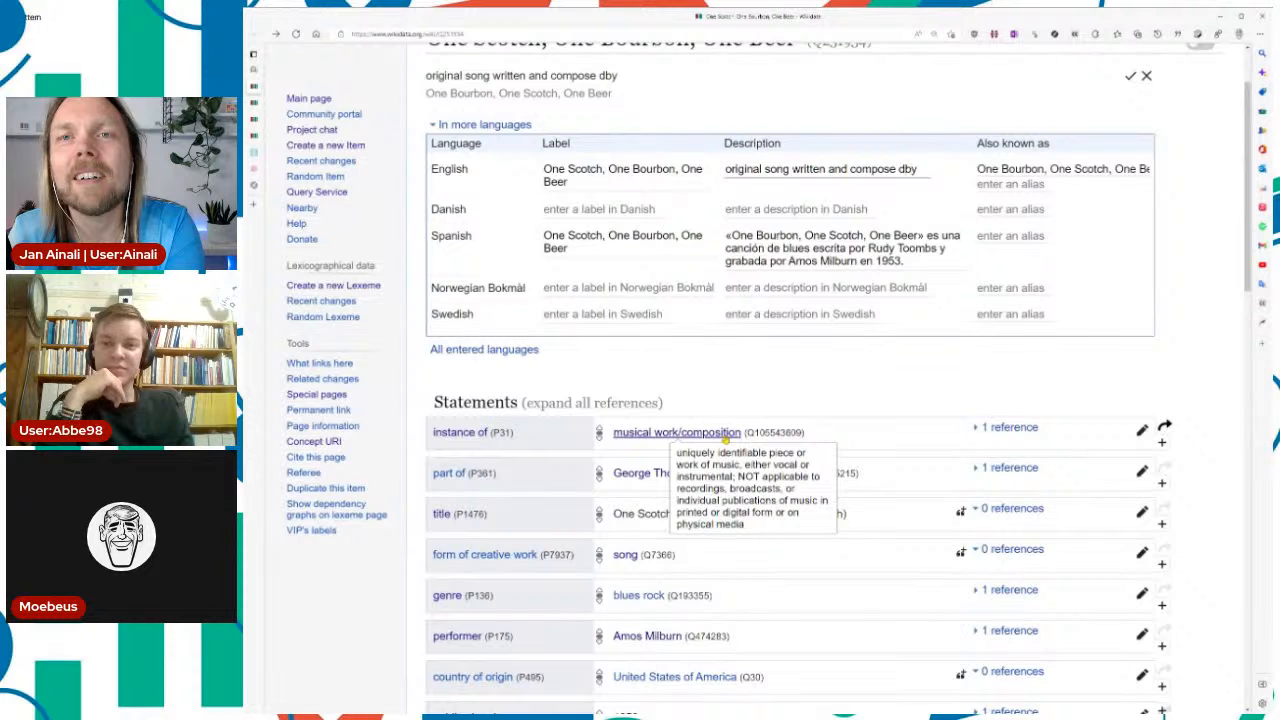
{"action": "key", "text": "BackSpace"}
{"action": "key", "text": "BackSpace"}
{"action": "key", "text": "BackSpace"}
{"action": "key", "text": "BackSpace"}
{"action": "type", "text": "by"}
Step: Preview the linked English Wikipedia article and copy the songwriter's name, Rudy Toombs, from its infobox
{"action": "scroll", "coordinate": [676, 440], "scroll_direction": "down", "scroll_amount": 10}
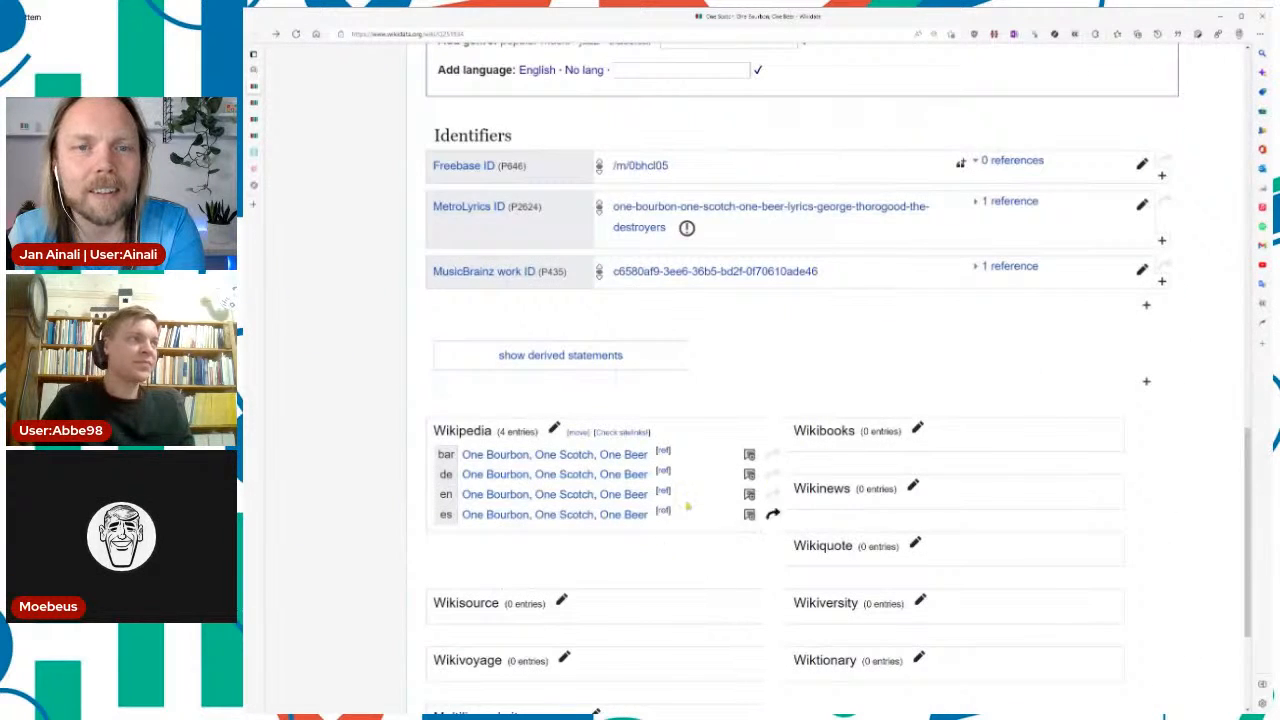
{"action": "left_click", "coordinate": [749, 494]}
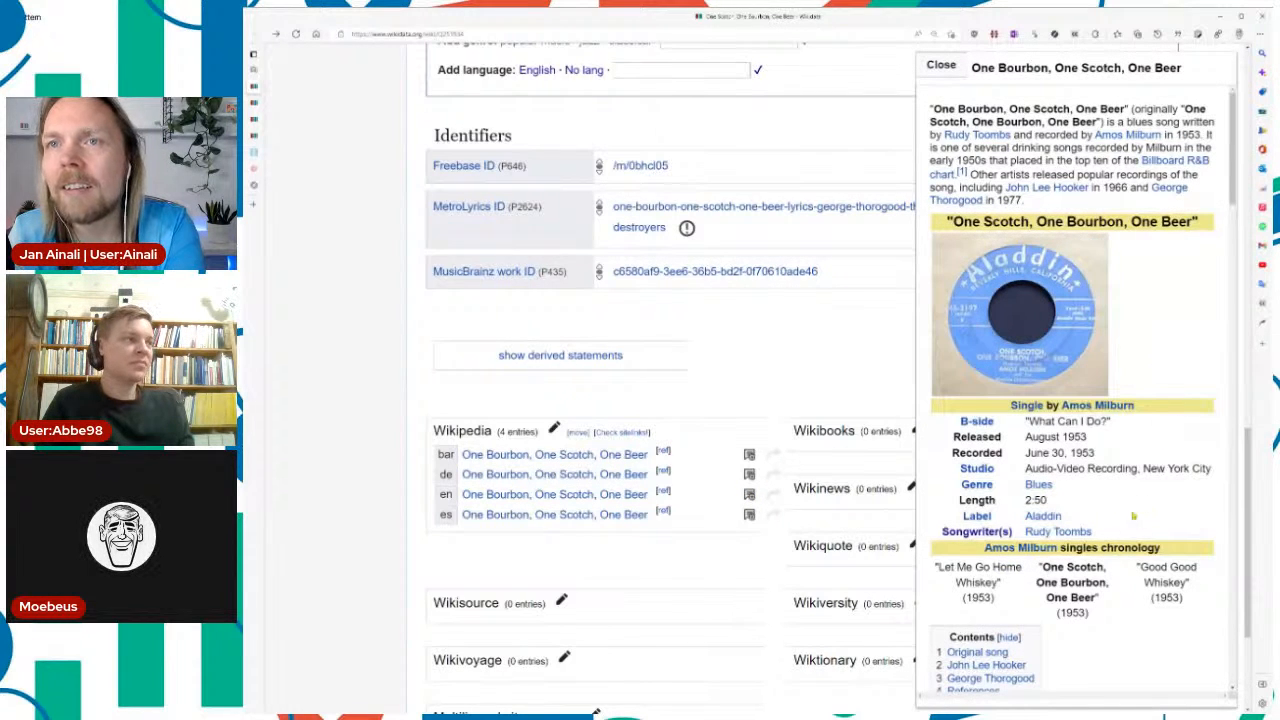
{"action": "left_click_drag", "start_coordinate": [1094, 532], "coordinate": [1027, 532]}
{"action": "key", "text": "ctrl+c"}
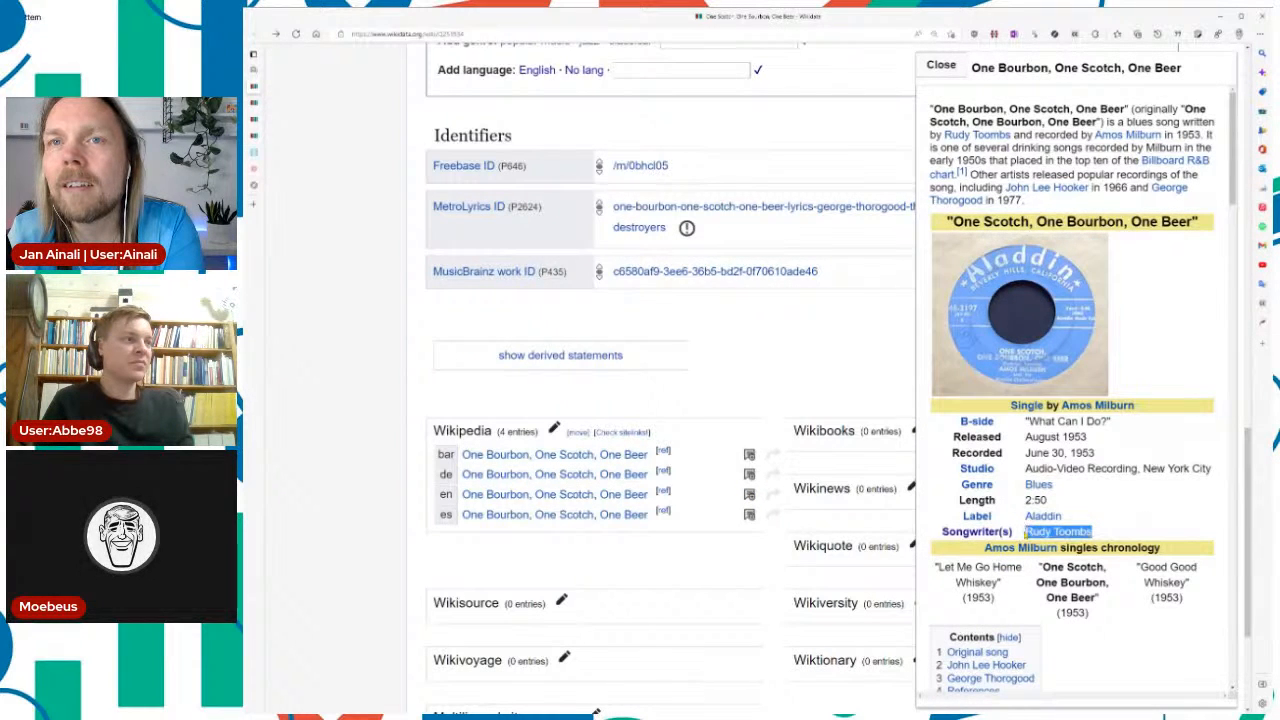
Step: Close the article preview, append "Rudy Toombs" to the English description and publish the label changes
{"action": "left_click", "coordinate": [817, 367]}
{"action": "scroll", "coordinate": [815, 366], "scroll_direction": "up", "scroll_amount": 15}
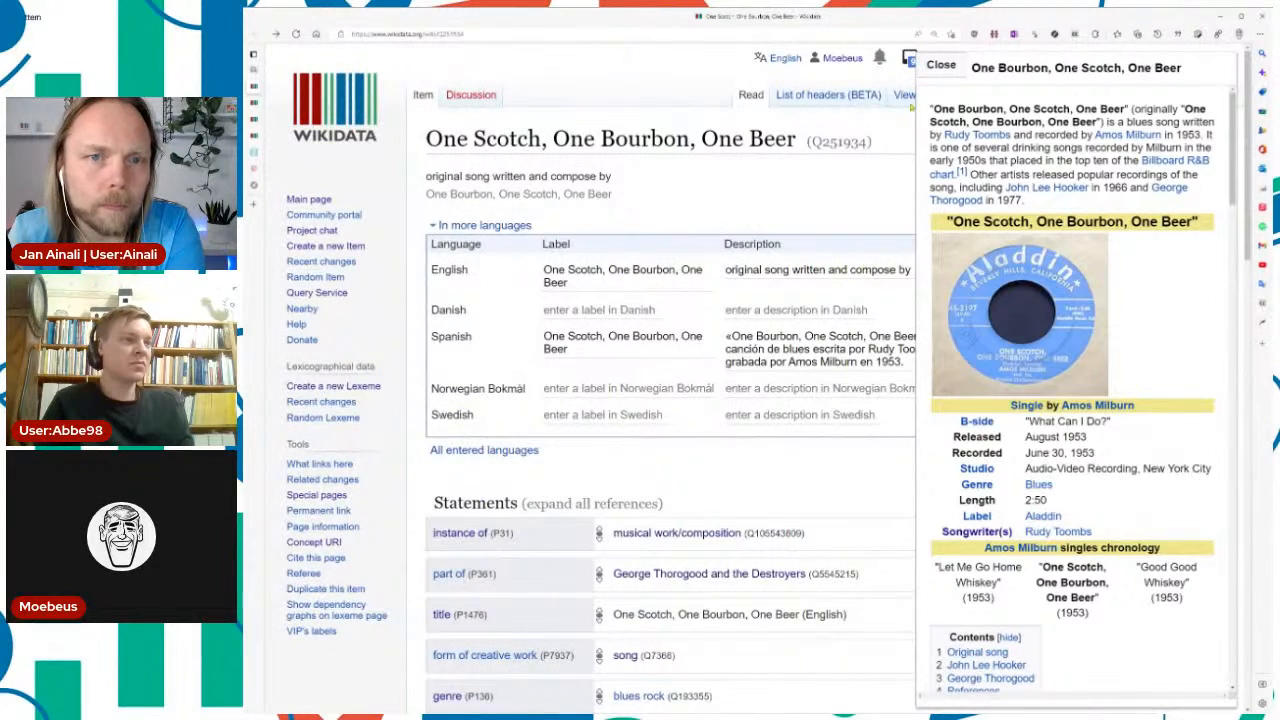
{"action": "left_click", "coordinate": [941, 65]}
{"action": "left_click", "coordinate": [914, 272]}
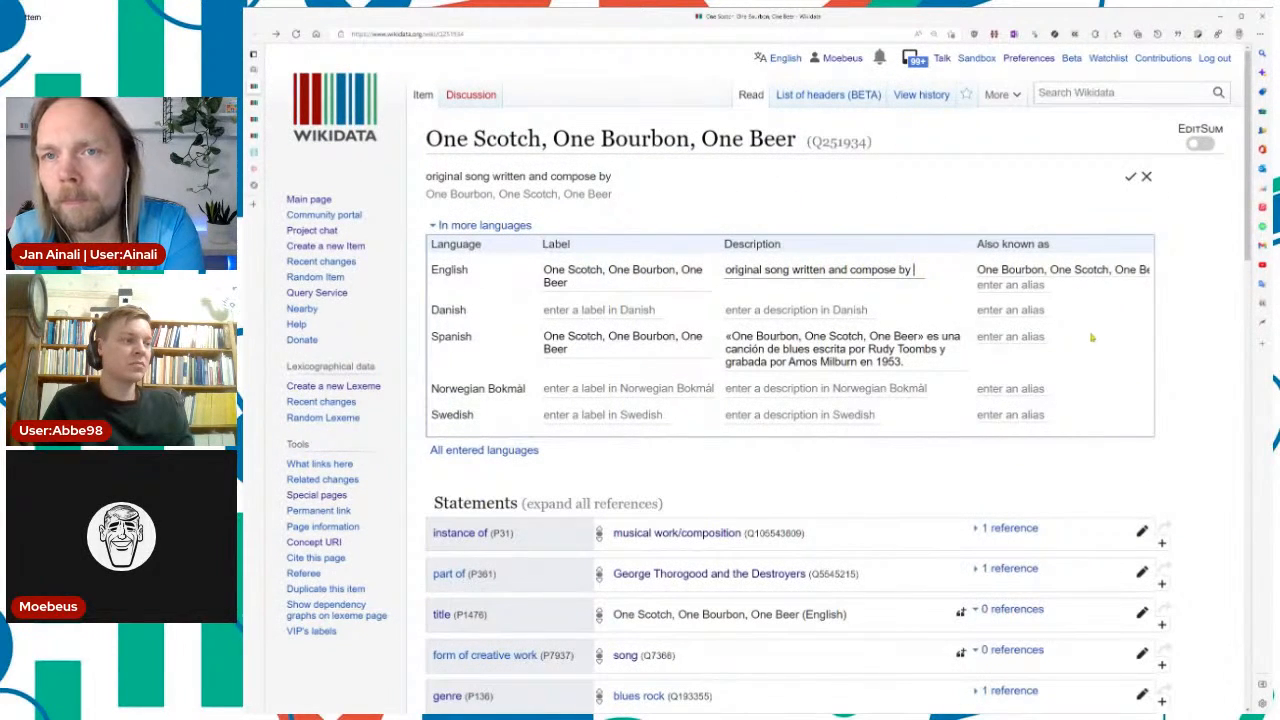
{"action": "key", "text": "ctrl+v"}
{"action": "key", "text": "Return"}
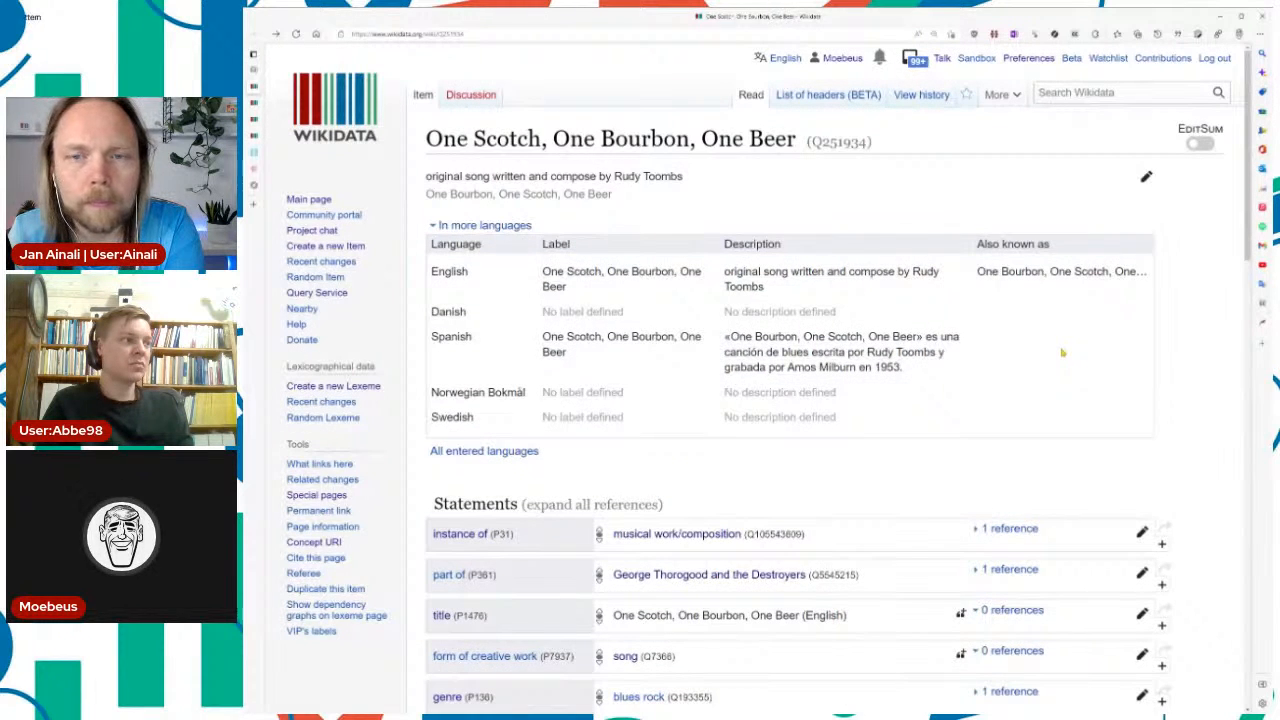
Step: Correct "compose" to "composed" in the English description and publish the change
{"action": "left_click", "coordinate": [1146, 177]}
{"action": "left_click", "coordinate": [765, 273]}
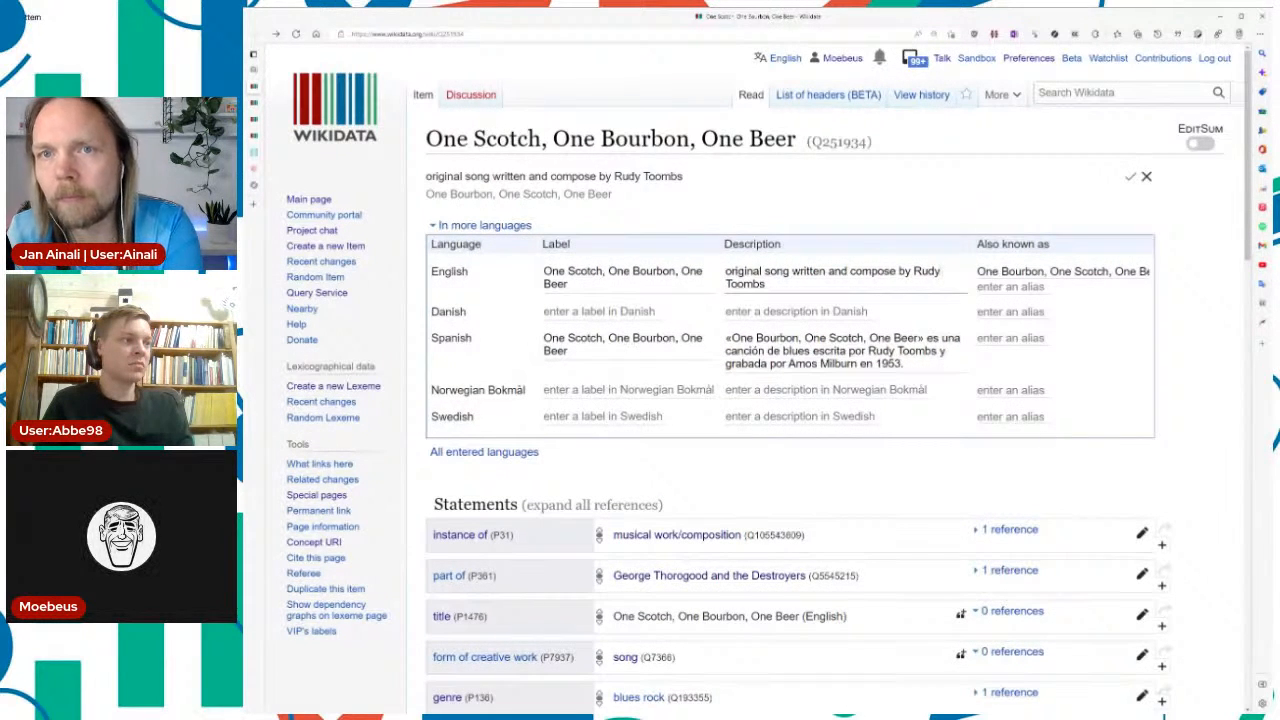
{"action": "type", "text": "d"}
{"action": "key", "text": "Return"}
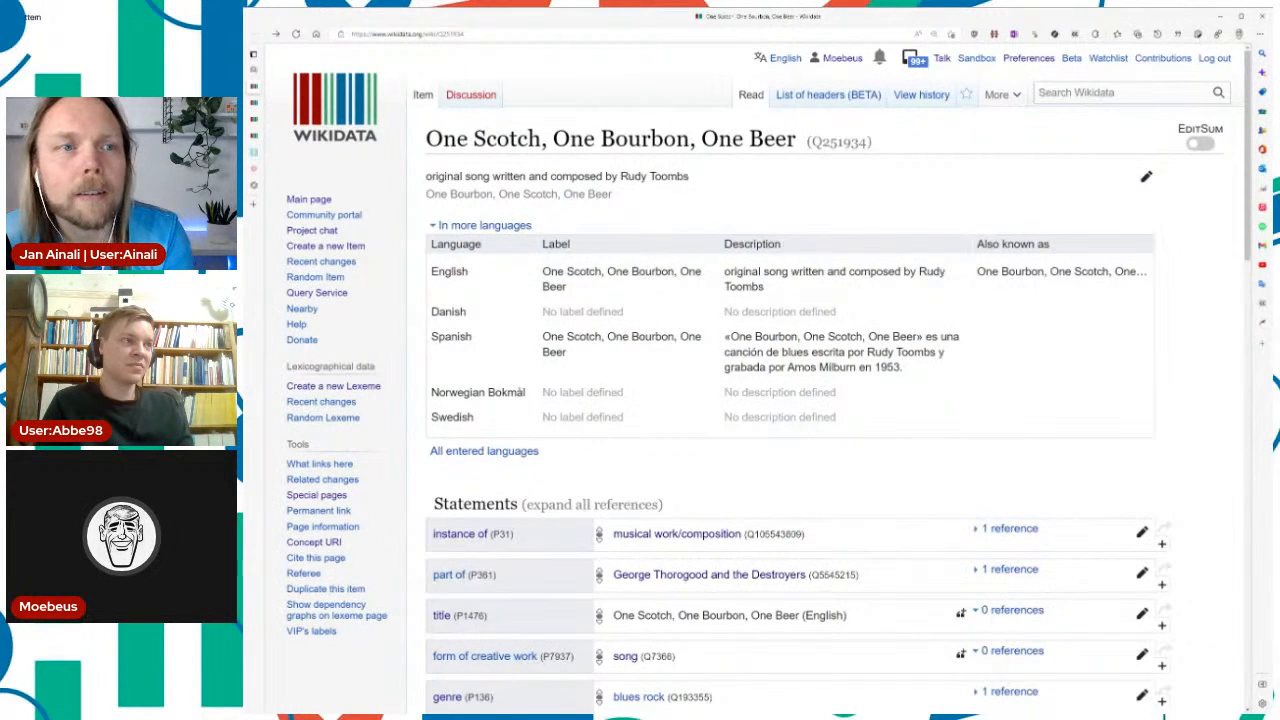
Step: Remove the song title and "es una" from the start of the Spanish description, leaving it to begin with "canción de blues", and publish
{"action": "left_click", "coordinate": [1064, 378]}
{"action": "left_click", "coordinate": [959, 345]}
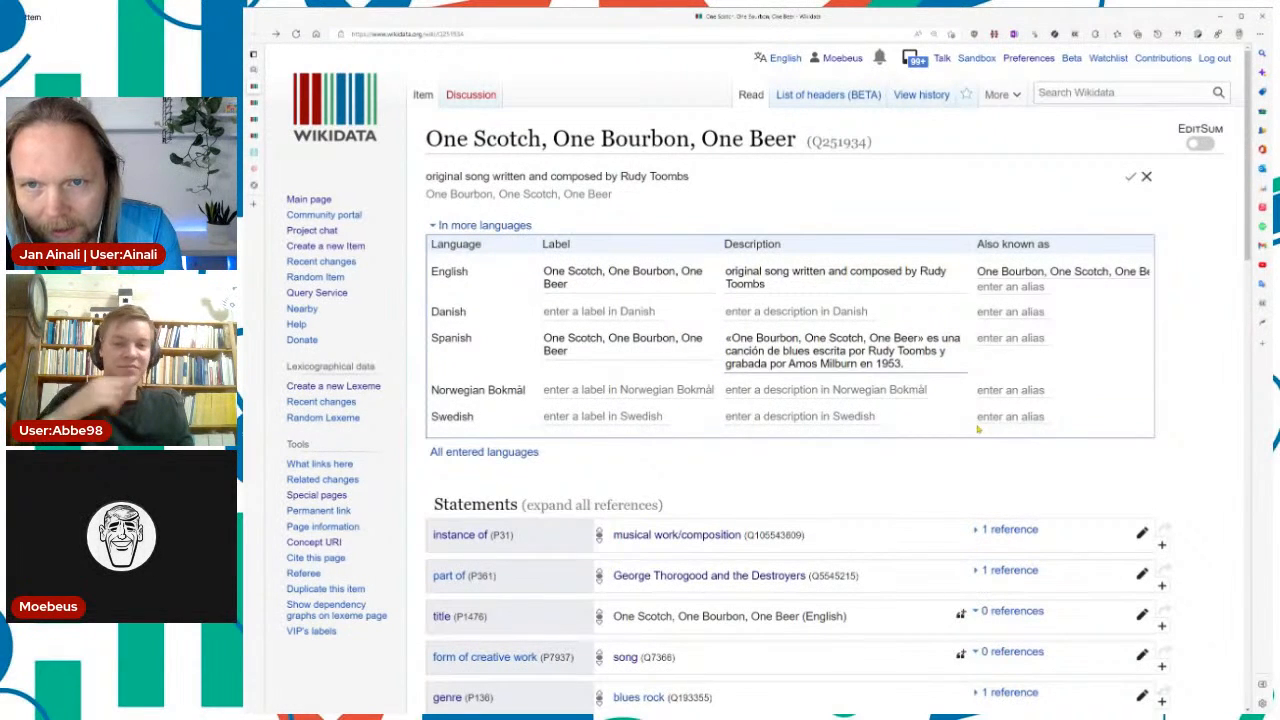
{"action": "key", "text": "shift+Home"}
{"action": "key", "text": "BackSpace"}
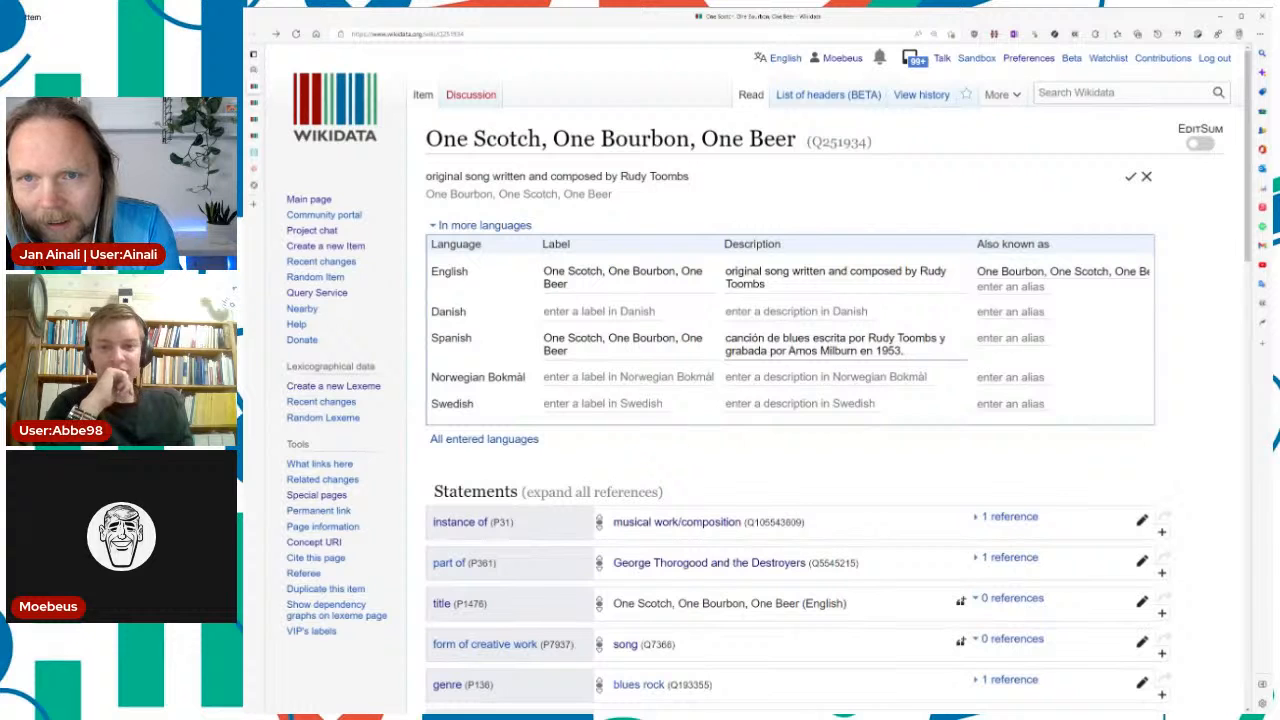
{"action": "key", "text": "Return"}
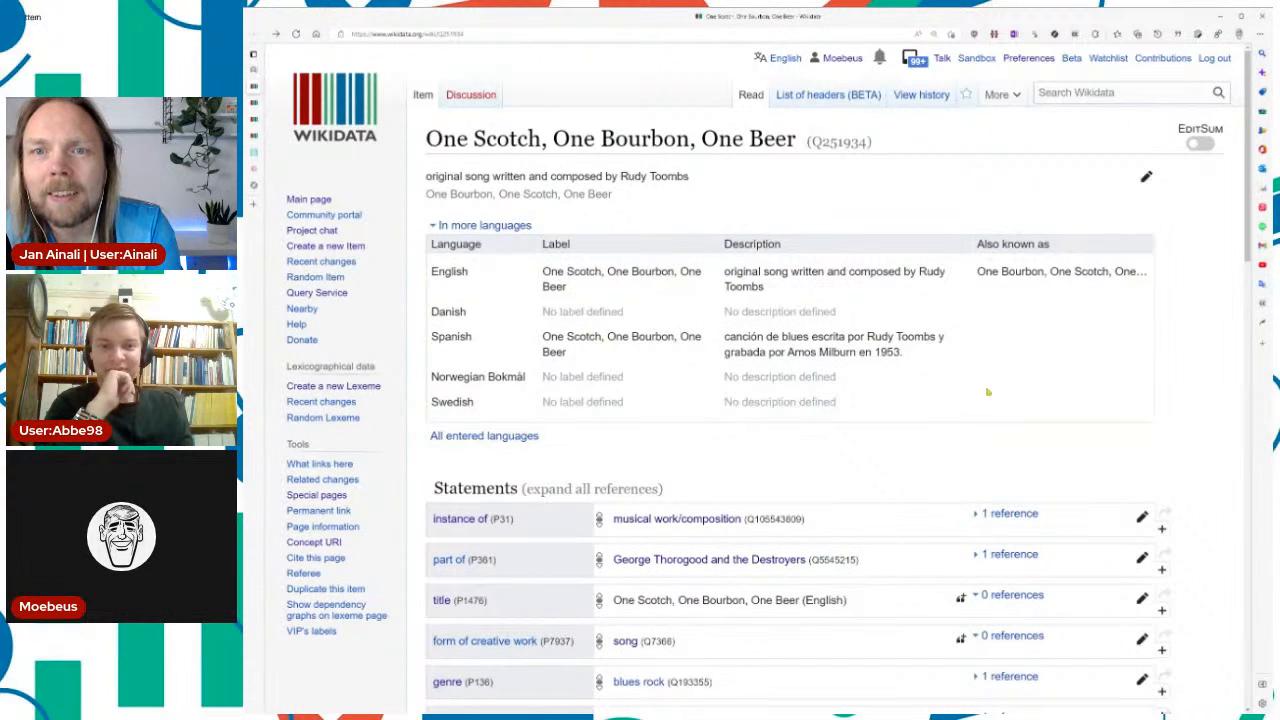
Step: Add English as the language of the work using the release group quick presets
{"action": "scroll", "coordinate": [996, 392], "scroll_direction": "down", "scroll_amount": 2}
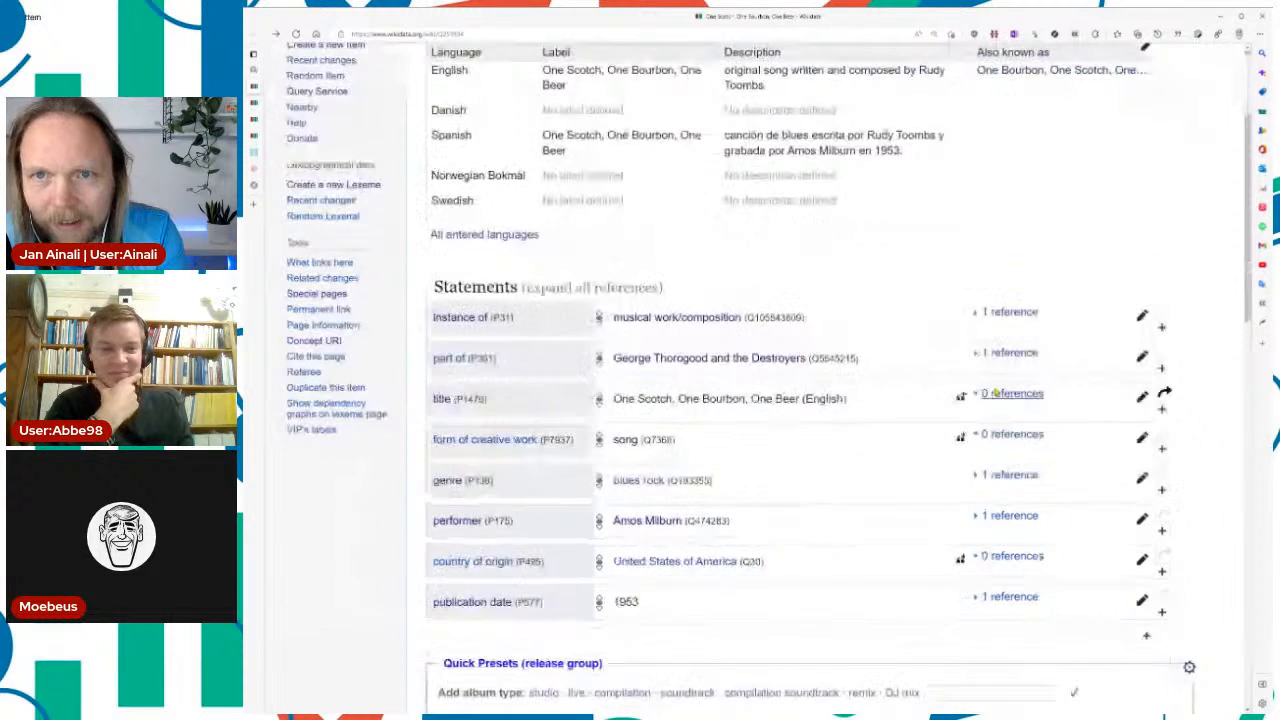
{"action": "scroll", "coordinate": [914, 421], "scroll_direction": "down", "scroll_amount": 1}
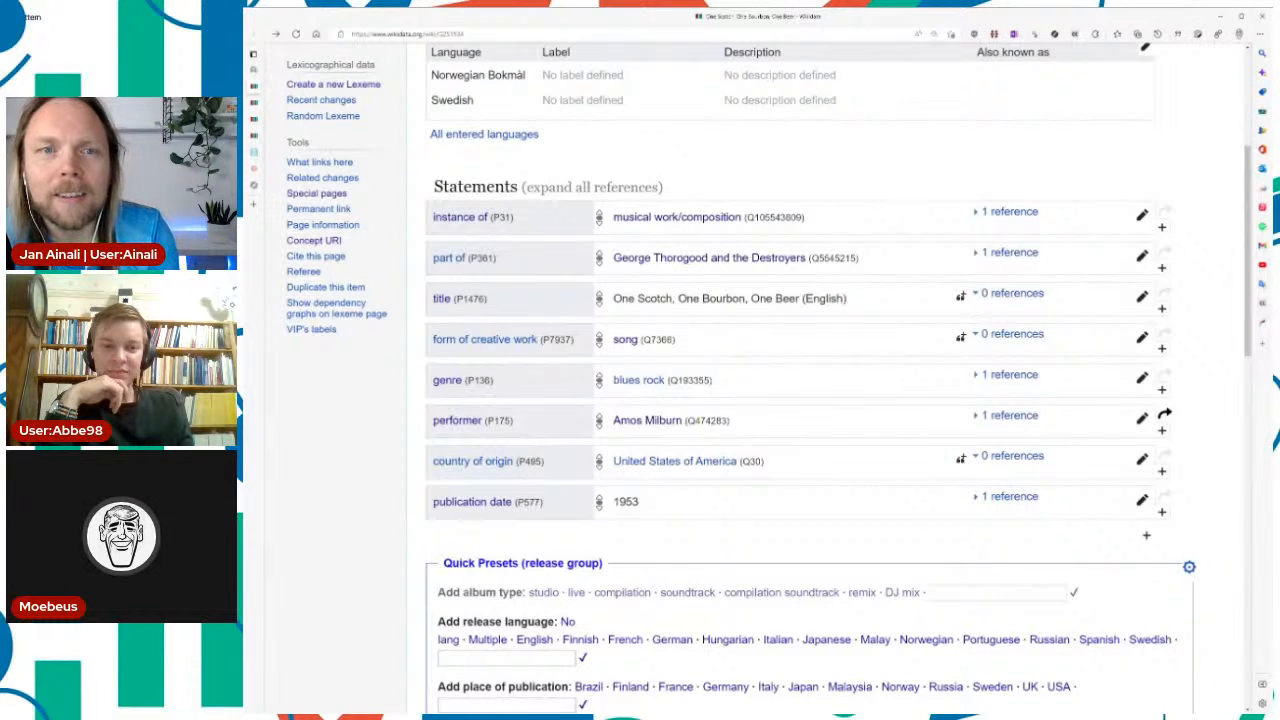
{"action": "scroll", "coordinate": [917, 421], "scroll_direction": "down", "scroll_amount": 2}
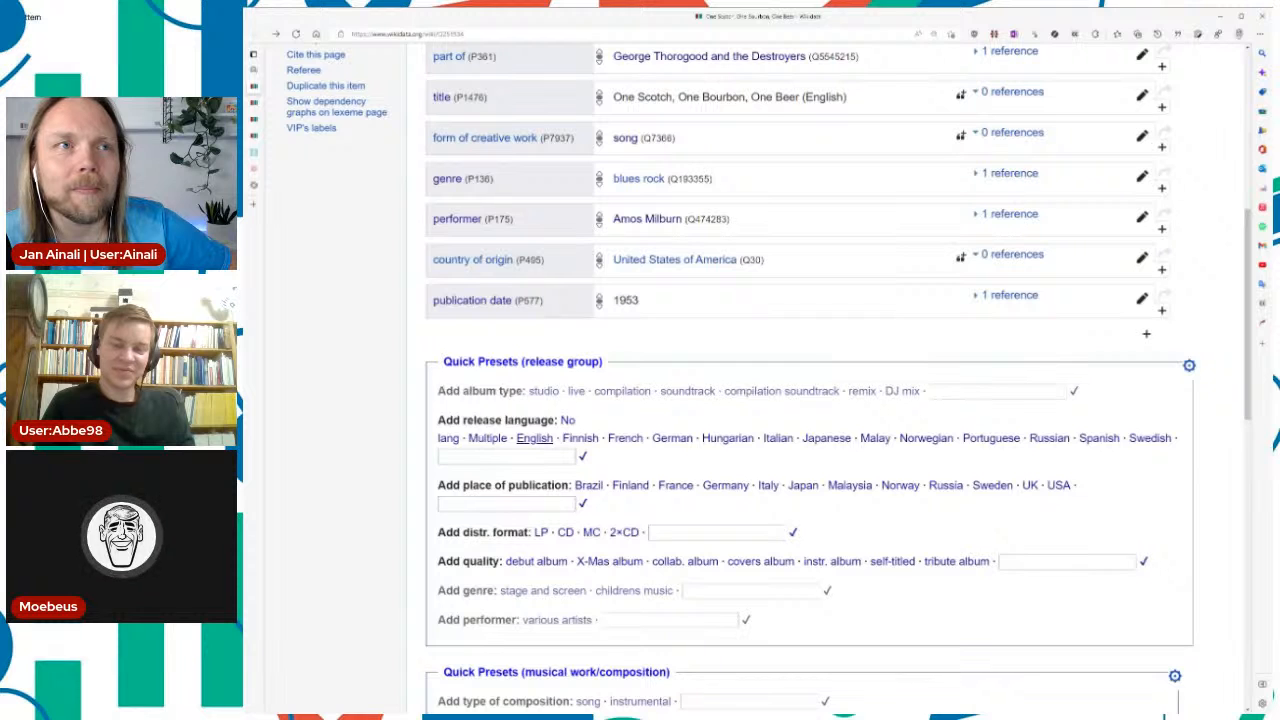
{"action": "left_click", "coordinate": [534, 438]}
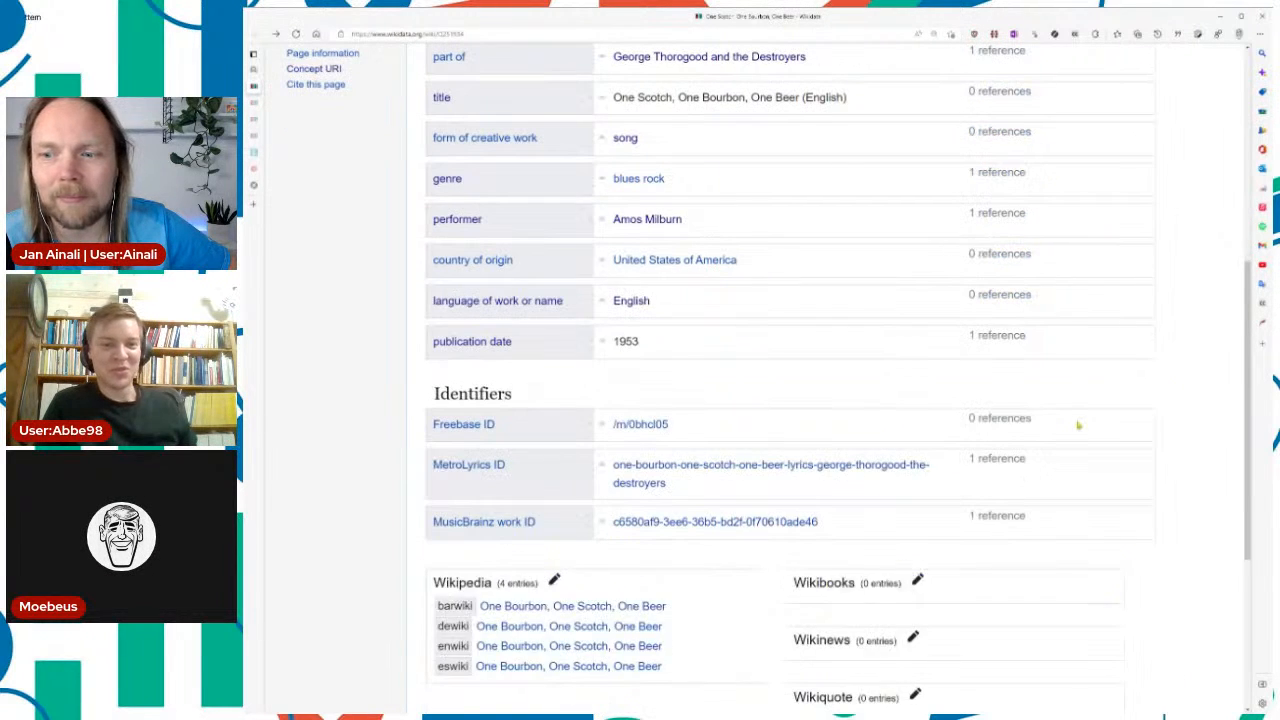
Step: Send the English label "One Scotch, One Bourbon, One Beer" to the automatically selected languages with the VIP's labels tool
{"action": "scroll", "coordinate": [1050, 430], "scroll_direction": "up", "scroll_amount": 5}
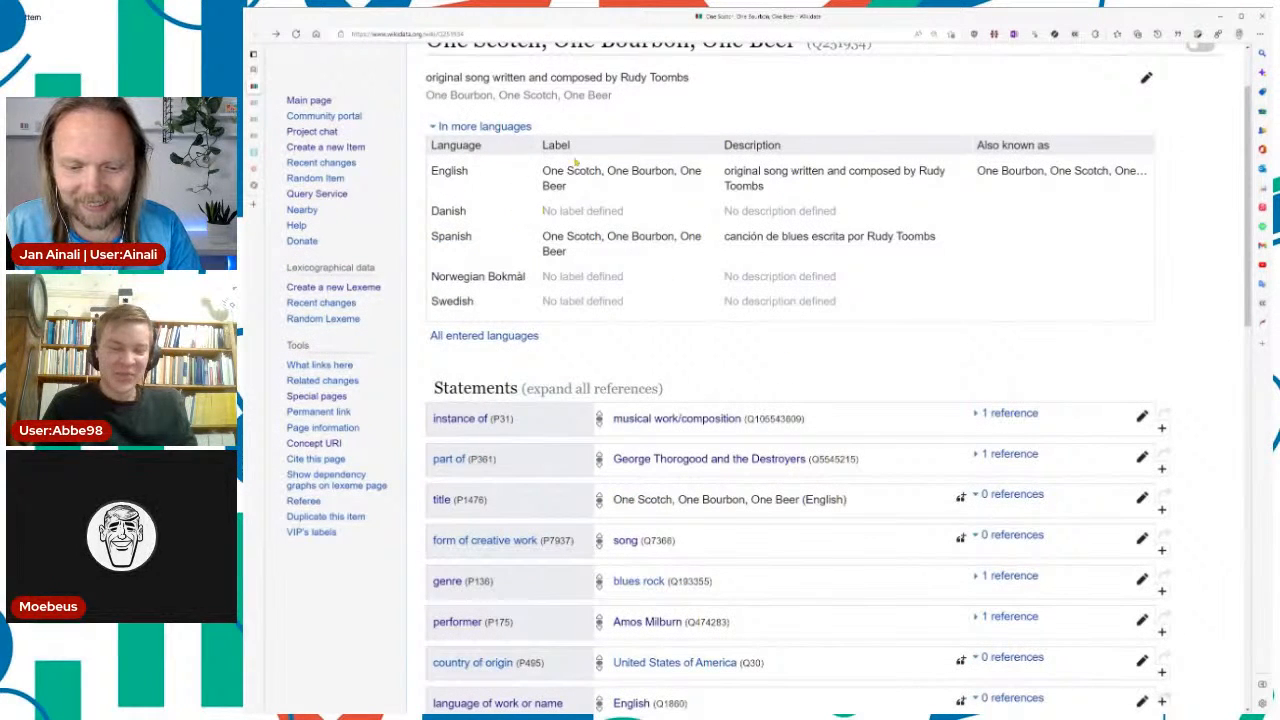
{"action": "left_click_drag", "start_coordinate": [543, 170], "coordinate": [601, 172]}
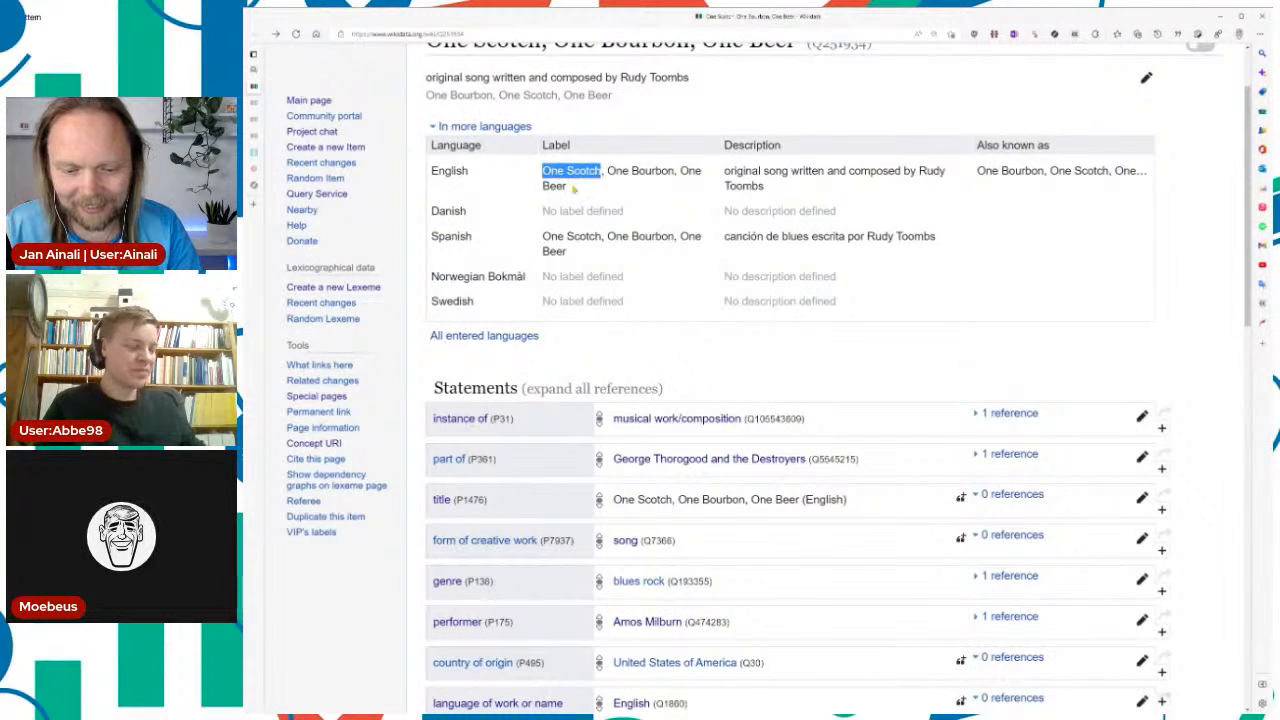
{"action": "left_click", "coordinate": [574, 186]}
{"action": "triple_click", "coordinate": [551, 171]}
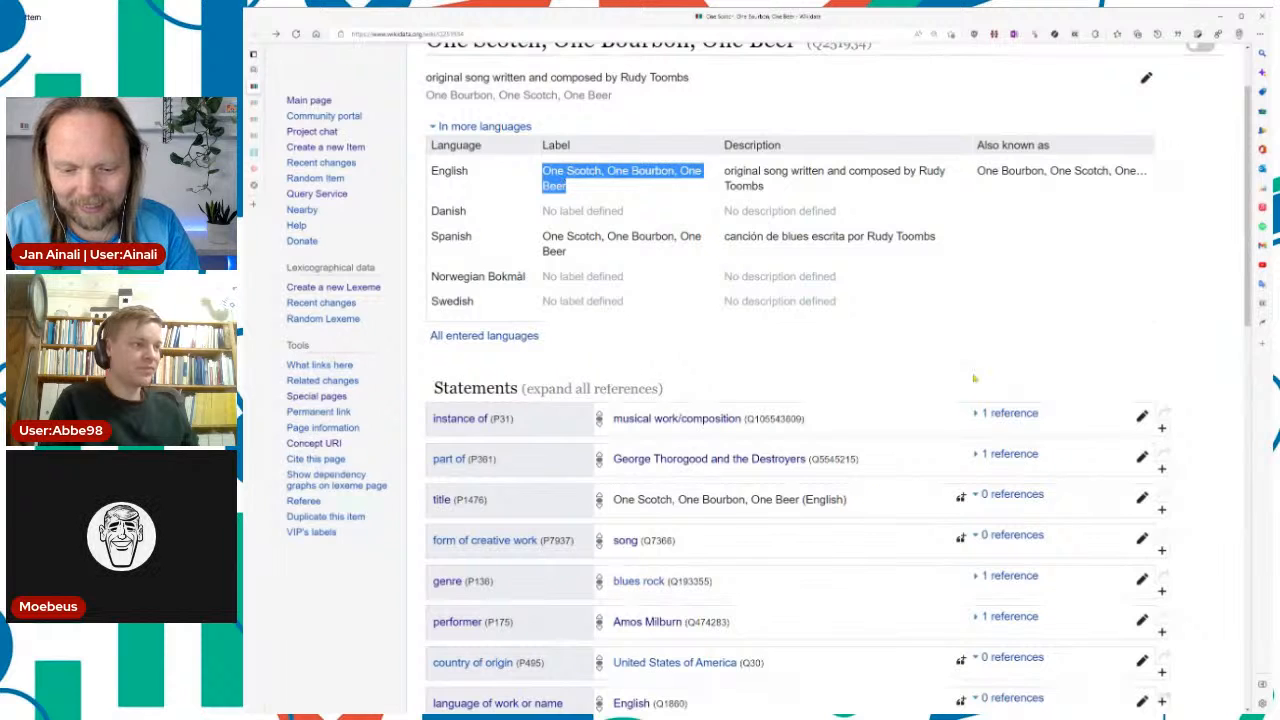
{"action": "key", "text": "w"}
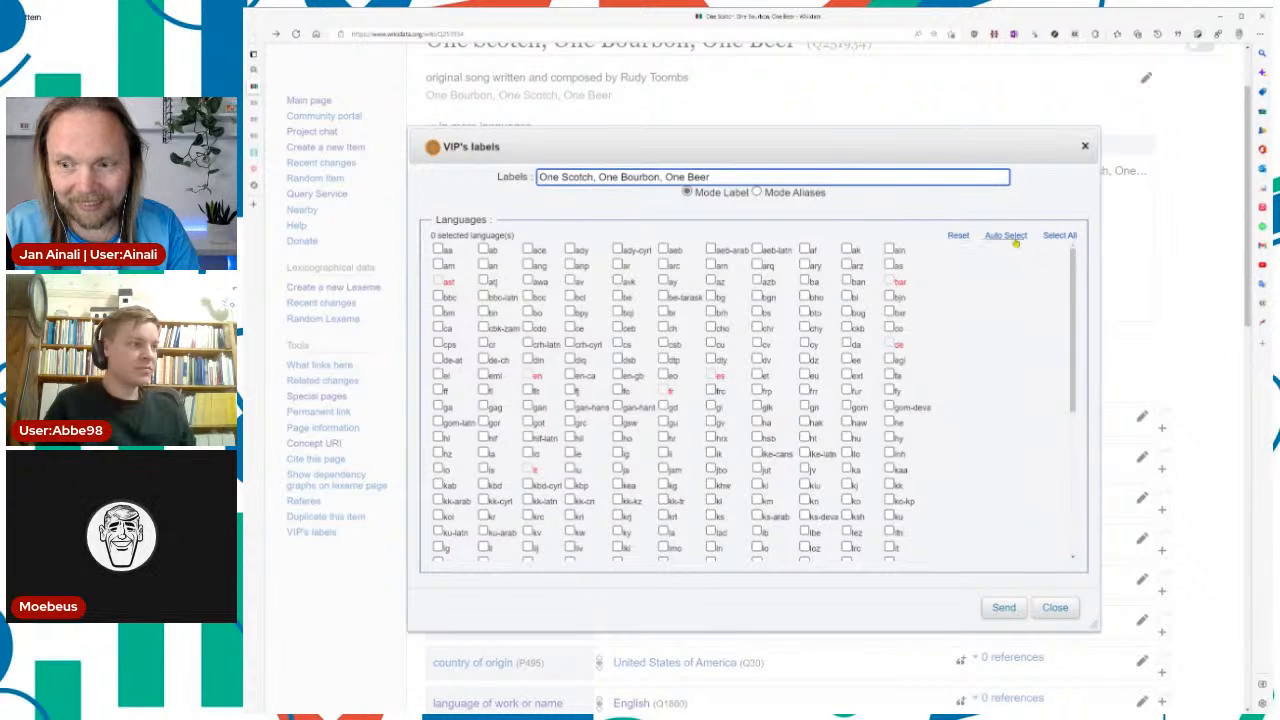
{"action": "left_click", "coordinate": [1003, 607]}
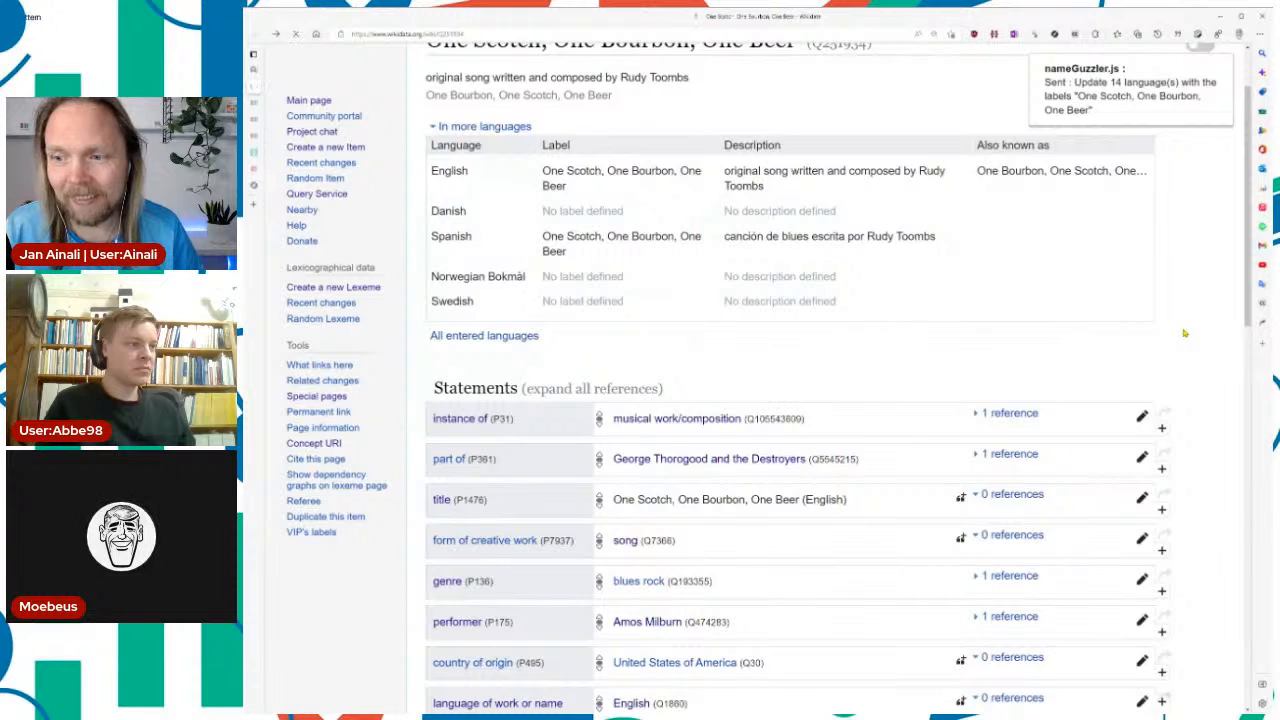
Step: Change the value of the performer statement to "Amos Milburn and His Aladdin Chickenshackers"
{"action": "scroll", "coordinate": [1185, 333], "scroll_direction": "down", "scroll_amount": 2}
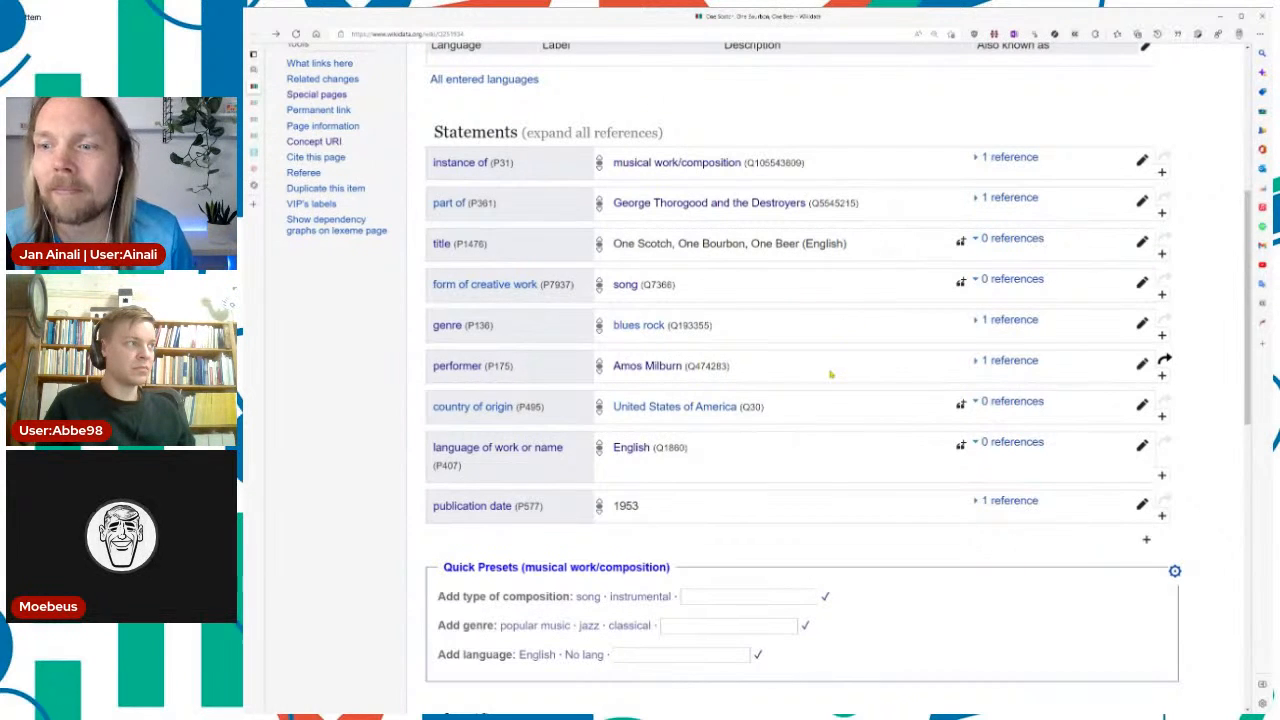
{"action": "left_click", "coordinate": [1142, 365]}
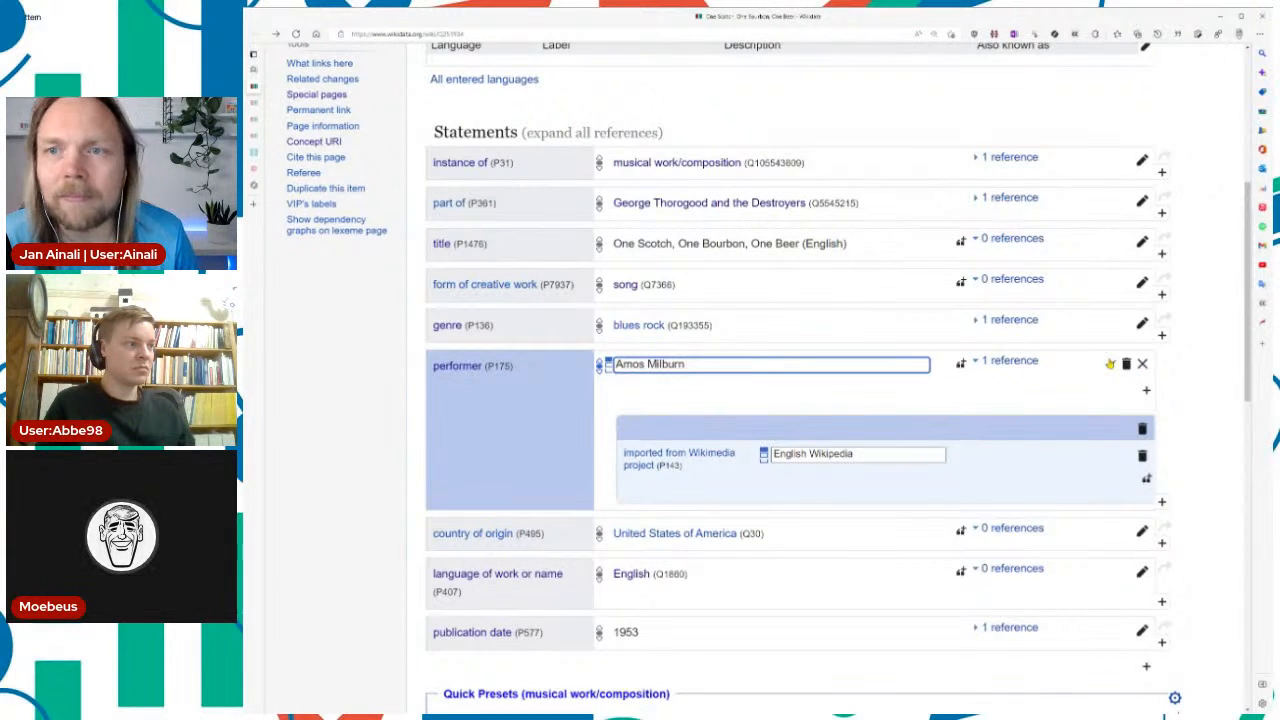
{"action": "type", "text": "and"}
{"action": "key", "text": "Down"}
{"action": "key", "text": "Return"}
Step: Add a "statement is subject of" qualifier to the performer statement, pointing to the 1953 recording "One Scotch, One Bourbon, One Beer" (Q115183976)
{"action": "key", "text": "Tab"}
{"action": "key", "text": "Return"}
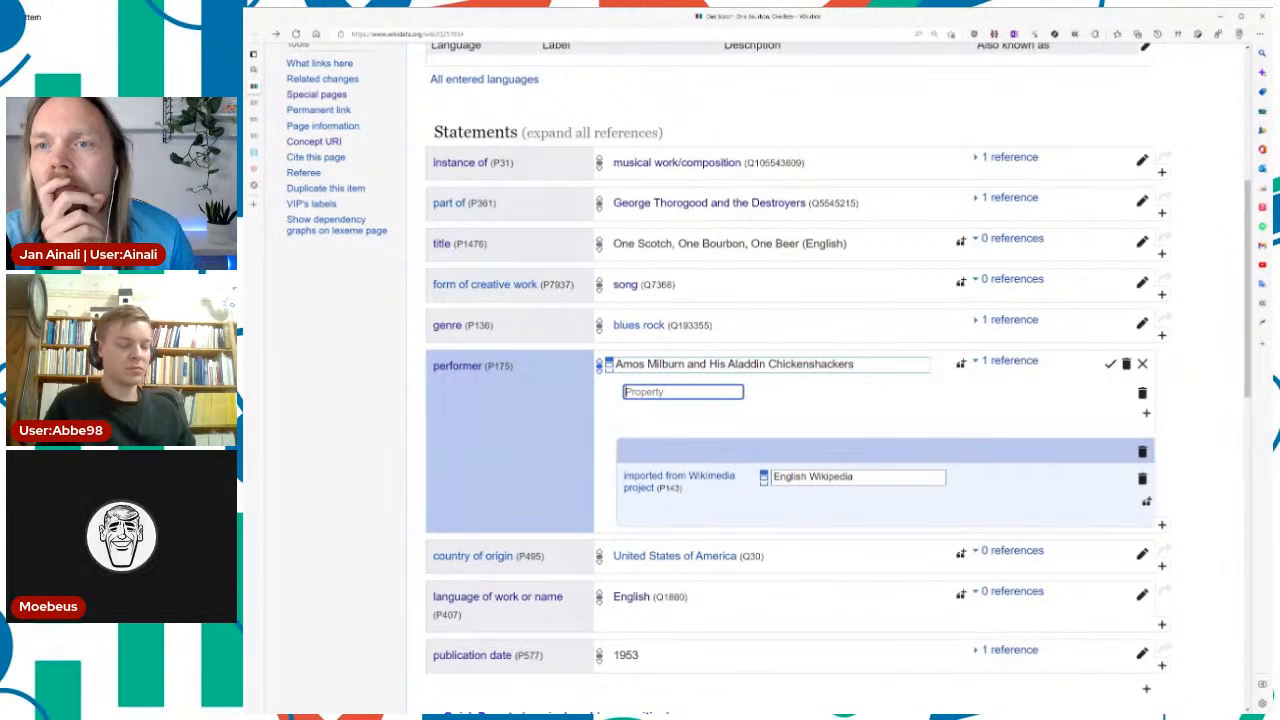
{"action": "type", "text": "statement is"}
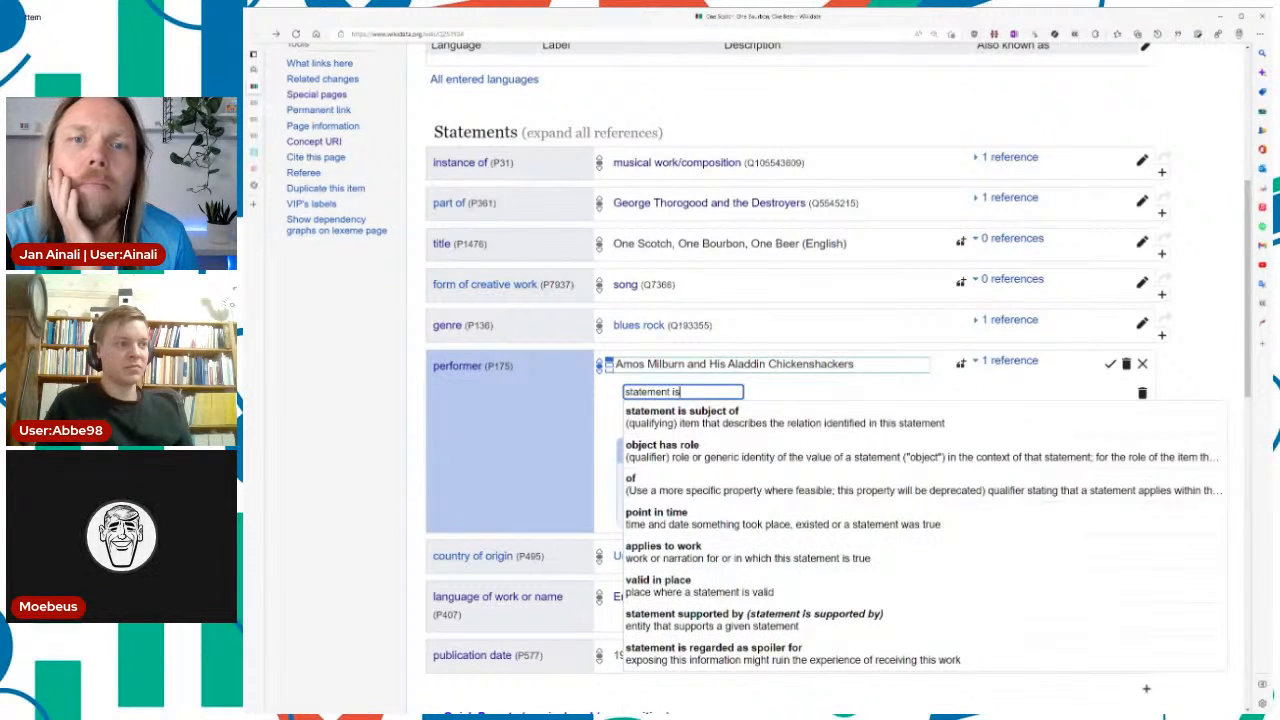
{"action": "key", "text": "Down"}
{"action": "key", "text": "Return"}
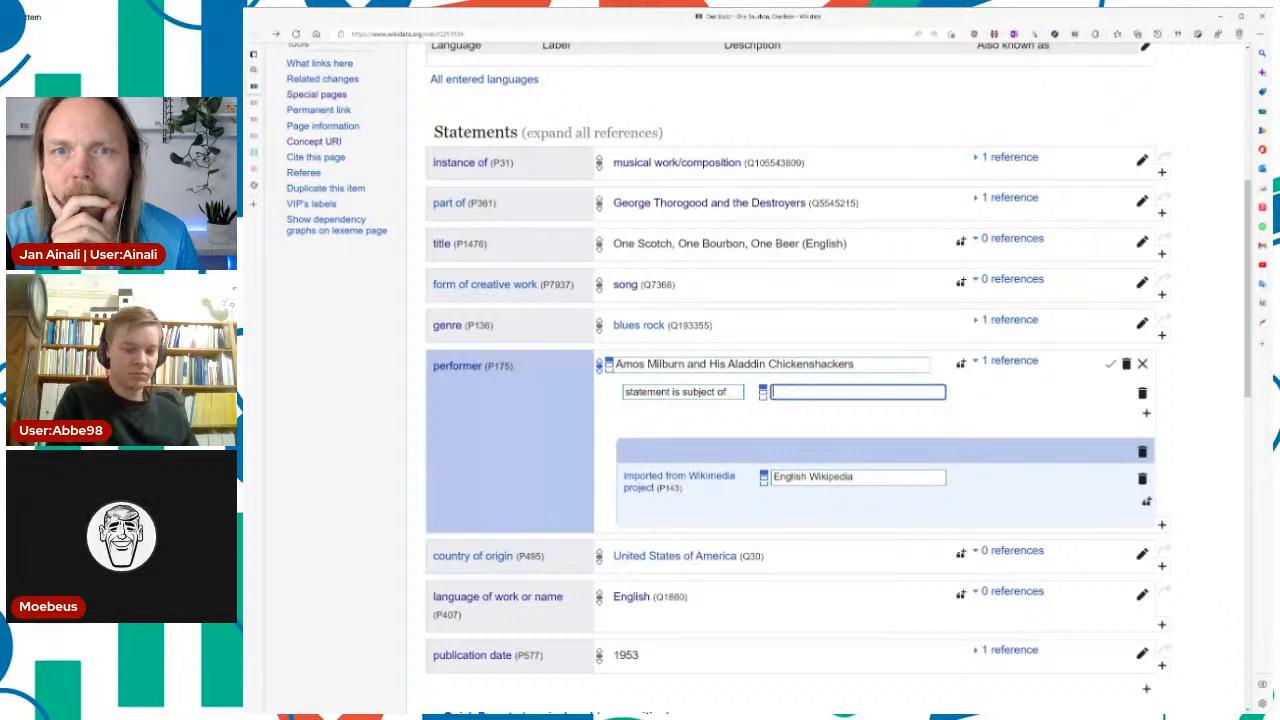
{"action": "scroll", "coordinate": [790, 400], "scroll_direction": "down", "scroll_amount": 6}
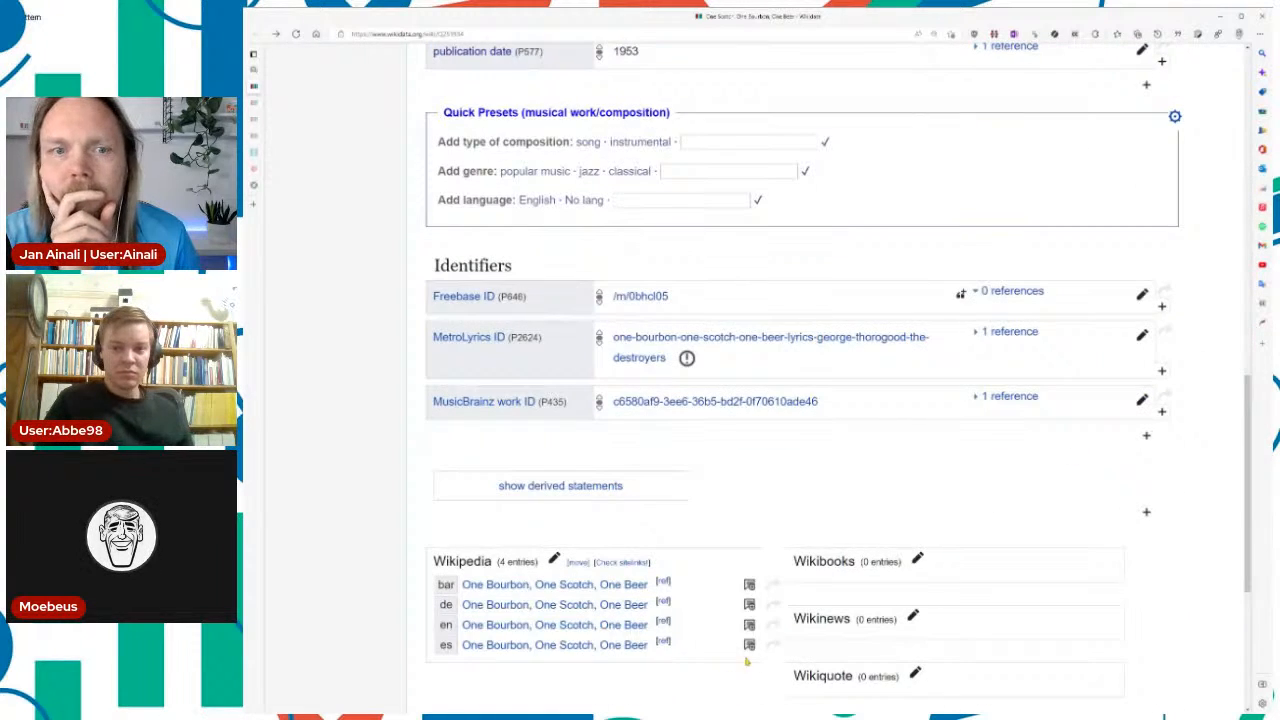
{"action": "scroll", "coordinate": [846, 538], "scroll_direction": "down", "scroll_amount": 4}
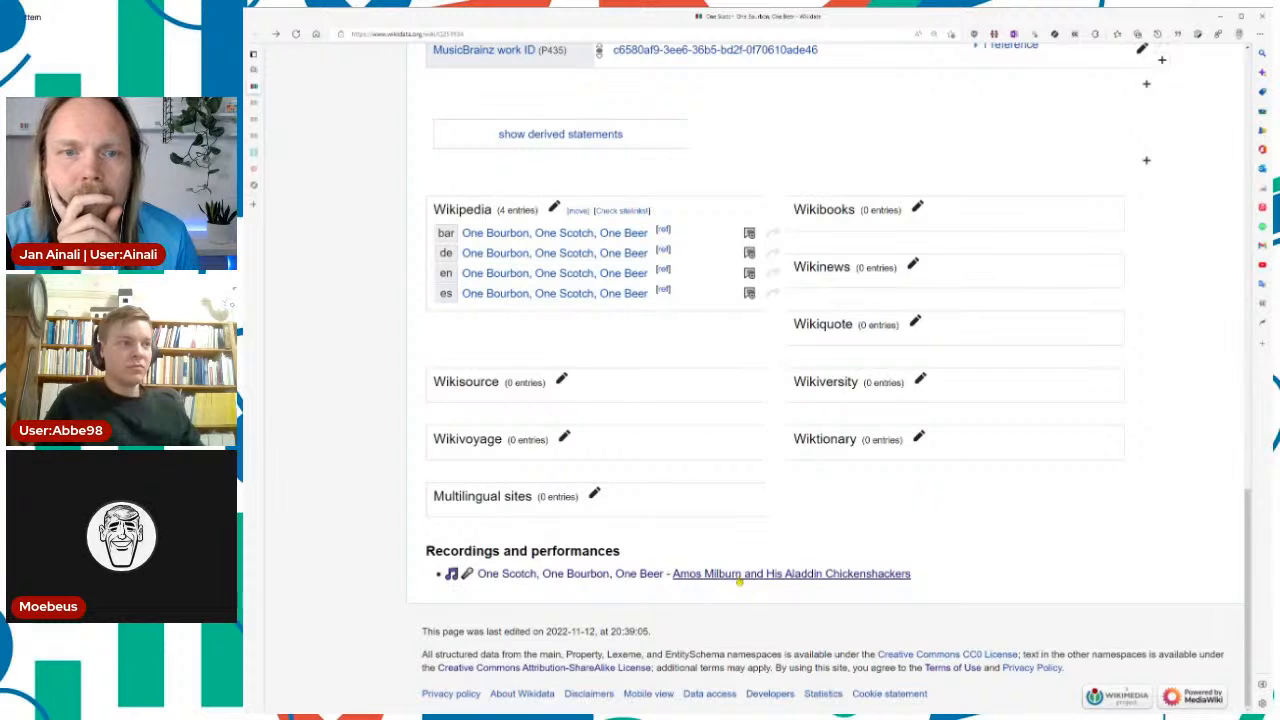
{"action": "left_click", "coordinate": [568, 579]}
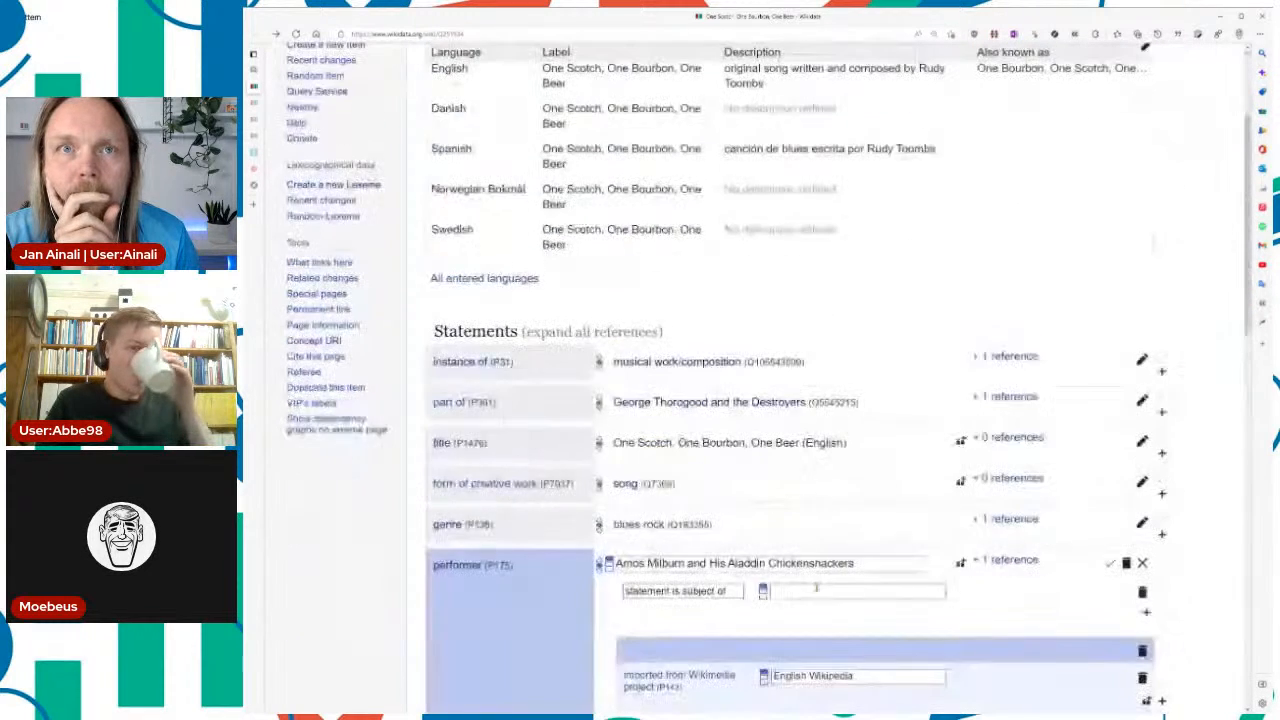
{"action": "left_click", "coordinate": [812, 590]}
{"action": "type", "text": "https://www.wikidata.org/wiki/Q115183976"}
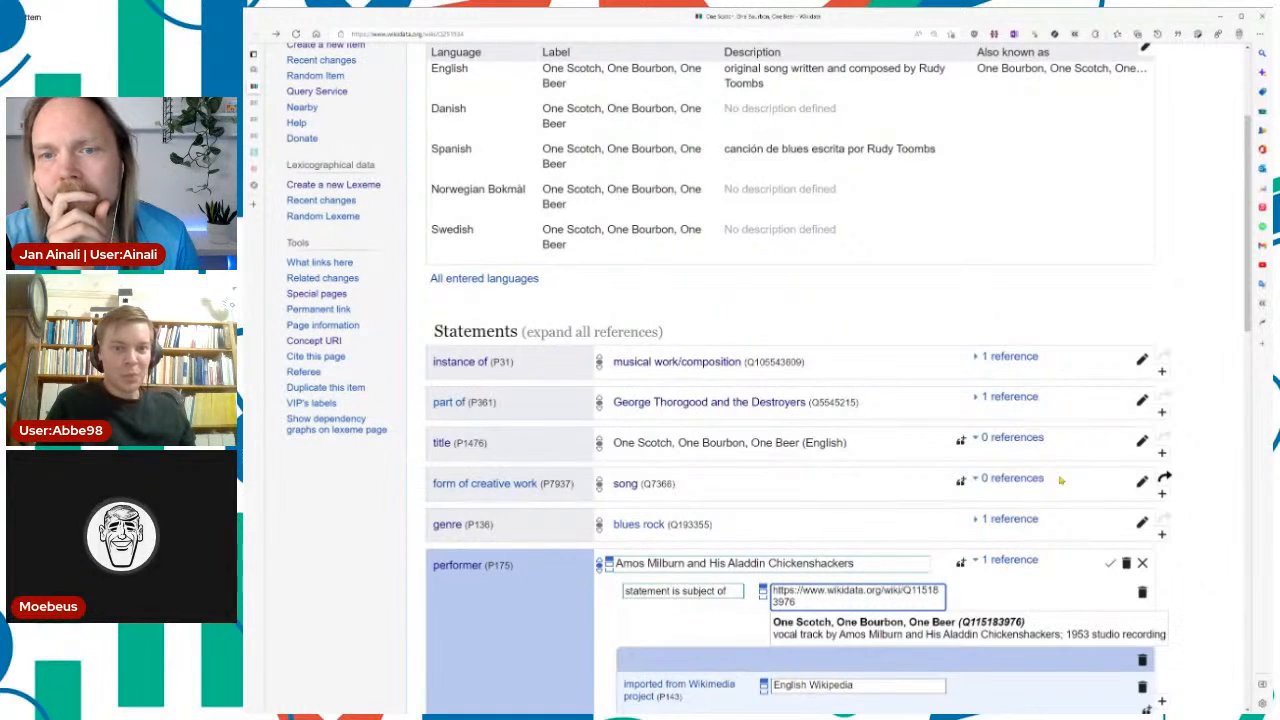
{"action": "key", "text": "Return"}
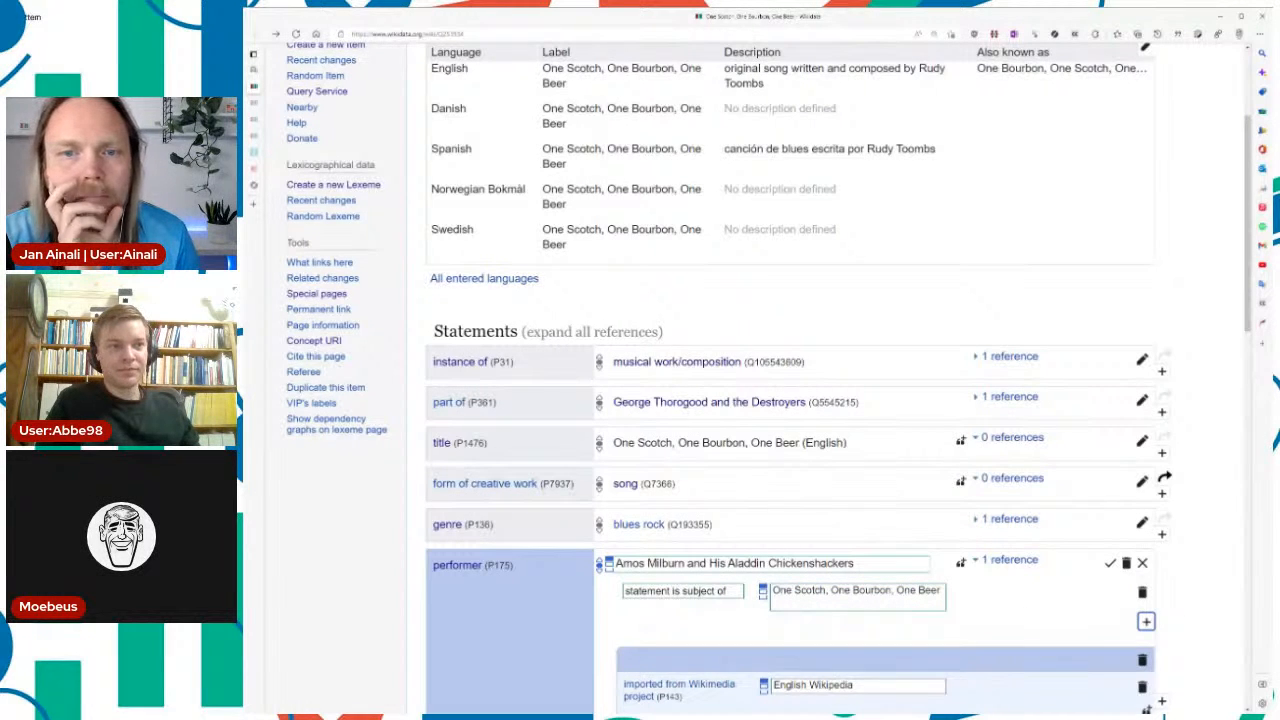
{"action": "left_click", "coordinate": [1146, 621]}
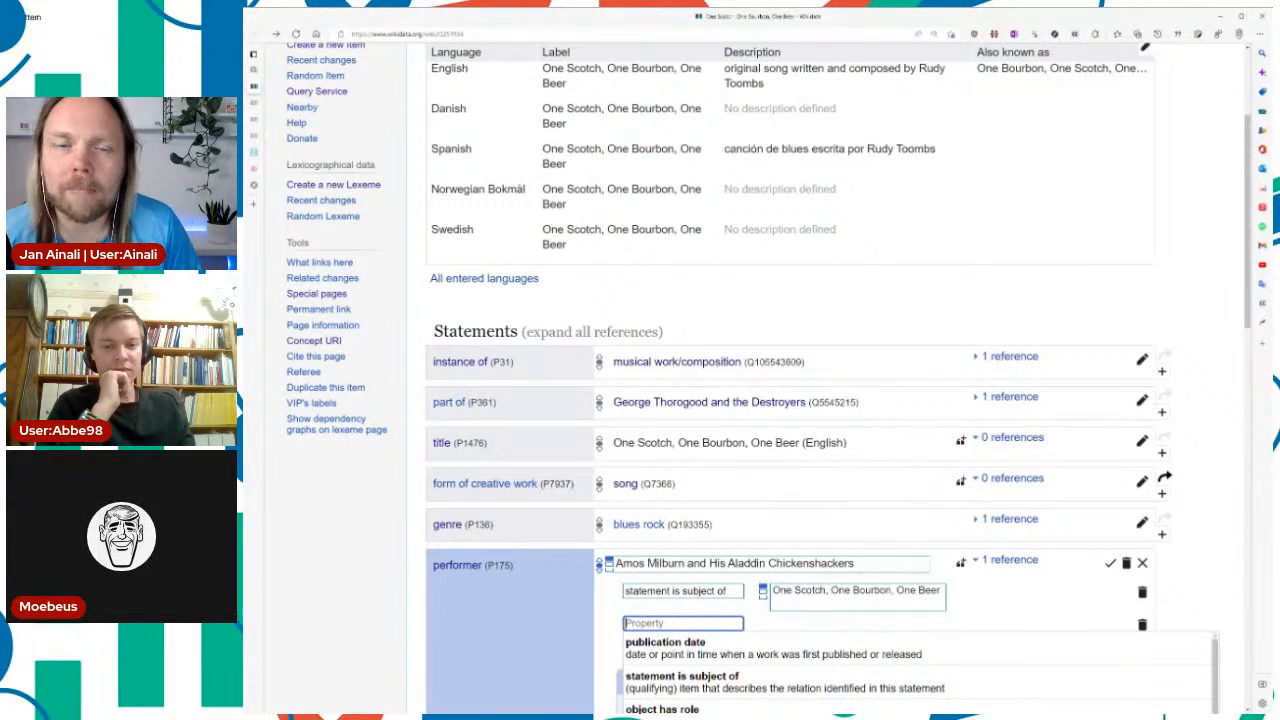
{"action": "scroll", "coordinate": [1061, 481], "scroll_direction": "down", "scroll_amount": 2}
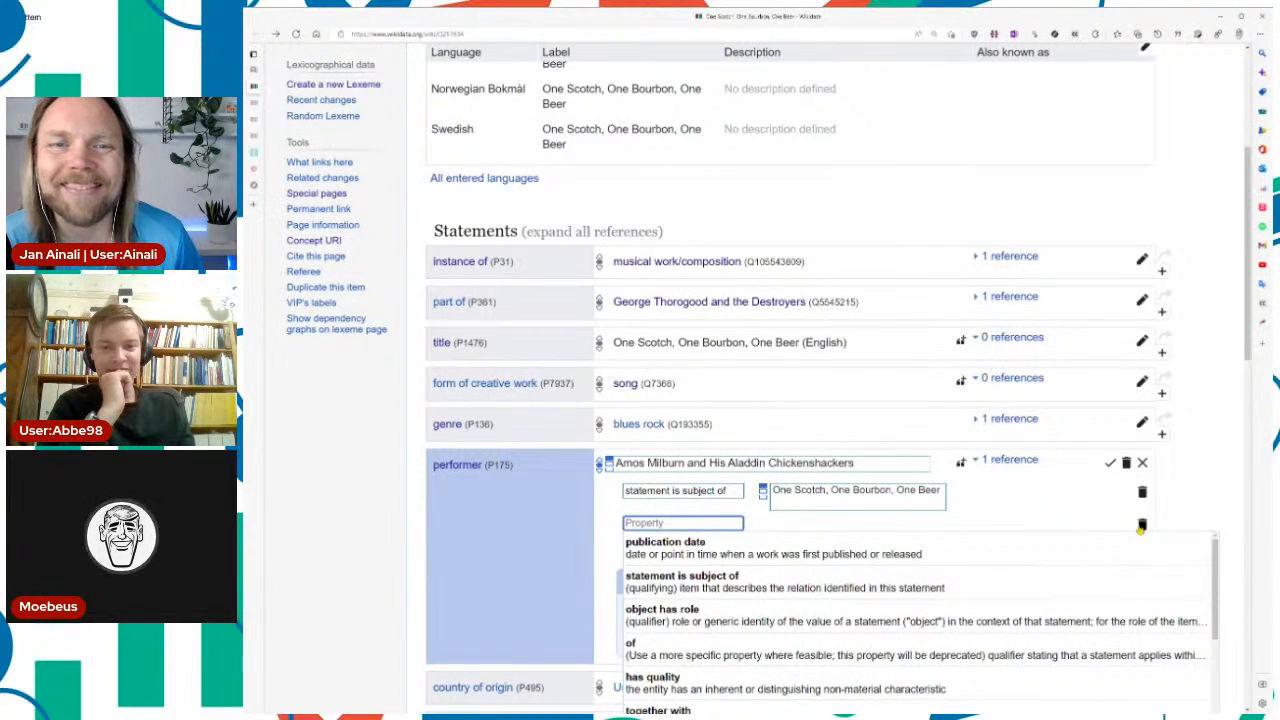
{"action": "left_click", "coordinate": [1141, 525]}
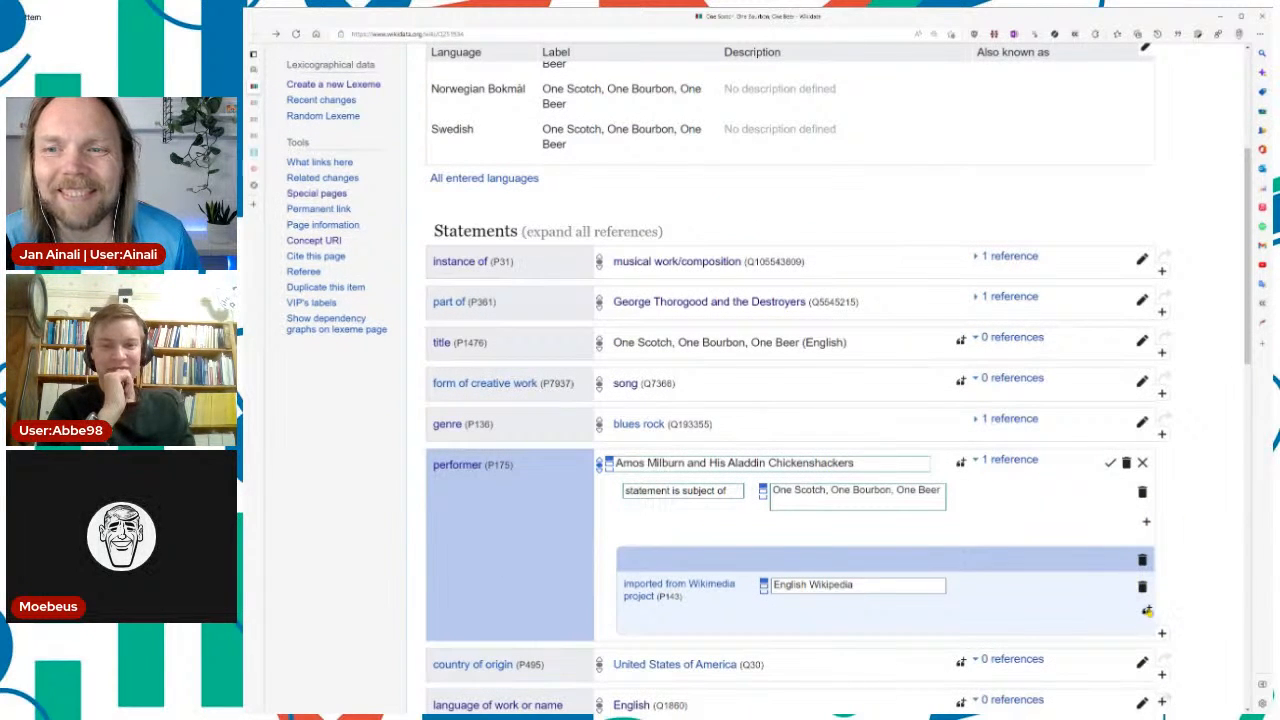
Step: Add a retrieved date of 2022-11-12 to the performer statement's English Wikipedia reference
{"action": "left_click", "coordinate": [1147, 611]}
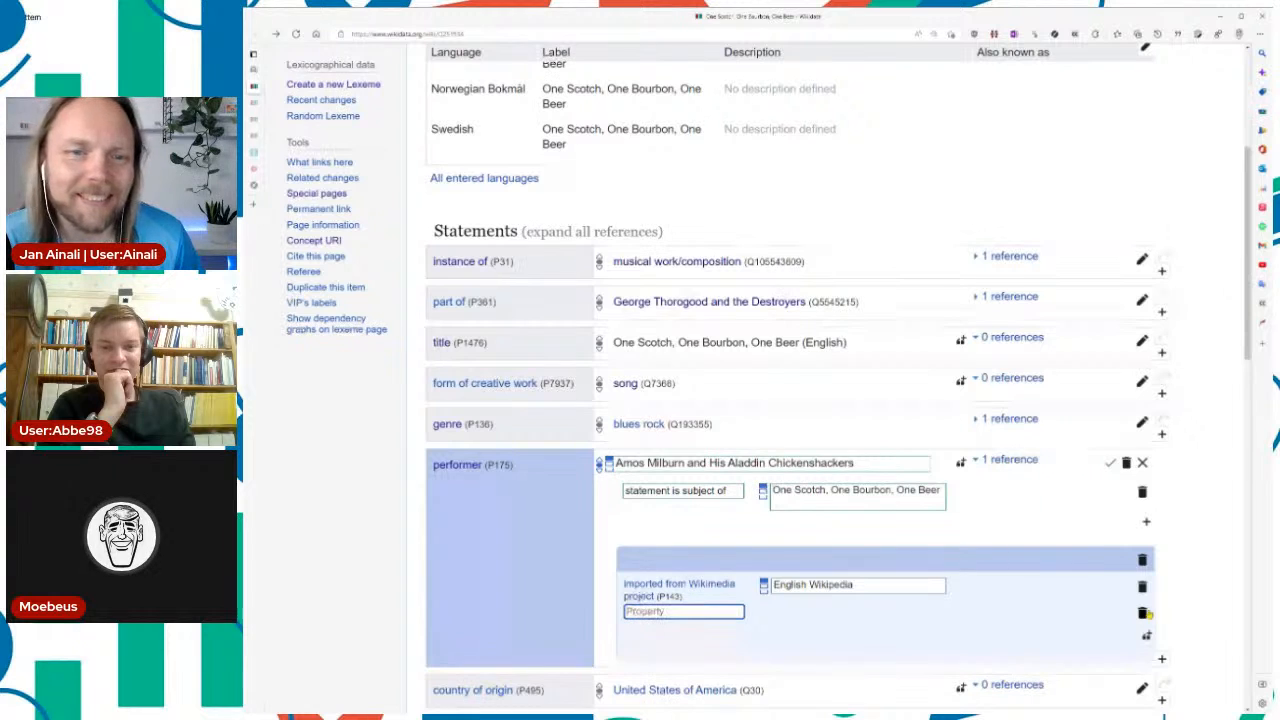
{"action": "type", "text": "retrieved"}
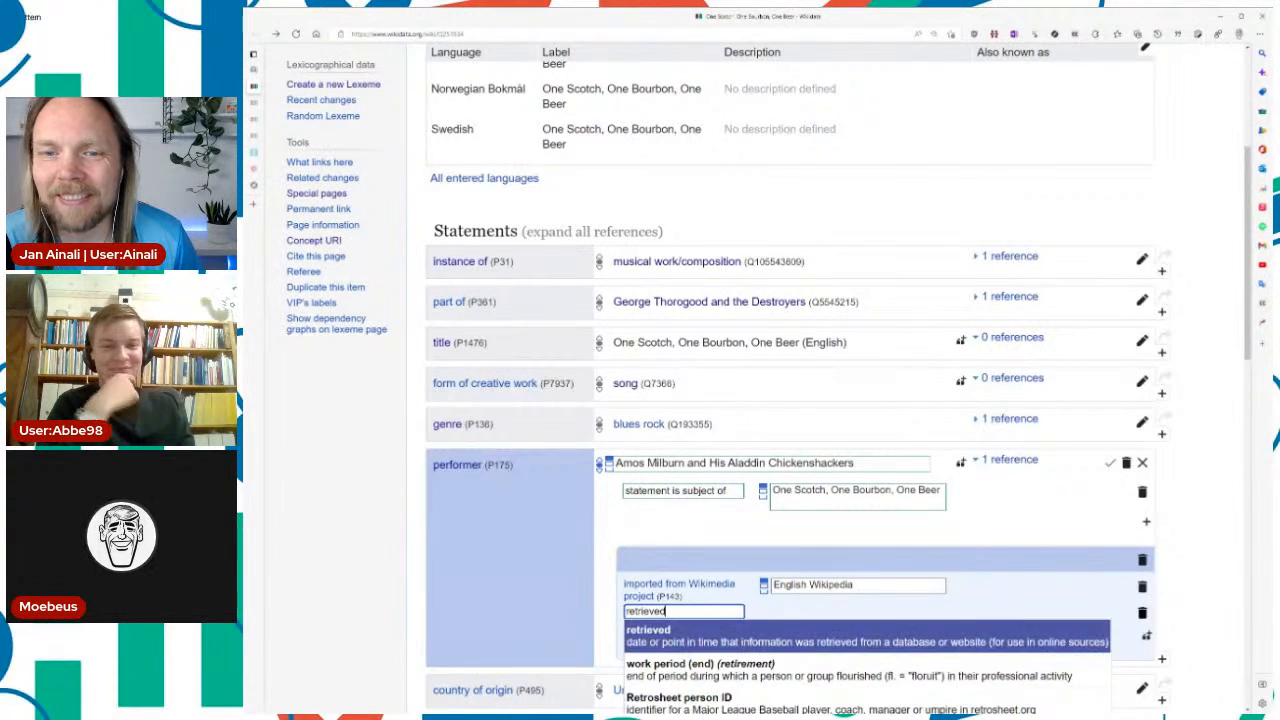
{"action": "key", "text": "Return"}
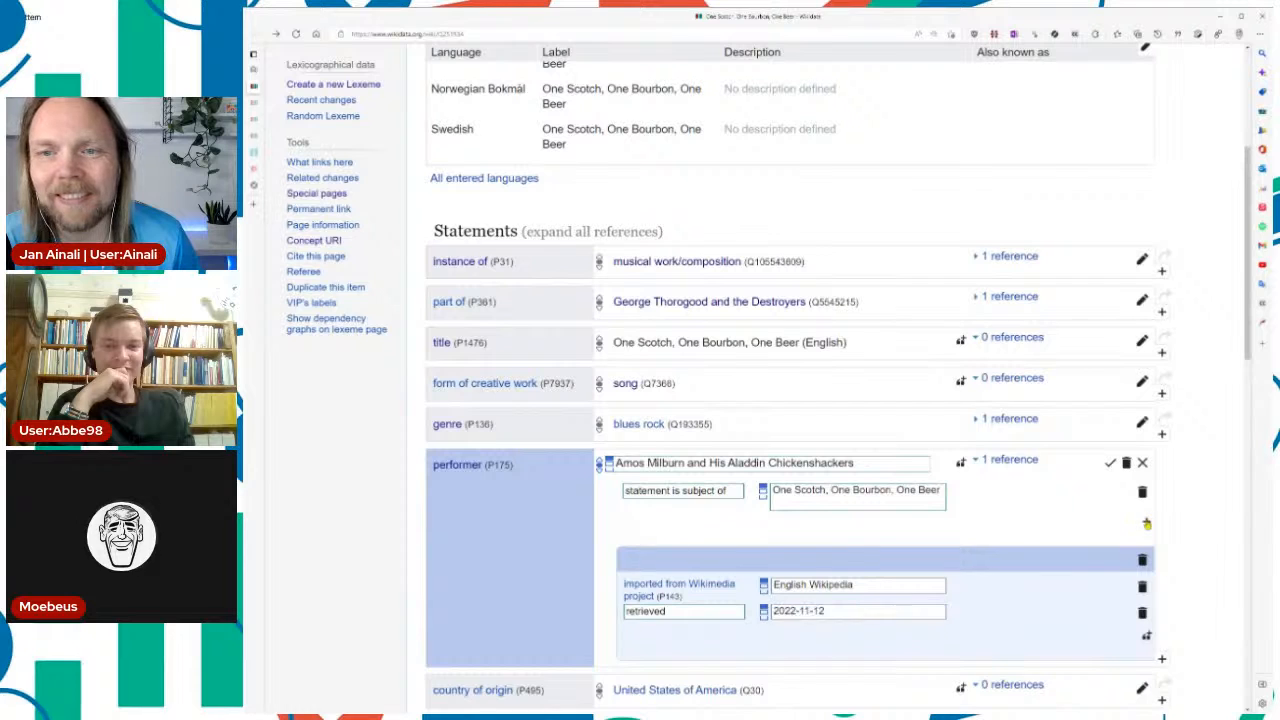
Step: Add a publication date qualifier of 1953 to the performer statement and publish the statement
{"action": "left_click", "coordinate": [1145, 522]}
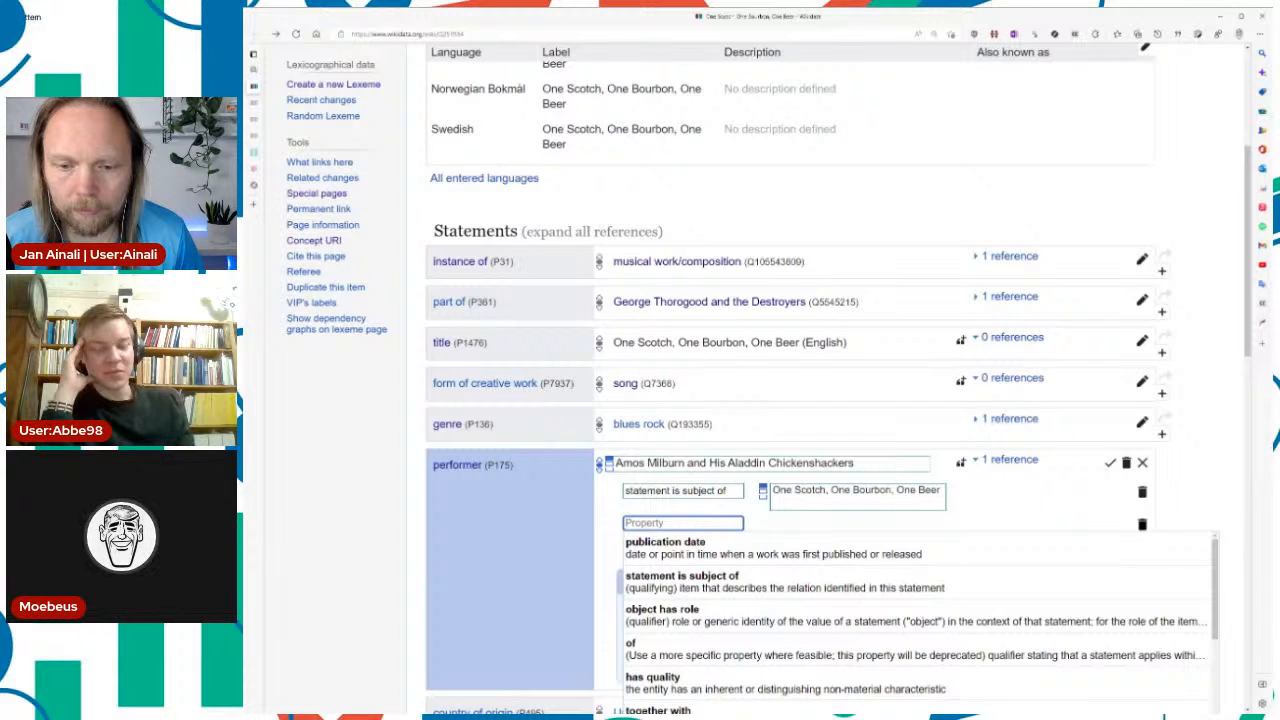
{"action": "key", "text": "Down"}
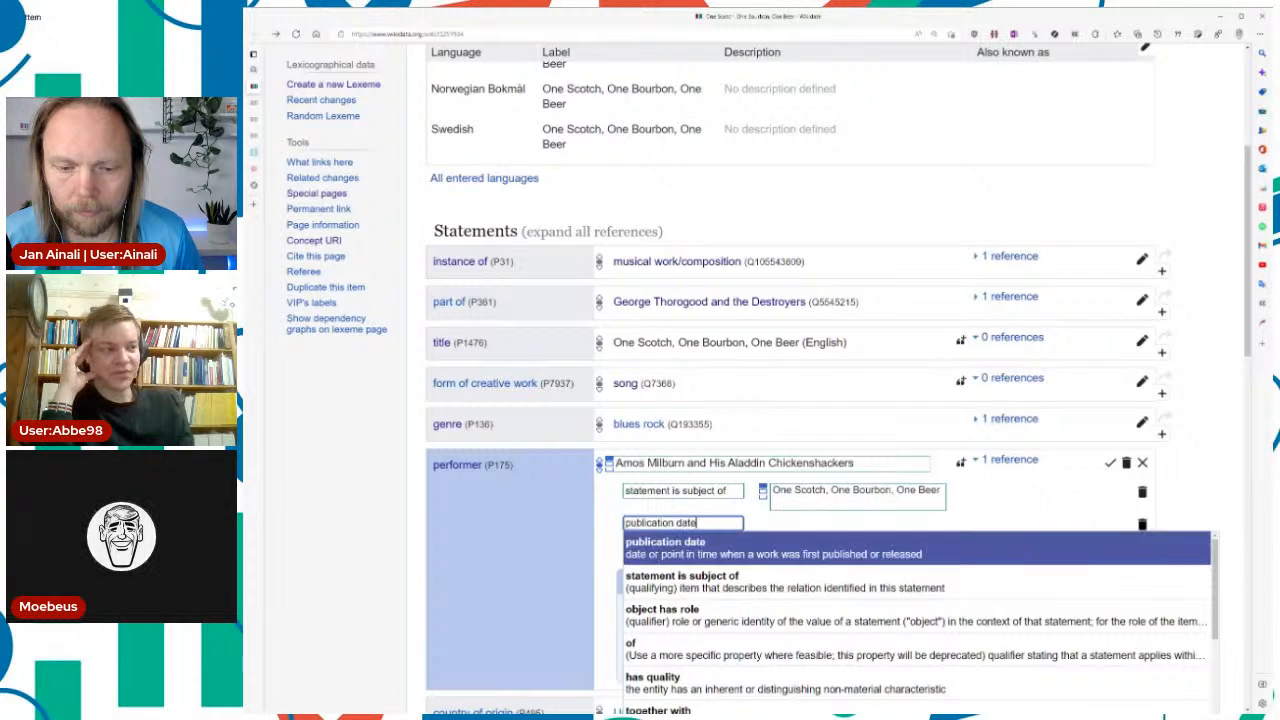
{"action": "key", "text": "Return"}
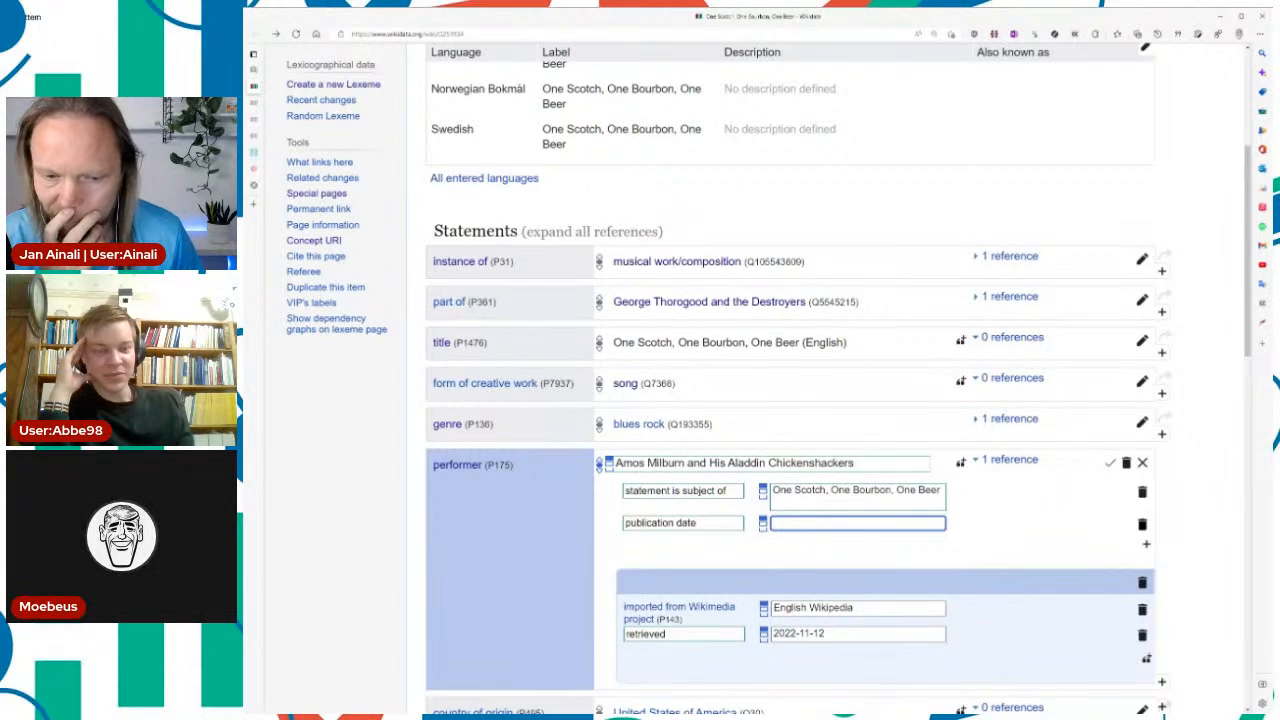
{"action": "type", "text": "1963"}
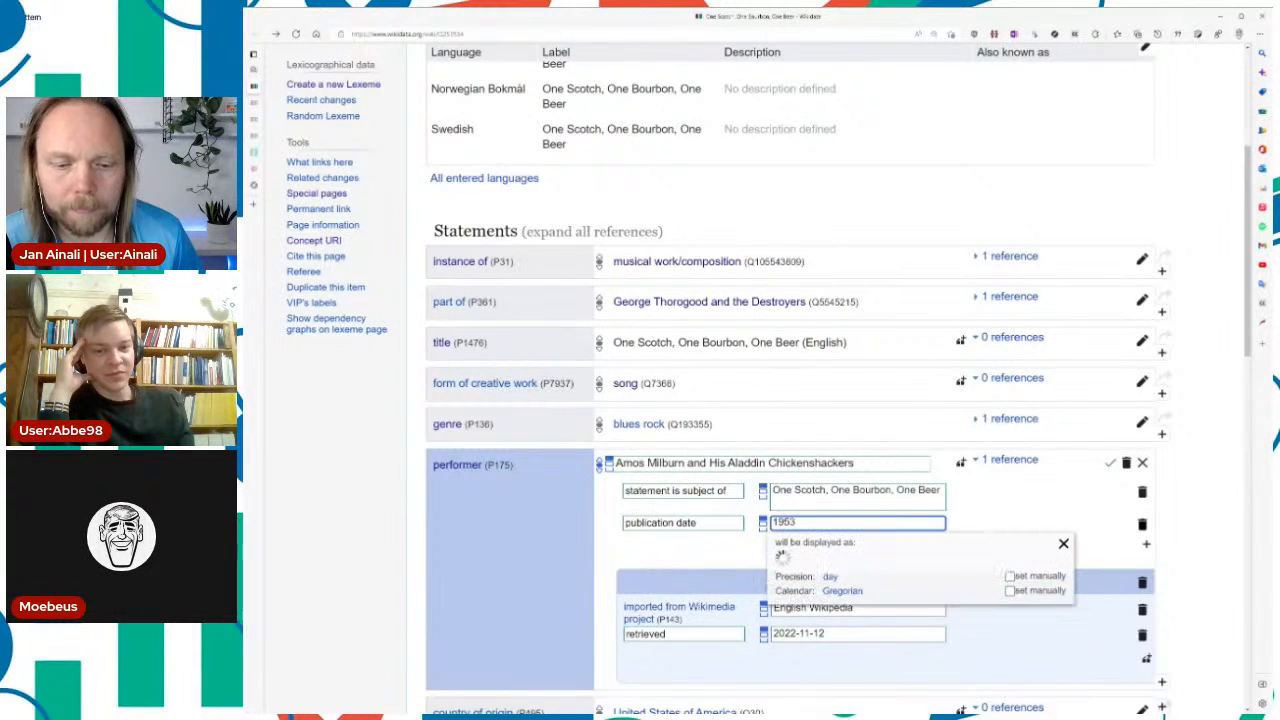
{"action": "key", "text": "Return"}
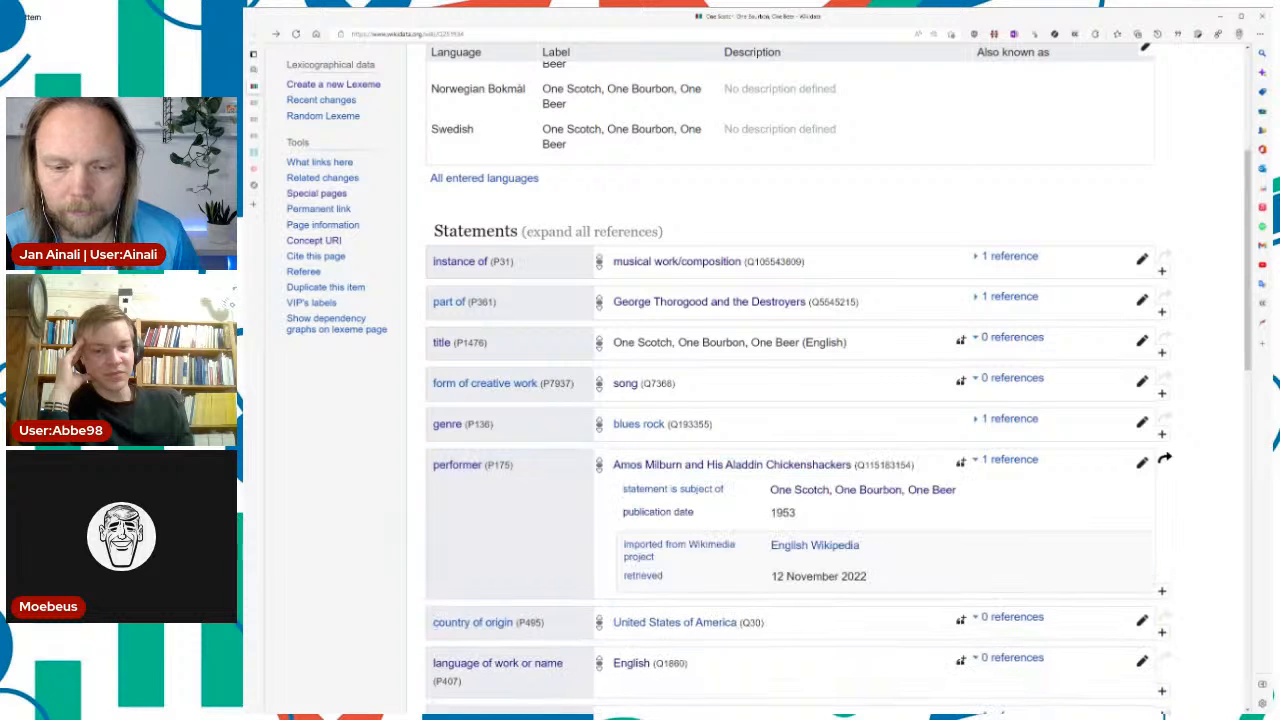
Step: Remove the country of origin statement with the value United States of America
{"action": "scroll", "coordinate": [1186, 486], "scroll_direction": "down", "scroll_amount": 2}
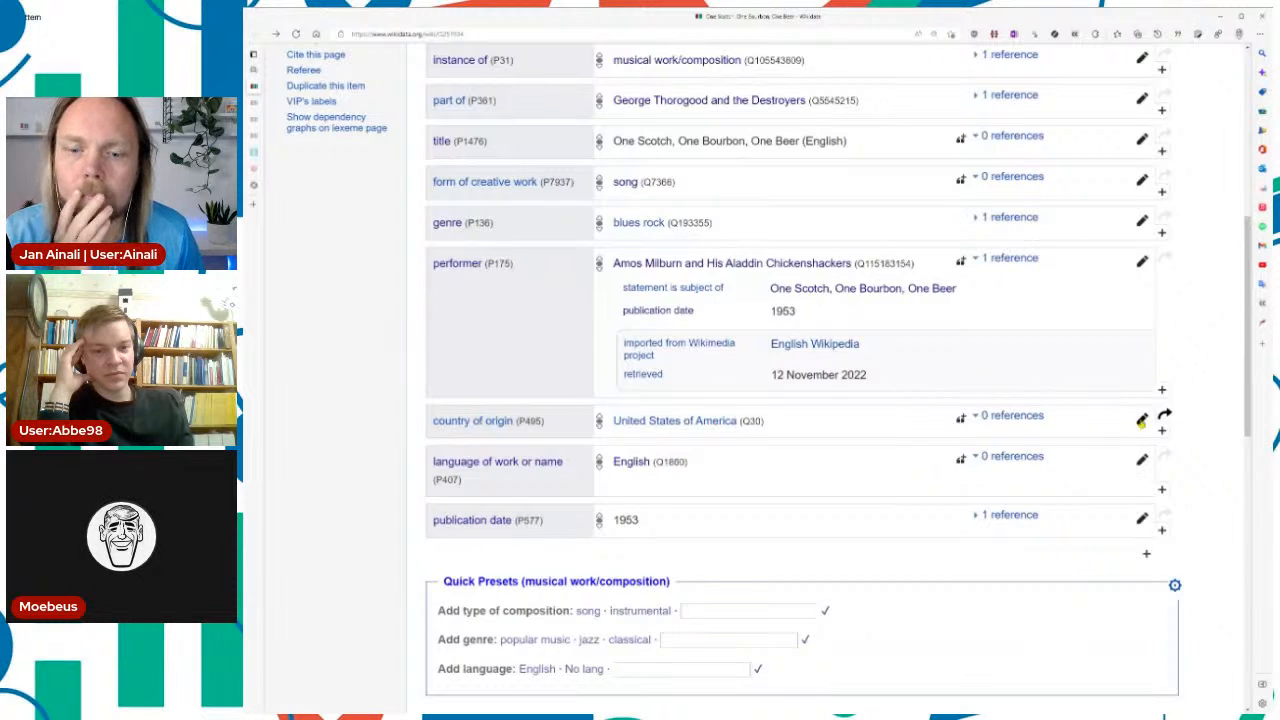
{"action": "left_click", "coordinate": [1141, 420]}
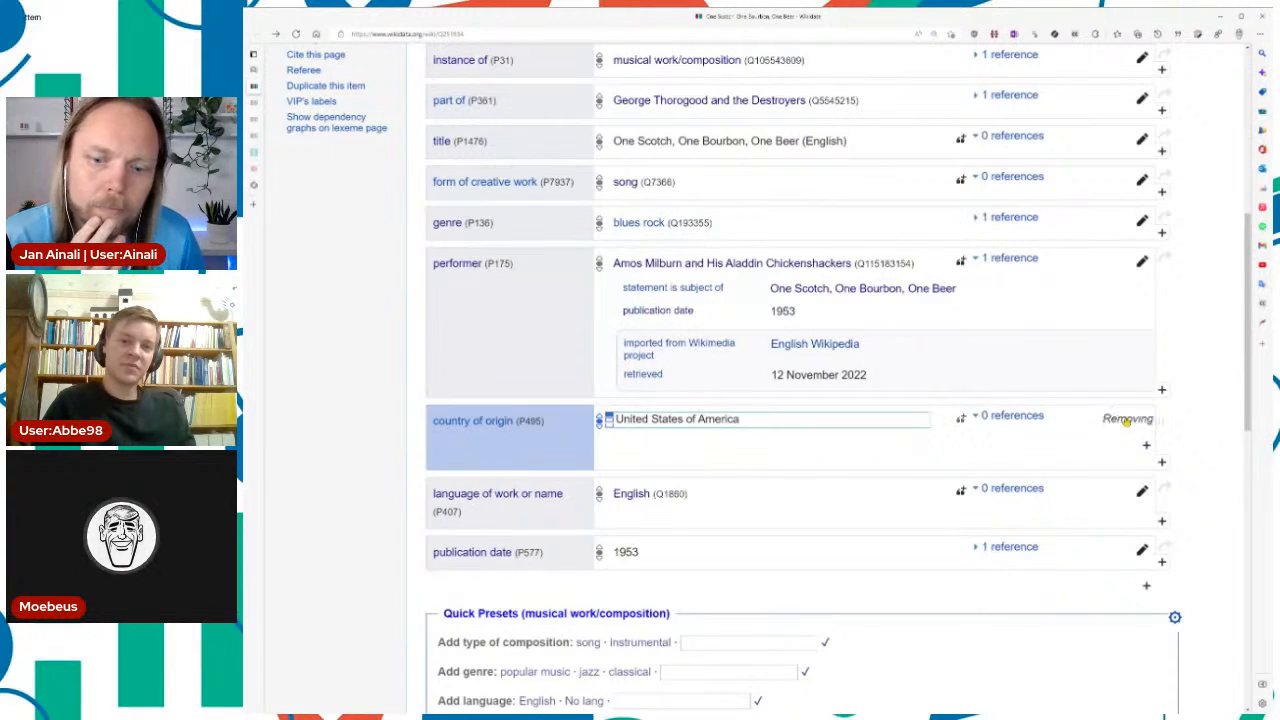
{"action": "left_click", "coordinate": [1126, 419]}
Step: Preview the linked English Wikipedia article and add its songwriter Rudy Toombs to the item as composer (P86)
{"action": "scroll", "coordinate": [1193, 421], "scroll_direction": "down", "scroll_amount": 4}
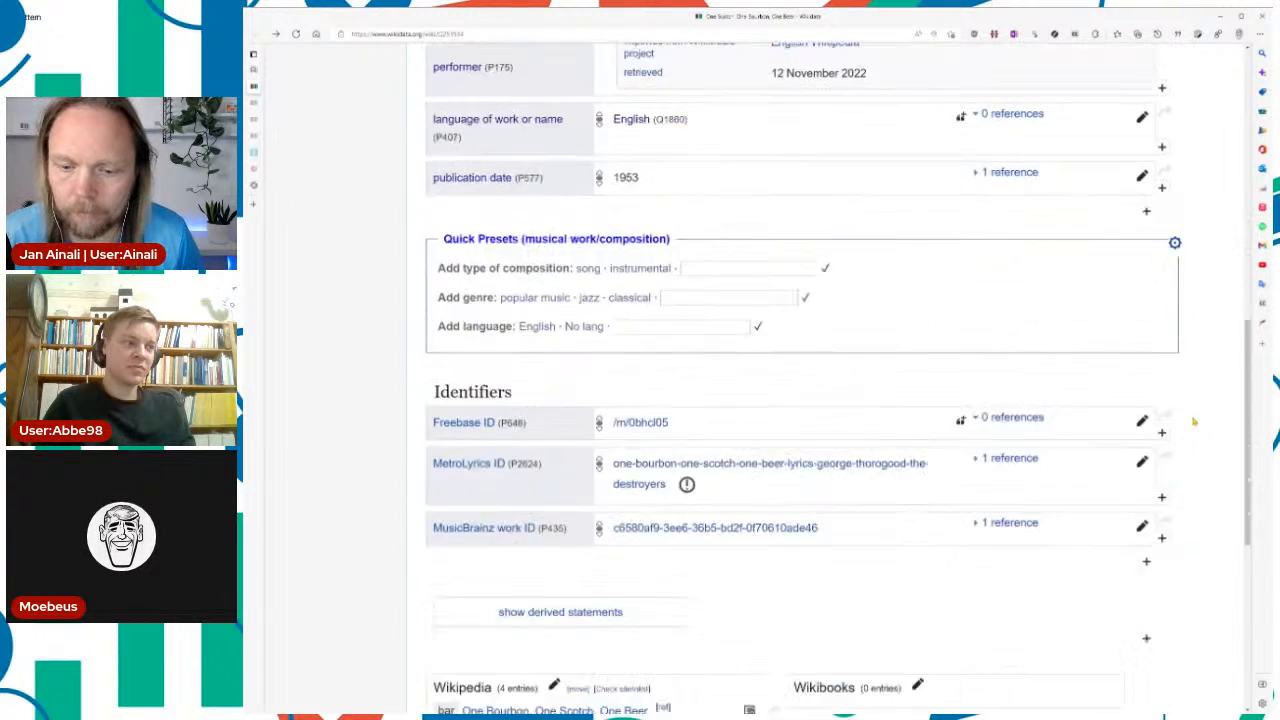
{"action": "scroll", "coordinate": [1190, 424], "scroll_direction": "down", "scroll_amount": 5}
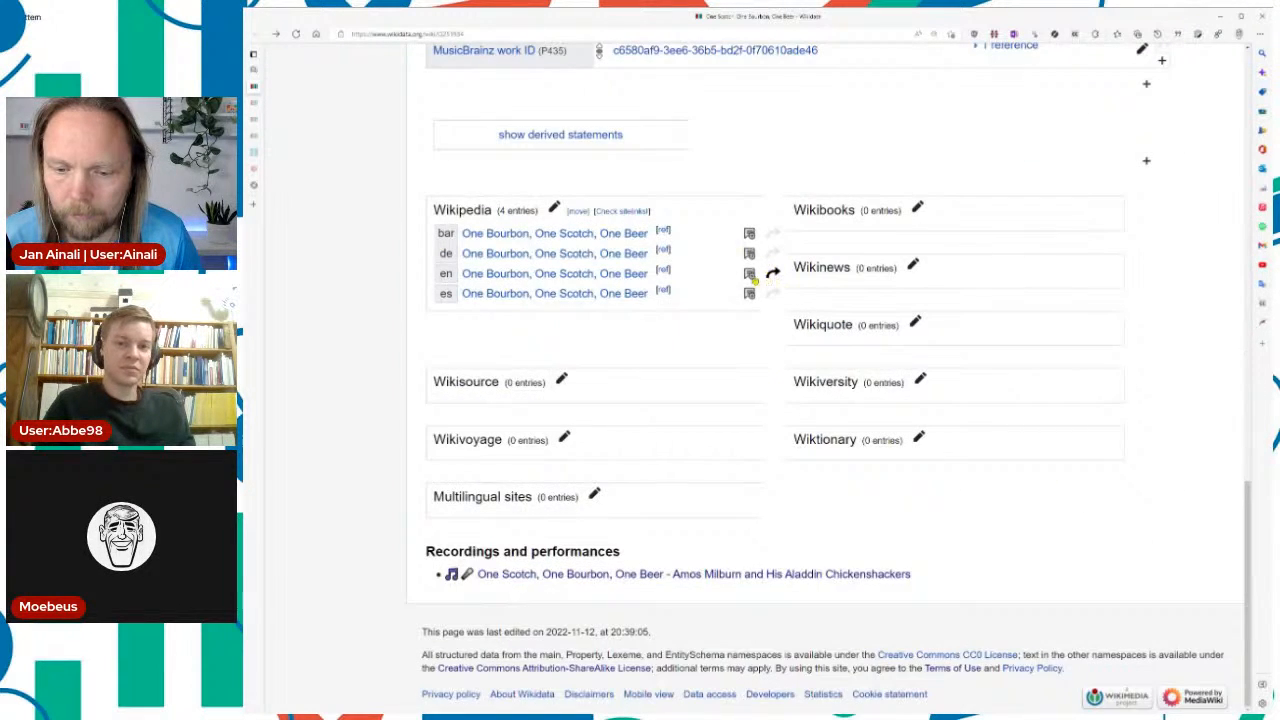
{"action": "left_click", "coordinate": [749, 274]}
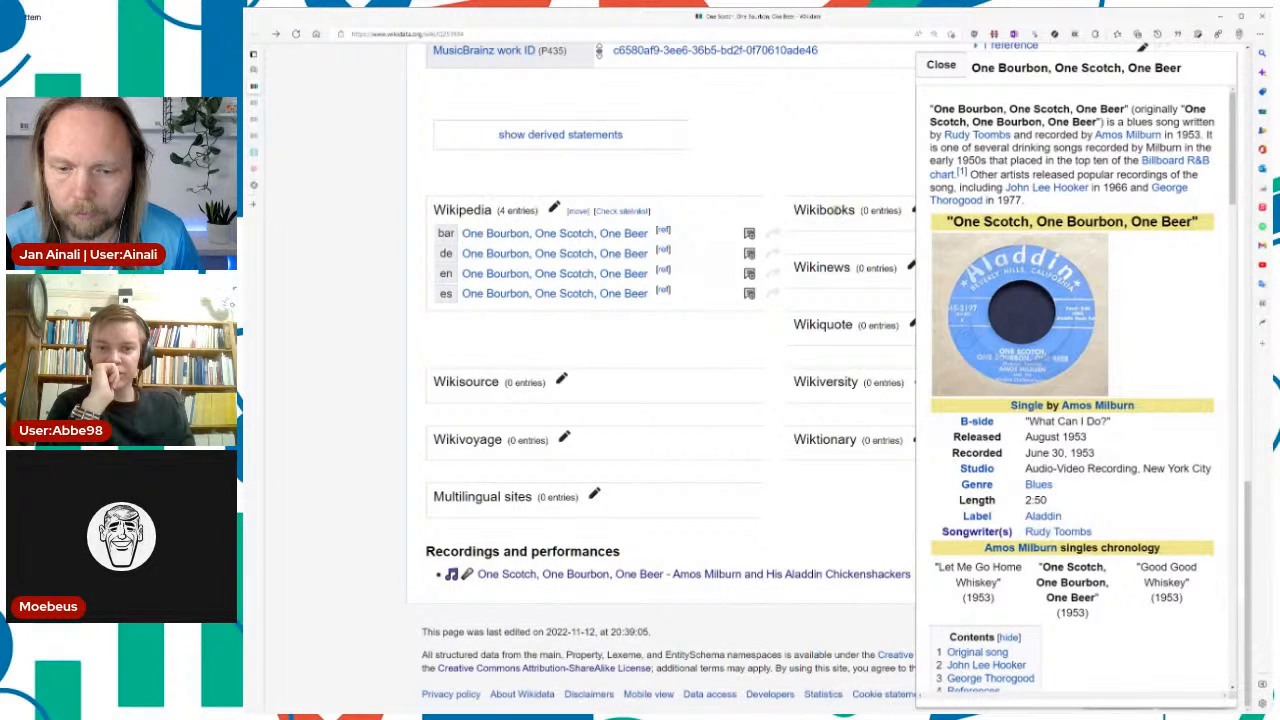
{"action": "scroll", "coordinate": [808, 523], "scroll_direction": "up", "scroll_amount": 10}
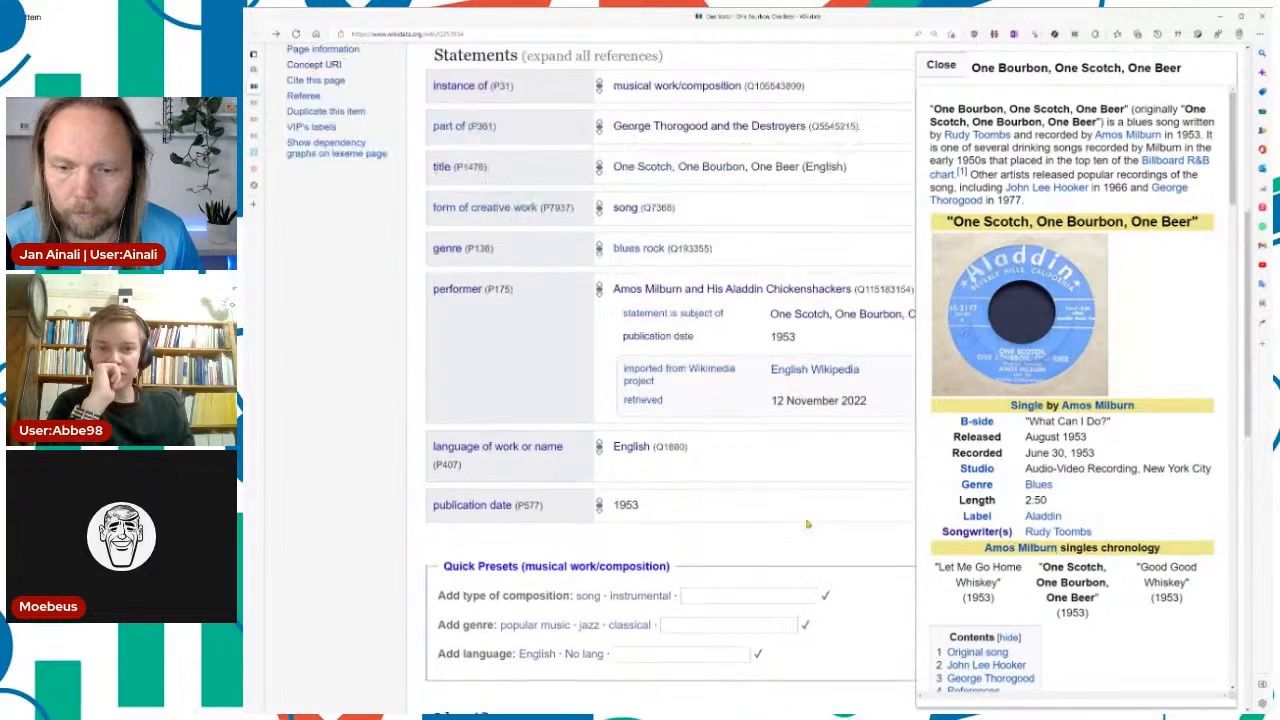
{"action": "scroll", "coordinate": [808, 523], "scroll_direction": "up", "scroll_amount": 5}
{"action": "left_click_drag", "start_coordinate": [1058, 531], "coordinate": [686, 389]}
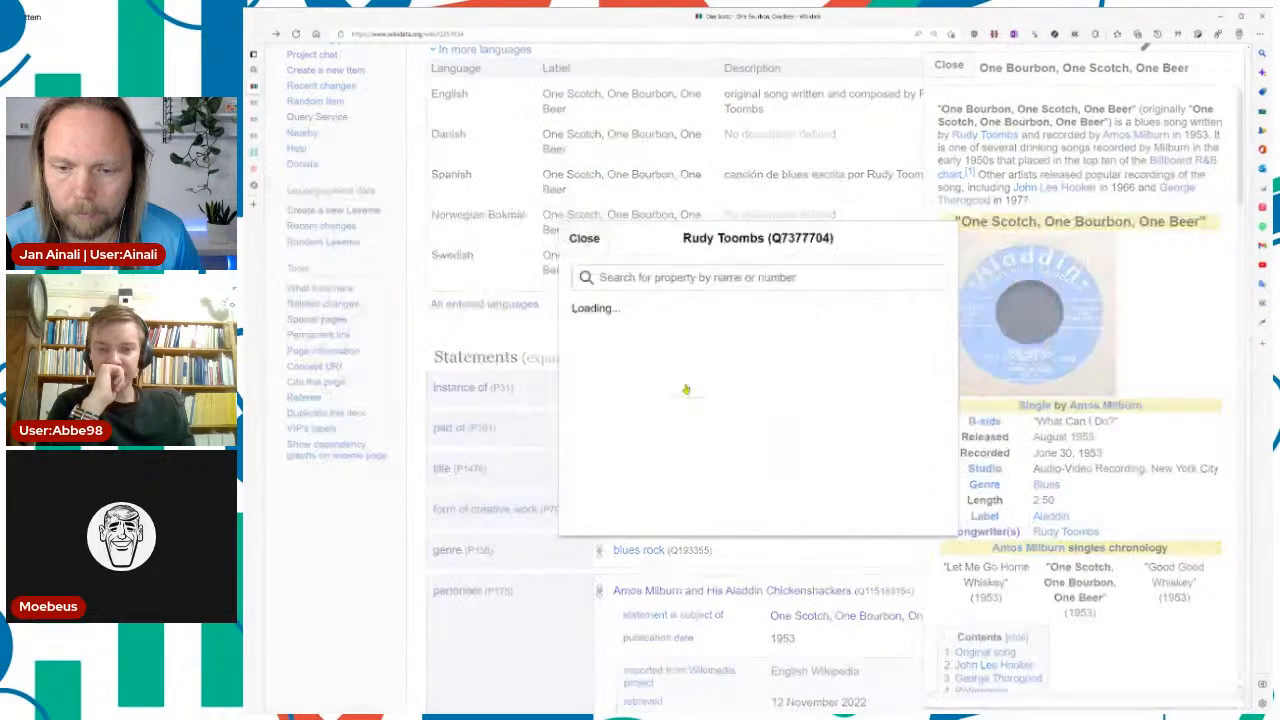
{"action": "left_click", "coordinate": [703, 277]}
{"action": "type", "text": "composer"}
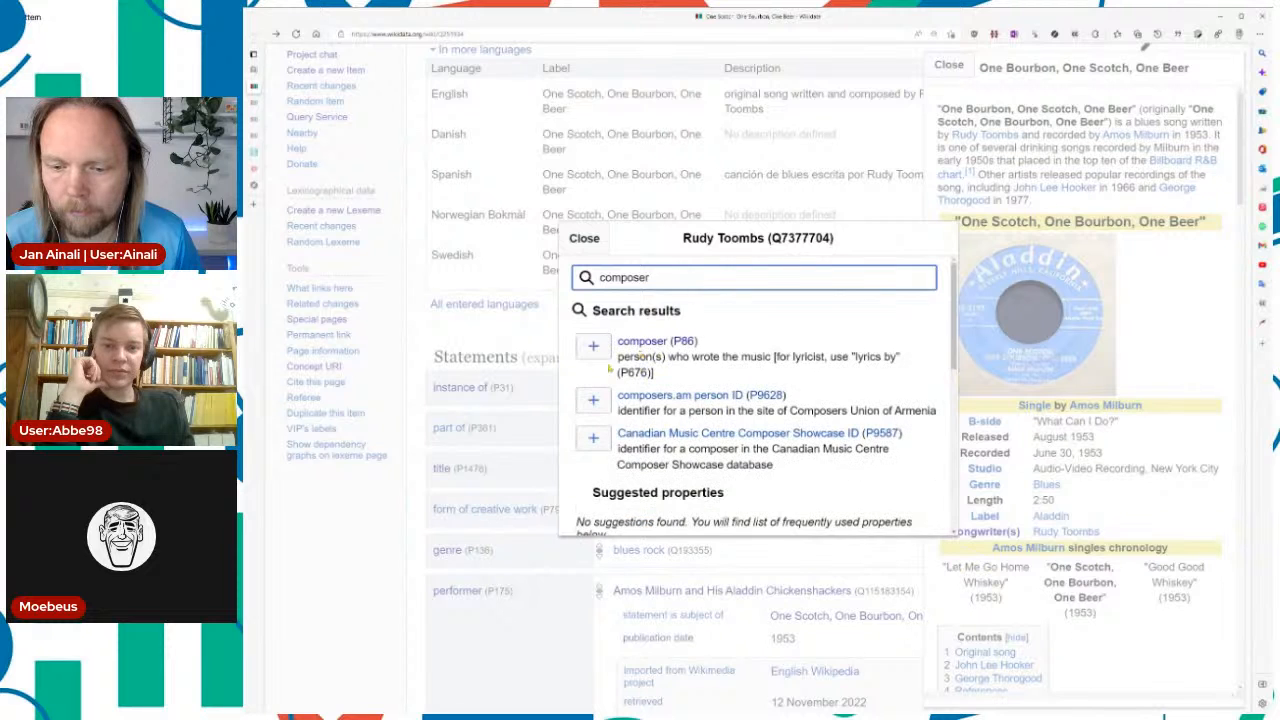
{"action": "left_click", "coordinate": [593, 346]}
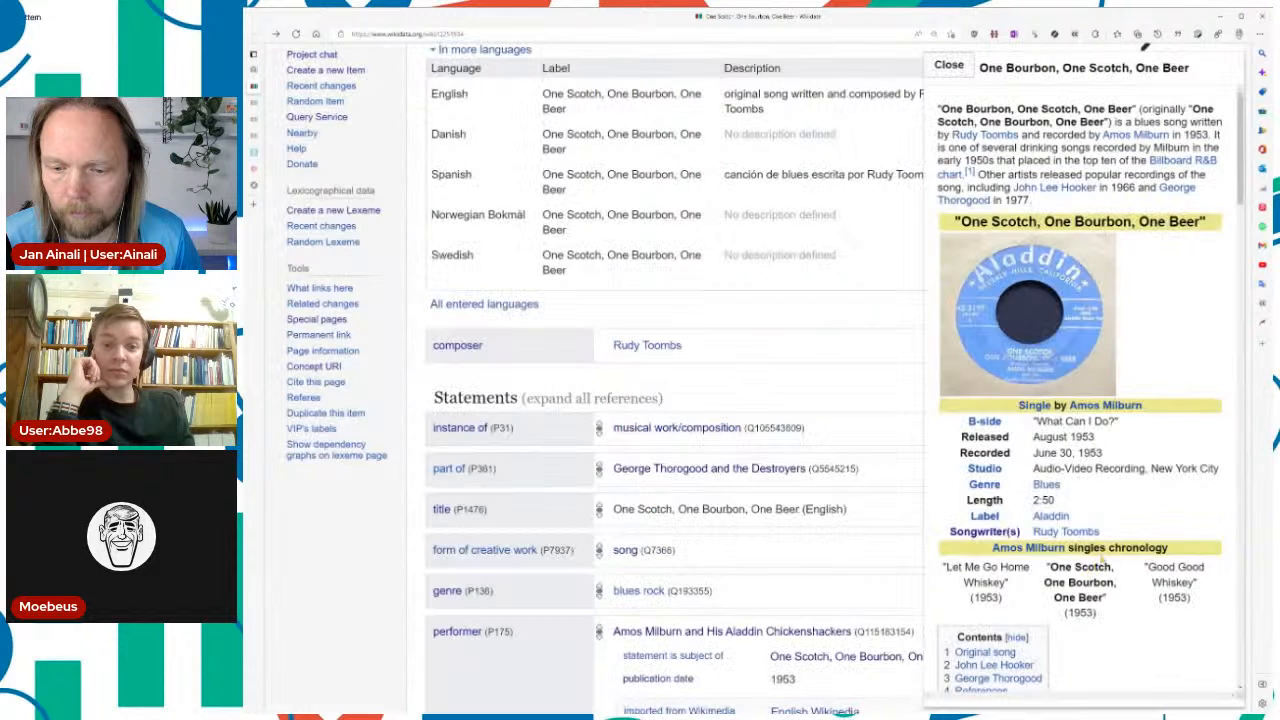
Step: Add Rudy Toombs from the article preview's songwriter entry as the "lyrics by" (P676) value
{"action": "left_click", "coordinate": [1058, 531]}
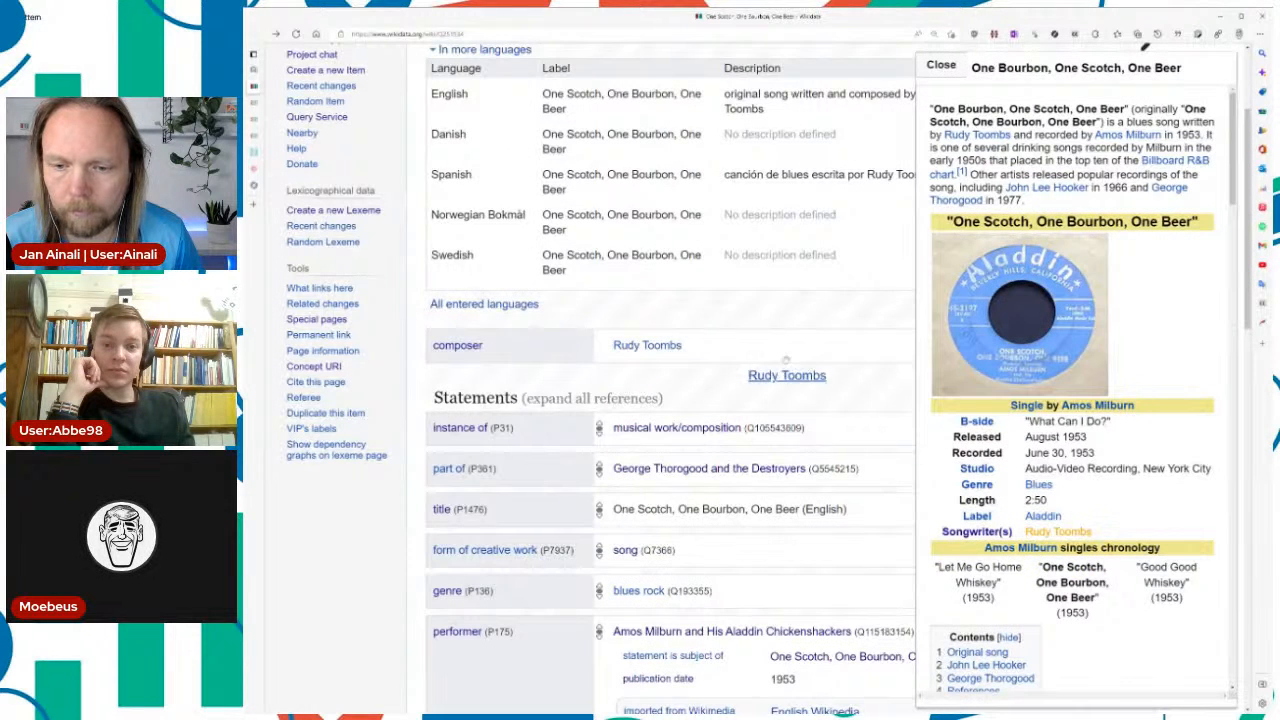
{"action": "left_click", "coordinate": [763, 313]}
{"action": "type", "text": "lyrics"}
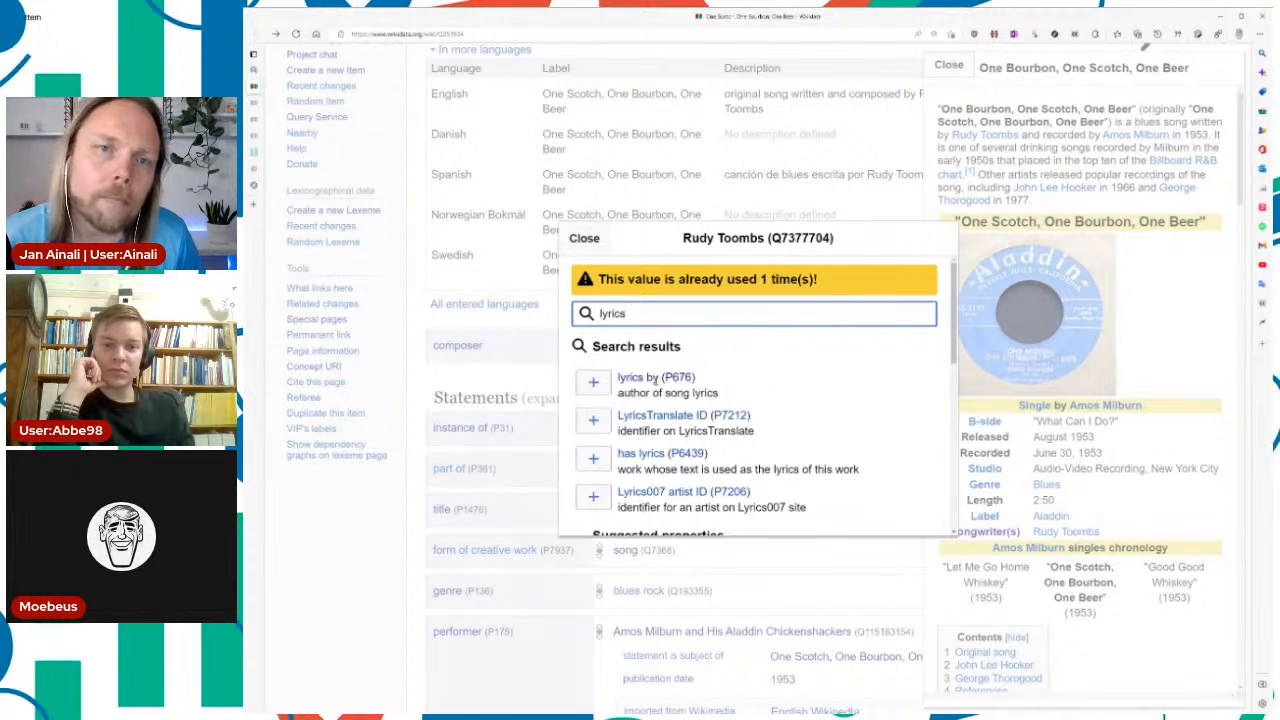
{"action": "left_click", "coordinate": [593, 382]}
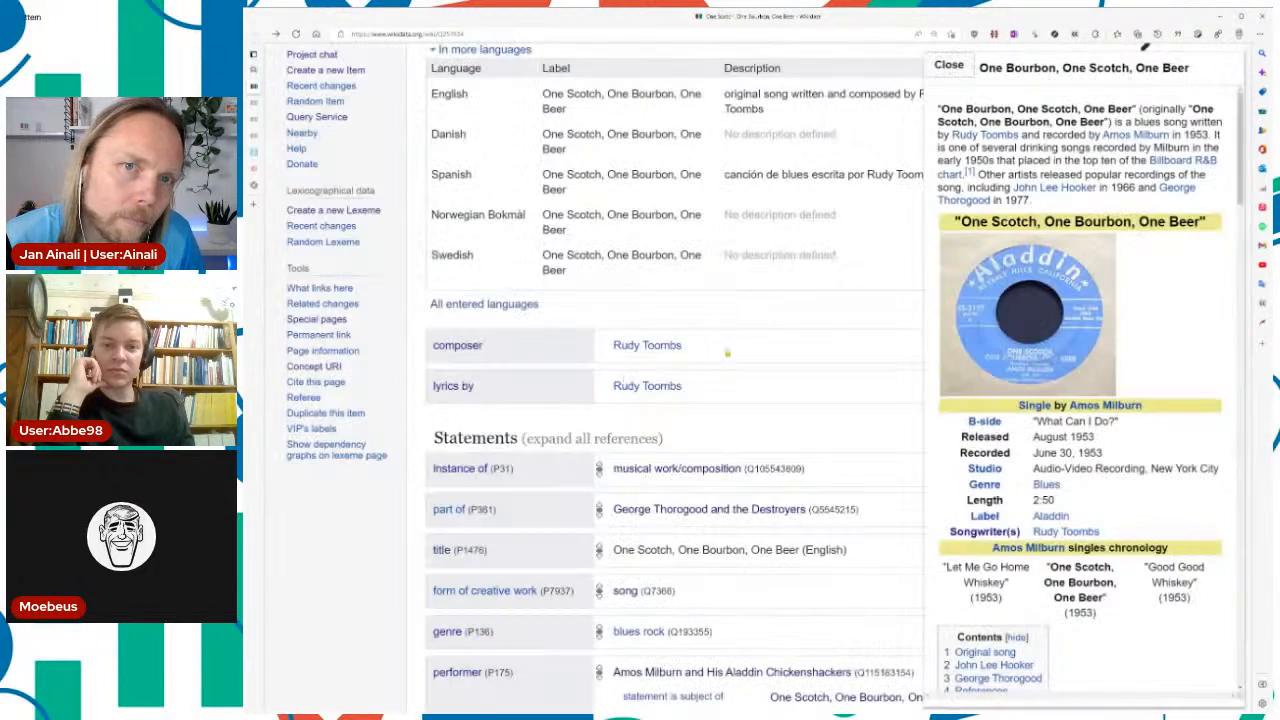
Step: Reload the item, check the constraint suggestion on the "lyrics by" statement, and open the Rudy Toombs item
{"action": "key", "text": "F5"}
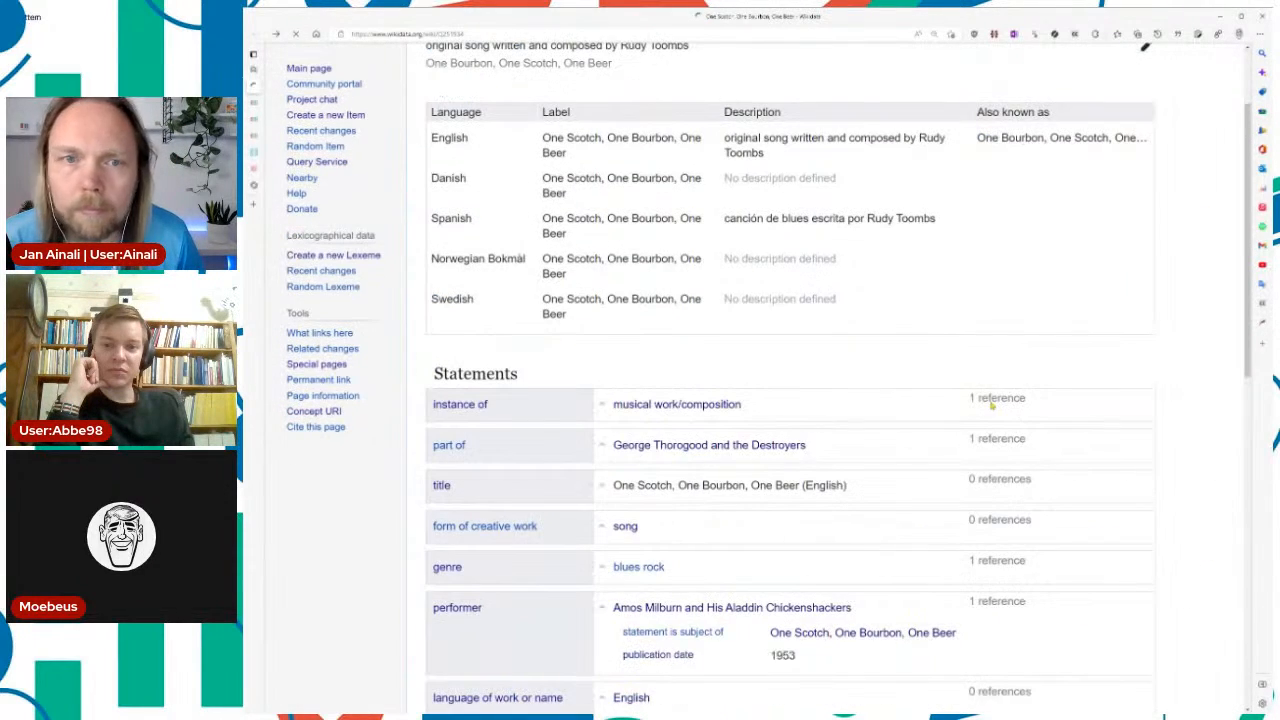
{"action": "scroll", "coordinate": [992, 405], "scroll_direction": "down", "scroll_amount": 1}
{"action": "scroll", "coordinate": [937, 466], "scroll_direction": "down", "scroll_amount": 1}
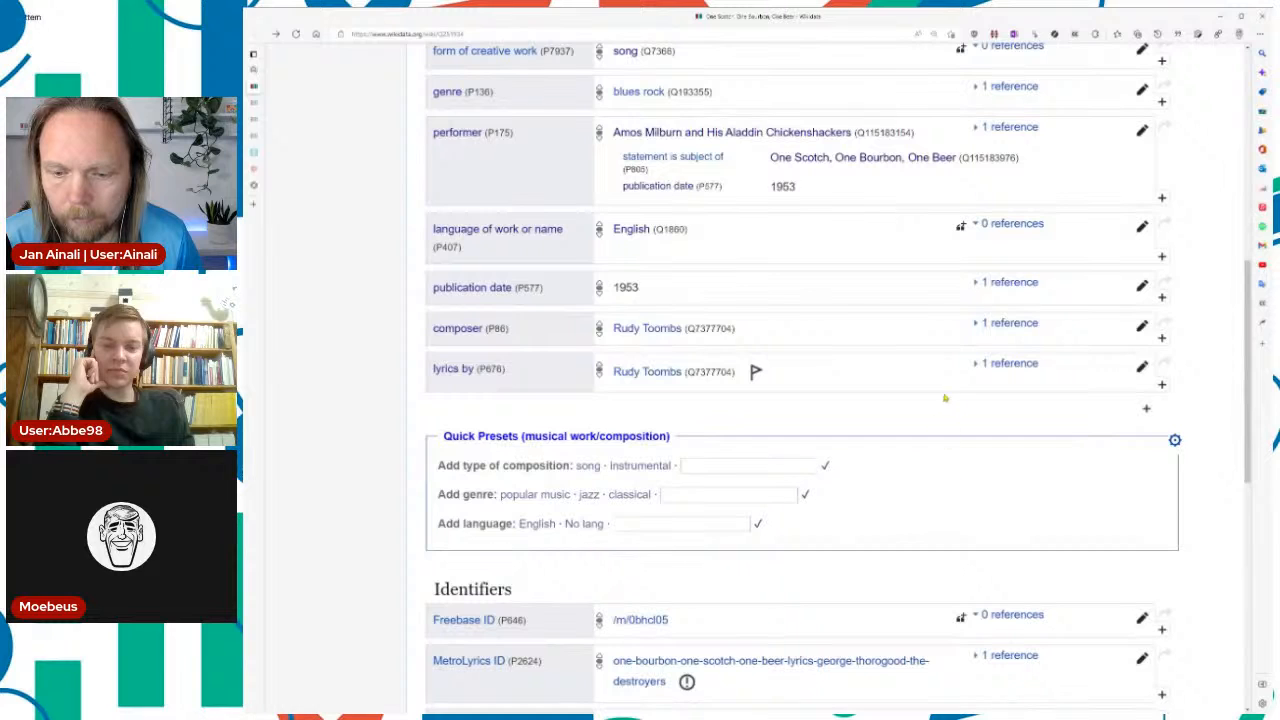
{"action": "left_click", "coordinate": [756, 372]}
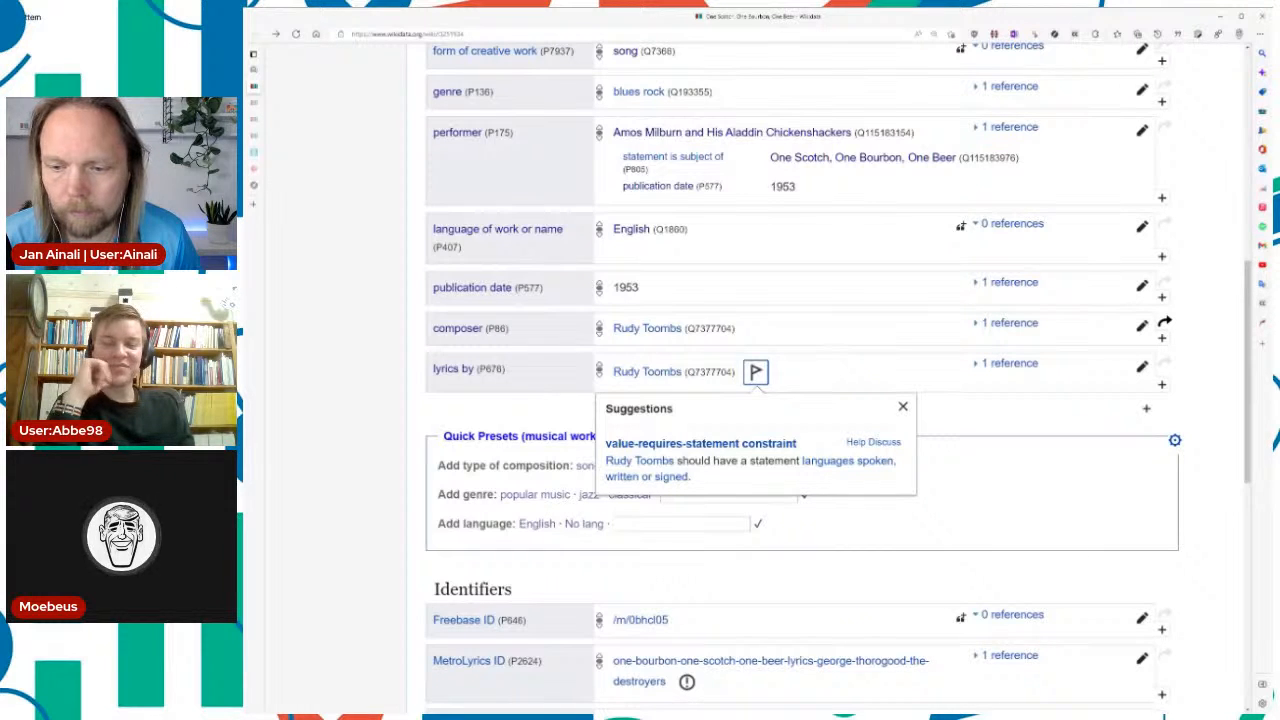
{"action": "left_click", "coordinate": [647, 372]}
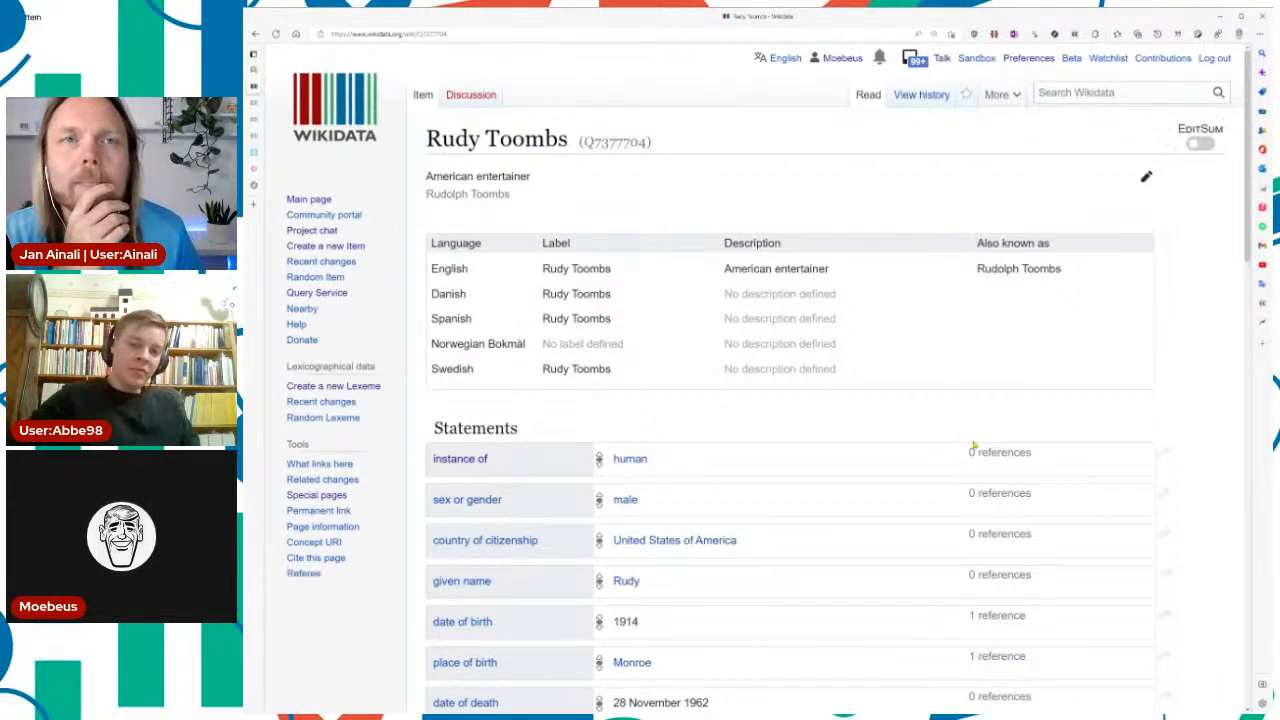
Step: Add a "languages spoken, written or signed" statement with the value English to the Rudy Toombs item and publish it
{"action": "scroll", "coordinate": [960, 440], "scroll_direction": "down", "scroll_amount": 4}
{"action": "key", "text": "a"}
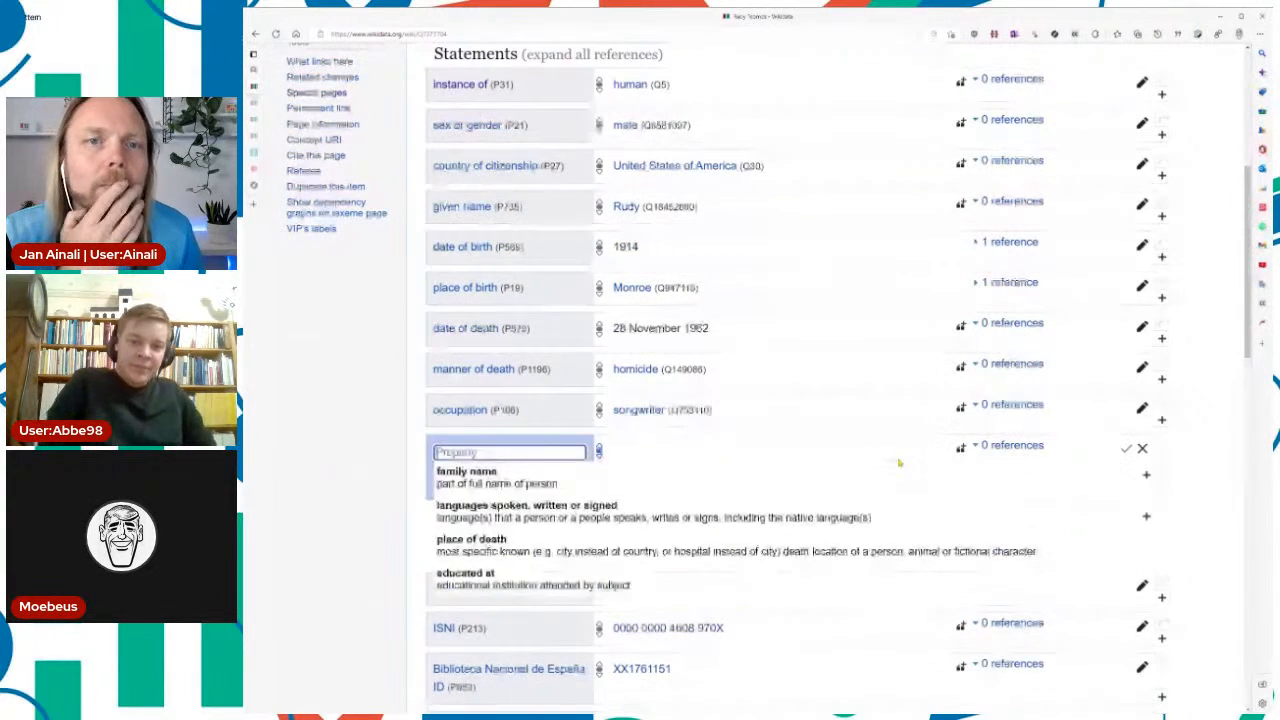
{"action": "key", "text": "Down"}
{"action": "key", "text": "Down"}
{"action": "key", "text": "Return"}
{"action": "type", "text": "Eng"}
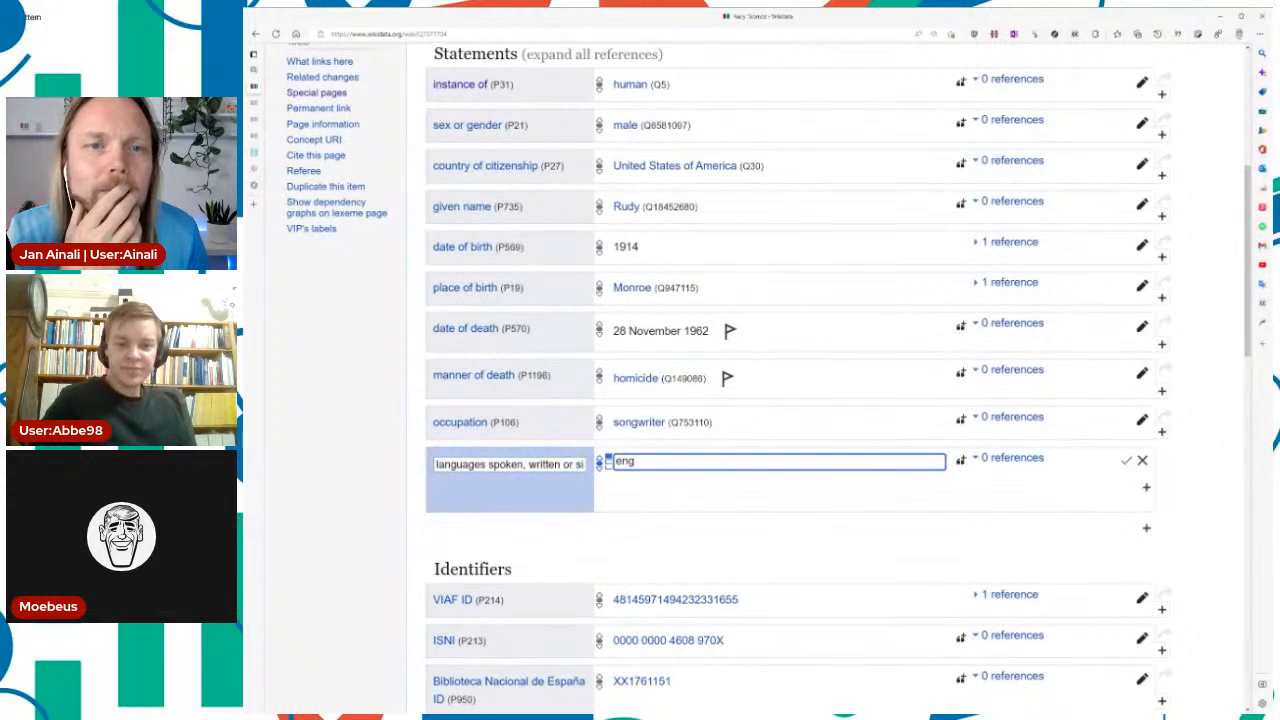
{"action": "key", "text": "Down"}
{"action": "key", "text": "Return"}
{"action": "key", "text": "Return"}
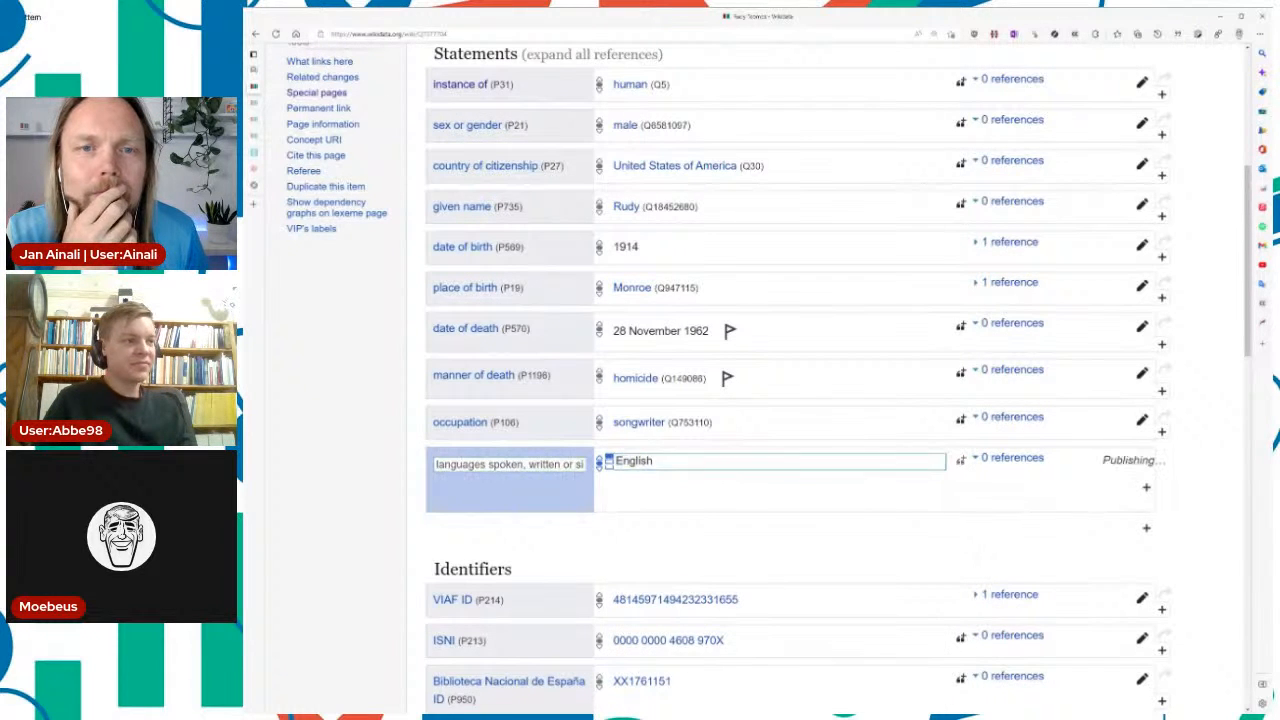
Step: Return to the song item, open its MusicBrainz work ID link in a new tab, and review the item's statements and identifiers
{"action": "key", "text": "alt+Left"}
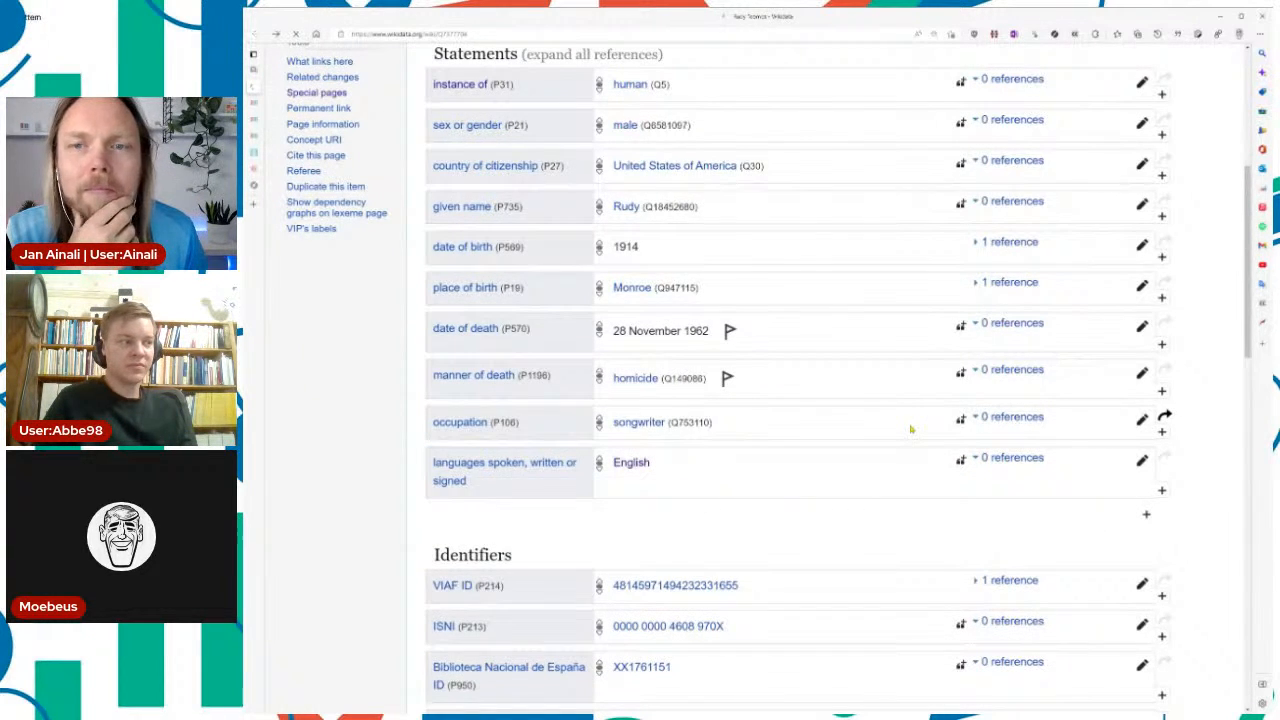
{"action": "scroll", "coordinate": [911, 429], "scroll_direction": "down", "scroll_amount": 1}
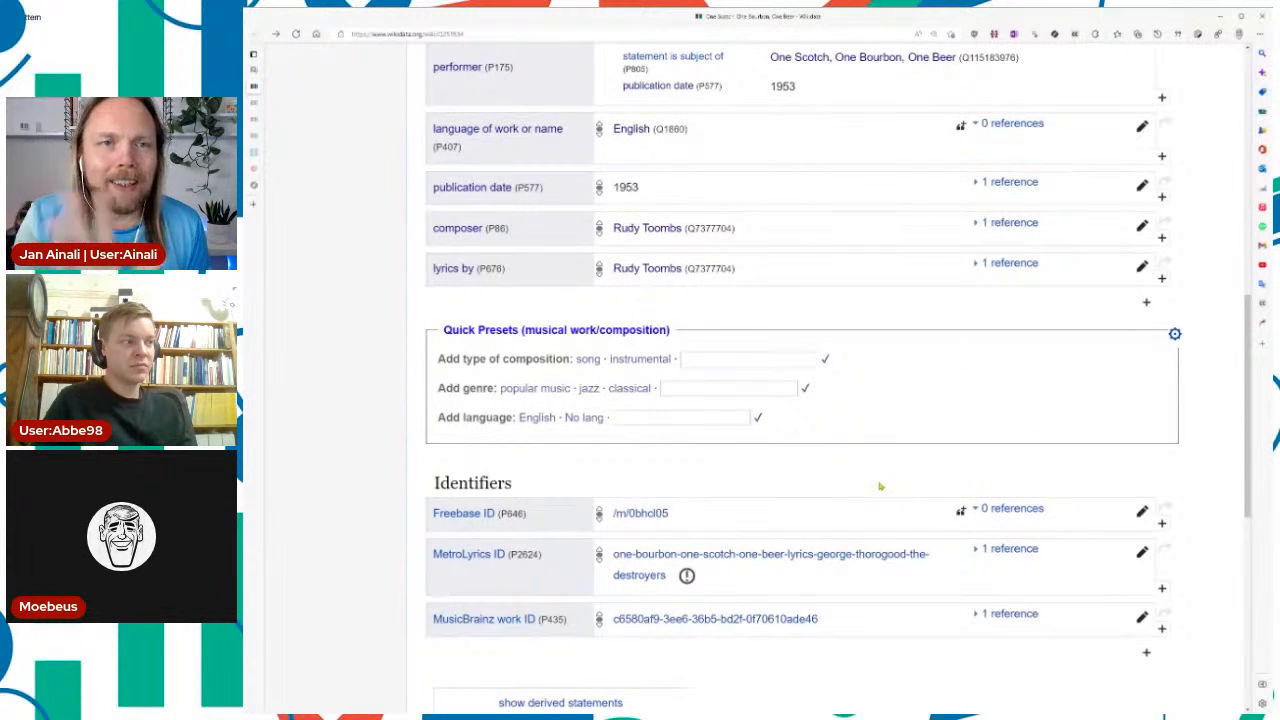
{"action": "left_click", "coordinate": [774, 620]}
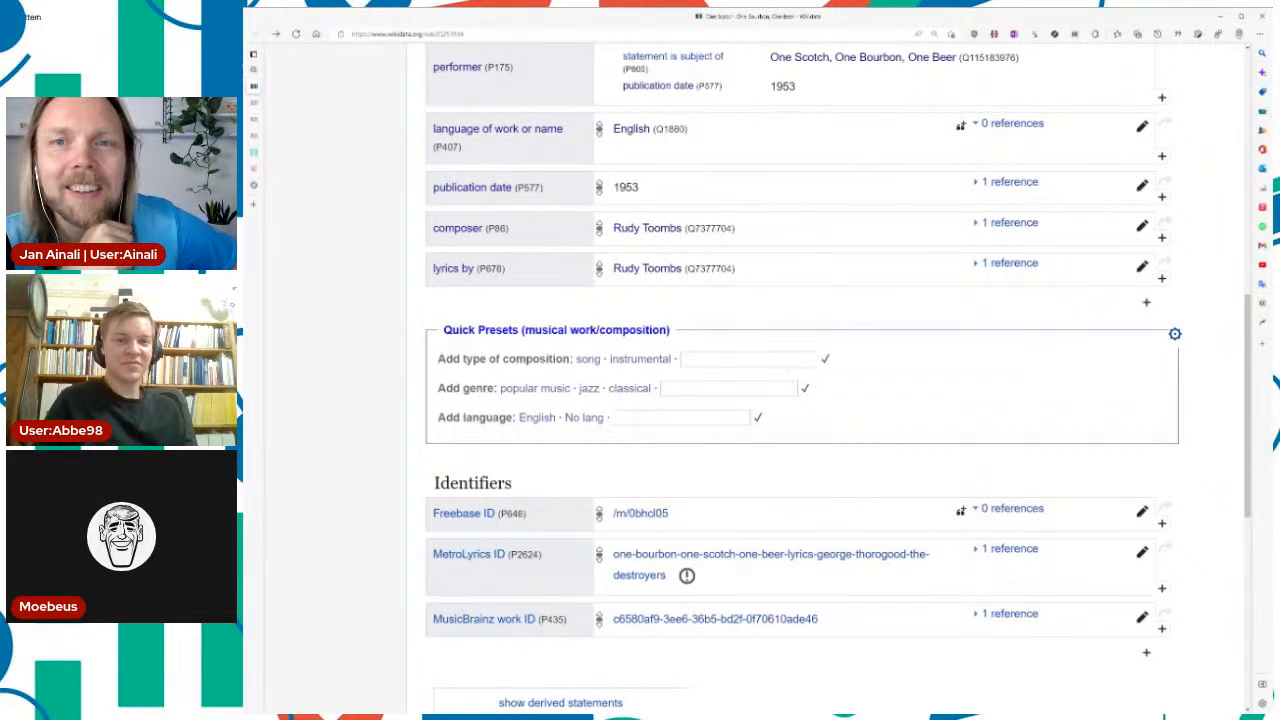
{"action": "scroll", "coordinate": [911, 454], "scroll_direction": "up", "scroll_amount": 5}
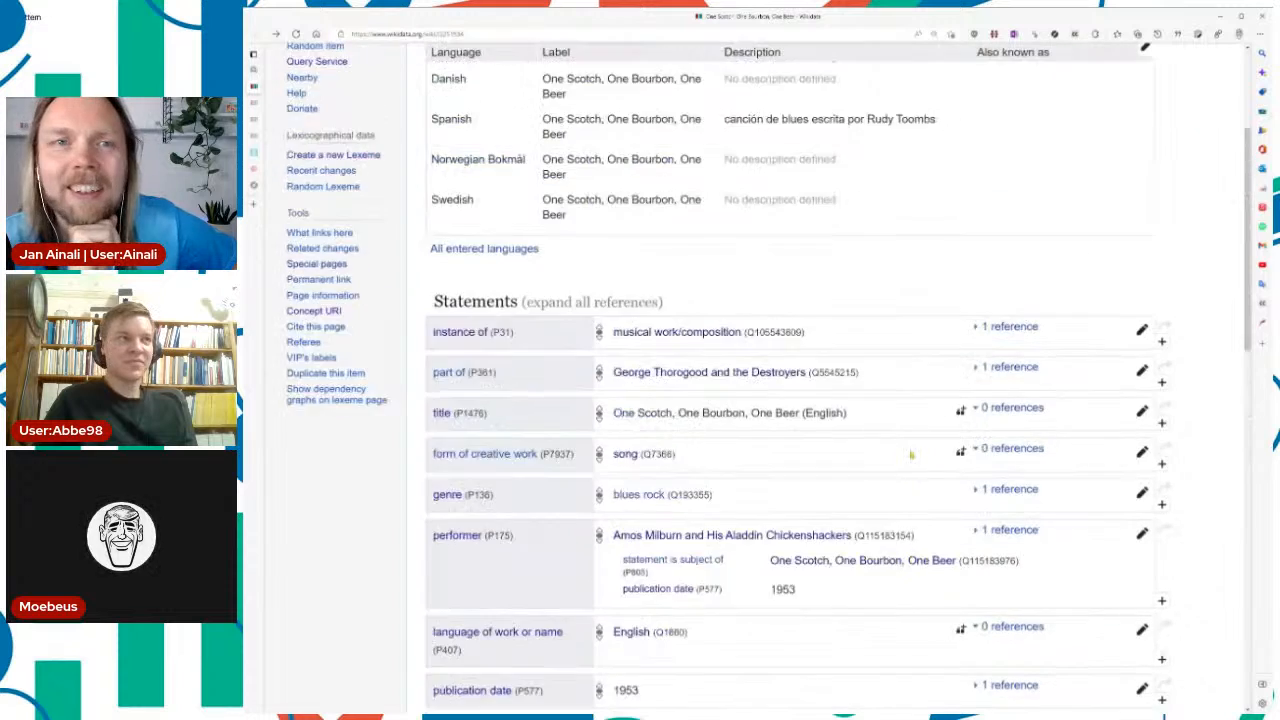
{"action": "scroll", "coordinate": [911, 454], "scroll_direction": "down", "scroll_amount": 5}
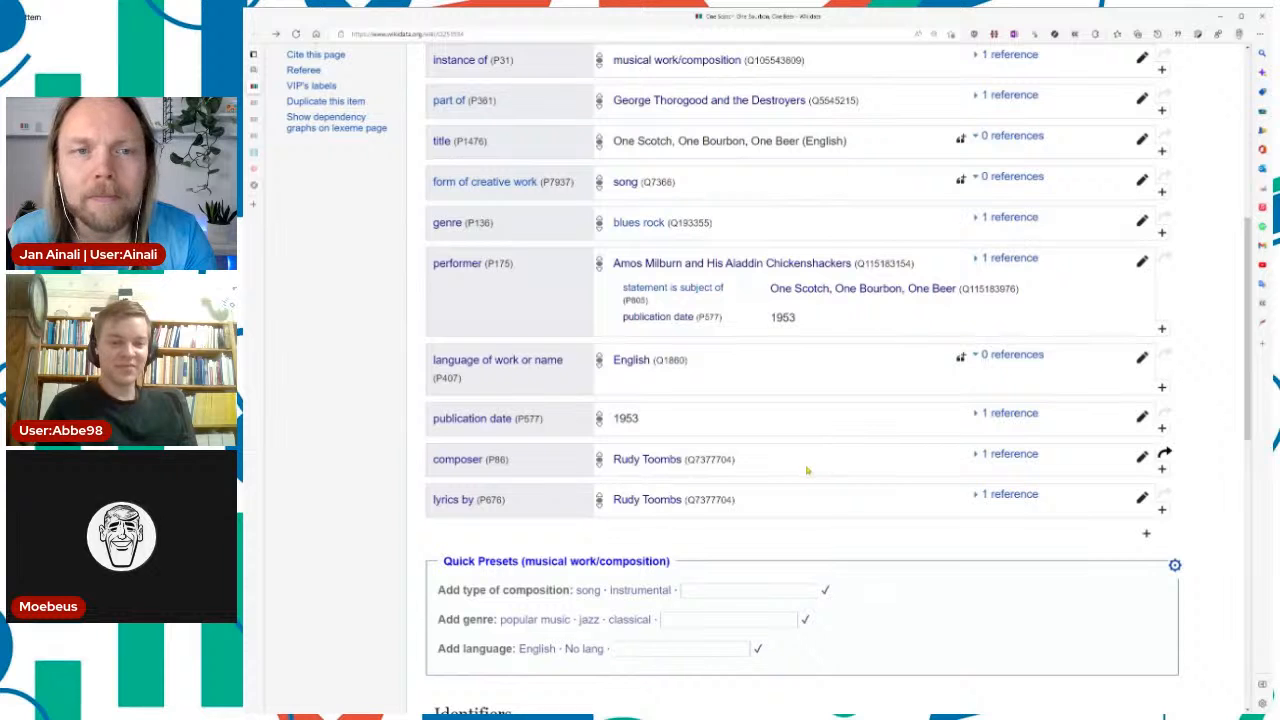
{"action": "scroll", "coordinate": [807, 470], "scroll_direction": "up", "scroll_amount": 3}
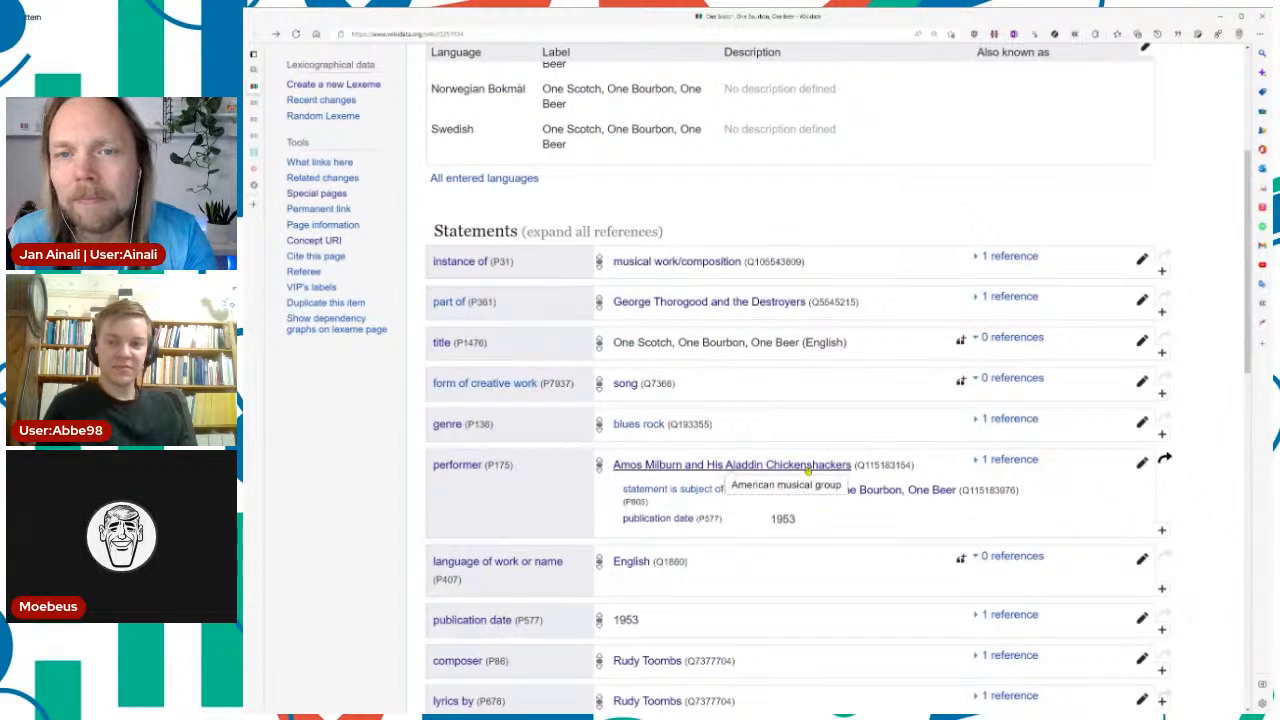
{"action": "scroll", "coordinate": [807, 470], "scroll_direction": "down", "scroll_amount": 5}
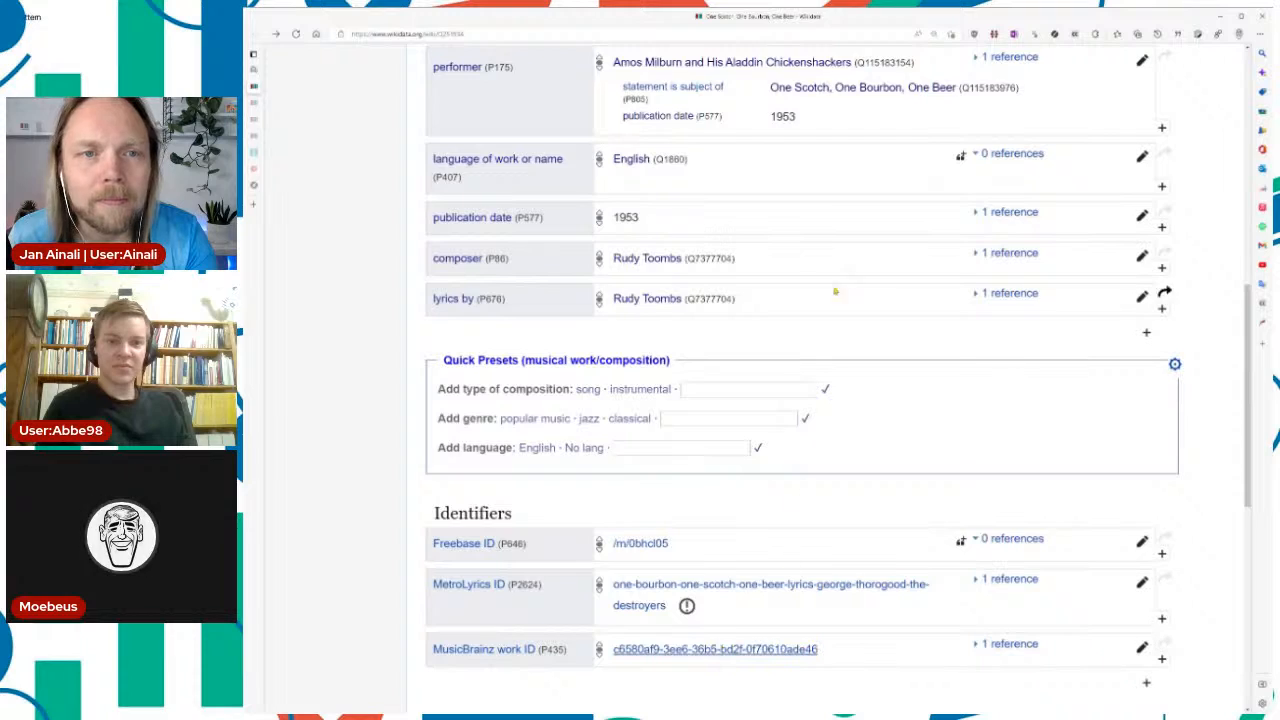
Step: Go to the MusicBrainz work page and copy its title "One Bourbon, One Scotch, One Beer"
{"action": "left_click", "coordinate": [256, 170]}
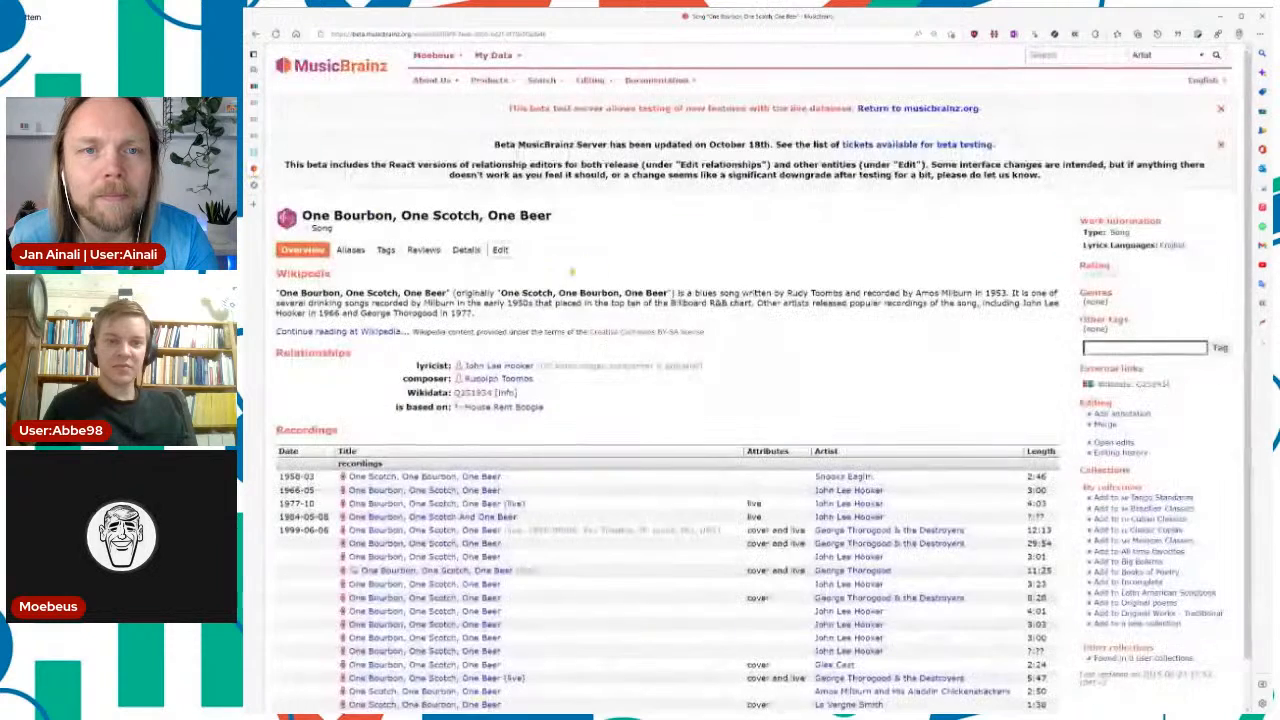
{"action": "key", "text": "ctrl+l"}
{"action": "key", "text": "Return"}
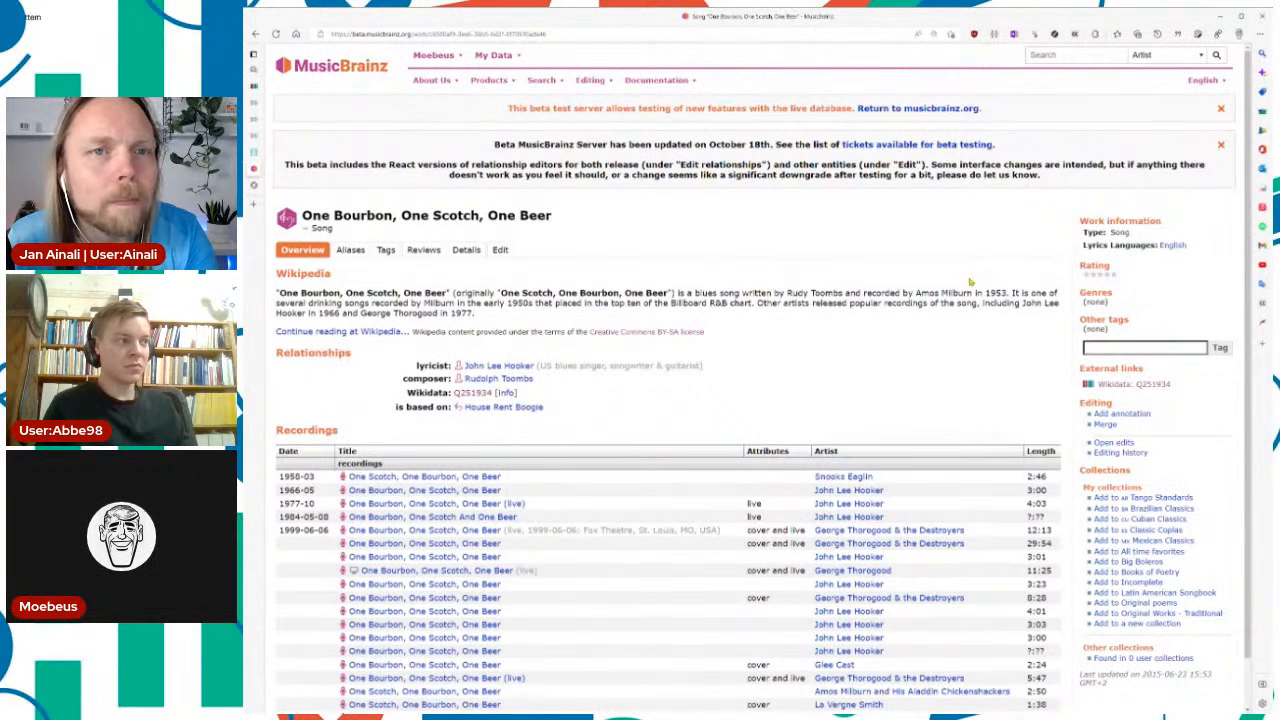
{"action": "left_click_drag", "start_coordinate": [588, 216], "coordinate": [300, 214]}
{"action": "key", "text": "ctrl+c"}
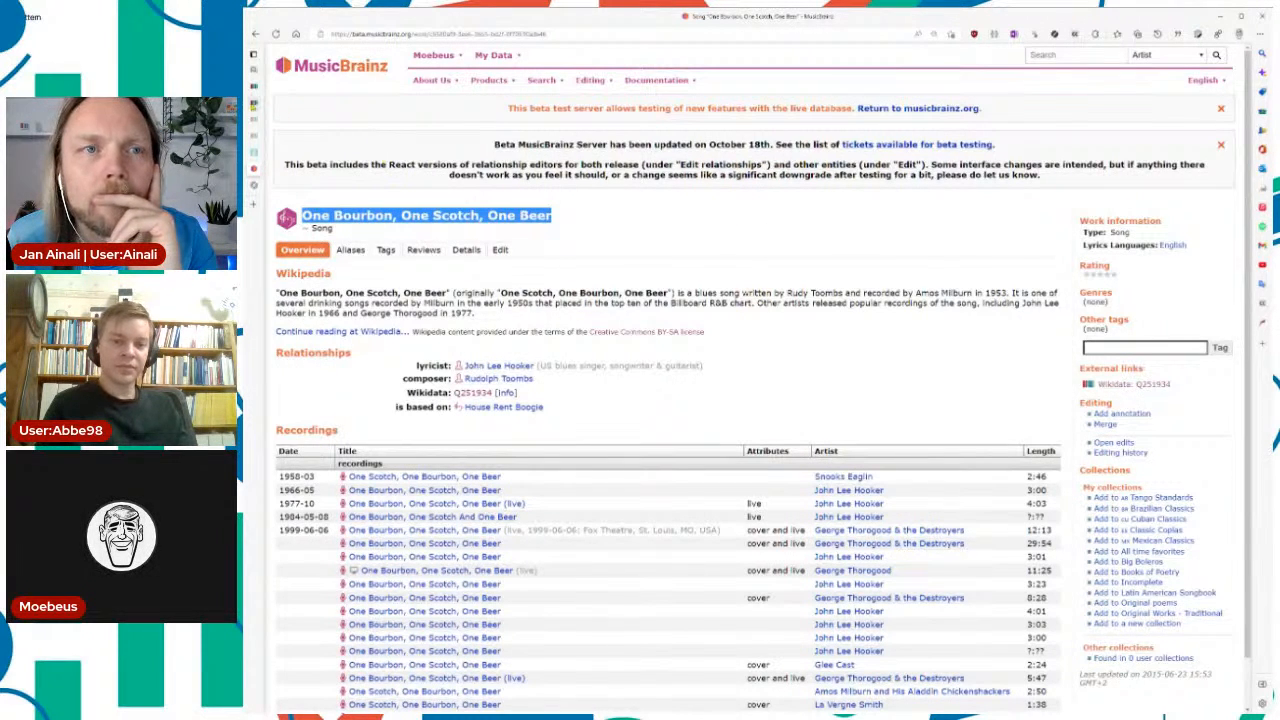
Step: Qualify the item's MusicBrainz work ID with "subject named as" One Bourbon, One Scotch, One Beer, add retrieved 2022-11-12 to its reference, and publish
{"action": "mouse_move", "coordinate": [262, 88]}
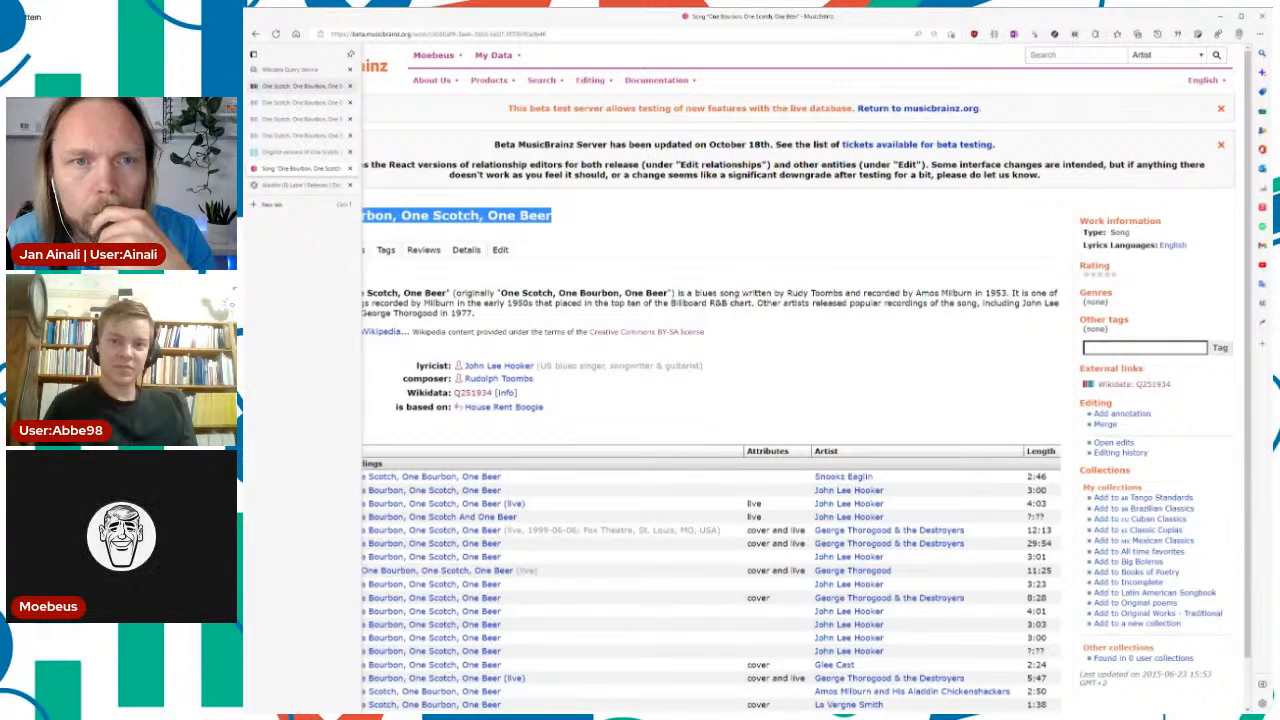
{"action": "left_click", "coordinate": [300, 86]}
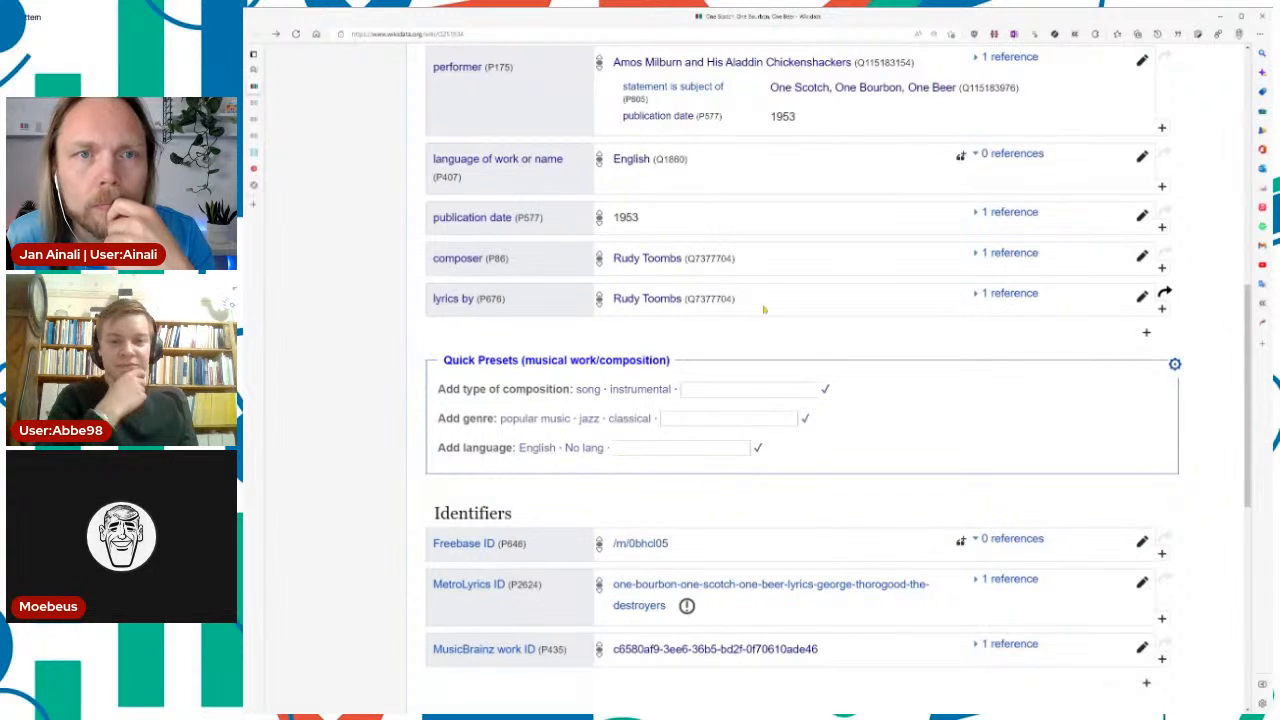
{"action": "scroll", "coordinate": [1023, 552], "scroll_direction": "down", "scroll_amount": 3}
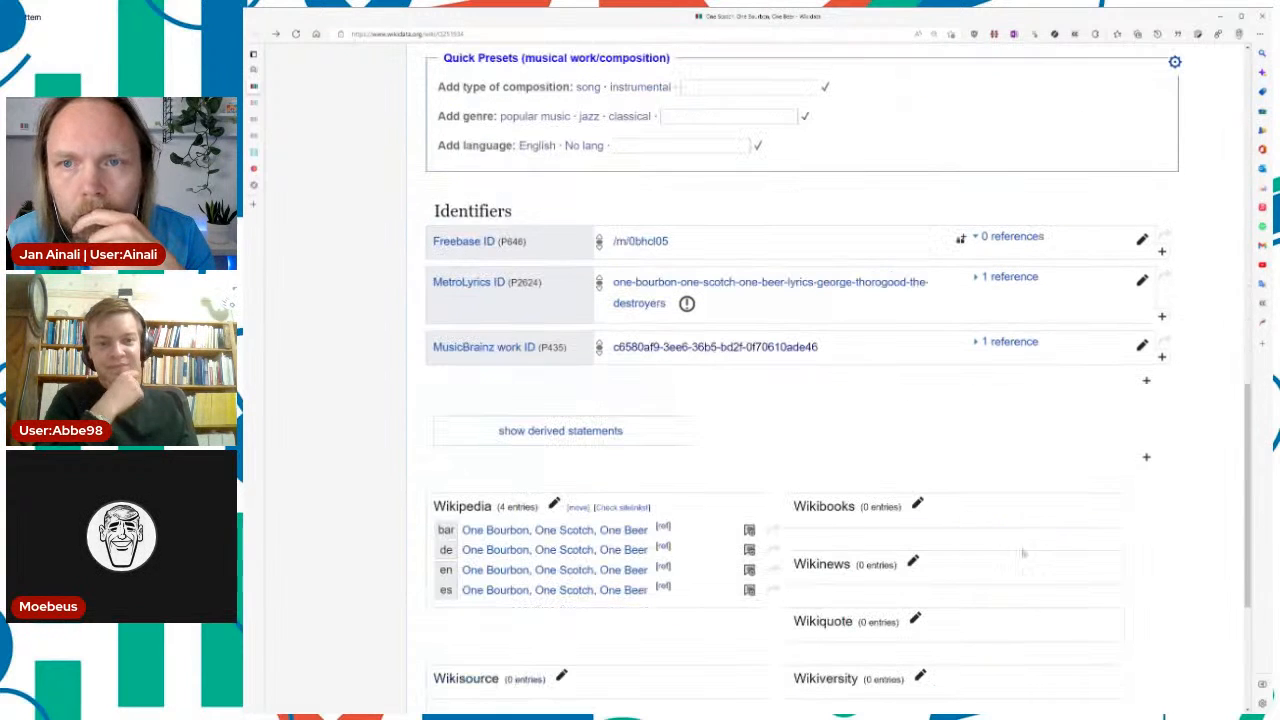
{"action": "left_click", "coordinate": [1142, 346]}
{"action": "left_click", "coordinate": [1147, 372]}
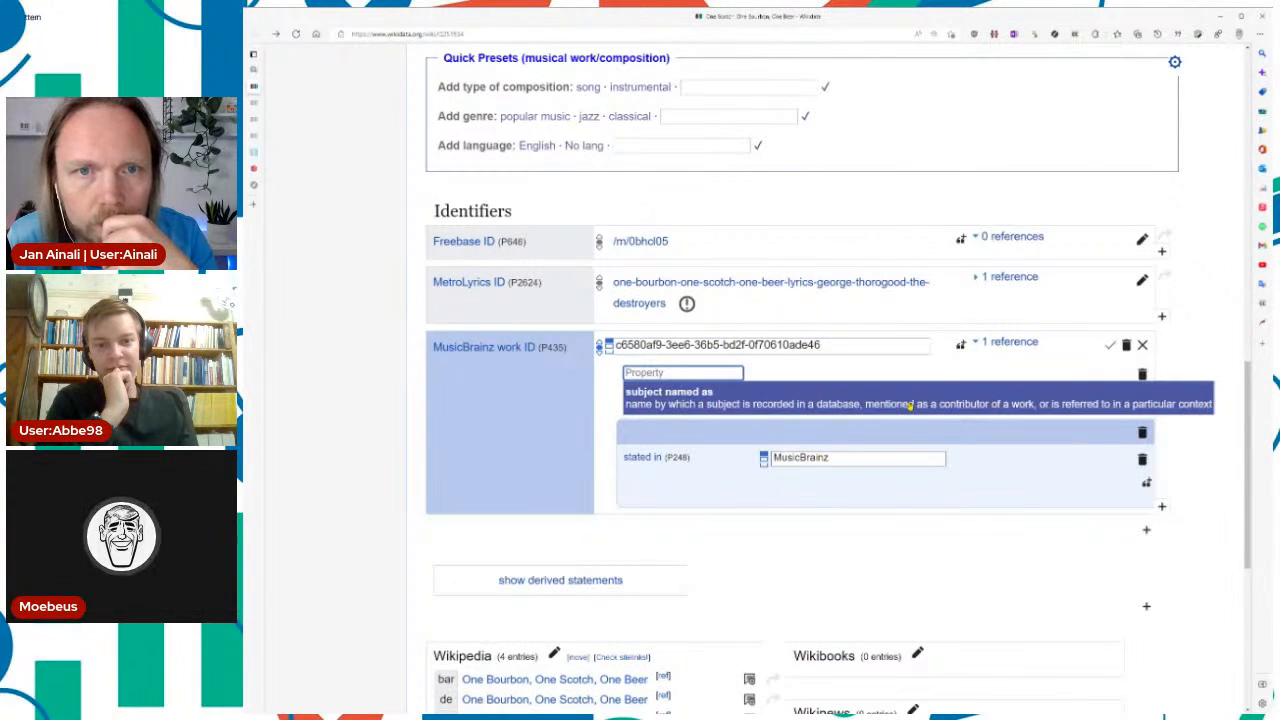
{"action": "key", "text": "Tab"}
{"action": "key", "text": "ctrl+v"}
{"action": "left_click", "coordinate": [1146, 494]}
{"action": "left_click", "coordinate": [957, 548]}
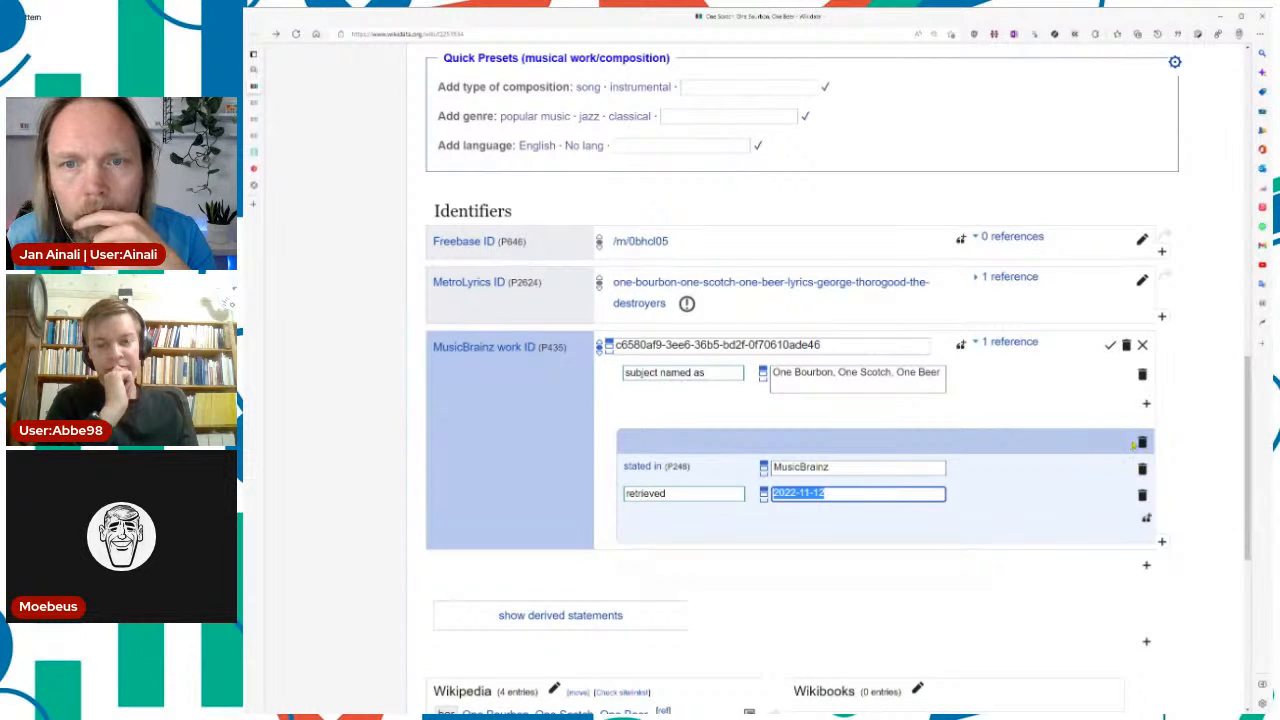
{"action": "left_click", "coordinate": [1110, 345]}
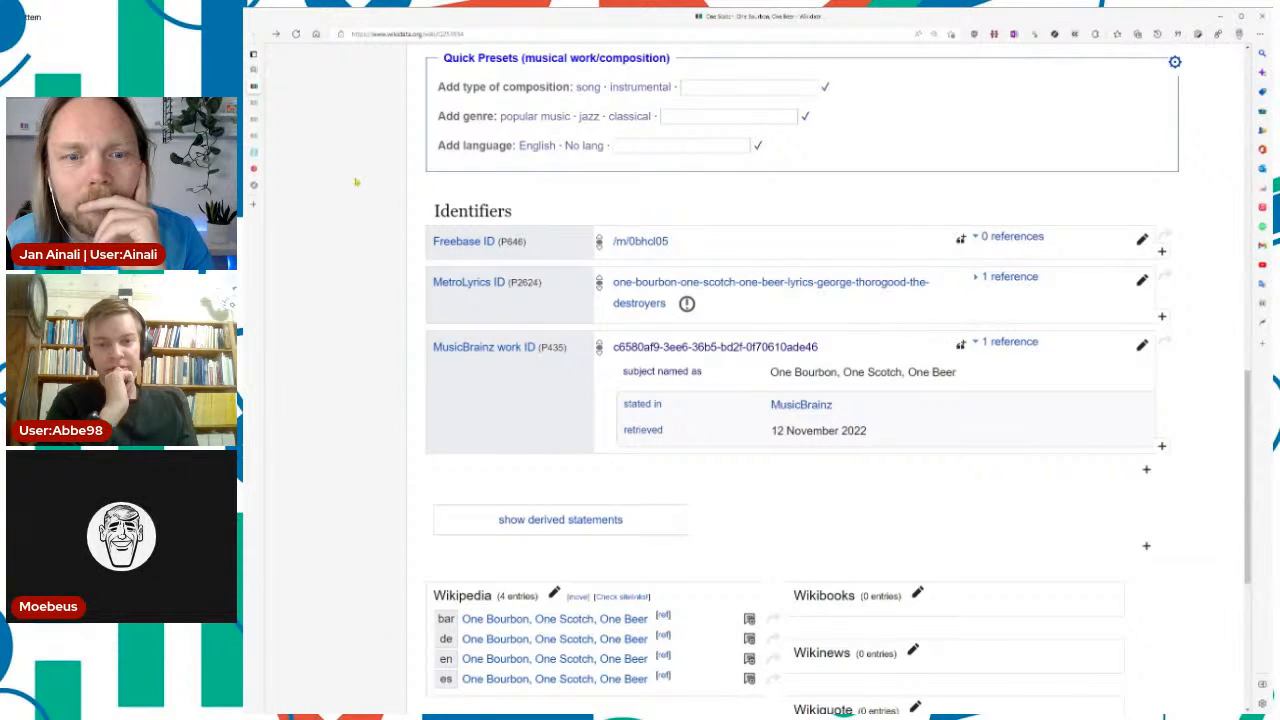
Step: Check the lyricist, composer and "is based on" relationships on the MusicBrainz page, then review the song item's labels and descriptions
{"action": "key", "text": "ctrl+Tab"}
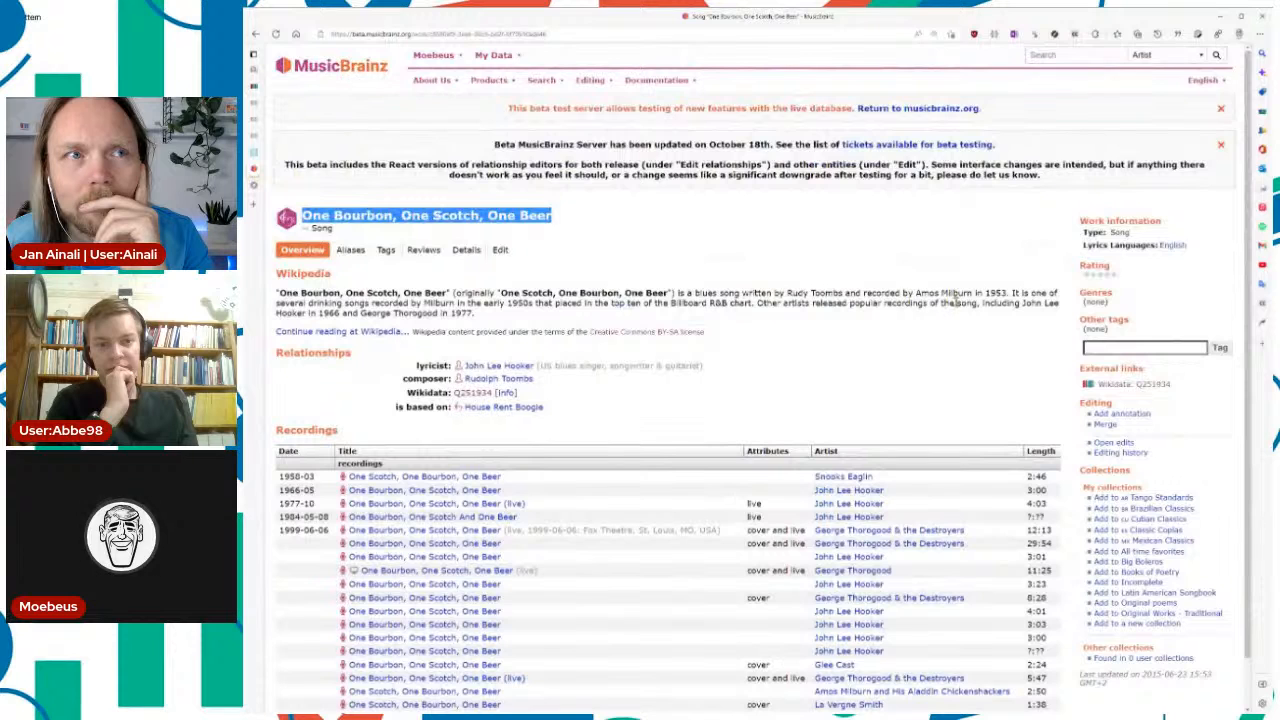
{"action": "left_click", "coordinate": [992, 227]}
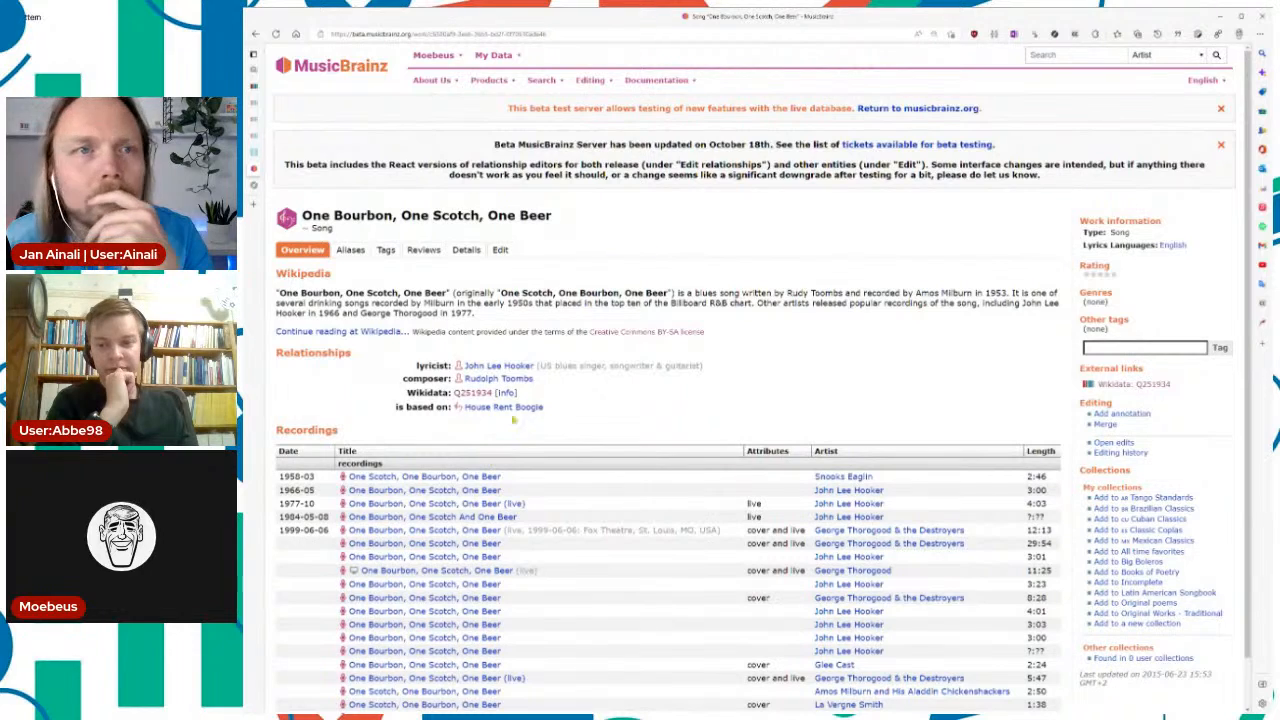
{"action": "left_click", "coordinate": [262, 88]}
{"action": "scroll", "coordinate": [873, 200], "scroll_direction": "up", "scroll_amount": 15}
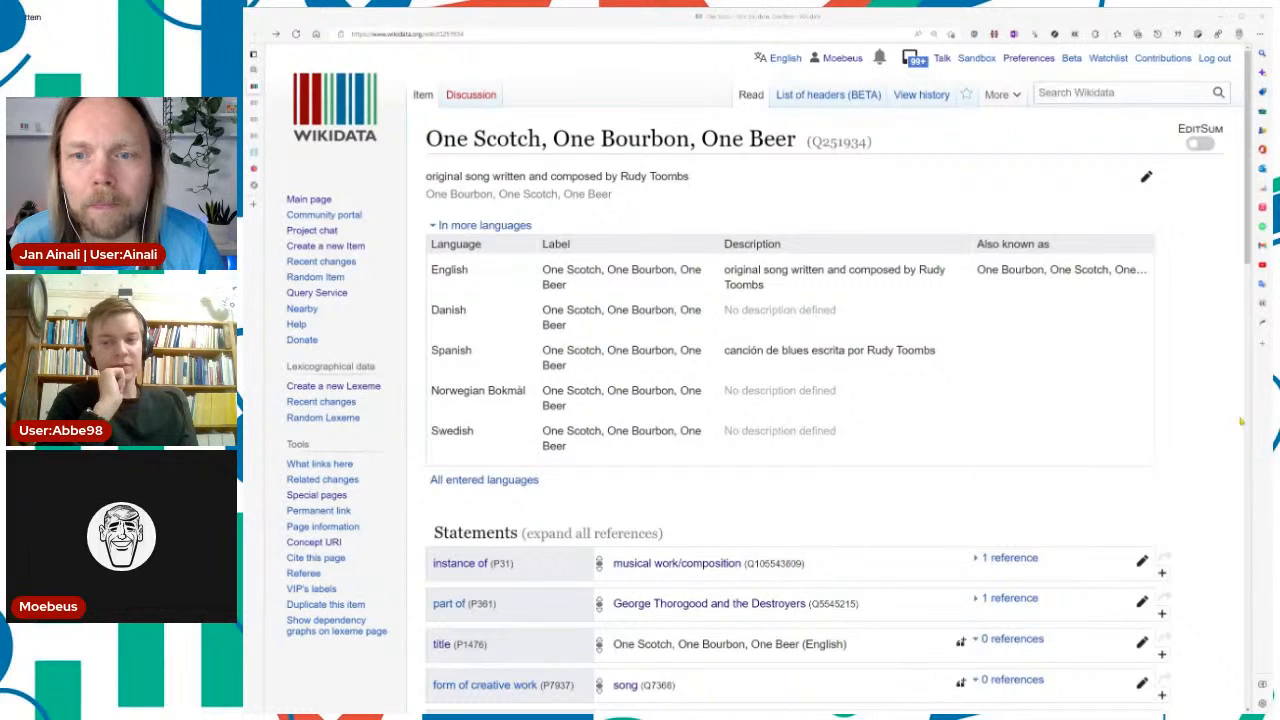
{"action": "left_click", "coordinate": [954, 173]}
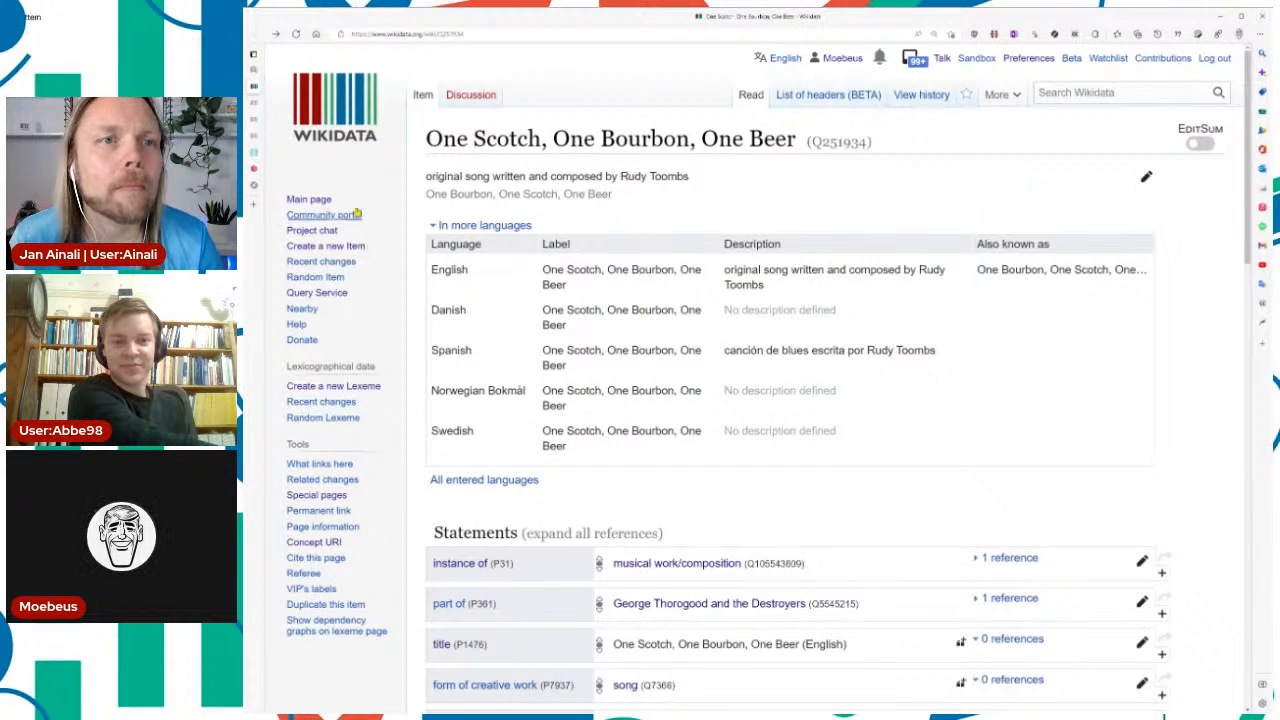
Step: Open a new browser tab and load the ISWC Network site at iswcnet.cisac.org
{"action": "left_click", "coordinate": [322, 247]}
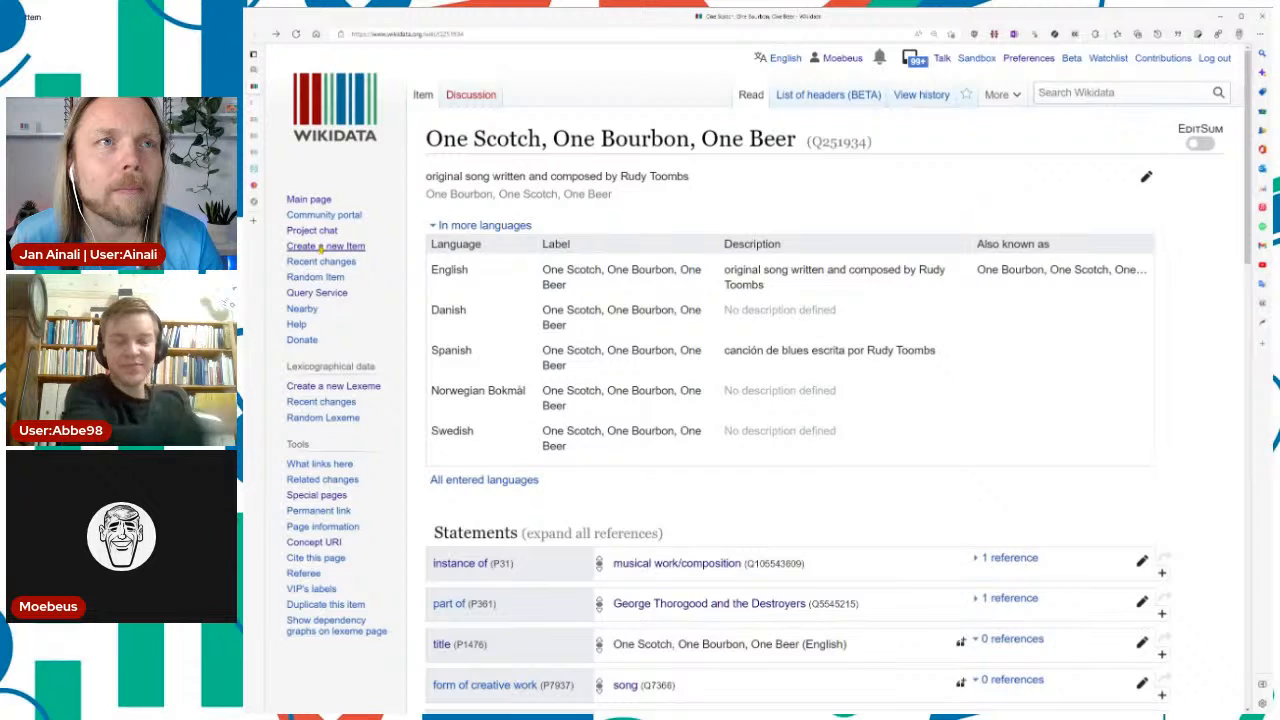
{"action": "left_click", "coordinate": [518, 33]}
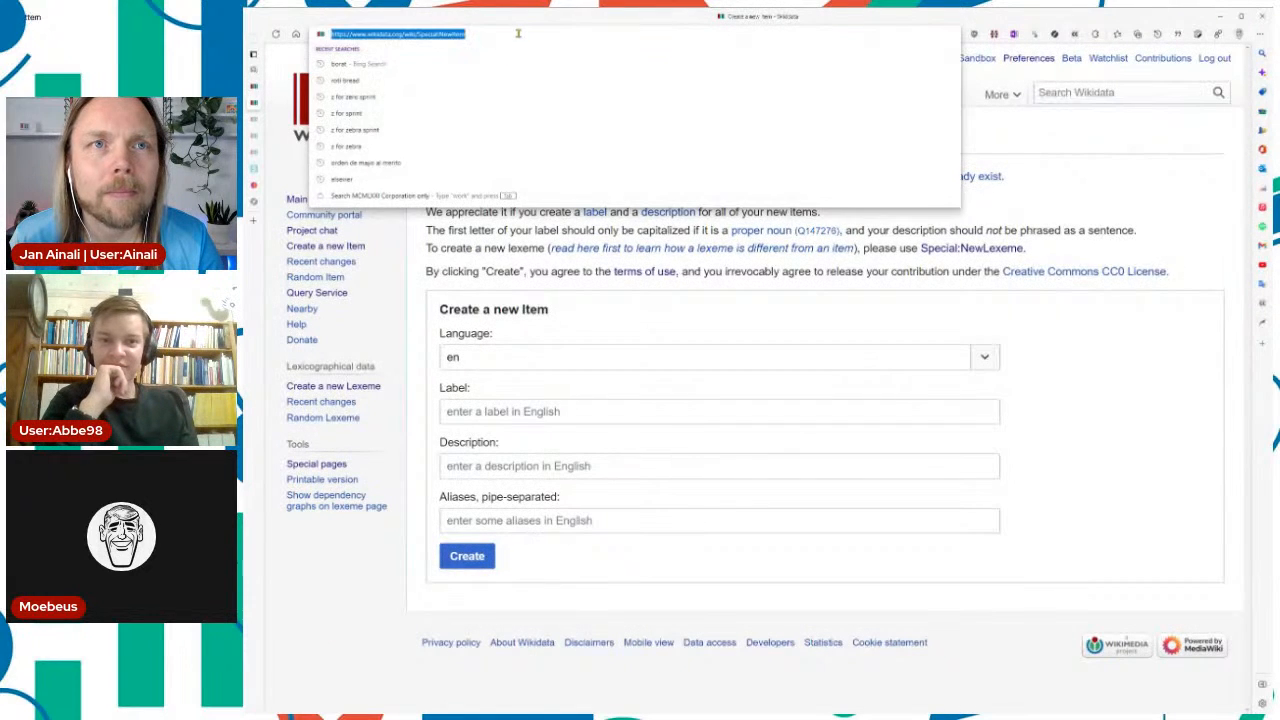
{"action": "type", "text": "iswcnet.cisac.org"}
{"action": "key", "text": "Return"}
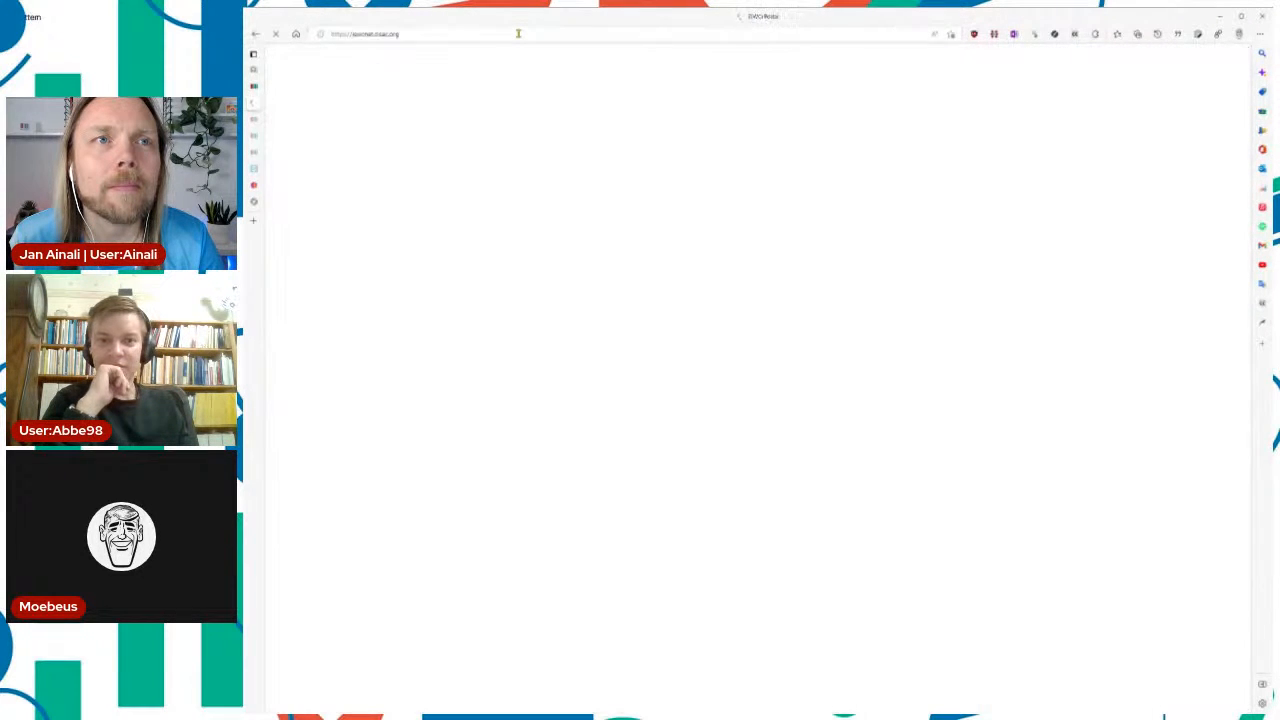
Step: Pass the fire hydrant robot check, agree to the terms of use, and choose English as the site language
{"action": "left_click", "coordinate": [454, 376]}
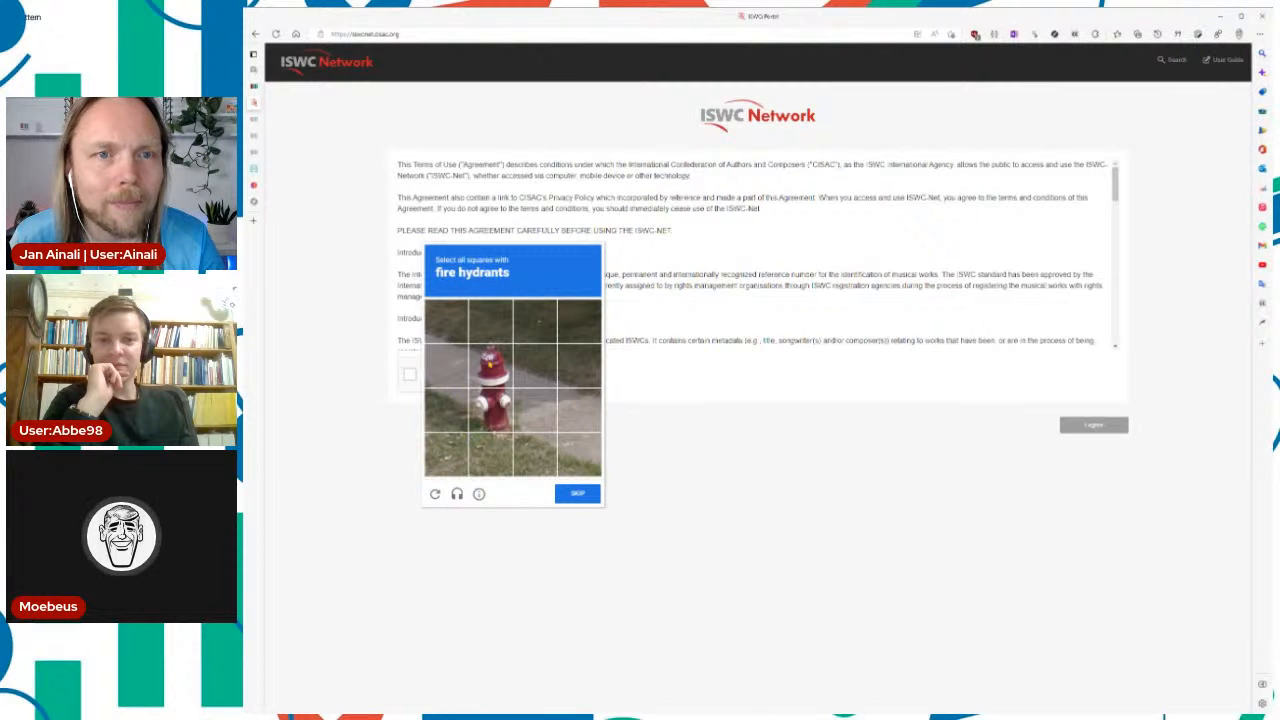
{"action": "left_click", "coordinate": [489, 366]}
{"action": "left_click", "coordinate": [489, 410]}
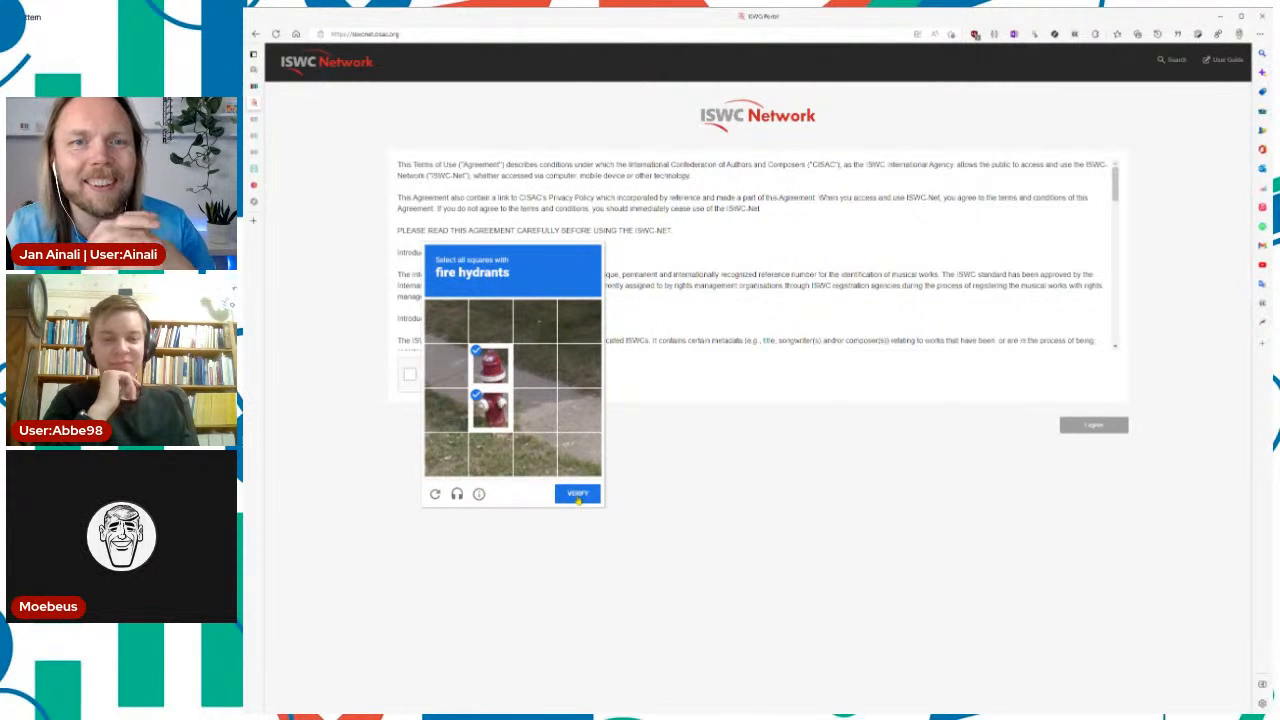
{"action": "left_click", "coordinate": [578, 495]}
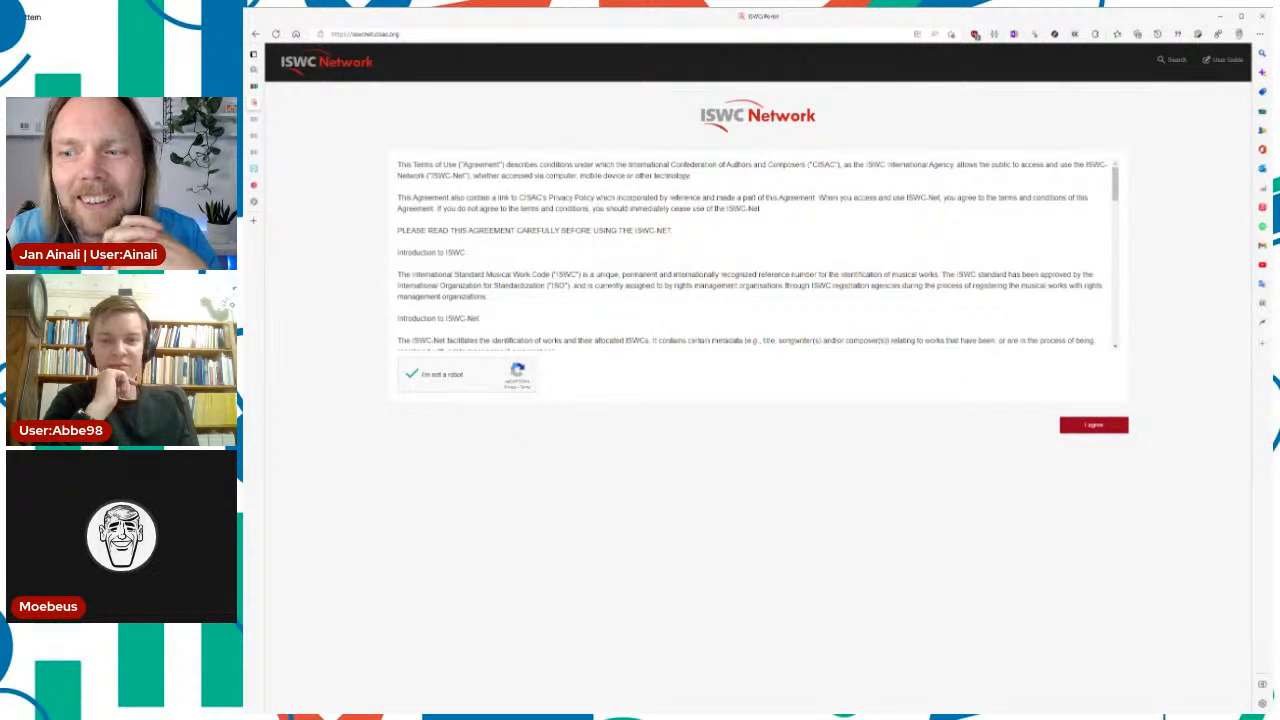
{"action": "left_click", "coordinate": [1088, 428]}
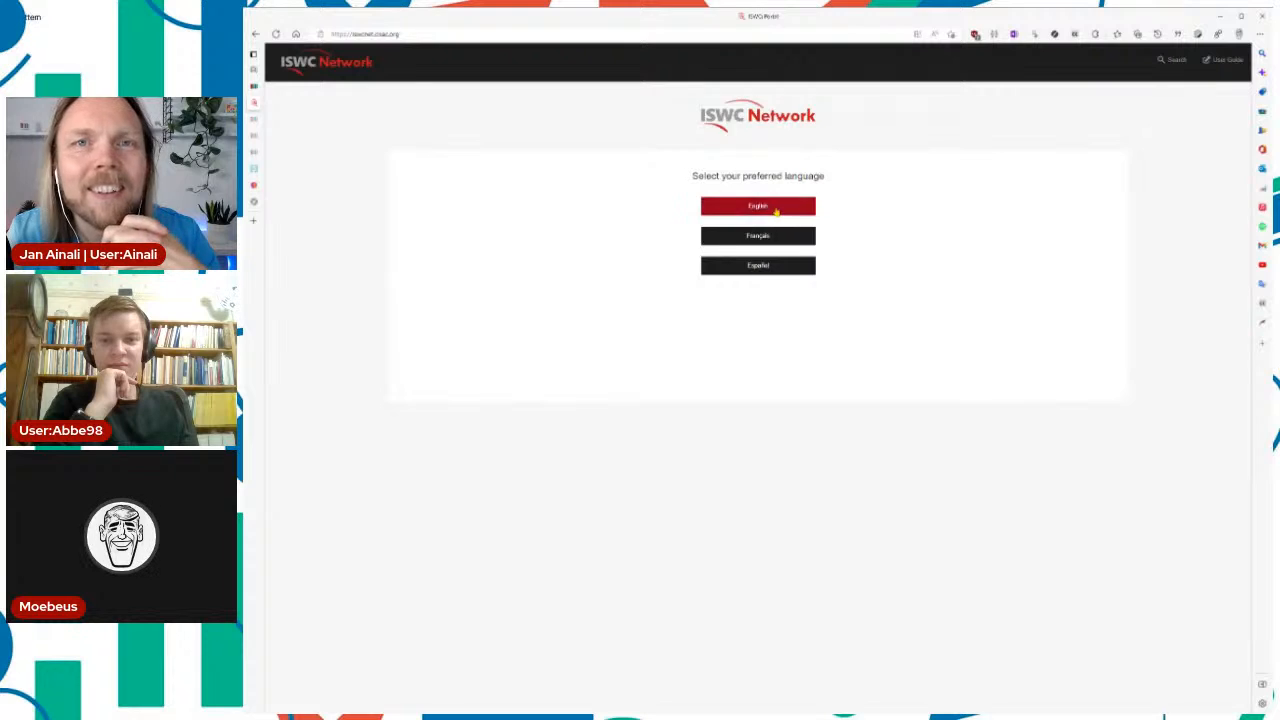
{"action": "left_click", "coordinate": [771, 208]}
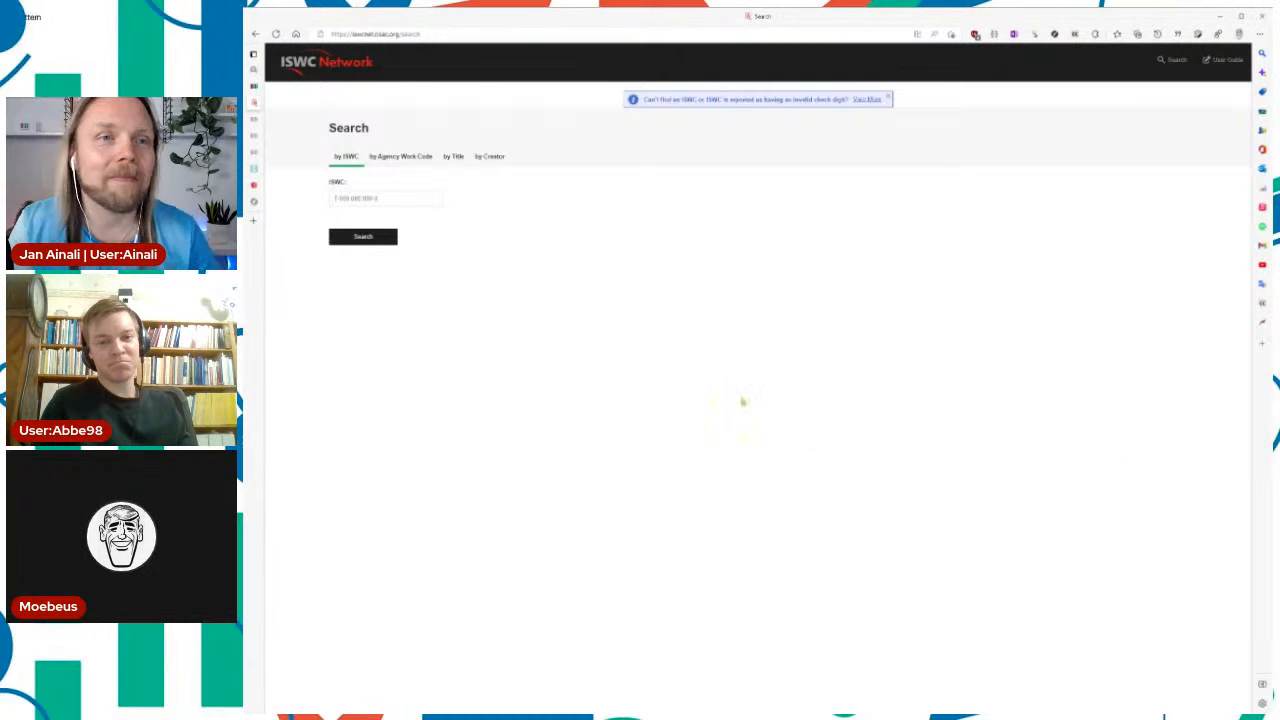
Step: Search ISWC Network by the song's ISWC, expand the details of the matching work, and select its preferred ISWC code
{"action": "left_click", "coordinate": [406, 198]}
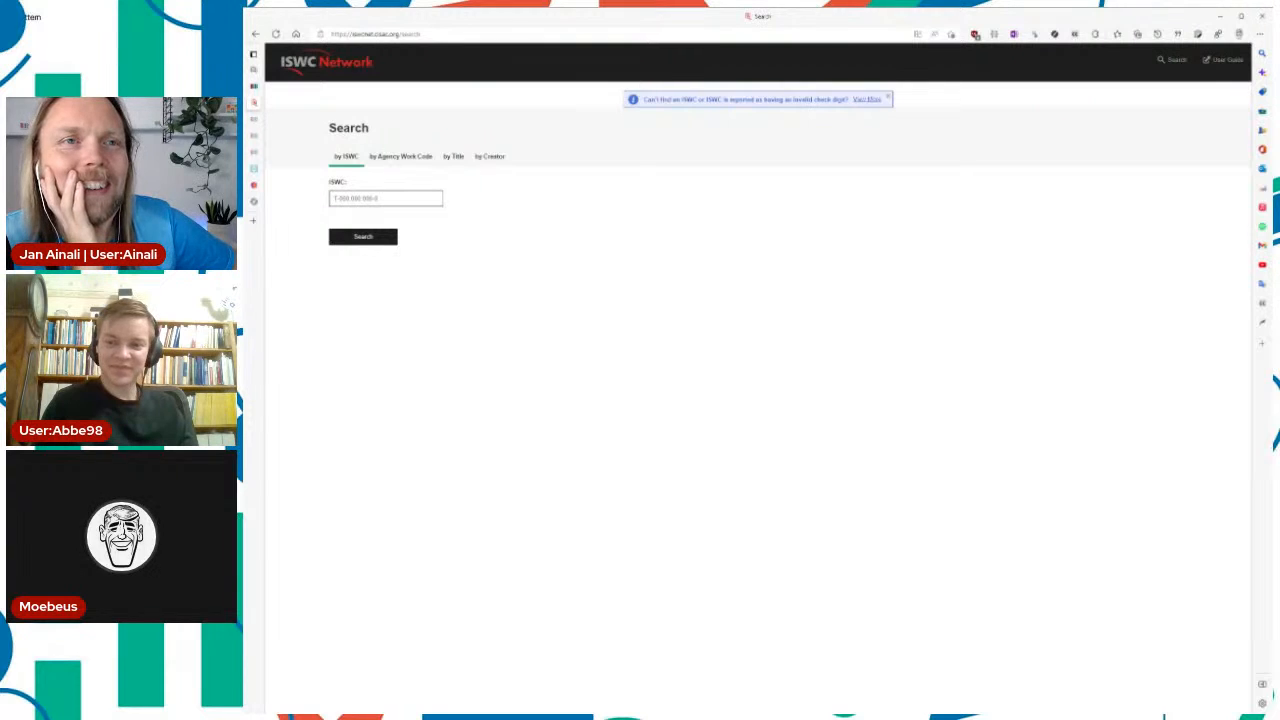
{"action": "type", "text": "T-913.780.993-8"}
{"action": "left_click", "coordinate": [365, 238]}
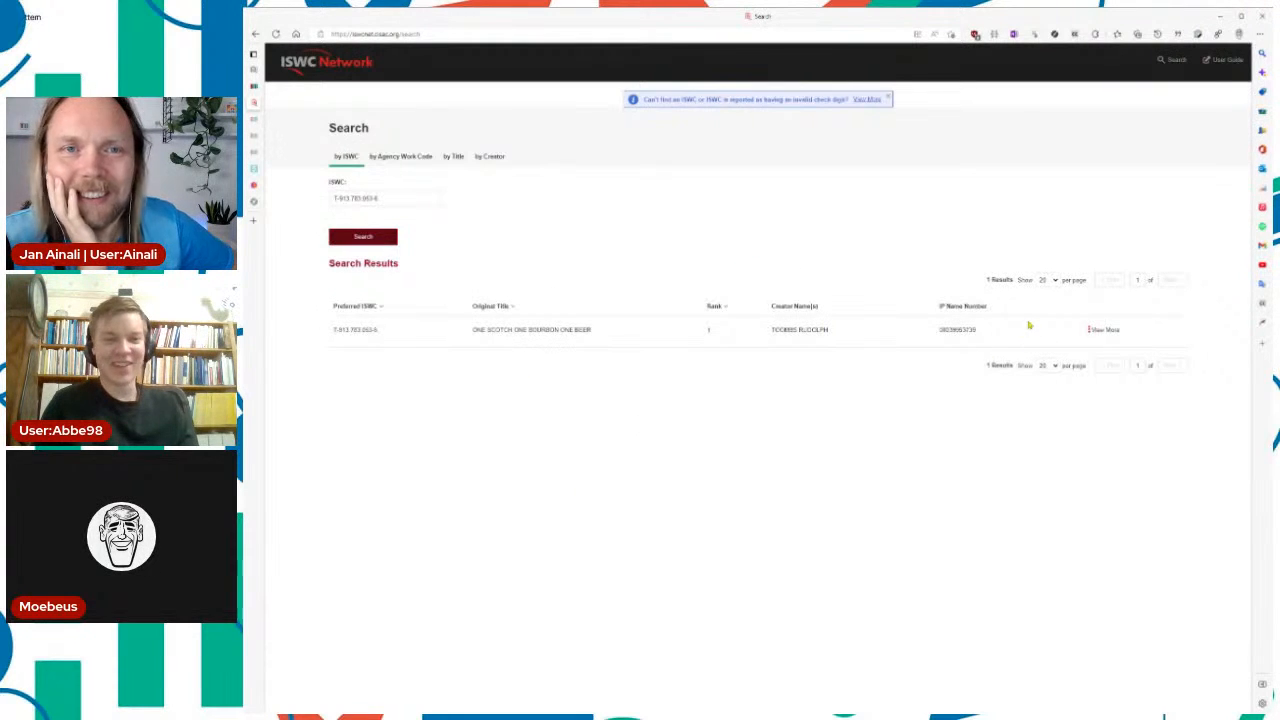
{"action": "left_click", "coordinate": [1108, 330]}
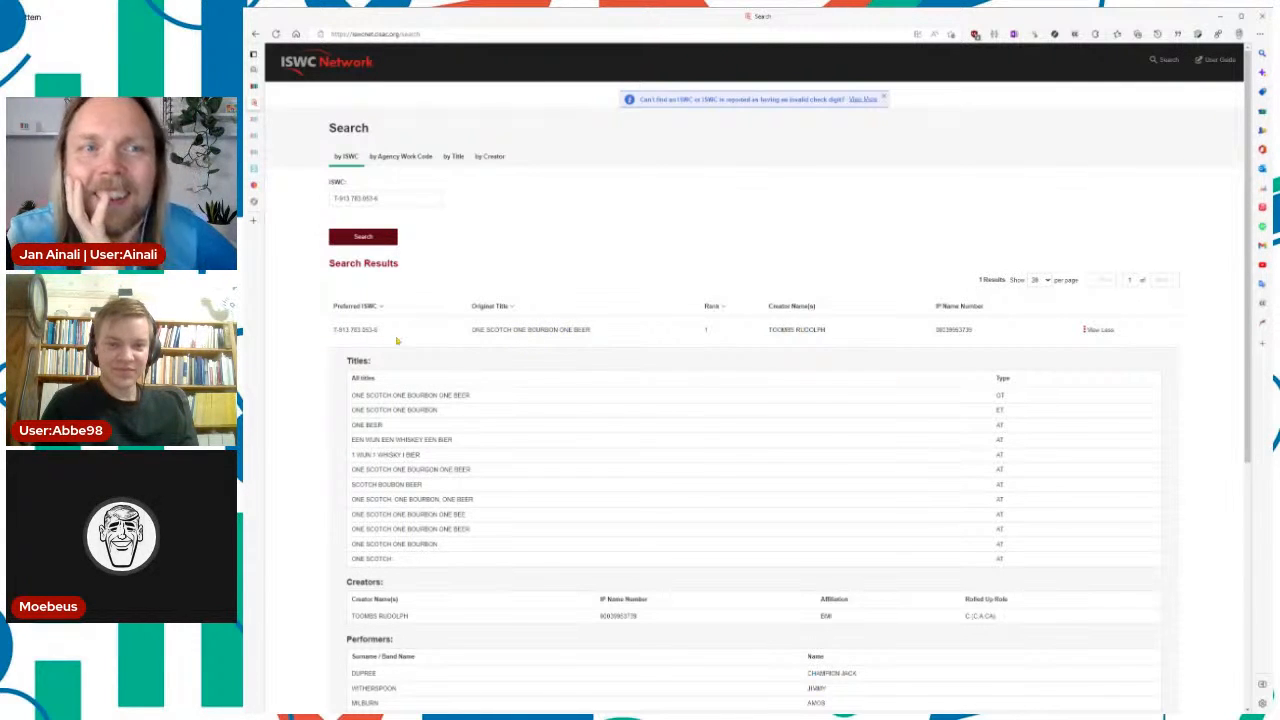
{"action": "left_click_drag", "start_coordinate": [389, 339], "coordinate": [333, 330]}
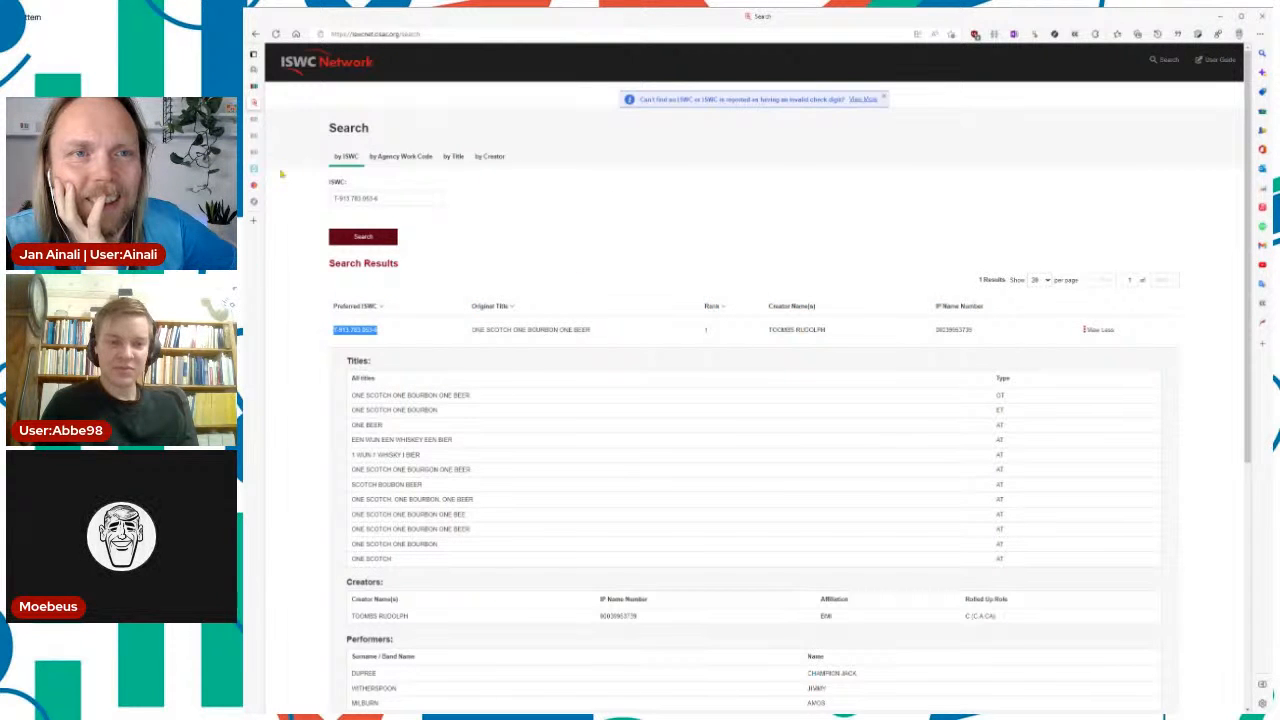
Step: Return to the song item Q251934 and add an ISWC statement with the value T-913.783.053-6
{"action": "left_click", "coordinate": [253, 118]}
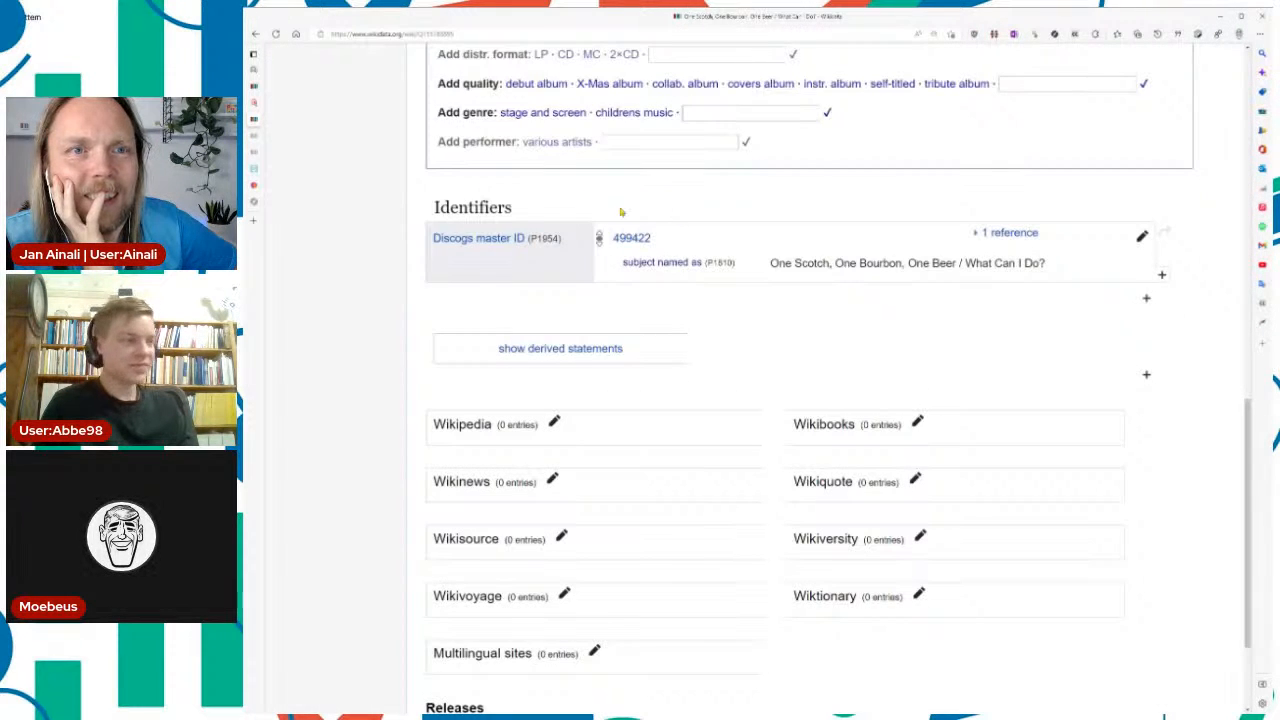
{"action": "scroll", "coordinate": [849, 342], "scroll_direction": "up", "scroll_amount": 10}
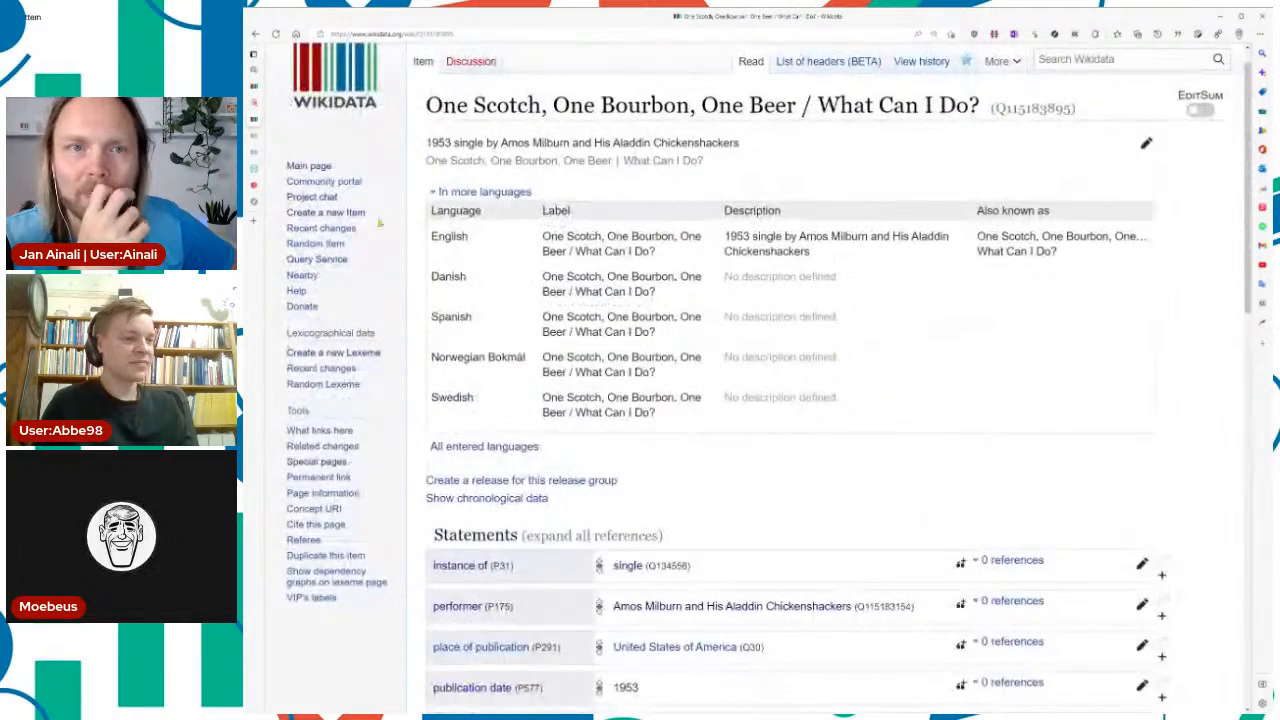
{"action": "left_click", "coordinate": [254, 152]}
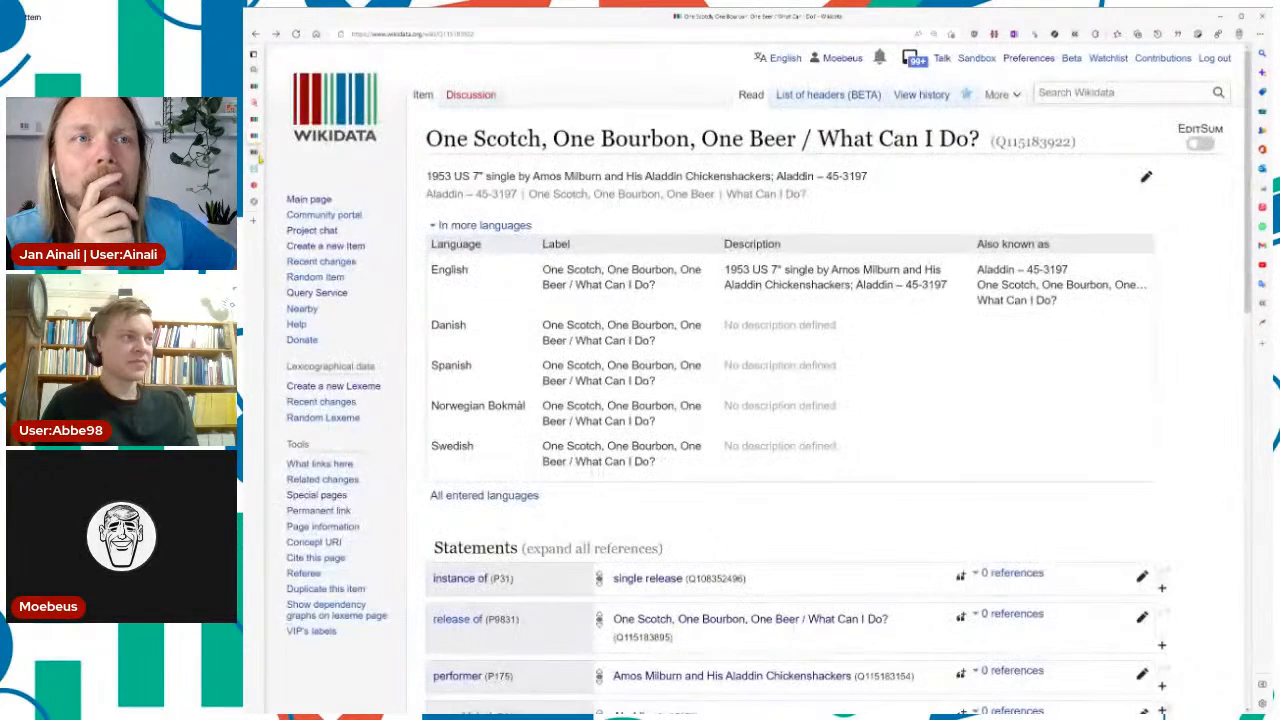
{"action": "left_click", "coordinate": [258, 166]}
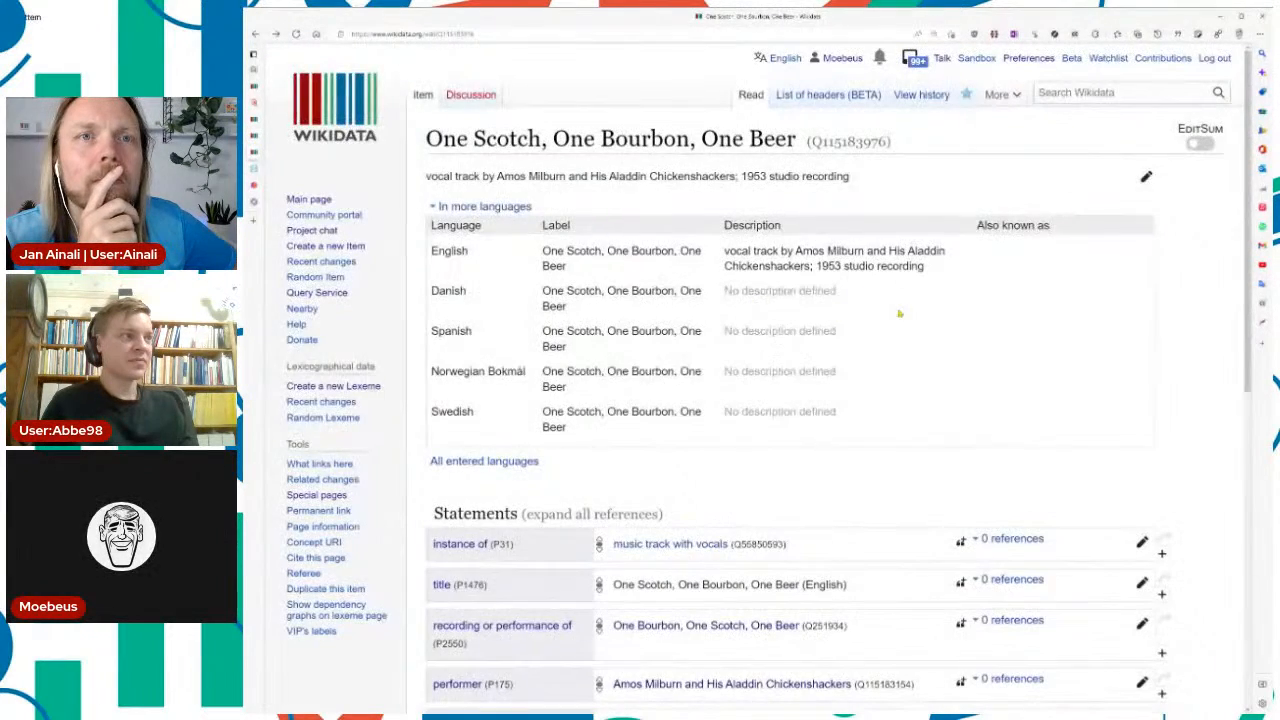
{"action": "left_click", "coordinate": [258, 88]}
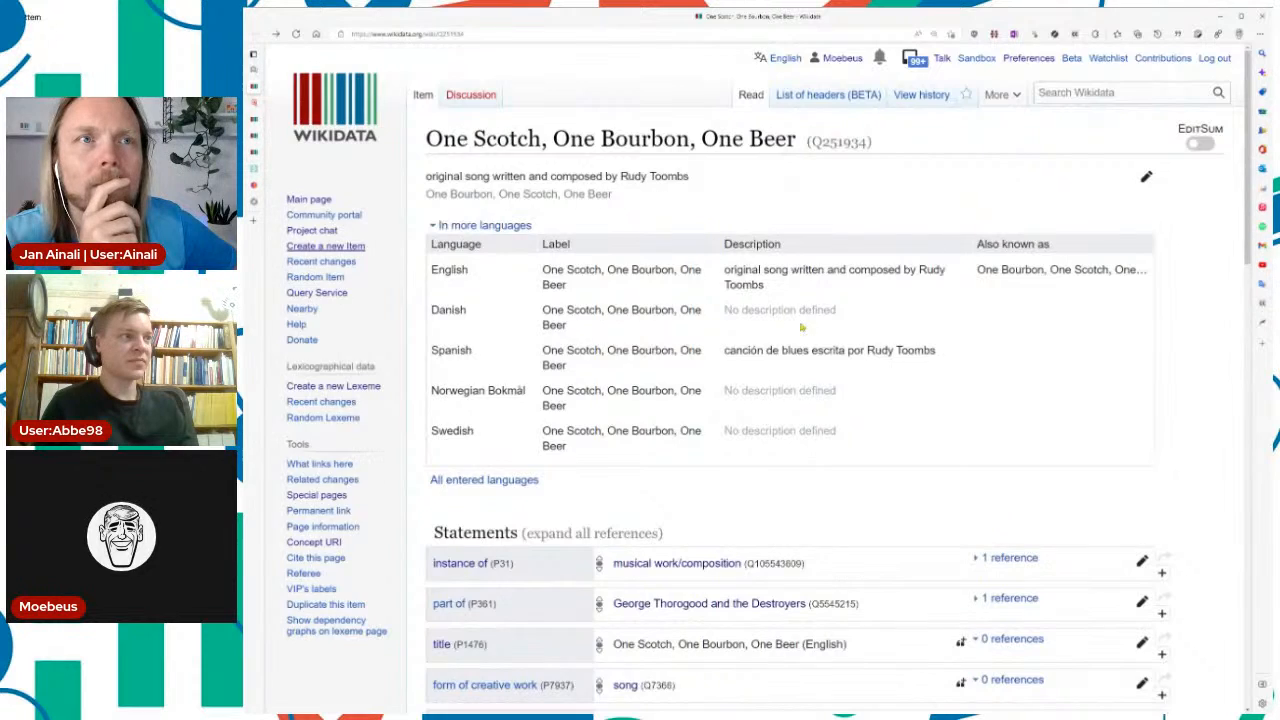
{"action": "scroll", "coordinate": [957, 326], "scroll_direction": "down", "scroll_amount": 5}
{"action": "scroll", "coordinate": [1114, 457], "scroll_direction": "down", "scroll_amount": 3}
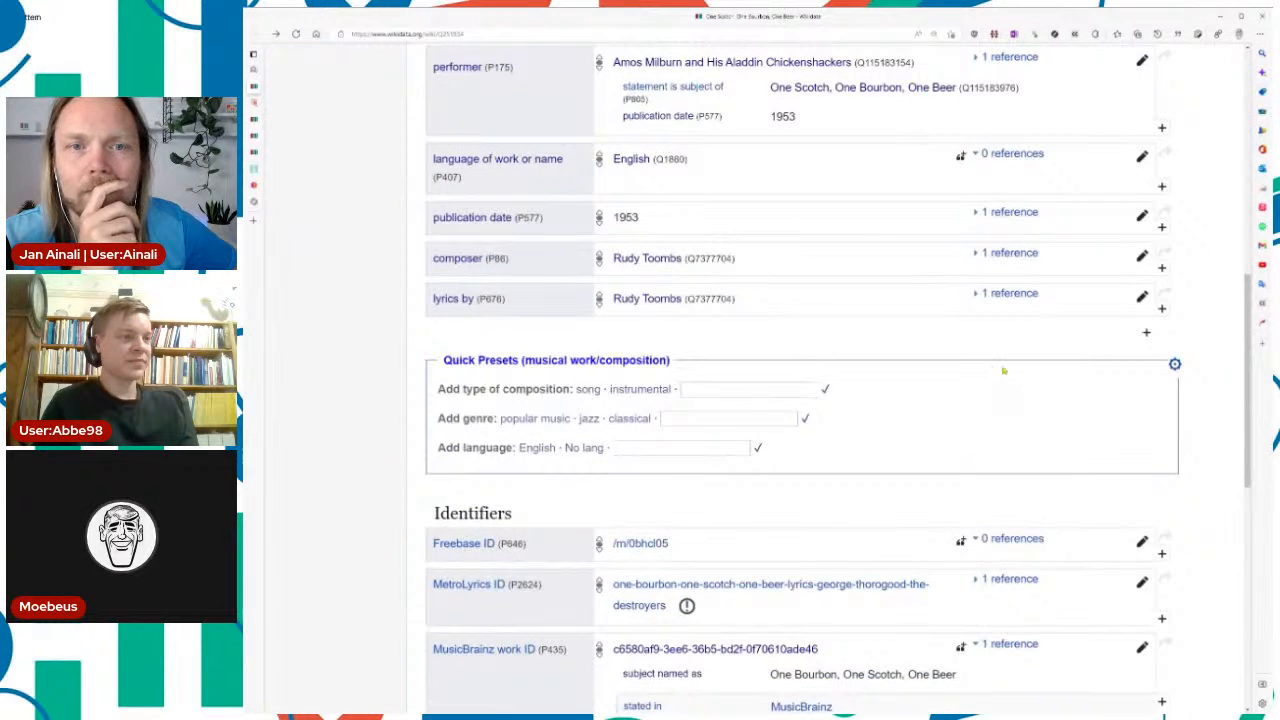
{"action": "type", "text": "a"}
{"action": "type", "text": "iswc"}
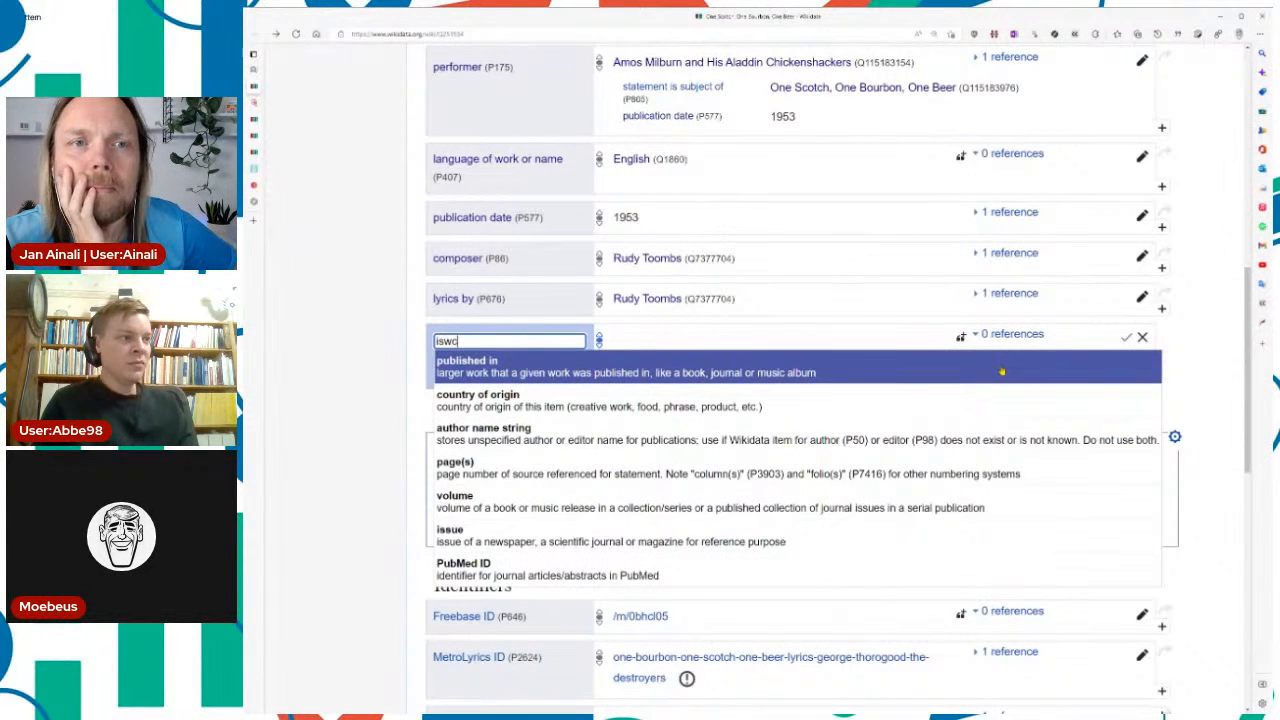
{"action": "key", "text": "Down"}
{"action": "key", "text": "Return"}
{"action": "type", "text": "T-913.783.053-6"}
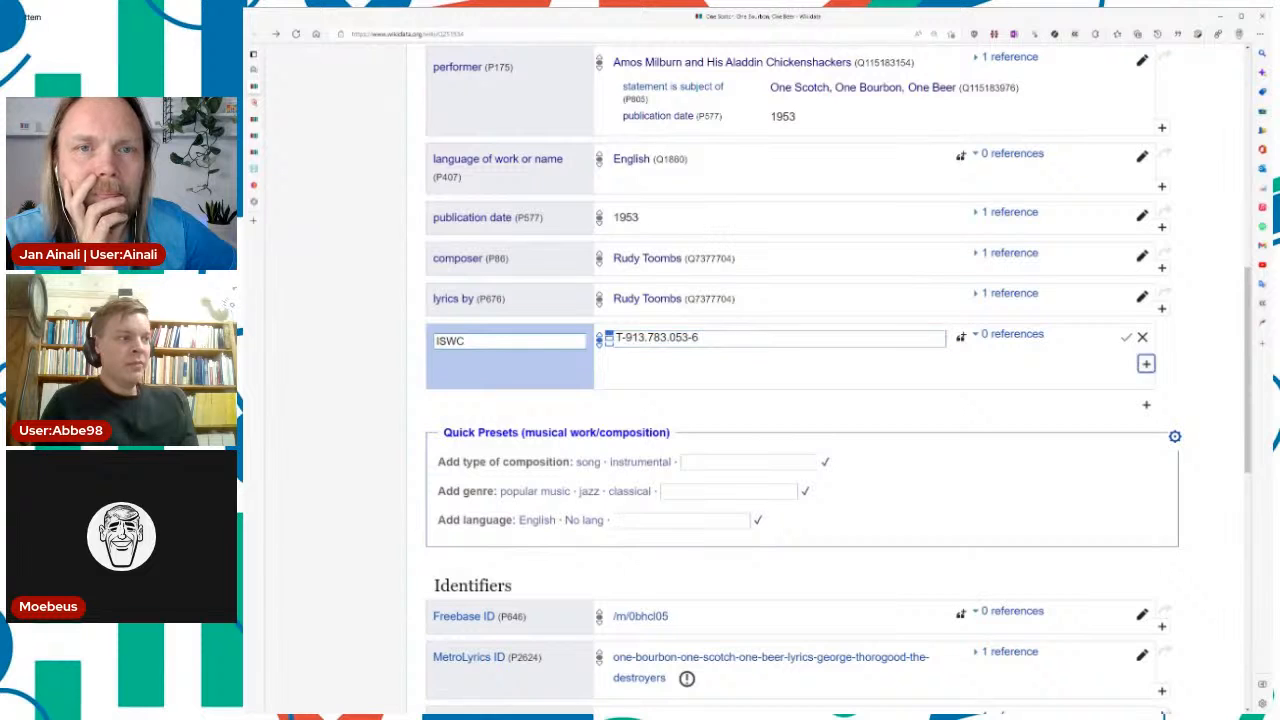
Step: Add a "subject named as" qualifier to the ISWC statement, using the original title ONE SCOTCH ONE BOURBON ONE BEER copied from ISWC Network
{"action": "left_click", "coordinate": [1146, 364]}
{"action": "type", "text": "named as"}
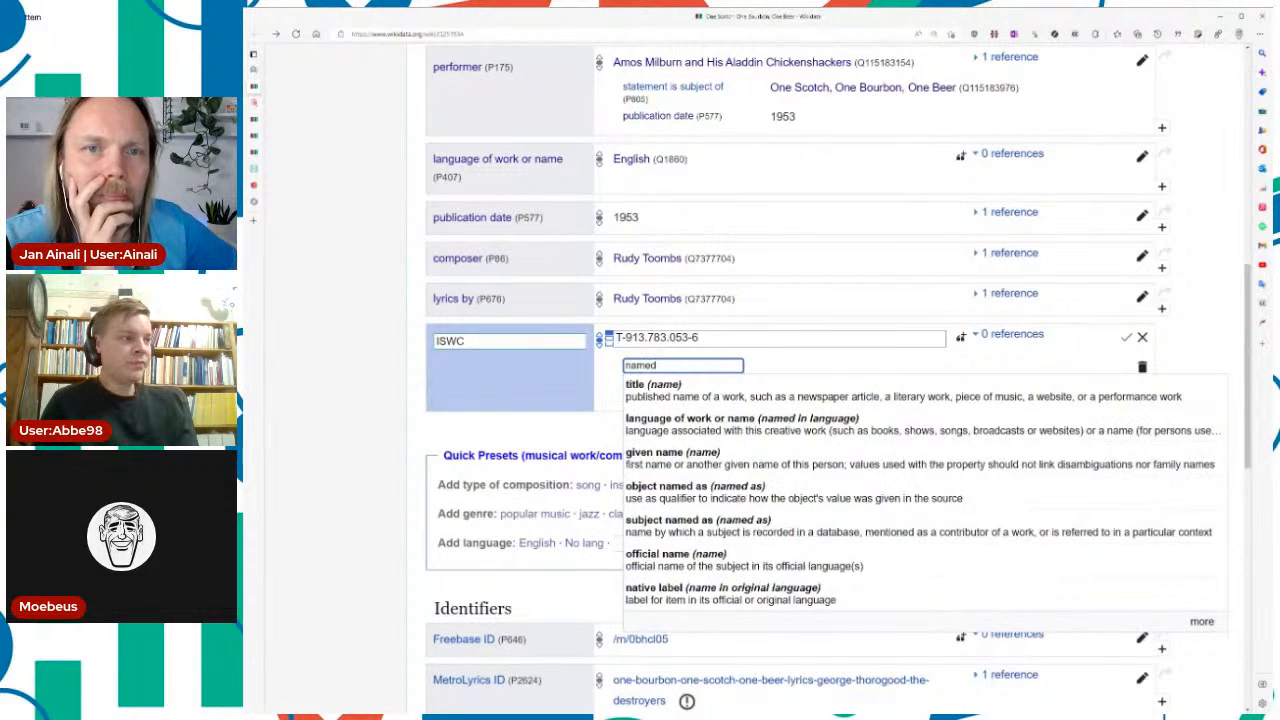
{"action": "key", "text": "Down"}
{"action": "key", "text": "Down"}
{"action": "key", "text": "Return"}
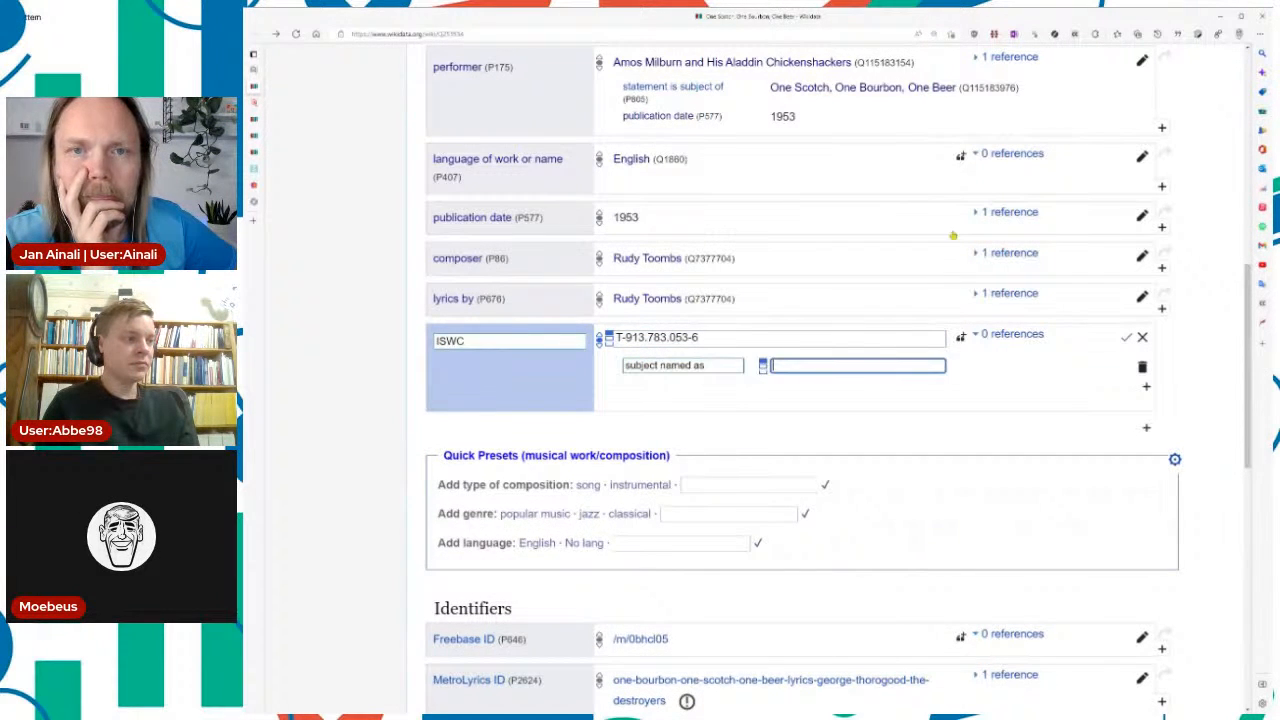
{"action": "left_click", "coordinate": [256, 102]}
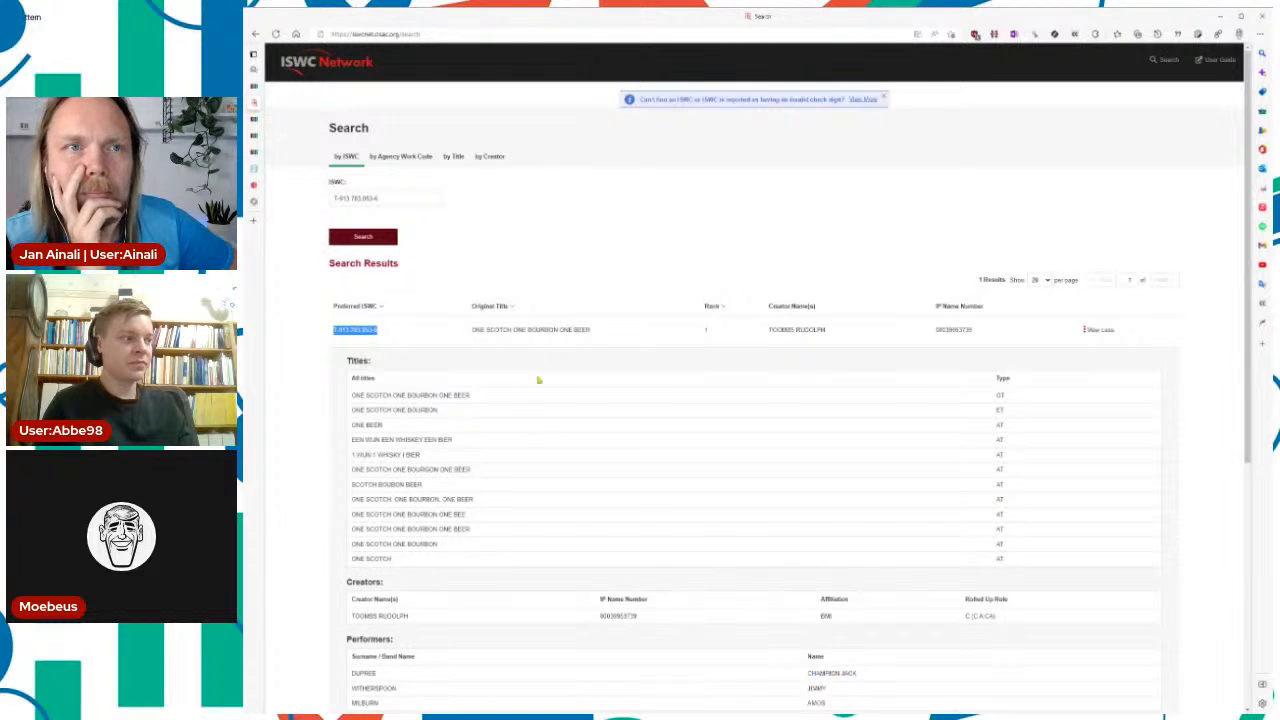
{"action": "left_click_drag", "start_coordinate": [474, 328], "coordinate": [617, 335]}
{"action": "key", "text": "ctrl+c"}
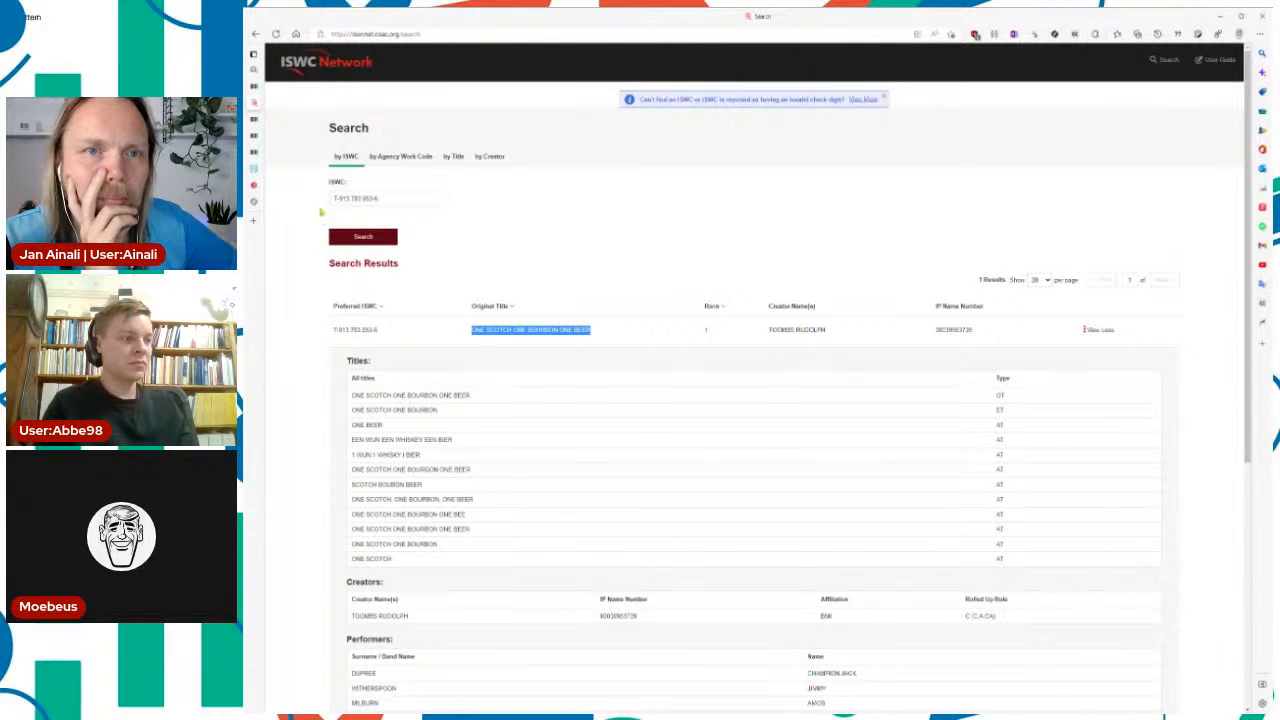
{"action": "left_click", "coordinate": [255, 88]}
{"action": "key", "text": "ctrl+v"}
Step: Add a reference to the ISWC statement with "stated in" set to ISWC Network
{"action": "key", "text": "Tab"}
{"action": "key", "text": "Tab"}
{"action": "key", "text": "Tab"}
{"action": "key", "text": "Return"}
{"action": "type", "text": "stated"}
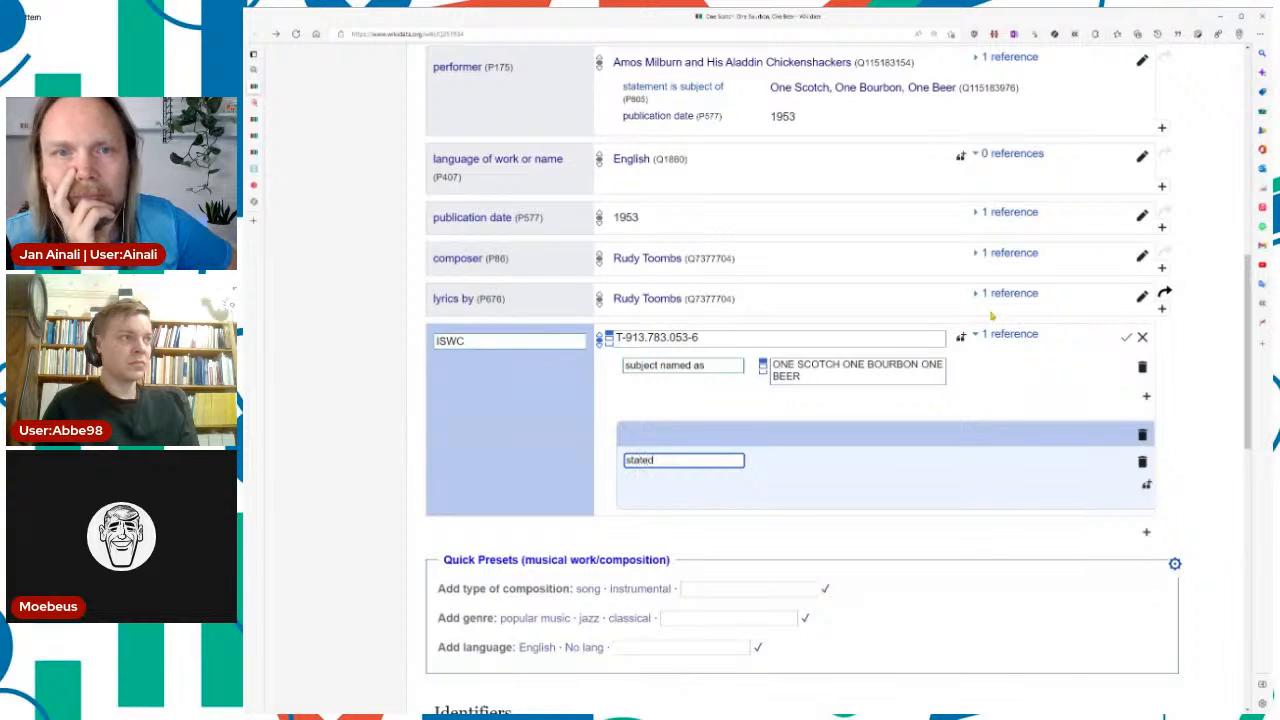
{"action": "key", "text": "Down"}
{"action": "key", "text": "Return"}
{"action": "type", "text": "iswc n"}
{"action": "key", "text": "Down"}
{"action": "key", "text": "Return"}
Step: Add a "retrieved" date to the ISWC statement's reference and publish the statement
{"action": "key", "text": "Tab"}
{"action": "key", "text": "Tab"}
{"action": "key", "text": "Return"}
{"action": "type", "text": "ret"}
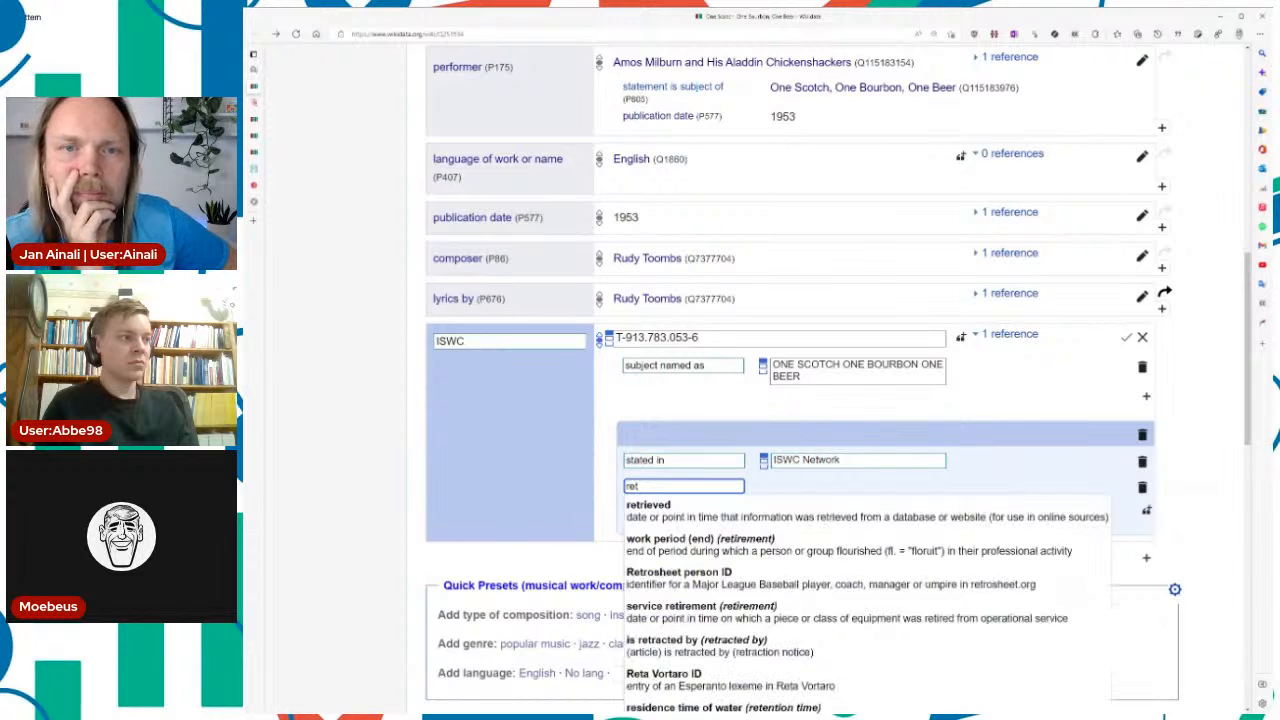
{"action": "key", "text": "Down"}
{"action": "key", "text": "Return"}
{"action": "key", "text": "Return"}
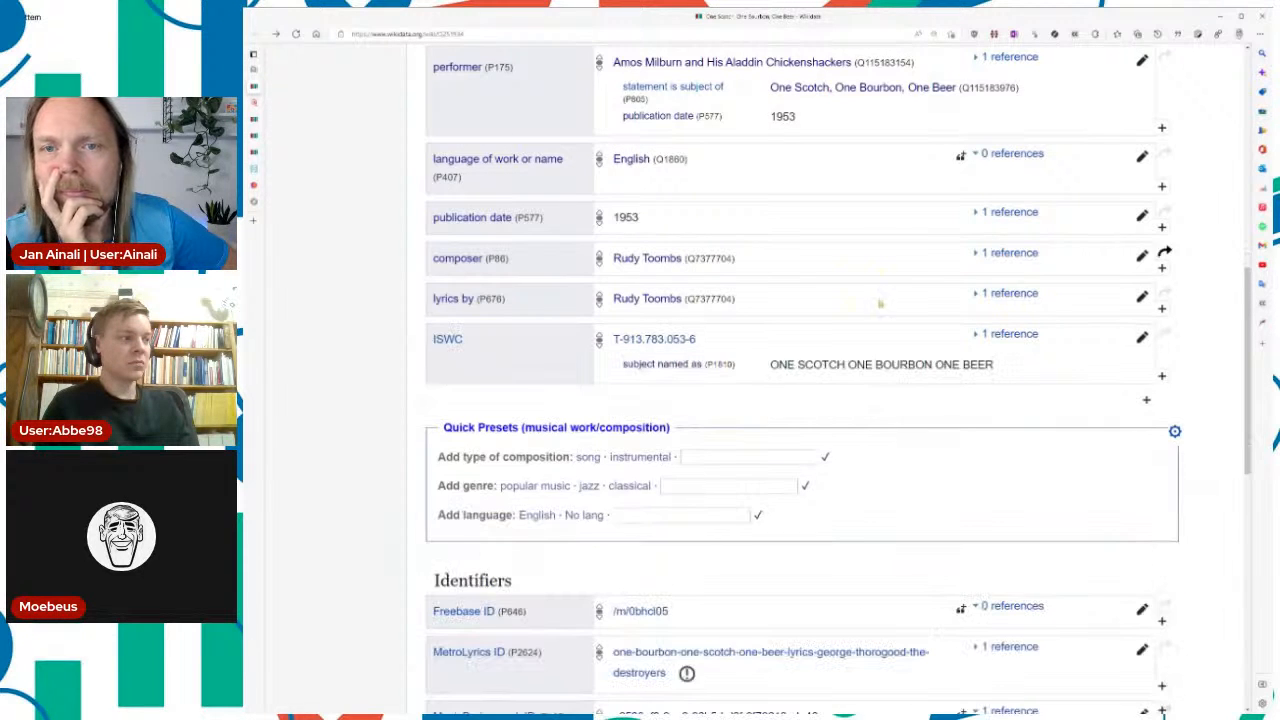
Step: Copy the item's ISWC value and add an "object has role" qualifier of C (C,A,CA) to the composer statement
{"action": "triple_click", "coordinate": [701, 346]}
{"action": "key", "text": "ctrl+c"}
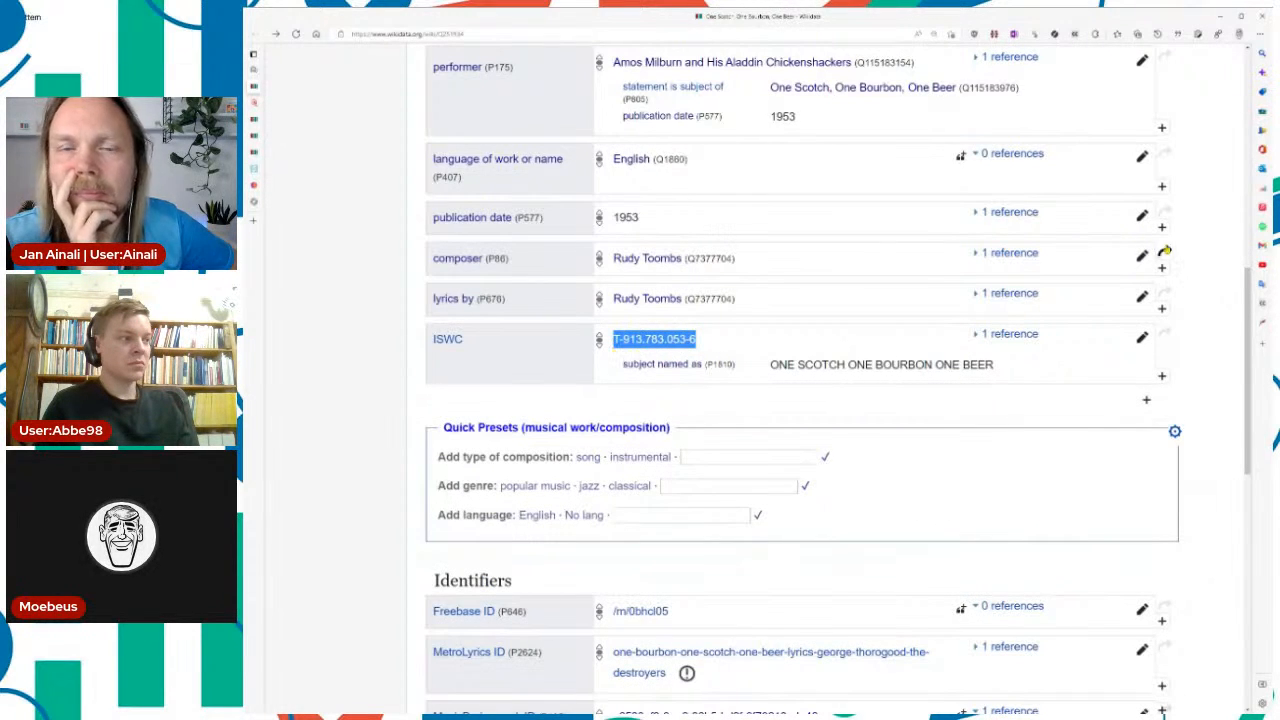
{"action": "left_click", "coordinate": [1141, 258]}
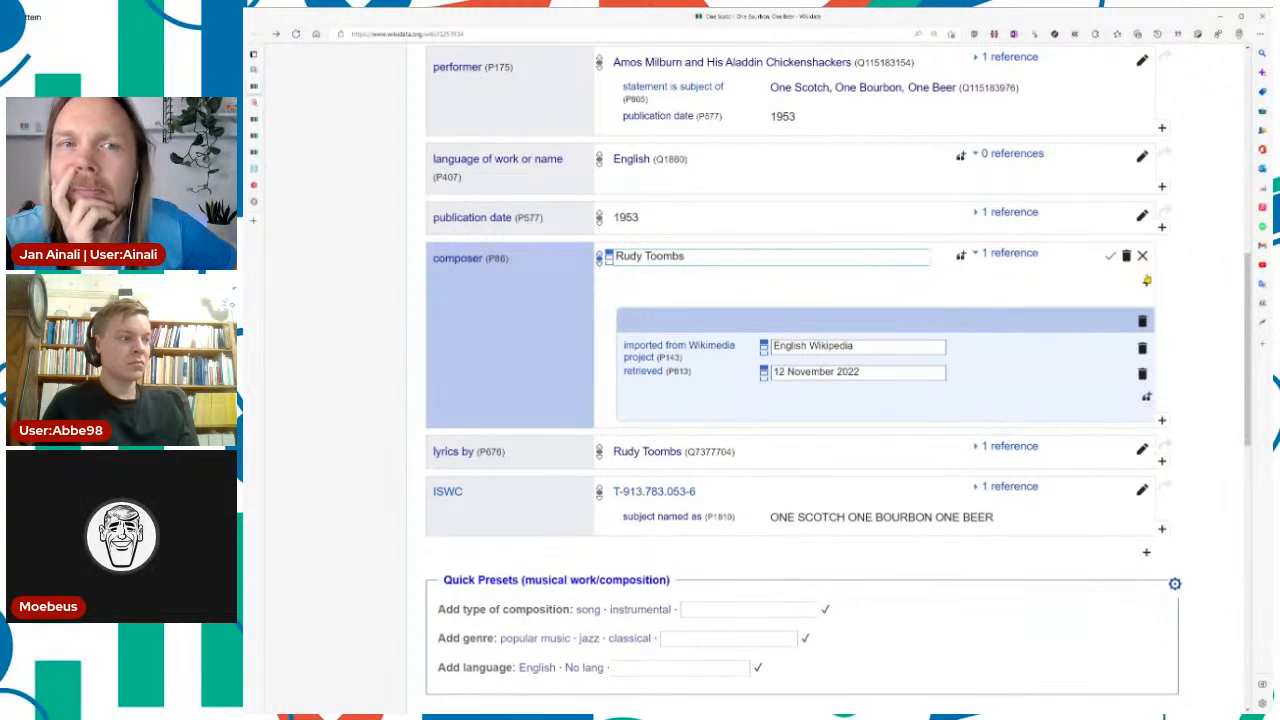
{"action": "left_click", "coordinate": [1146, 282]}
{"action": "type", "text": "obj"}
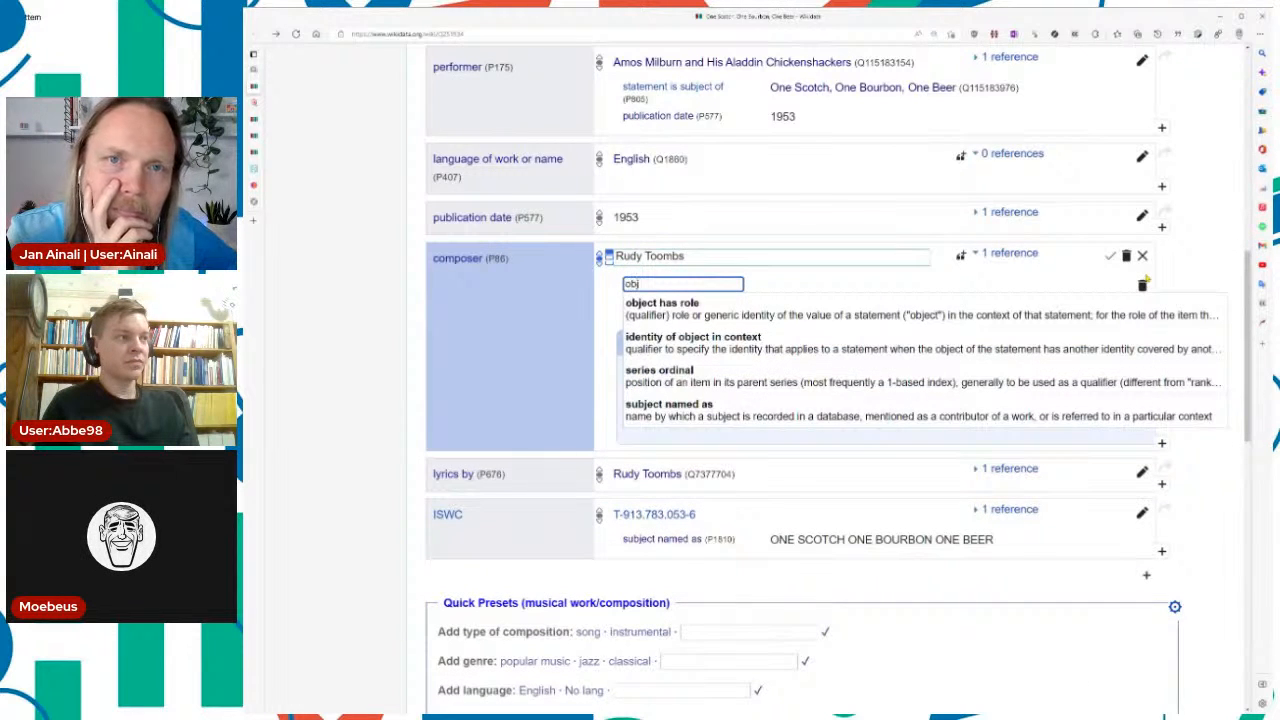
{"action": "type", "text": "ect has ro"}
{"action": "key", "text": "Down"}
{"action": "key", "text": "Return"}
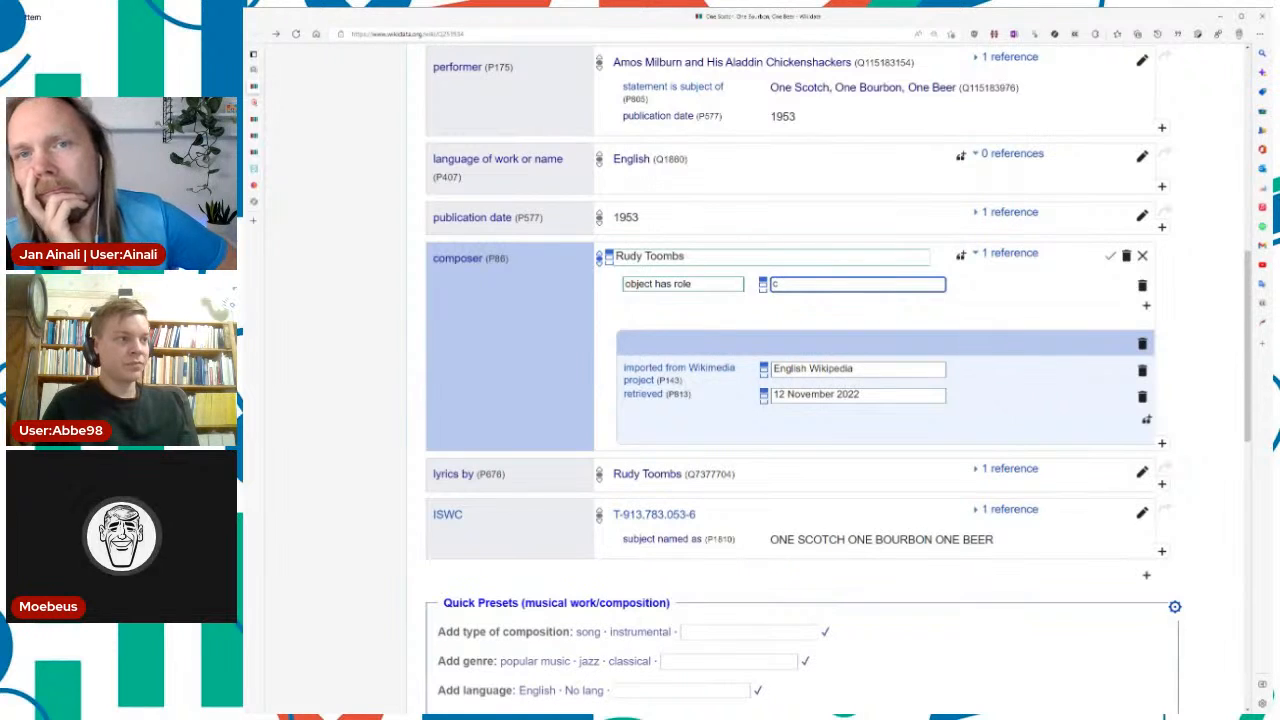
{"action": "type", "text": "c (C"}
{"action": "key", "text": "Down"}
{"action": "key", "text": "Return"}
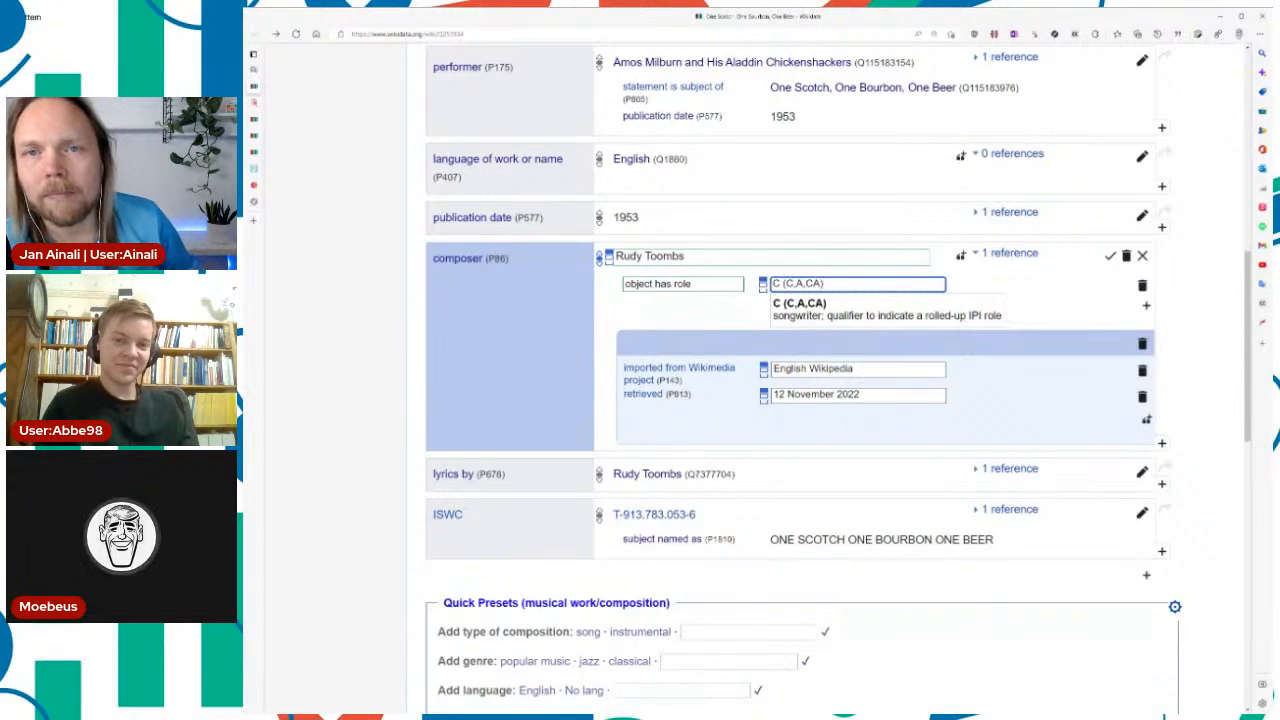
{"action": "left_click", "coordinate": [886, 309]}
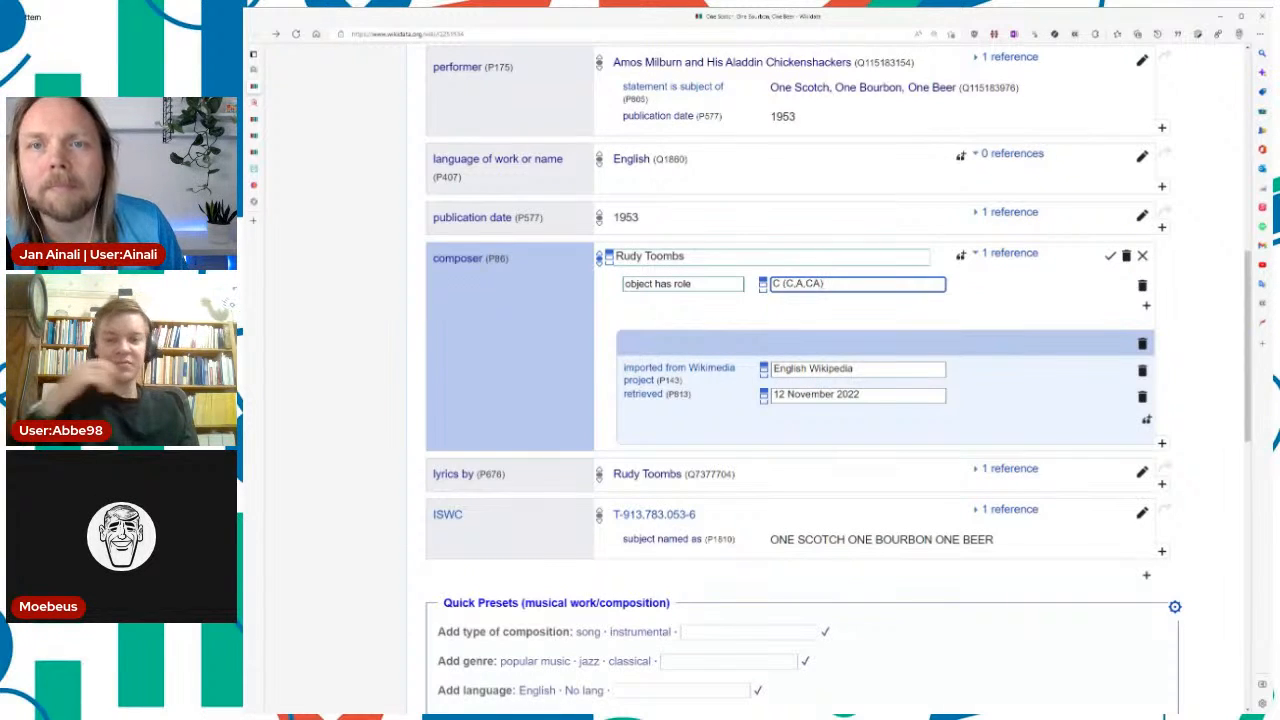
Step: Replace the composer statement's English Wikipedia reference with one having "stated in" set to ISWC Network
{"action": "left_click", "coordinate": [1142, 343]}
{"action": "left_click", "coordinate": [959, 260]}
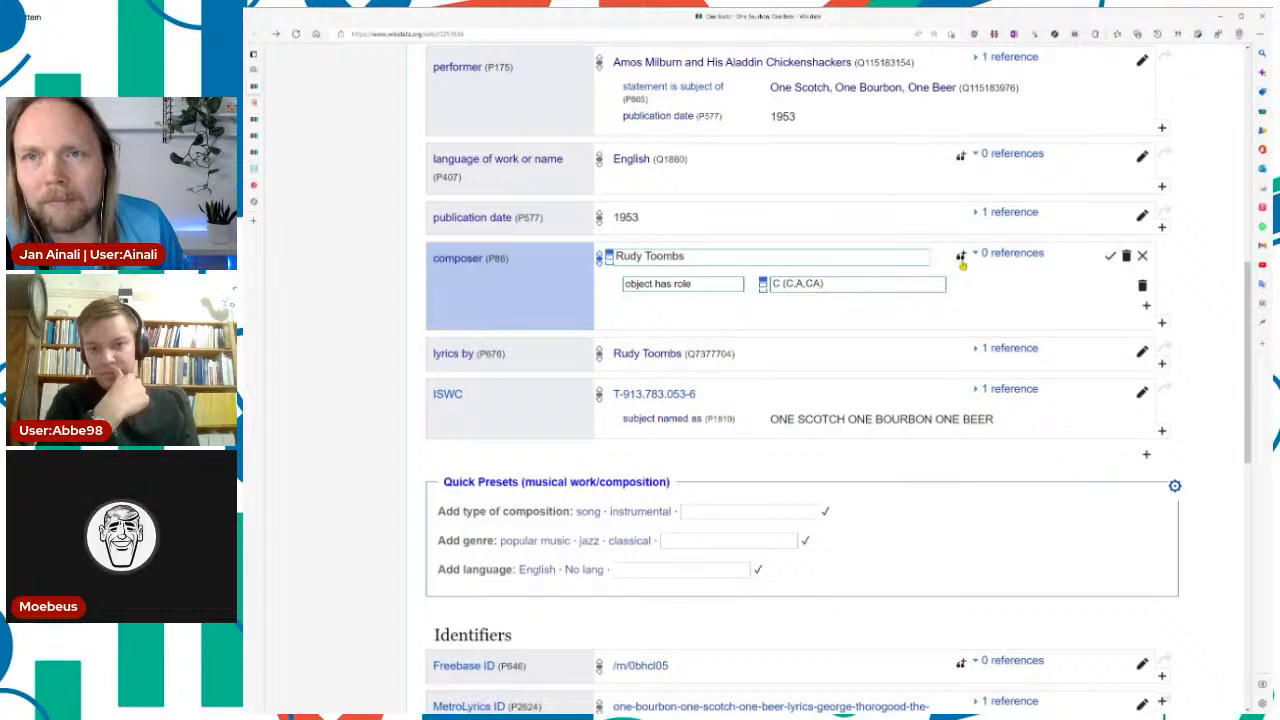
{"action": "type", "text": "stated in"}
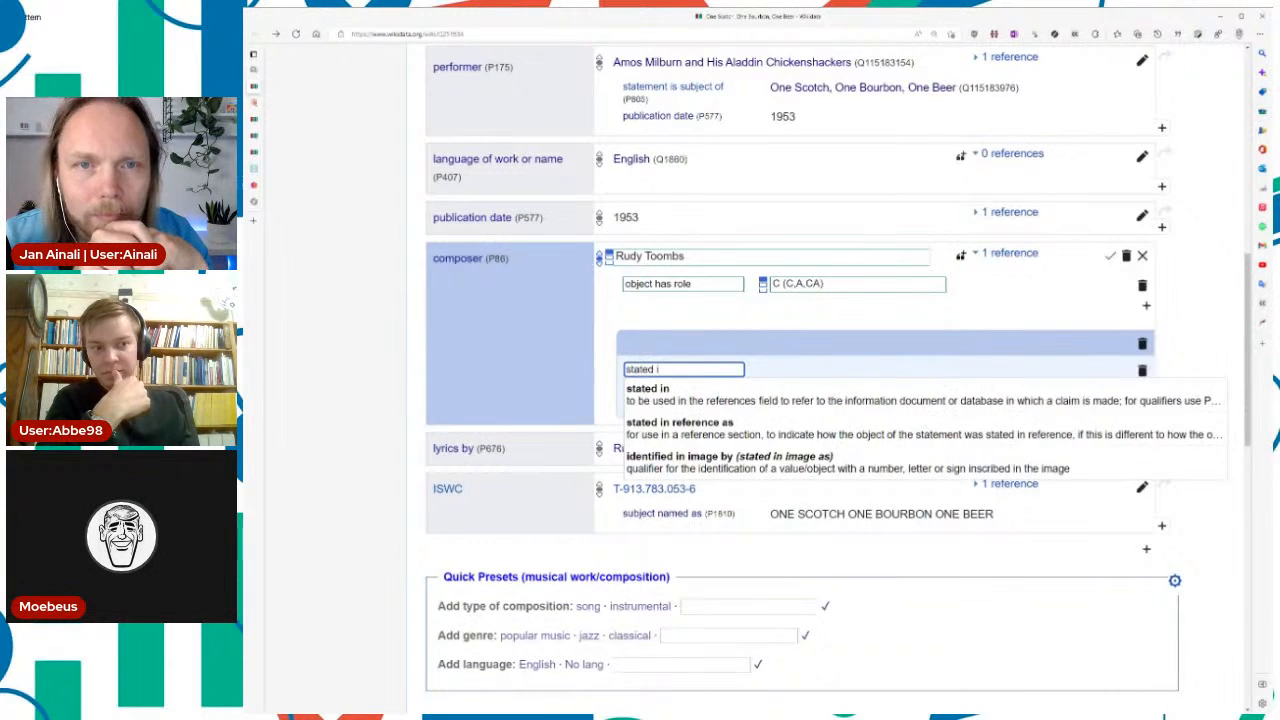
{"action": "key", "text": "Return"}
{"action": "type", "text": "iswc n"}
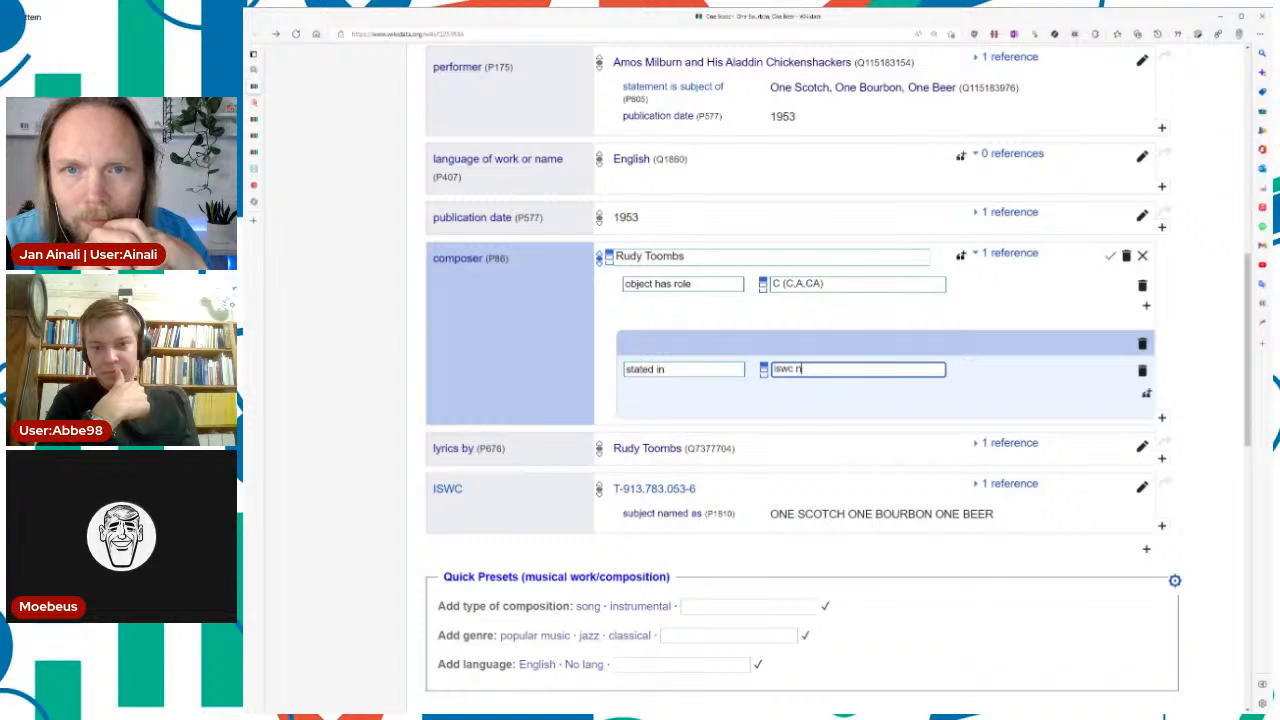
{"action": "key", "text": "Return"}
Step: Add an ISWC property with the value T-913.783.053-6 to the composer statement's reference
{"action": "left_click", "coordinate": [1146, 393]}
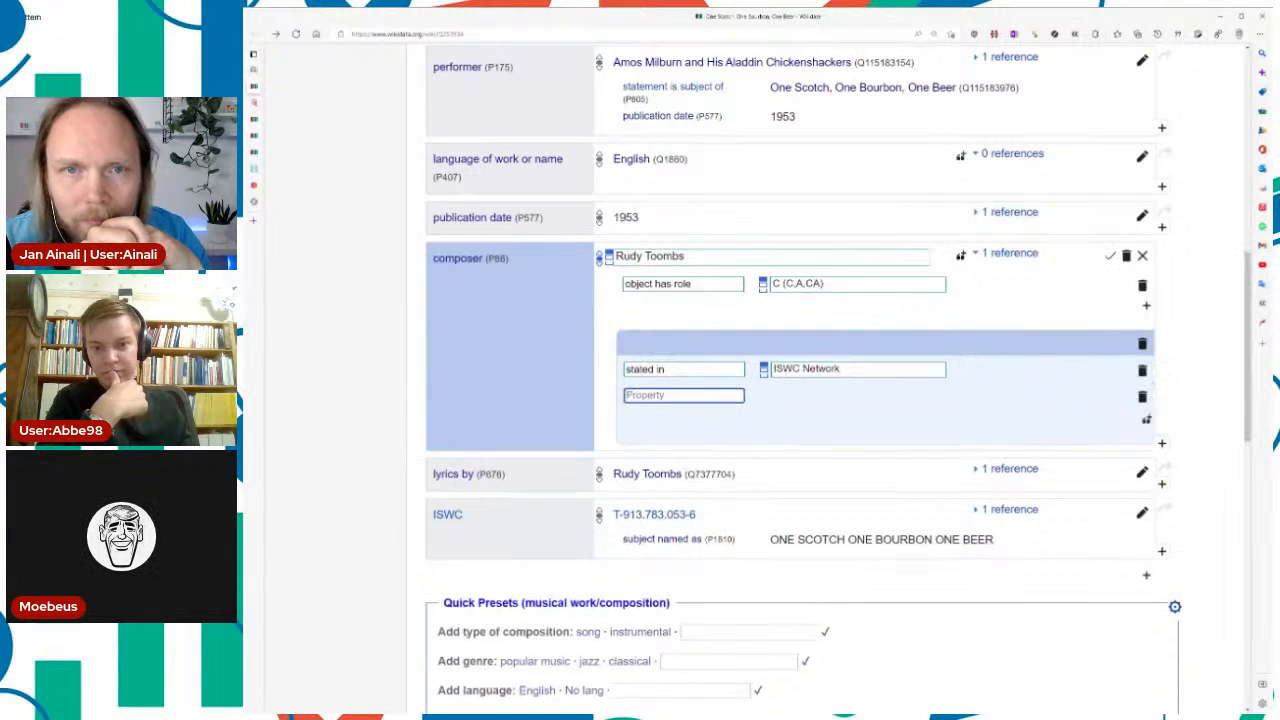
{"action": "type", "text": "ISWC"}
{"action": "key", "text": "Down"}
{"action": "key", "text": "Return"}
{"action": "type", "text": "ONE SCOTCH ONE BOURBON ONE BEER"}
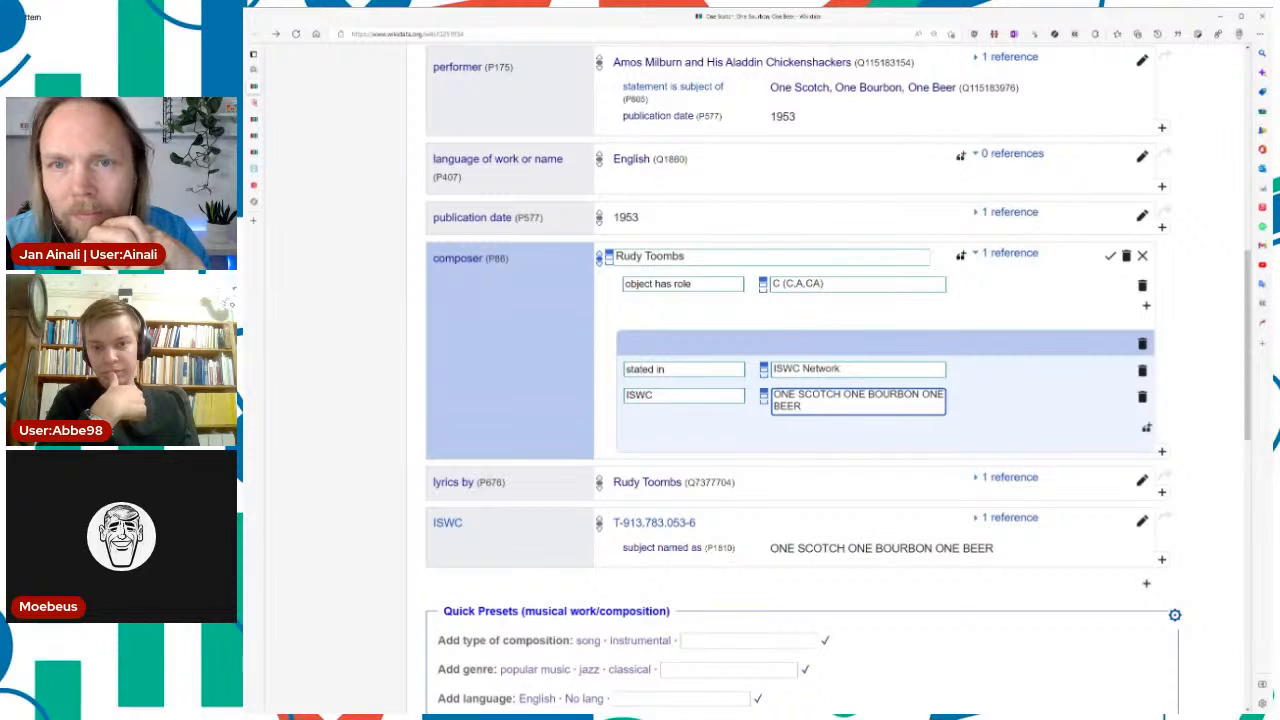
{"action": "key", "text": "ctrl+a"}
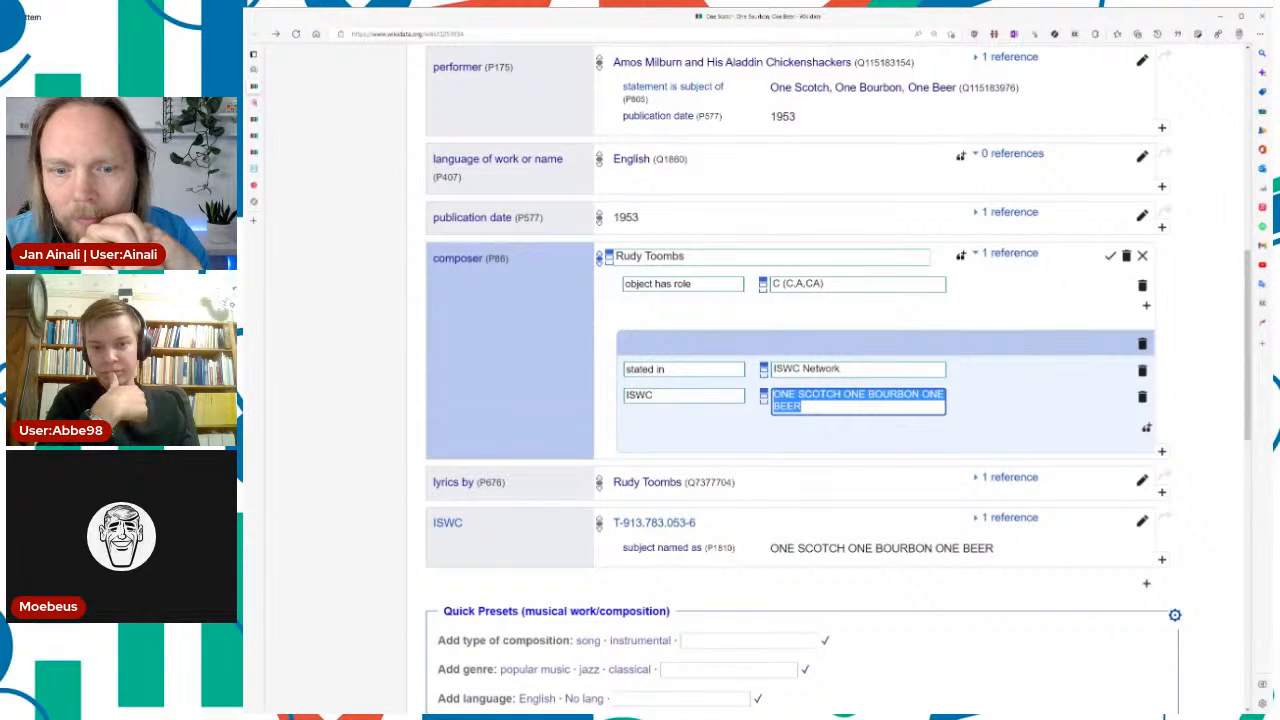
{"action": "key", "text": "alt+Tab"}
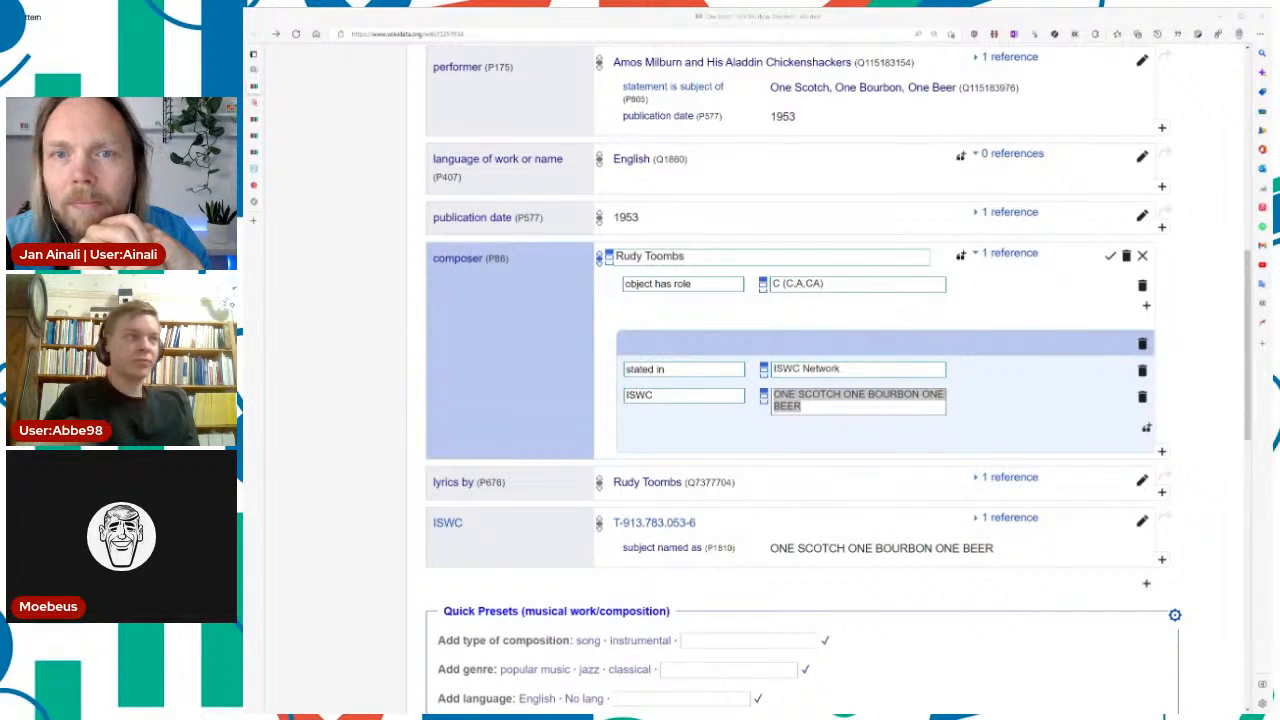
{"action": "key", "text": "alt+Tab"}
{"action": "key", "text": "ctrl+v"}
Step: Add a "retrieved" date of 12 November 2022 to the composer statement's reference and publish the statement
{"action": "left_click", "coordinate": [1146, 419]}
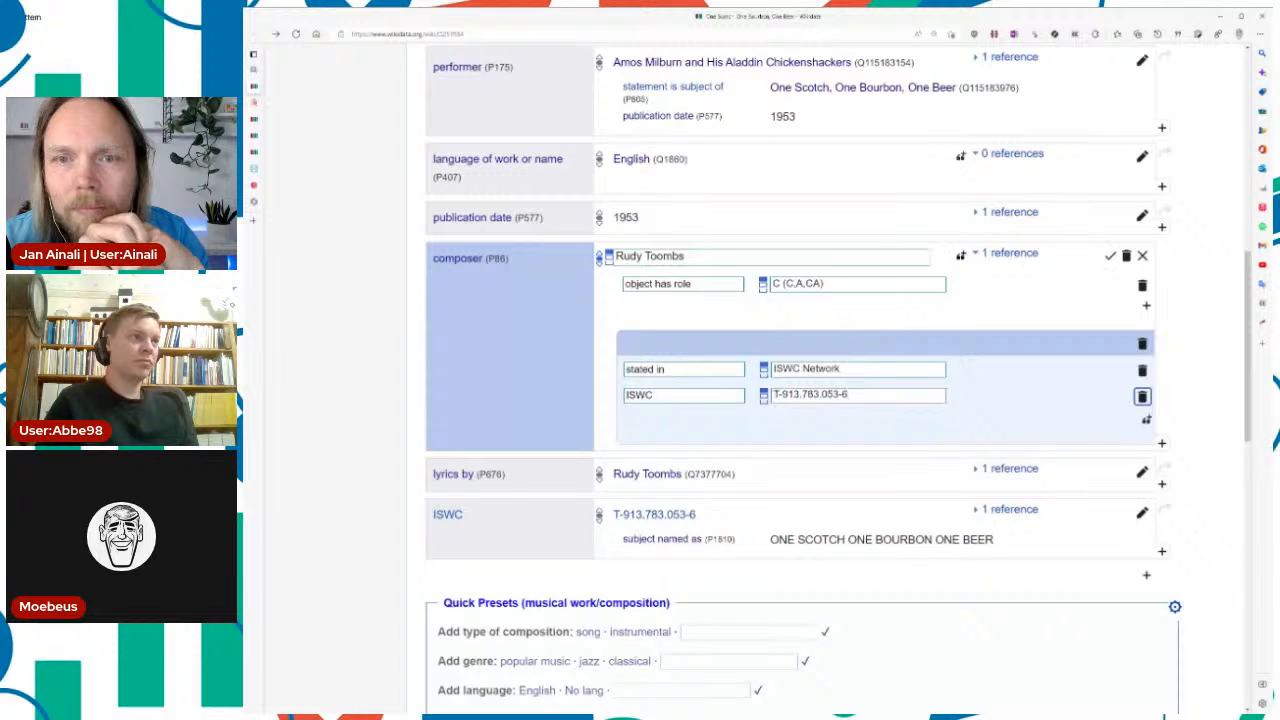
{"action": "type", "text": "retrieved"}
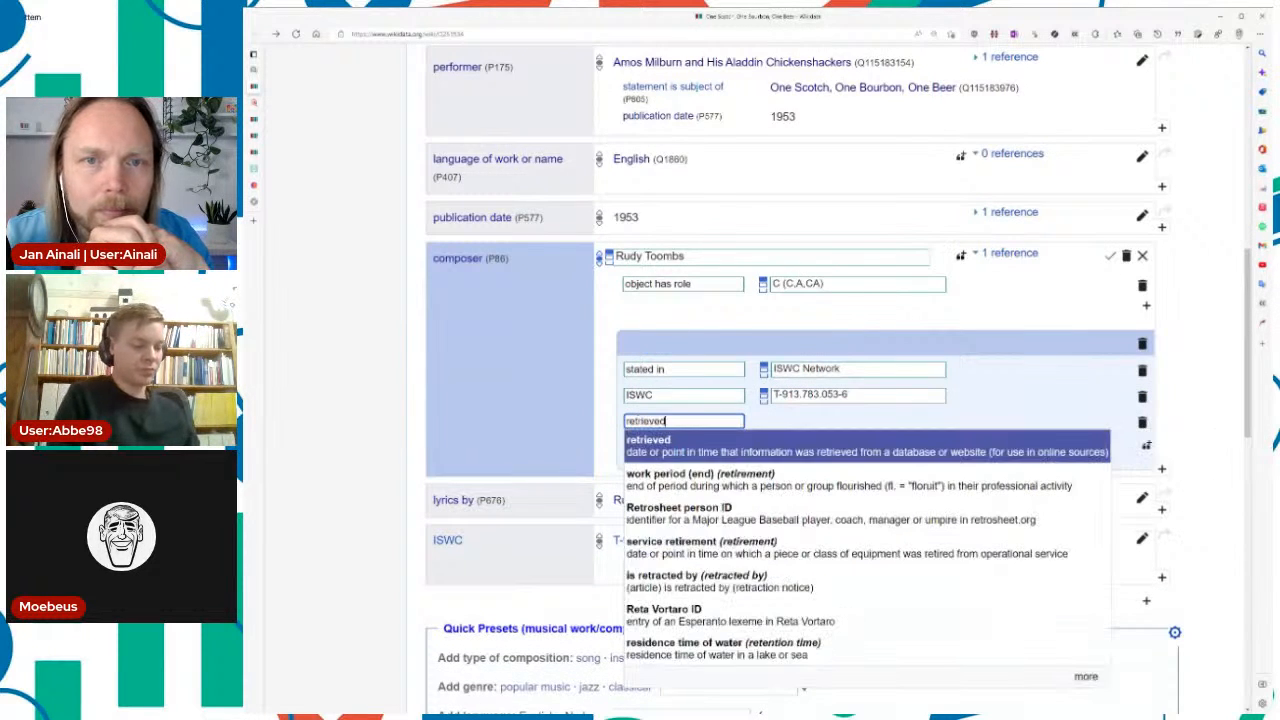
{"action": "key", "text": "Return"}
{"action": "key", "text": "Return"}
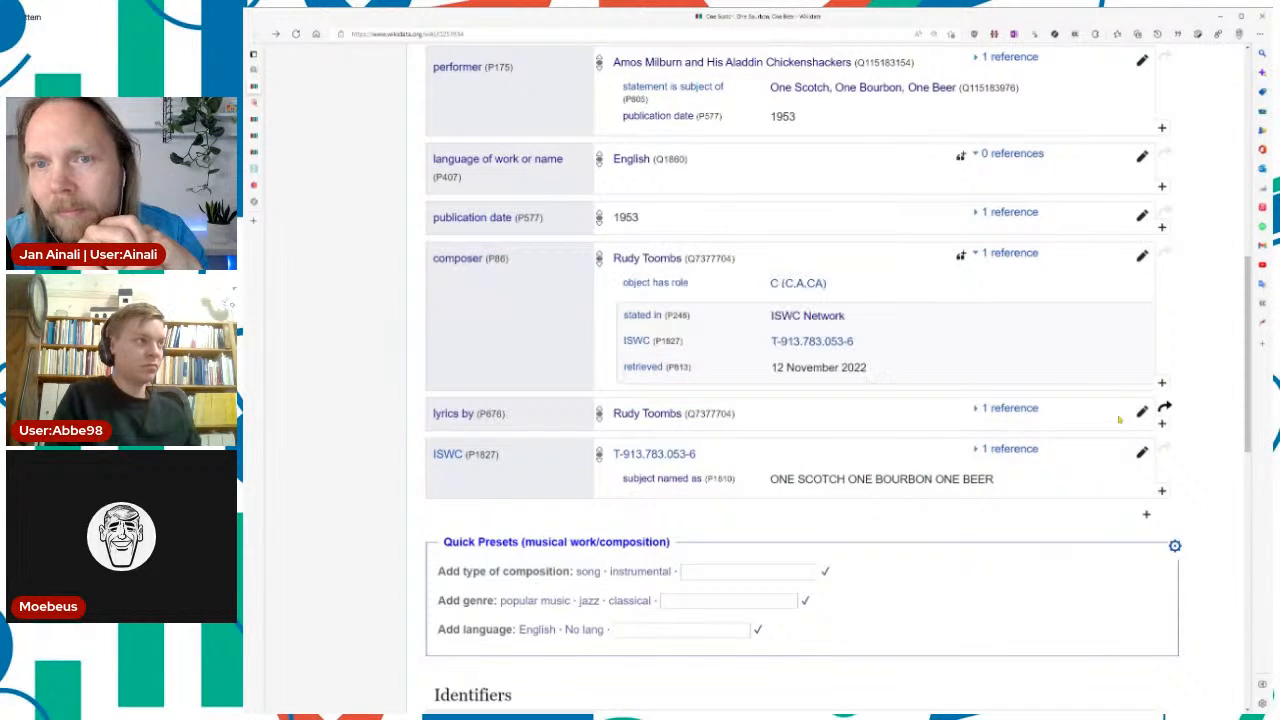
Step: Add an "object has role" qualifier of C (C,A,CA) to the "lyrics by" statement and publish it
{"action": "left_click", "coordinate": [1141, 412]}
{"action": "left_click", "coordinate": [1143, 438]}
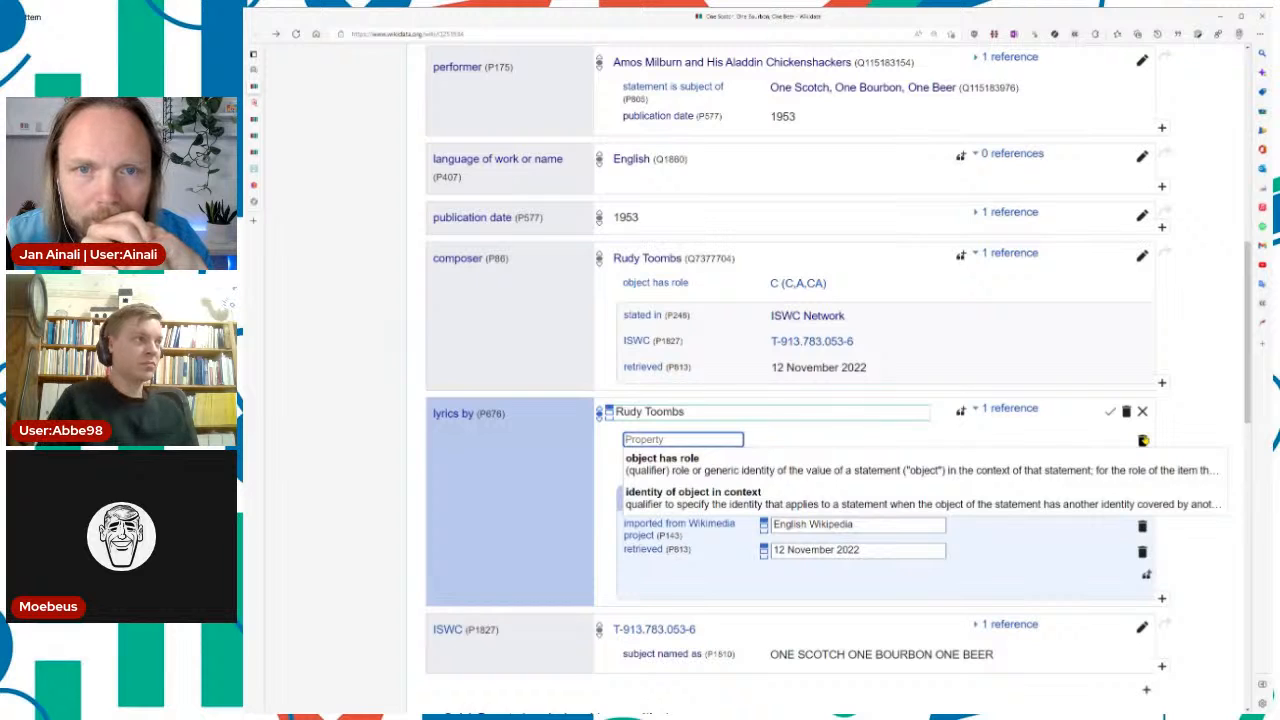
{"action": "key", "text": "Down"}
{"action": "key", "text": "Return"}
{"action": "type", "text": "c (c"}
{"action": "key", "text": "Down"}
{"action": "key", "text": "Return"}
{"action": "key", "text": "Return"}
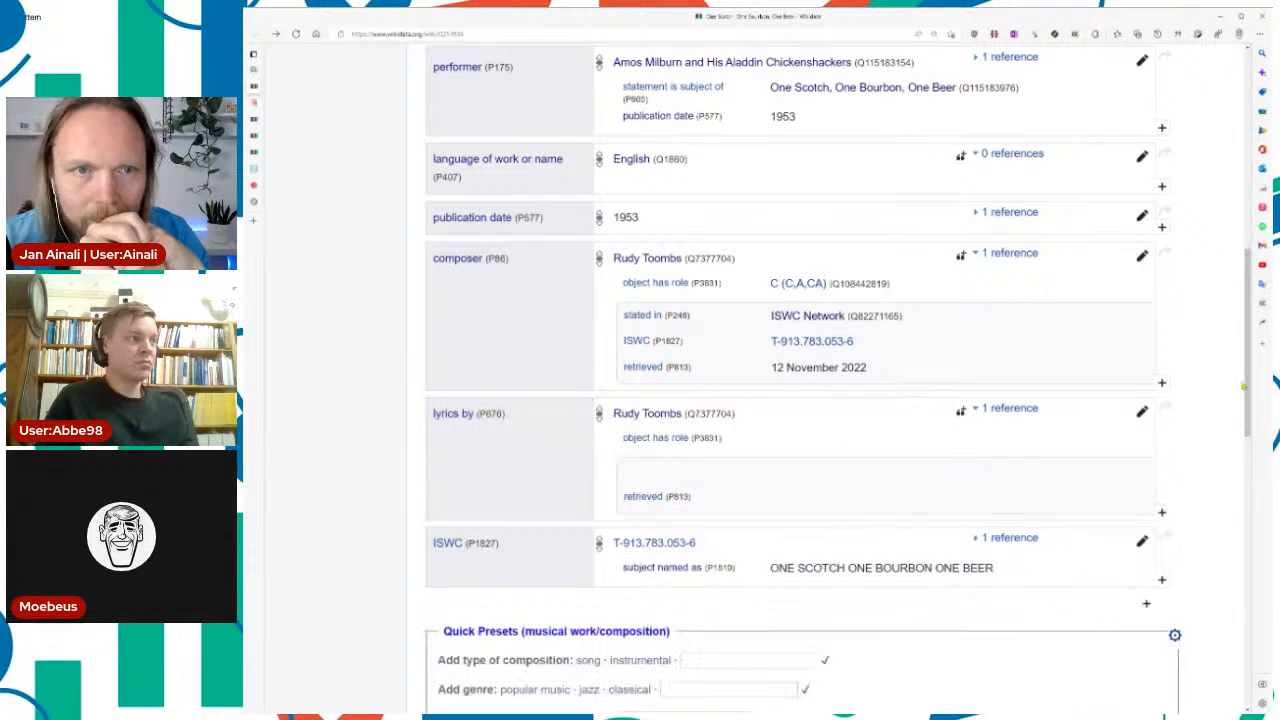
Step: Remove the English Wikipedia reference from the "lyrics by" statement and publish the edit
{"action": "left_click", "coordinate": [1142, 412]}
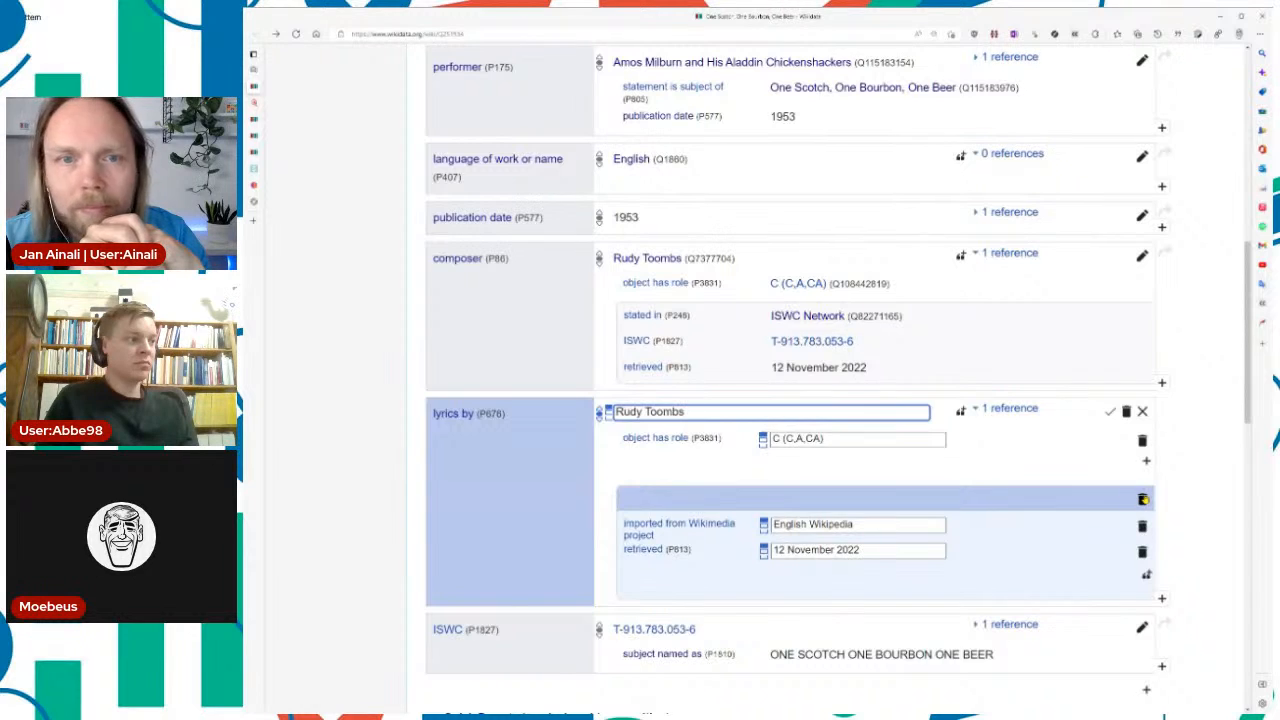
{"action": "left_click", "coordinate": [1142, 498]}
{"action": "left_click", "coordinate": [1110, 411]}
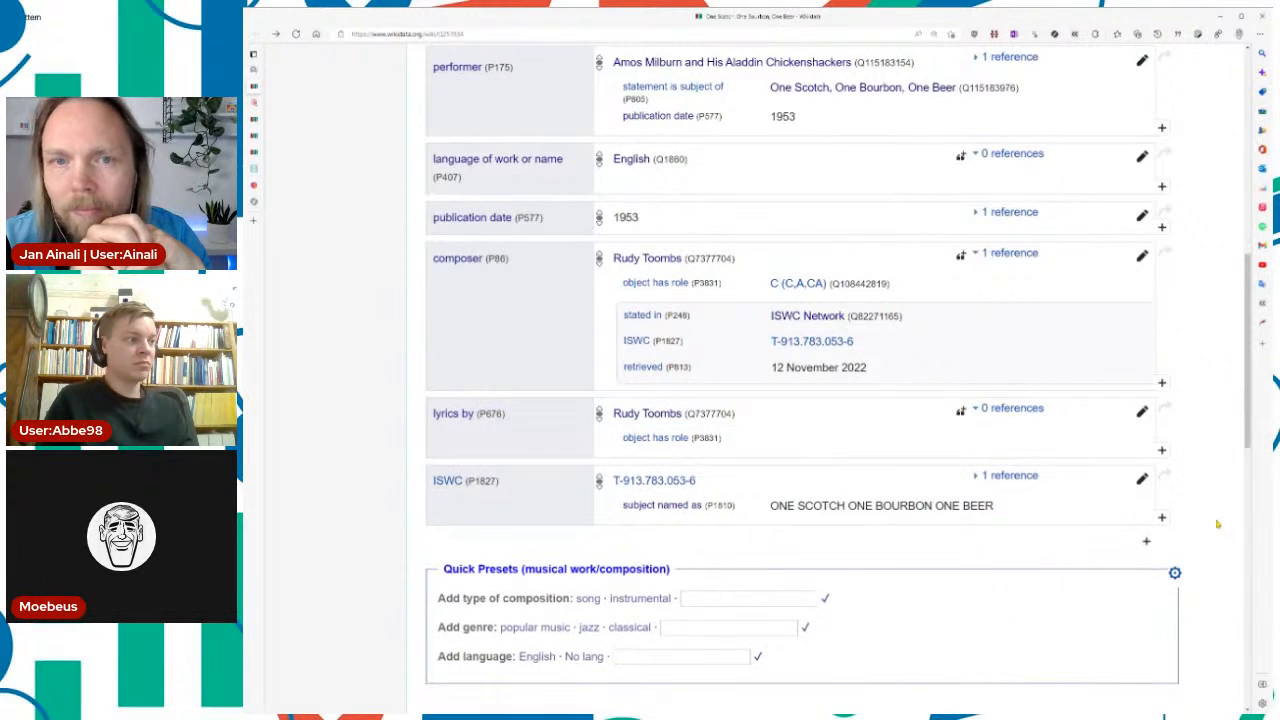
Step: Copy the composer statement's ISWC Network reference to the "lyrics by" statement and reload the item to check it
{"action": "key", "text": "F5"}
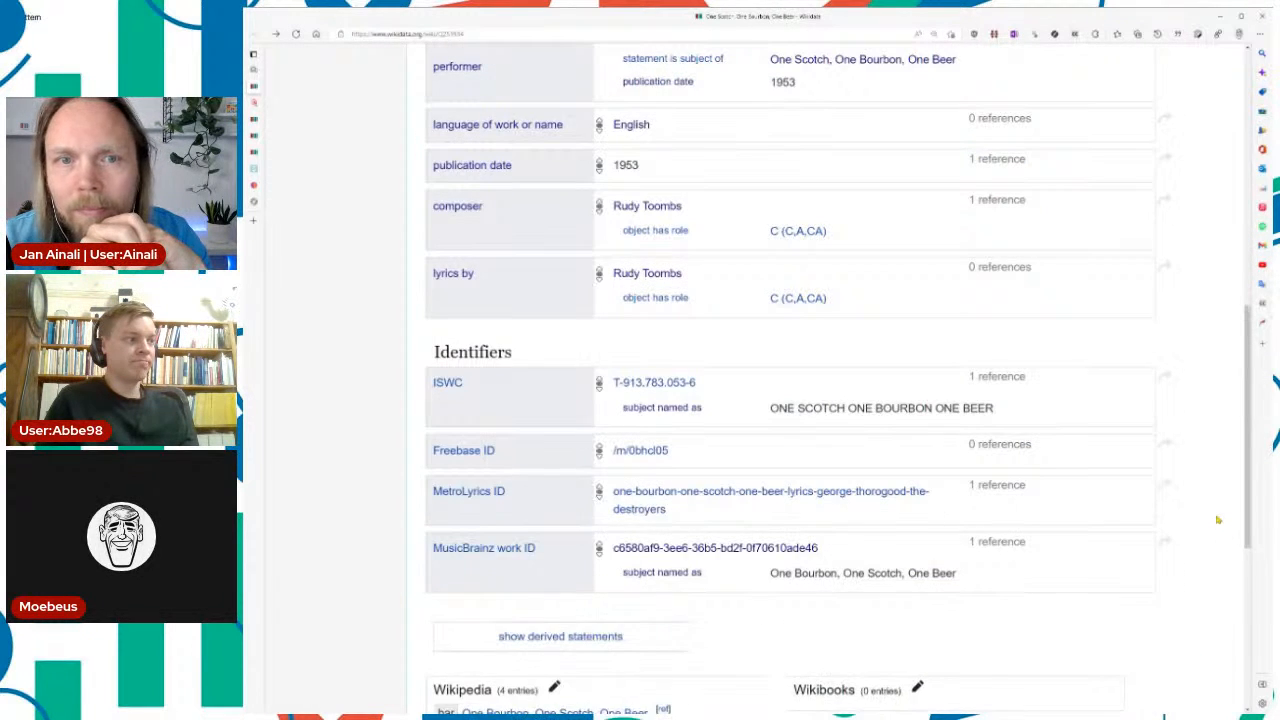
{"action": "left_click", "coordinate": [1032, 227]}
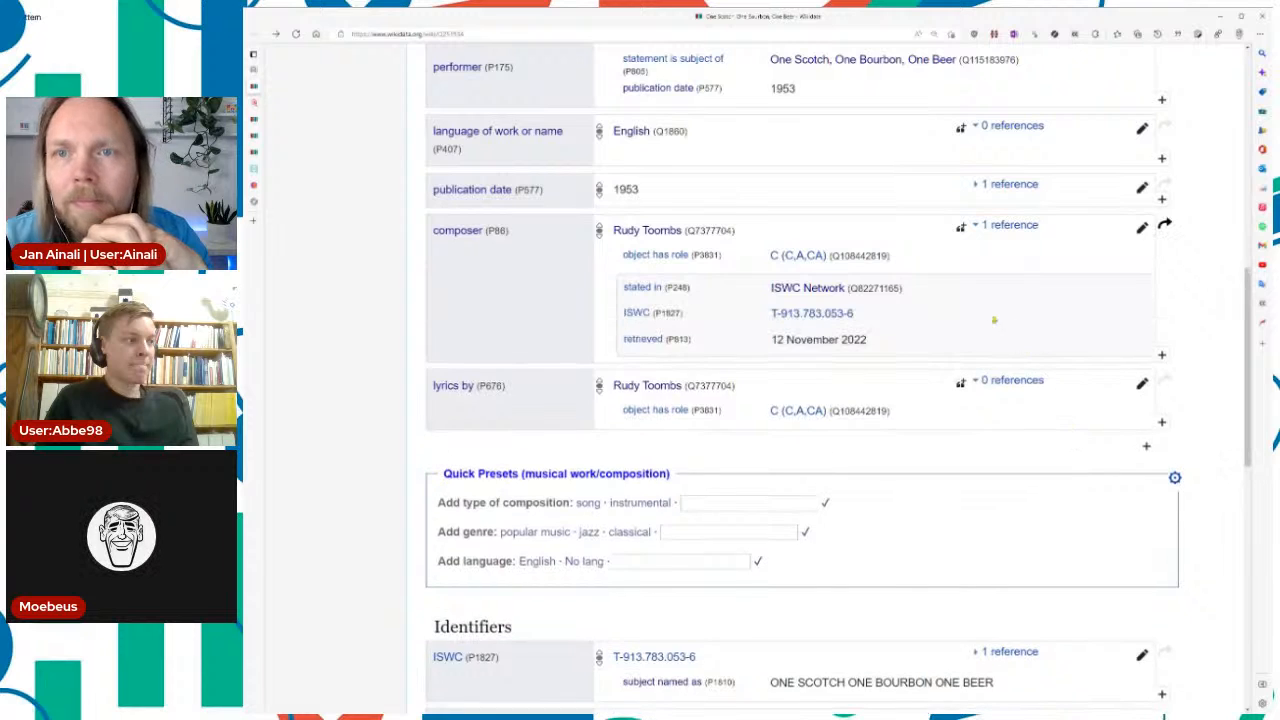
{"action": "left_click_drag", "start_coordinate": [930, 388], "coordinate": [930, 388]}
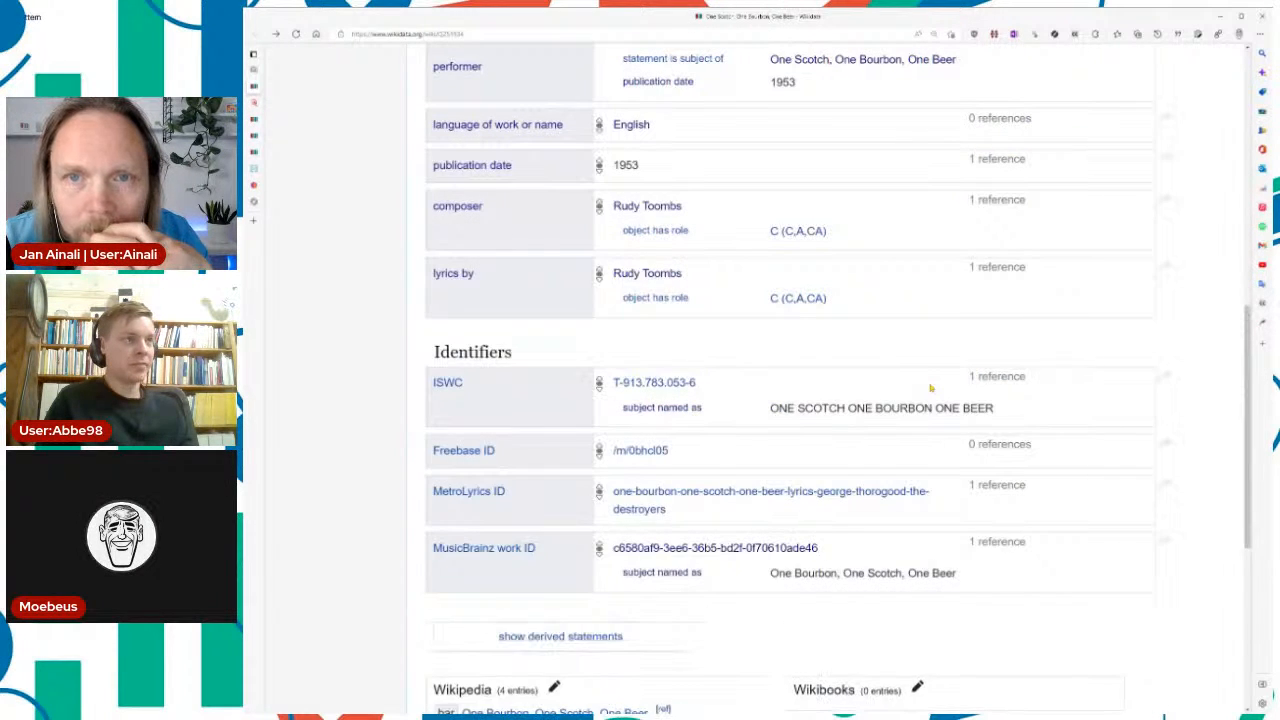
{"action": "left_click", "coordinate": [1008, 225]}
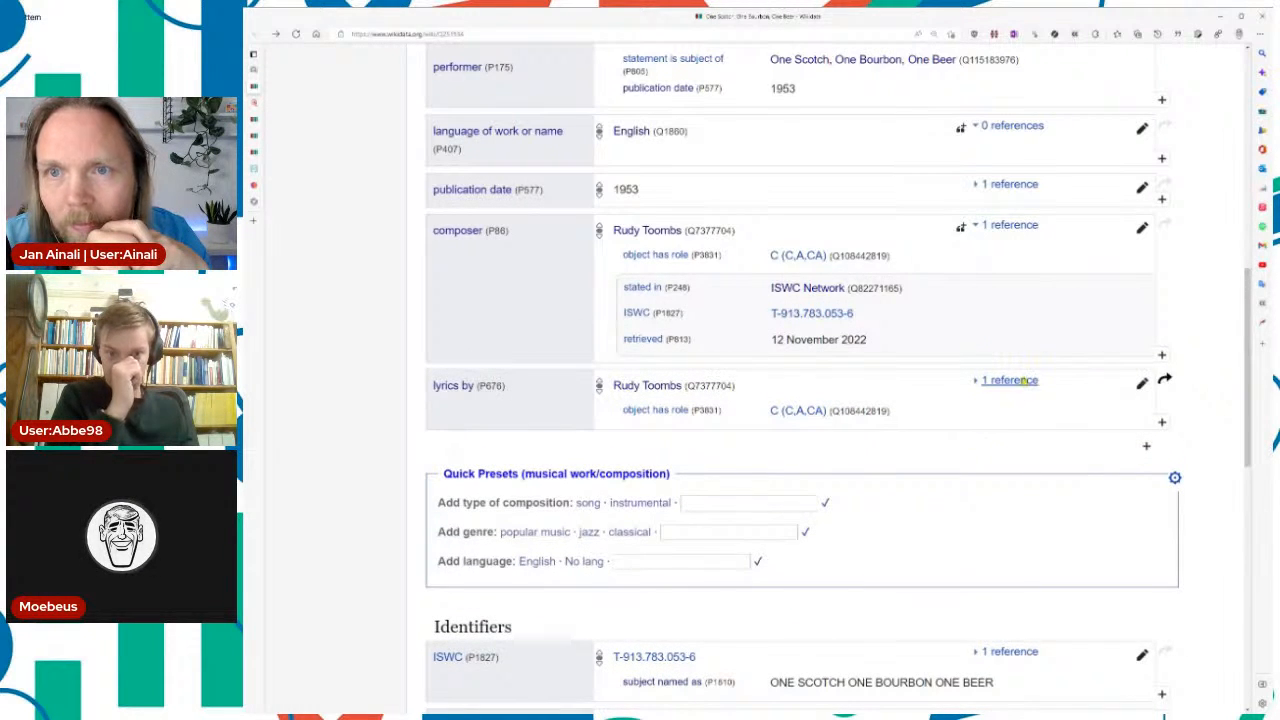
{"action": "left_click", "coordinate": [1008, 380]}
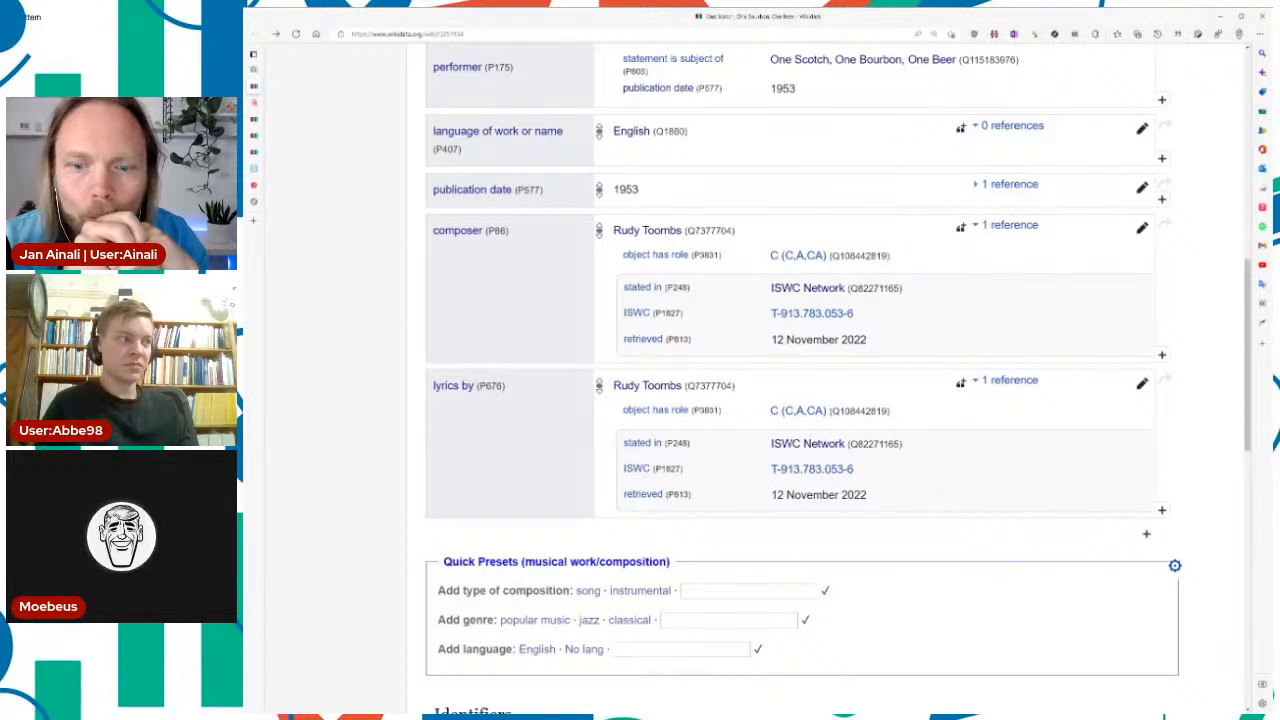
Step: Open the Wikidata item of the song's composer from the composer statement
{"action": "scroll", "coordinate": [1186, 308], "scroll_direction": "down", "scroll_amount": 4}
{"action": "scroll", "coordinate": [1186, 308], "scroll_direction": "up", "scroll_amount": 7}
{"action": "scroll", "coordinate": [1186, 308], "scroll_direction": "up", "scroll_amount": 3}
{"action": "scroll", "coordinate": [1186, 308], "scroll_direction": "down", "scroll_amount": 6}
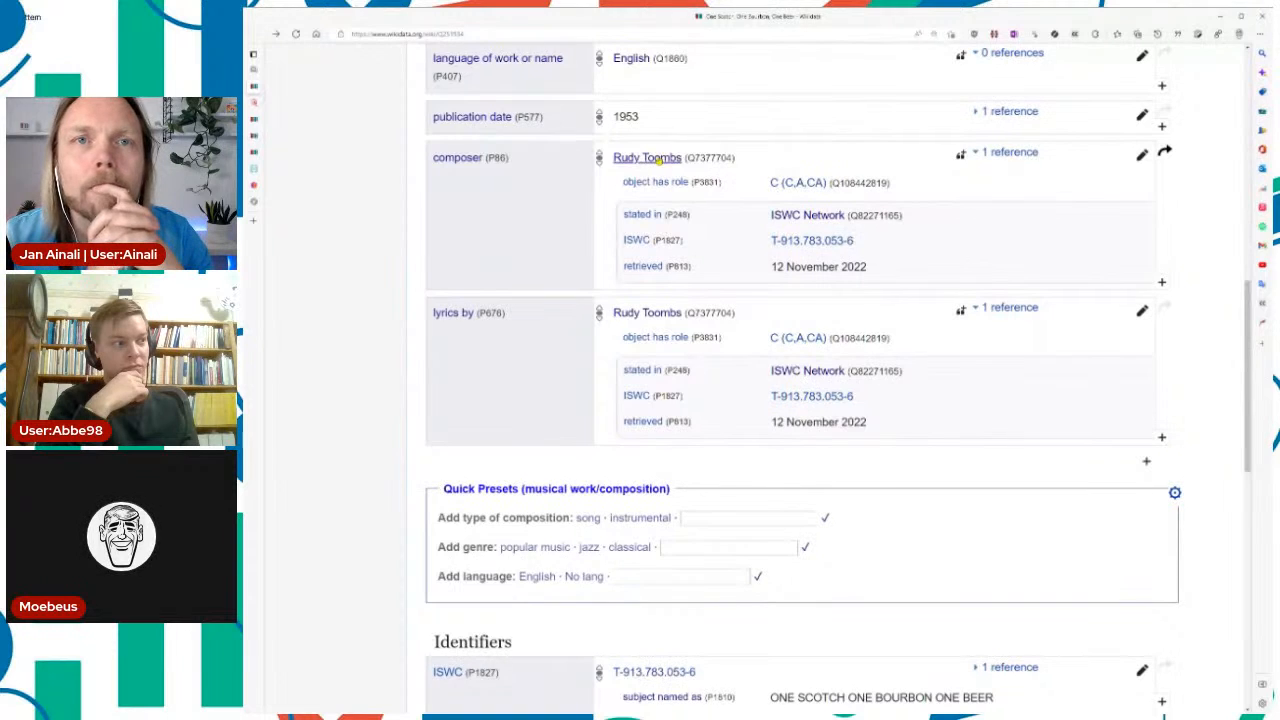
{"action": "left_click", "coordinate": [656, 160]}
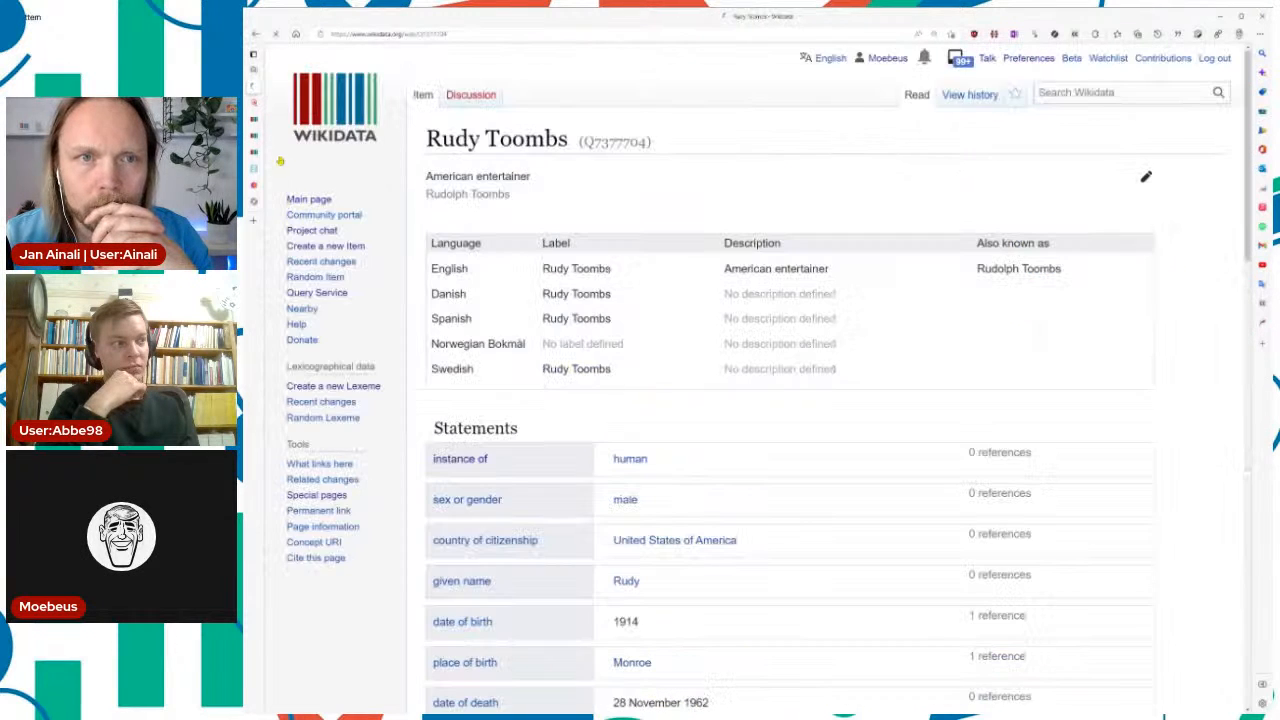
Step: Copy the creator's IP name number from the ISWC Network search result for T-913.783.053-6
{"action": "left_click", "coordinate": [262, 103]}
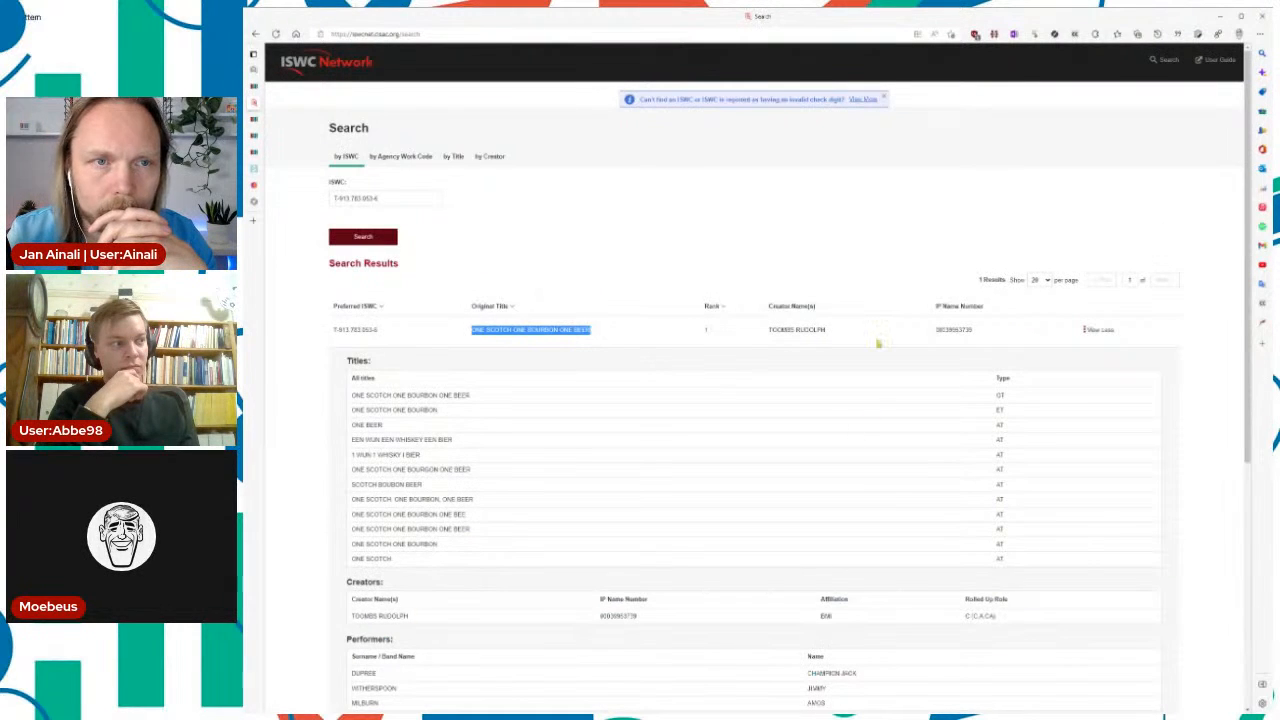
{"action": "left_click", "coordinate": [890, 337]}
{"action": "scroll", "coordinate": [890, 337], "scroll_direction": "up", "scroll_amount": 5}
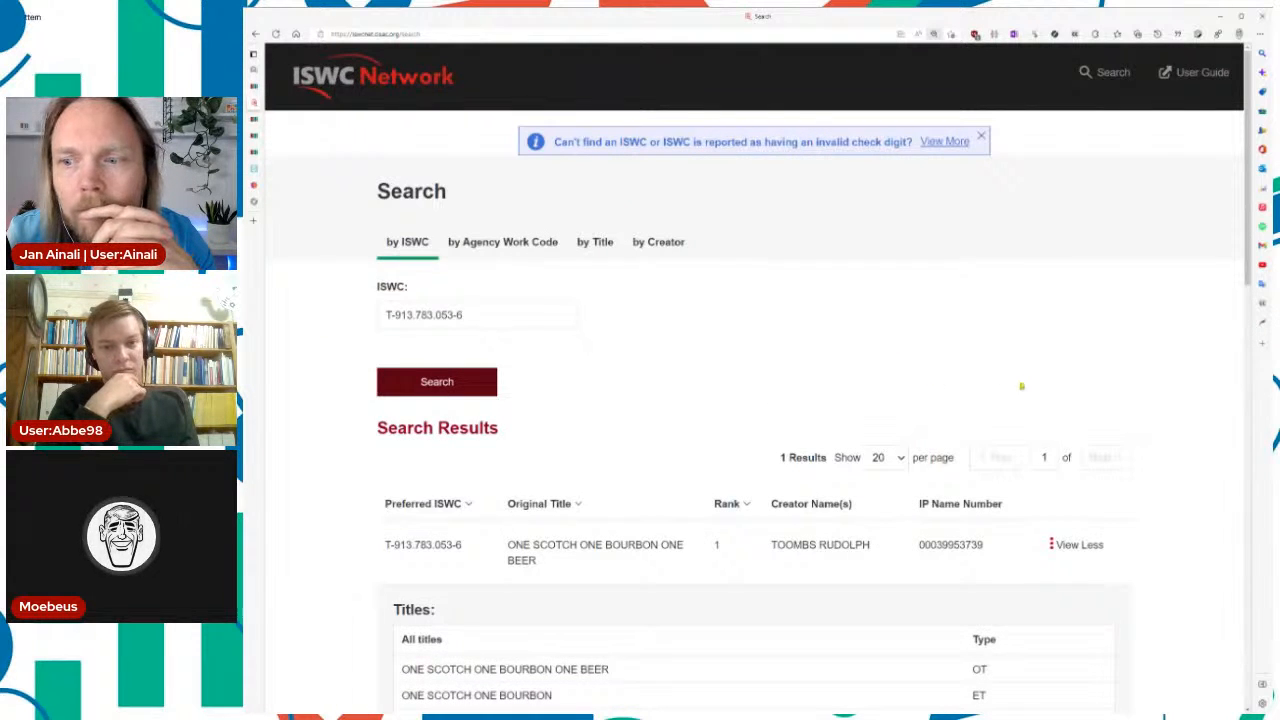
{"action": "scroll", "coordinate": [1021, 386], "scroll_direction": "down", "scroll_amount": 2}
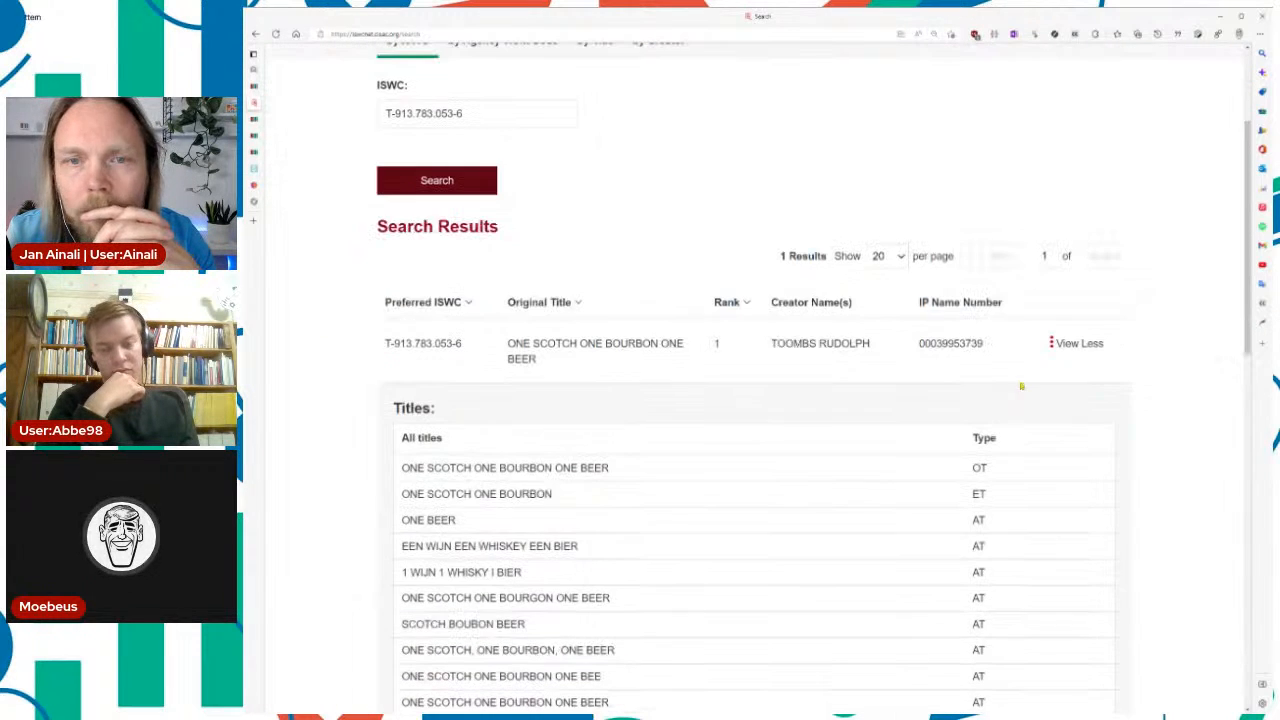
{"action": "double_click", "coordinate": [955, 343]}
{"action": "key", "text": "ctrl+c"}
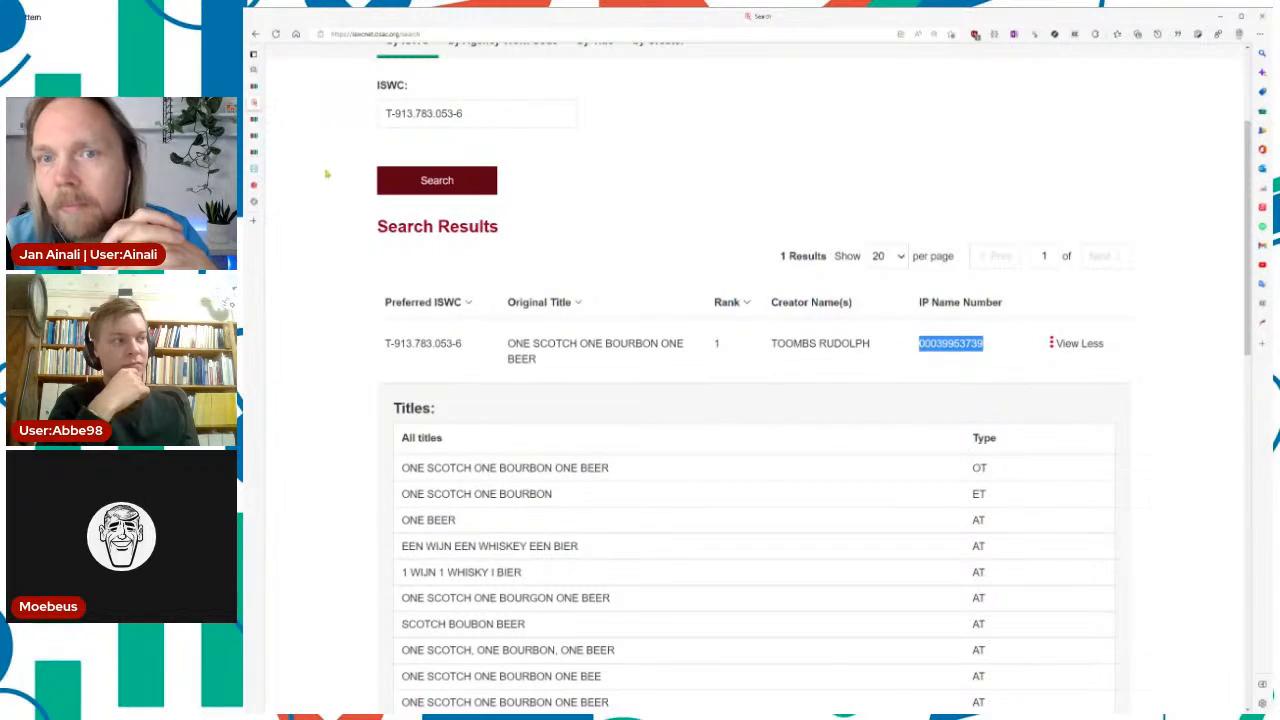
Step: Add an IPI name number statement with the copied number to the composer's Wikidata item
{"action": "left_click", "coordinate": [254, 87]}
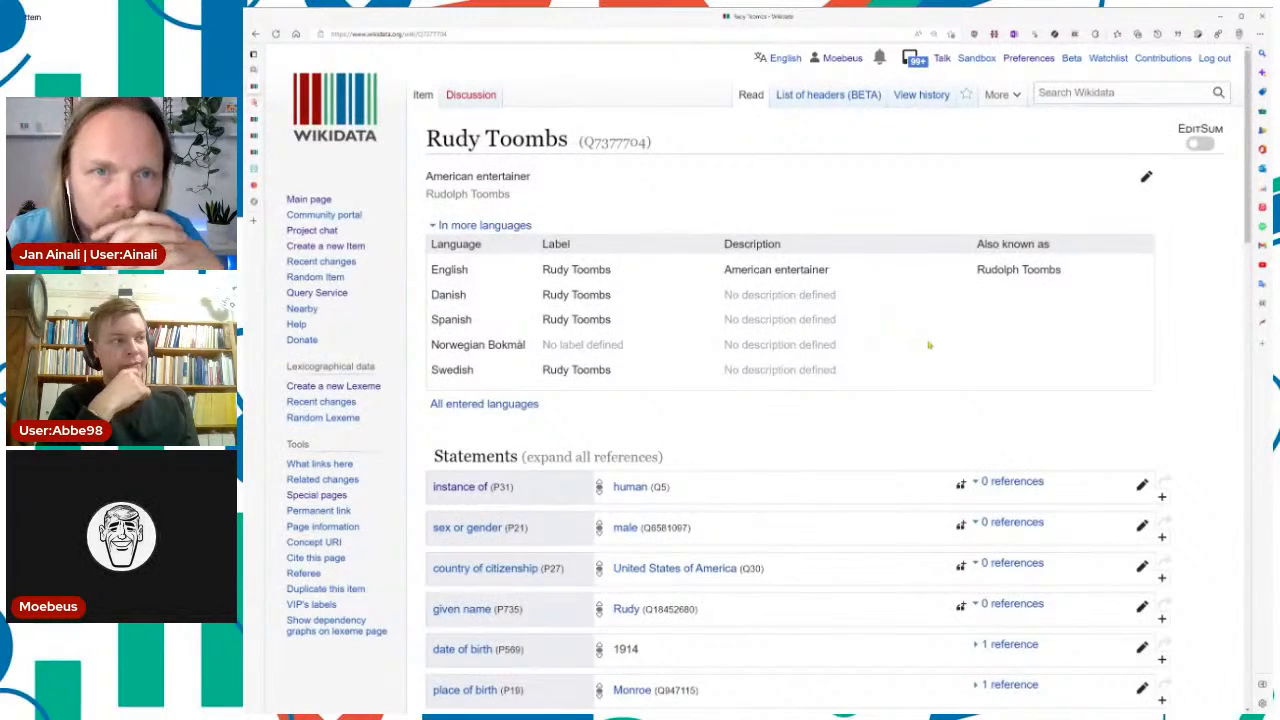
{"action": "scroll", "coordinate": [929, 345], "scroll_direction": "down", "scroll_amount": 10}
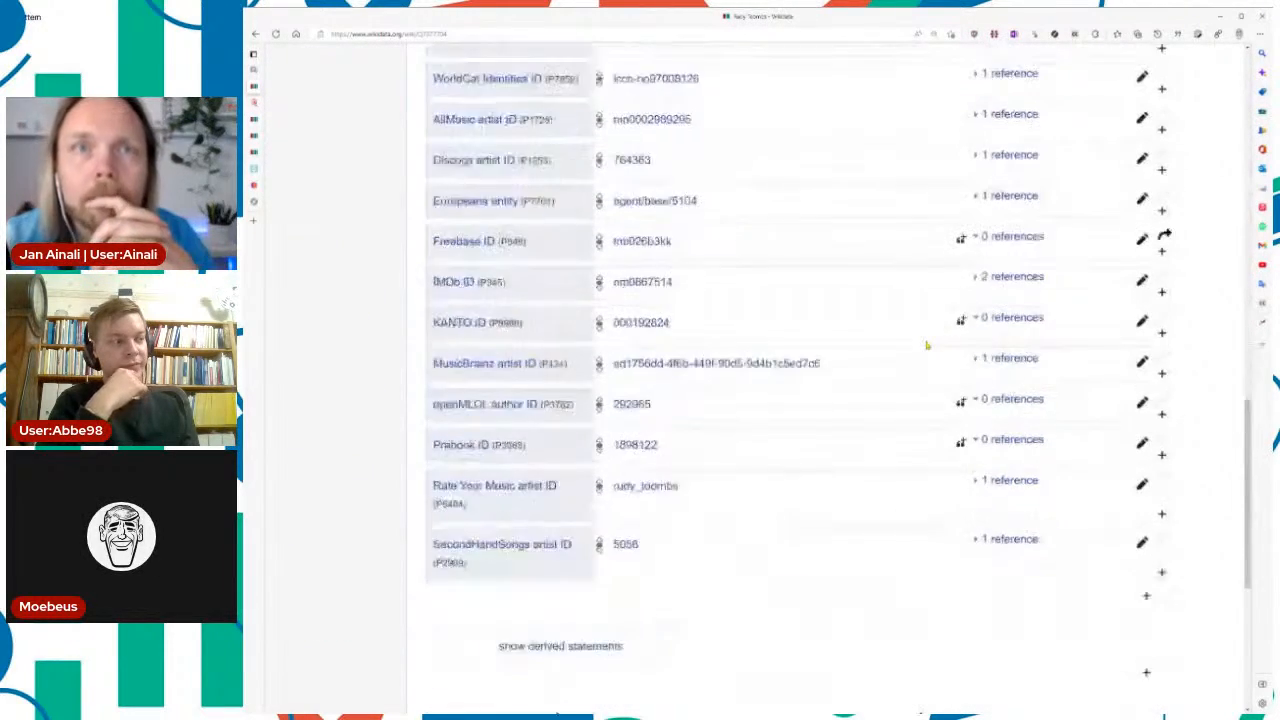
{"action": "scroll", "coordinate": [927, 345], "scroll_direction": "down", "scroll_amount": 1}
{"action": "type", "text": "a"}
{"action": "type", "text": "ipi n"}
{"action": "key", "text": "Down"}
{"action": "key", "text": "Return"}
{"action": "key", "text": "ctrl+v"}
{"action": "key", "text": "Tab"}
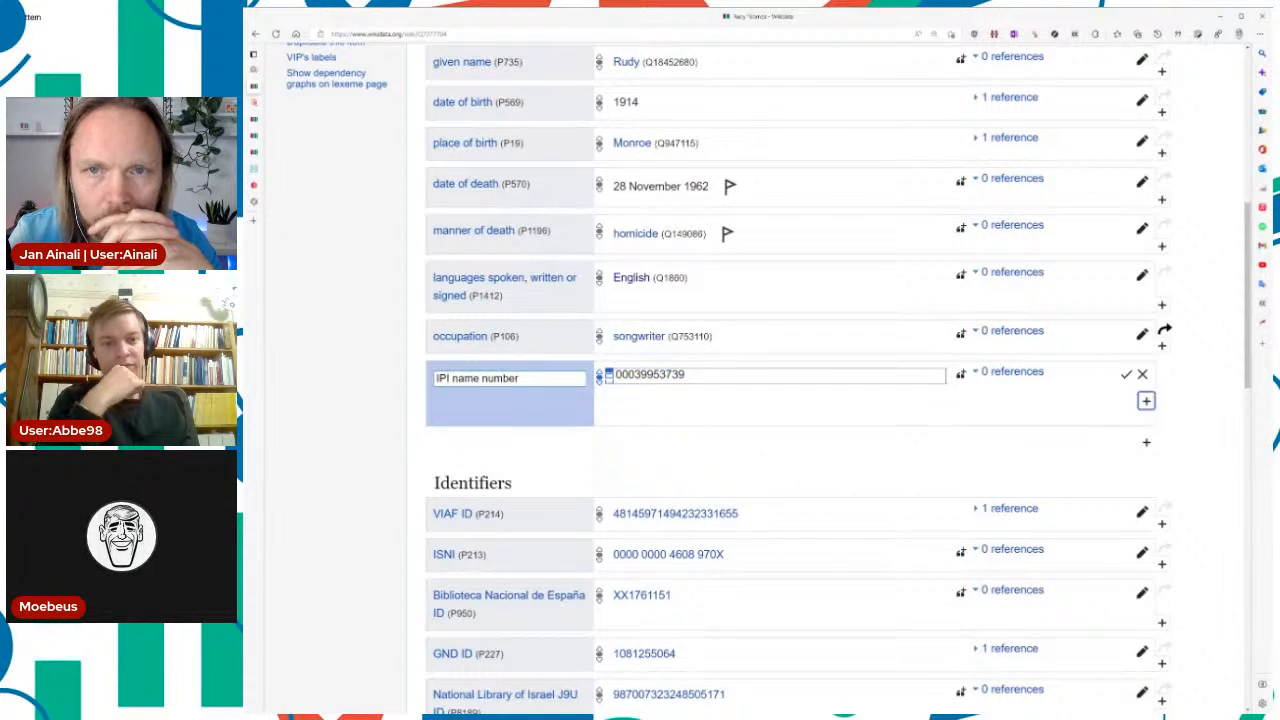
Step: Add a "subject named as" qualifier to the new IPI name number statement
{"action": "key", "text": "Return"}
{"action": "type", "text": "nam"}
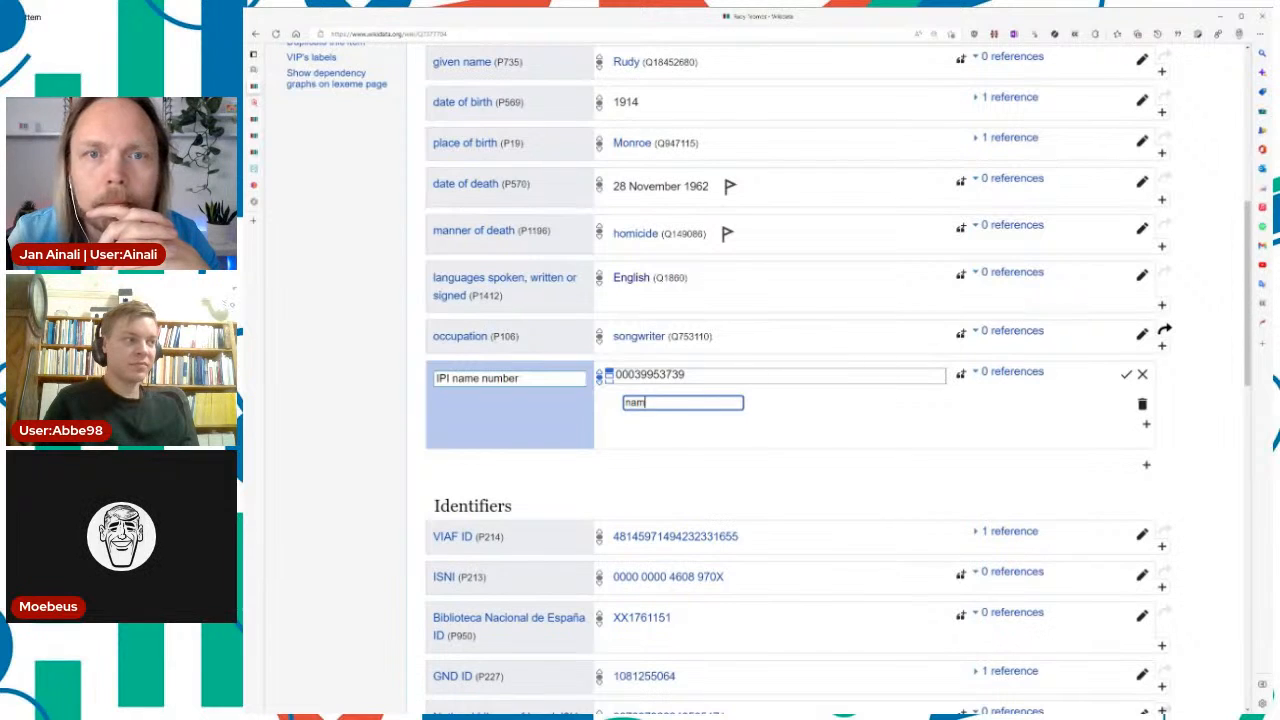
{"action": "type", "text": "ed as"}
{"action": "key", "text": "Down"}
{"action": "key", "text": "Down"}
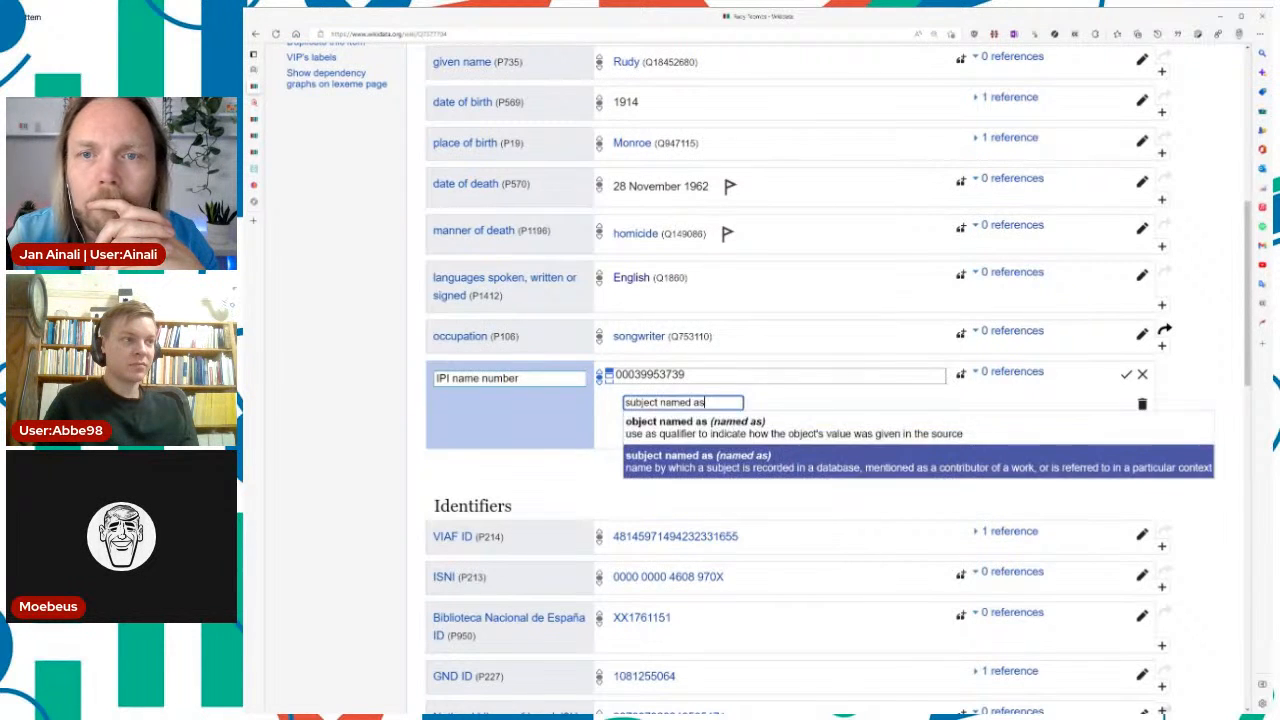
{"action": "key", "text": "Return"}
Step: Copy the creator's name from the ISWC Network result and enter it as the "subject named as" value
{"action": "left_click", "coordinate": [257, 71]}
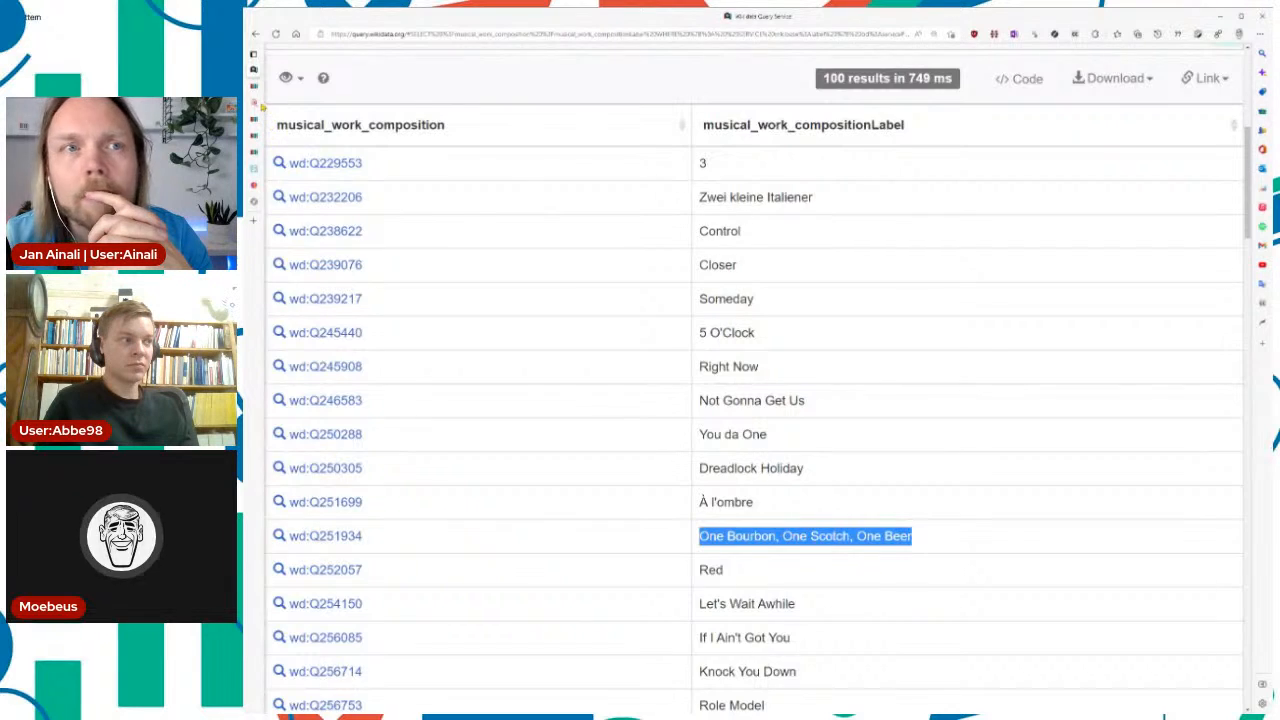
{"action": "left_click", "coordinate": [264, 104]}
{"action": "left_click_drag", "start_coordinate": [772, 343], "coordinate": [870, 344]}
{"action": "key", "text": "ctrl+c"}
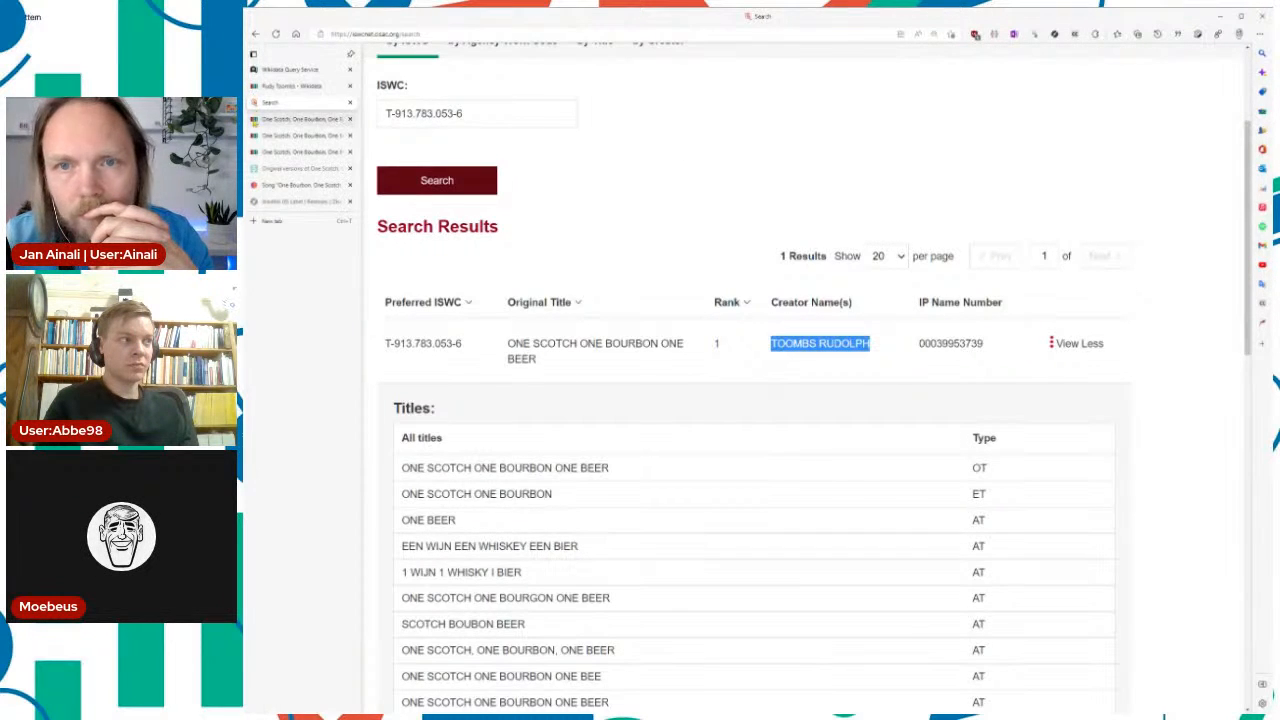
{"action": "left_click", "coordinate": [255, 128]}
{"action": "scroll", "coordinate": [930, 472], "scroll_direction": "down", "scroll_amount": 4}
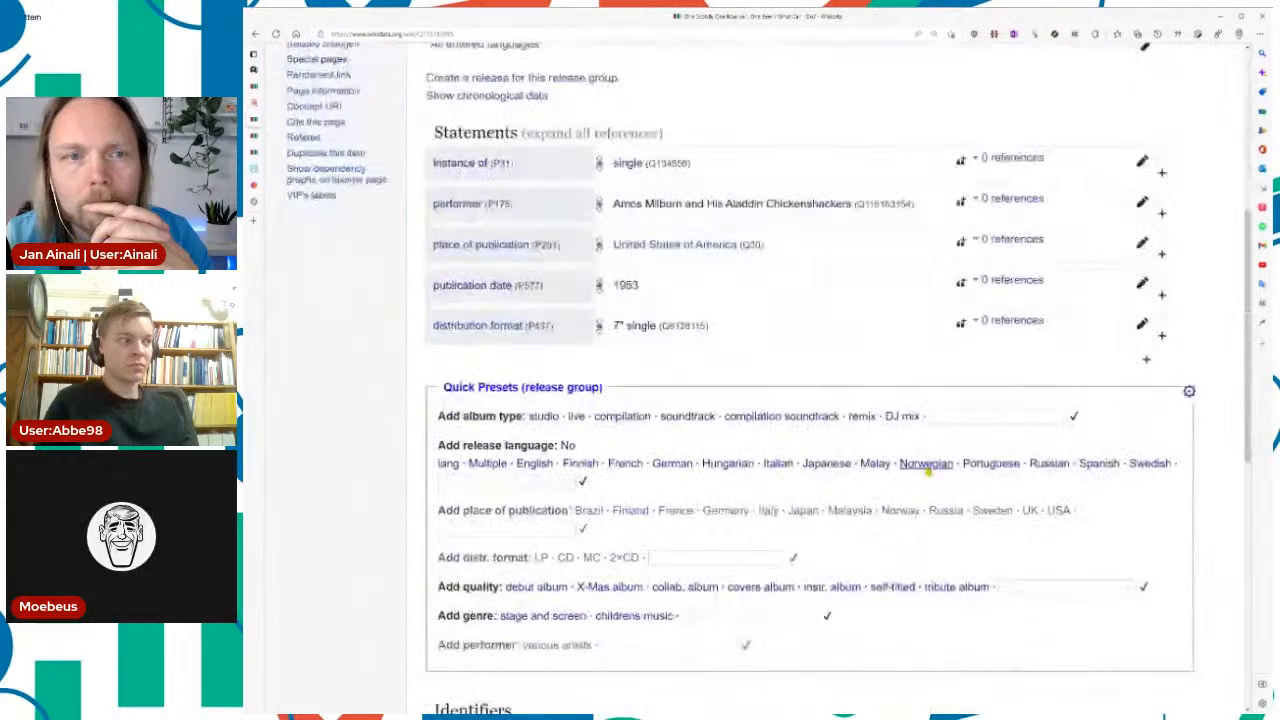
{"action": "mouse_move", "coordinate": [257, 132]}
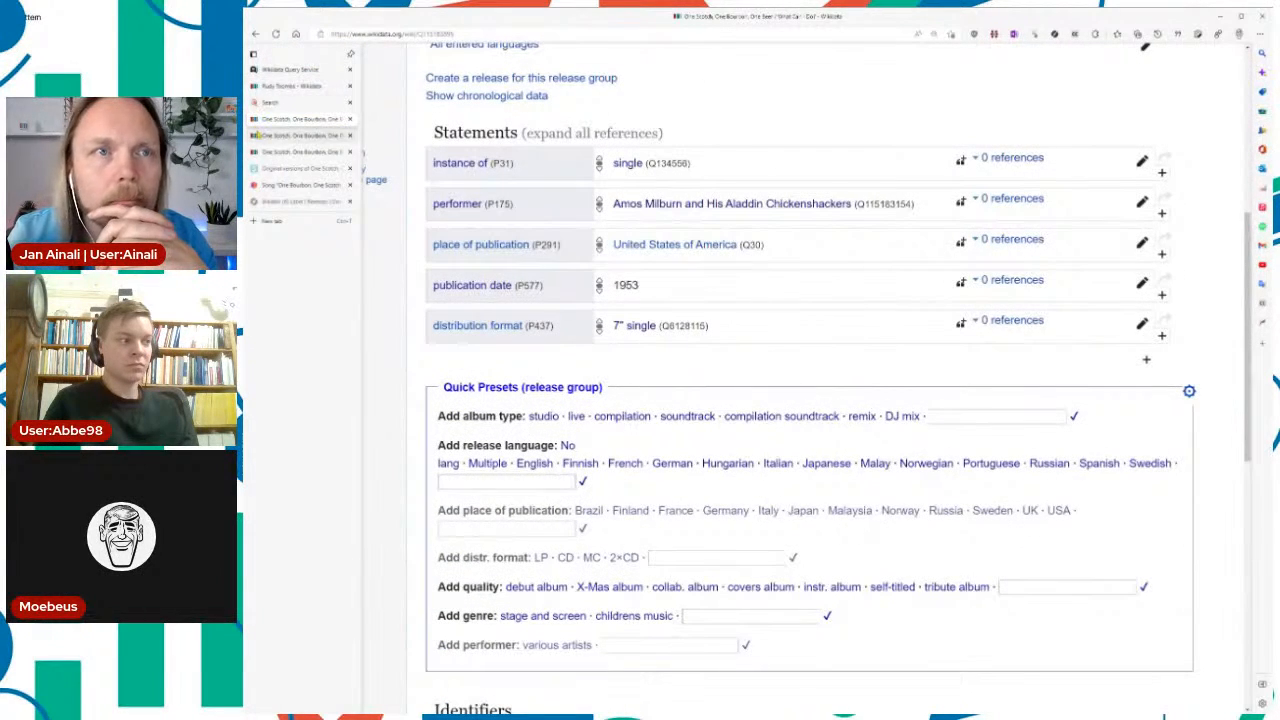
{"action": "left_click", "coordinate": [290, 86]}
{"action": "key", "text": "ctrl+v"}
Step: Add a reference with "stated in" set to ISWC Network to the IPI name number statement
{"action": "key", "text": "Tab"}
{"action": "key", "text": "Tab"}
{"action": "key", "text": "Return"}
{"action": "type", "text": "stated in"}
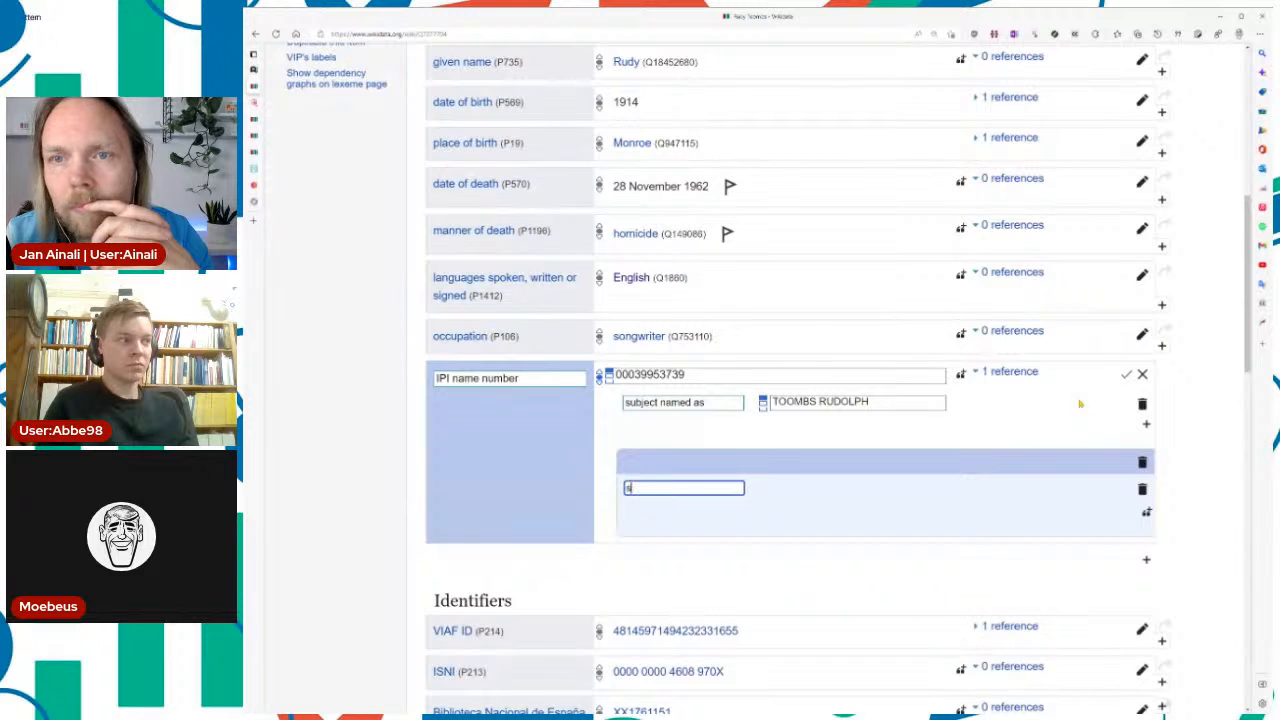
{"action": "key", "text": "Return"}
{"action": "type", "text": "iswc n"}
{"action": "key", "text": "Down"}
{"action": "key", "text": "Tab"}
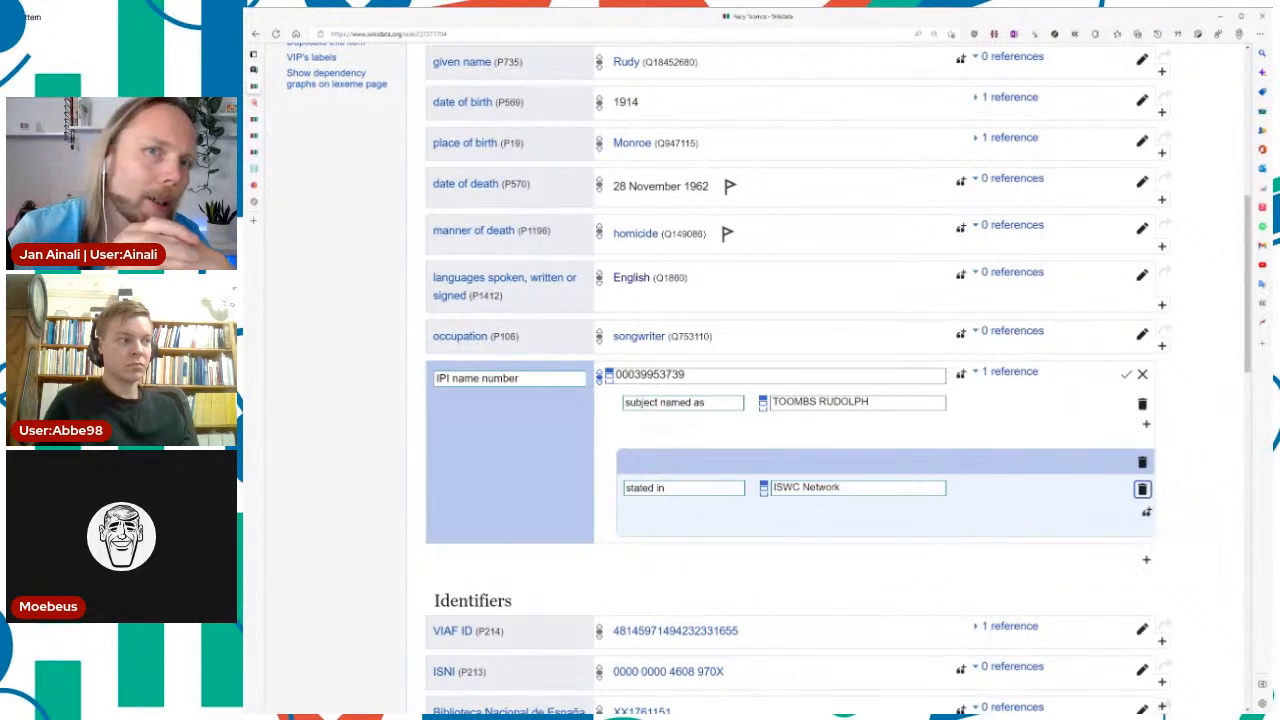
Step: Add a "retrieved" date of 12 November 2022 to the IPI name number's reference, publish the statement and expand its reference
{"action": "key", "text": "Tab"}
{"action": "key", "text": "Return"}
{"action": "type", "text": "retrieved"}
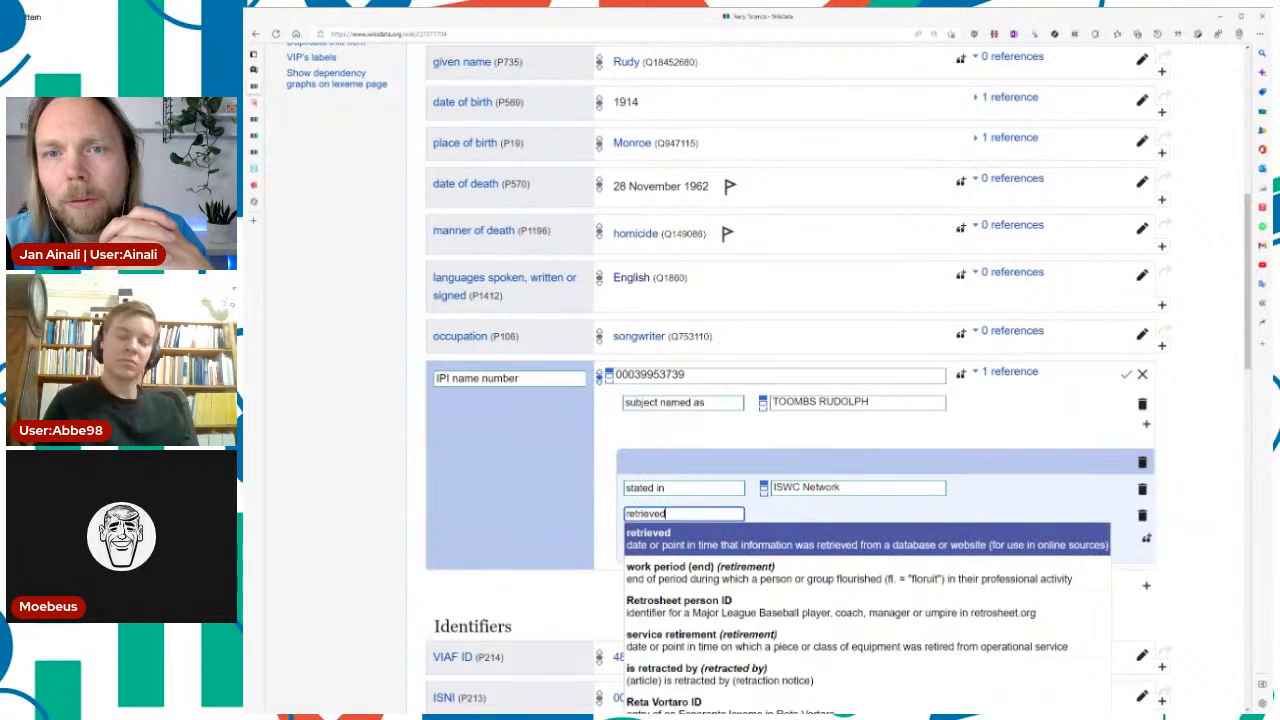
{"action": "key", "text": "Return"}
{"action": "key", "text": "Return"}
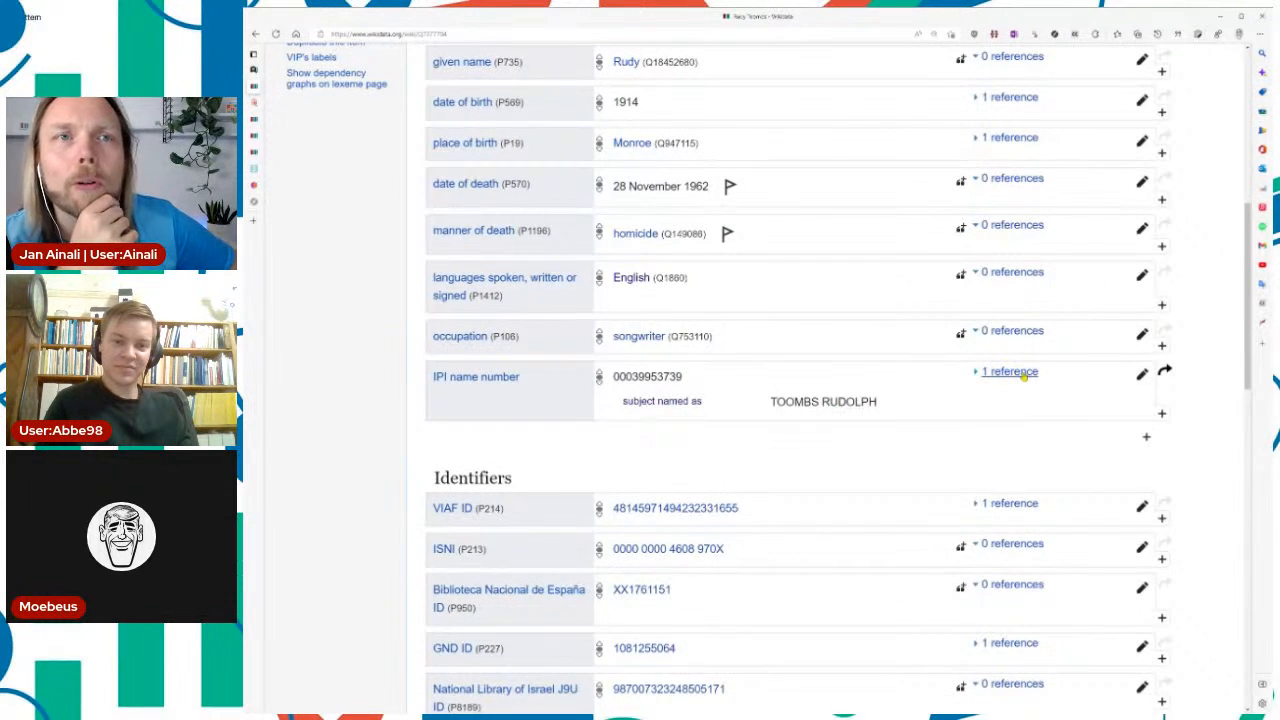
{"action": "left_click", "coordinate": [1022, 374]}
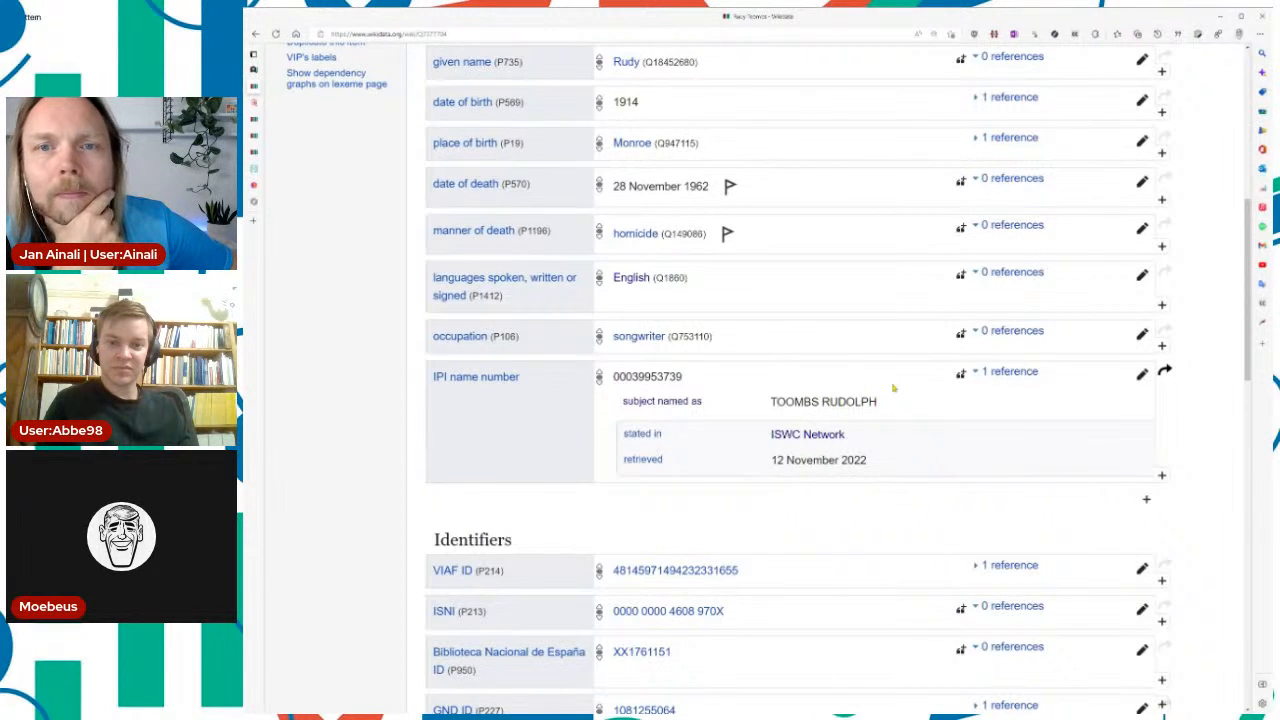
Step: Return to the song's item Q251934 and review its labels, statements, identifiers and sitelinks
{"action": "scroll", "coordinate": [893, 388], "scroll_direction": "up", "scroll_amount": 5}
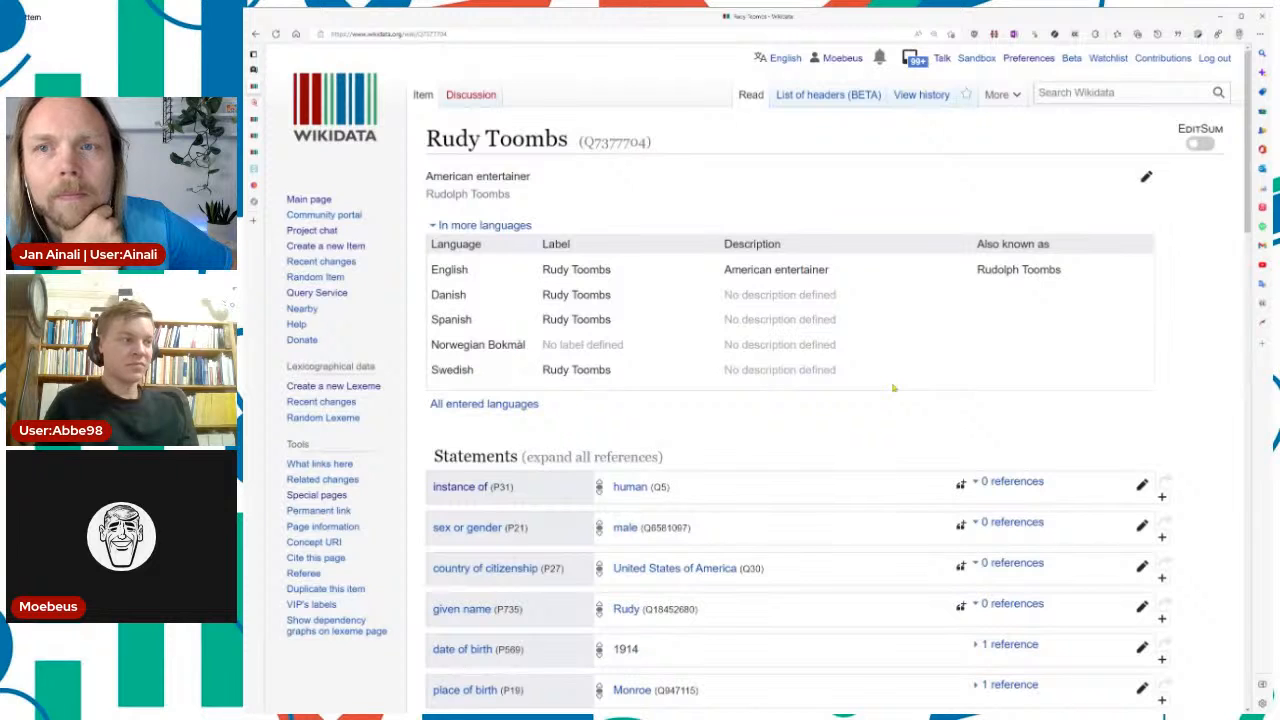
{"action": "key", "text": "alt+Left"}
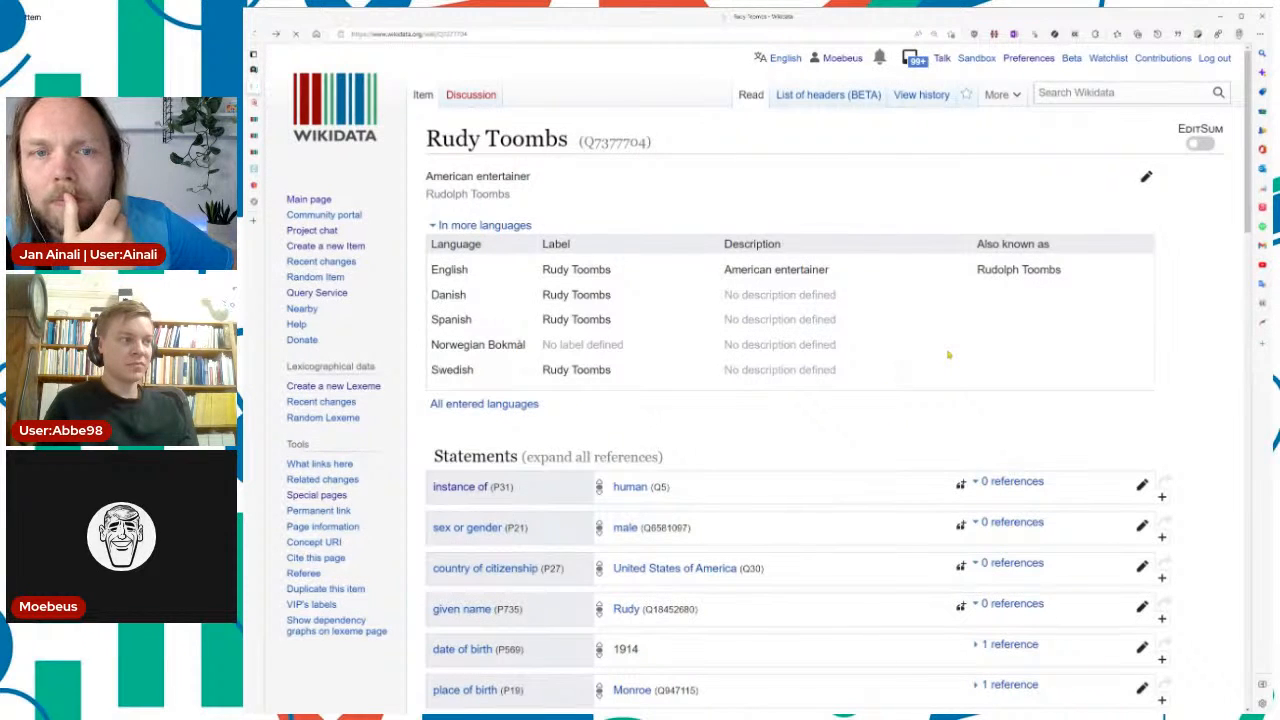
{"action": "scroll", "coordinate": [948, 354], "scroll_direction": "up", "scroll_amount": 10}
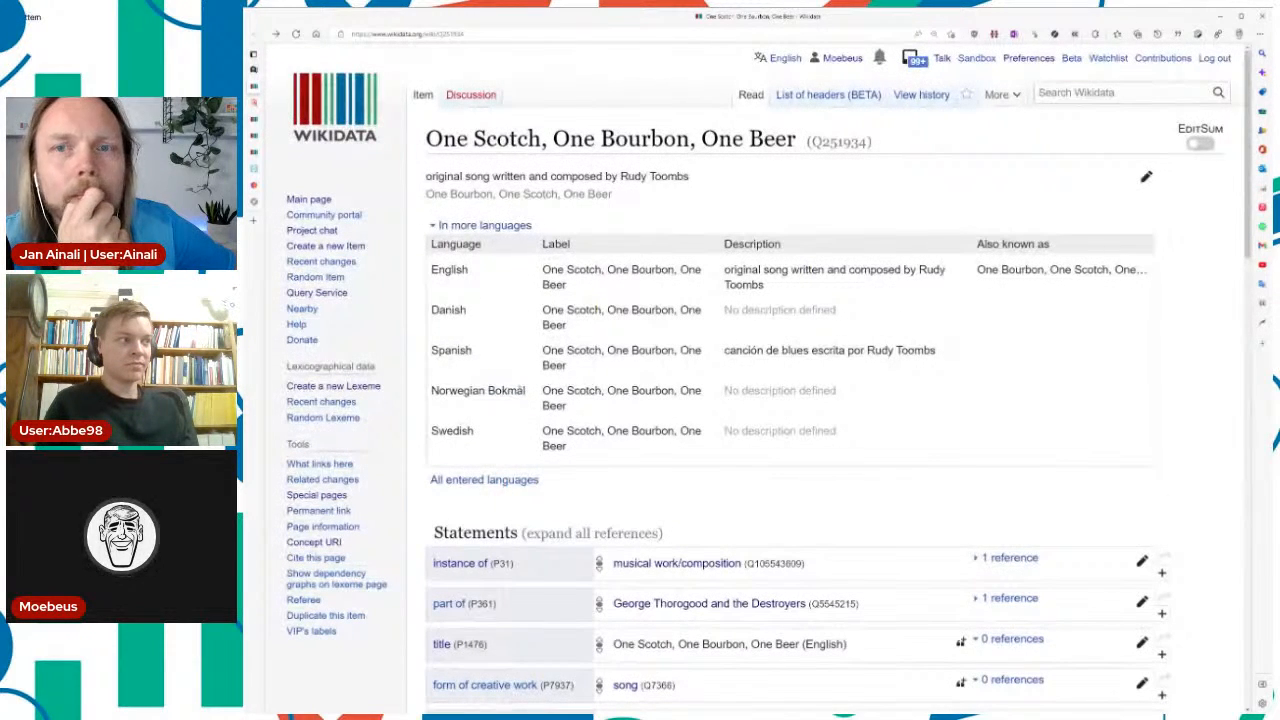
{"action": "key", "text": "ctrl+minus"}
{"action": "key", "text": "ctrl+minus"}
{"action": "key", "text": "ctrl+minus"}
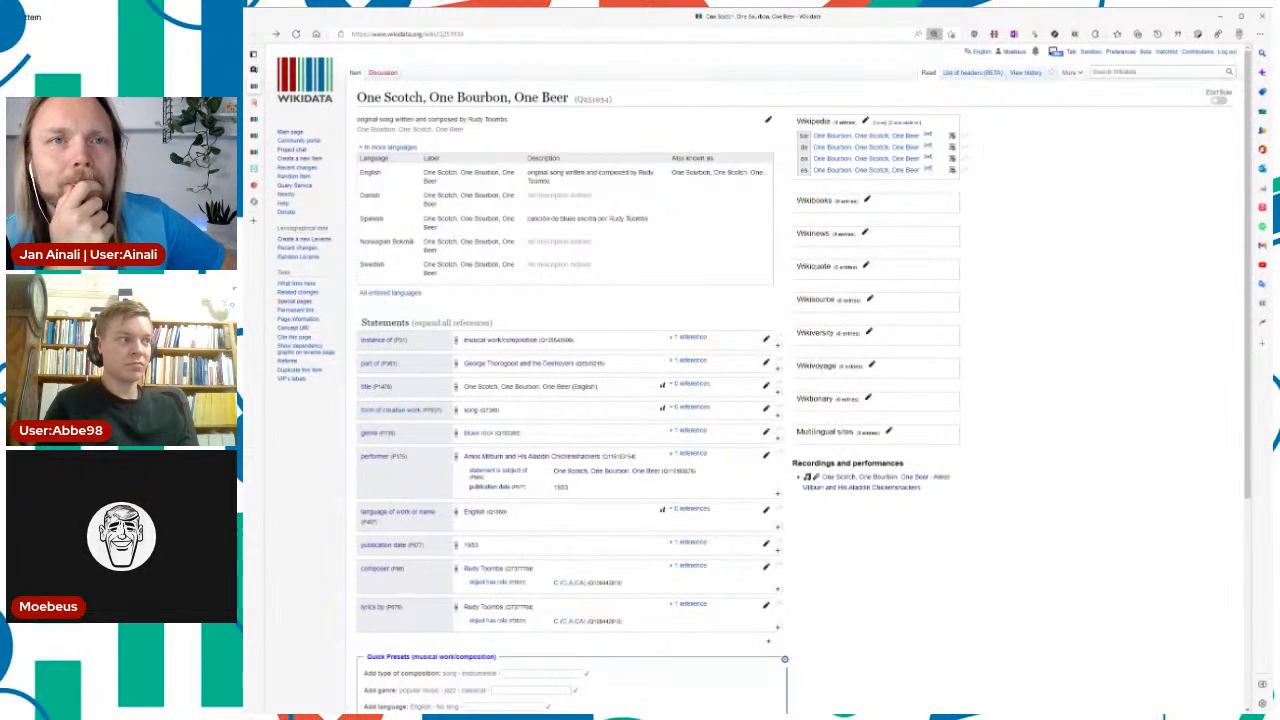
{"action": "scroll", "coordinate": [962, 411], "scroll_direction": "down", "scroll_amount": 5}
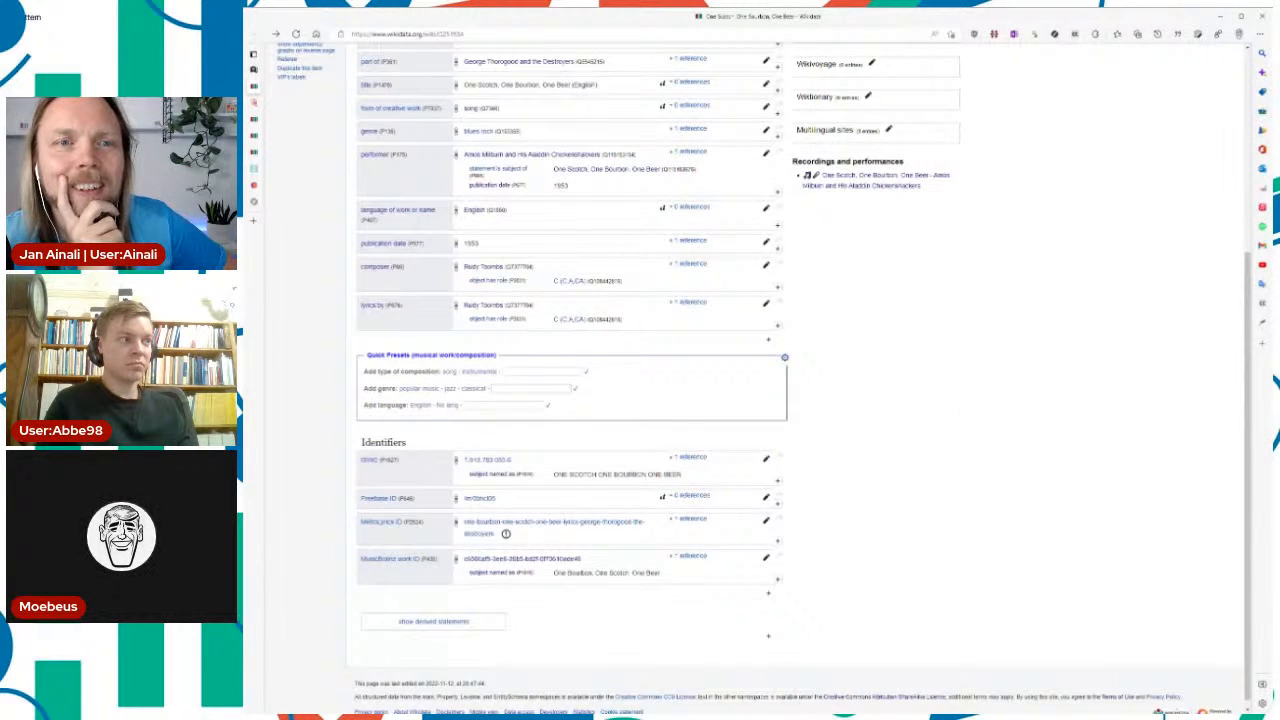
{"action": "key", "text": "ctrl+plus"}
{"action": "key", "text": "ctrl+plus"}
{"action": "key", "text": "ctrl+plus"}
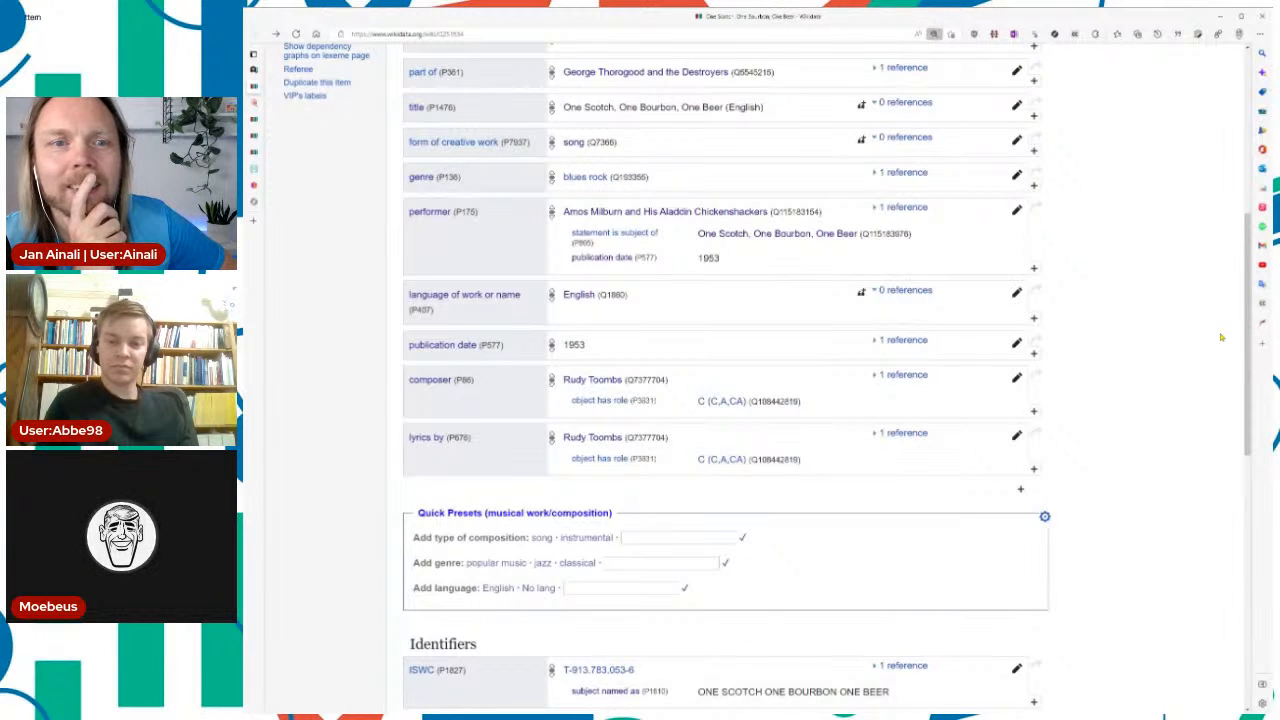
{"action": "scroll", "coordinate": [1218, 340], "scroll_direction": "up", "scroll_amount": 5}
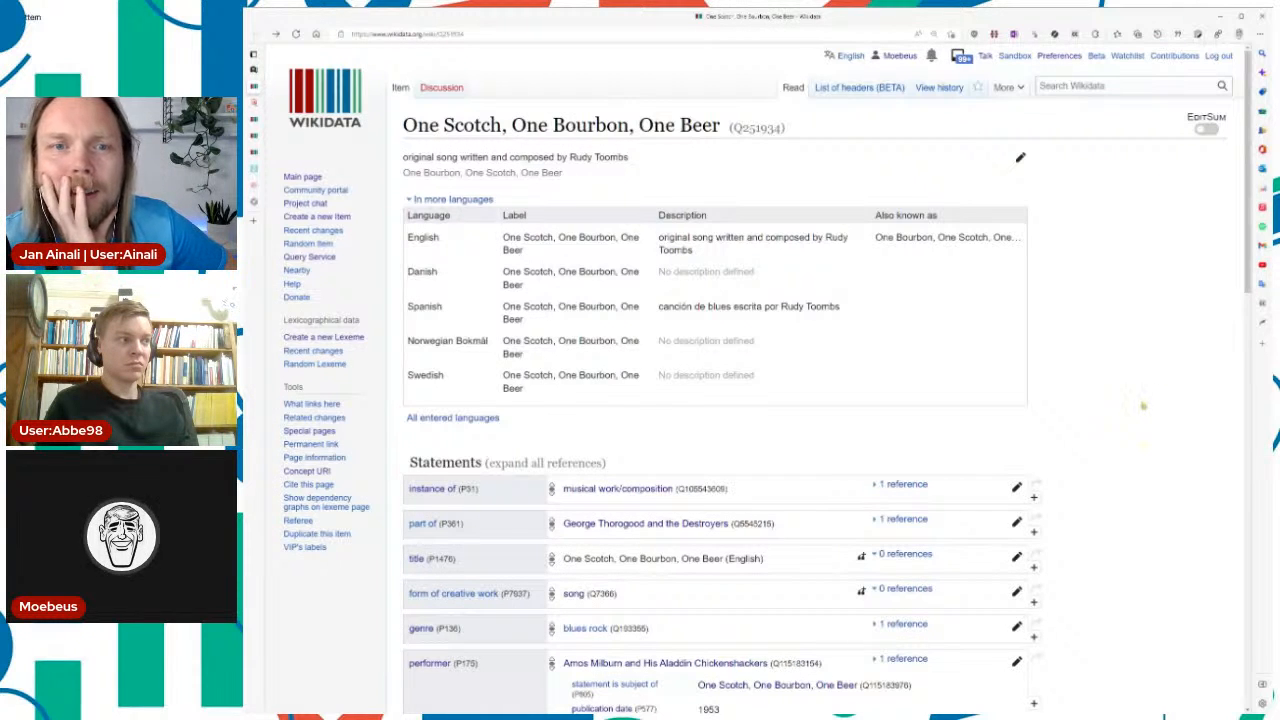
{"action": "scroll", "coordinate": [1143, 405], "scroll_direction": "down", "scroll_amount": 2}
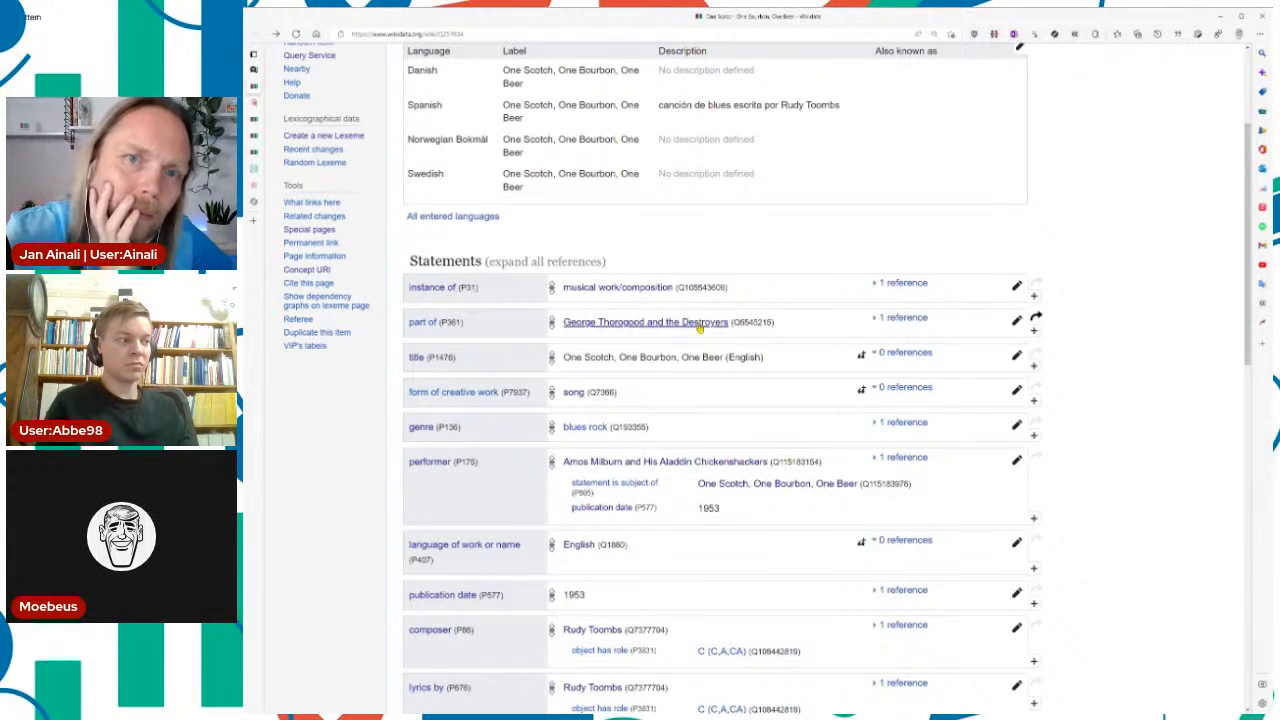
{"action": "scroll", "coordinate": [791, 325], "scroll_direction": "down", "scroll_amount": 7}
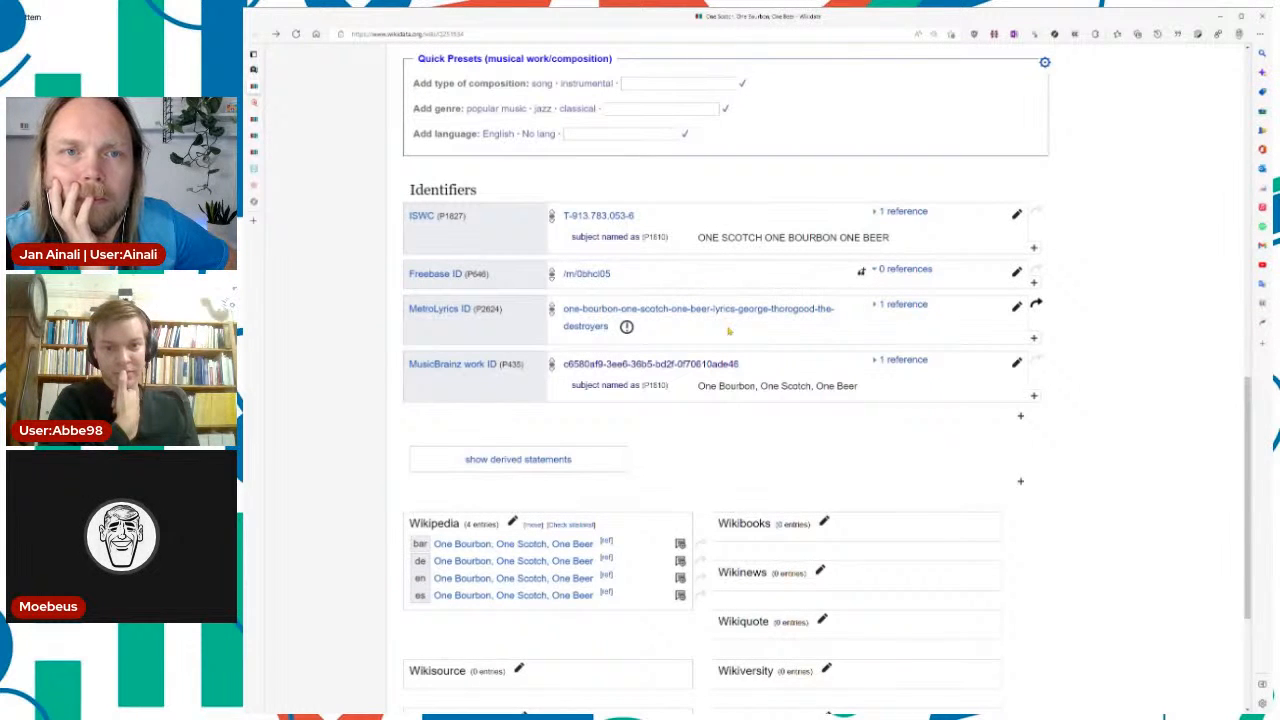
{"action": "key", "text": "ctrl+plus"}
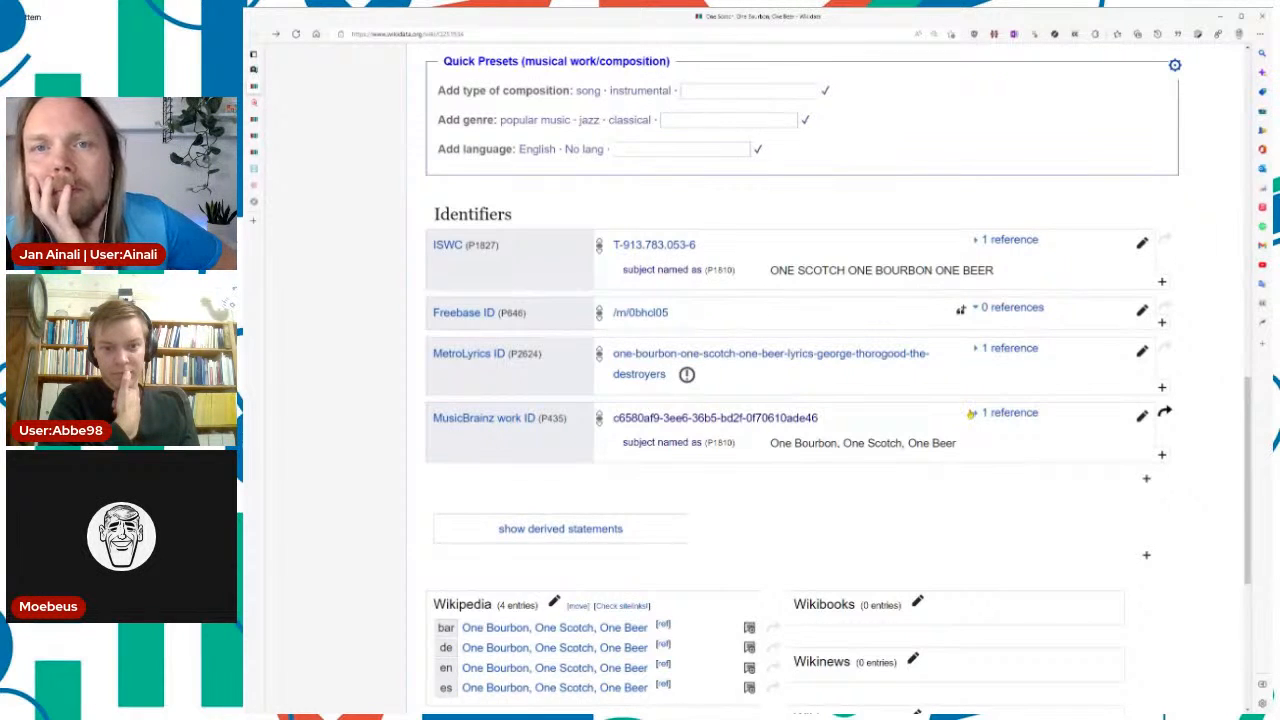
Step: Review the song item's statements, open the album item in its "part of" statement and examine the album's statements
{"action": "scroll", "coordinate": [969, 414], "scroll_direction": "down", "scroll_amount": 3}
{"action": "scroll", "coordinate": [969, 414], "scroll_direction": "up", "scroll_amount": 20}
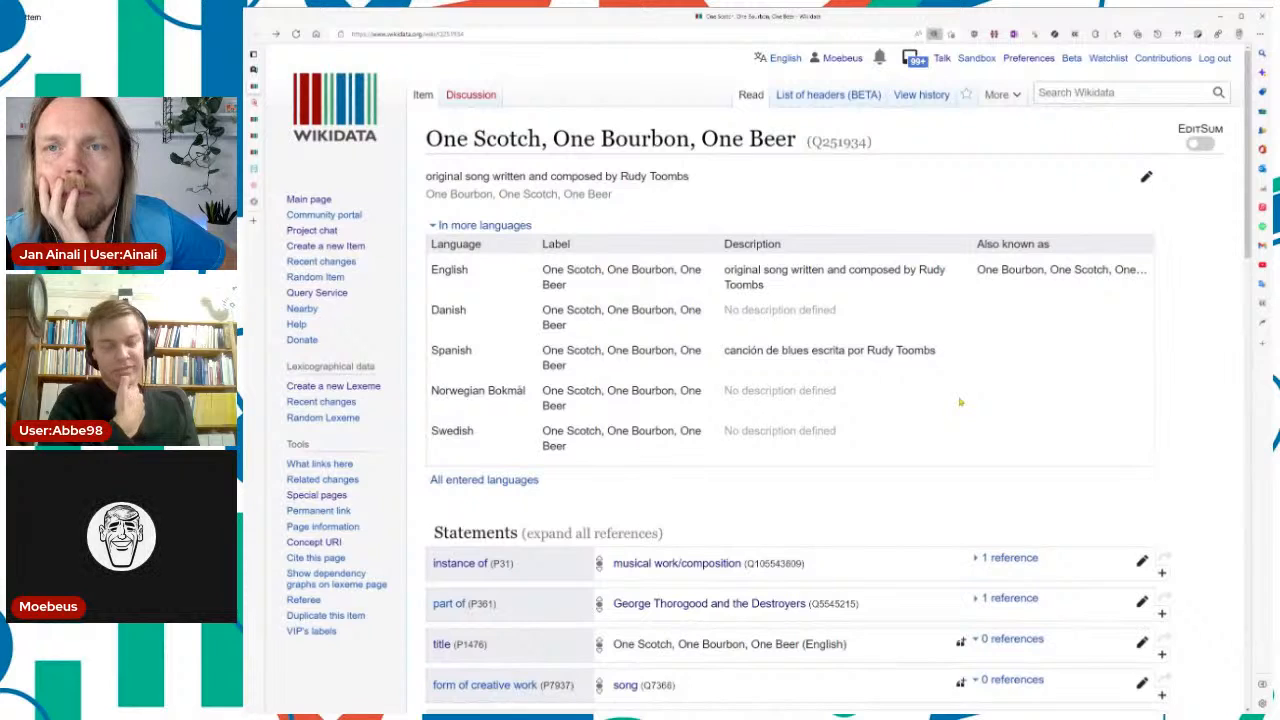
{"action": "scroll", "coordinate": [960, 402], "scroll_direction": "down", "scroll_amount": 3, "text": "ctrl"}
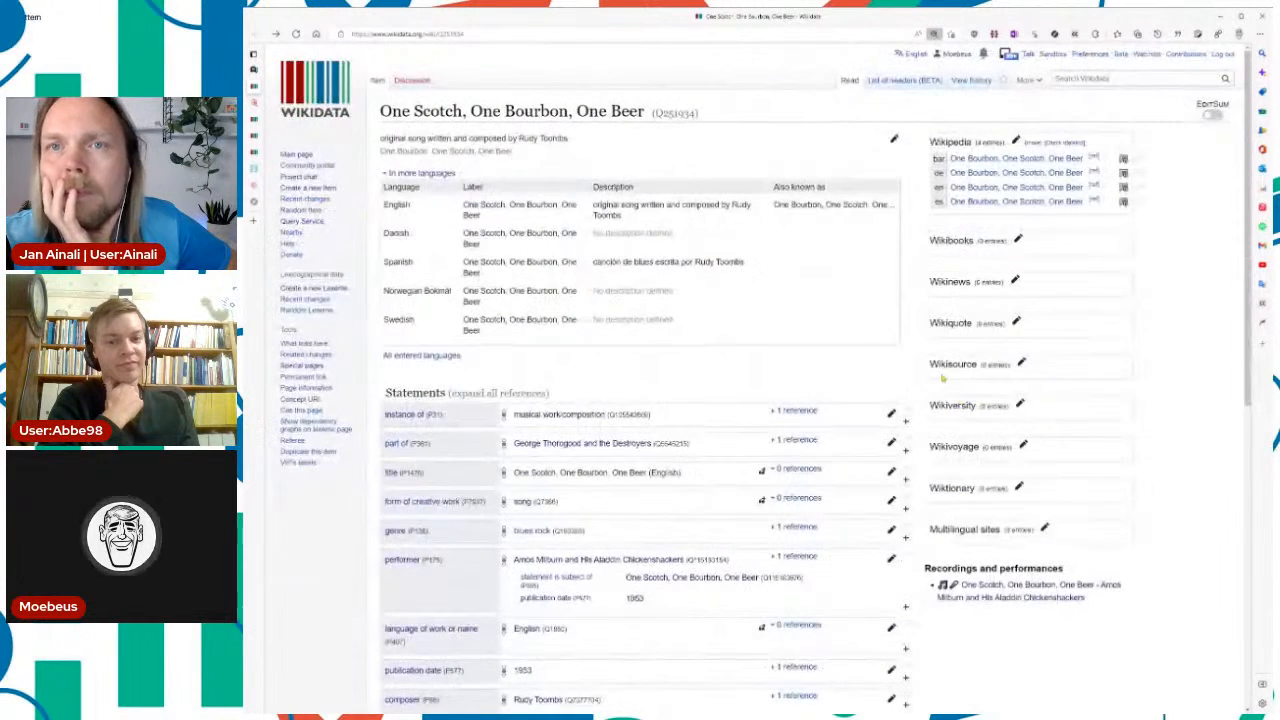
{"action": "scroll", "coordinate": [885, 404], "scroll_direction": "down", "scroll_amount": 2}
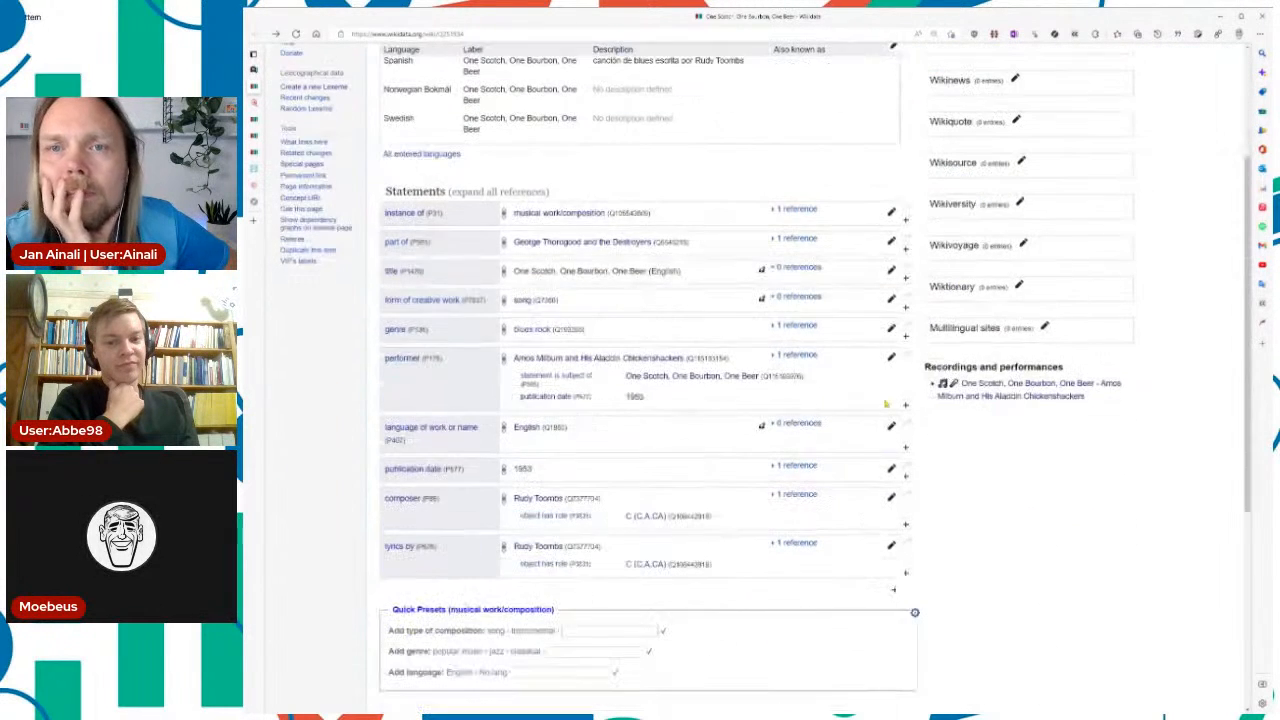
{"action": "left_click", "coordinate": [613, 243]}
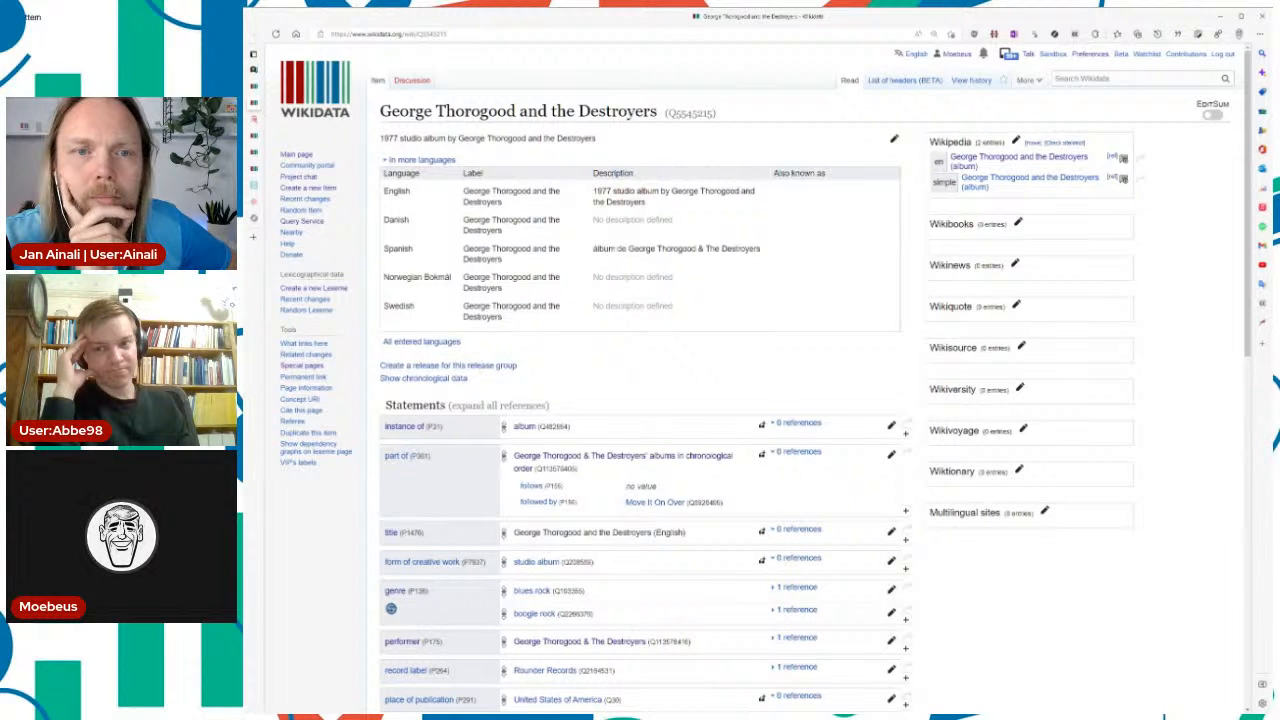
{"action": "scroll", "coordinate": [858, 276], "scroll_direction": "down", "scroll_amount": 5}
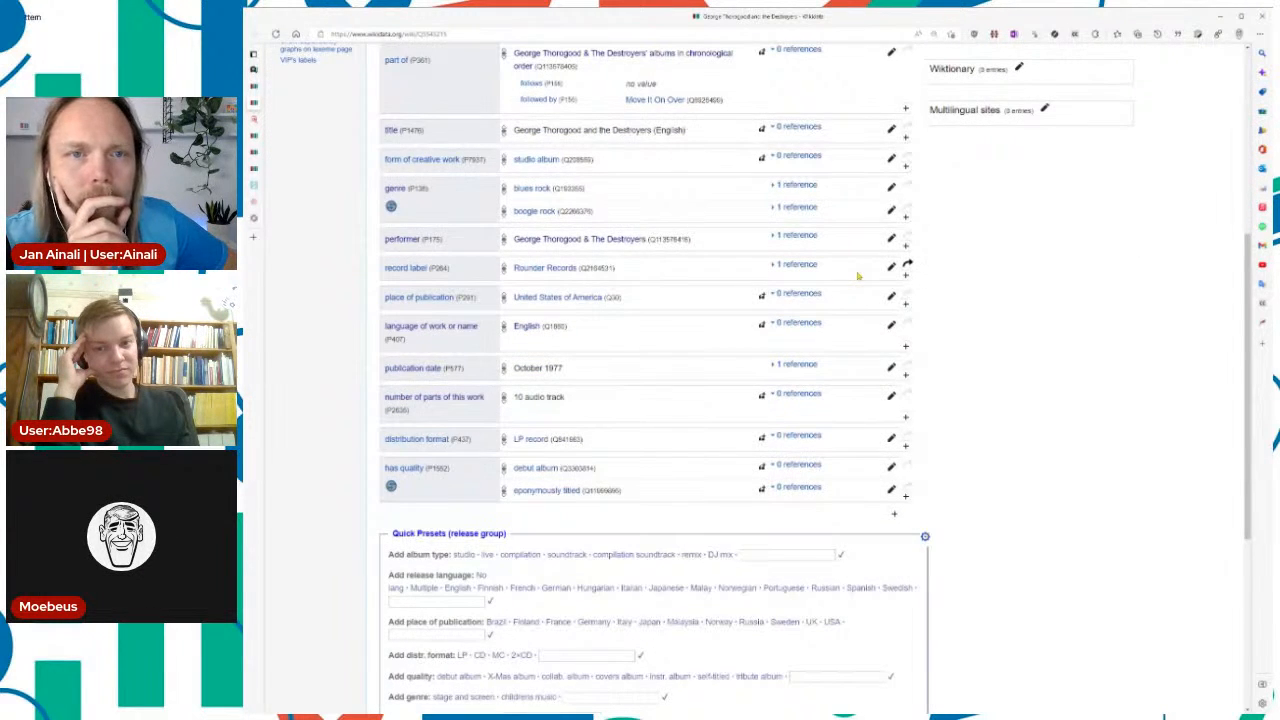
Step: Preview the album's Wikipedia article and examine its track listing and personnel
{"action": "scroll", "coordinate": [1024, 360], "scroll_direction": "up", "scroll_amount": 5}
{"action": "left_click", "coordinate": [1123, 176]}
{"action": "scroll", "coordinate": [1168, 390], "scroll_direction": "down", "scroll_amount": 3}
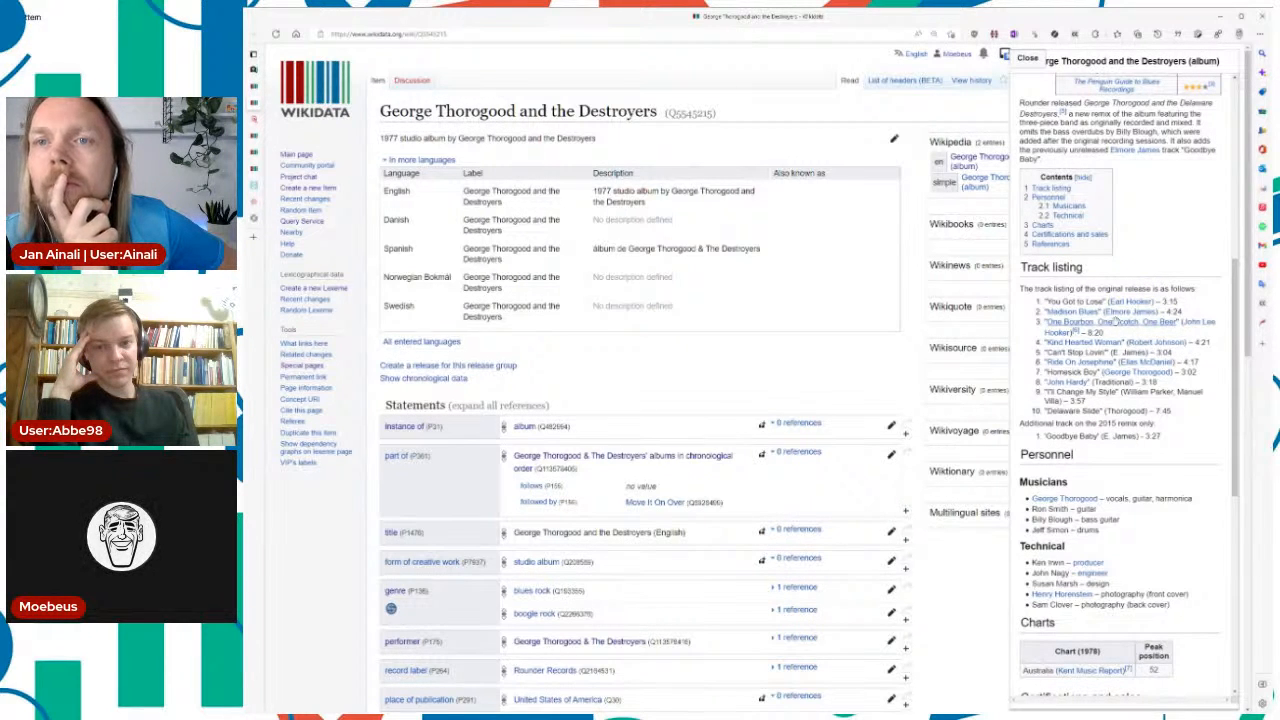
Step: Open the album's MusicBrainz release group page in a new tab, using the identifier on the Wikidata item
{"action": "scroll", "coordinate": [733, 305], "scroll_direction": "down", "scroll_amount": 15}
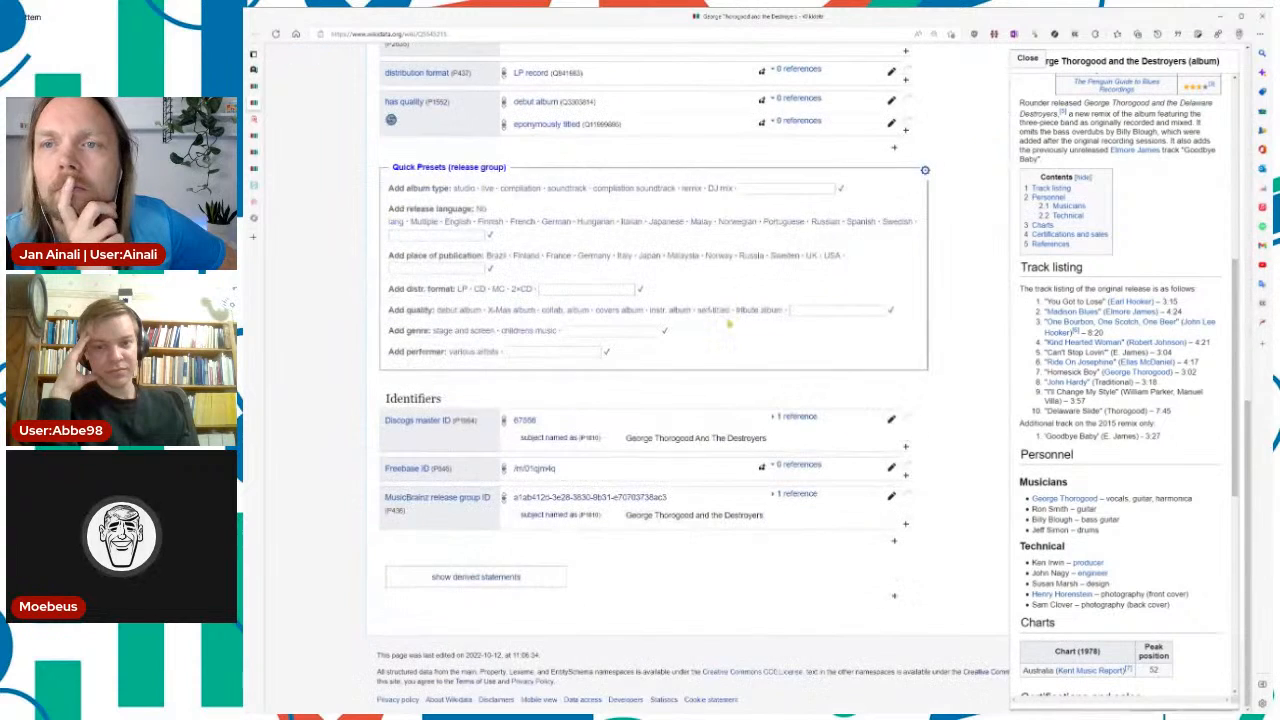
{"action": "left_click", "coordinate": [619, 500]}
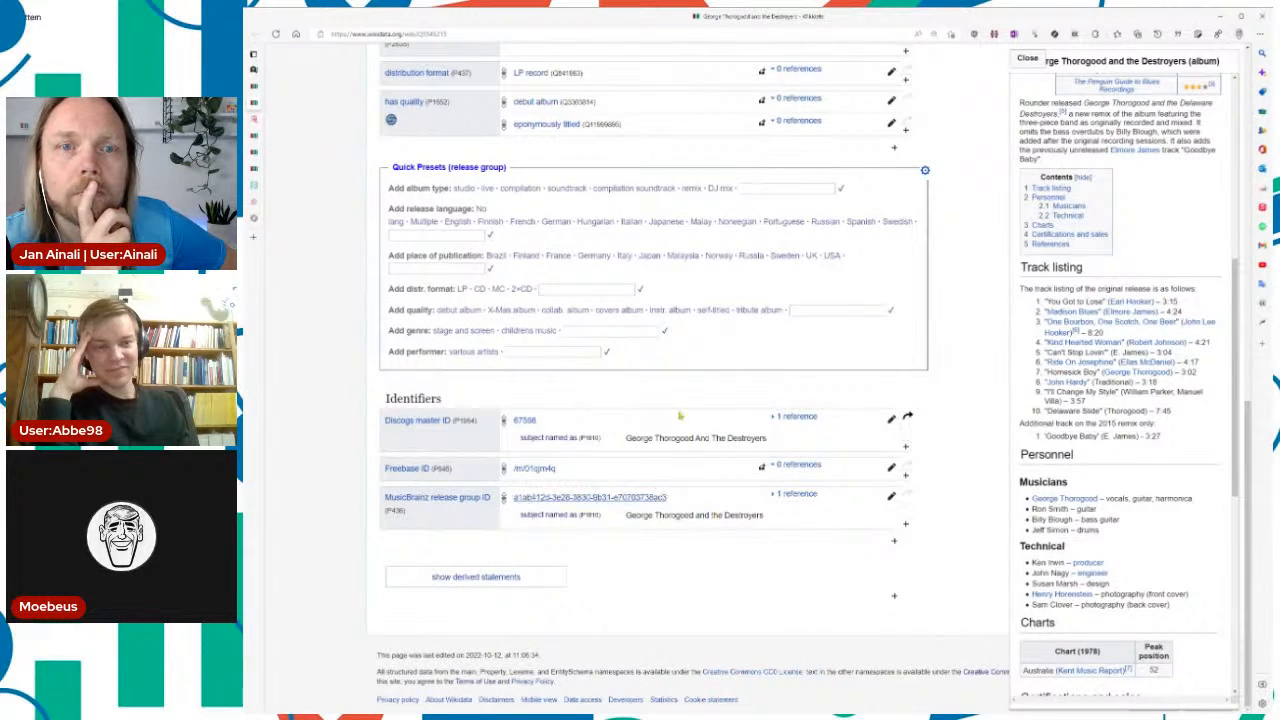
{"action": "scroll", "coordinate": [660, 340], "scroll_direction": "up", "scroll_amount": 15}
{"action": "scroll", "coordinate": [673, 276], "scroll_direction": "up", "scroll_amount": 2}
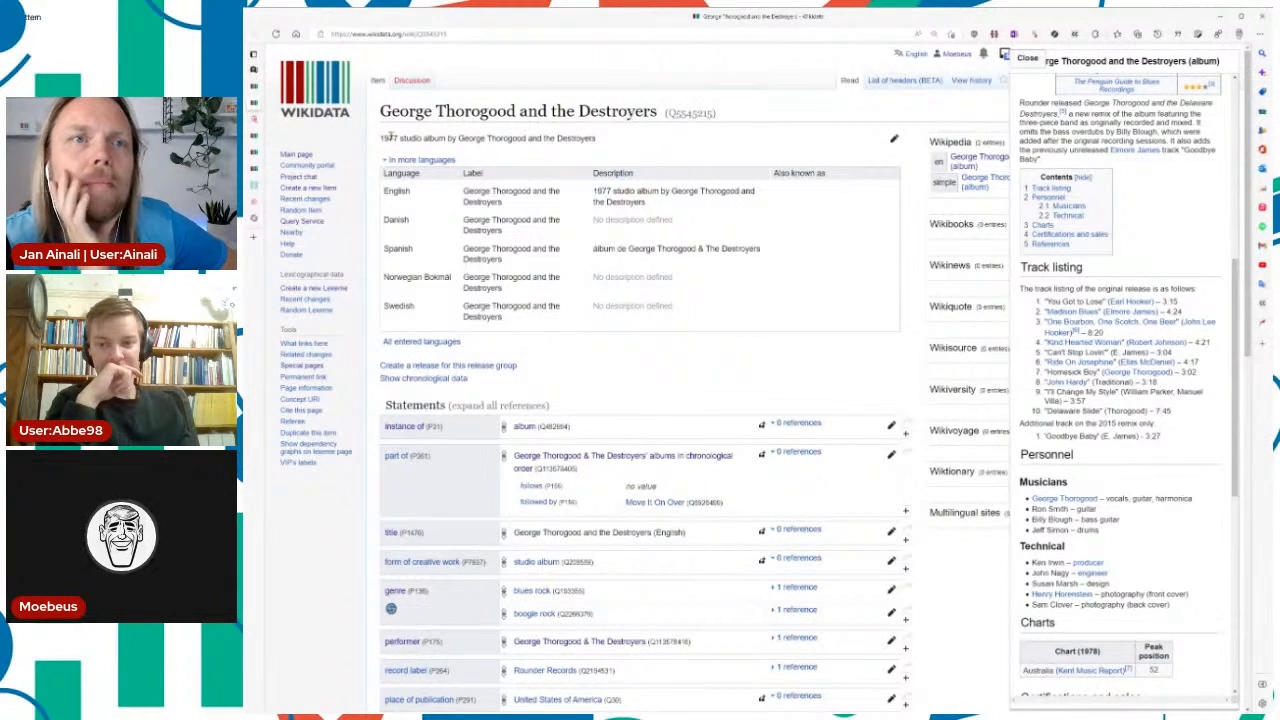
{"action": "key", "text": "ctrl+t"}
{"action": "key", "text": "ctrl+v"}
{"action": "key", "text": "Return"}
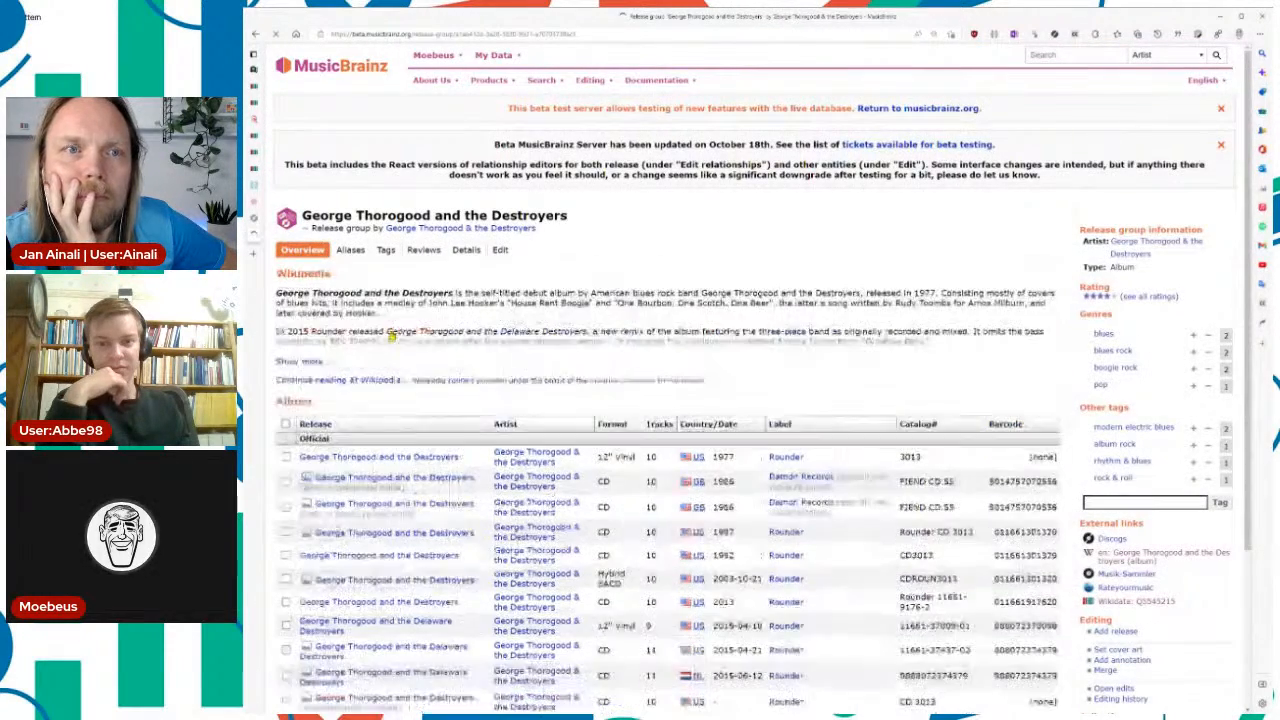
Step: Open the 1977 12" vinyl release, go to track A3's recording page and copy the recording's title
{"action": "left_click", "coordinate": [410, 457]}
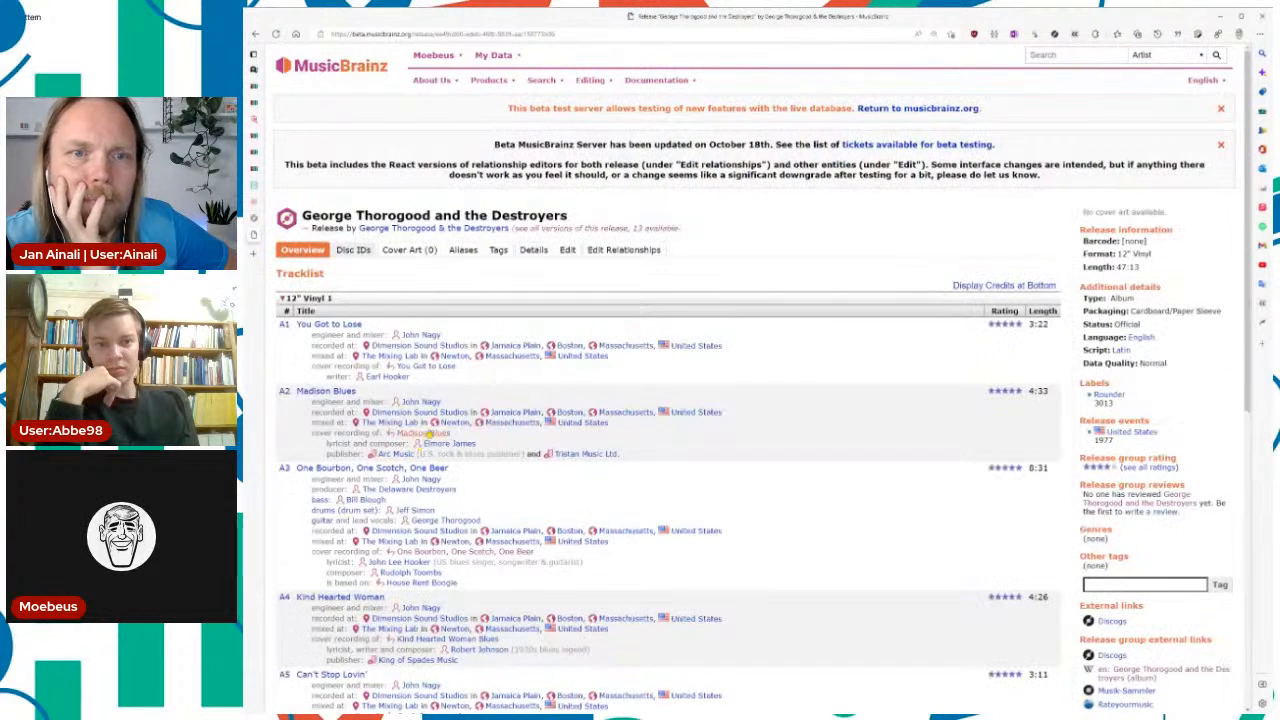
{"action": "left_click", "coordinate": [390, 470]}
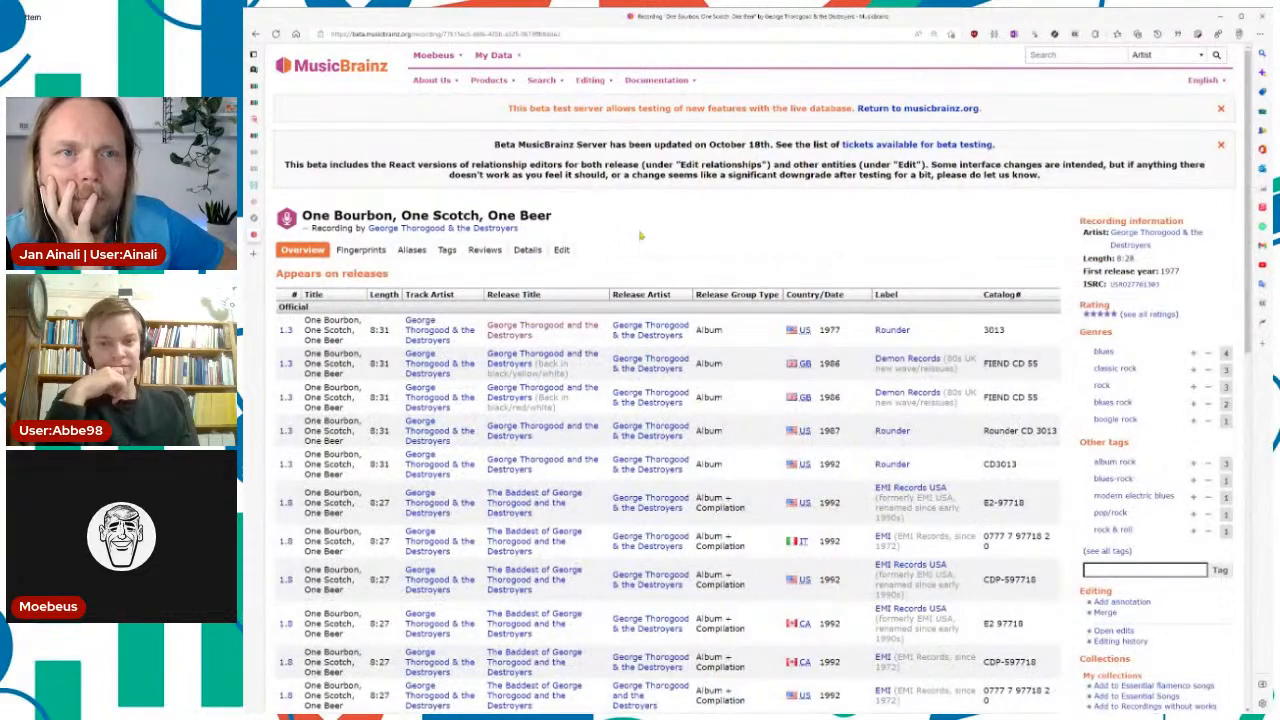
{"action": "left_click_drag", "start_coordinate": [599, 223], "coordinate": [300, 217]}
{"action": "key", "text": "ctrl+c"}
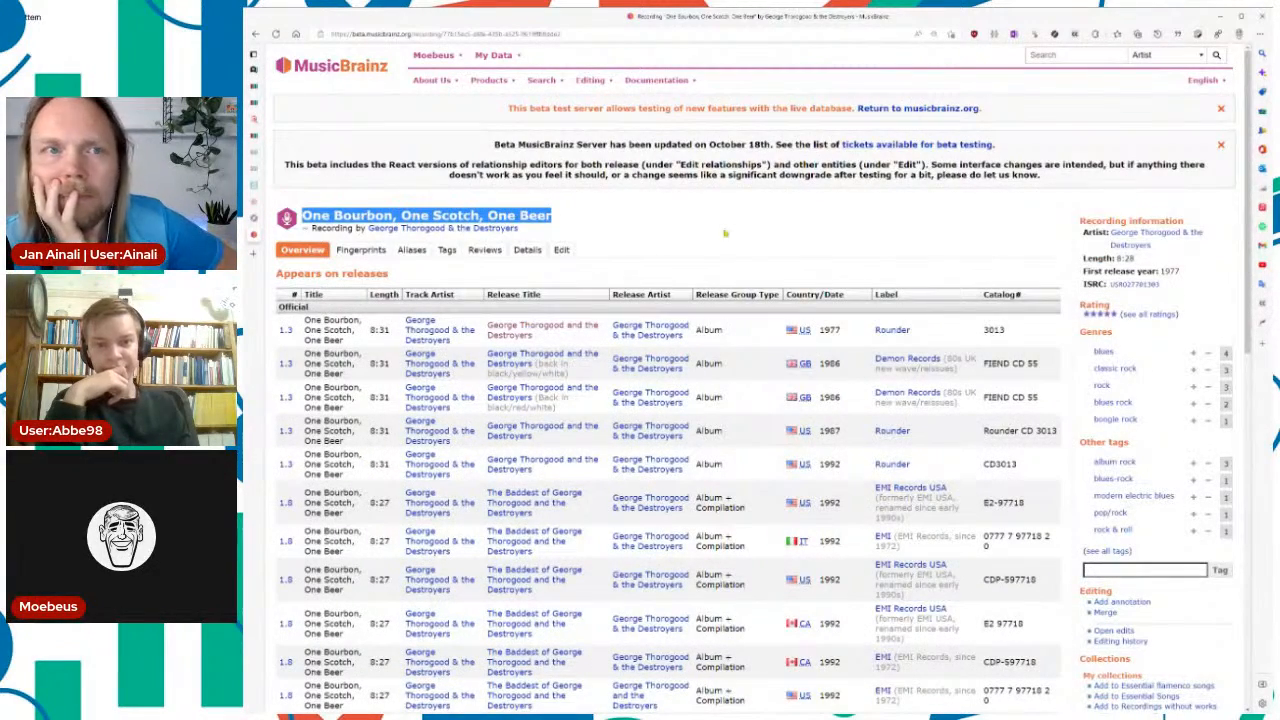
Step: Start a new Wikidata item labelled "One Bourbon, One Scotch, One Beer" using the copied title
{"action": "left_click", "coordinate": [254, 104]}
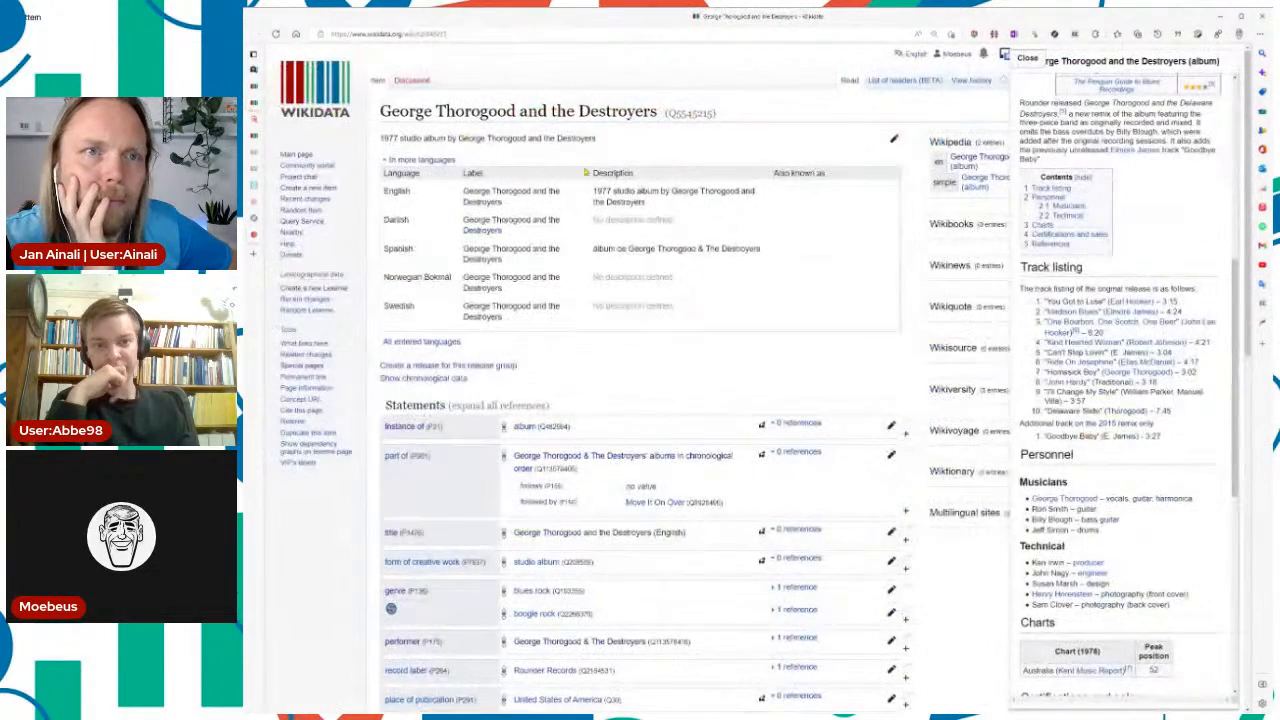
{"action": "left_click", "coordinate": [308, 188]}
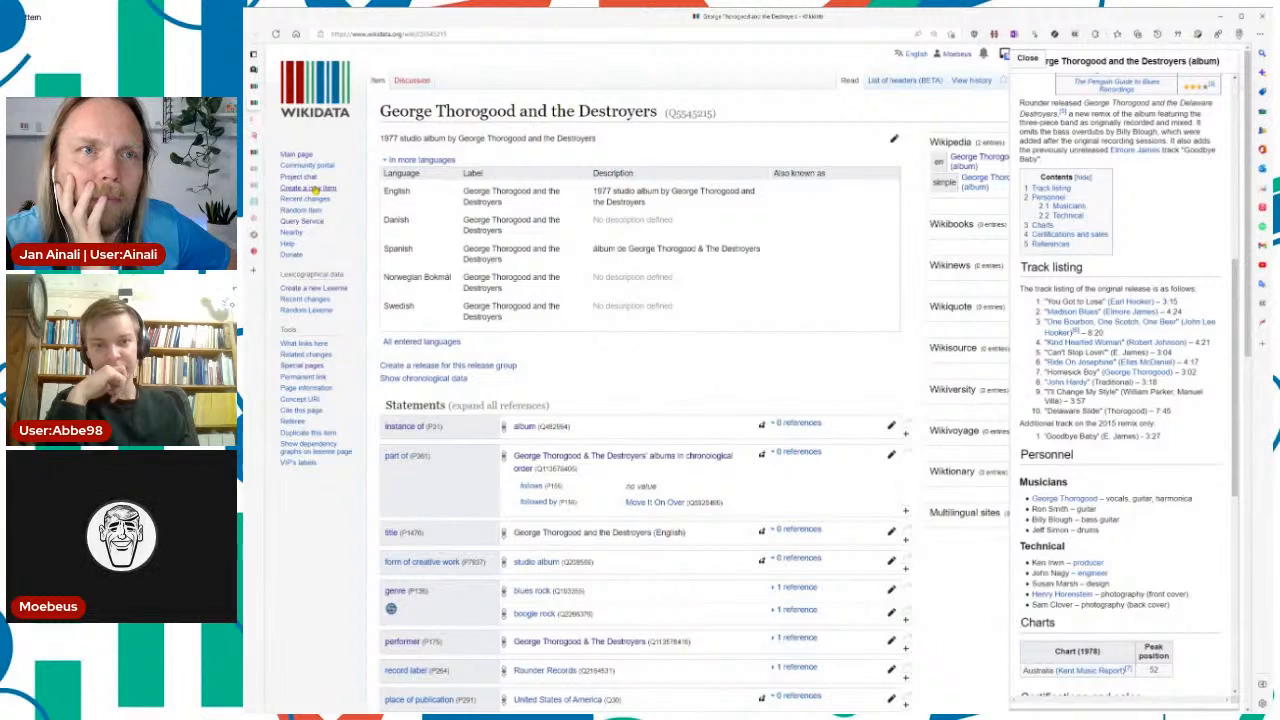
{"action": "left_click", "coordinate": [474, 310]}
{"action": "key", "text": "ctrl+v"}
{"action": "key", "text": "Tab"}
{"action": "key", "text": "ctrl+shift+Tab"}
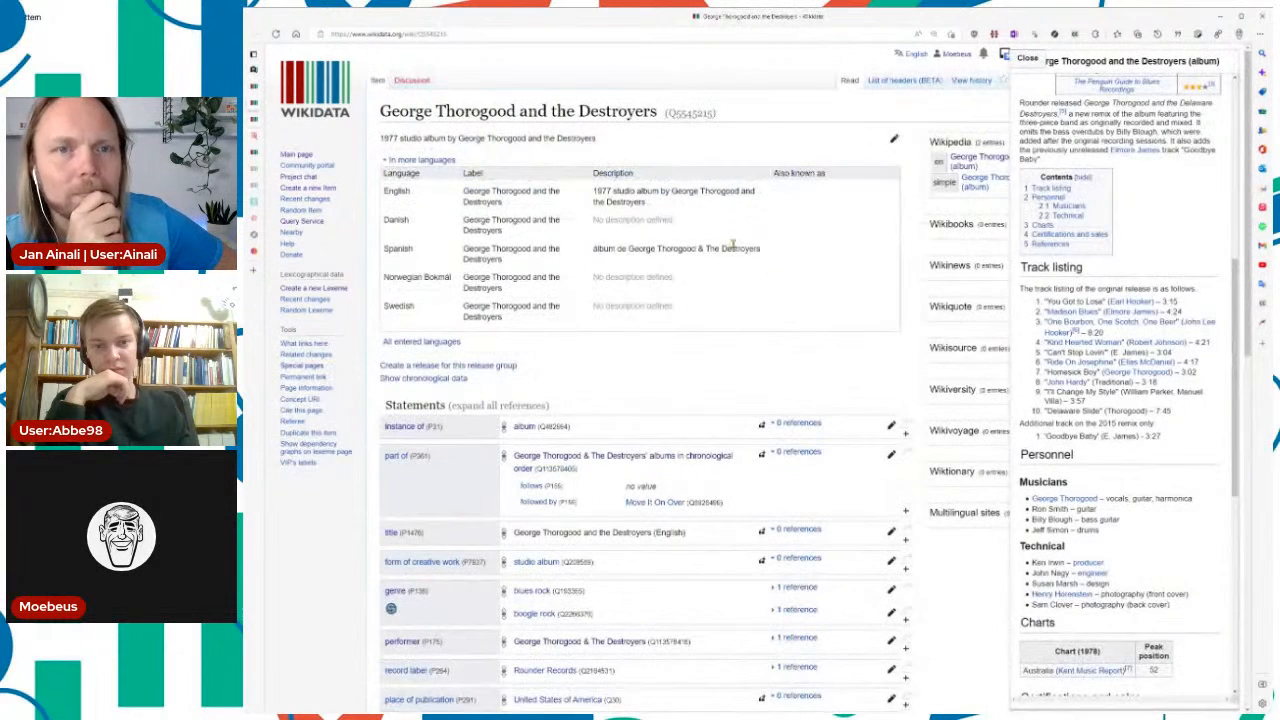
Step: Describe the item as "vocal track by George Thorogood and the Destroyers; 1977 studio rcording; cover version", copying the band name from the album item, and create it
{"action": "left_click_drag", "start_coordinate": [672, 190], "coordinate": [689, 204]}
{"action": "key", "text": "ctrl+c"}
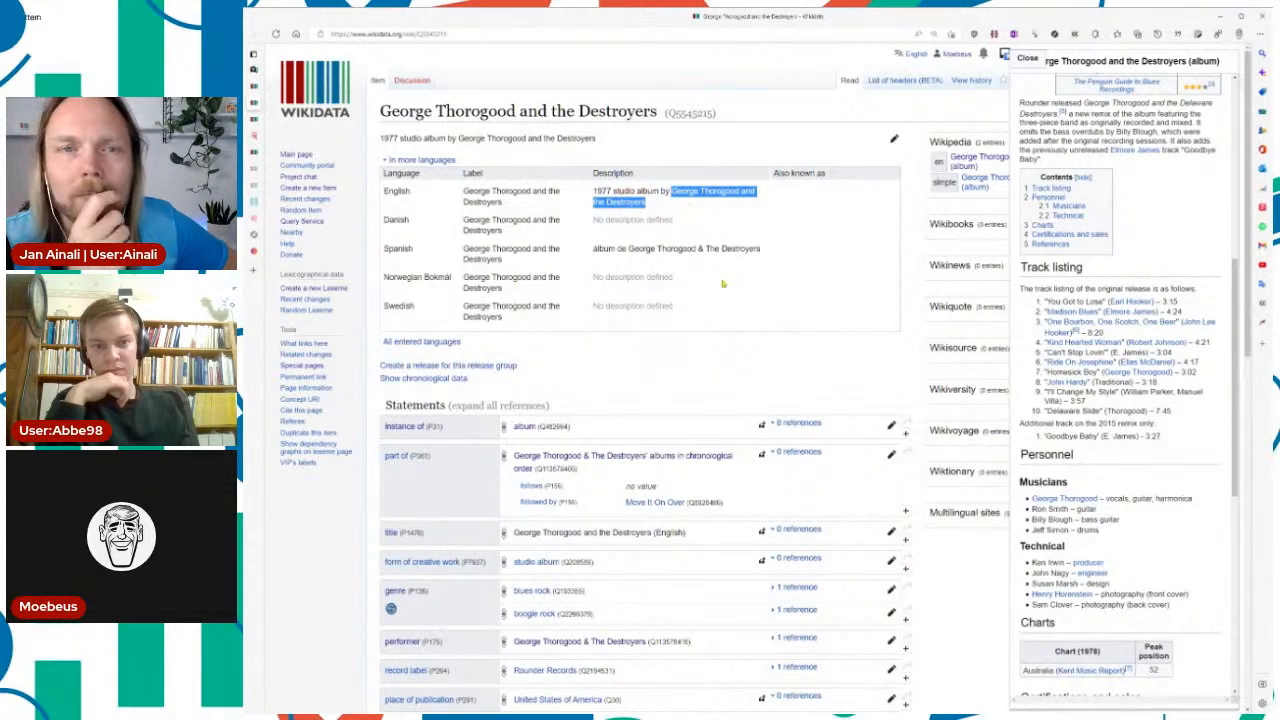
{"action": "key", "text": "ctrl+Tab"}
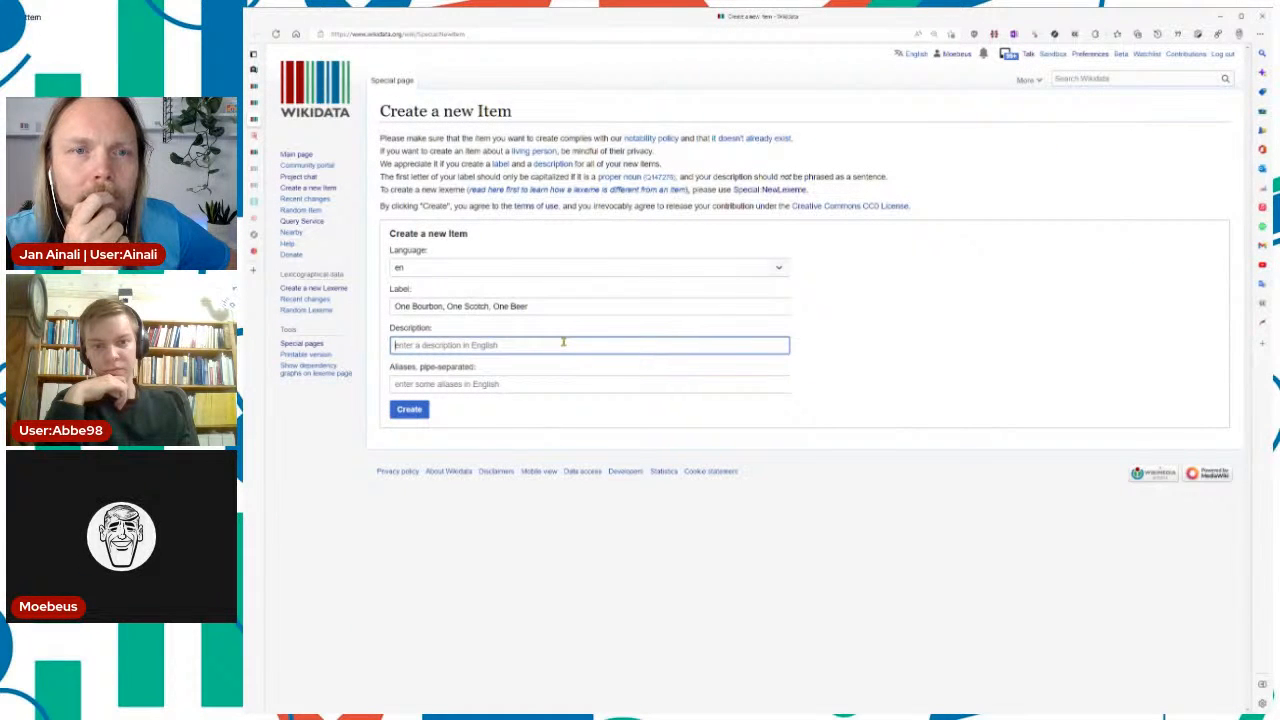
{"action": "type", "text": "vocal tr"}
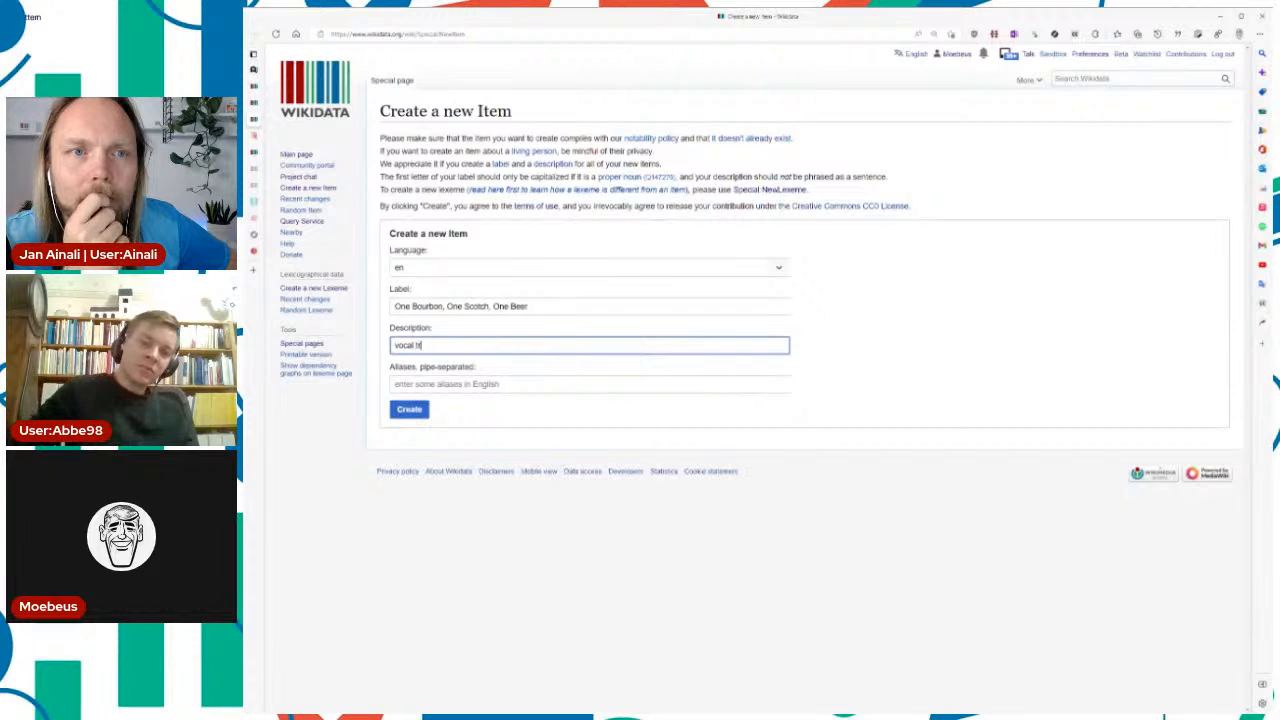
{"action": "type", "text": "ack by"}
{"action": "key", "text": "ctrl+v"}
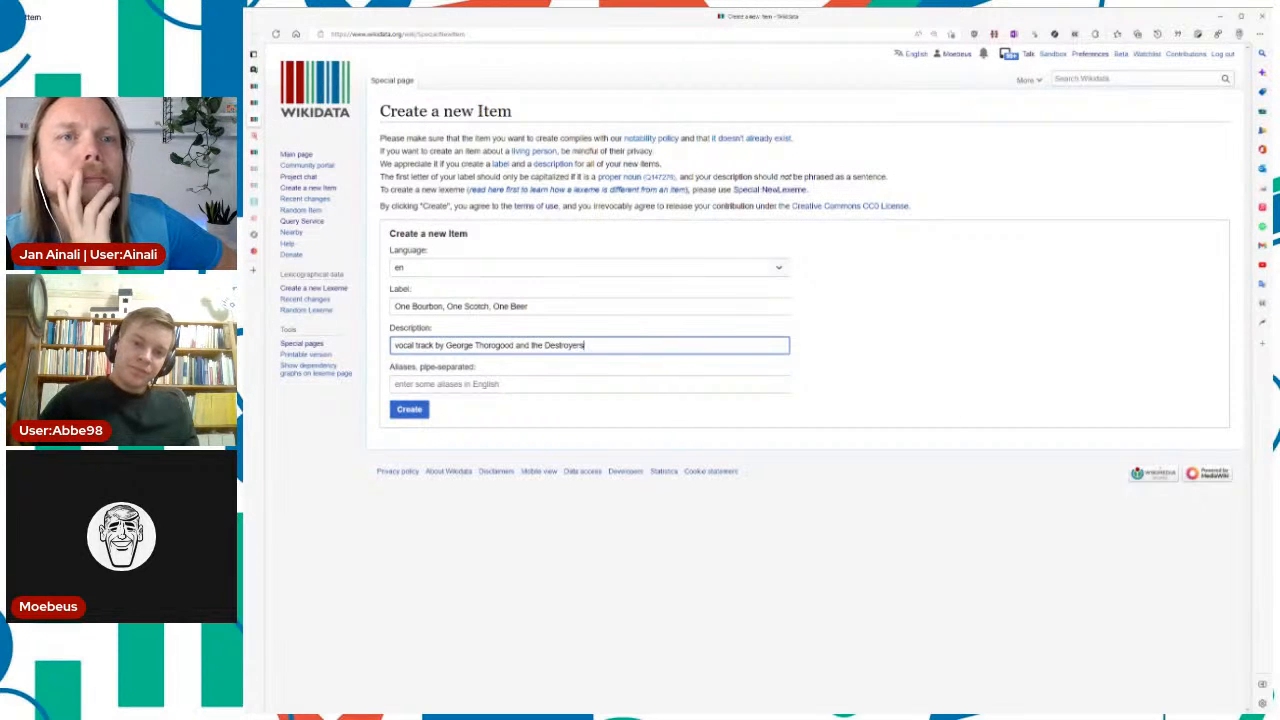
{"action": "type", "text": "; 1"}
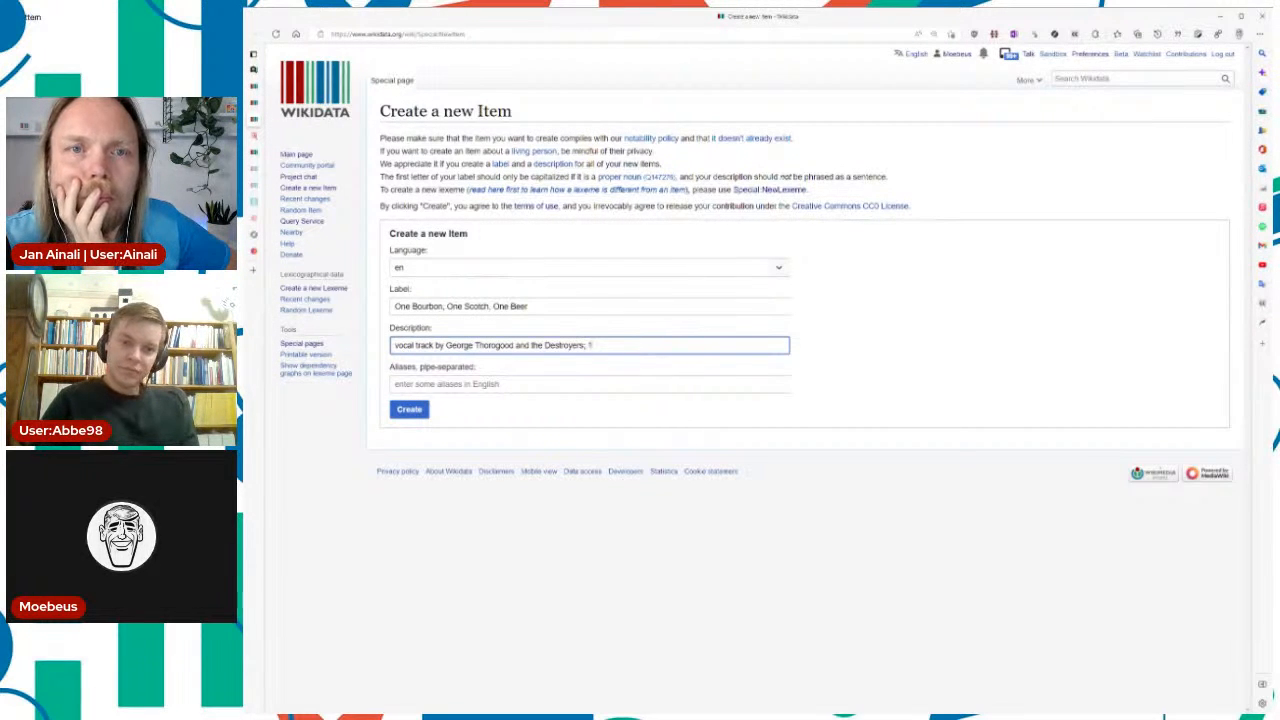
{"action": "type", "text": "977 studio recording; cover version"}
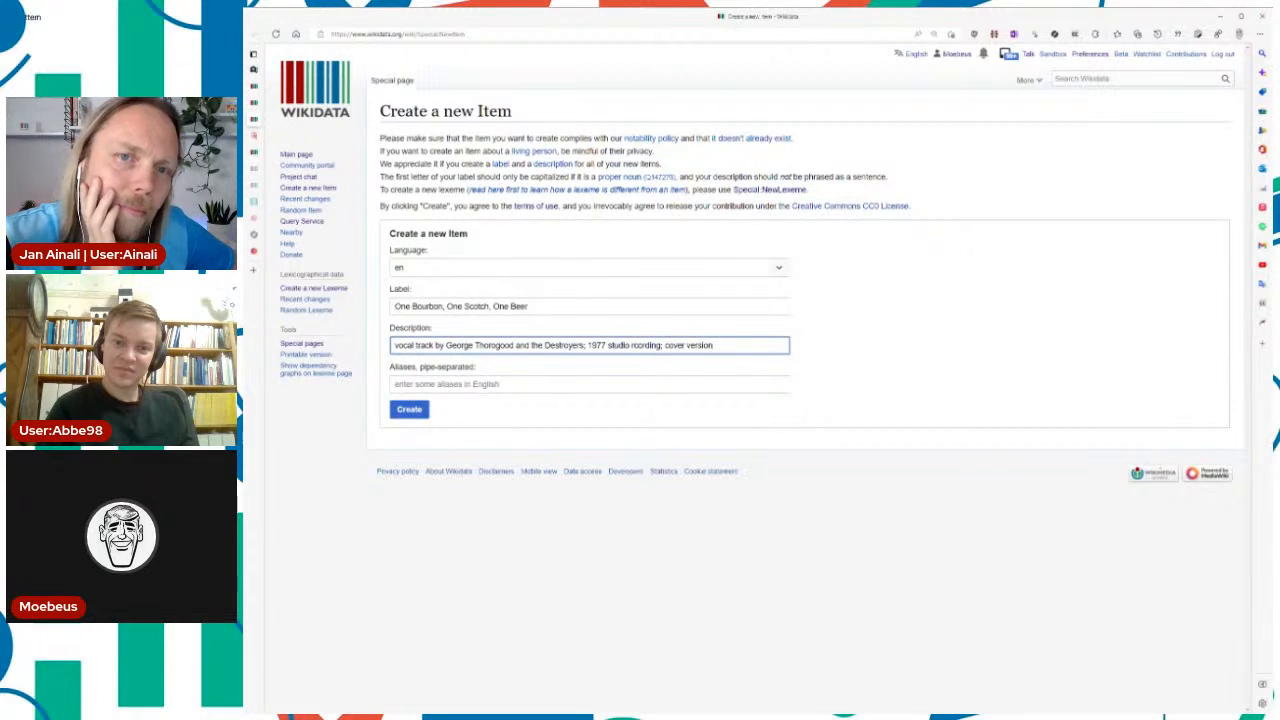
{"action": "key", "text": "Return"}
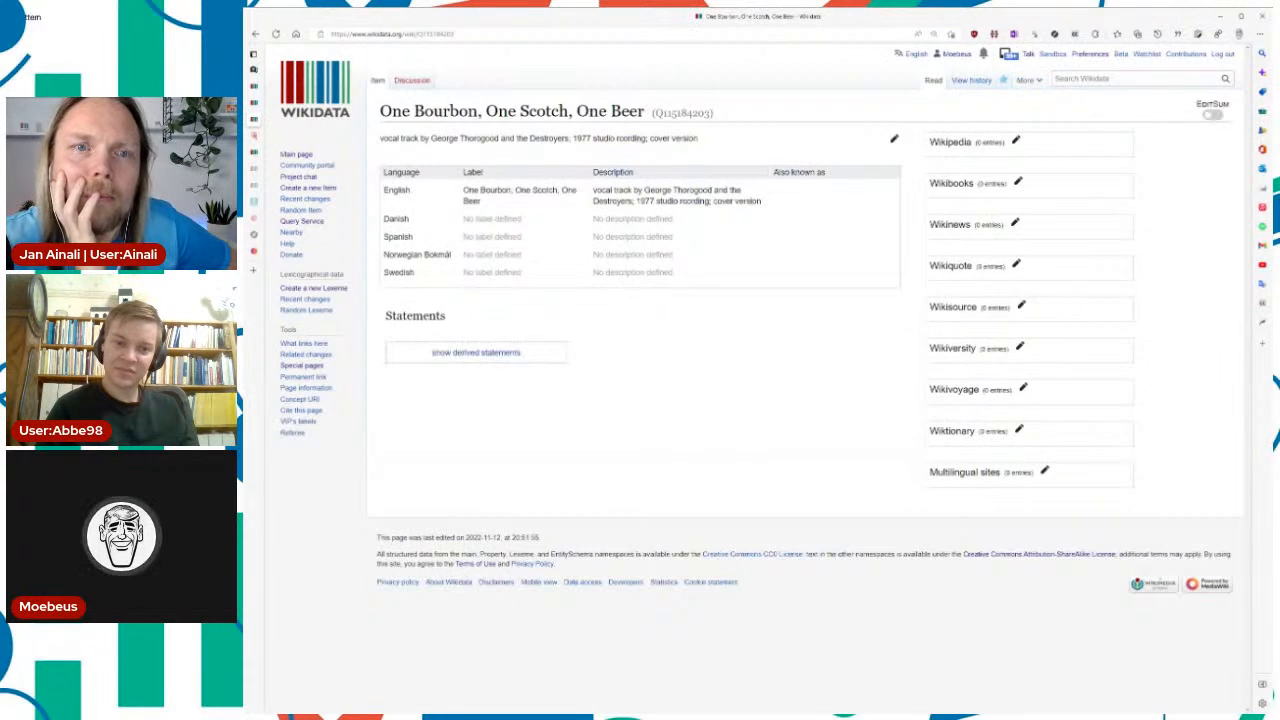
Step: Add an "instance of" statement with the value "music track with vocals" and publish it
{"action": "key", "text": "Down"}
{"action": "key", "text": "Return"}
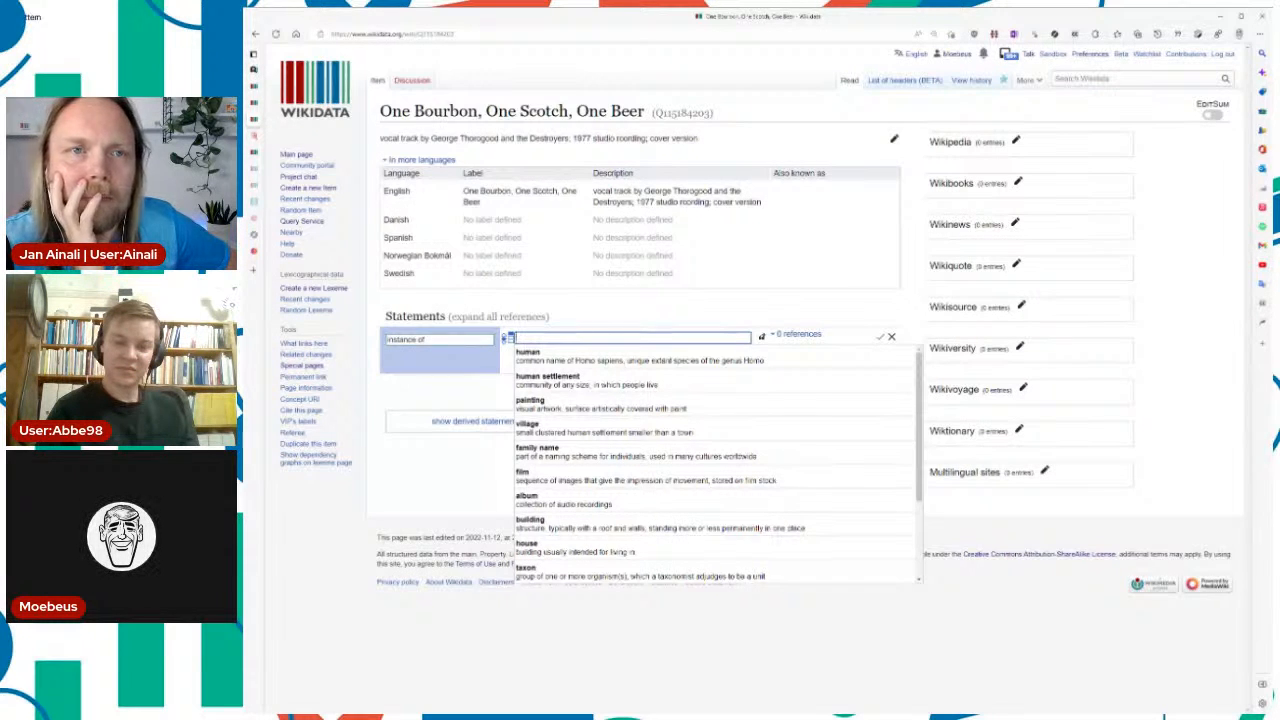
{"action": "key", "text": "Down"}
{"action": "key", "text": "Return"}
{"action": "key", "text": "Return"}
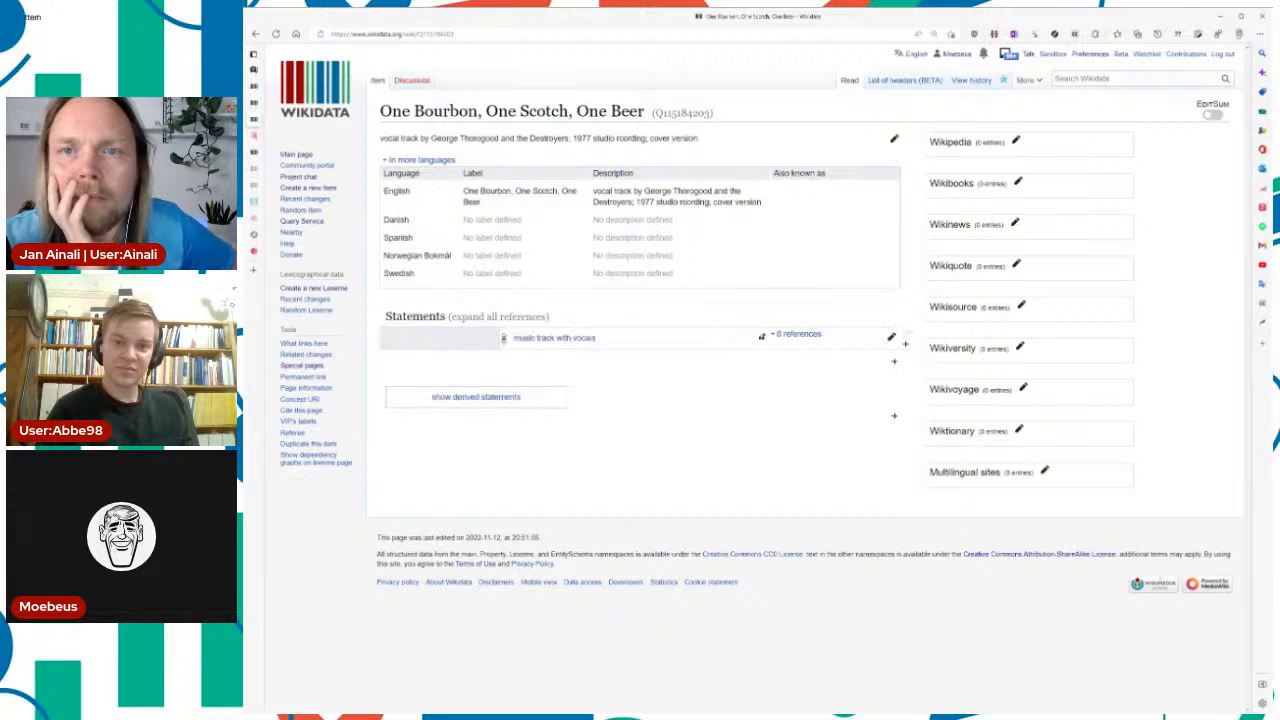
Step: Add a "performer" statement with the value "George Thorogood & The Destroyers" and publish it
{"action": "key", "text": "Return"}
{"action": "key", "text": "Down"}
{"action": "key", "text": "Return"}
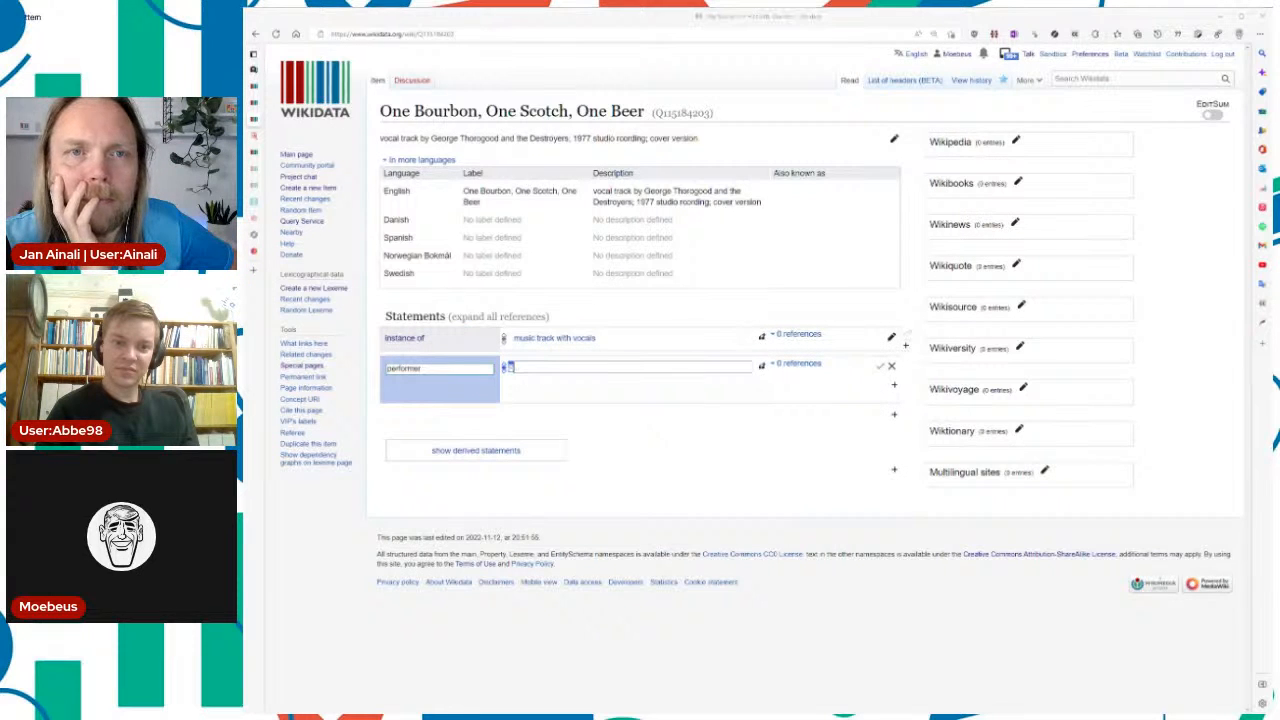
{"action": "key", "text": "alt+Tab"}
{"action": "key", "text": "ctrl+v"}
{"action": "key", "text": "Down"}
{"action": "key", "text": "Return"}
{"action": "key", "text": "Return"}
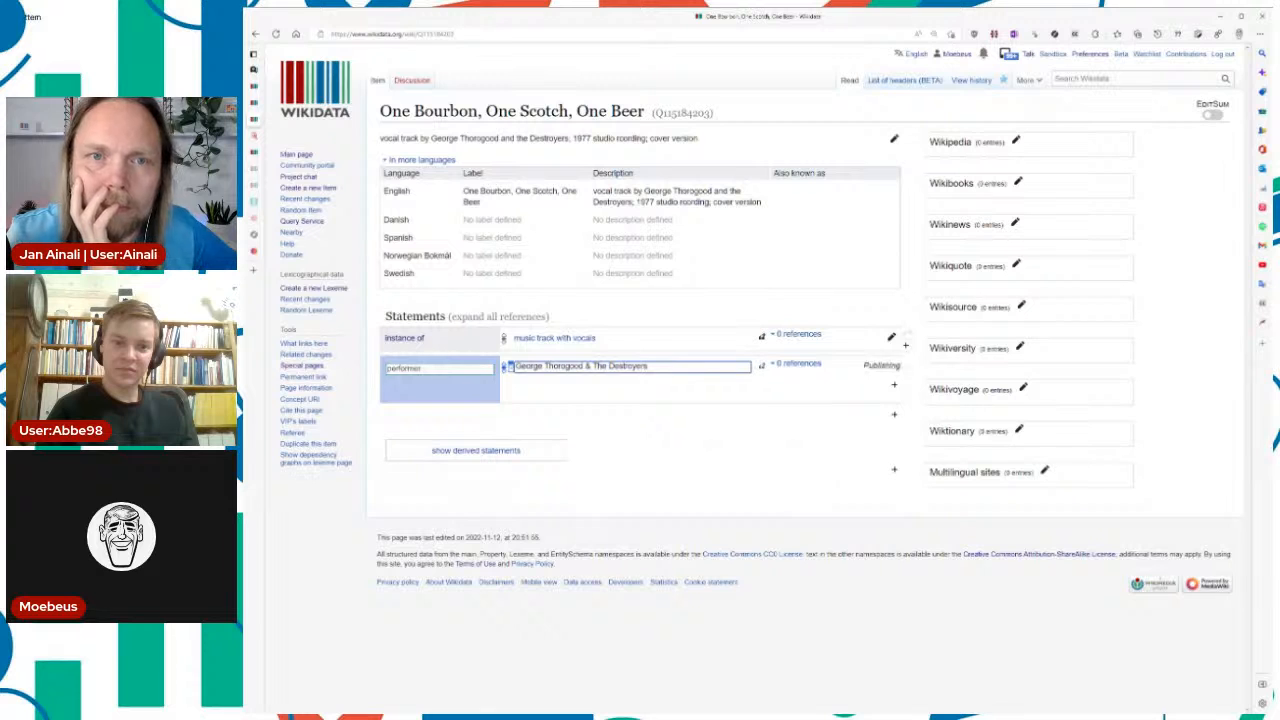
Step: Start a new statement on the recording item with "title" as its property
{"action": "key", "text": "Return"}
{"action": "key", "text": "Down"}
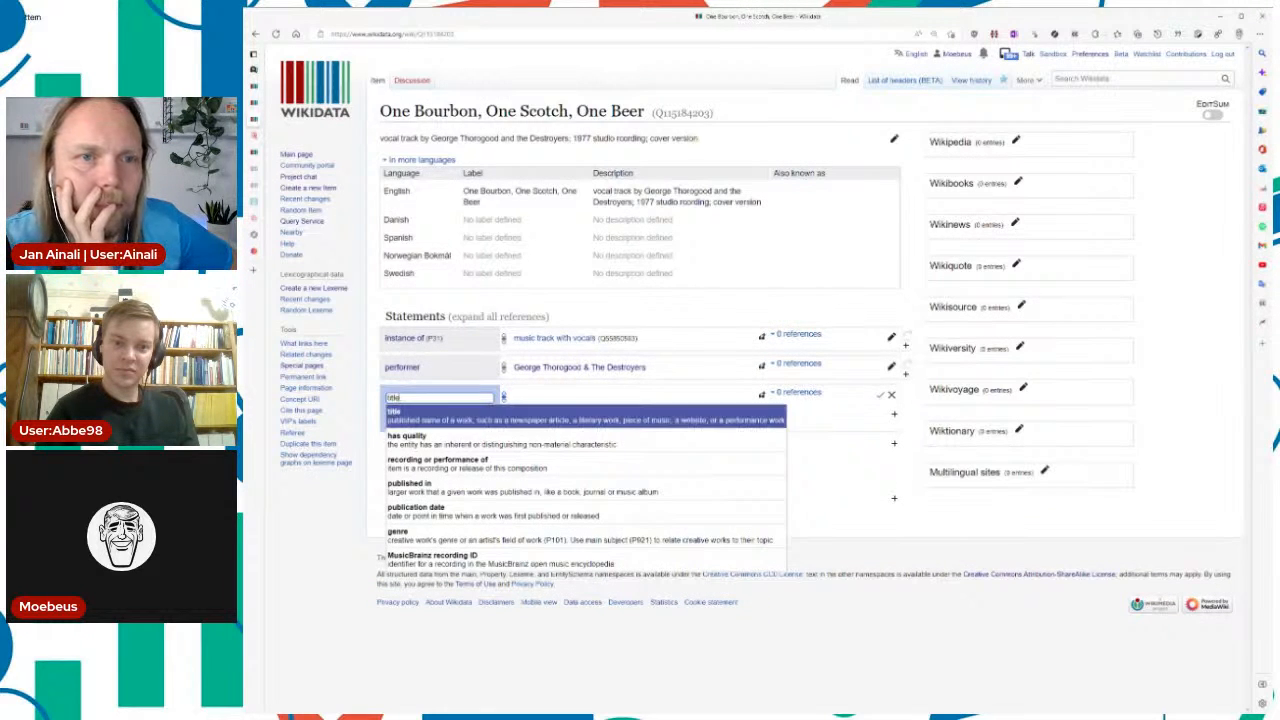
{"action": "key", "text": "Return"}
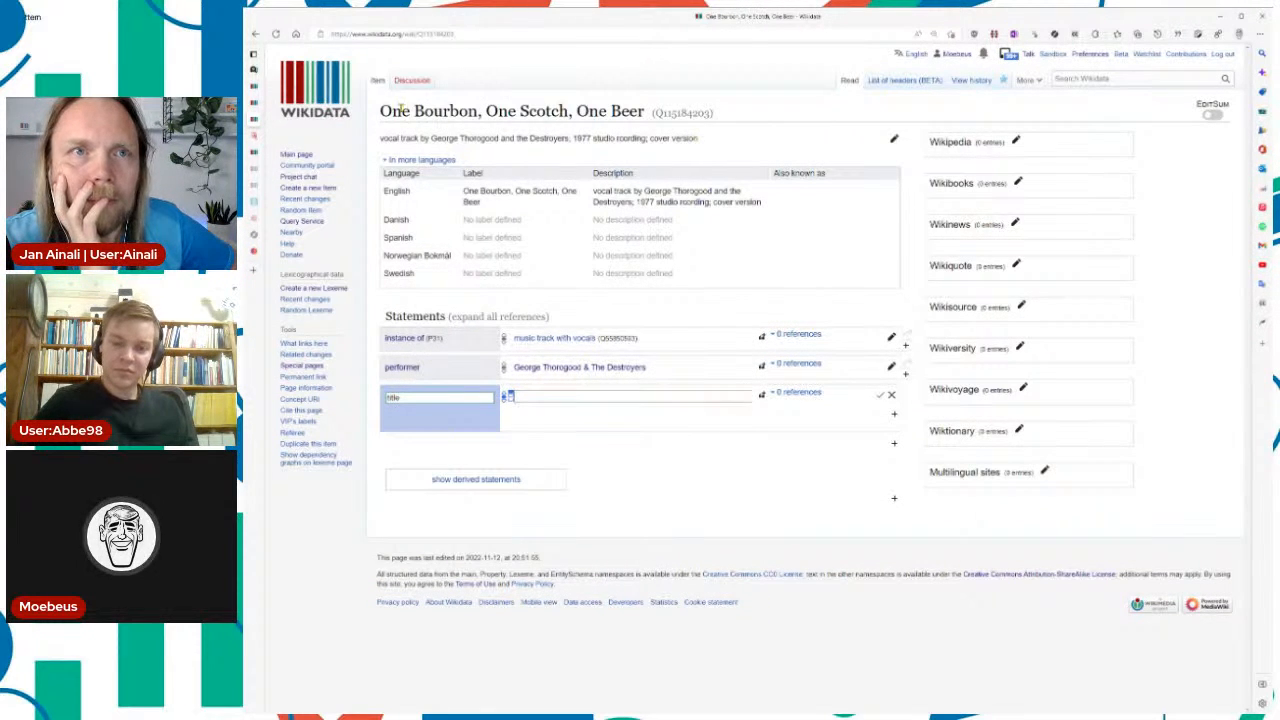
Step: Copy the item's name and apply it as the label in the auto-selected languages with VIP's labels
{"action": "left_click_drag", "start_coordinate": [380, 111], "coordinate": [645, 111]}
{"action": "key", "text": "ctrl+c"}
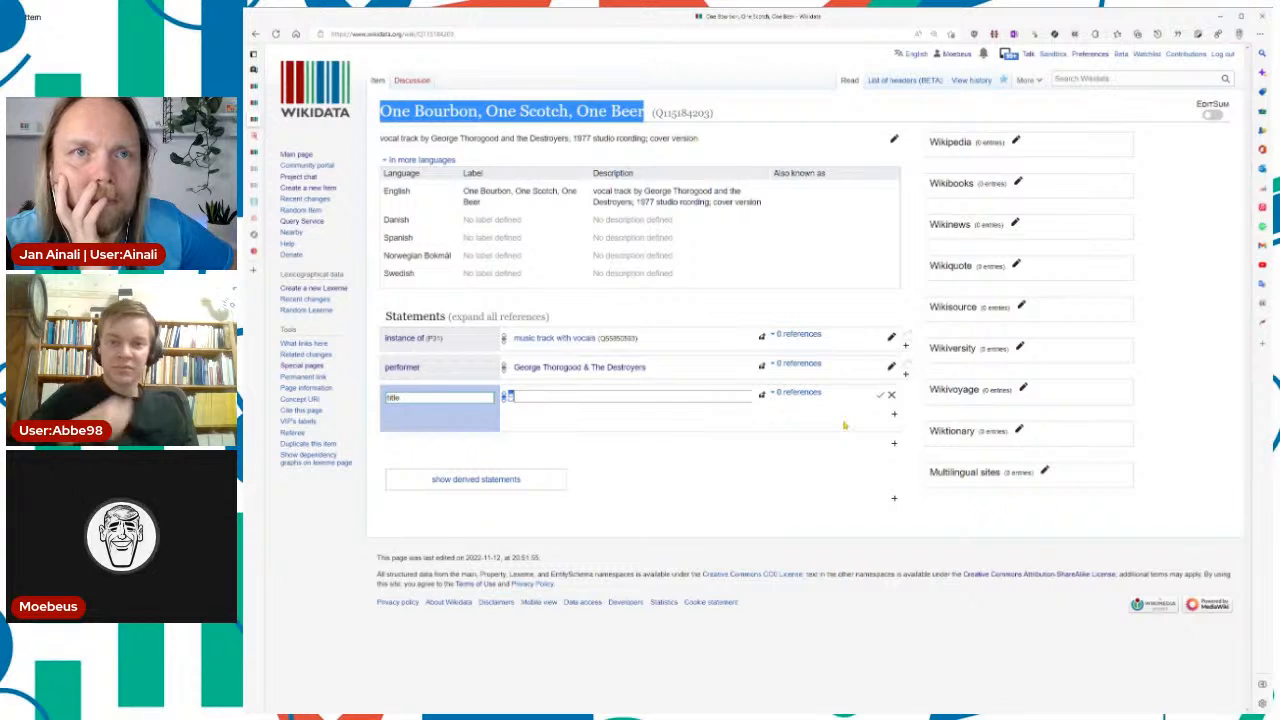
{"action": "key", "text": "alt+v"}
{"action": "key", "text": "ctrl+v"}
{"action": "left_click", "coordinate": [934, 277]}
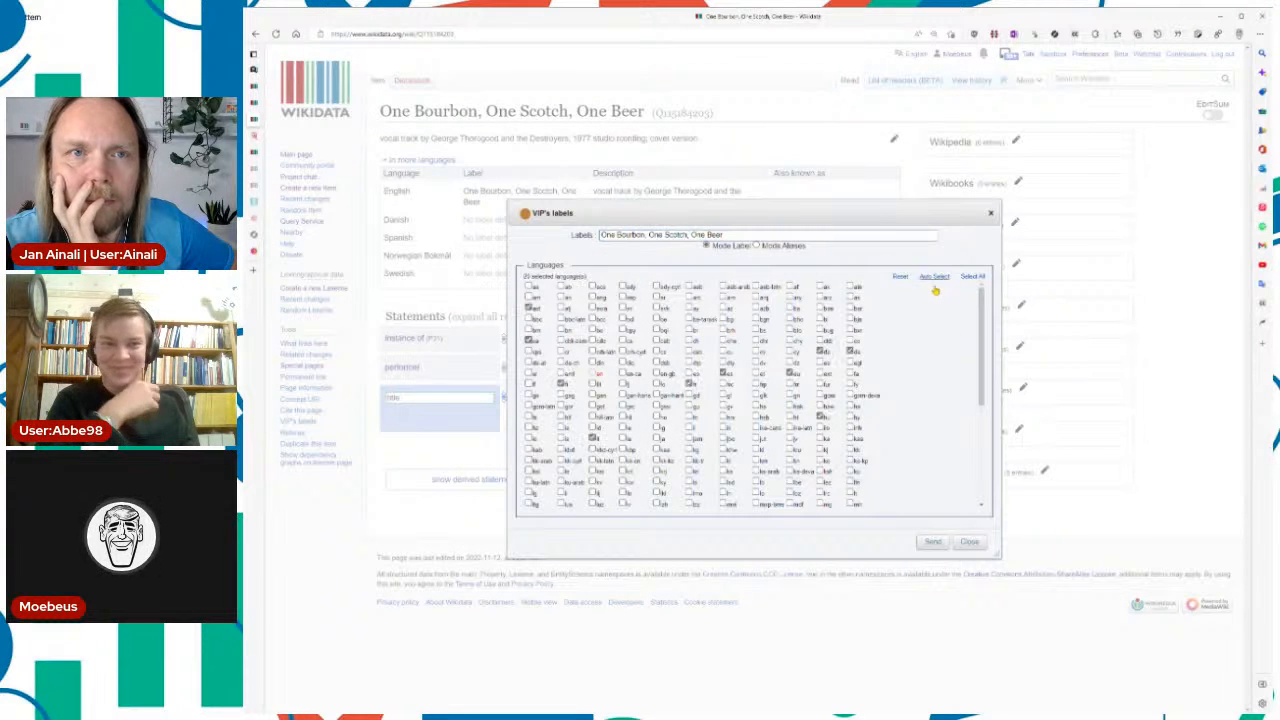
{"action": "left_click", "coordinate": [932, 541]}
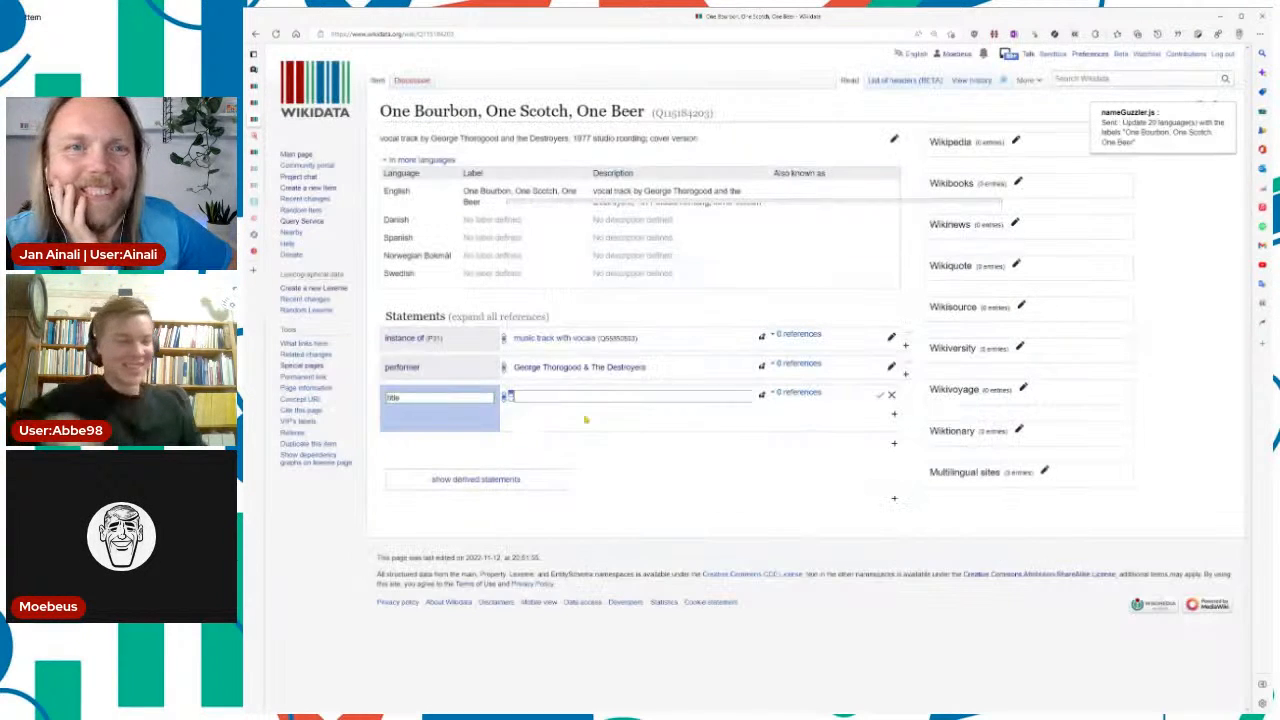
Step: Set the title value to "One Bourbon, One Scotch, One Beer" in English and publish the statement
{"action": "left_click", "coordinate": [600, 395]}
{"action": "key", "text": "ctrl+v"}
{"action": "type", "text": "en"}
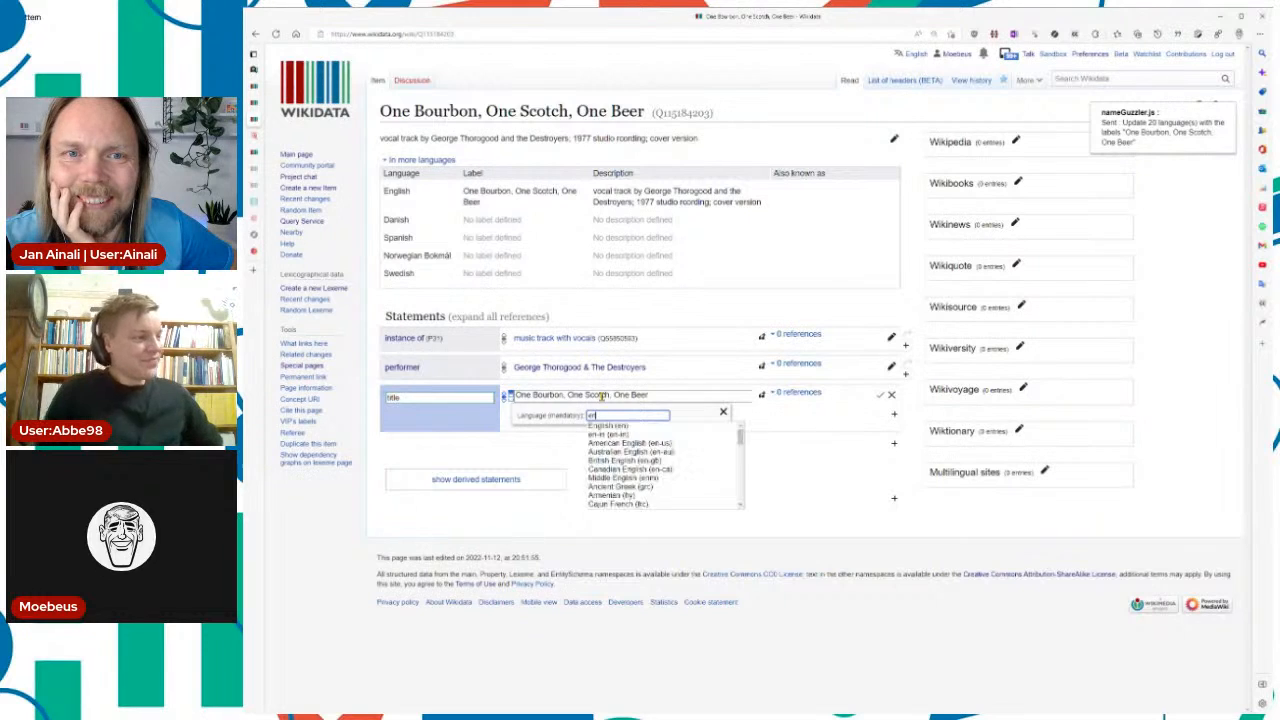
{"action": "key", "text": "Down"}
{"action": "key", "text": "Tab"}
{"action": "key", "text": "Return"}
Step: Add a "has quality" statement with the value "studio recording" to the recording item and publish it
{"action": "left_click", "coordinate": [894, 419]}
{"action": "key", "text": "Down"}
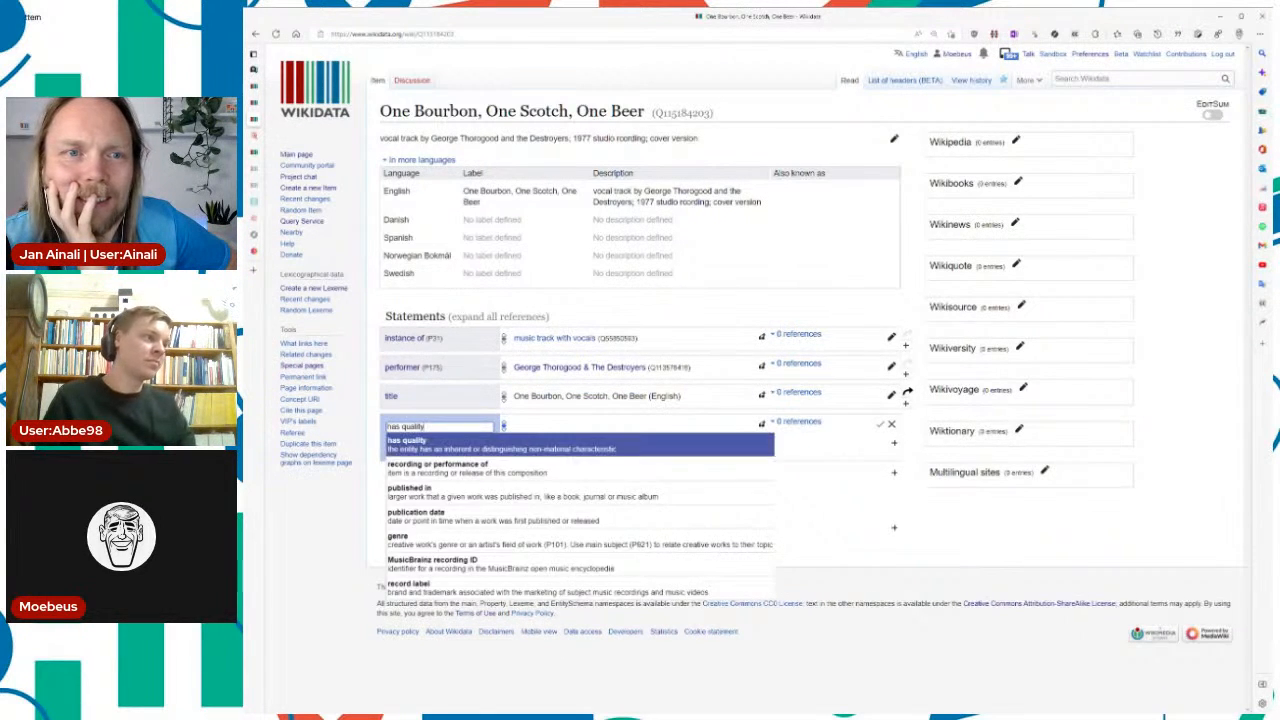
{"action": "key", "text": "Tab"}
{"action": "type", "text": "studio re"}
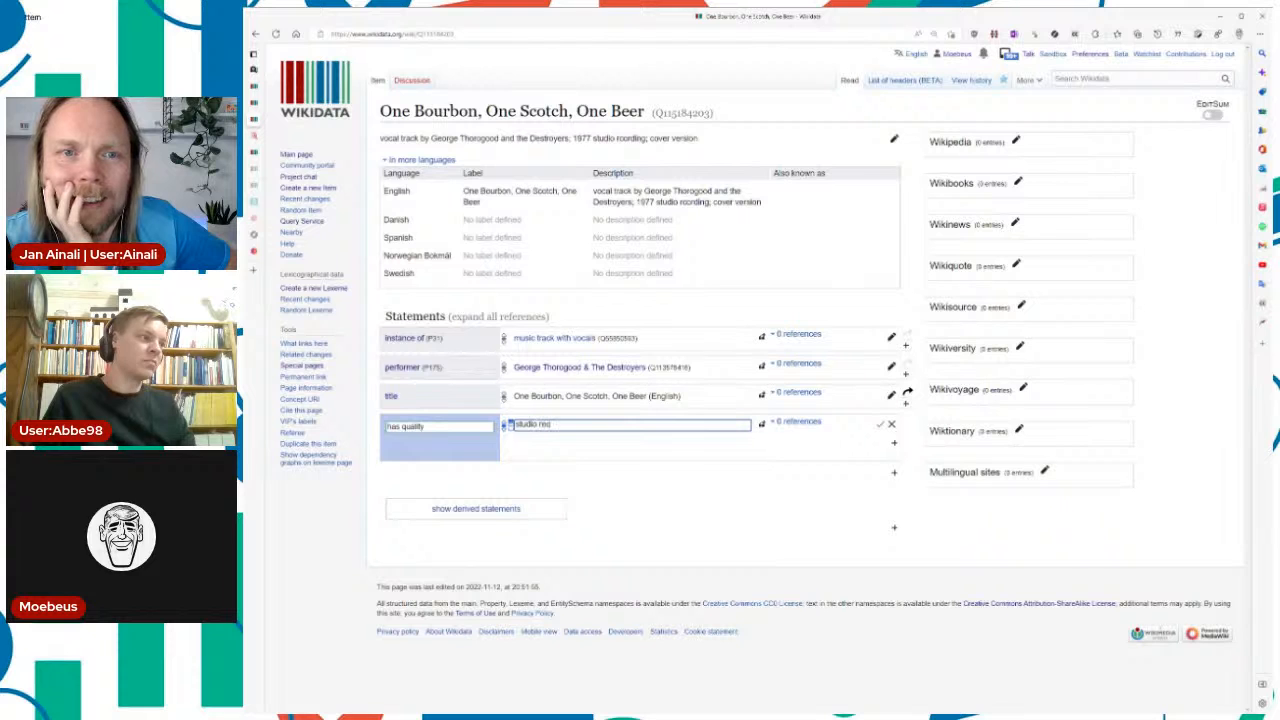
{"action": "type", "text": "c"}
{"action": "key", "text": "Down"}
{"action": "key", "text": "Return"}
{"action": "key", "text": "Return"}
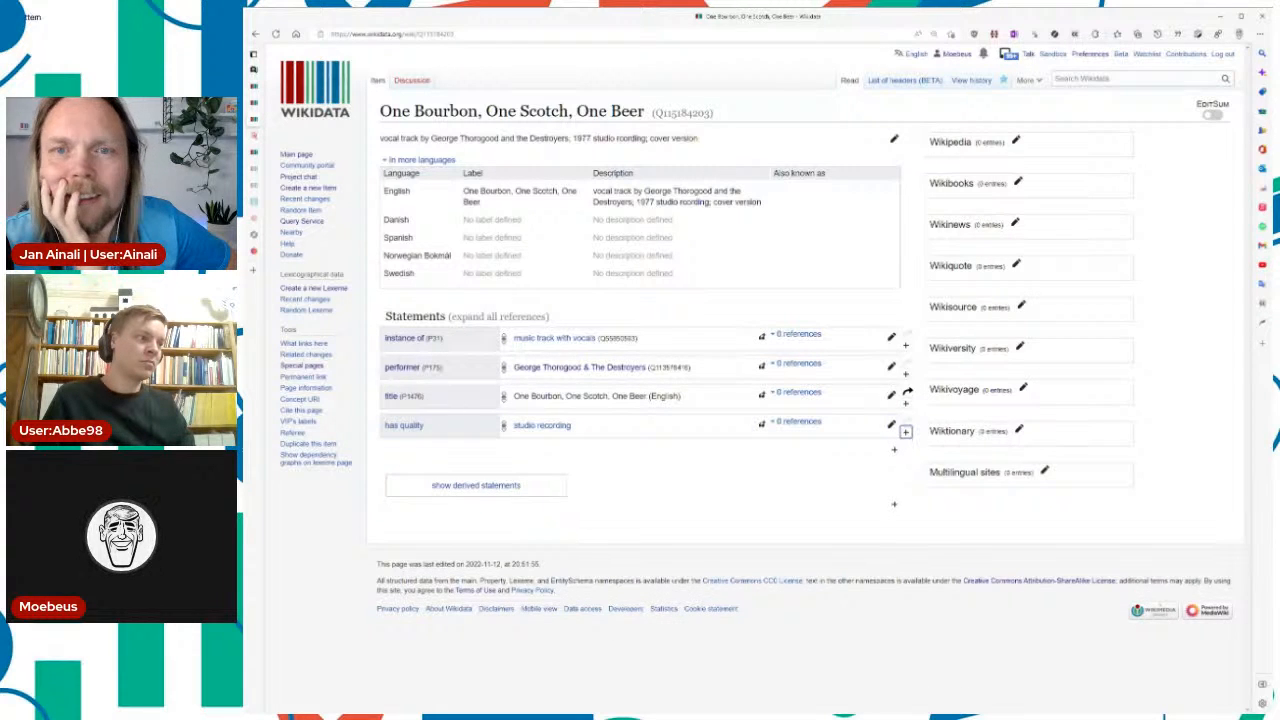
Step: Add "cover version" as a second "has quality" value and publish it
{"action": "left_click", "coordinate": [905, 431]}
{"action": "type", "text": "cover"}
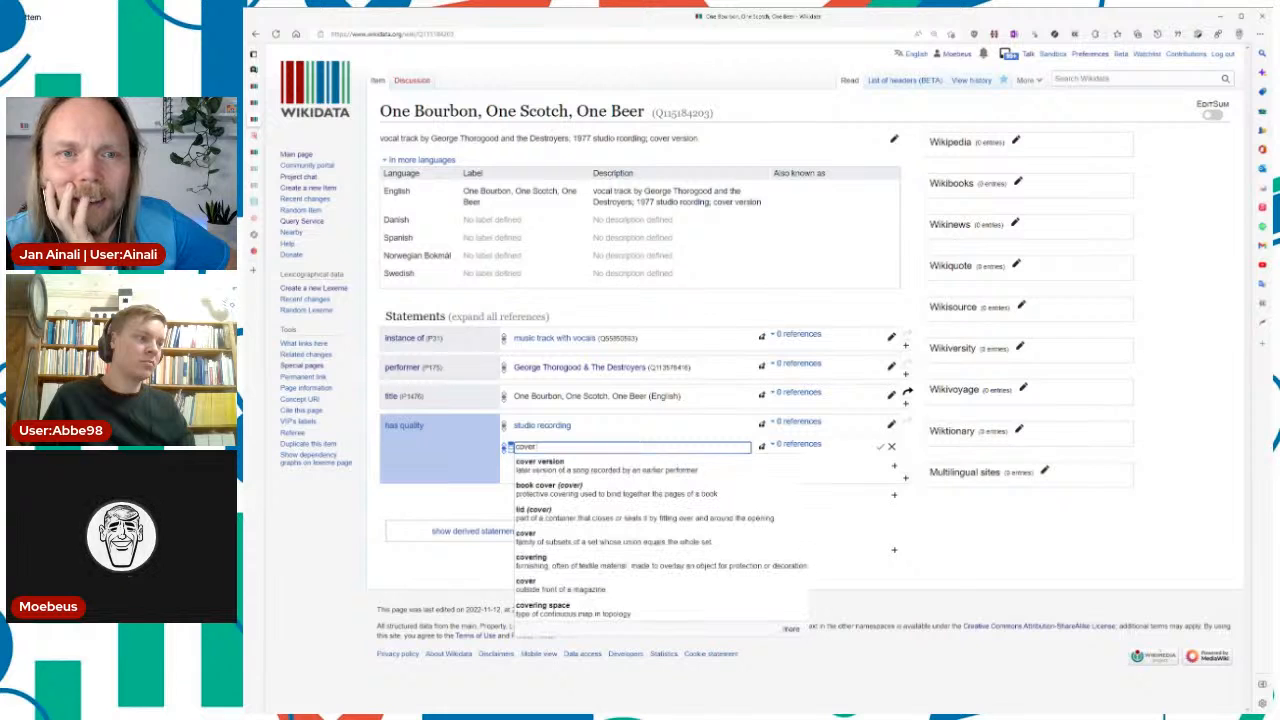
{"action": "key", "text": "Down"}
{"action": "key", "text": "Return"}
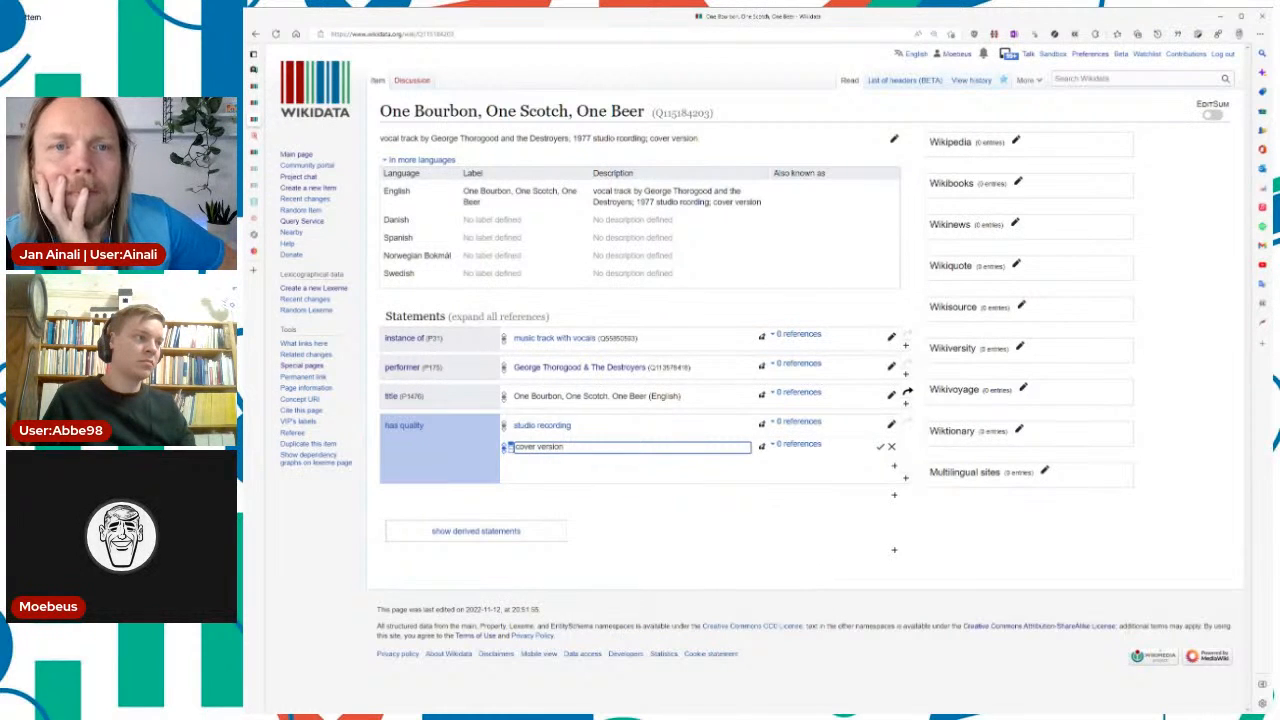
{"action": "key", "text": "Return"}
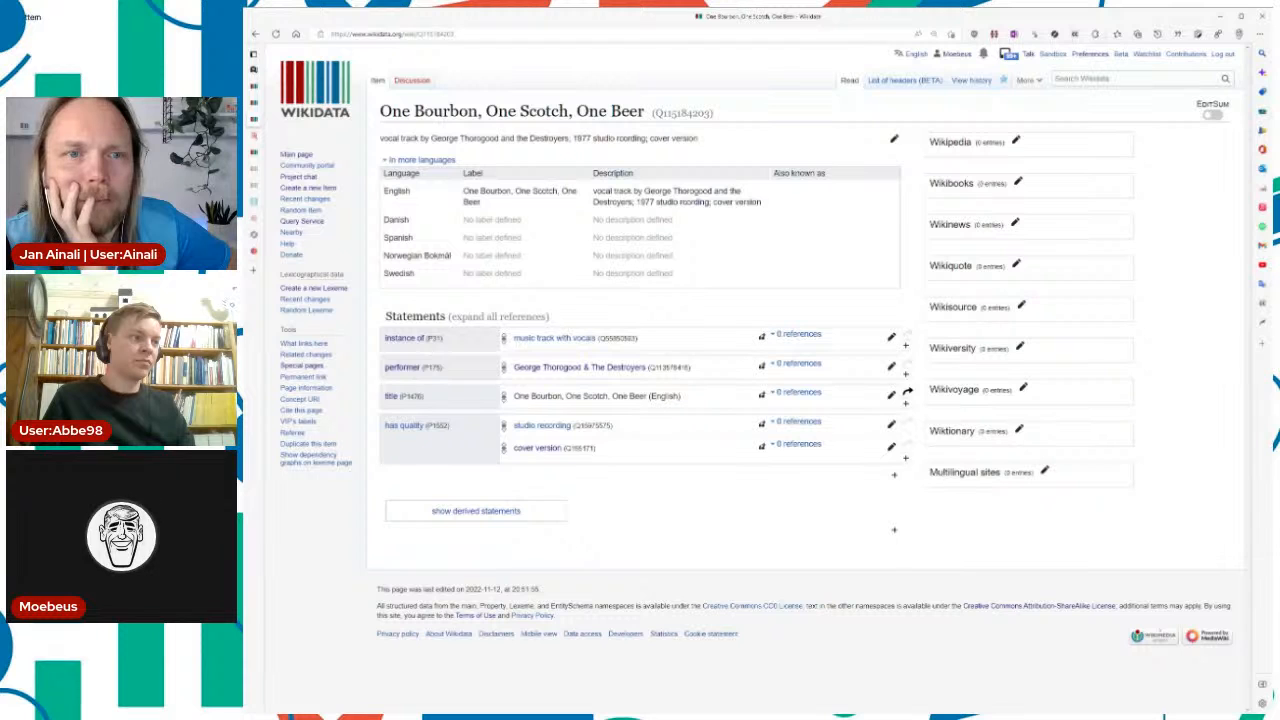
Step: Add a "recording or performance of" statement linking to the original song "One Scotch, One Bourbon, One Beer" and publish it
{"action": "left_click", "coordinate": [894, 475]}
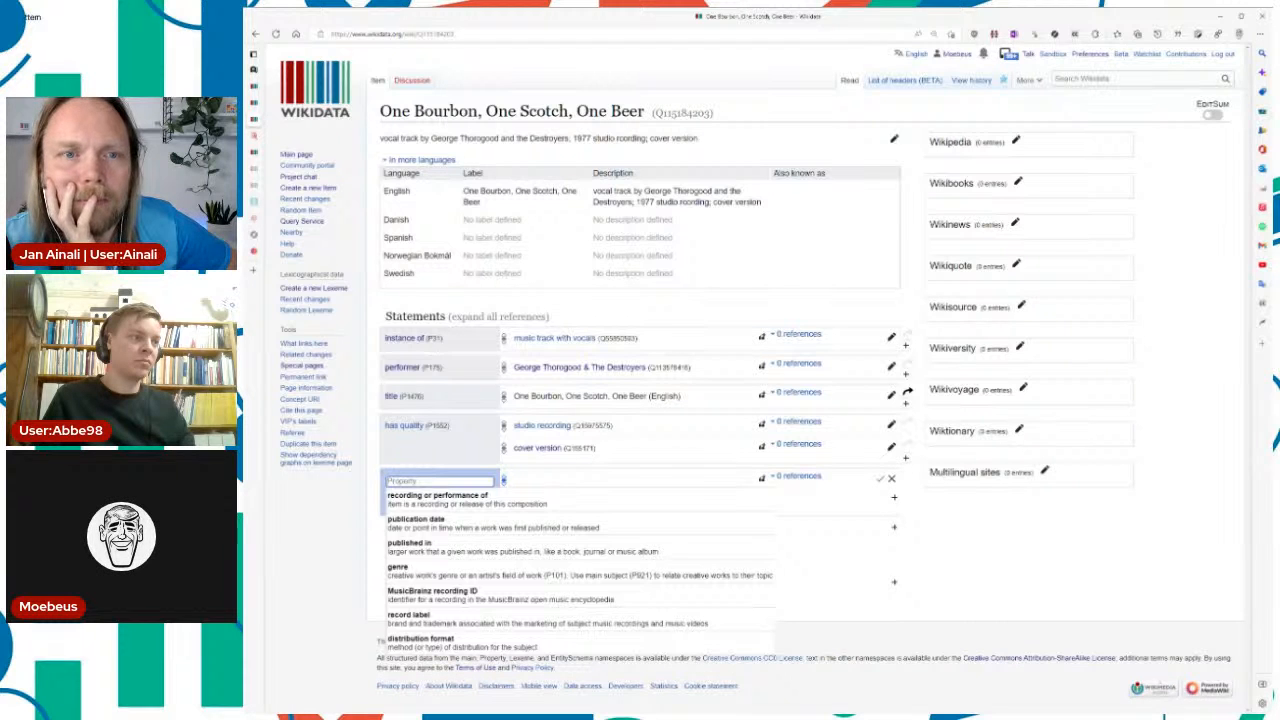
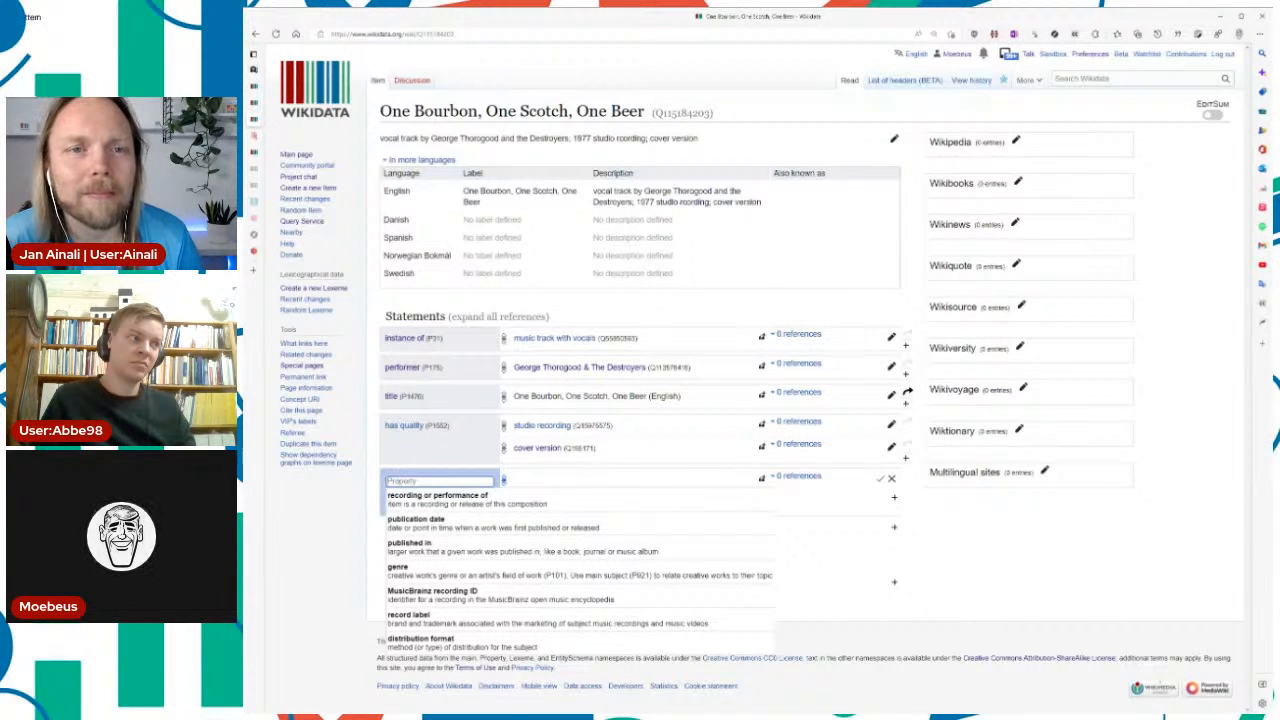
{"action": "key", "text": "Down"}
{"action": "key", "text": "Return"}
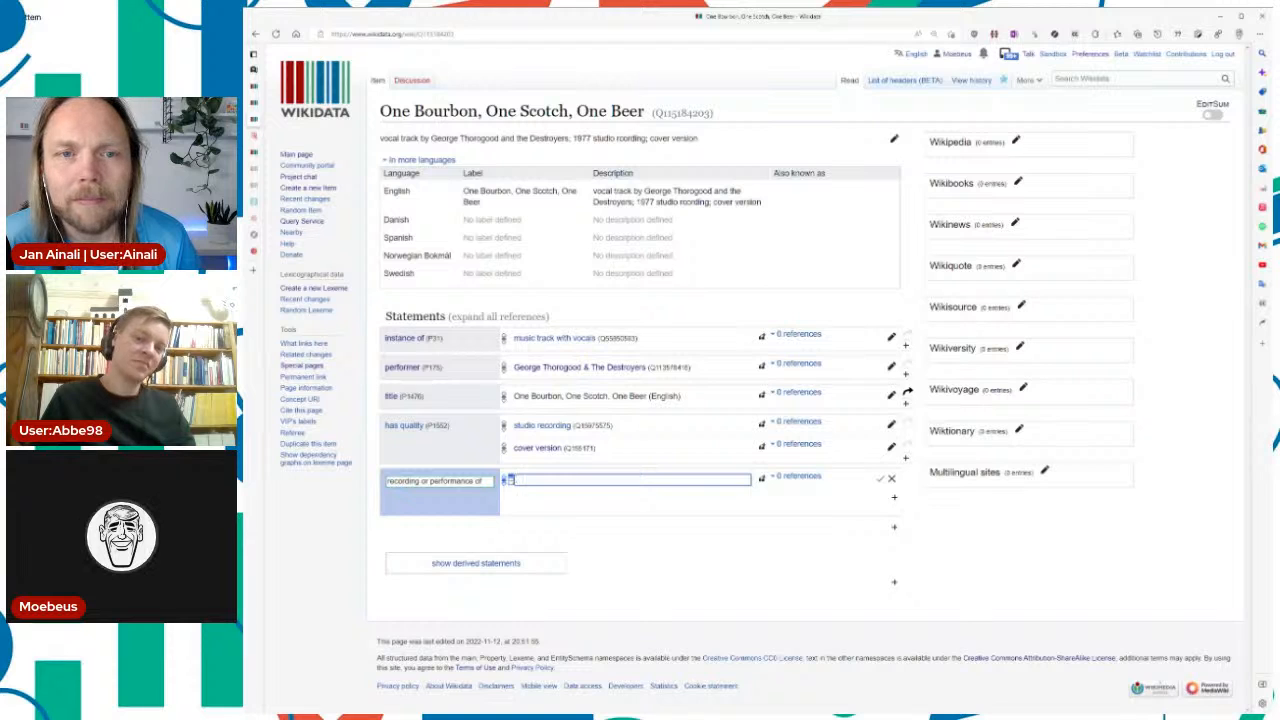
{"action": "type", "text": "One Bourbon, One Scotch, One Beer"}
{"action": "key", "text": "Down"}
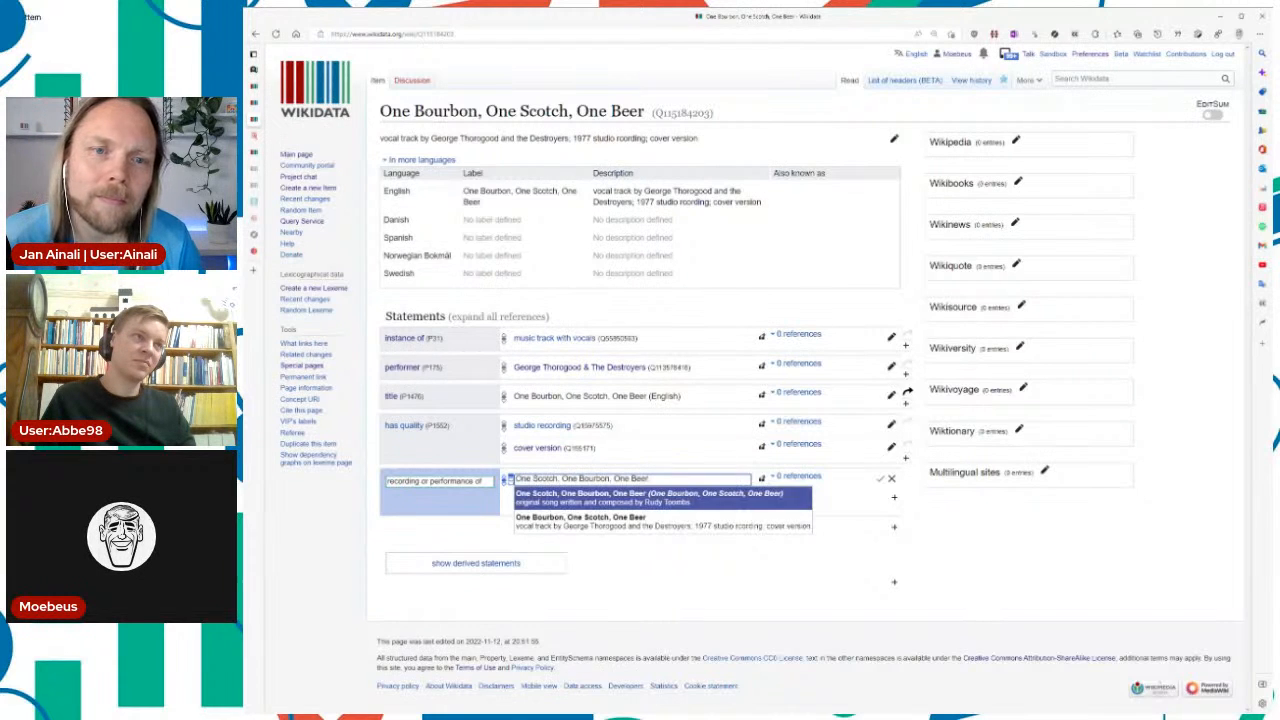
{"action": "key", "text": "Return"}
{"action": "key", "text": "Return"}
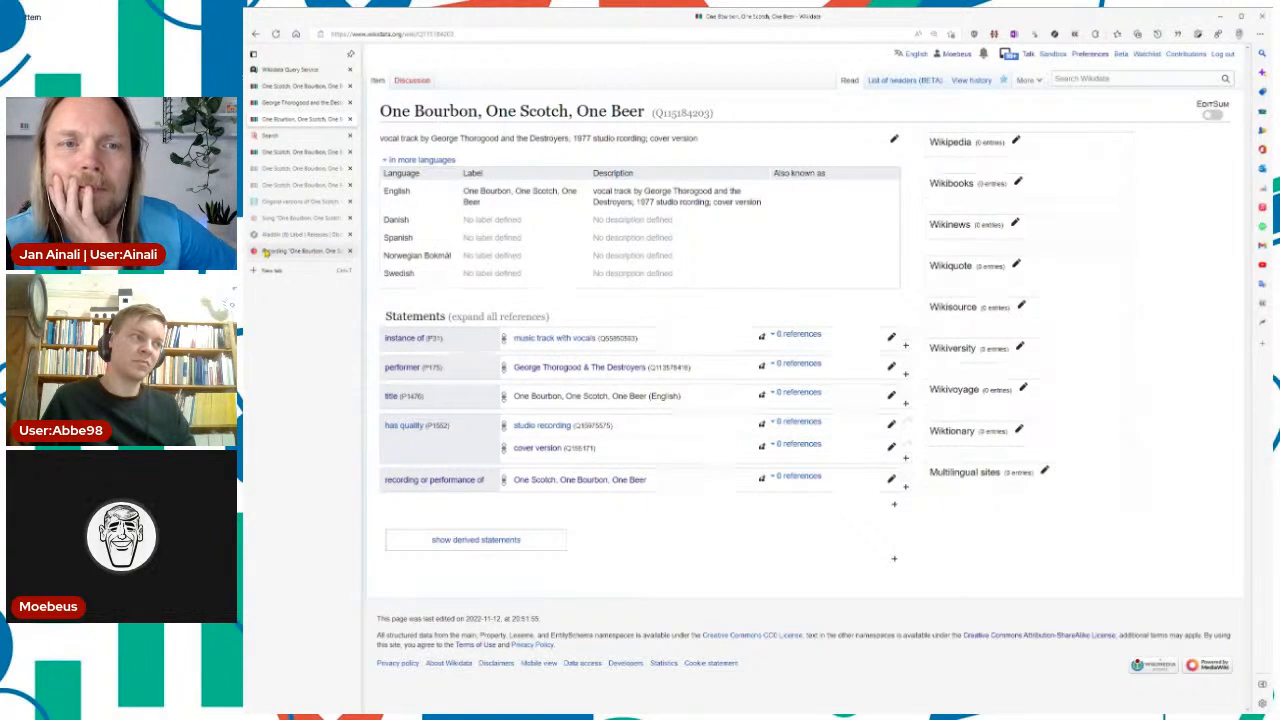
Step: Start a "MusicBrainz recording ID" statement on the recording item with the ID taken from the MusicBrainz recording page
{"action": "left_click", "coordinate": [300, 251]}
{"action": "left_click", "coordinate": [799, 258]}
{"action": "key", "text": "ctrl+l"}
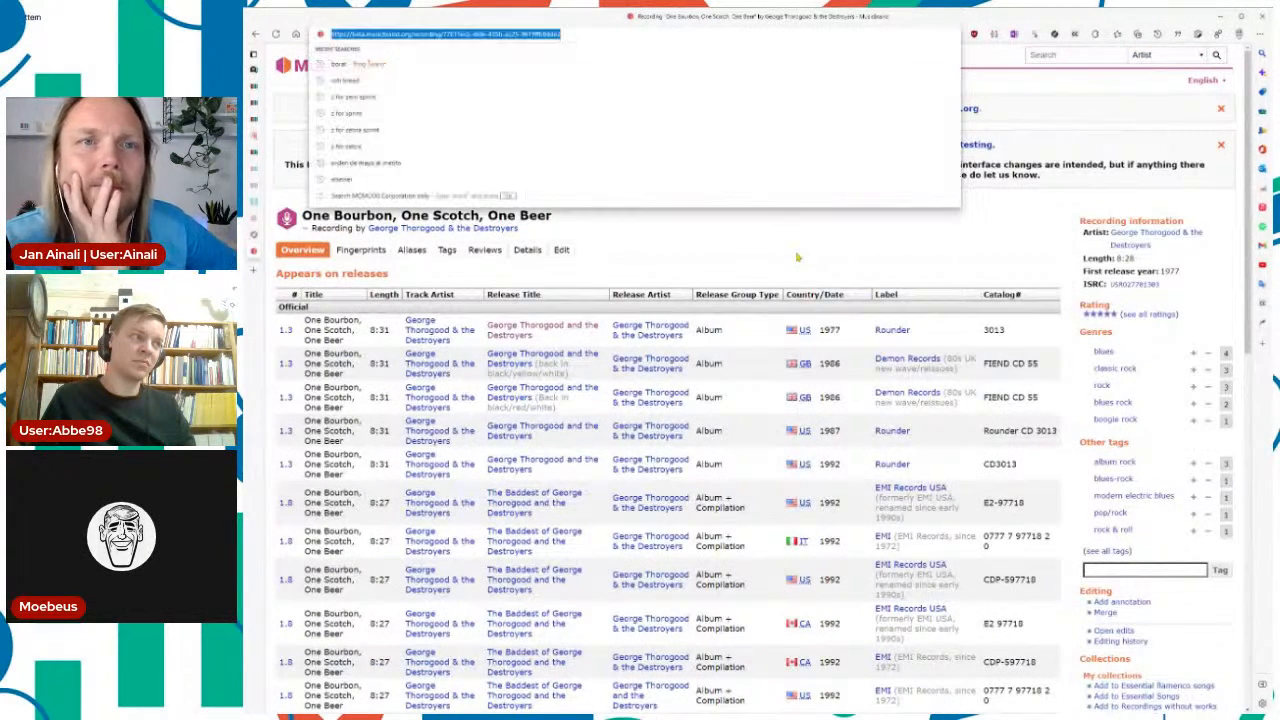
{"action": "left_click", "coordinate": [254, 131]}
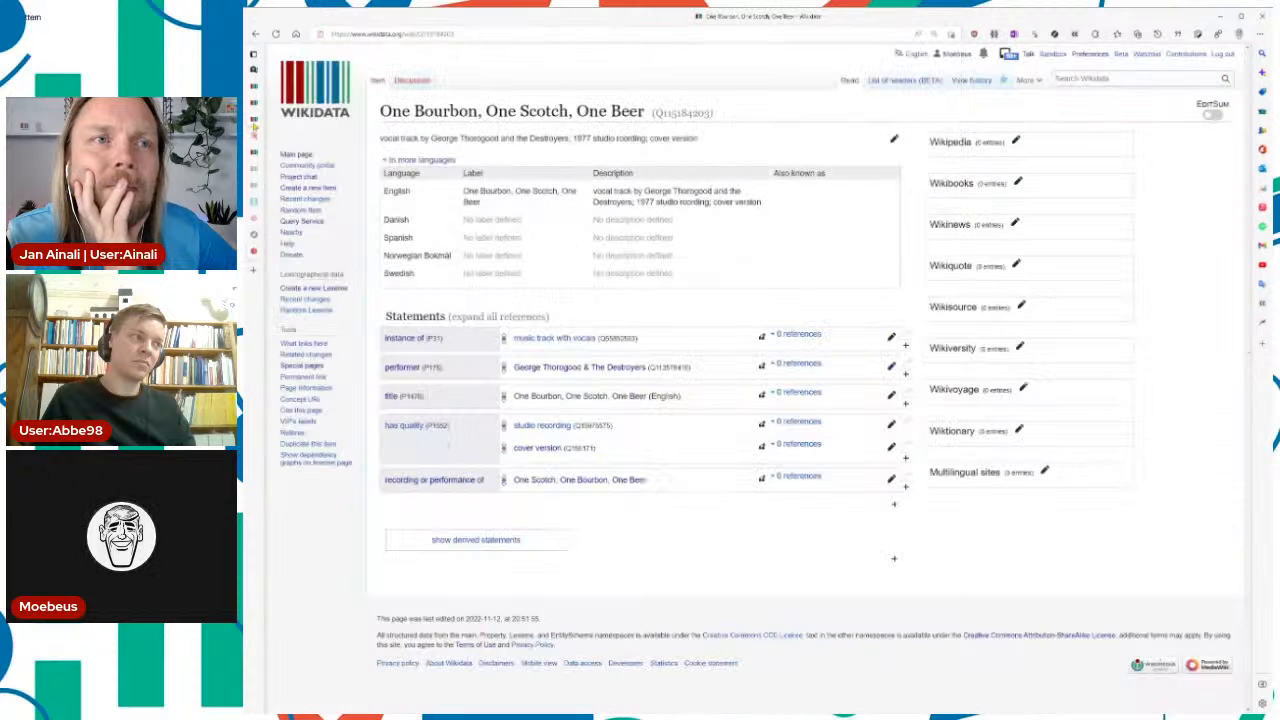
{"action": "type", "text": "a"}
{"action": "type", "text": "mb"}
{"action": "key", "text": "Down"}
{"action": "key", "text": "Return"}
{"action": "type", "text": "77b15ec5-d6fe-435b-a525-9619ffb8dde2"}
Step: Add a "subject named as" qualifier with the title "One Bourbon, One Scotch, One Beer" copied from the MusicBrainz page
{"action": "key", "text": "Tab"}
{"action": "key", "text": "Return"}
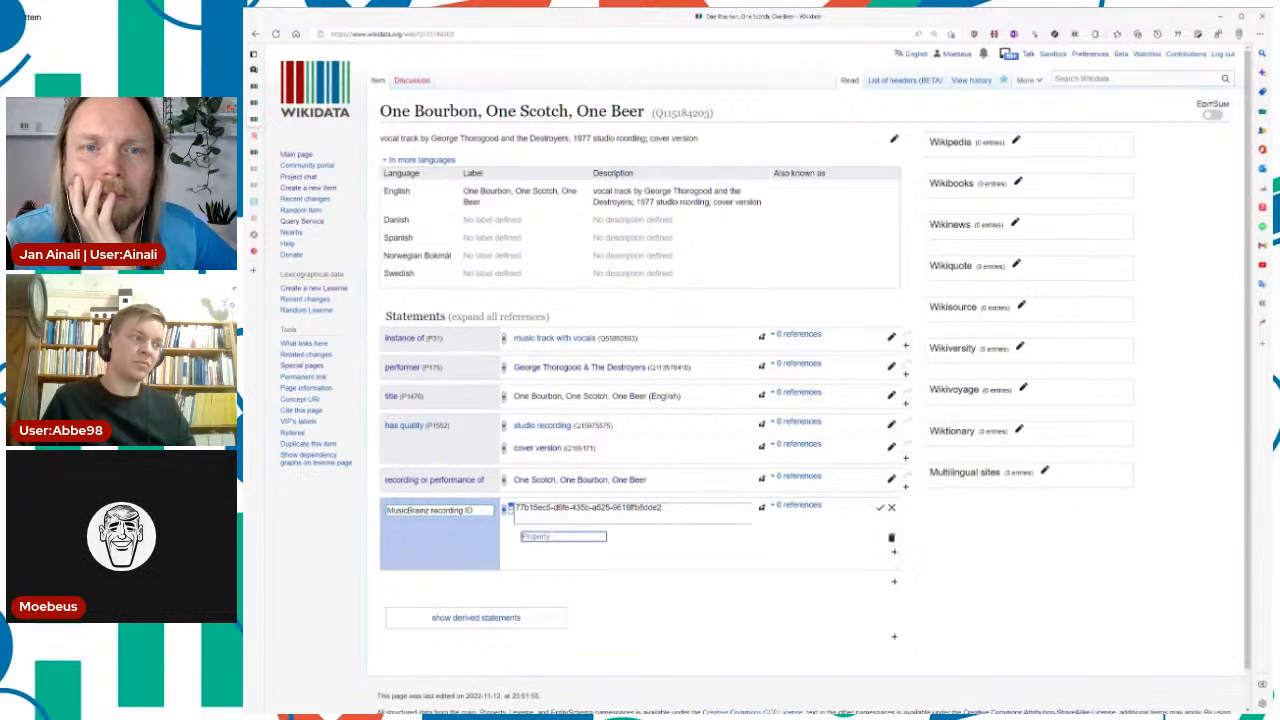
{"action": "type", "text": "named as"}
{"action": "key", "text": "Down"}
{"action": "key", "text": "Return"}
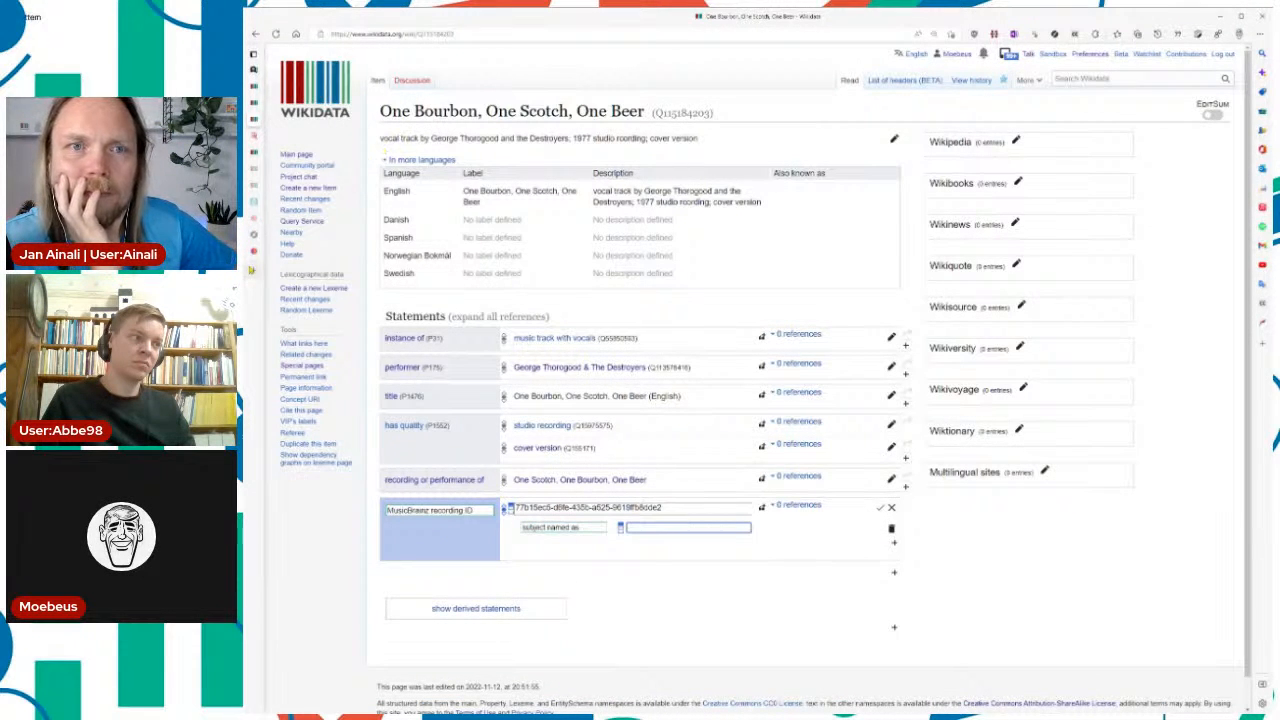
{"action": "left_click", "coordinate": [252, 264]}
{"action": "left_click_drag", "start_coordinate": [556, 215], "coordinate": [300, 216]}
{"action": "key", "text": "ctrl+c"}
{"action": "left_click", "coordinate": [258, 104]}
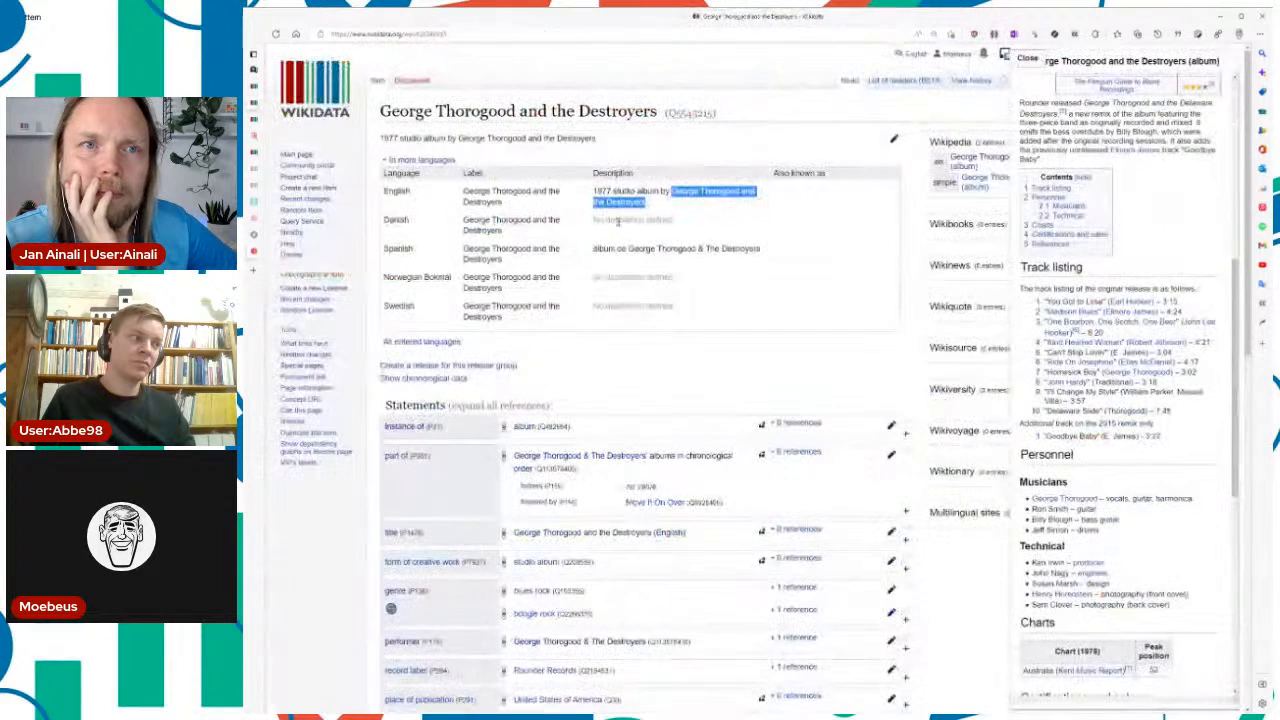
{"action": "left_click", "coordinate": [254, 120]}
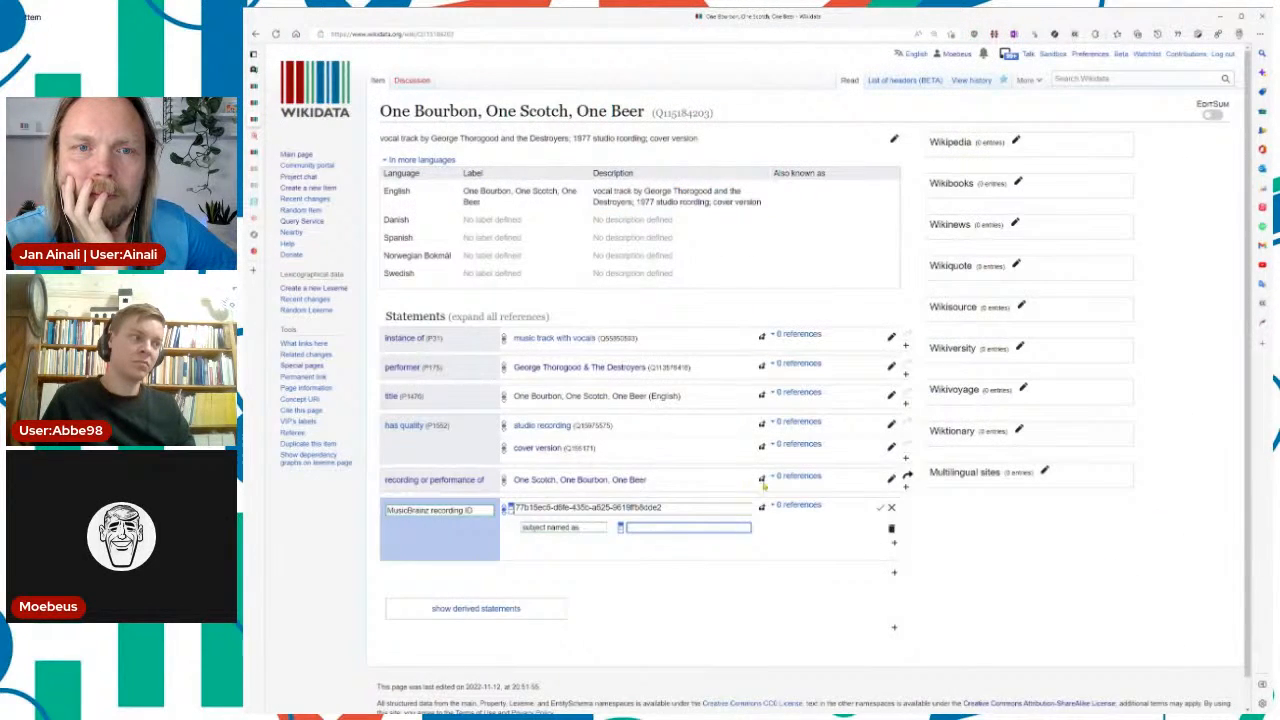
{"action": "key", "text": "ctrl+v"}
Step: Add a reference to the MusicBrainz recording ID with "stated in" set to "MusicBrainz"
{"action": "key", "text": "Tab"}
{"action": "key", "text": "Tab"}
{"action": "key", "text": "Tab"}
{"action": "key", "text": "Tab"}
{"action": "key", "text": "Return"}
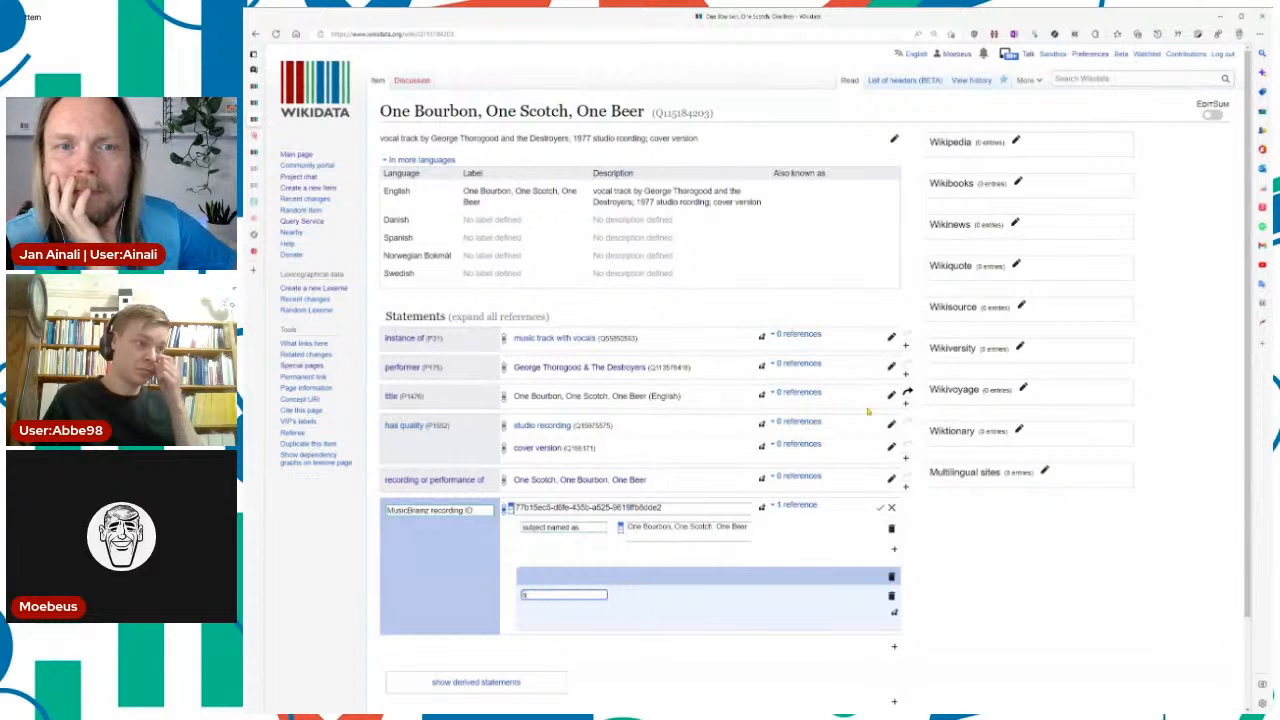
{"action": "type", "text": "stated"}
{"action": "key", "text": "Tab"}
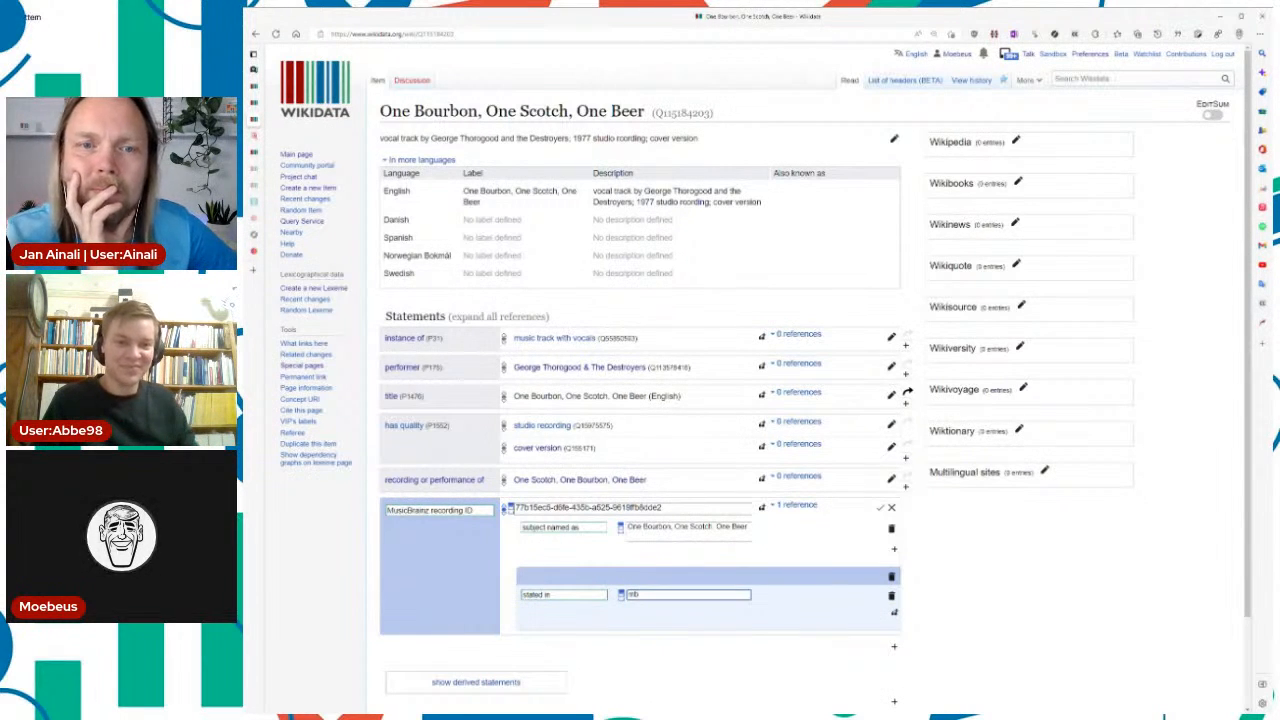
{"action": "type", "text": "mb"}
{"action": "key", "text": "Down"}
{"action": "key", "text": "Return"}
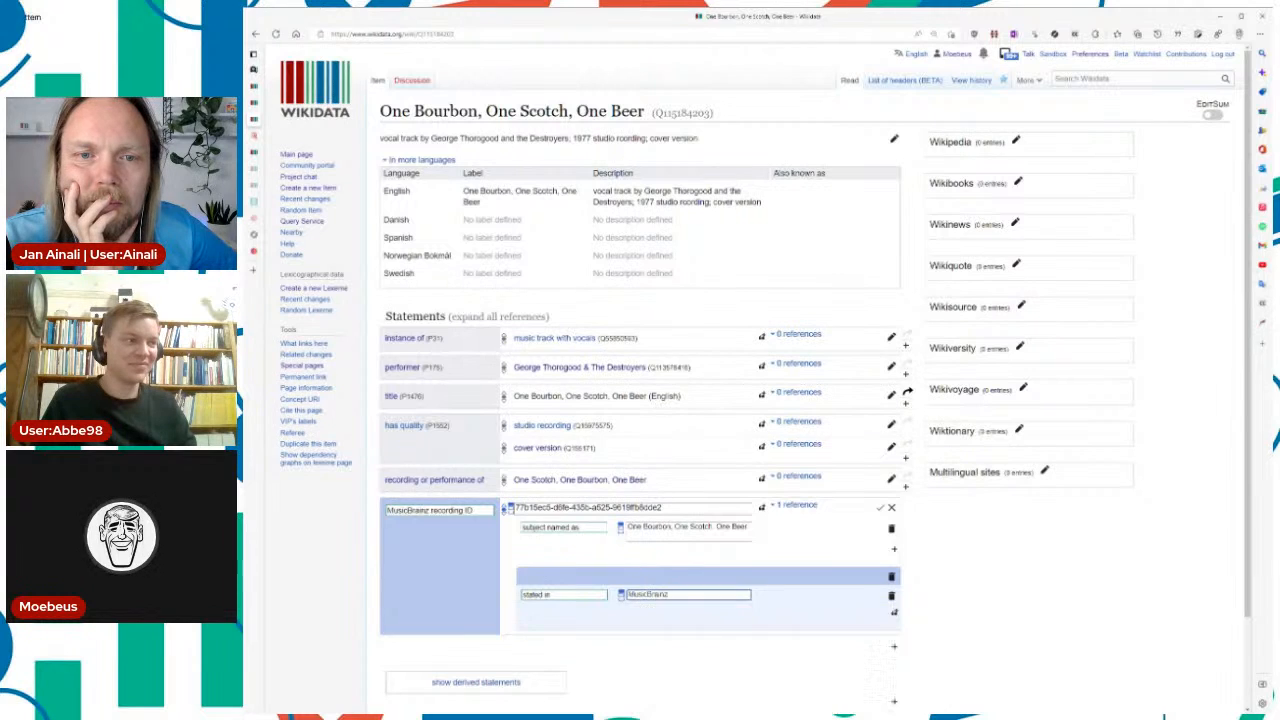
Step: Add the "retrieved" date 12 November 2022 to the reference, publish the statement and expand its reference
{"action": "type", "text": "ret"}
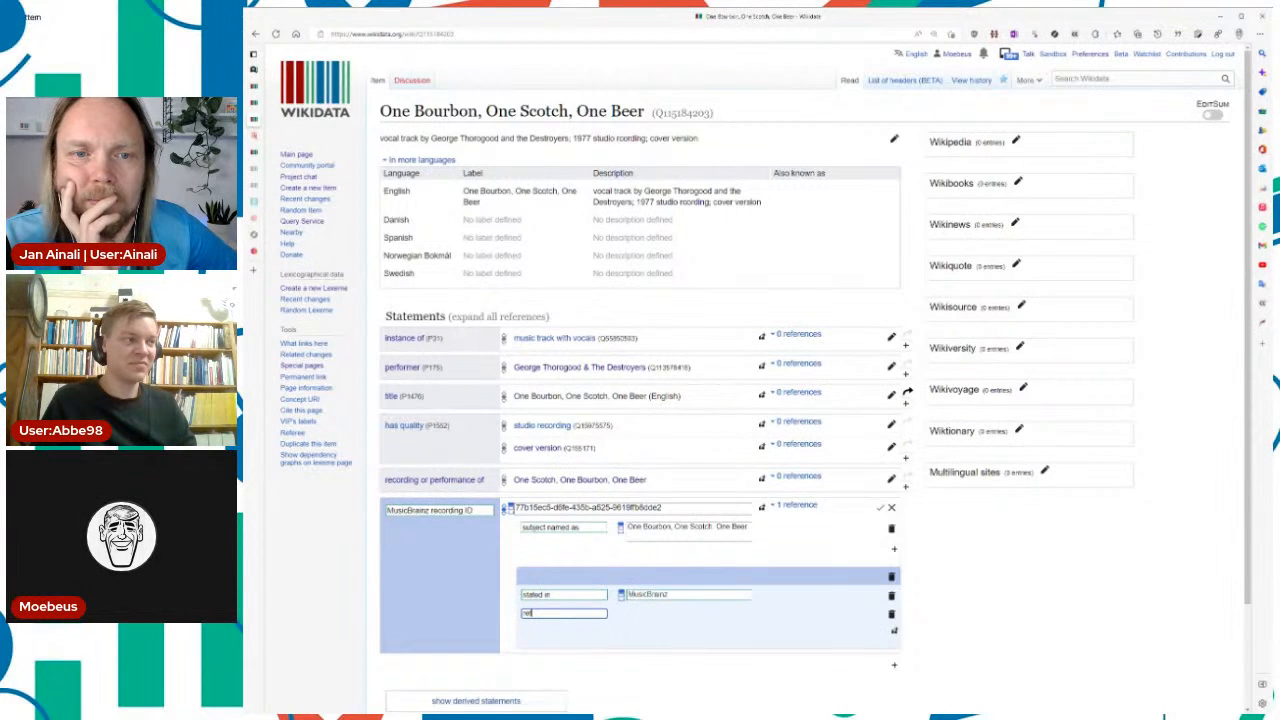
{"action": "key", "text": "Down"}
{"action": "key", "text": "Return"}
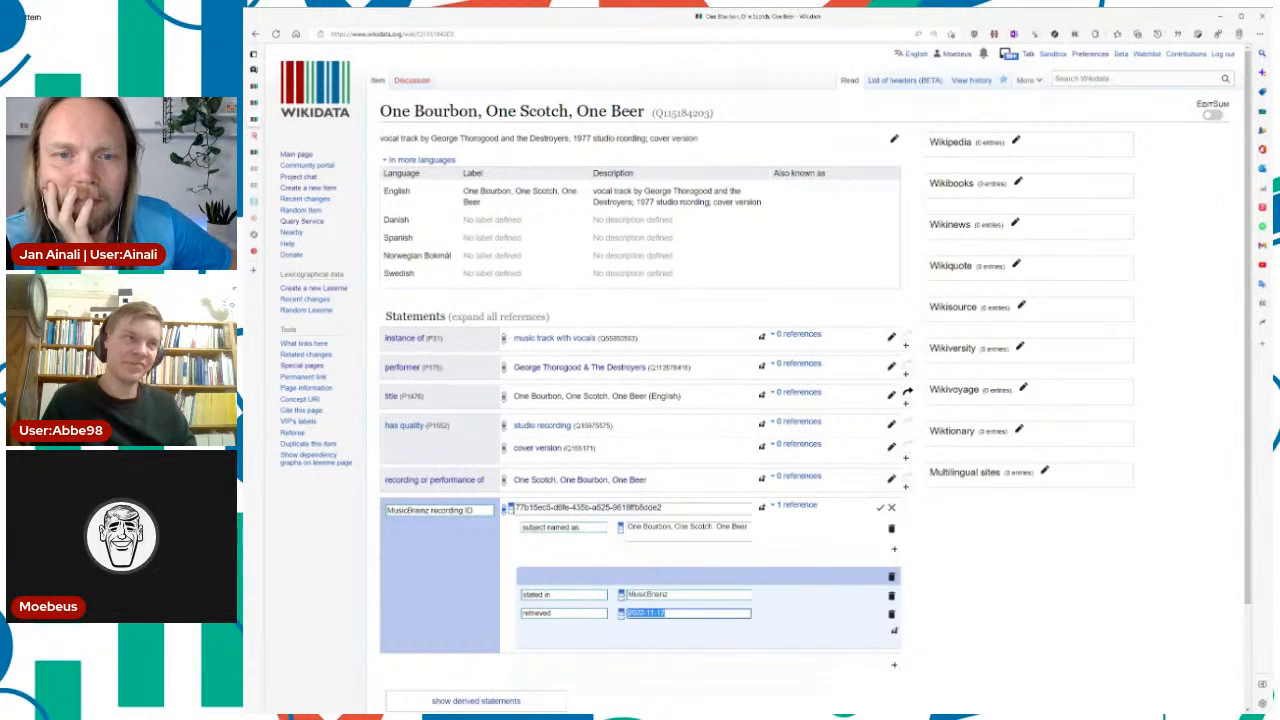
{"action": "key", "text": "Return"}
{"action": "scroll", "coordinate": [784, 521], "scroll_direction": "down", "scroll_amount": 1}
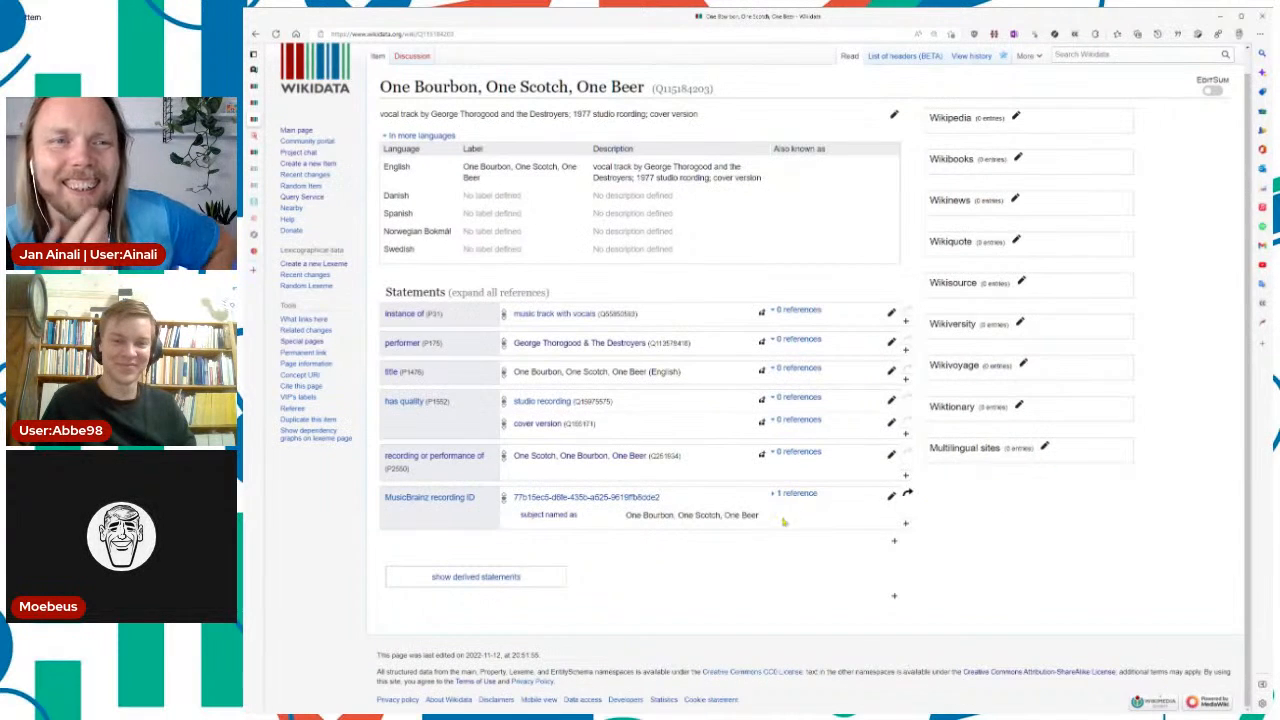
{"action": "left_click", "coordinate": [793, 494]}
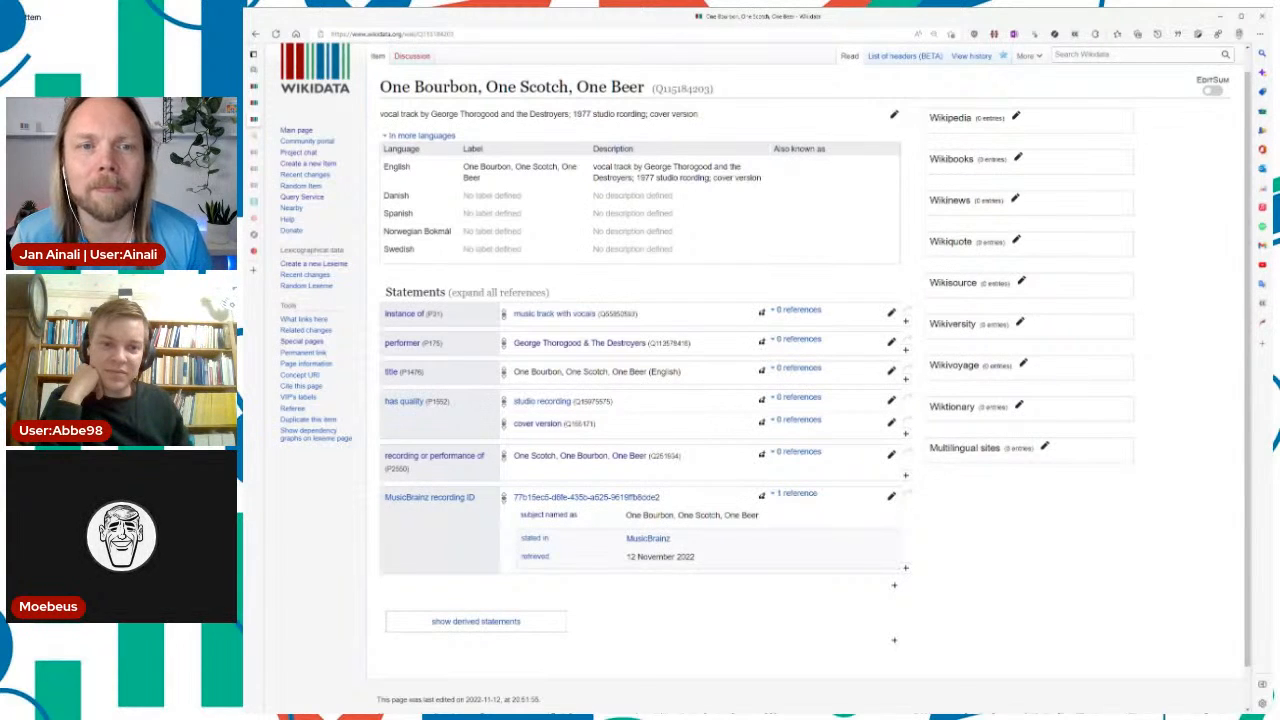
Step: Reload the recording item and copy its item ID
{"action": "double_click", "coordinate": [975, 500]}
{"action": "left_click", "coordinate": [975, 500]}
{"action": "key", "text": "F5"}
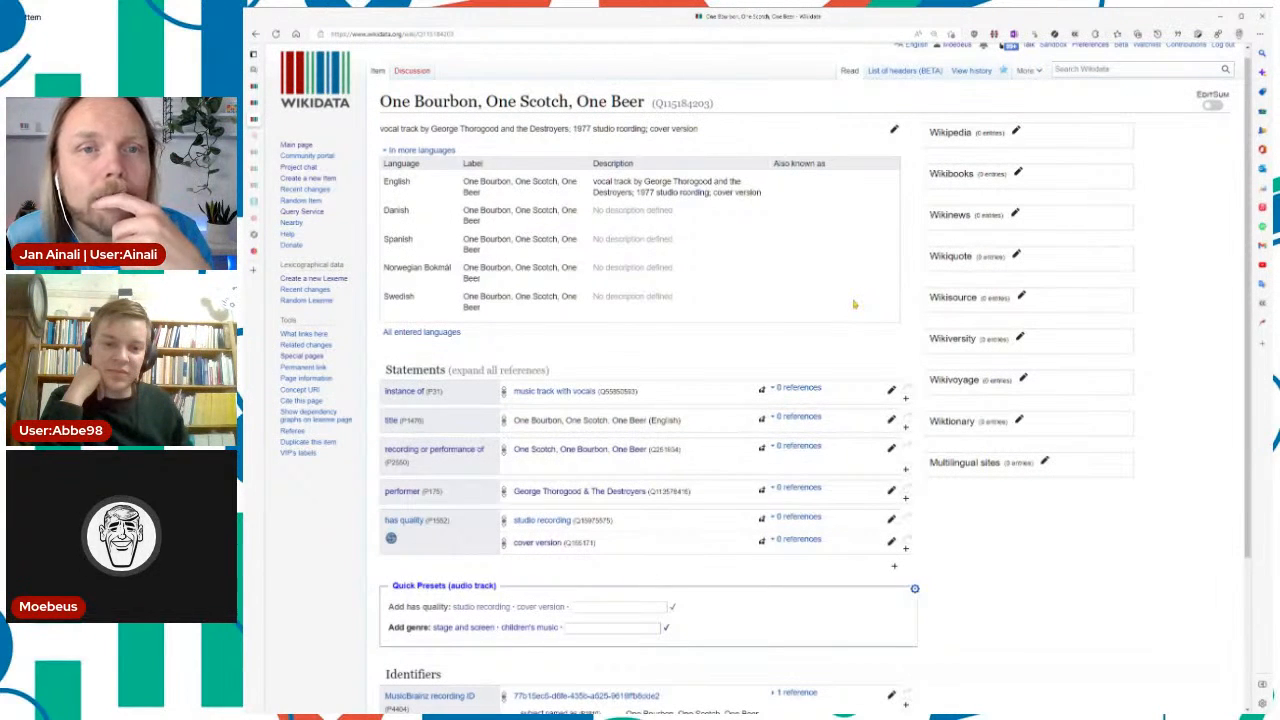
{"action": "key", "text": "ctrl+c"}
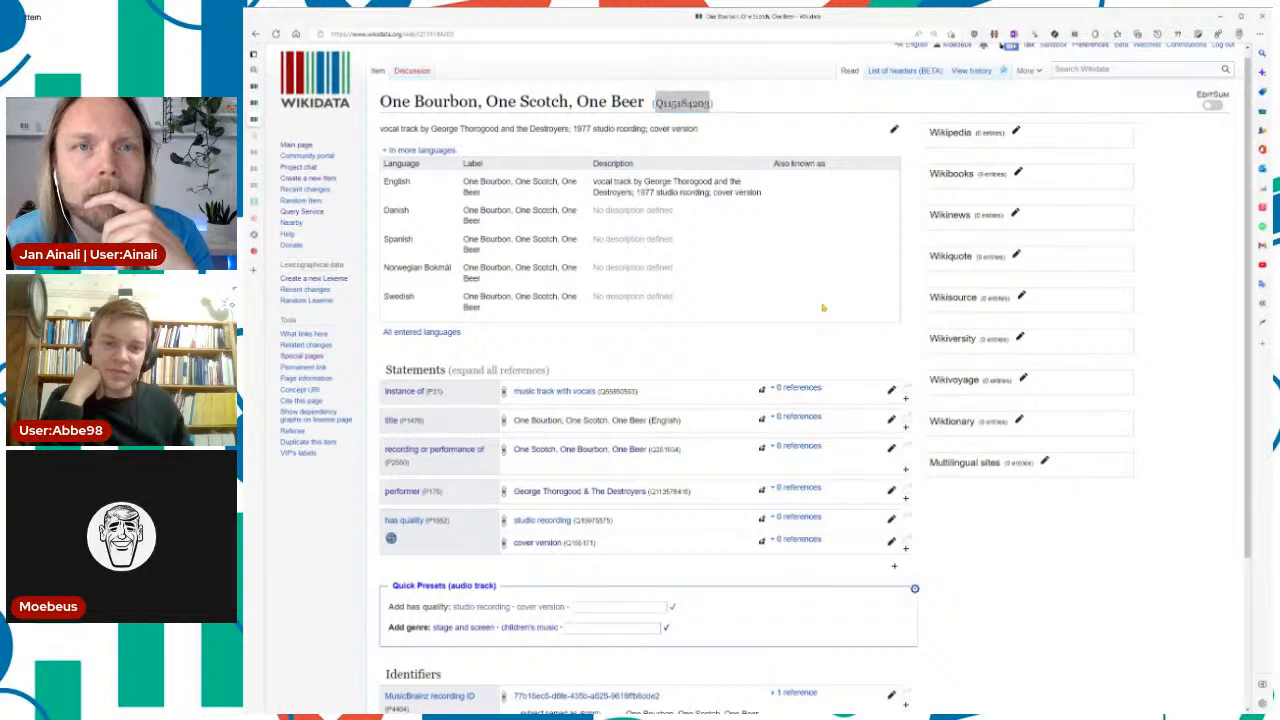
Step: Start a "tracklist" statement on the George Thorogood and the Destroyers album item with the copied recording item as its value
{"action": "key", "text": "ctrl+shift+Tab"}
{"action": "scroll", "coordinate": [822, 307], "scroll_direction": "down", "scroll_amount": 5}
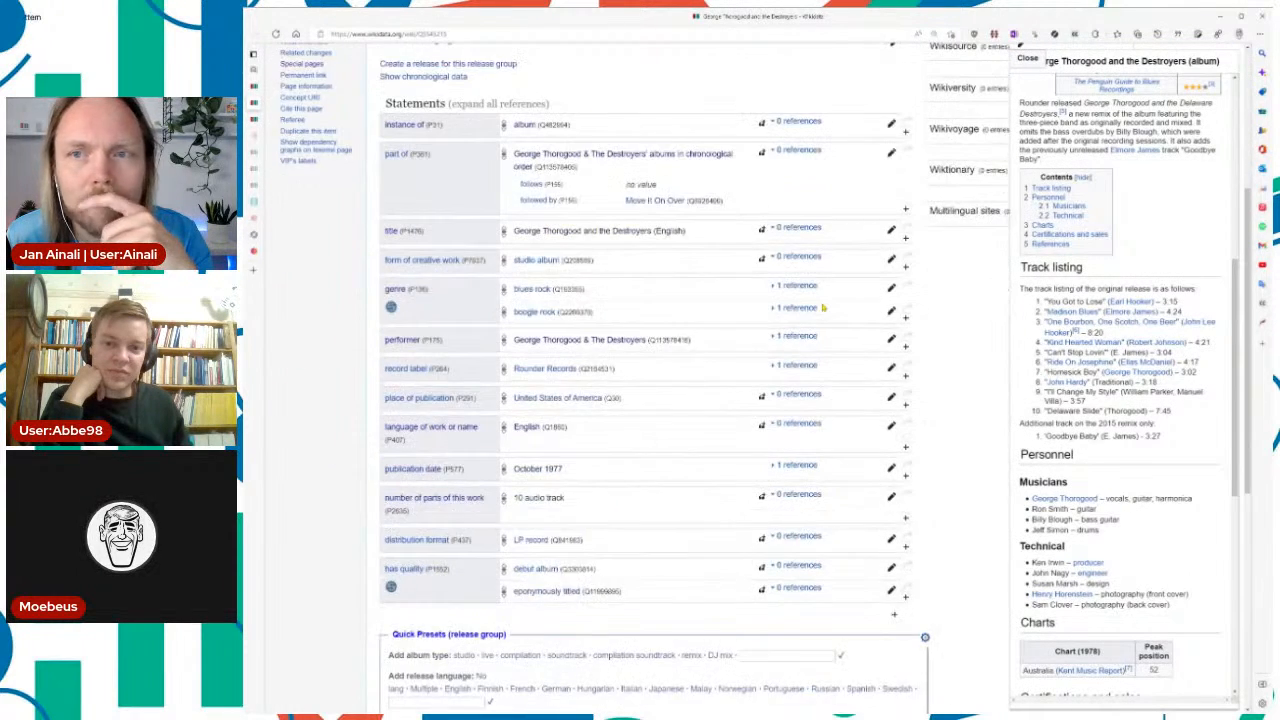
{"action": "type", "text": "atrack"}
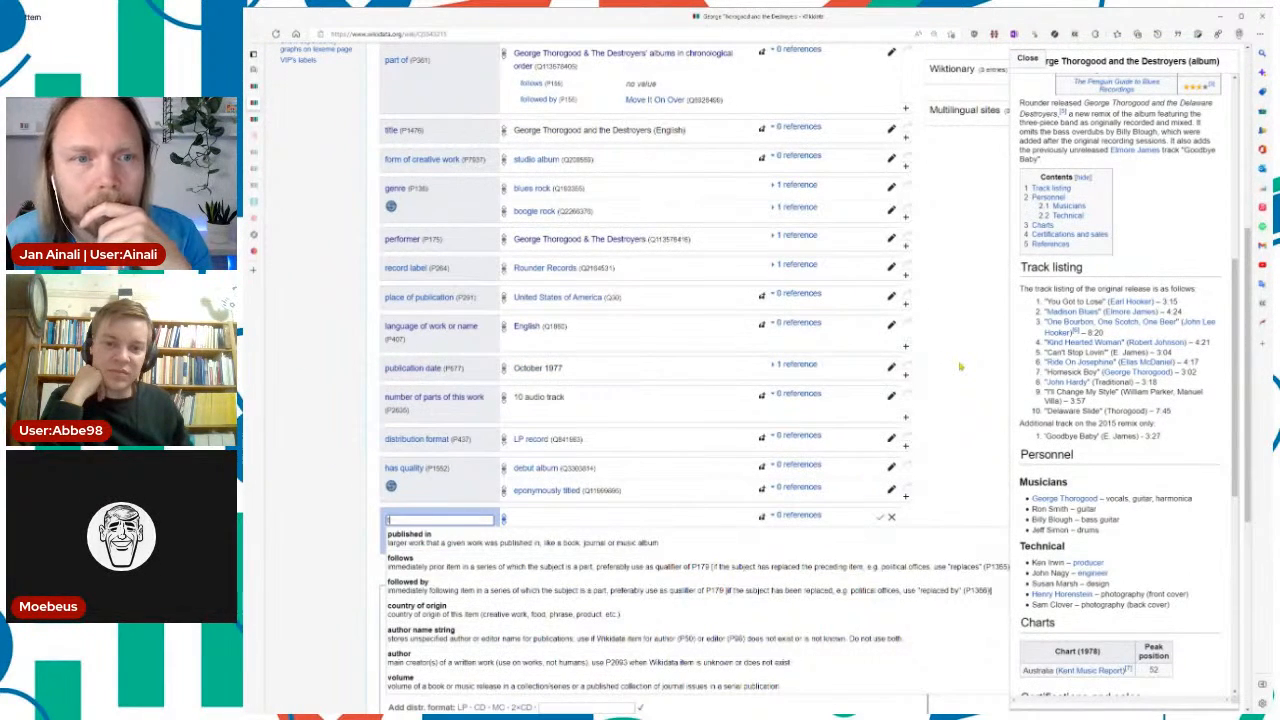
{"action": "type", "text": "list"}
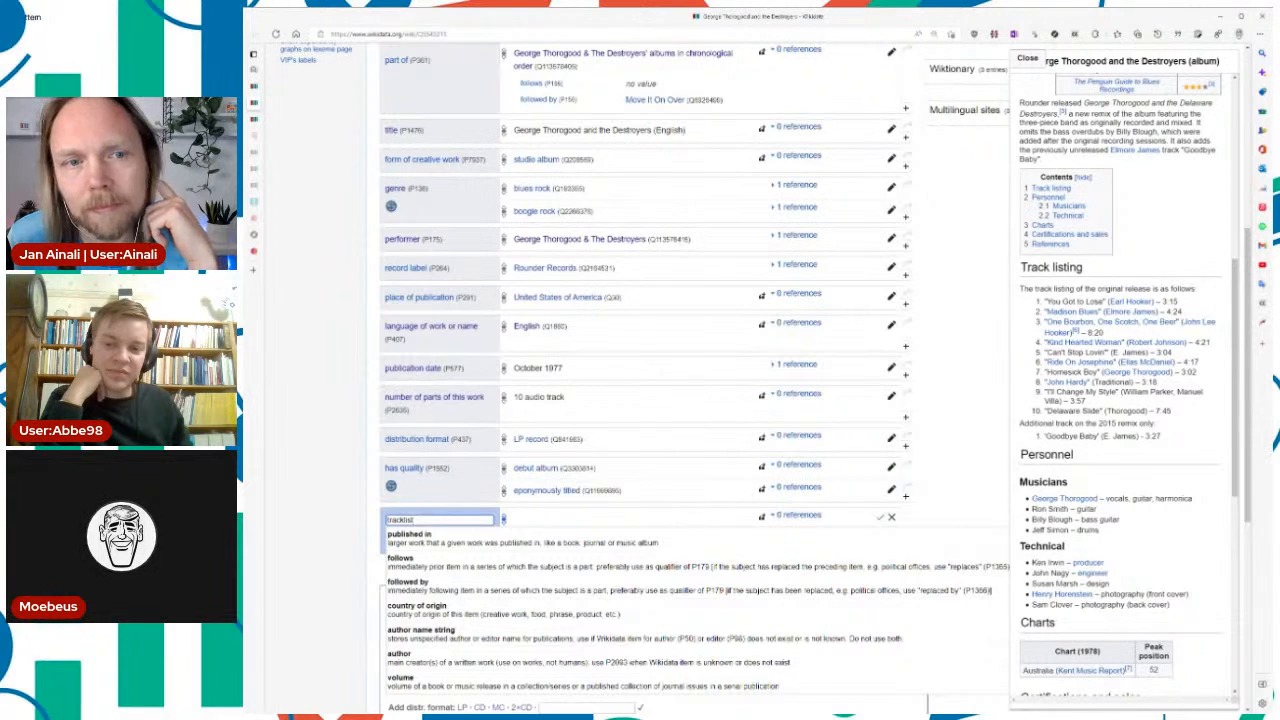
{"action": "key", "text": "ctrl+v"}
{"action": "key", "text": "Down"}
{"action": "key", "text": "Tab"}
Step: Qualify the tracklist entry with series ordinal 03, publish the statement and reload the album item
{"action": "key", "text": "Return"}
{"action": "type", "text": "series ordinal"}
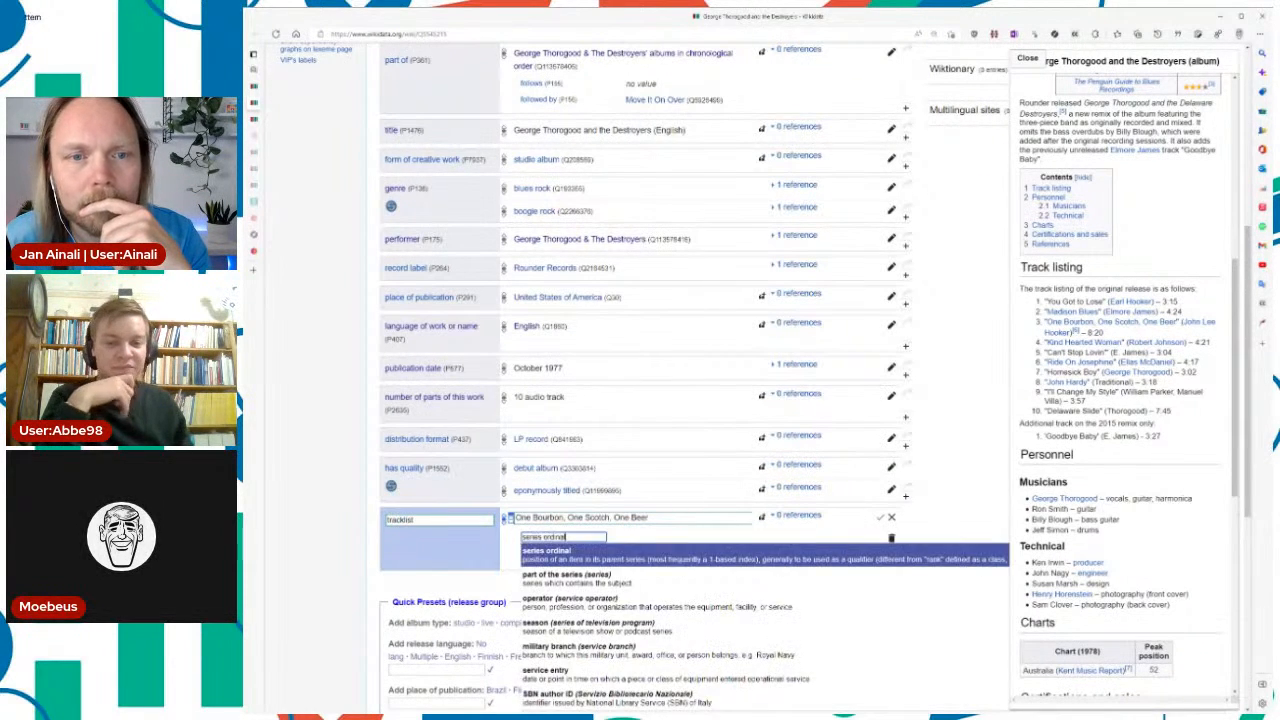
{"action": "key", "text": "Tab"}
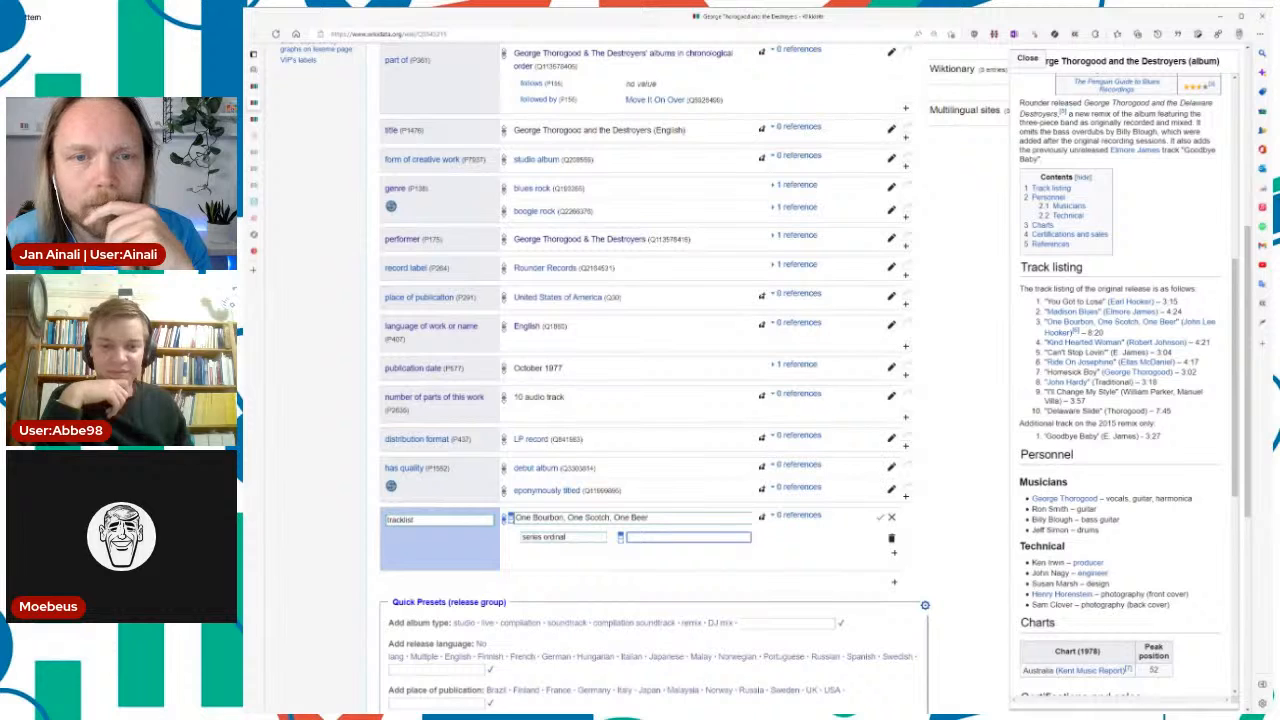
{"action": "type", "text": "3"}
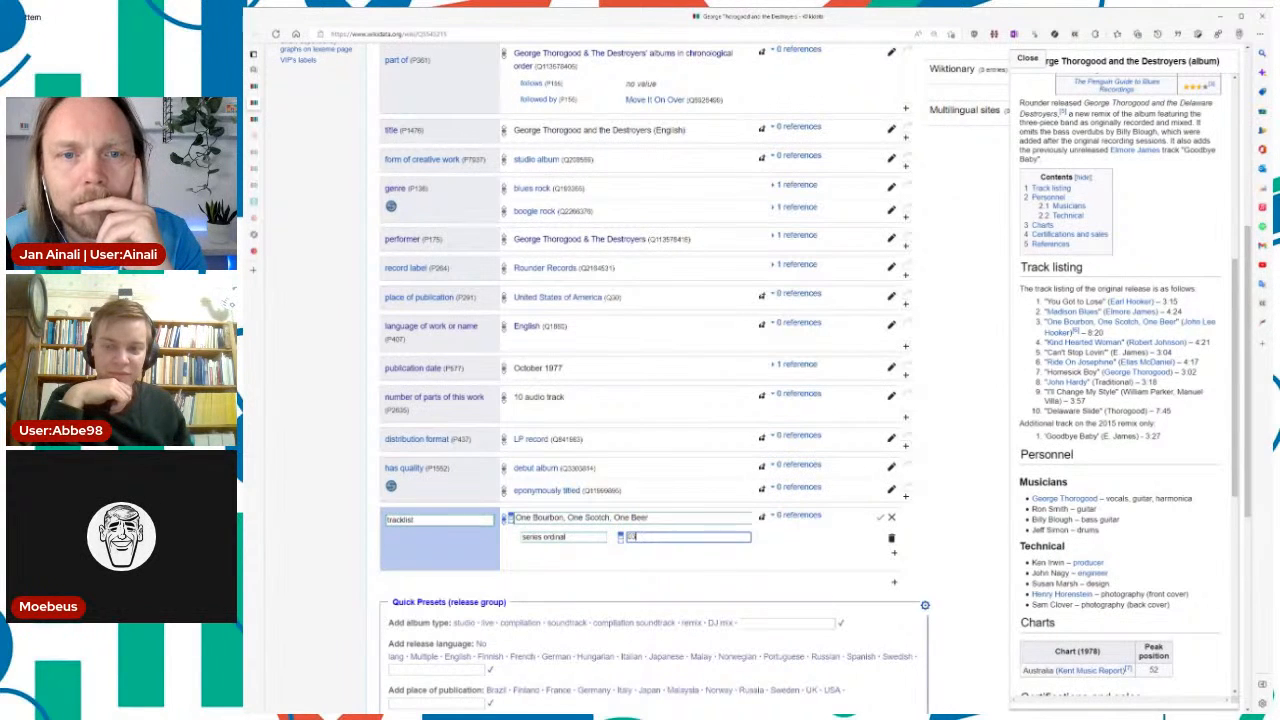
{"action": "key", "text": "Return"}
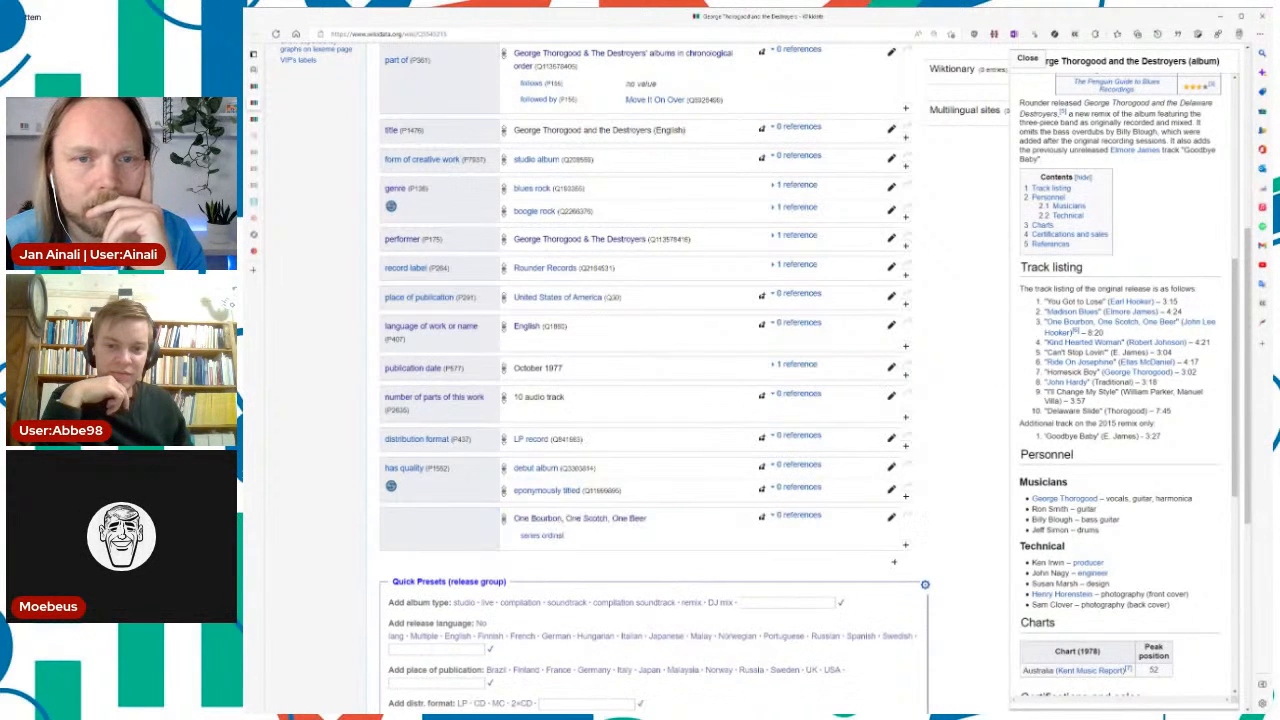
{"action": "key", "text": "F5"}
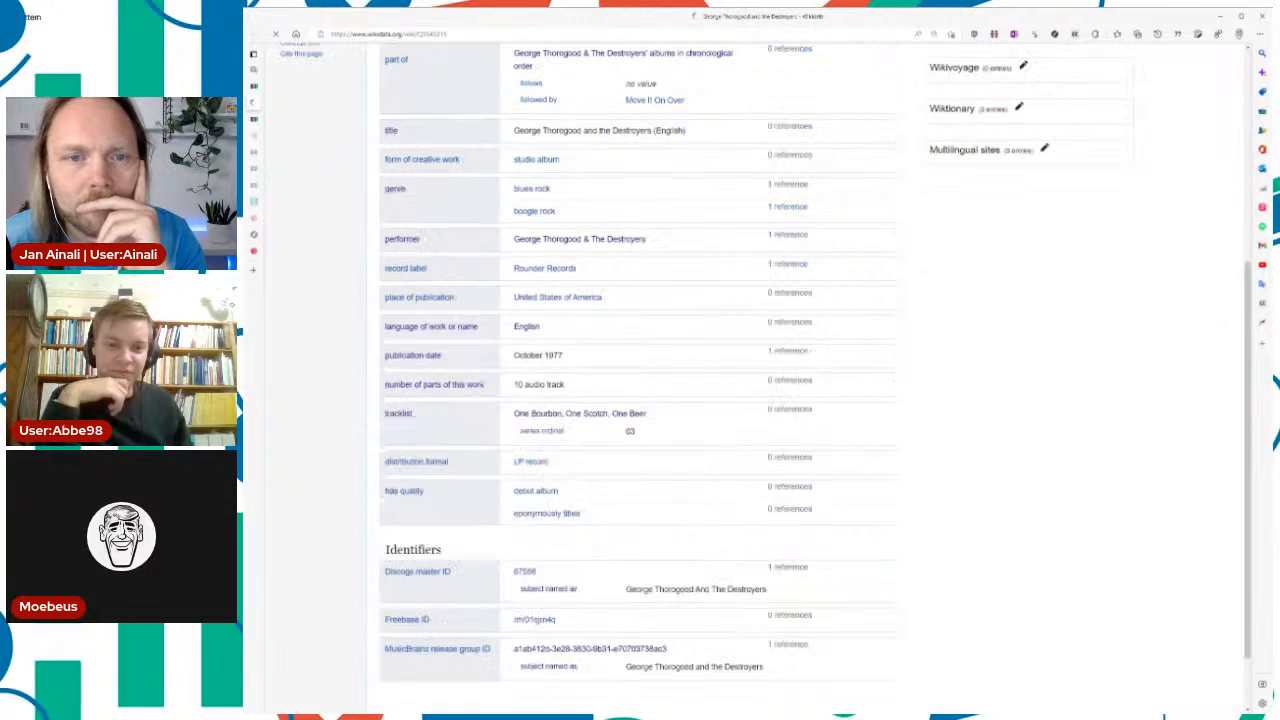
{"action": "scroll", "coordinate": [981, 368], "scroll_direction": "up", "scroll_amount": 4}
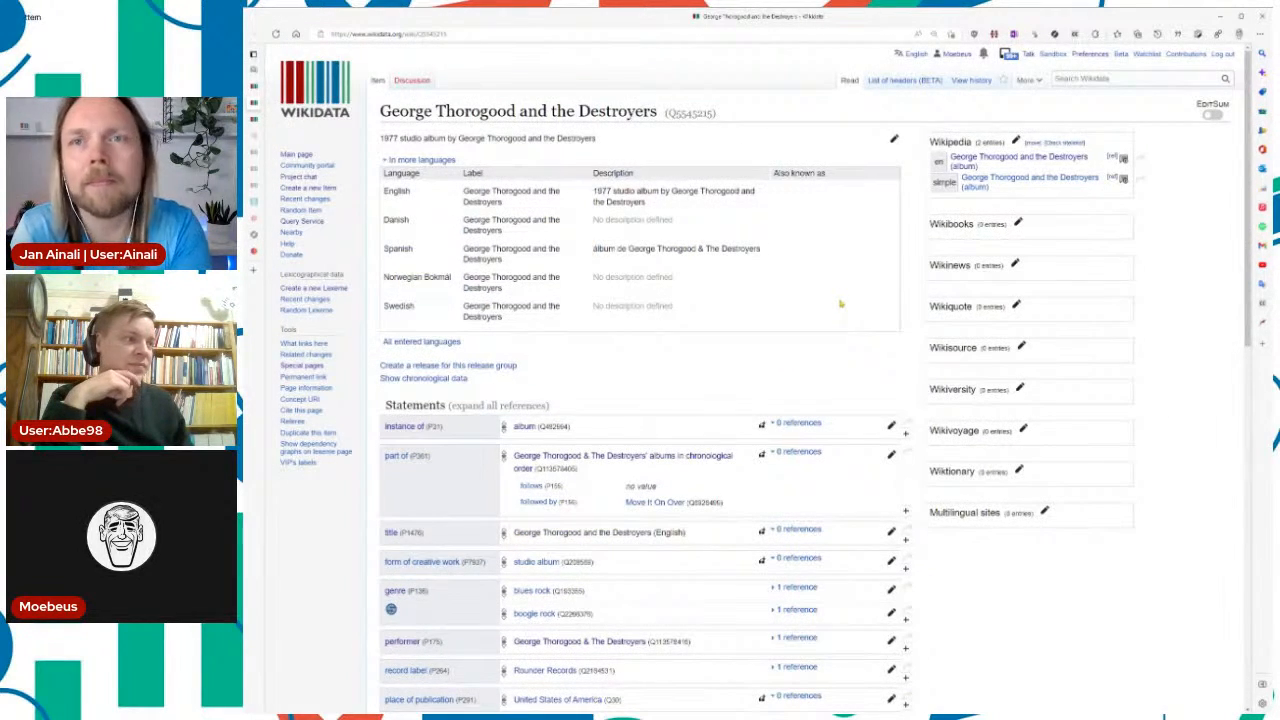
Step: Check the tracklist entry on the album item and the recording item's statements, closing both pages
{"action": "scroll", "coordinate": [838, 303], "scroll_direction": "down", "scroll_amount": 5}
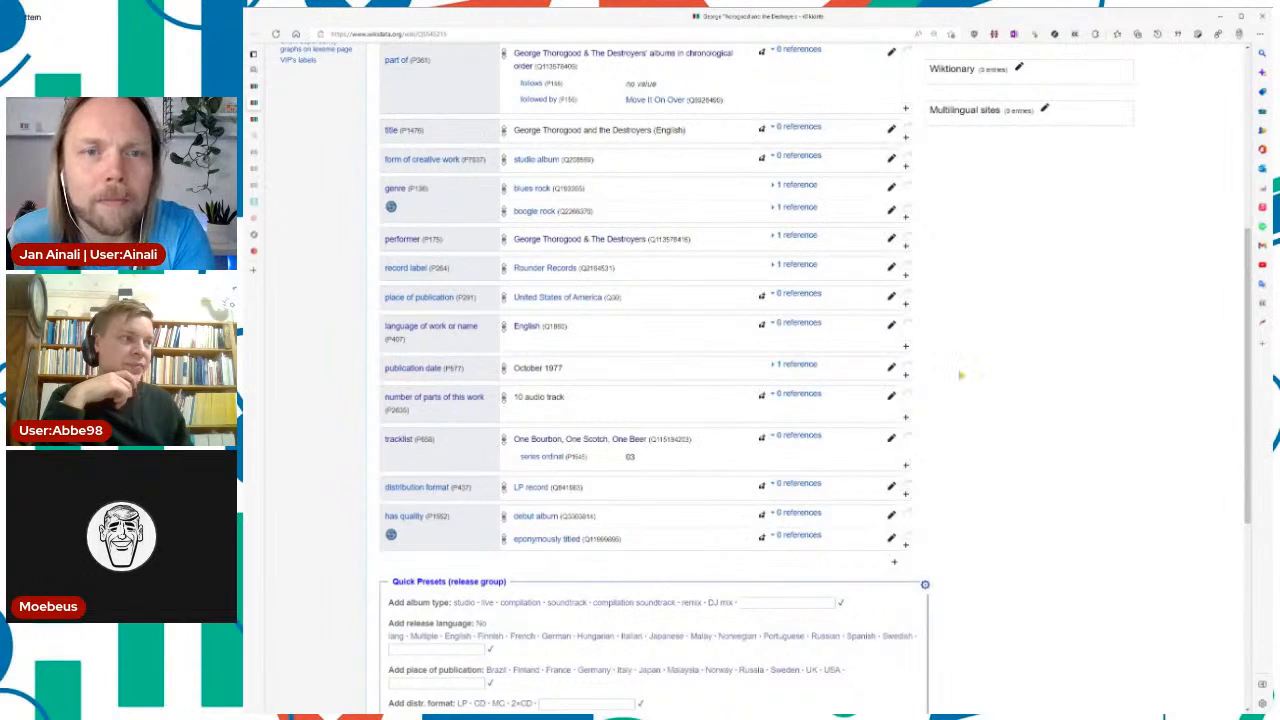
{"action": "scroll", "coordinate": [960, 374], "scroll_direction": "down", "scroll_amount": 3}
{"action": "key", "text": "ctrl+w"}
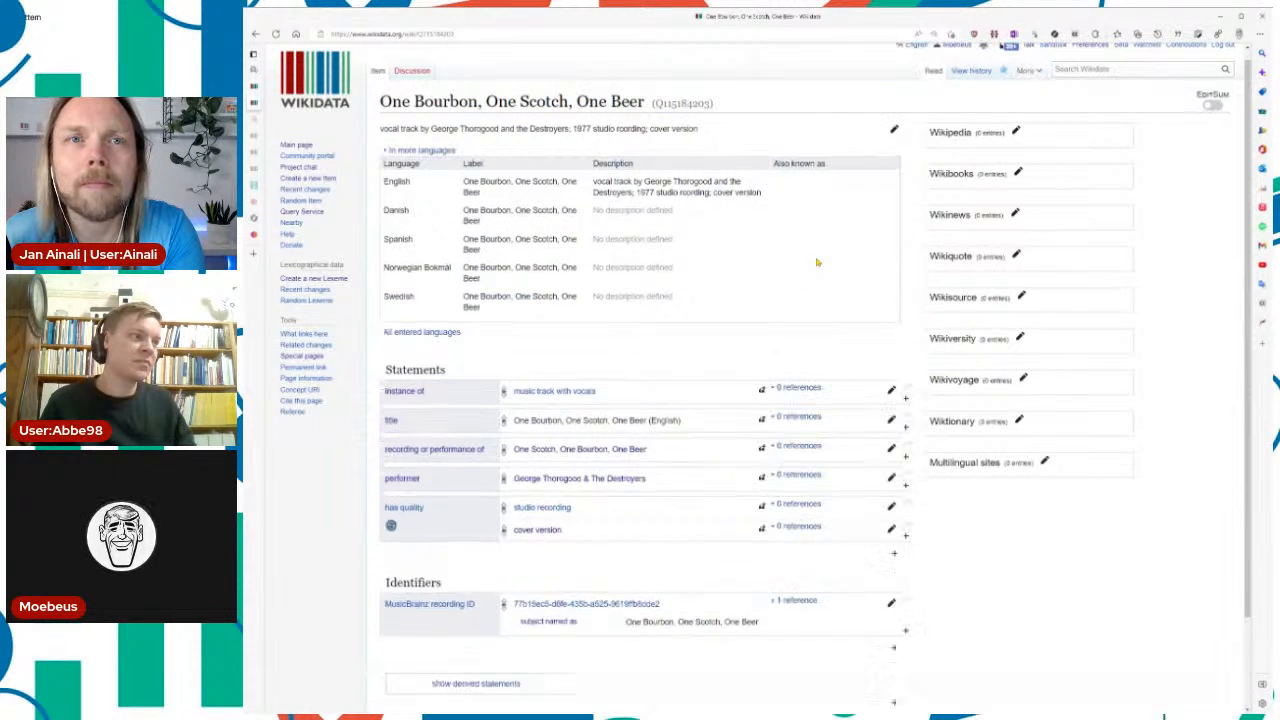
{"action": "scroll", "coordinate": [817, 262], "scroll_direction": "down", "scroll_amount": 3}
{"action": "scroll", "coordinate": [820, 262], "scroll_direction": "up", "scroll_amount": 3}
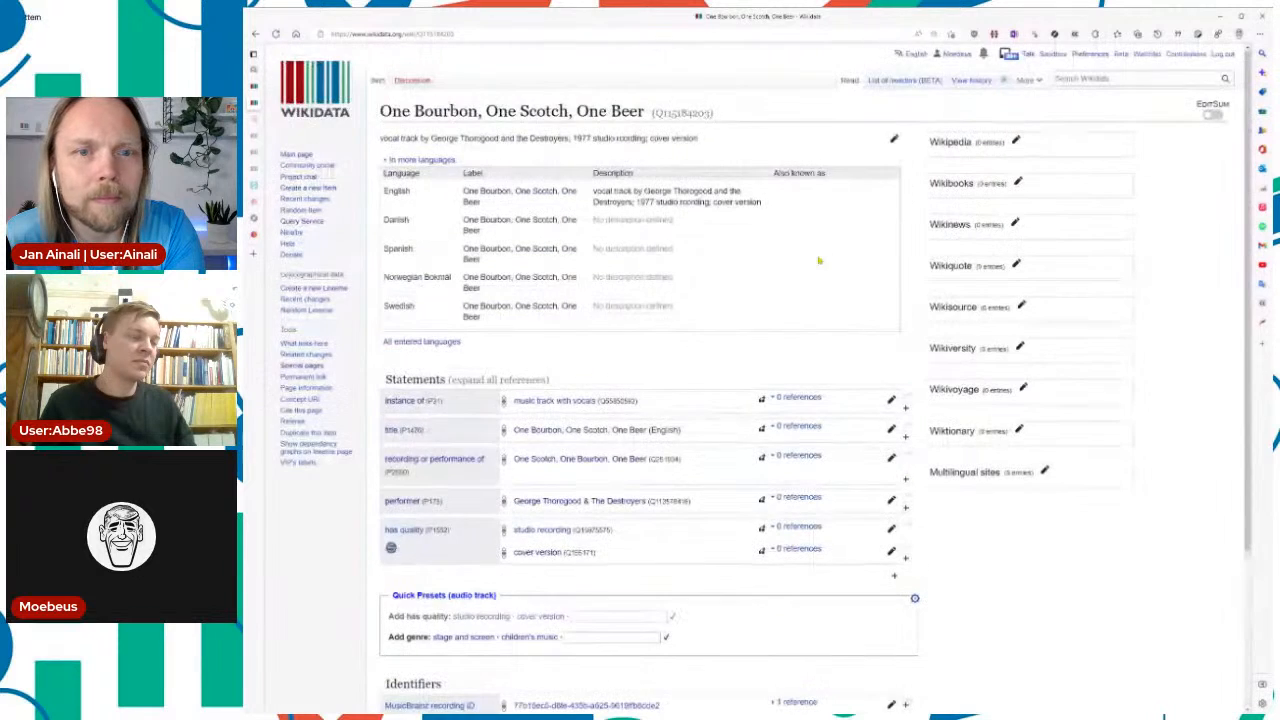
{"action": "key", "text": "ctrl+plus"}
{"action": "key", "text": "ctrl+w"}
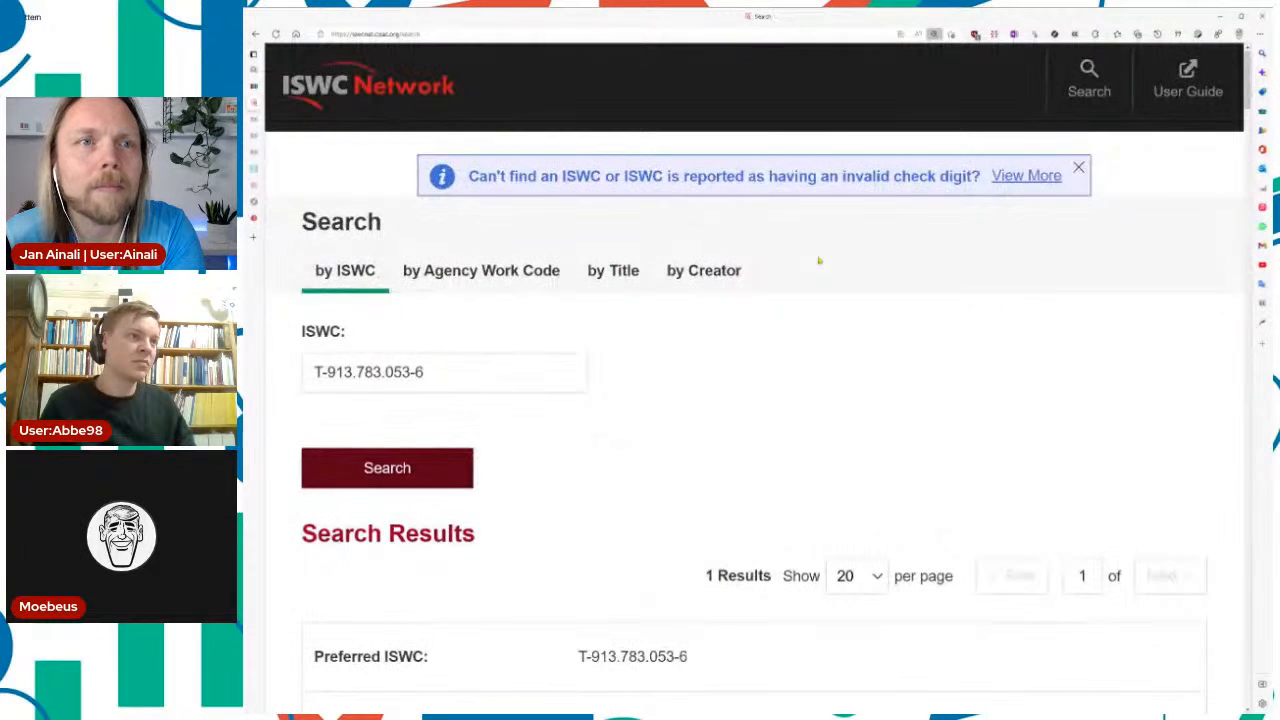
Step: Return to the composition item and remove its "part of" statement for the album George Thorogood and the Destroyers
{"action": "key", "text": "ctrl+minus"}
{"action": "key", "text": "ctrl+minus"}
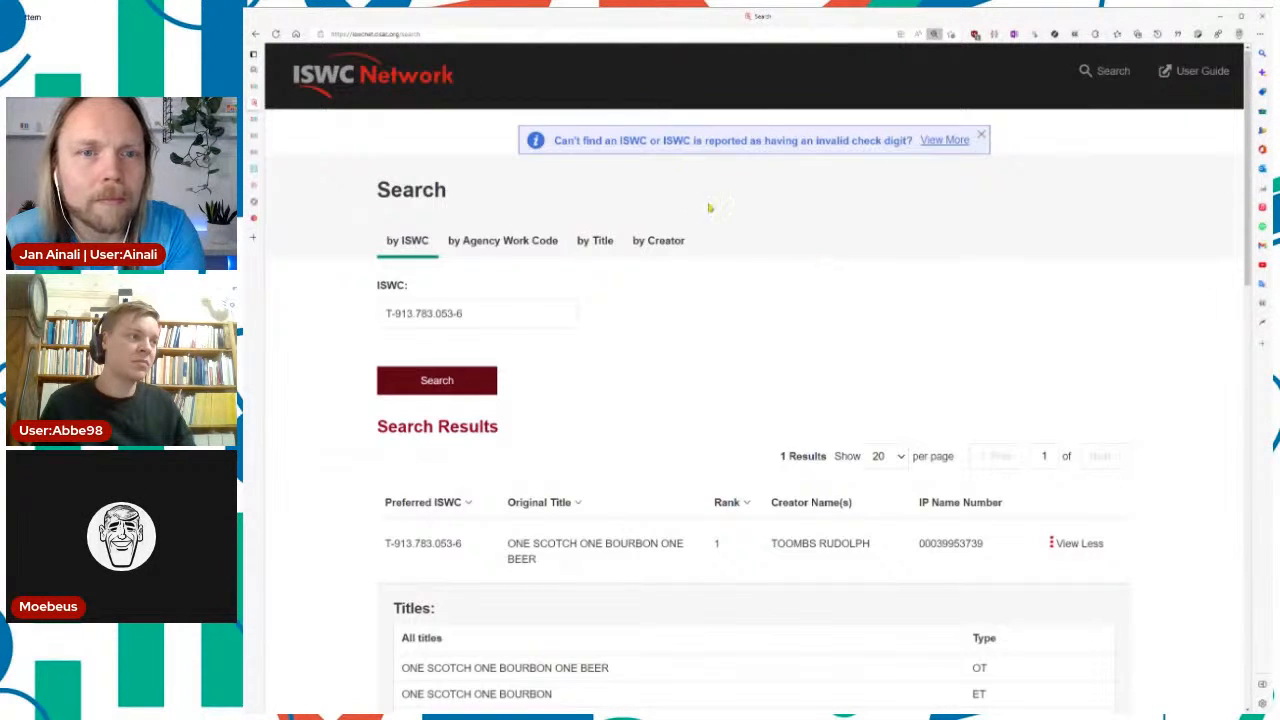
{"action": "left_click", "coordinate": [254, 86]}
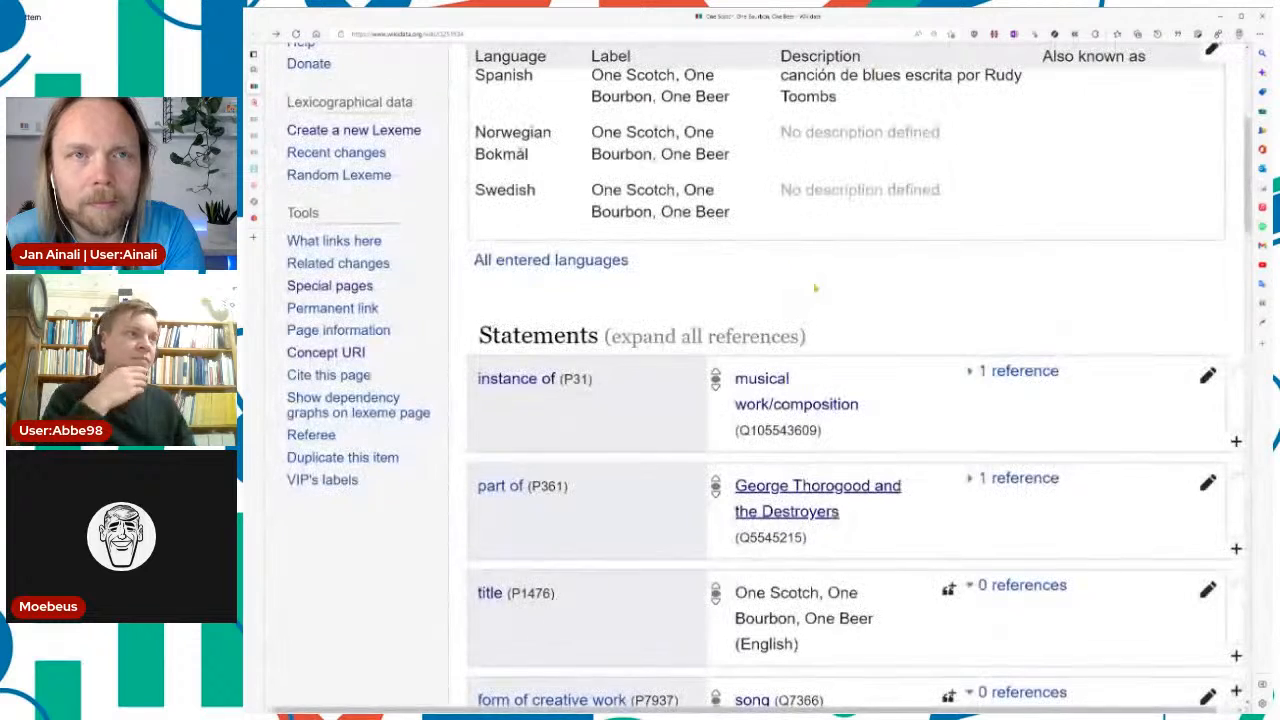
{"action": "key", "text": "ctrl+minus"}
{"action": "key", "text": "ctrl+minus"}
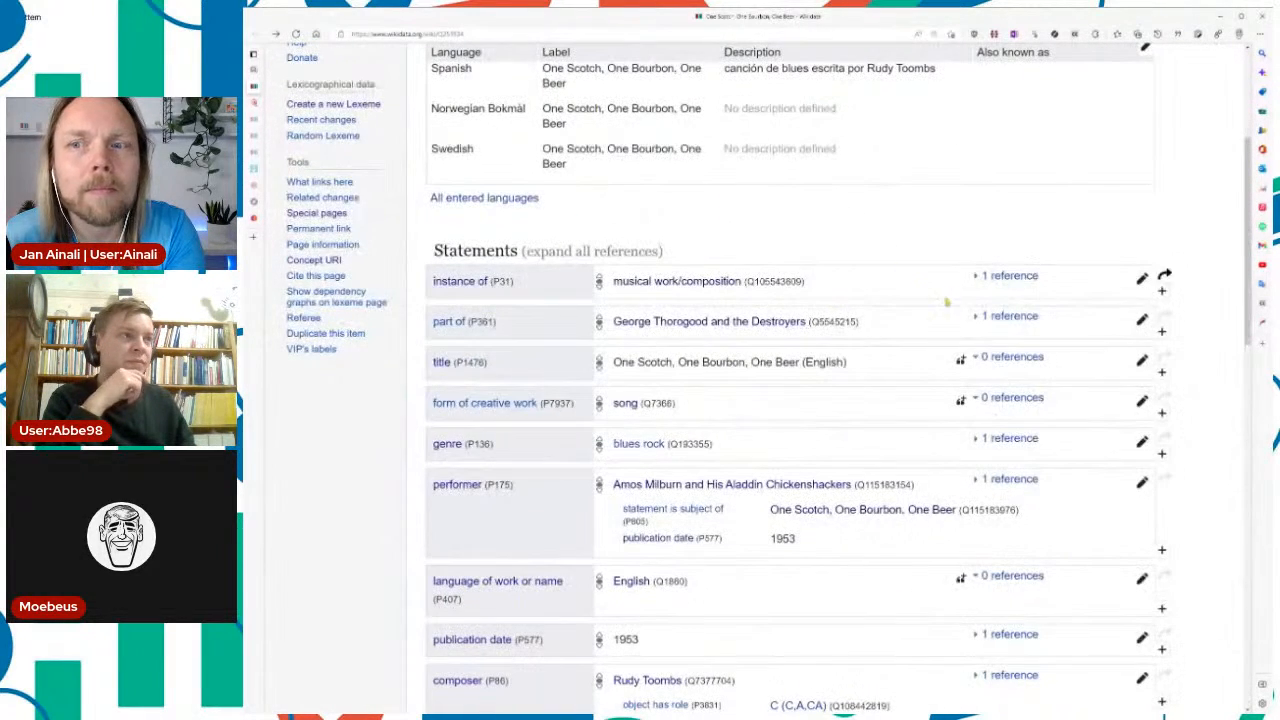
{"action": "left_click", "coordinate": [1142, 321]}
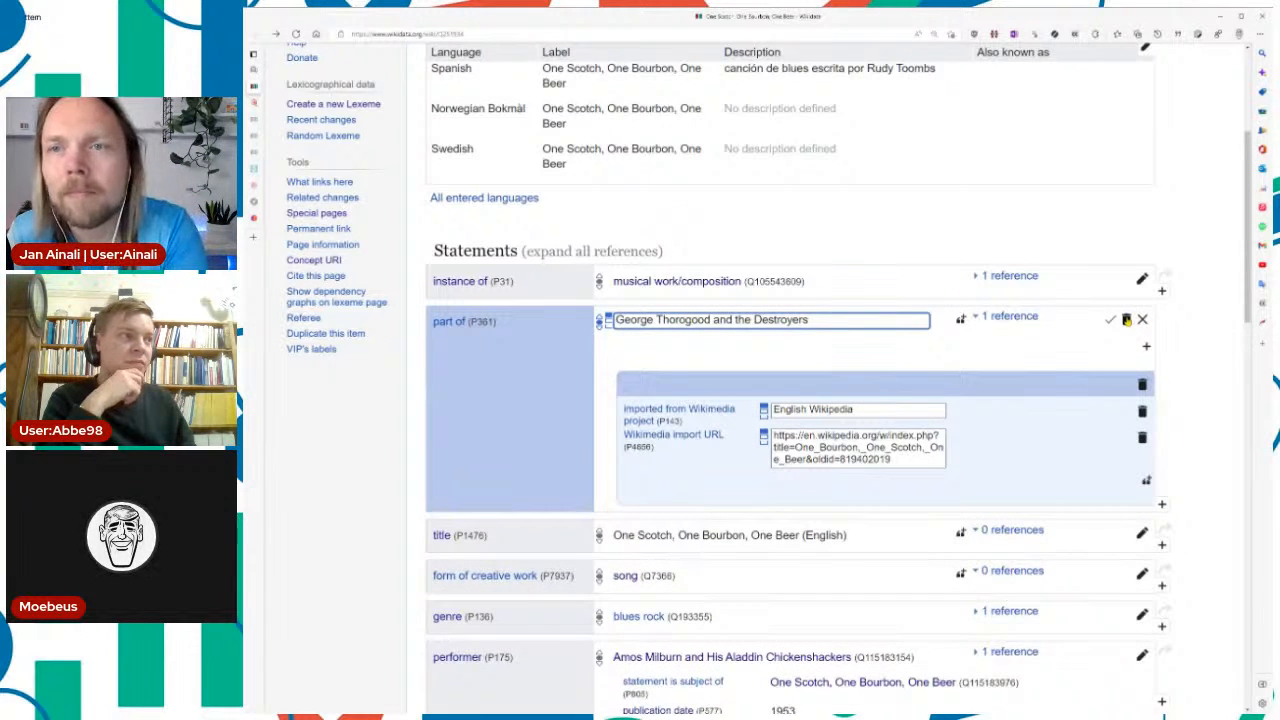
{"action": "left_click", "coordinate": [1126, 319]}
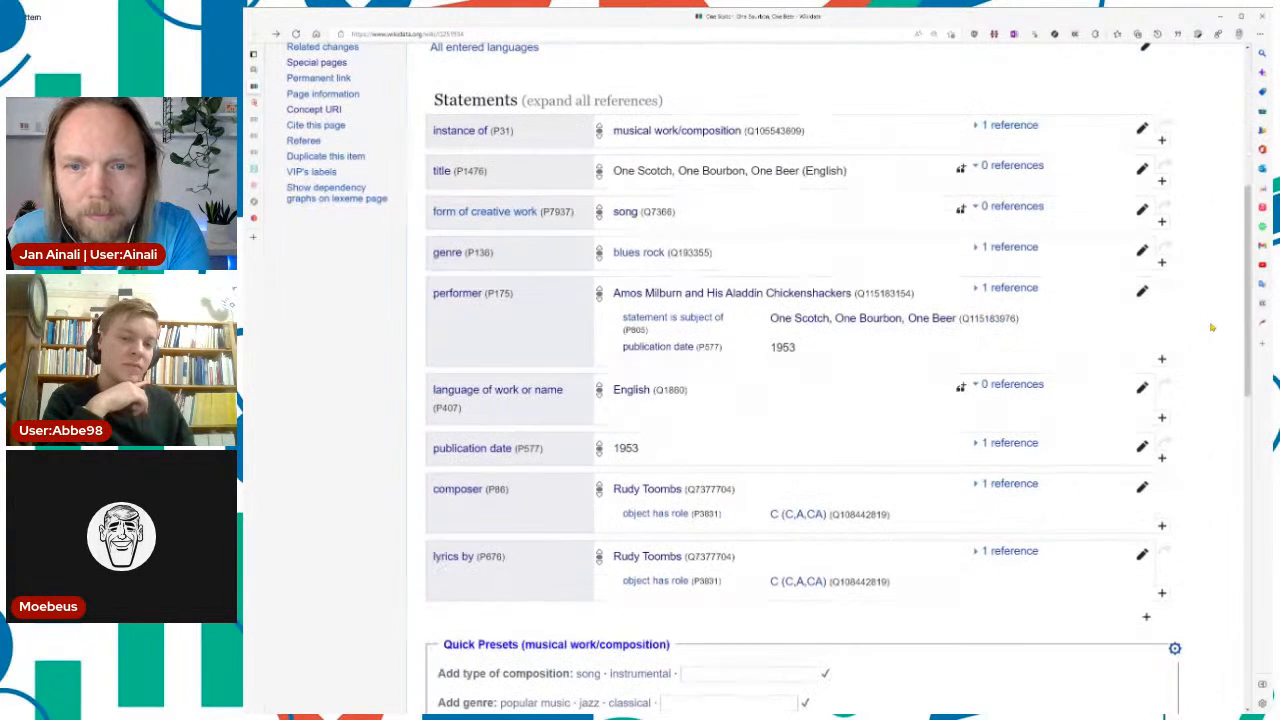
Step: Add the American musical group George Thorogood & The Destroyers as a second performer value on the composition item
{"action": "left_click", "coordinate": [1161, 358]}
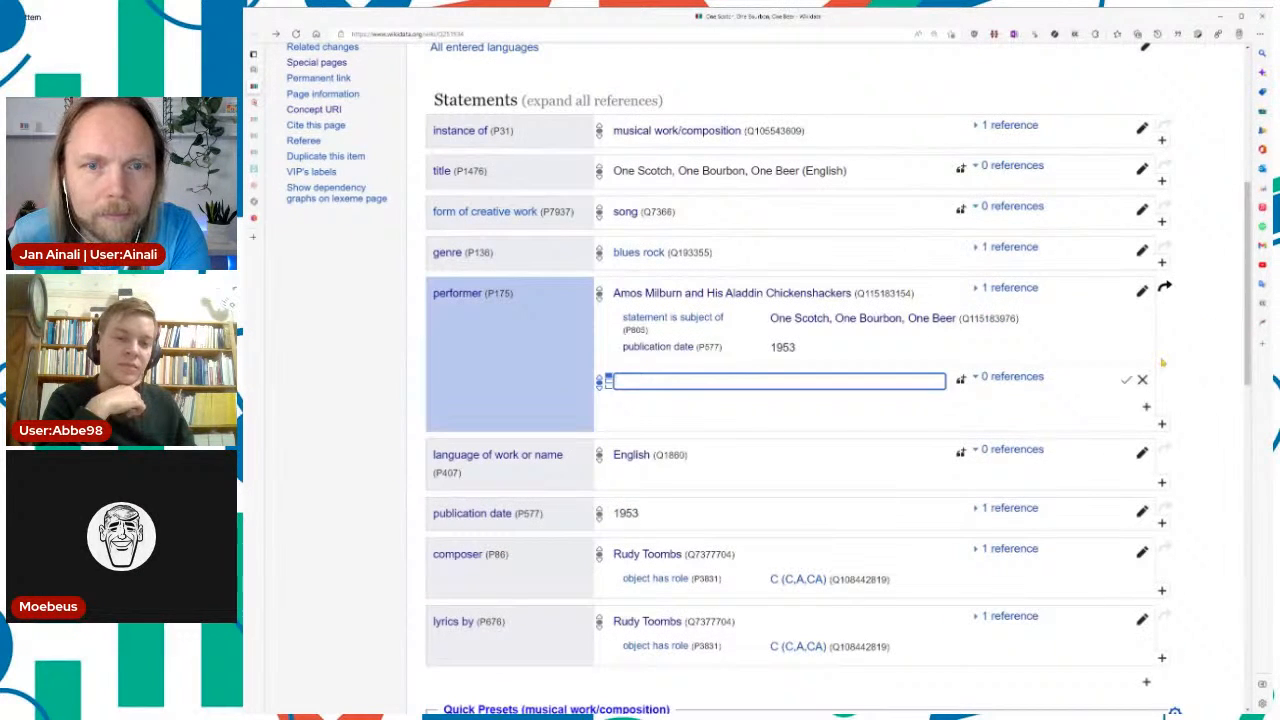
{"action": "key", "text": "alt+Tab"}
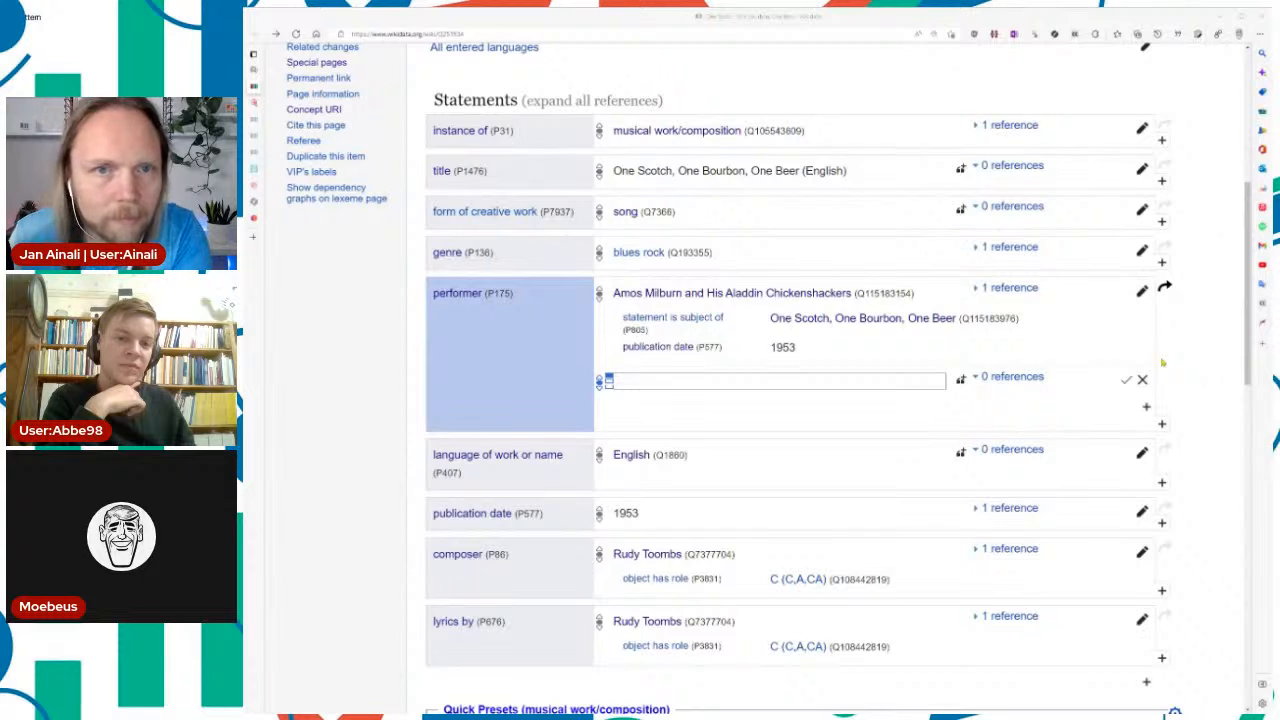
{"action": "key", "text": "alt+Tab"}
{"action": "type", "text": "George Thorogood and the Destroyers"}
{"action": "key", "text": "Down"}
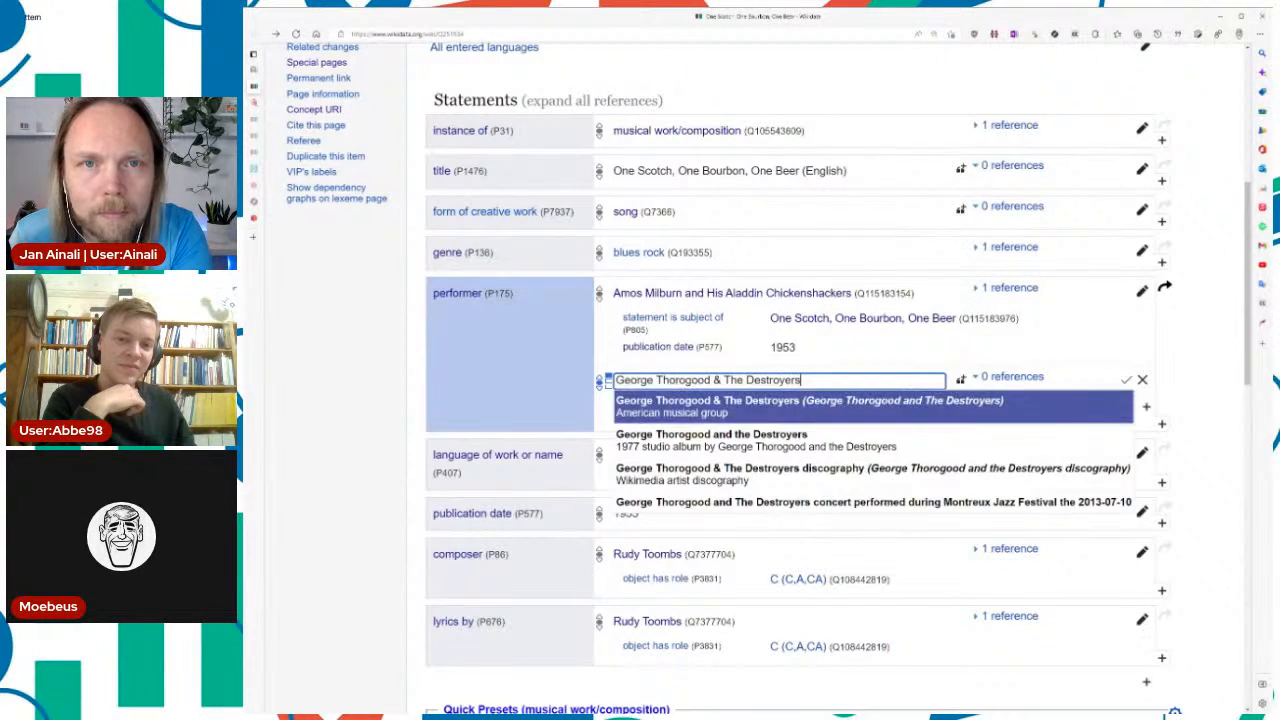
{"action": "key", "text": "Tab"}
Step: Start a "statement is subject of" qualifier on the new performer statement
{"action": "key", "text": "Return"}
{"action": "type", "text": "statement is"}
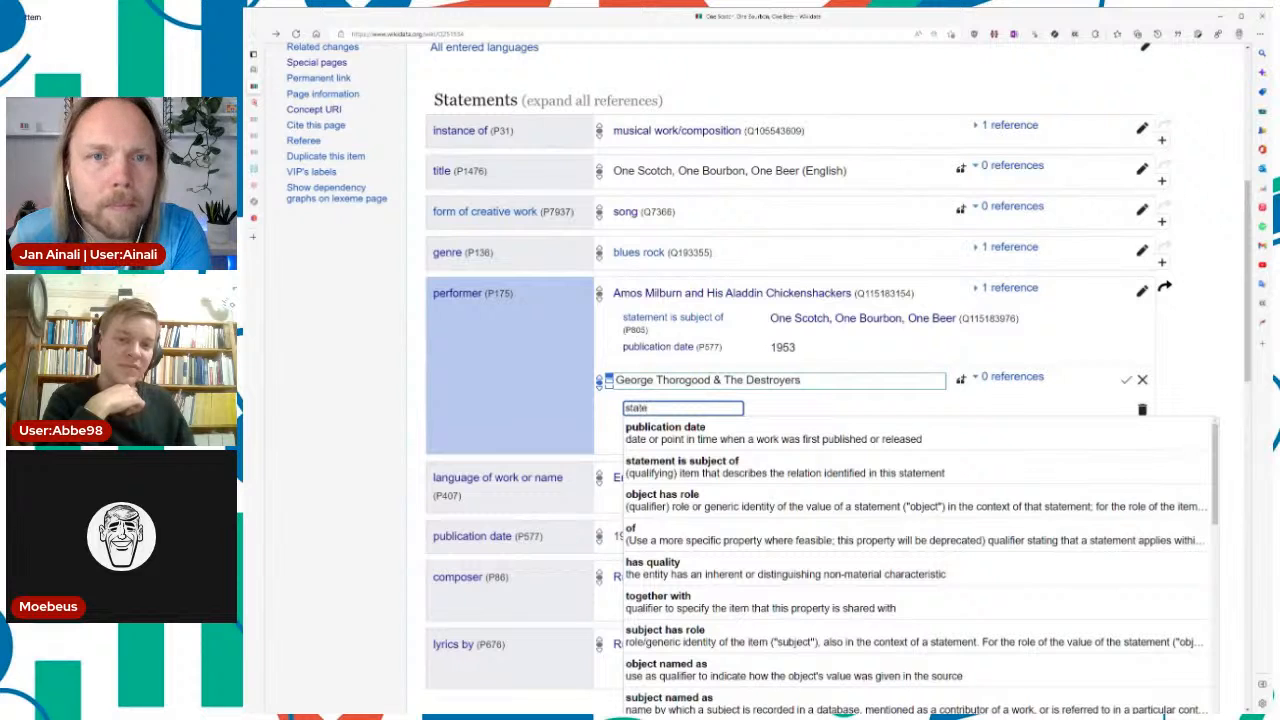
{"action": "key", "text": "Down"}
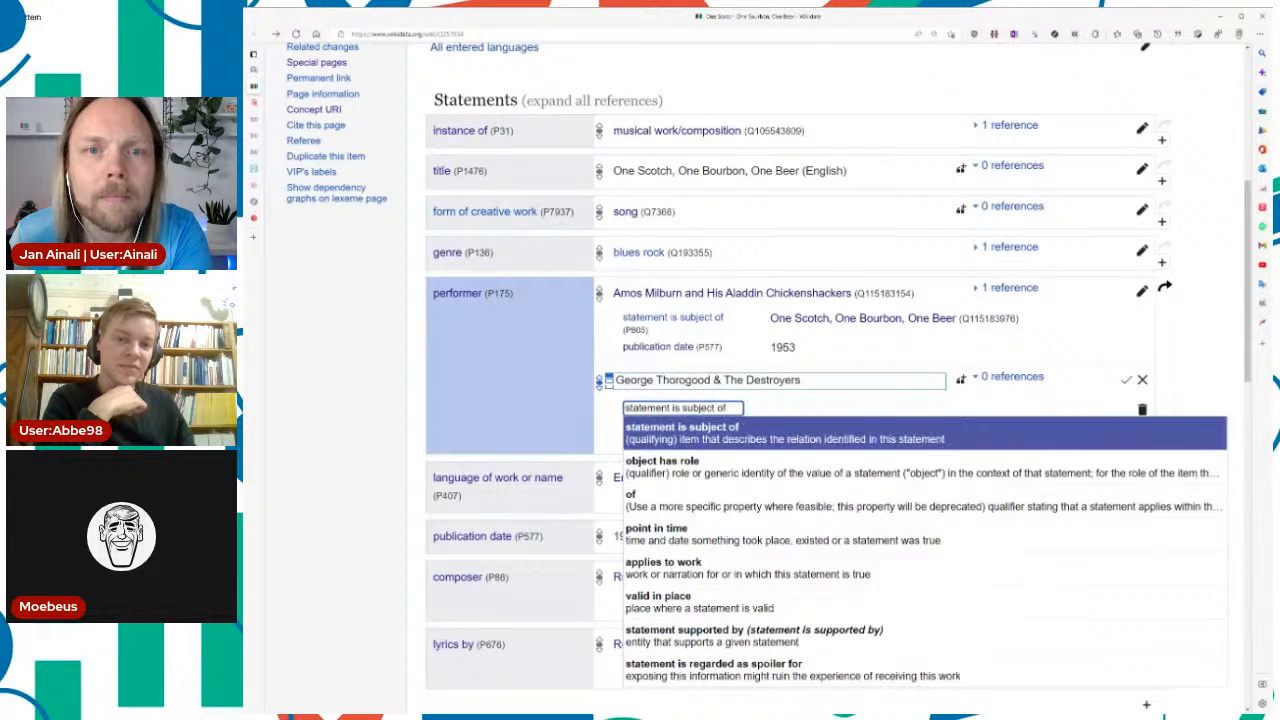
{"action": "key", "text": "Tab"}
{"action": "key", "text": "alt+Tab"}
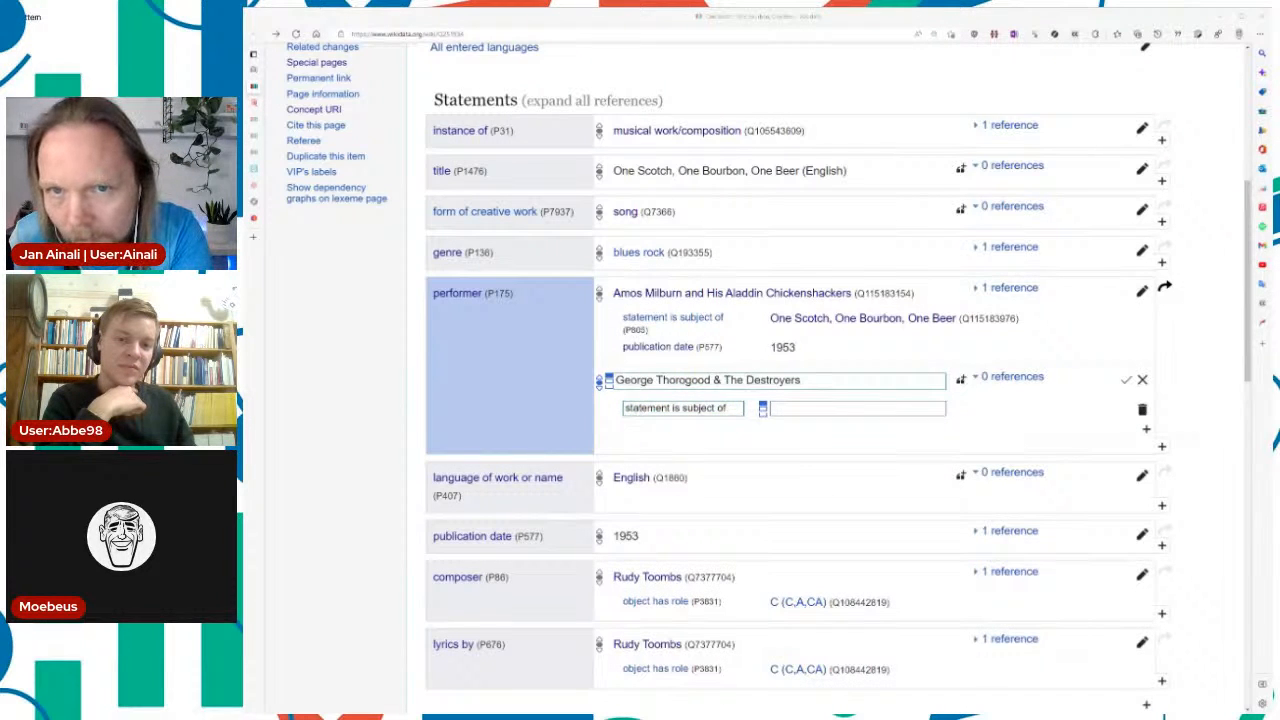
{"action": "key", "text": "alt+Tab"}
{"action": "type", "text": "One Scotch, One Bourbon, One Beer"}
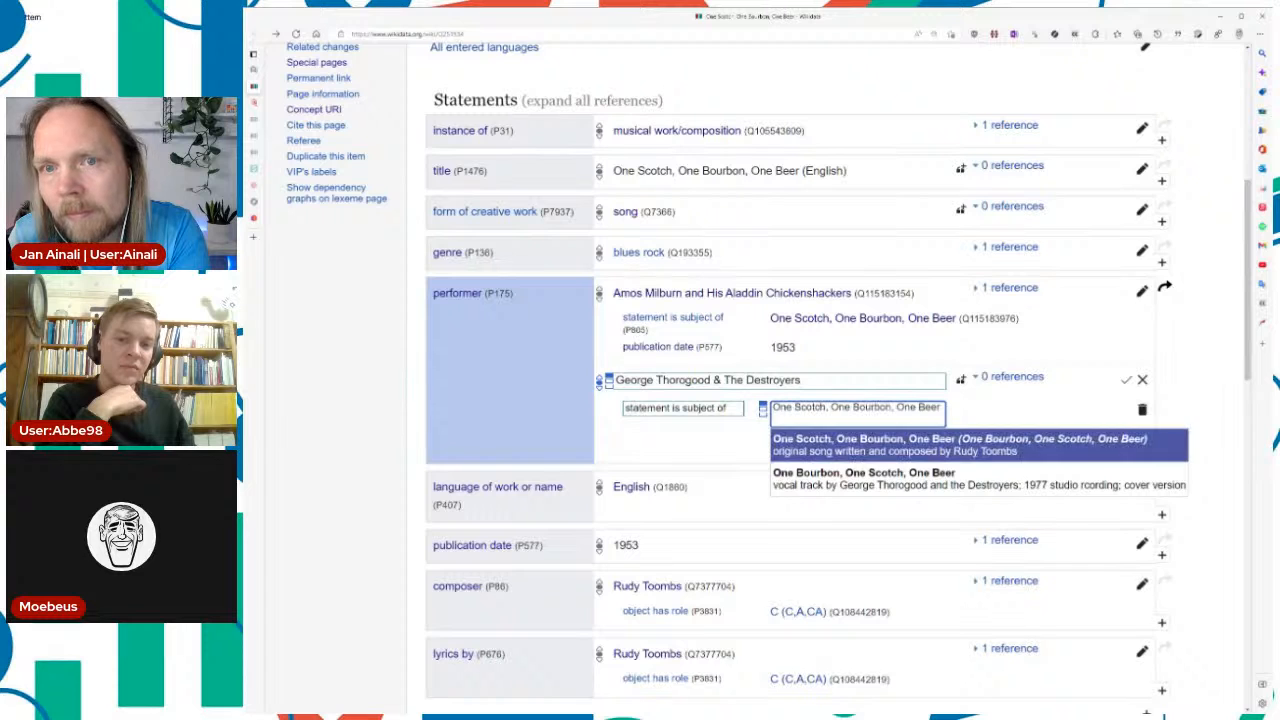
{"action": "key", "text": "Down"}
{"action": "key", "text": "Down"}
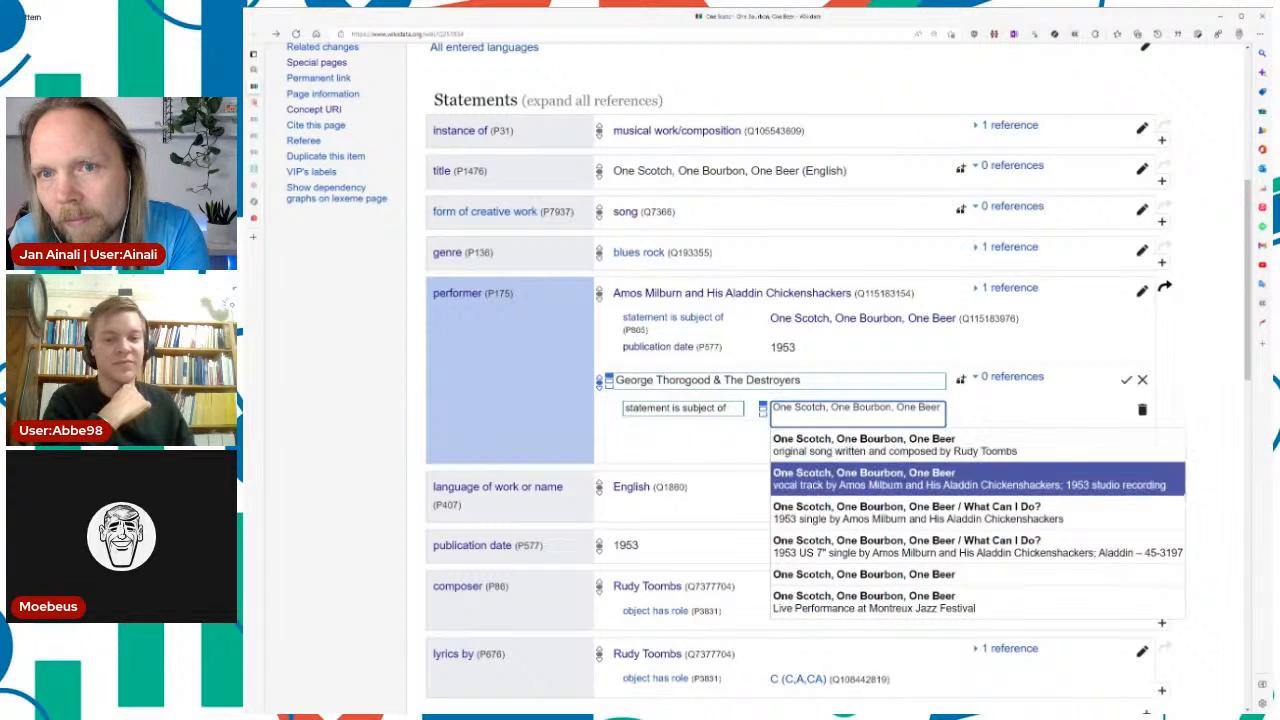
{"action": "key", "text": "Down"}
Step: Set the "statement is subject of" qualifier to the George Thorogood recording "One Bourbon, One Scotch, One Beer"
{"action": "key", "text": "ctrl+a"}
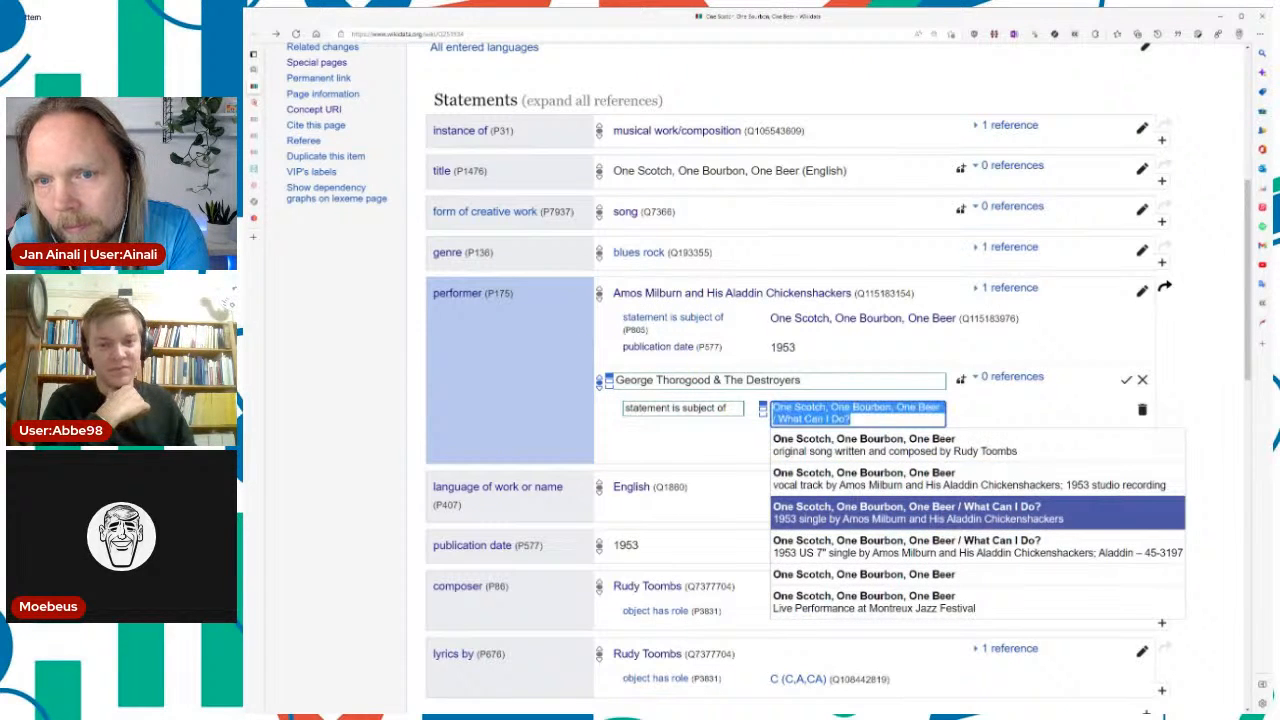
{"action": "type", "text": "One Bourbon, One Scotch, One Beer"}
{"action": "key", "text": "Down"}
{"action": "key", "text": "Down"}
{"action": "key", "text": "Return"}
{"action": "key", "text": "Tab"}
Step: Add a "publication date" qualifier of 1977 to the George Thorogood & The Destroyers performer statement
{"action": "key", "text": "Tab"}
{"action": "key", "text": "Return"}
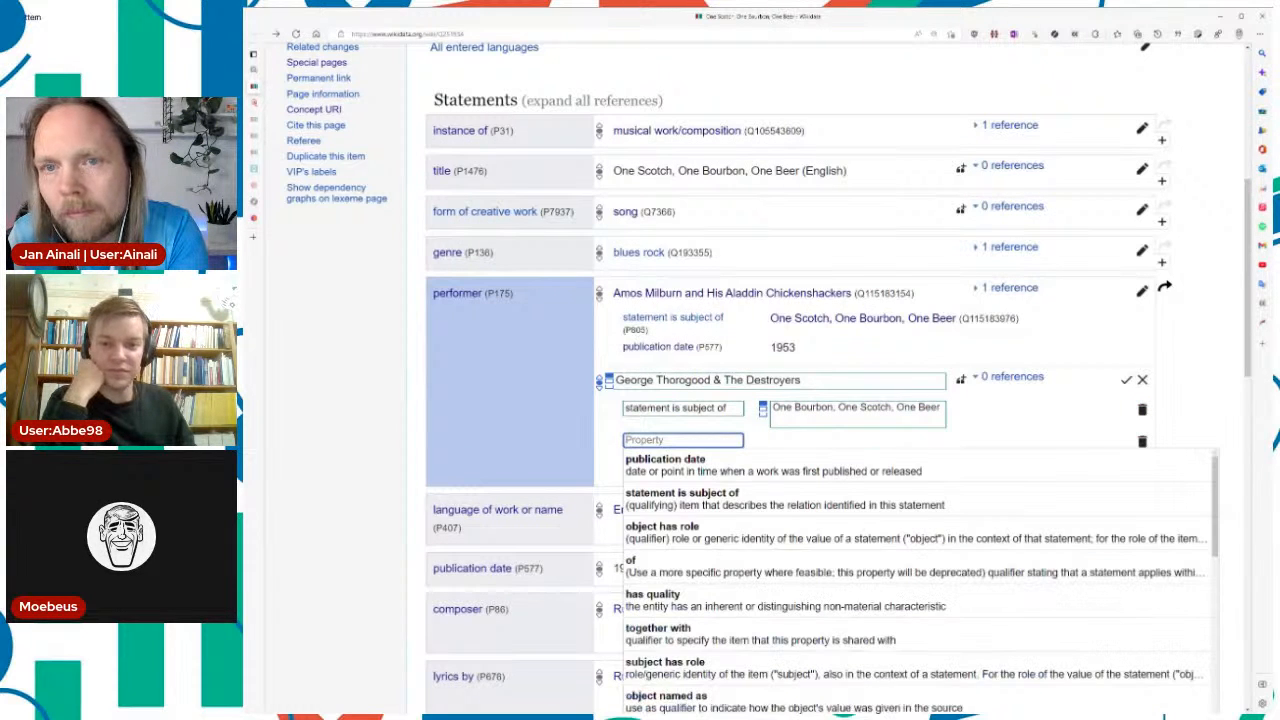
{"action": "key", "text": "Down"}
{"action": "key", "text": "Return"}
{"action": "type", "text": "1977"}
{"action": "key", "text": "Tab"}
{"action": "key", "text": "Tab"}
{"action": "key", "text": "Tab"}
{"action": "key", "text": "Tab"}
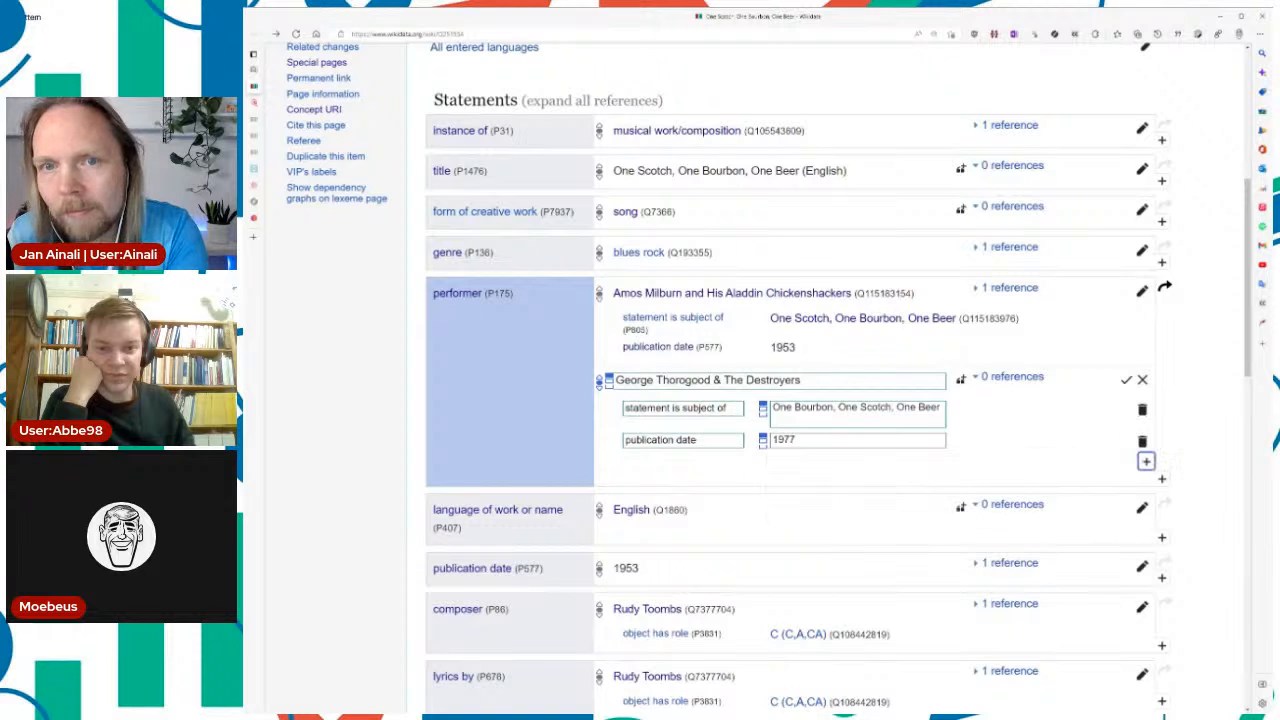
Step: Add a "has quality" qualifier with the value "cover version" and publish the performer statement
{"action": "key", "text": "Return"}
{"action": "type", "text": "has ro"}
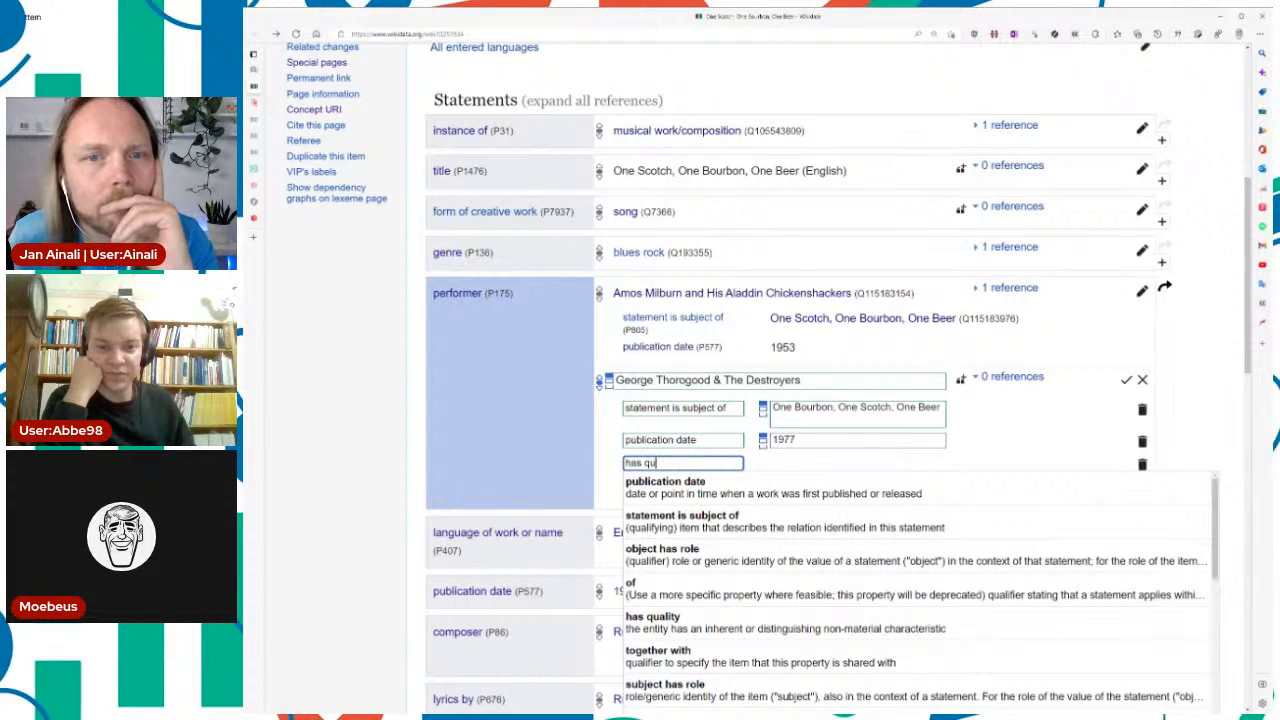
{"action": "key", "text": "Down"}
{"action": "key", "text": "Down"}
{"action": "key", "text": "Return"}
{"action": "type", "text": "c"}
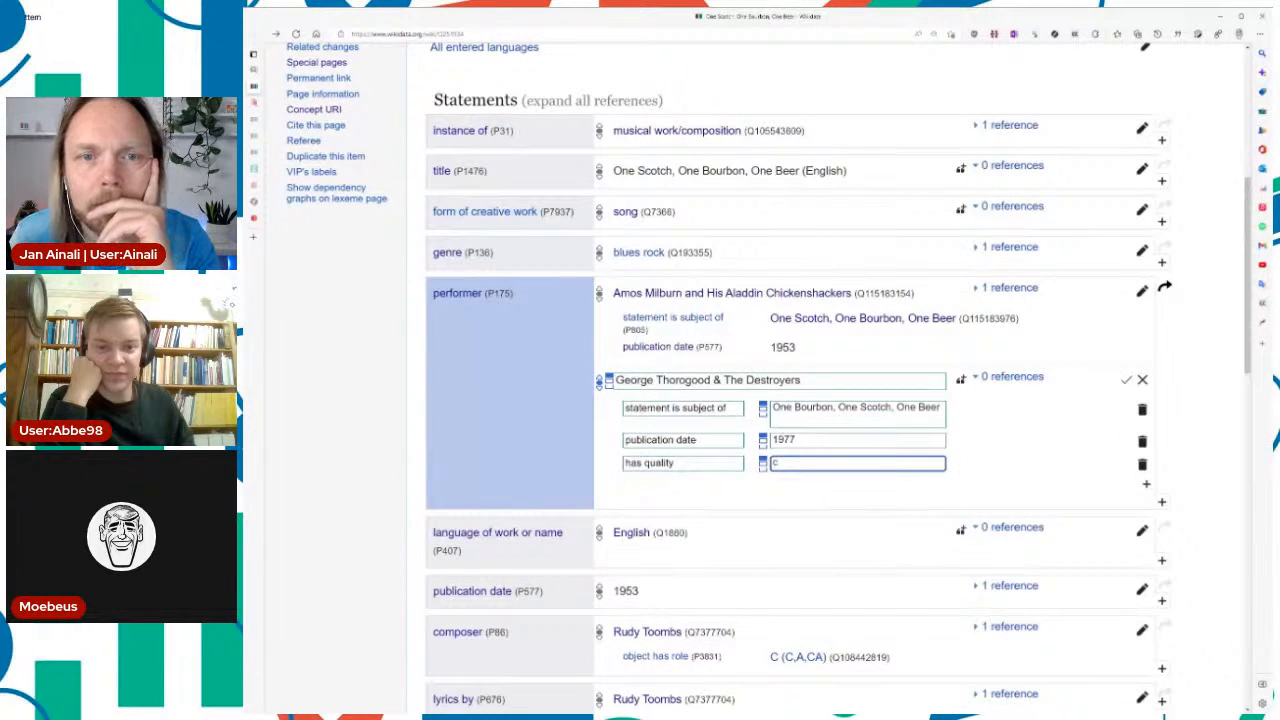
{"action": "type", "text": "over version"}
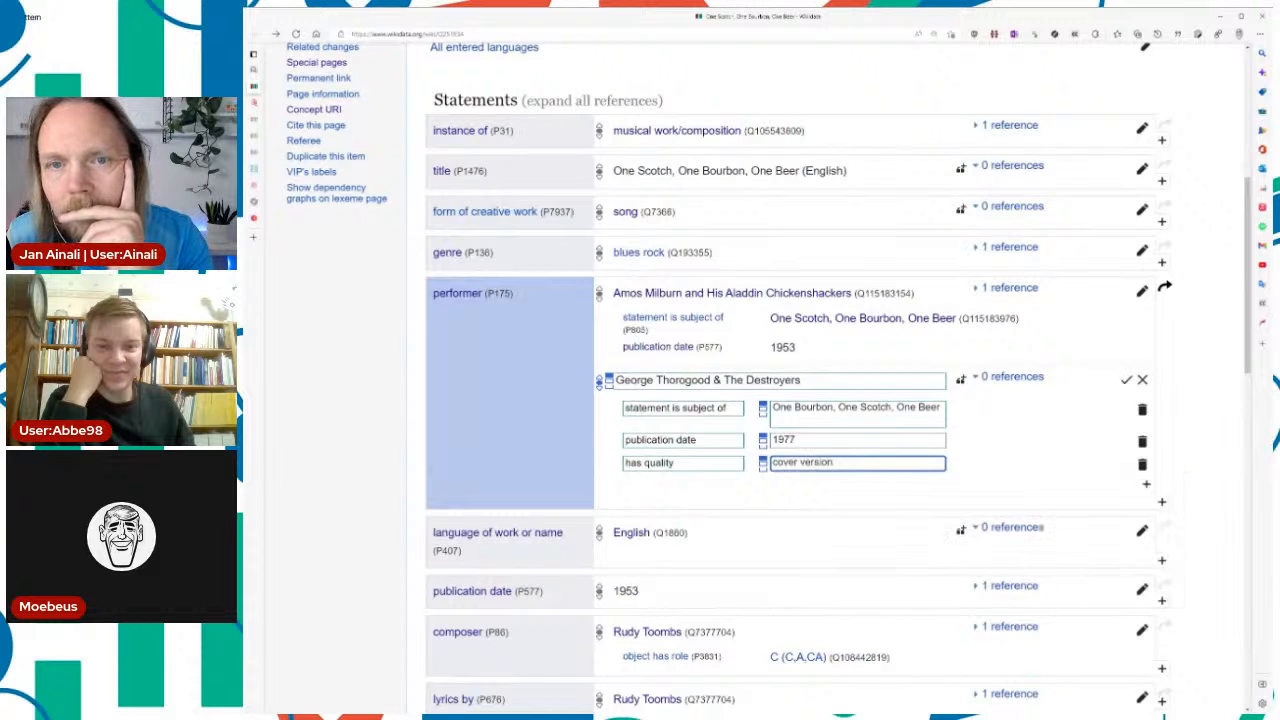
{"action": "key", "text": "Return"}
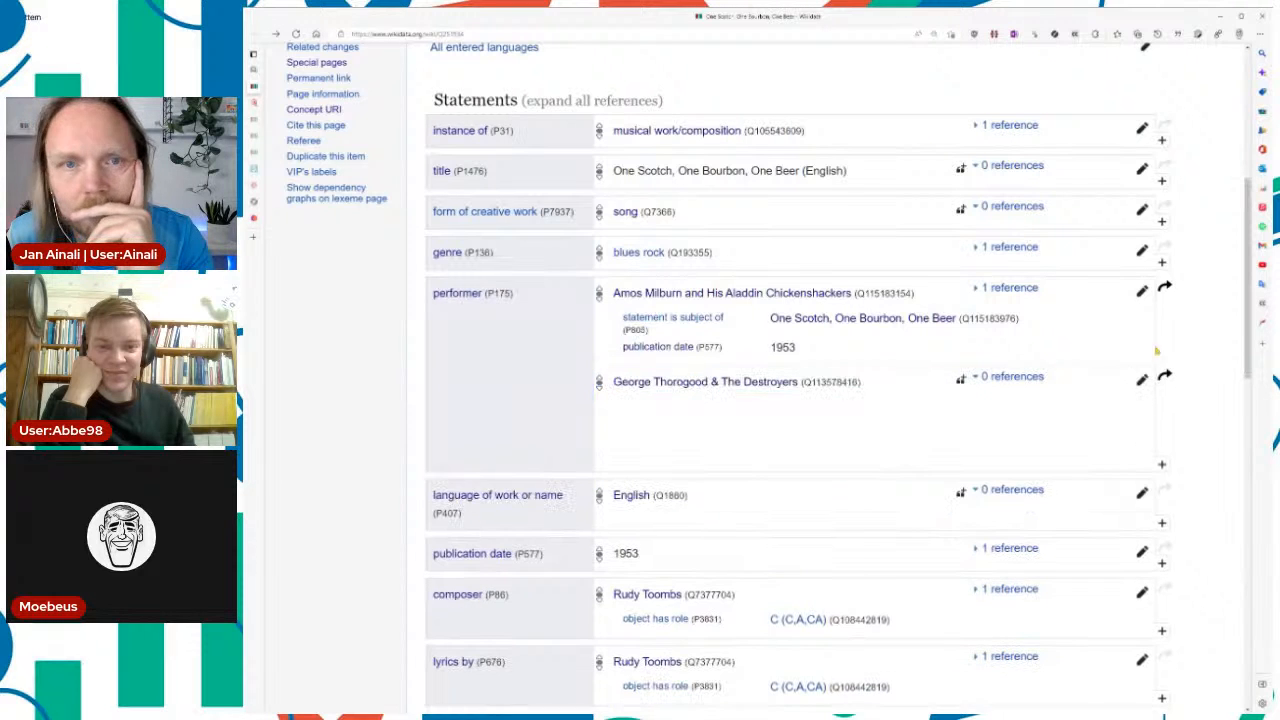
Step: Give the Amos Milburn and His Aladdin Chickenshackers performer statement preferred rank, publish it and reload the item
{"action": "left_click", "coordinate": [1141, 290]}
{"action": "left_click", "coordinate": [600, 294]}
{"action": "left_click", "coordinate": [647, 312]}
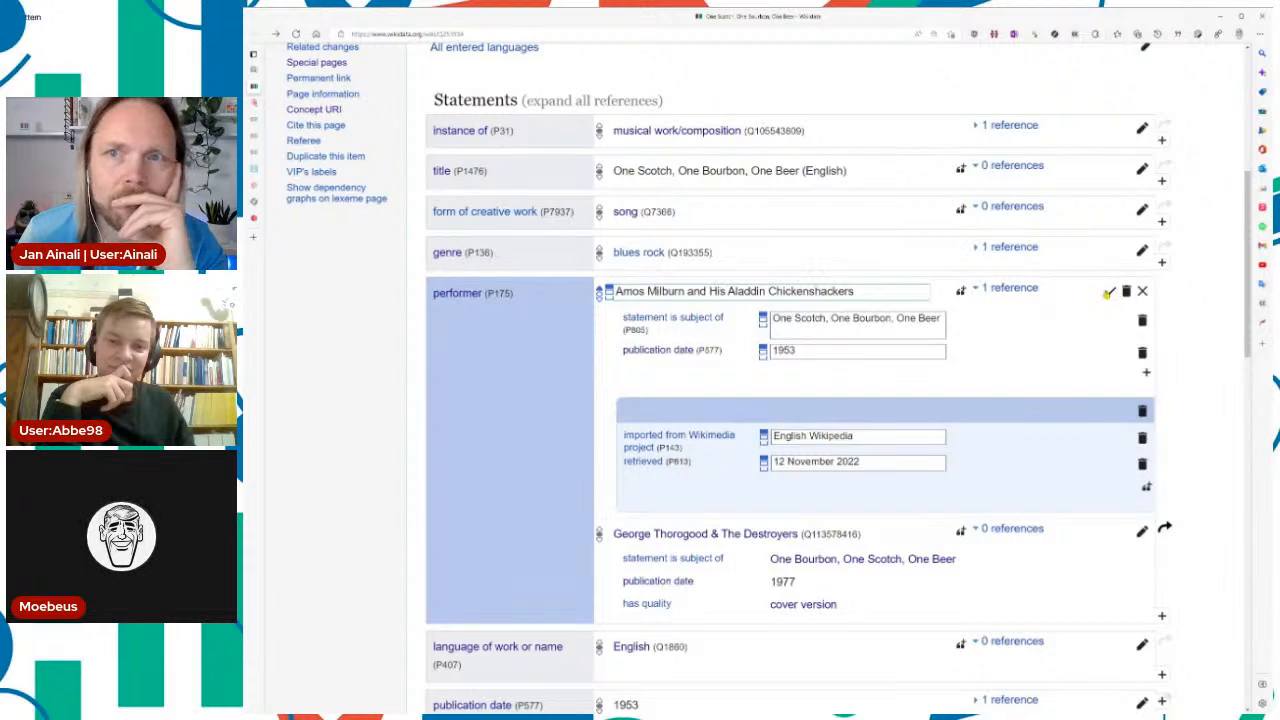
{"action": "left_click", "coordinate": [1110, 290]}
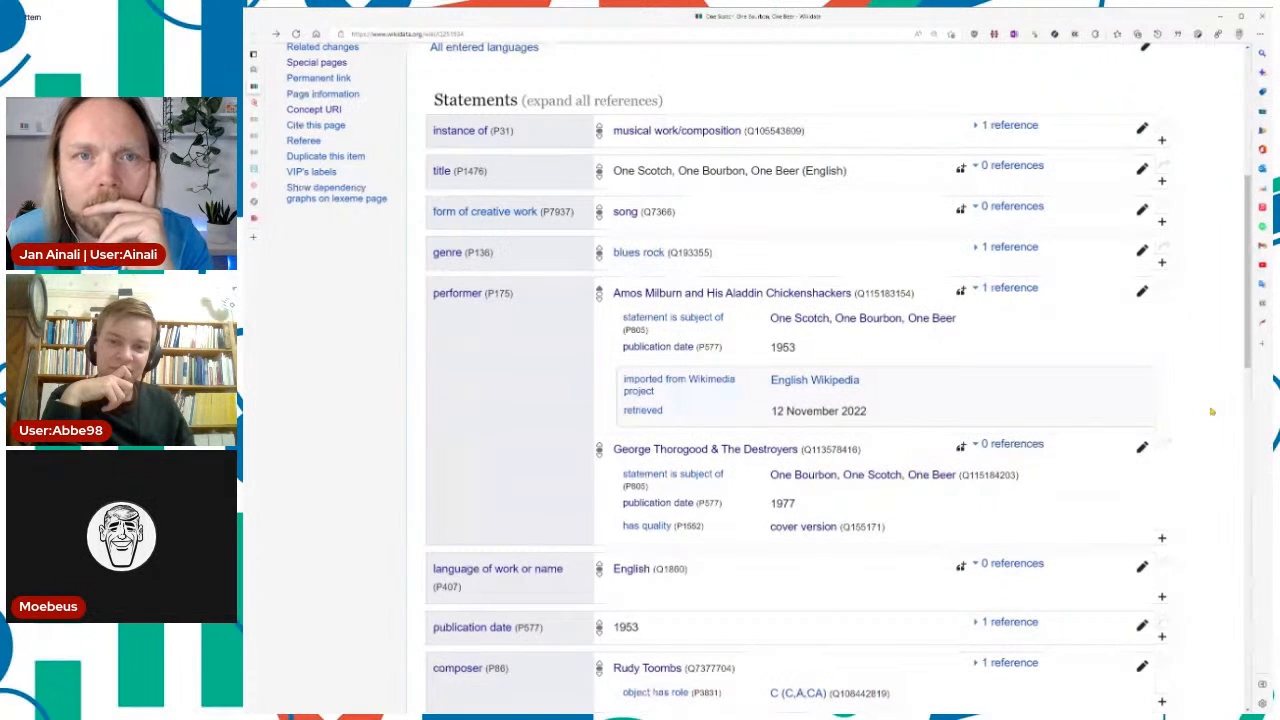
{"action": "key", "text": "F5"}
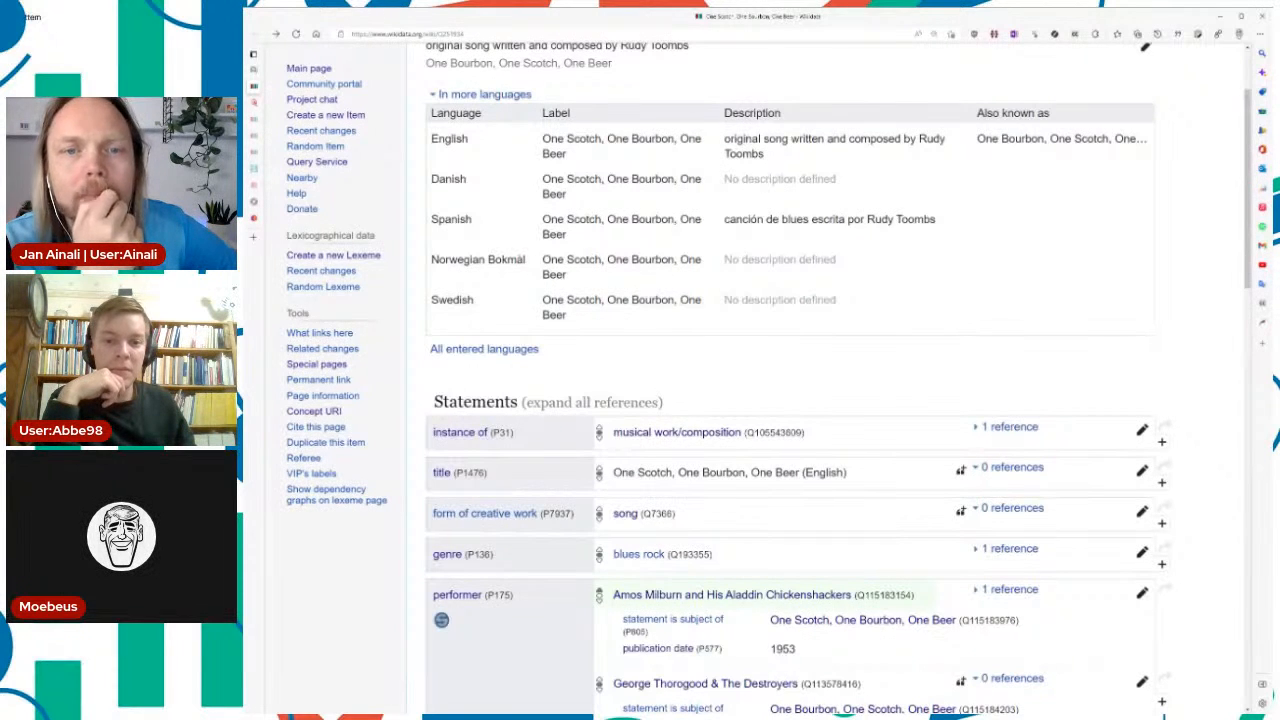
Step: Copy the ID of the George Thorogood recording item from the performer statement's "statement is subject of" qualifier
{"action": "scroll", "coordinate": [939, 182], "scroll_direction": "down", "scroll_amount": 2}
{"action": "scroll", "coordinate": [939, 182], "scroll_direction": "down", "scroll_amount": 3}
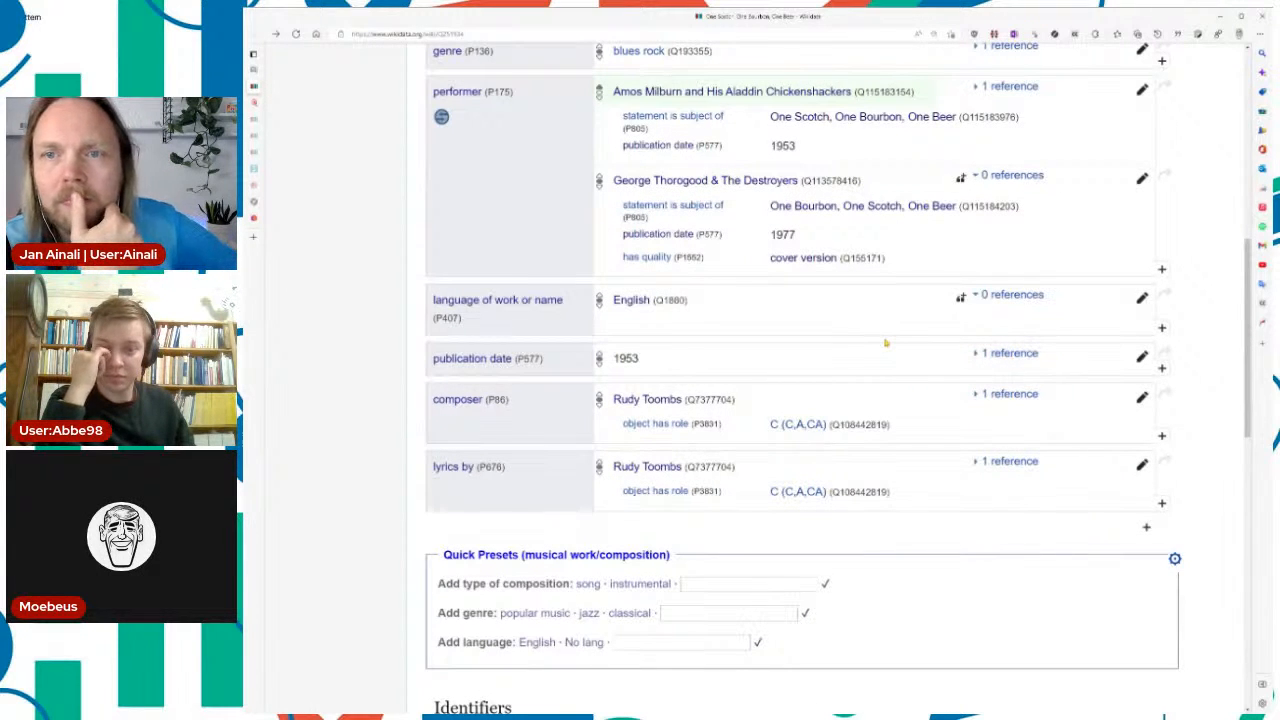
{"action": "scroll", "coordinate": [515, 546], "scroll_direction": "down", "scroll_amount": 3}
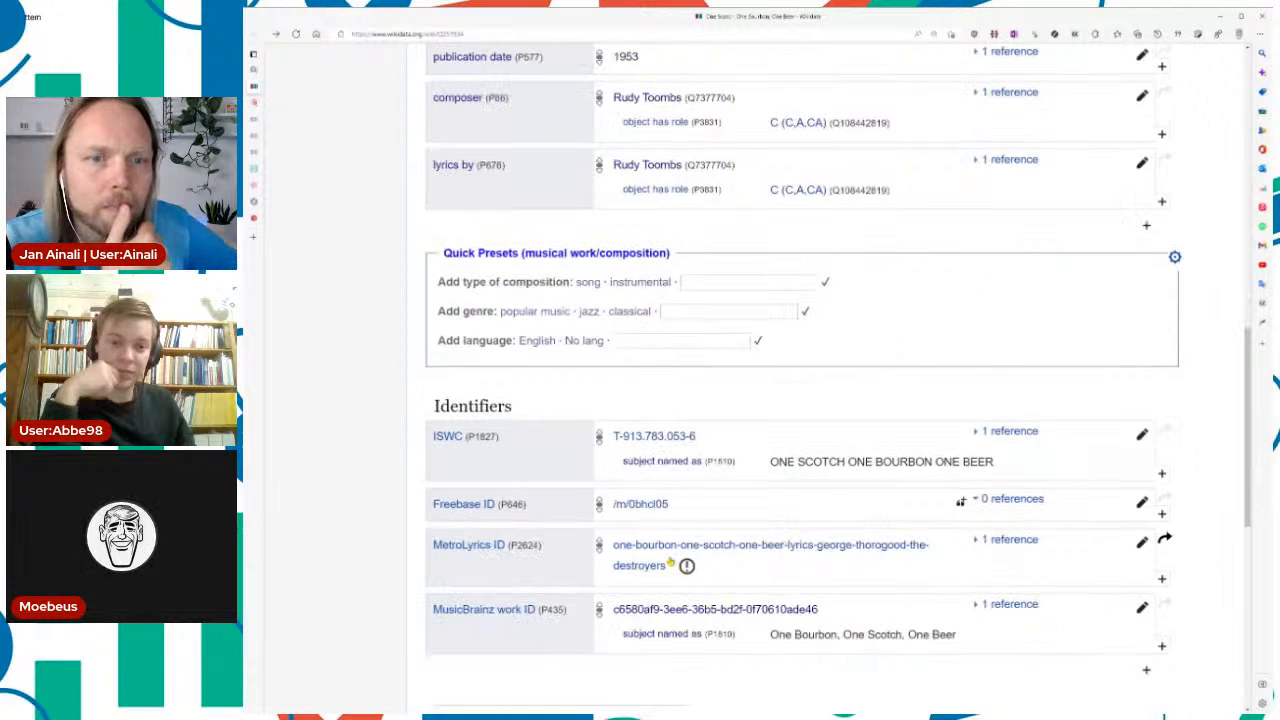
{"action": "scroll", "coordinate": [1194, 394], "scroll_direction": "up", "scroll_amount": 3}
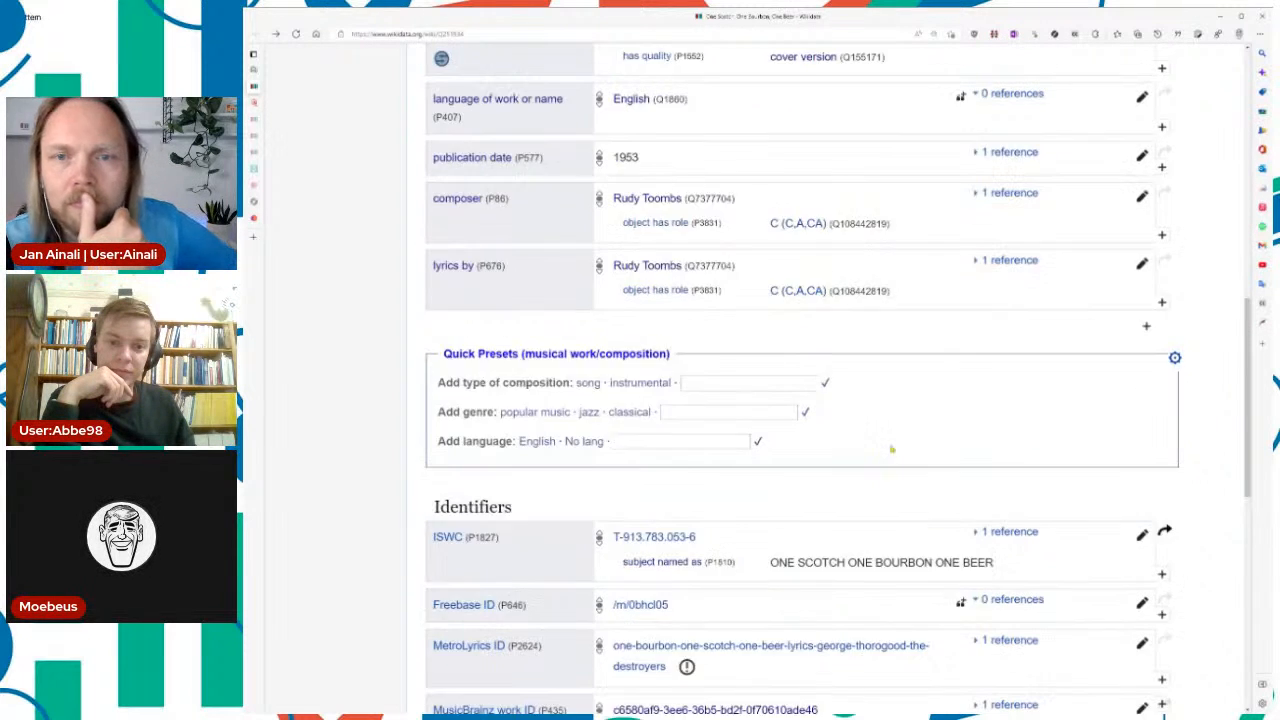
{"action": "double_click", "coordinate": [998, 107]}
{"action": "key", "text": "ctrl+c"}
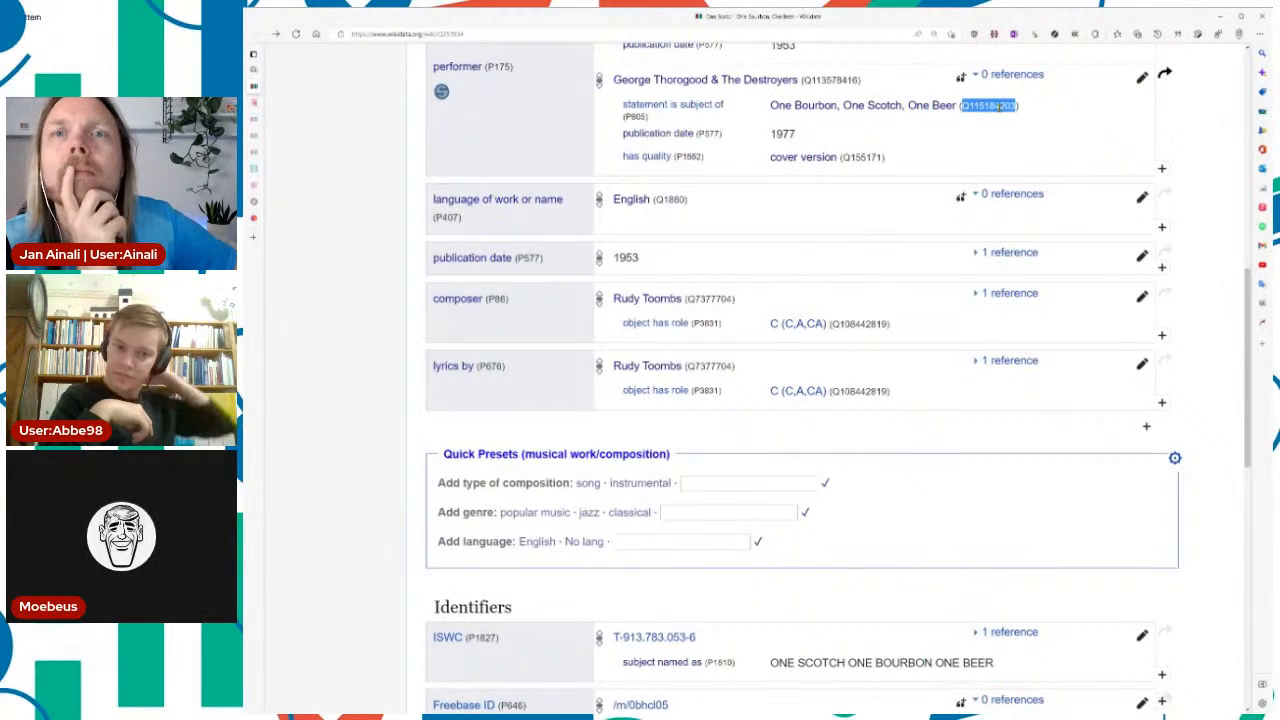
Step: Move the MetroLyrics ID claim to the recording item Q115184203 and open that item
{"action": "scroll", "coordinate": [1046, 400], "scroll_direction": "down", "scroll_amount": 3}
{"action": "scroll", "coordinate": [1046, 420], "scroll_direction": "down", "scroll_amount": 3}
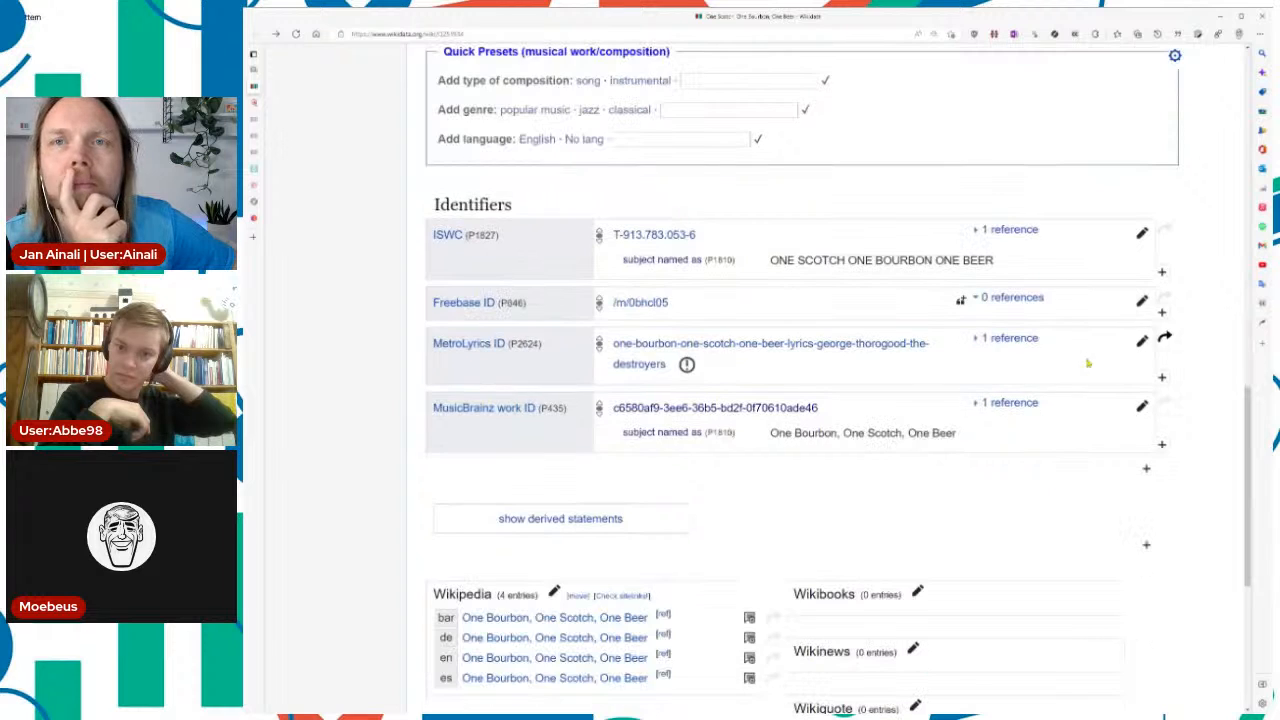
{"action": "left_click", "coordinate": [1163, 340]}
{"action": "key", "text": "ctrl+v"}
{"action": "left_click", "coordinate": [768, 485]}
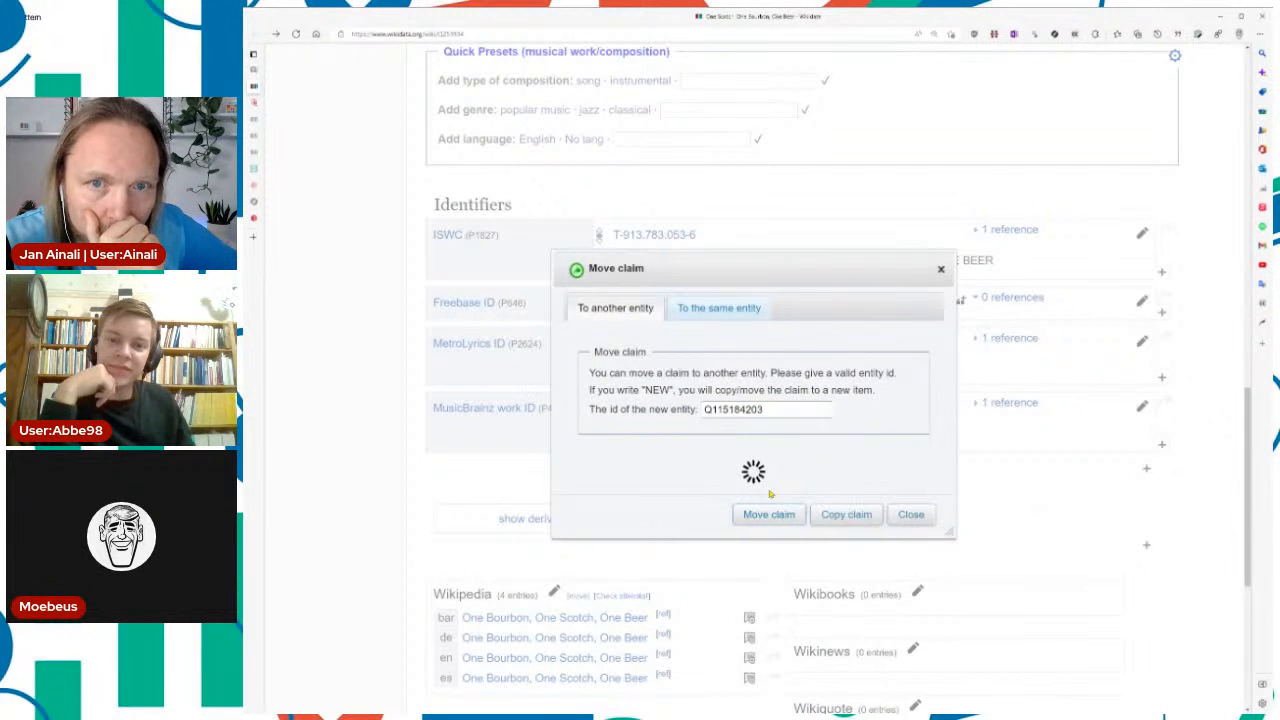
{"action": "scroll", "coordinate": [773, 480], "scroll_direction": "up", "scroll_amount": 7}
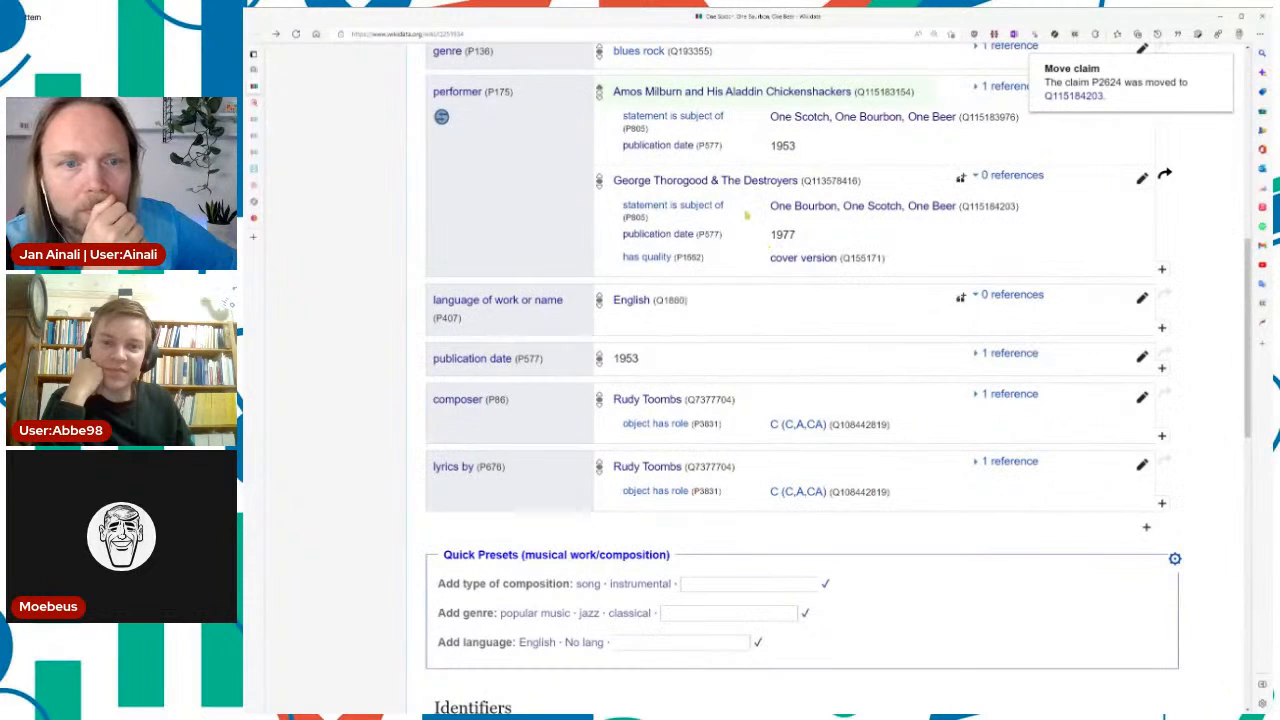
{"action": "left_click", "coordinate": [880, 207]}
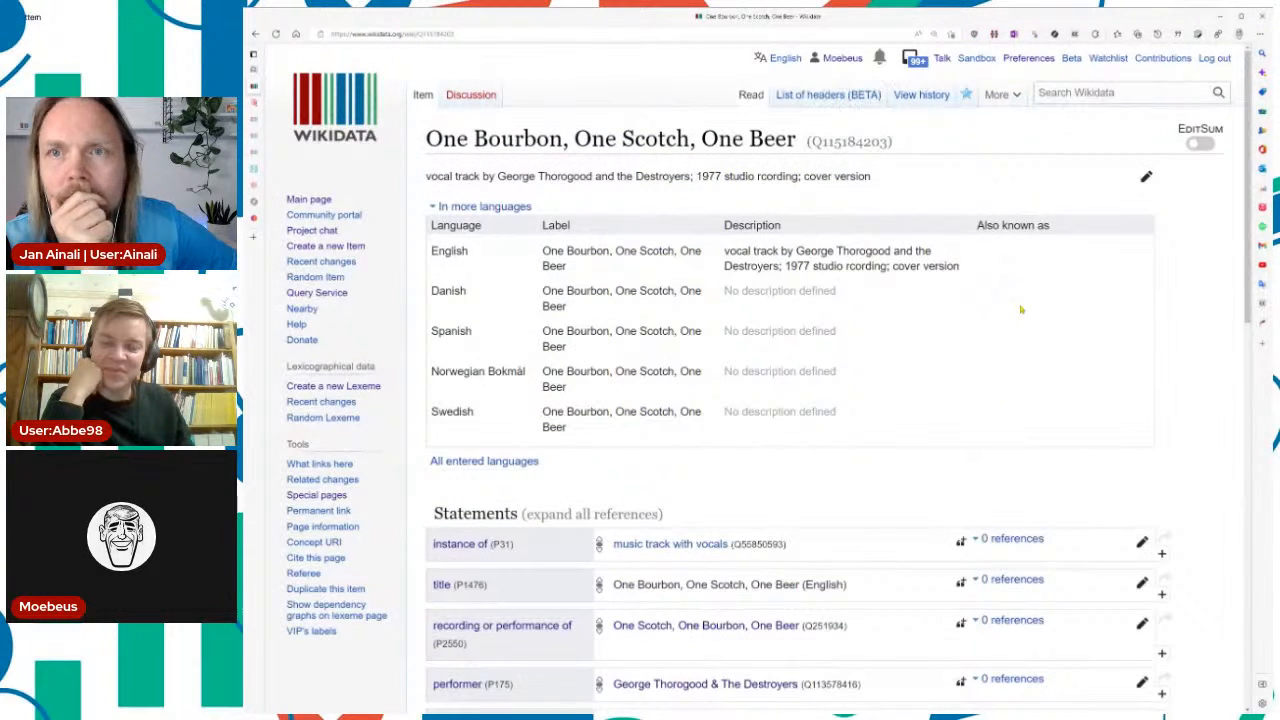
Step: Open the composition item from the recording's "recording or performance of" statement and review its statements, identifiers and linked recordings
{"action": "scroll", "coordinate": [900, 420], "scroll_direction": "down", "scroll_amount": 3}
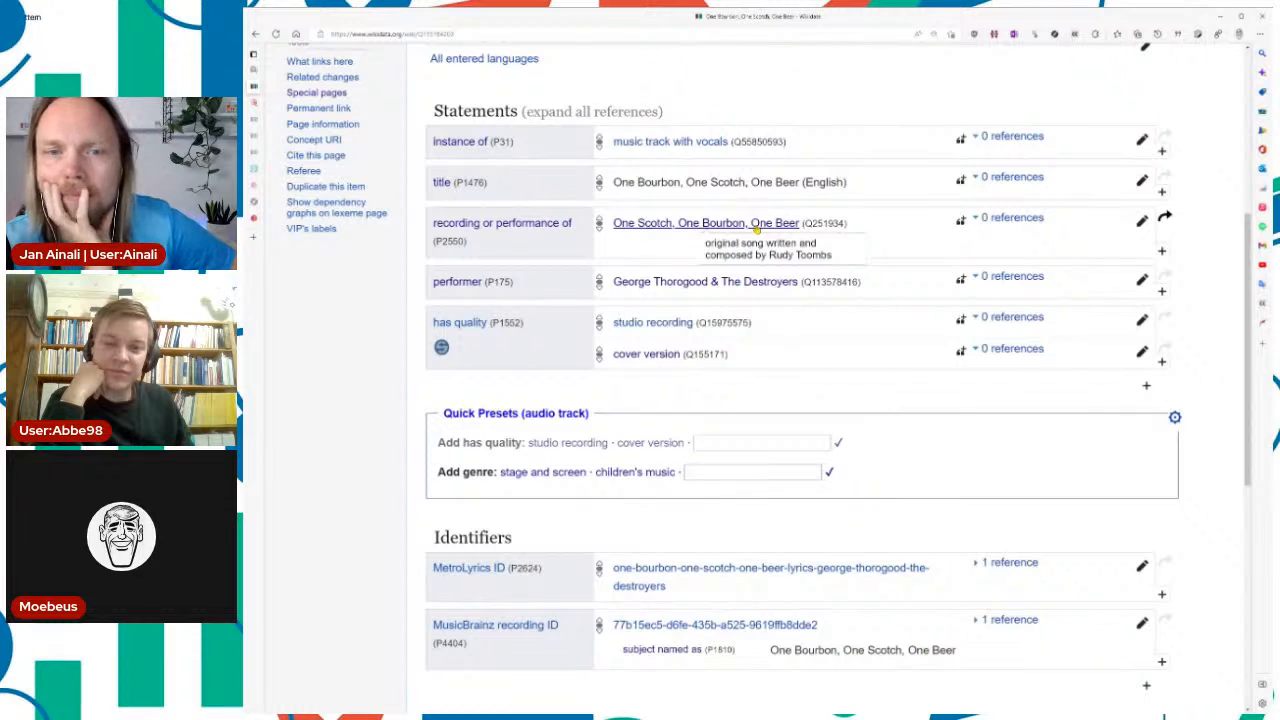
{"action": "left_click", "coordinate": [757, 224]}
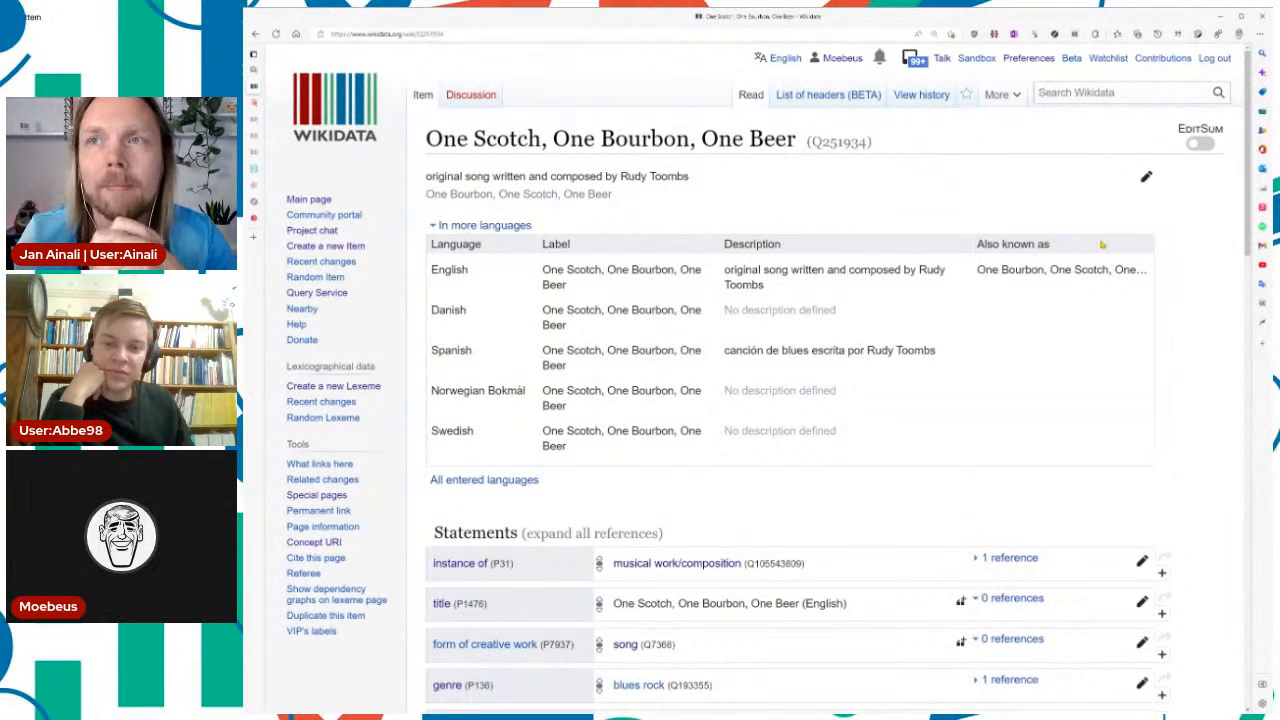
{"action": "key", "text": "ctrl+minus"}
{"action": "key", "text": "ctrl+minus"}
{"action": "key", "text": "ctrl+minus"}
{"action": "scroll", "coordinate": [1105, 256], "scroll_direction": "down", "scroll_amount": 2}
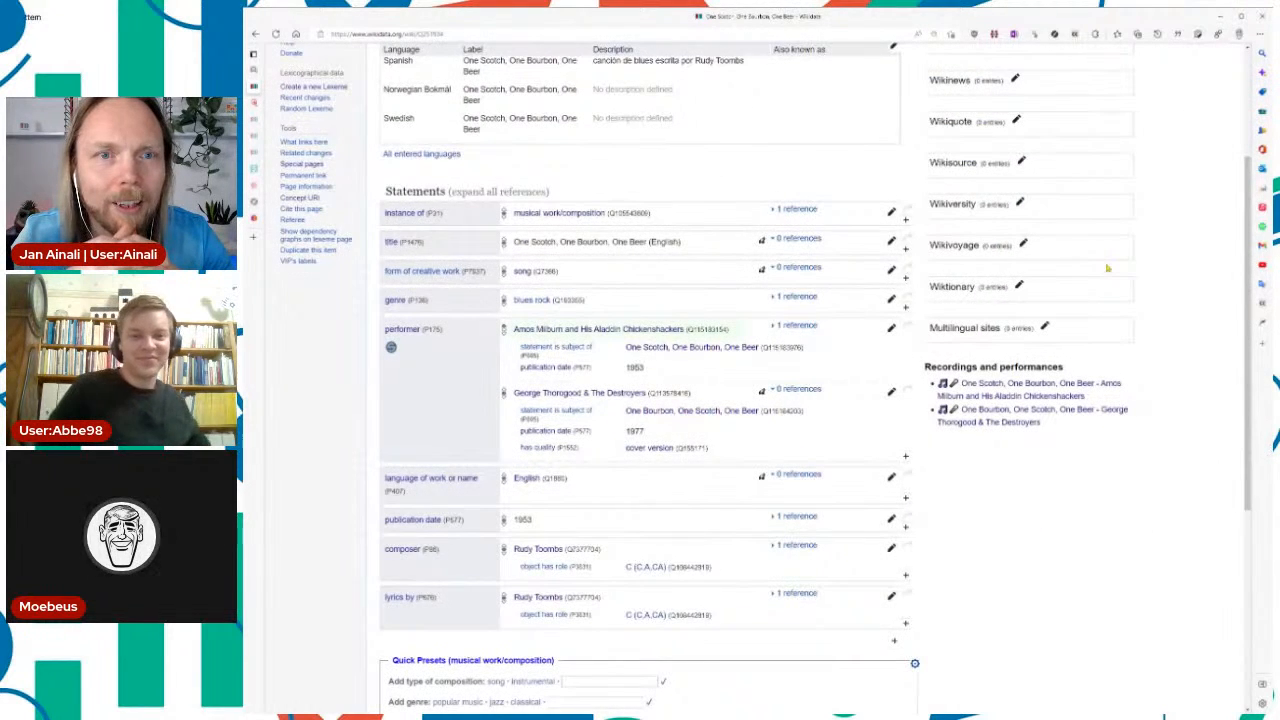
{"action": "scroll", "coordinate": [1107, 268], "scroll_direction": "down", "scroll_amount": 2}
{"action": "scroll", "coordinate": [1107, 268], "scroll_direction": "down", "scroll_amount": 1}
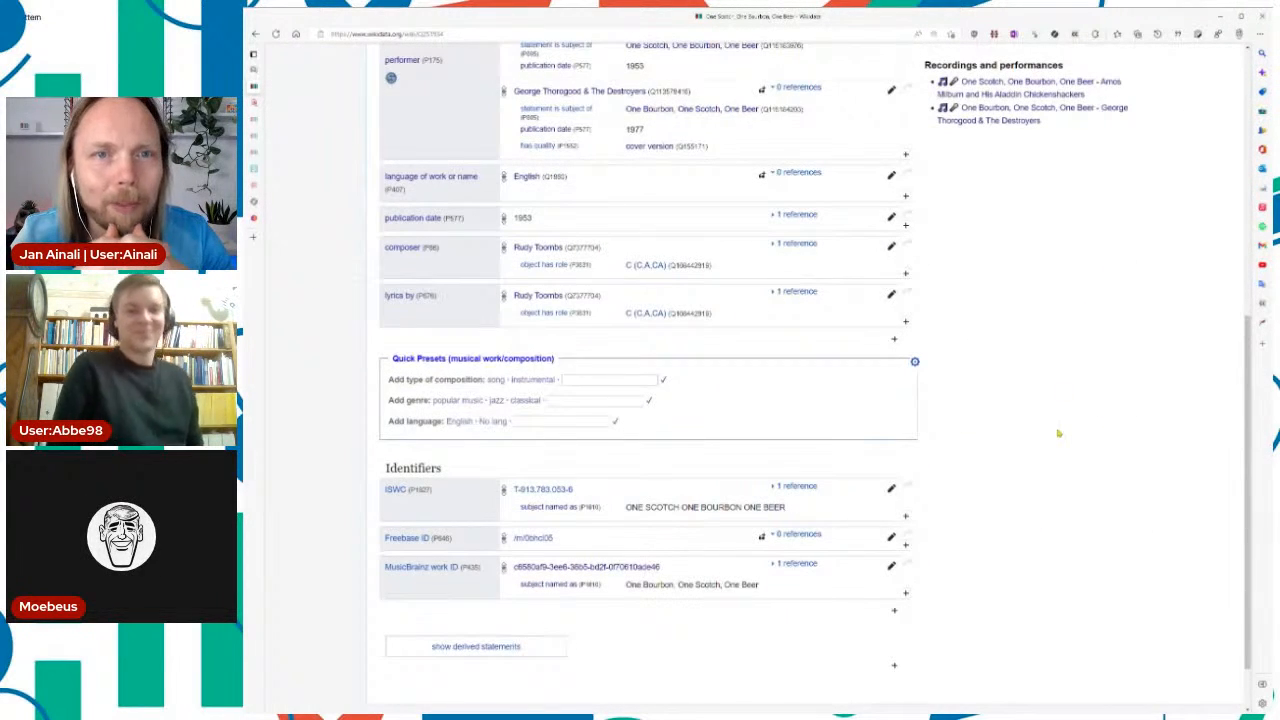
{"action": "scroll", "coordinate": [1058, 433], "scroll_direction": "up", "scroll_amount": 2}
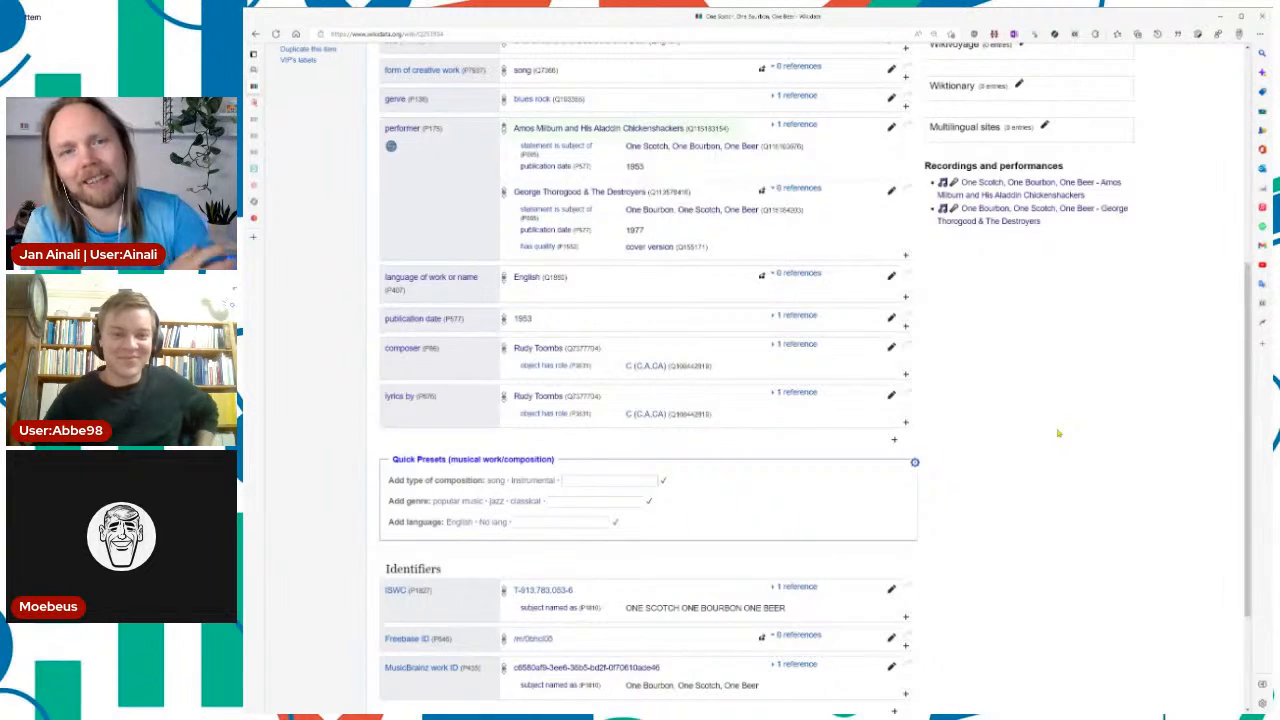
{"action": "scroll", "coordinate": [1058, 435], "scroll_direction": "up", "scroll_amount": 2}
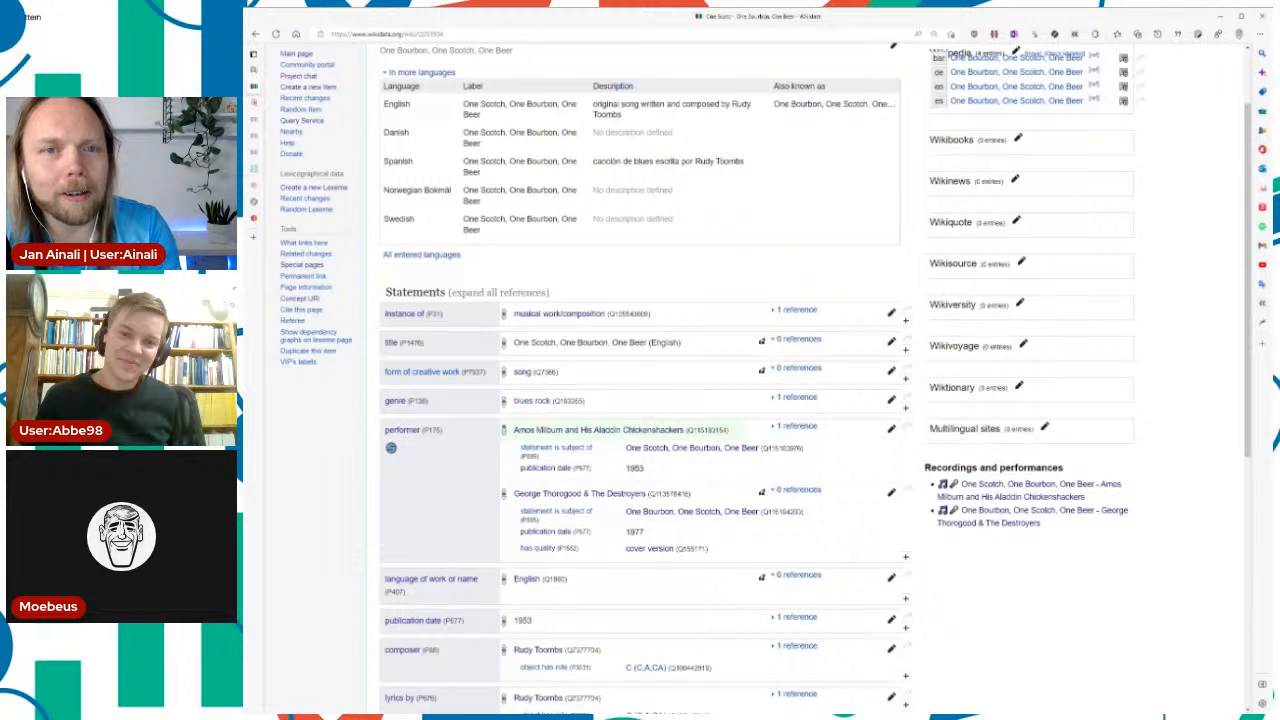
{"action": "key", "text": "ctrl+plus"}
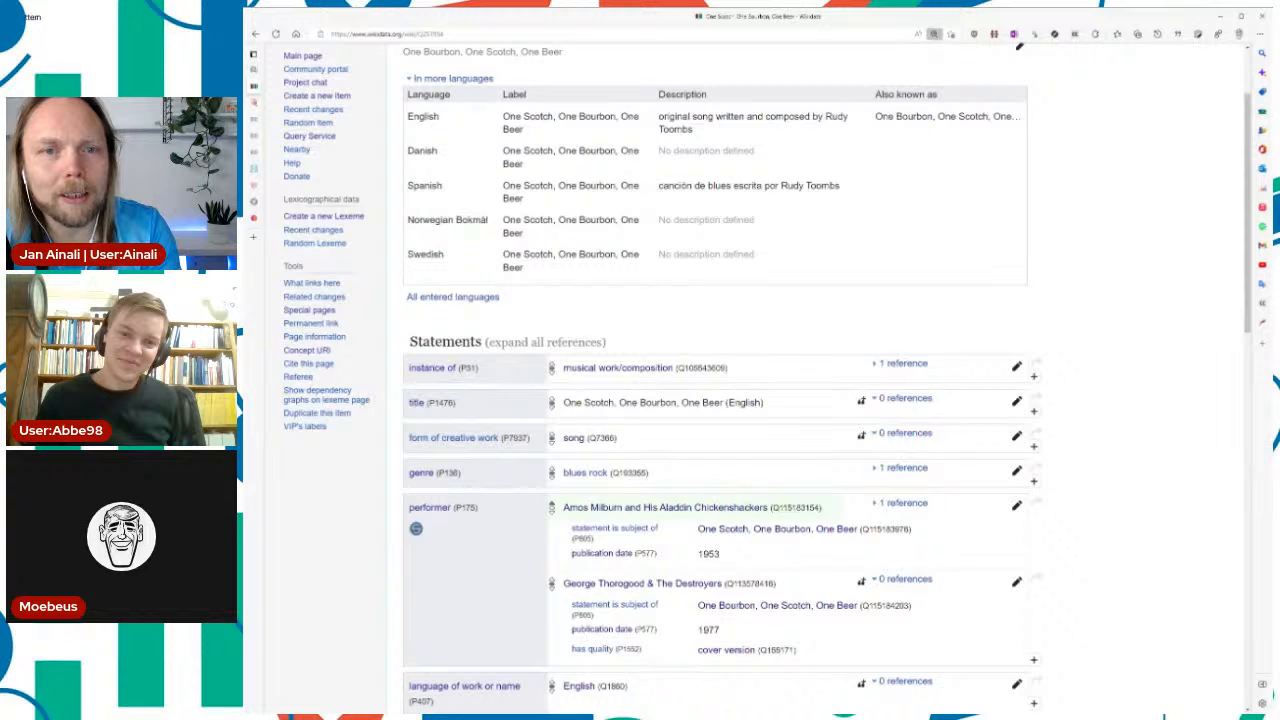
{"action": "key", "text": "ctrl+minus"}
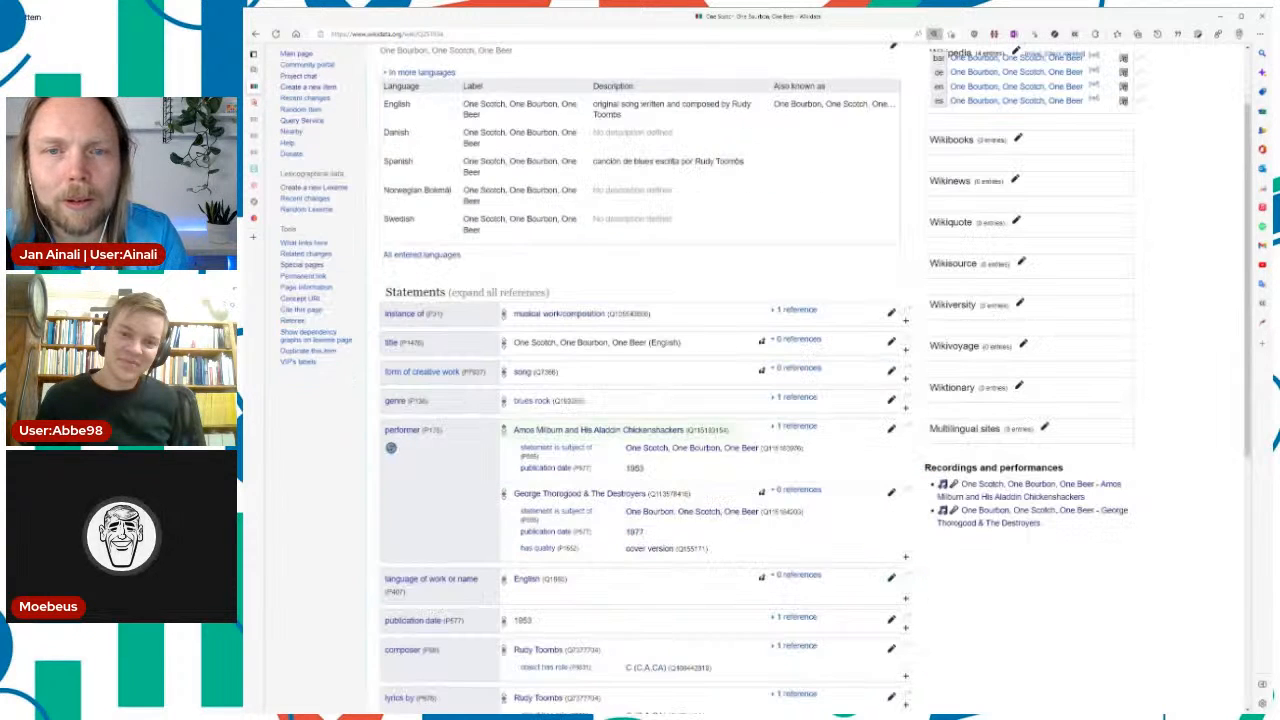
{"action": "scroll", "coordinate": [1205, 346], "scroll_direction": "down", "scroll_amount": 3}
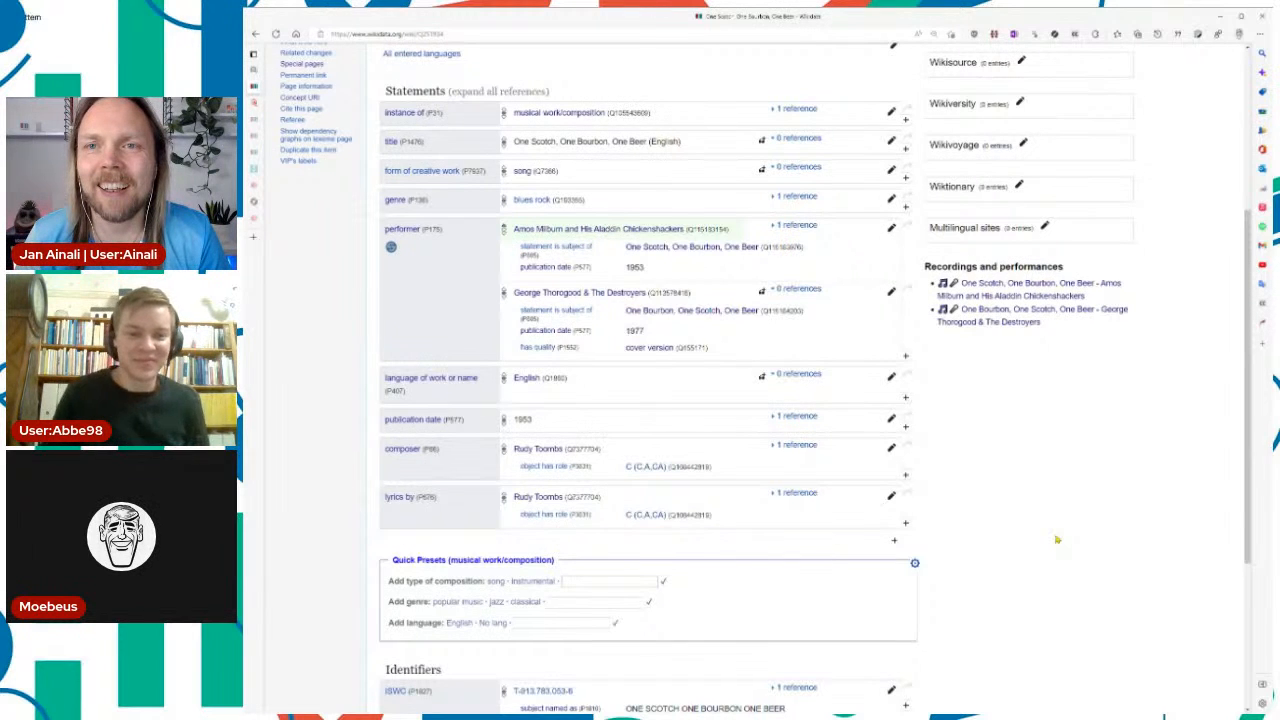
{"action": "scroll", "coordinate": [1056, 539], "scroll_direction": "down", "scroll_amount": 3}
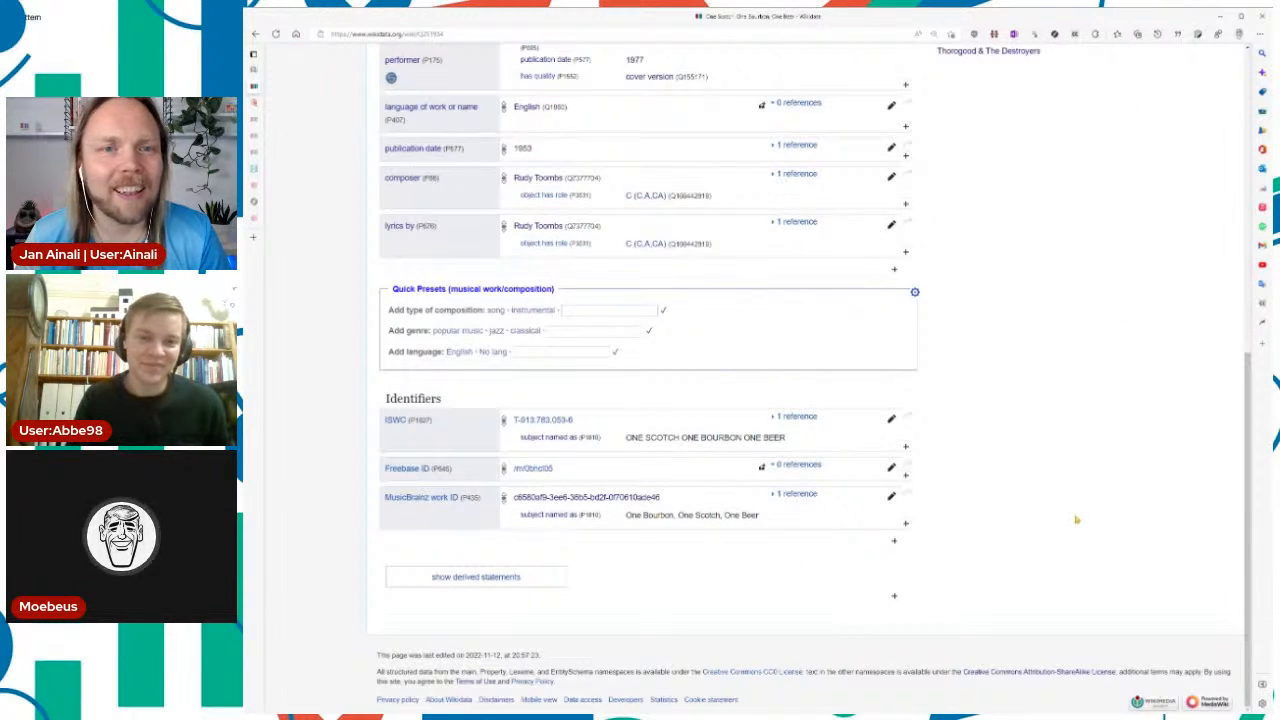
{"action": "scroll", "coordinate": [1076, 519], "scroll_direction": "up", "scroll_amount": 3}
{"action": "scroll", "coordinate": [1076, 519], "scroll_direction": "up", "scroll_amount": 3}
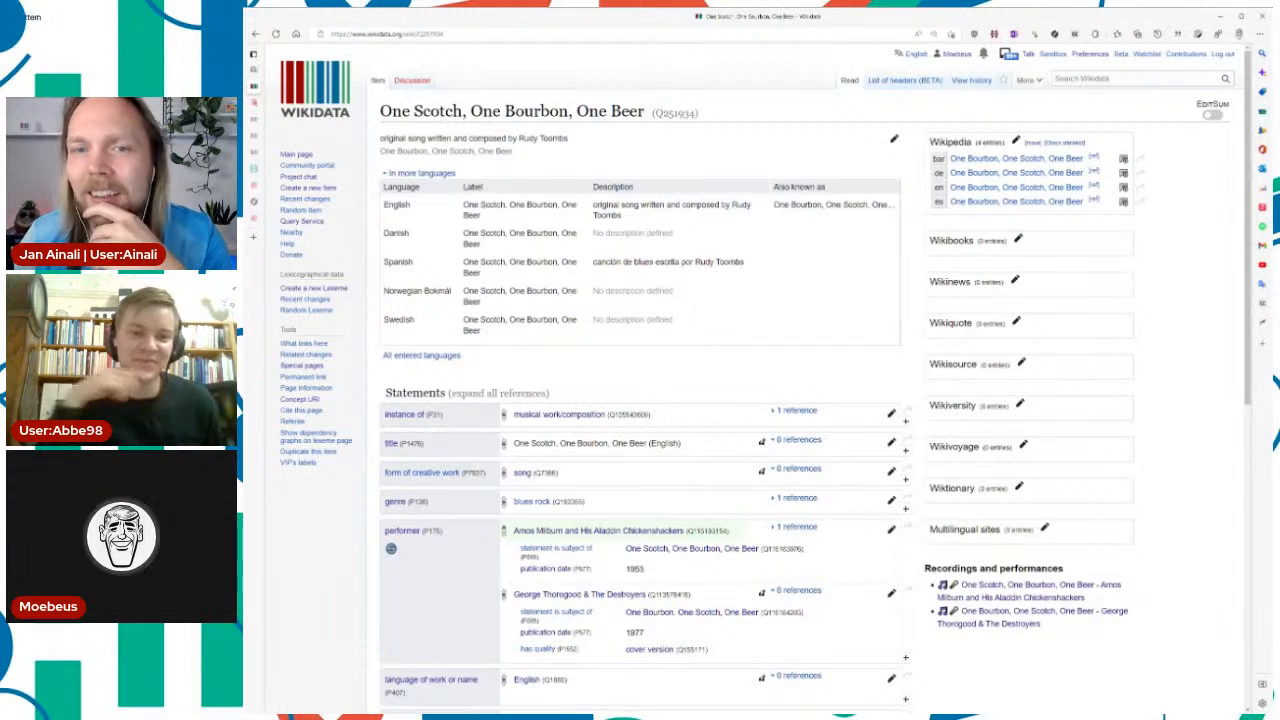
{"action": "scroll", "coordinate": [1186, 406], "scroll_direction": "down", "scroll_amount": 2}
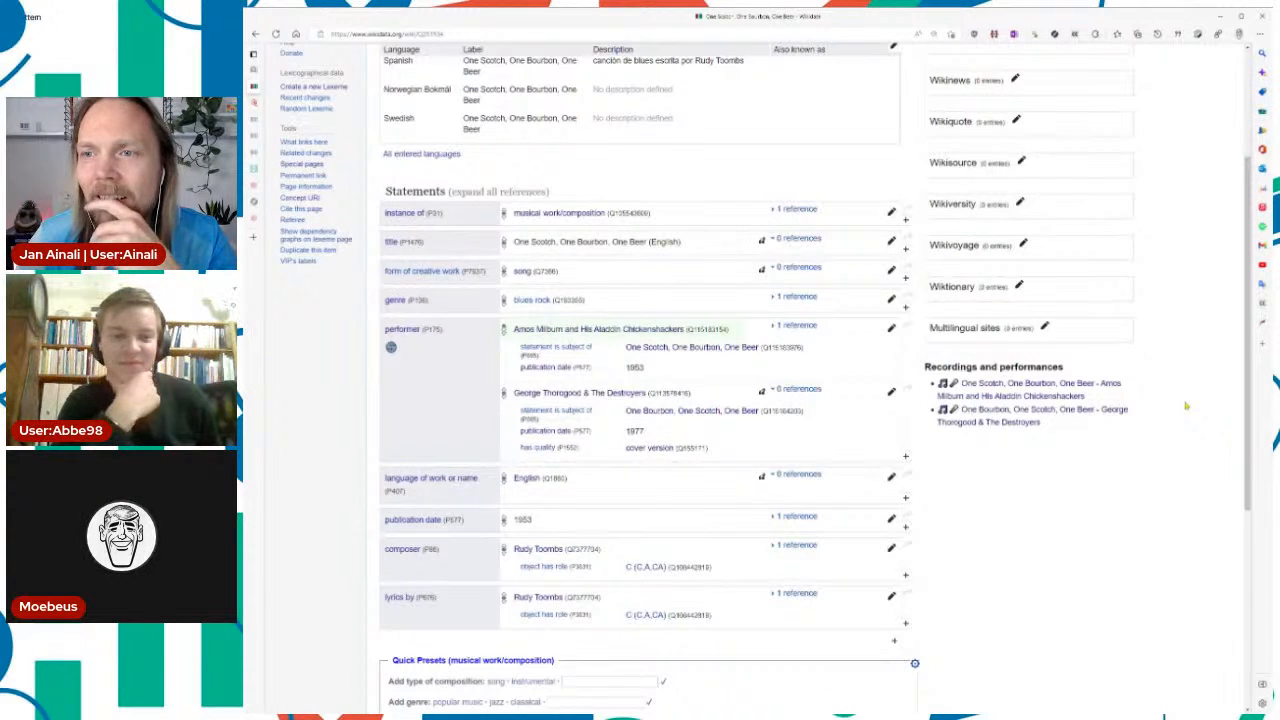
{"action": "scroll", "coordinate": [1186, 406], "scroll_direction": "down", "scroll_amount": 1}
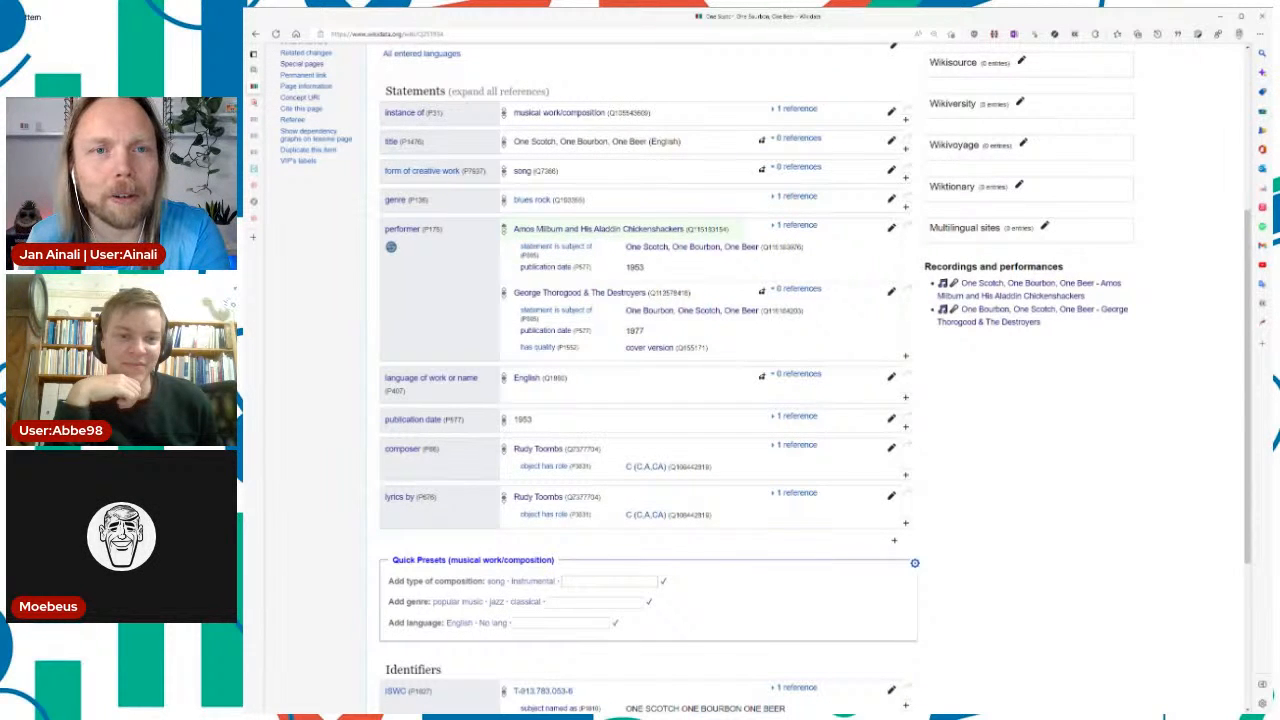
{"action": "scroll", "coordinate": [1184, 402], "scroll_direction": "up", "scroll_amount": 3}
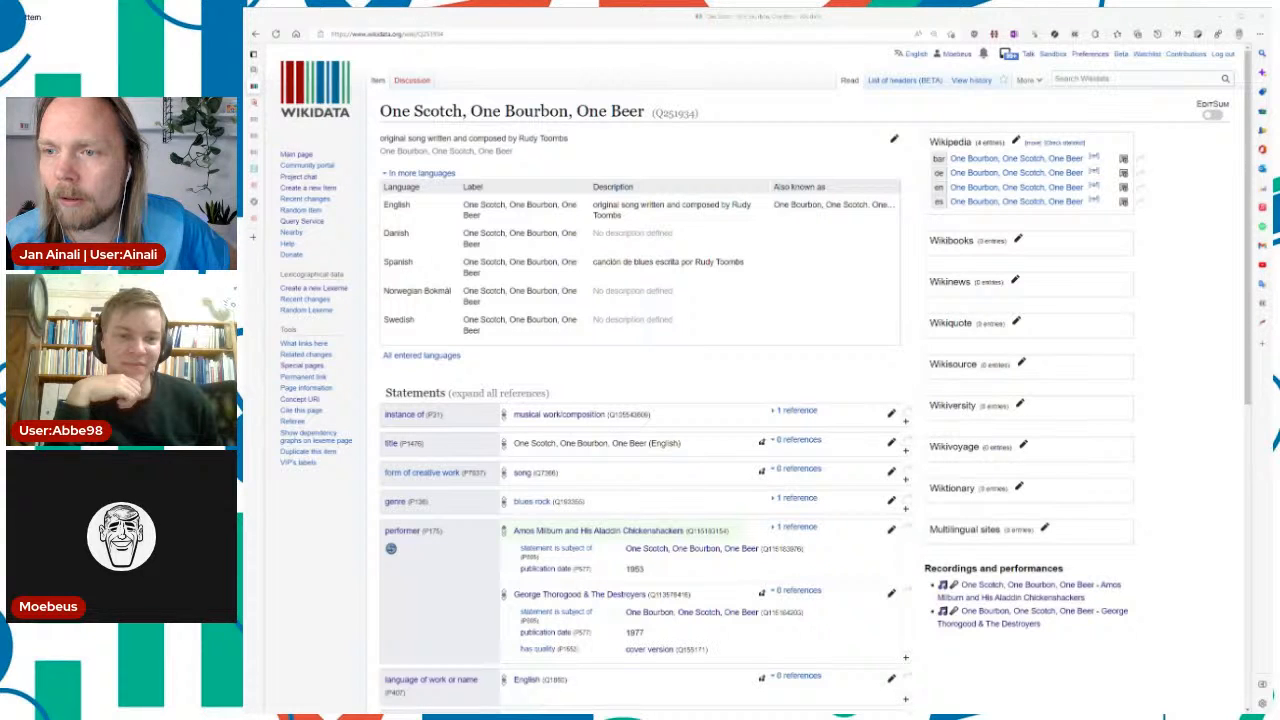
{"action": "left_click", "coordinate": [1185, 415]}
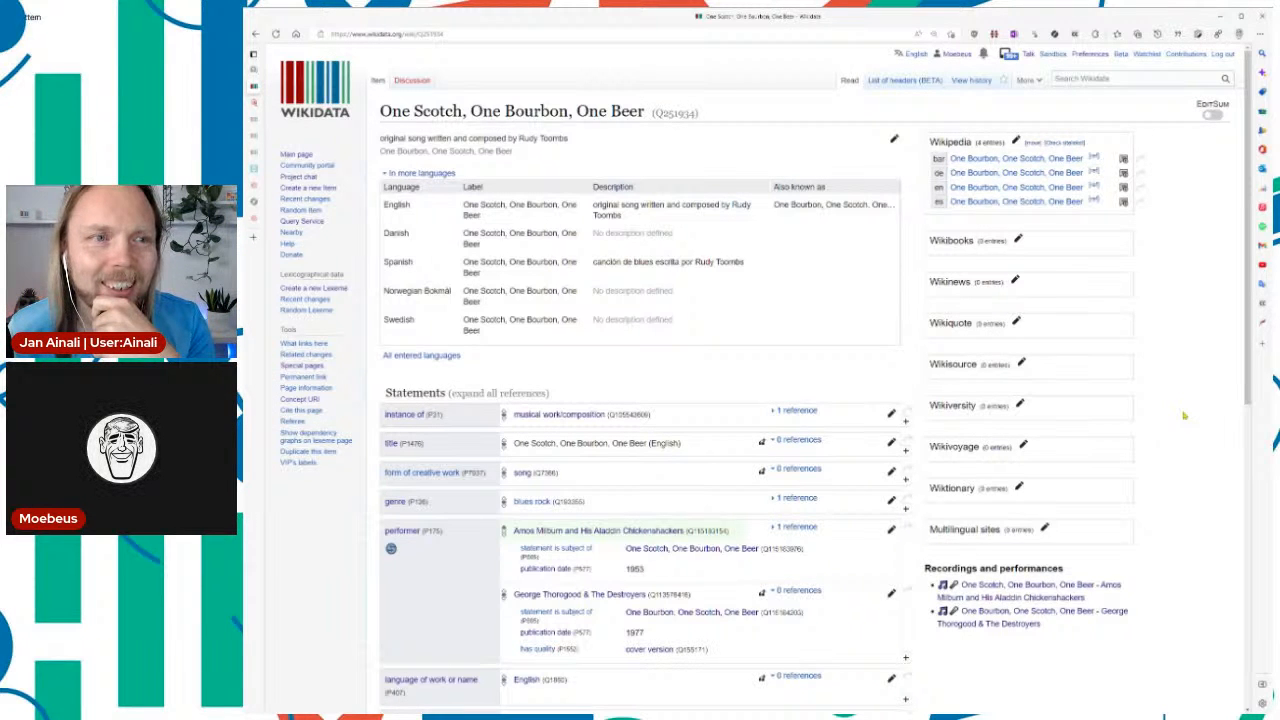
{"action": "scroll", "coordinate": [1184, 415], "scroll_direction": "down", "scroll_amount": 3}
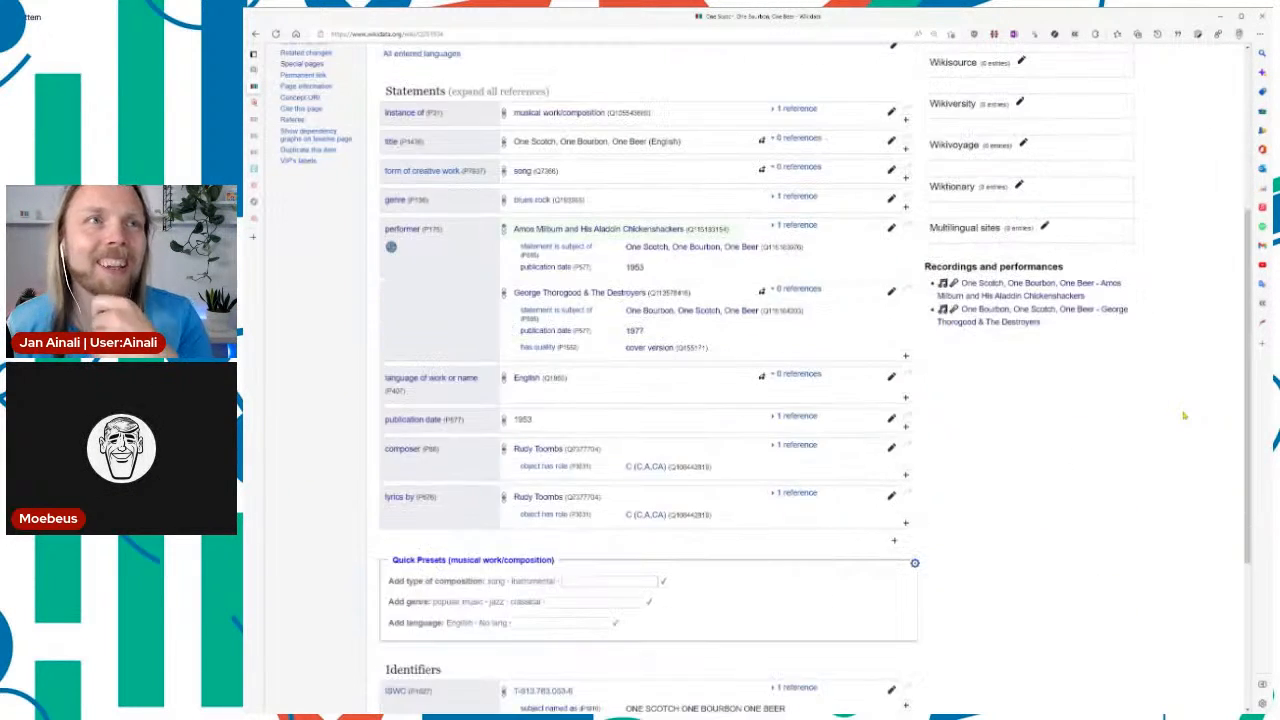
{"action": "scroll", "coordinate": [1184, 415], "scroll_direction": "up", "scroll_amount": 3}
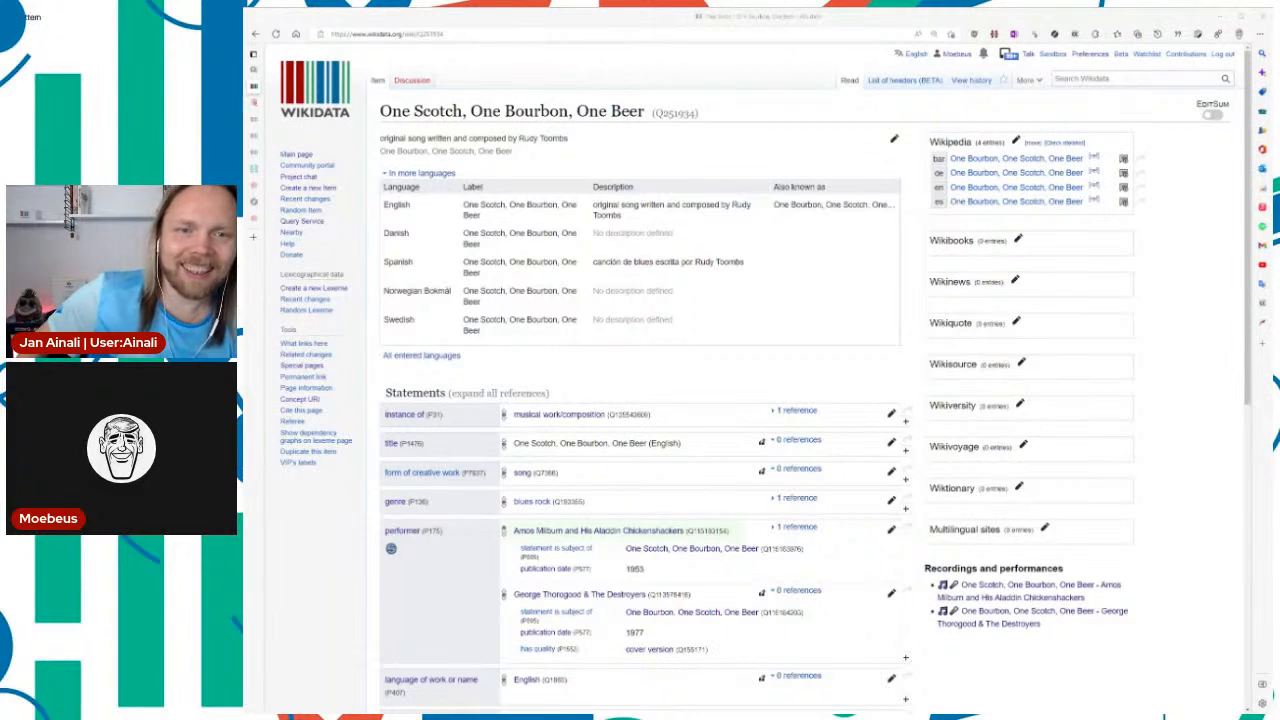